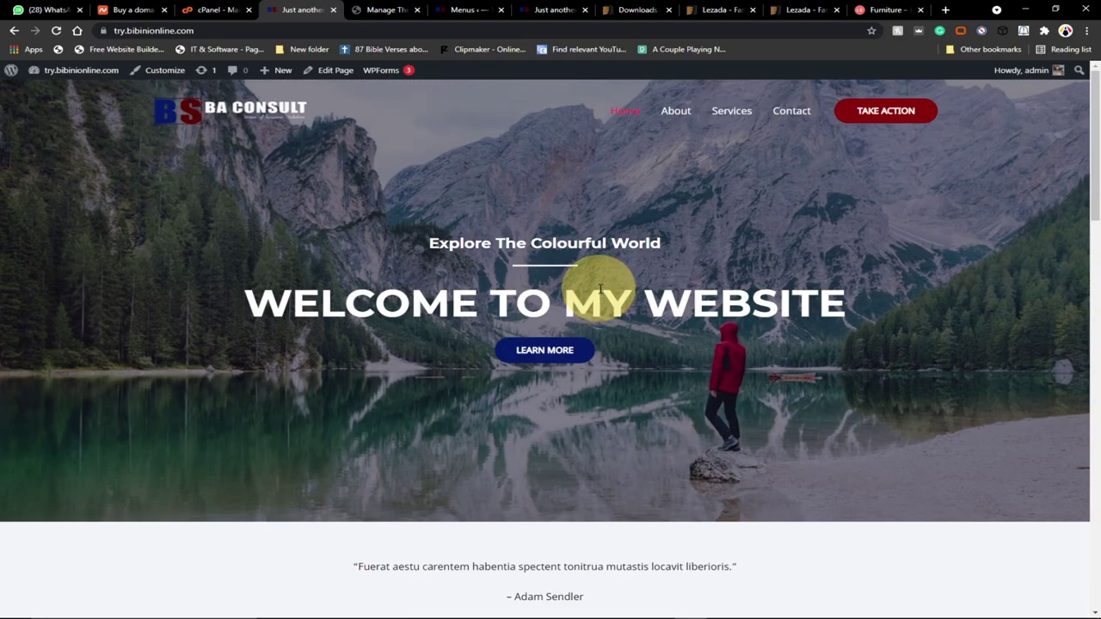
Scroll through the BA Consult home page down to the footer and back up.
scroll(599, 288, down, 12)
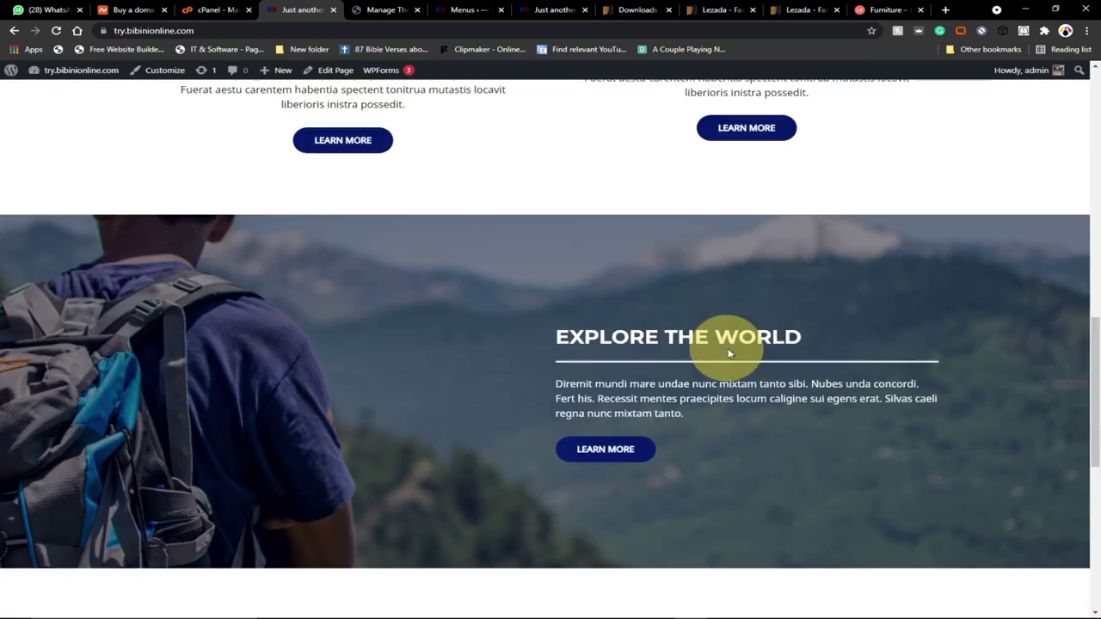
scroll(728, 352, down, 4)
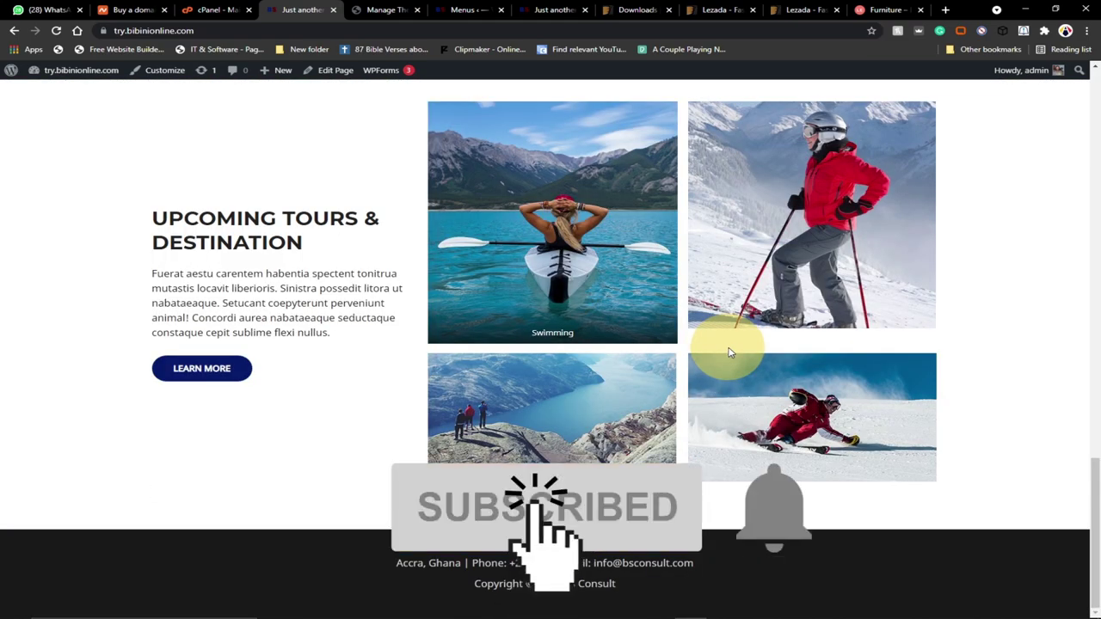
scroll(727, 352, up, 15)
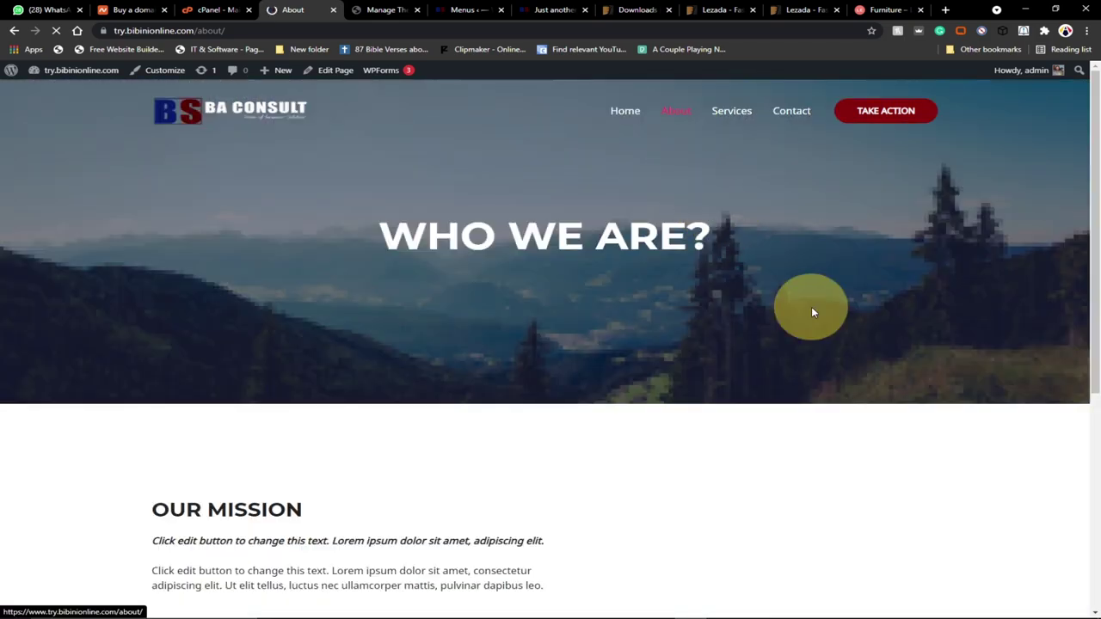
Scroll the About page to the Our Mission section, then go to the Services page.
scroll(841, 375, down, 4)
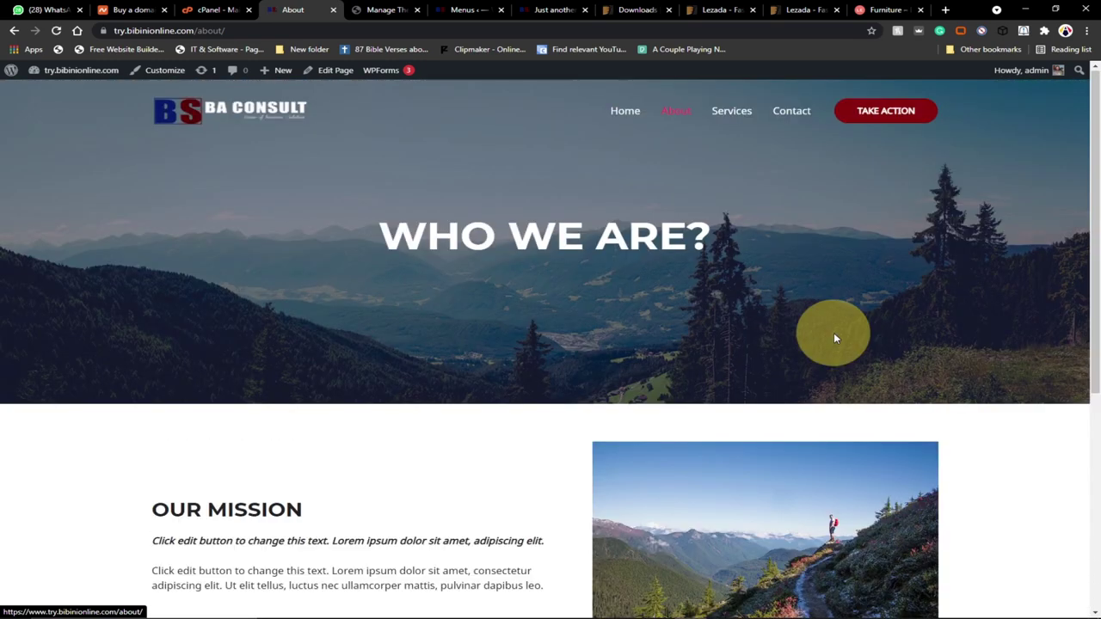
click(733, 113)
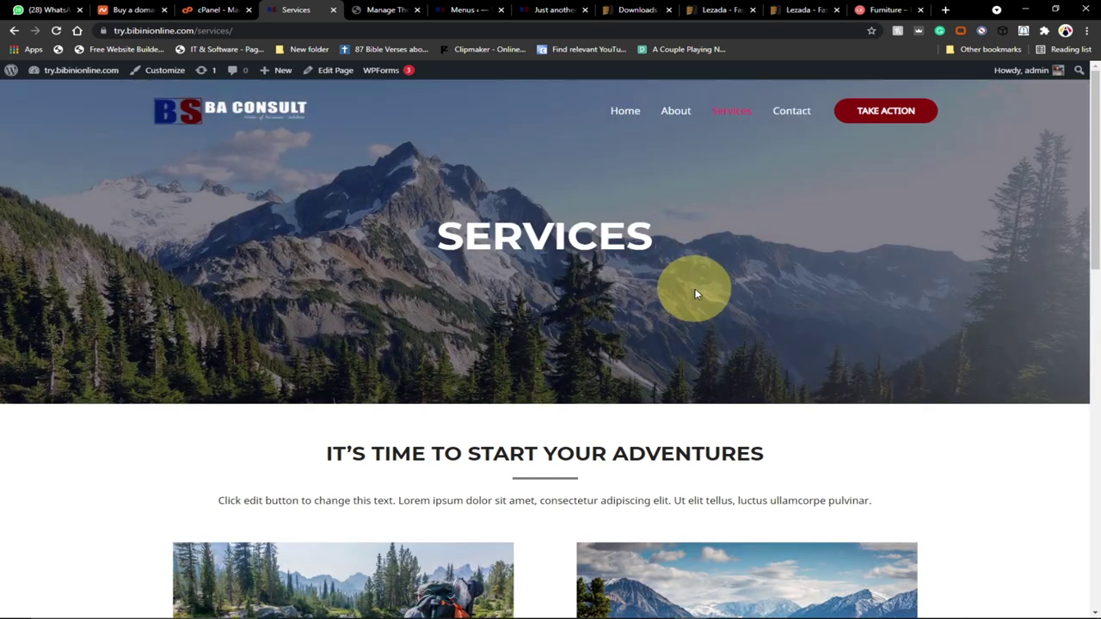
Browse the Services page's Backpacking Trips cards and Why Outdoor Adventure section, then go to Contact.
scroll(697, 289, down, 10)
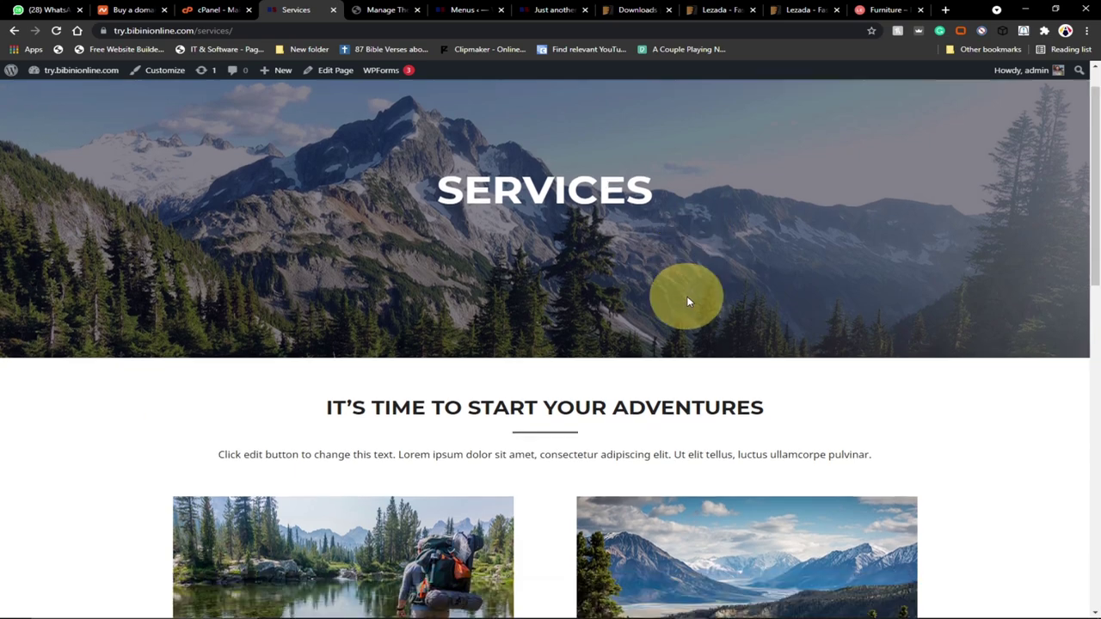
scroll(684, 315, down, 1)
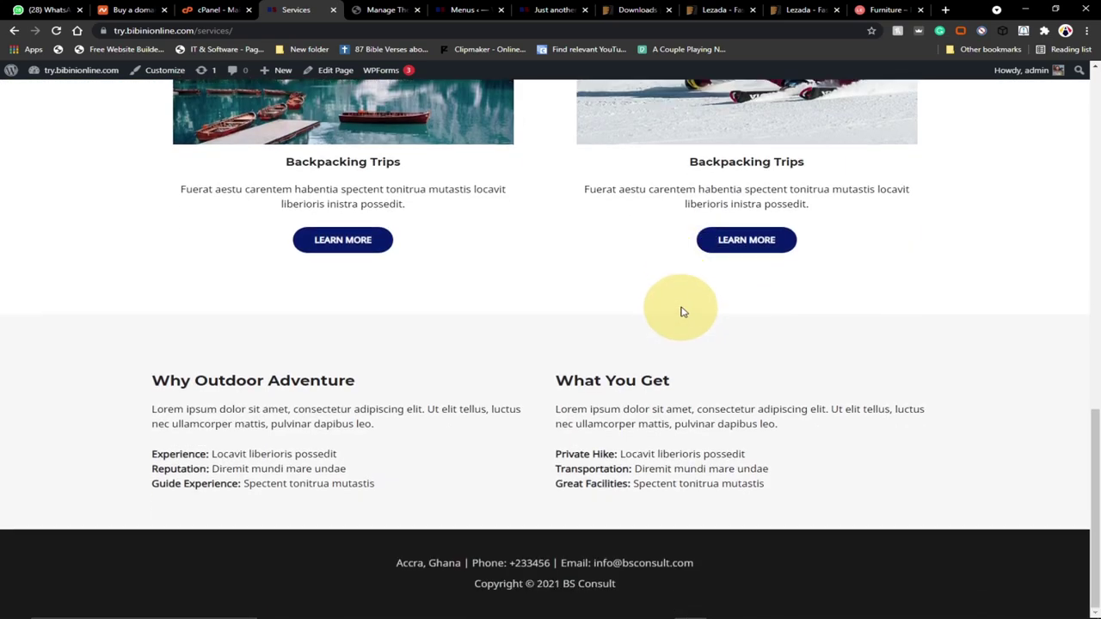
scroll(688, 314, up, 11)
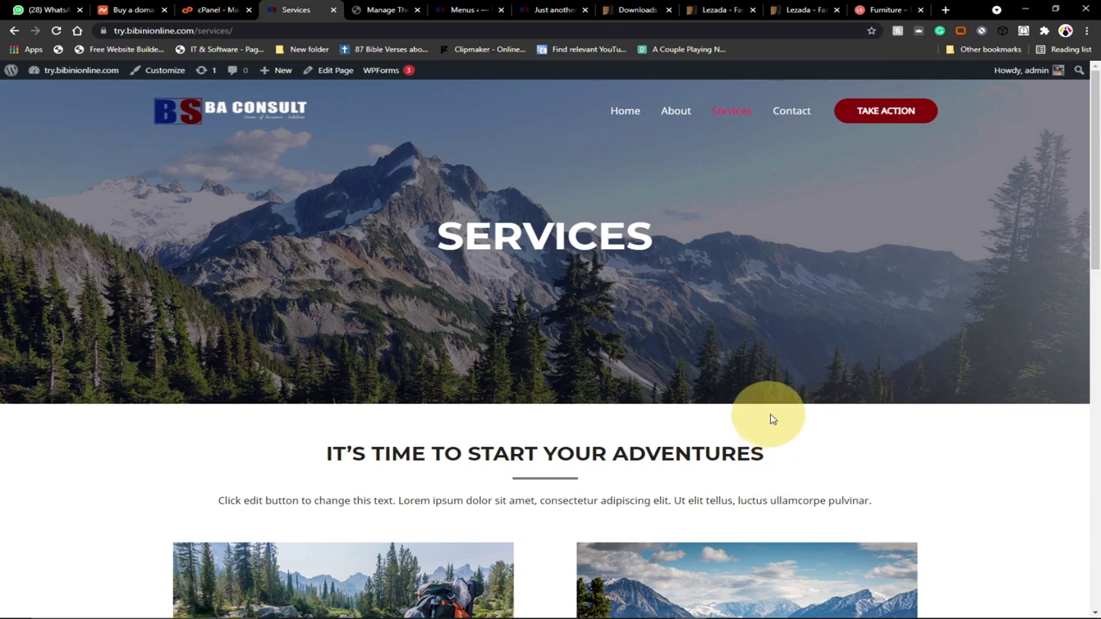
scroll(771, 420, down, 6)
scroll(771, 411, down, 5)
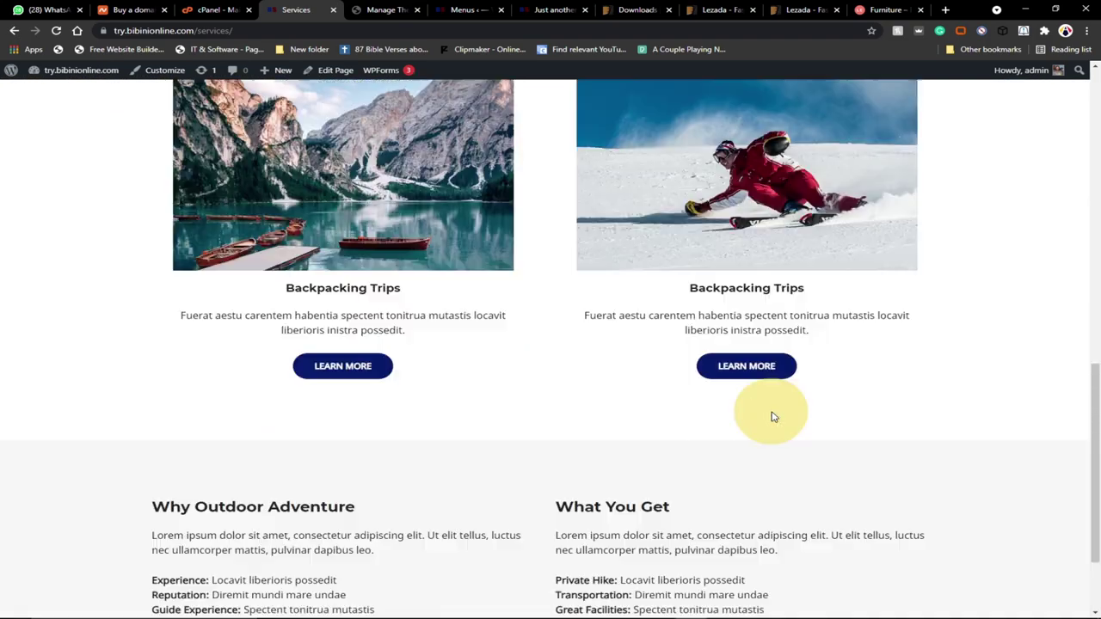
scroll(774, 413, up, 8)
scroll(774, 412, up, 1)
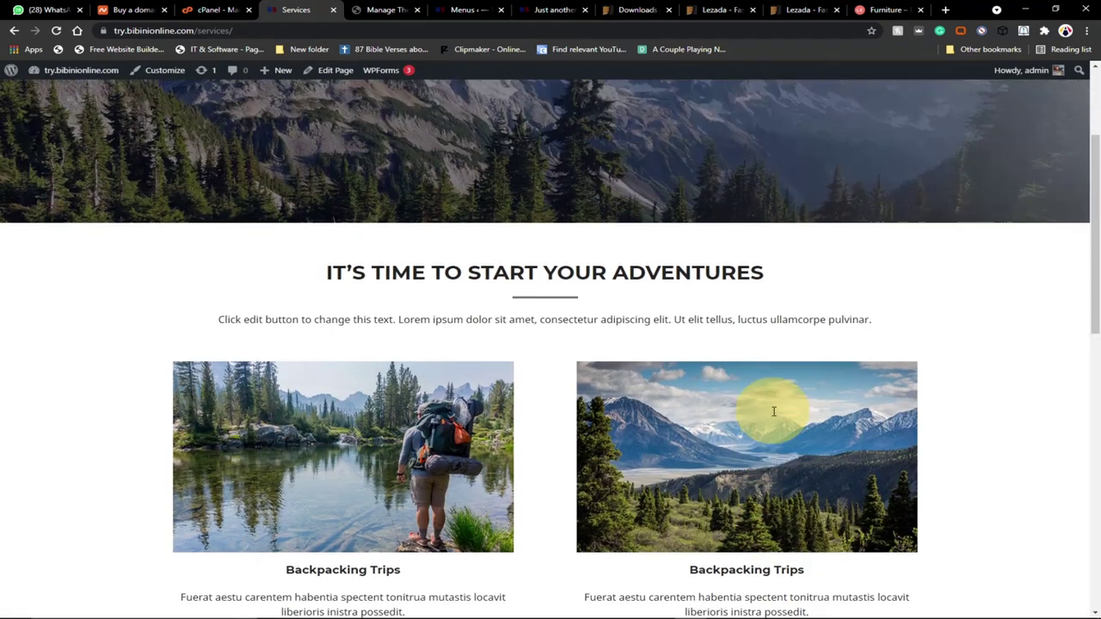
scroll(773, 416, up, 2)
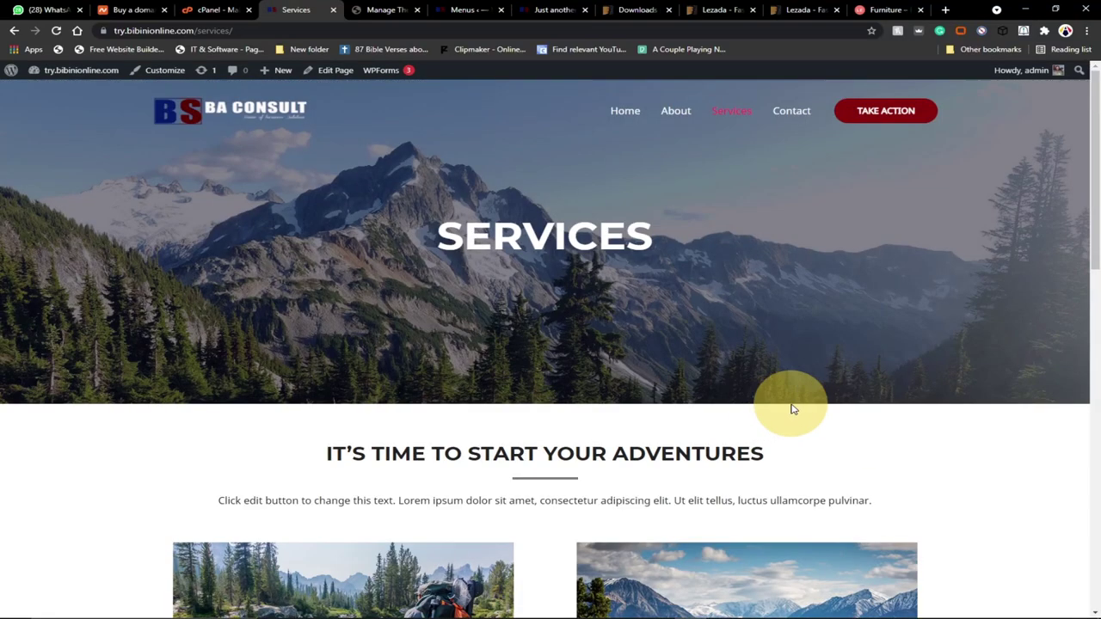
click(791, 112)
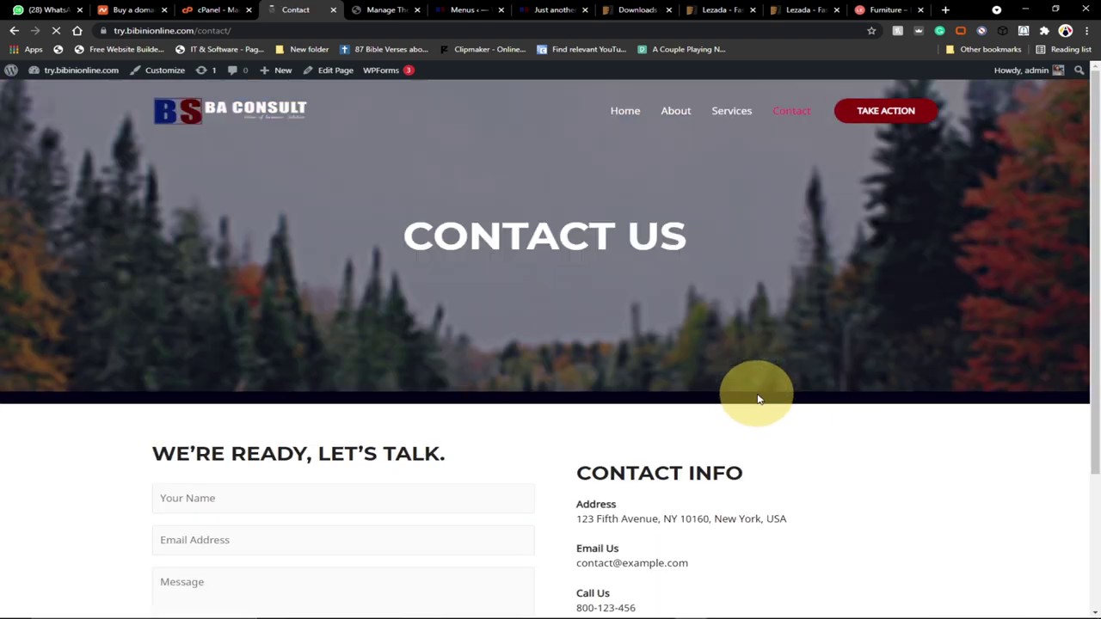
Try the Contact page form by clicking into the Your Name and Message fields.
scroll(760, 398, down, 3)
click(321, 312)
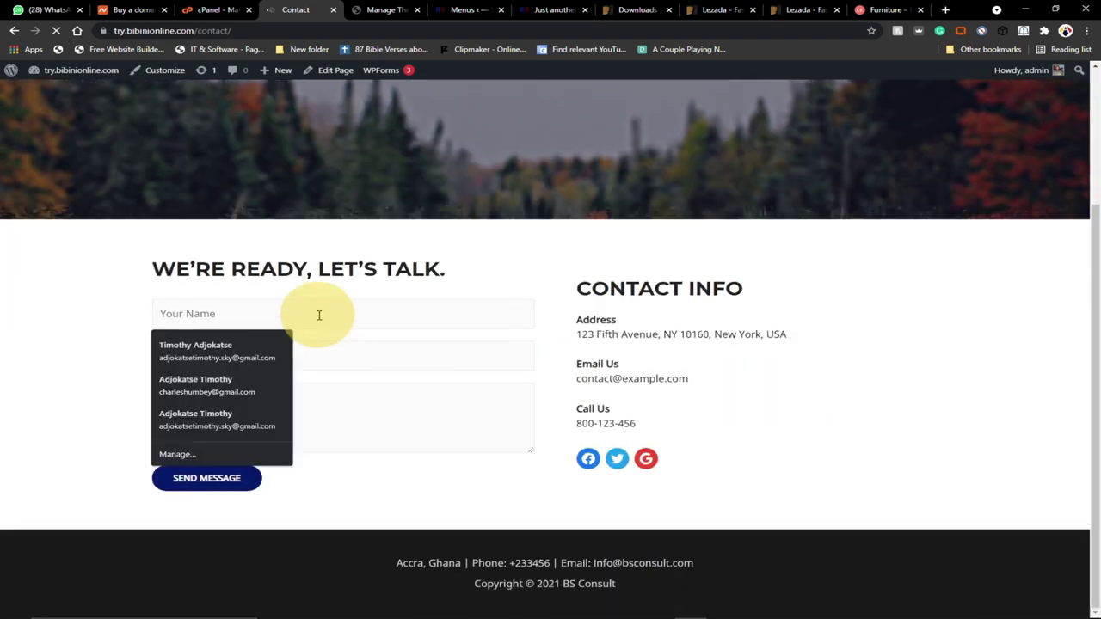
click(361, 410)
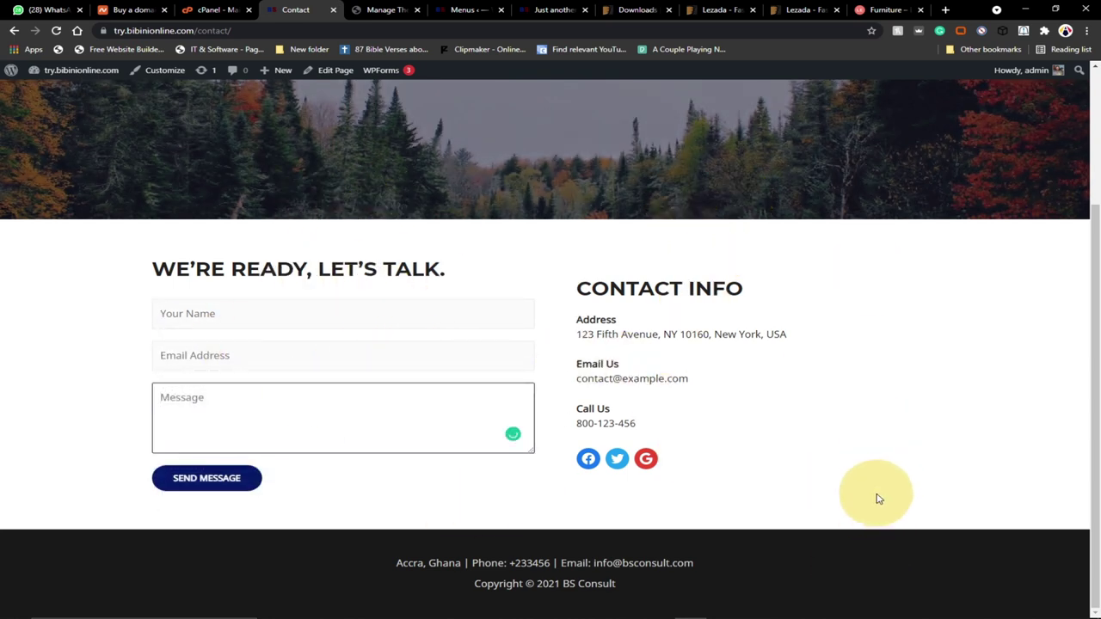
Return to the BA Consult home page, then switch to Namecheap's Buy a domain tab.
scroll(877, 491, up, 2)
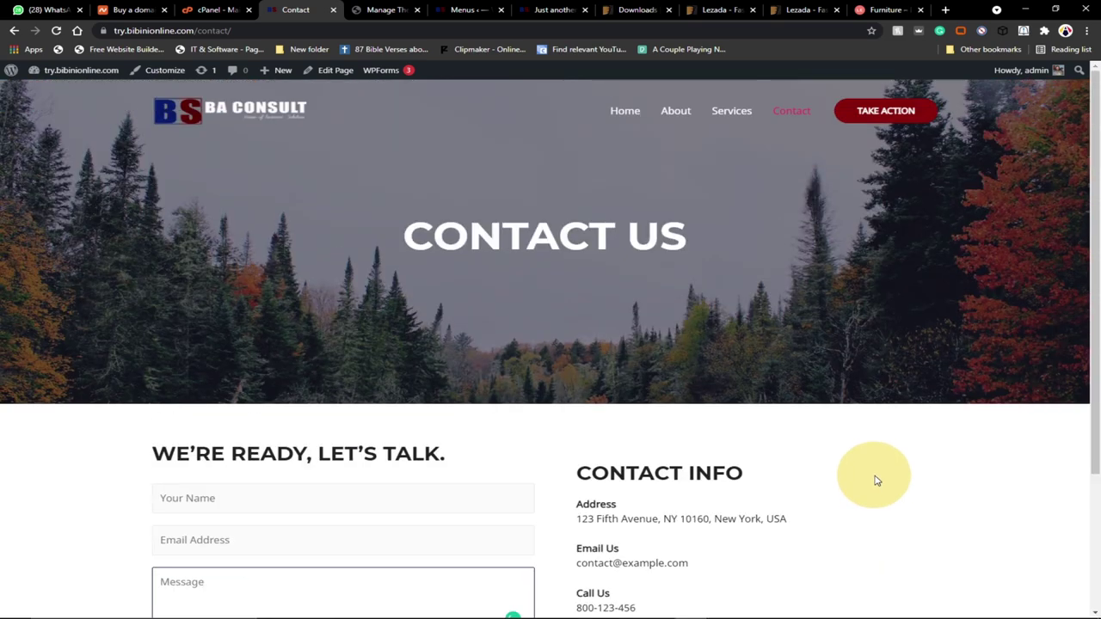
click(633, 124)
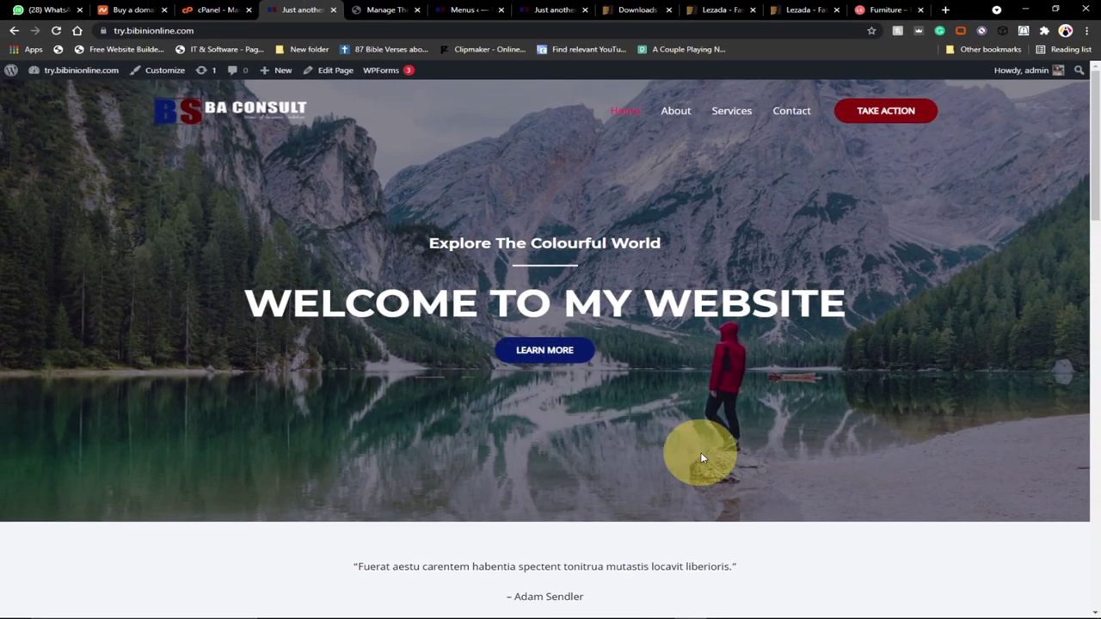
click(131, 10)
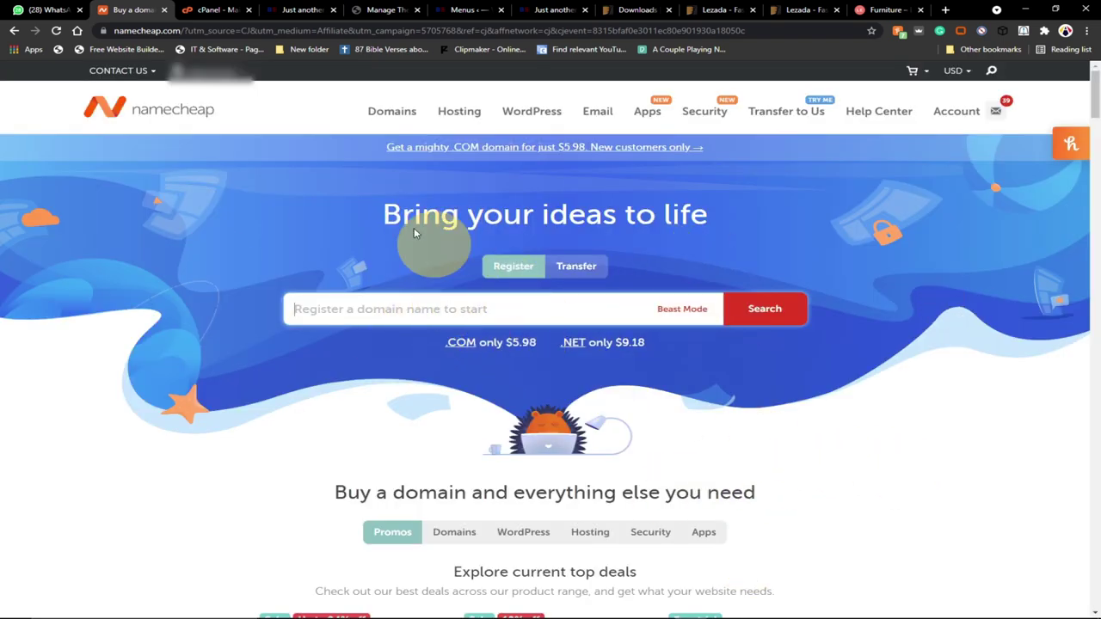
Visit the Domain Name Search page, then open Shared Hosting from the Hosting menu.
mouse_move(381, 113)
click(399, 146)
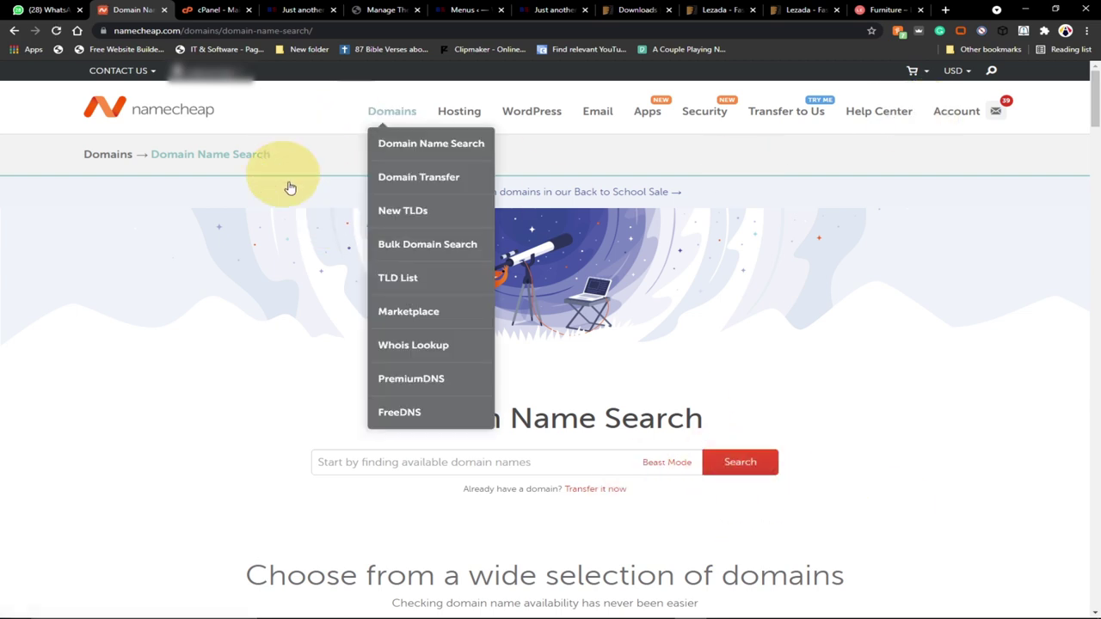
mouse_move(470, 115)
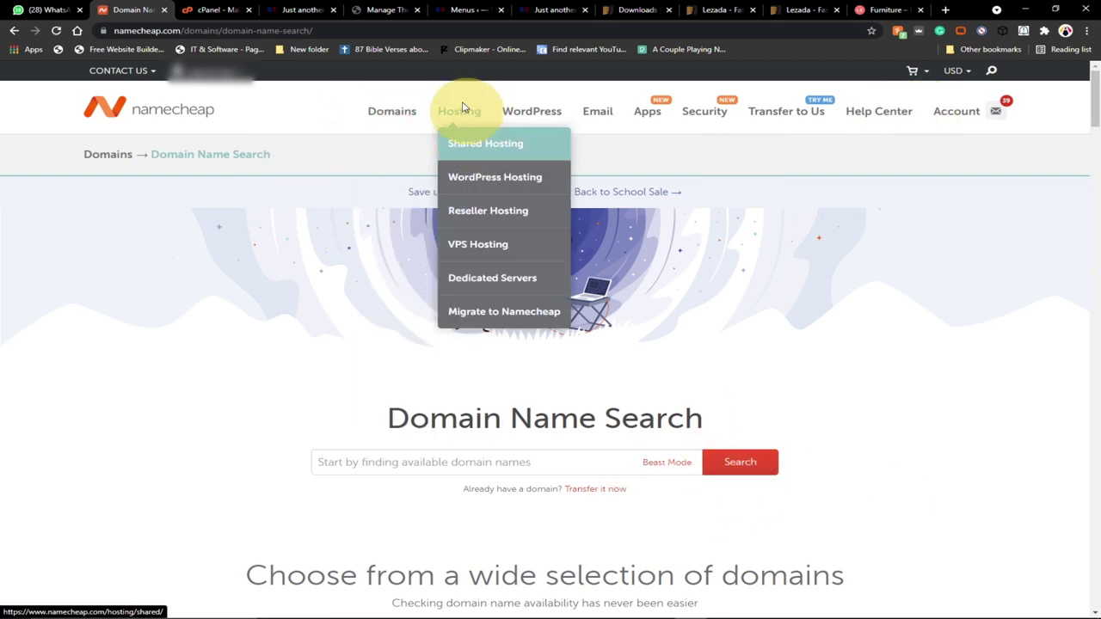
scroll(1019, 533, down, 5)
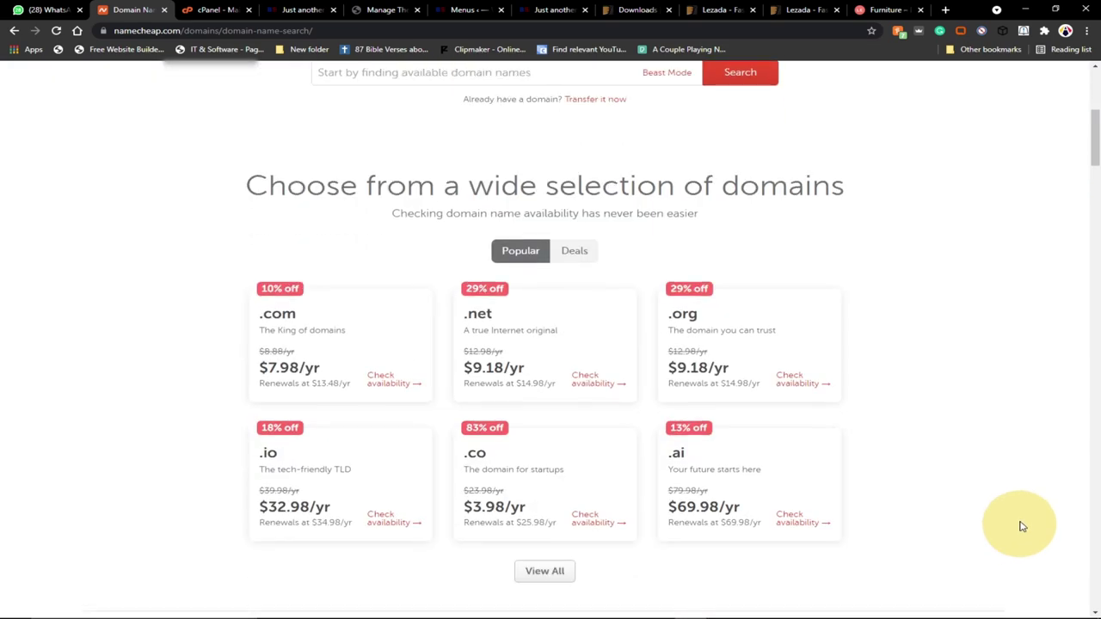
scroll(1018, 516, up, 5)
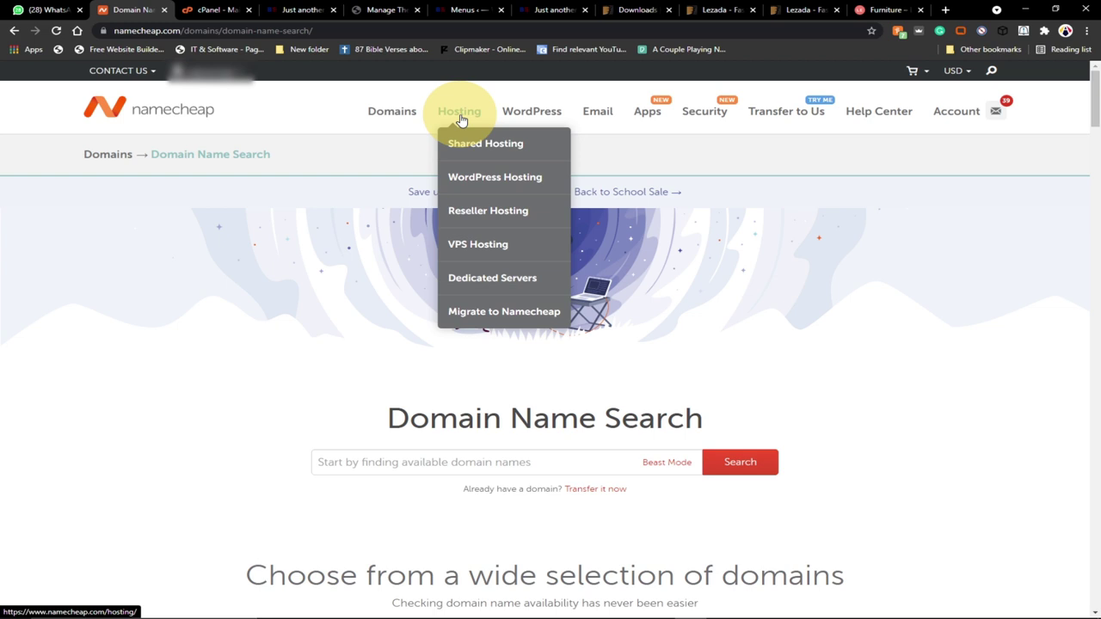
click(495, 148)
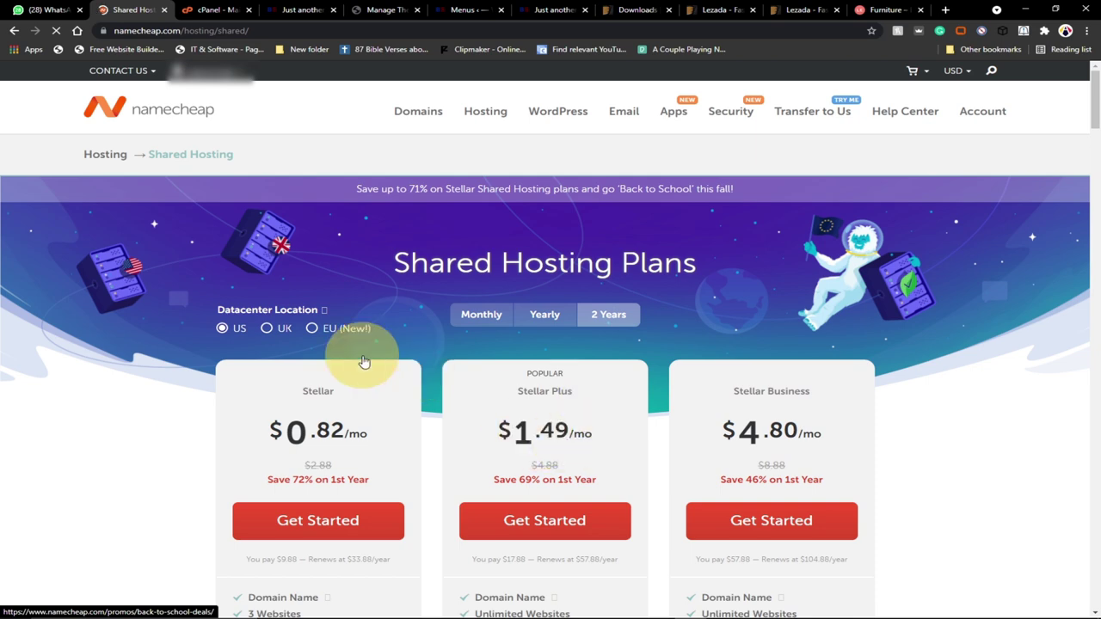
Switch plans to 2-year billing ($1.44, $2.44, $4.44/mo) and scroll through their features.
click(621, 318)
scroll(310, 344, down, 3)
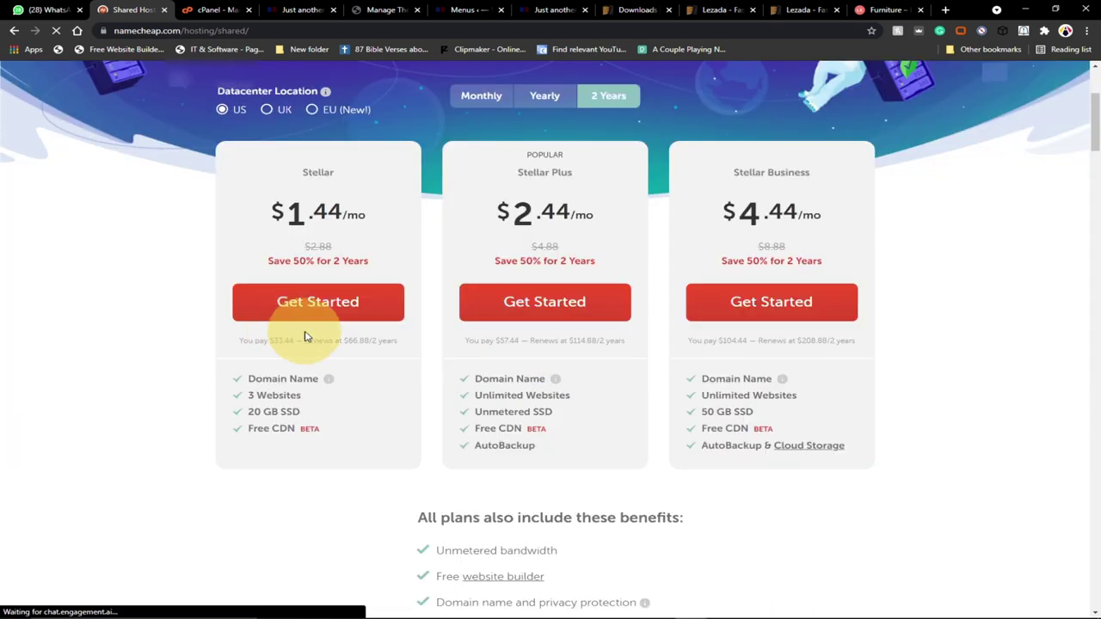
scroll(727, 318, up, 2)
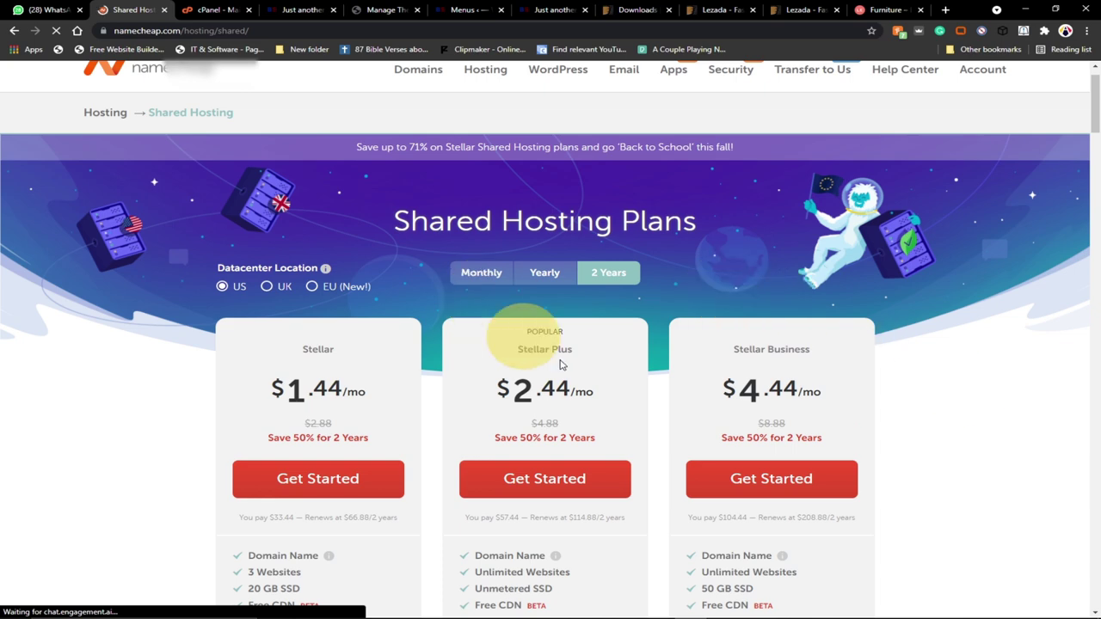
scroll(732, 391, down, 3)
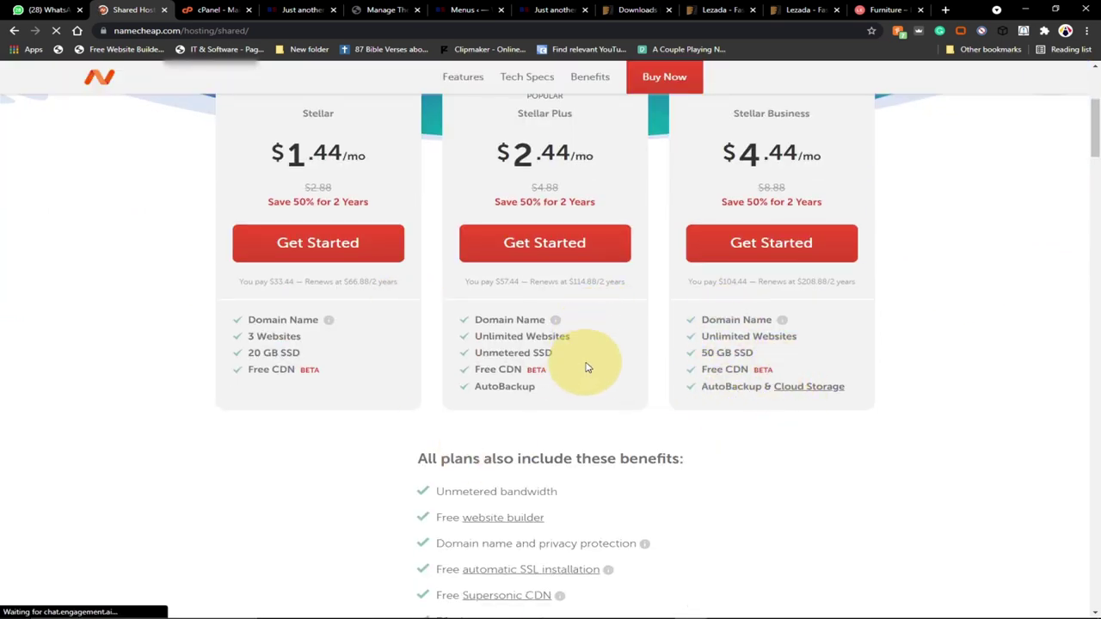
scroll(603, 344, up, 3)
scroll(547, 297, up, 1)
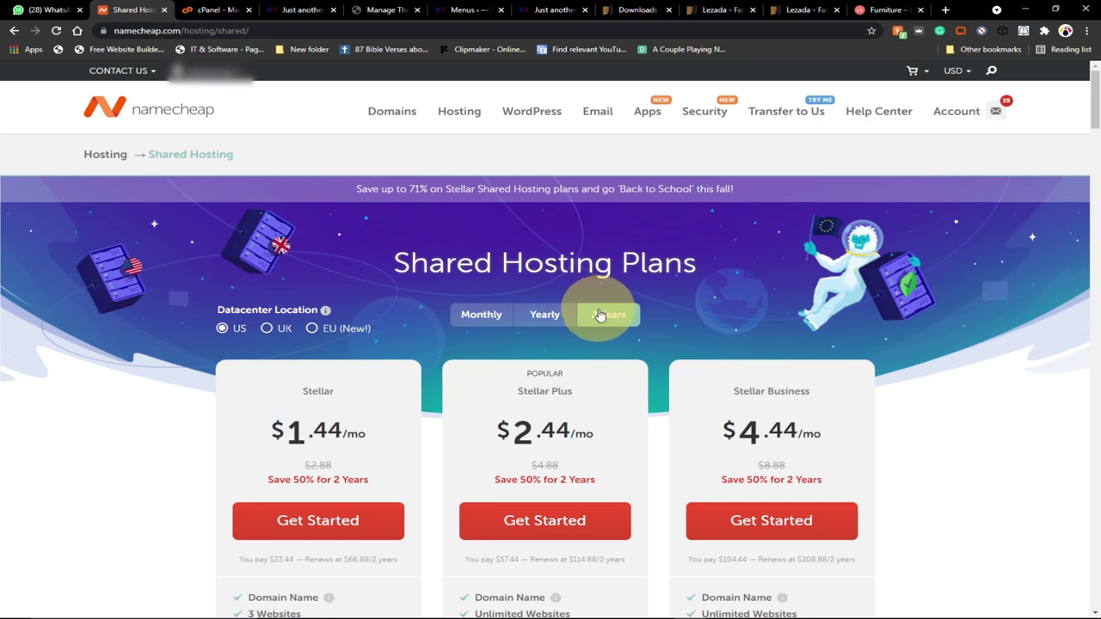
scroll(599, 316, down, 6)
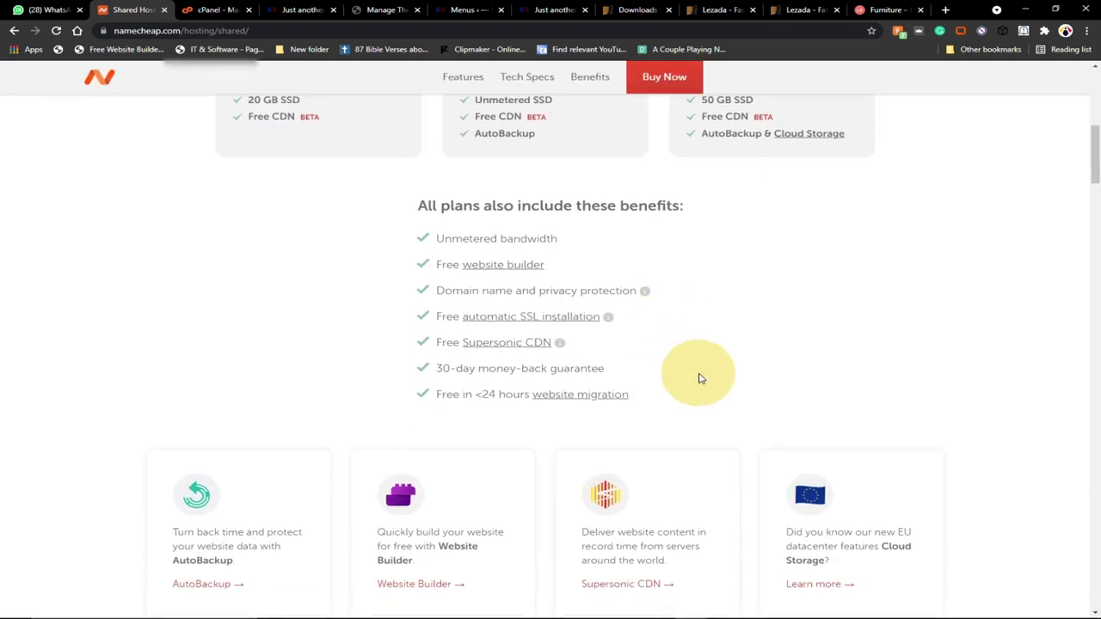
scroll(695, 376, up, 4)
scroll(701, 376, up, 3)
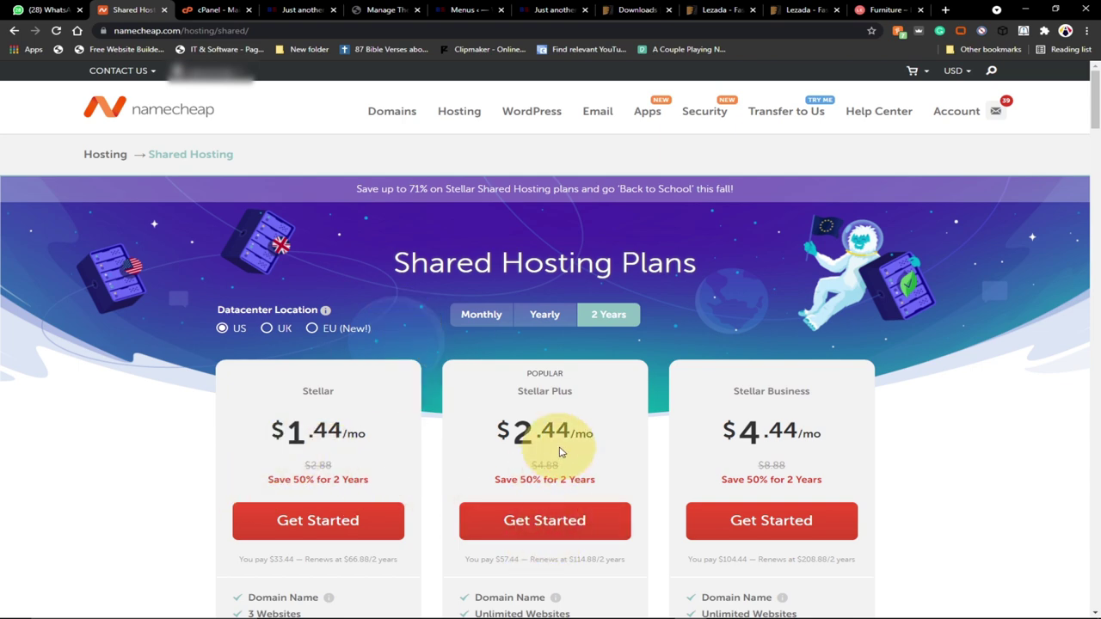
click(211, 10)
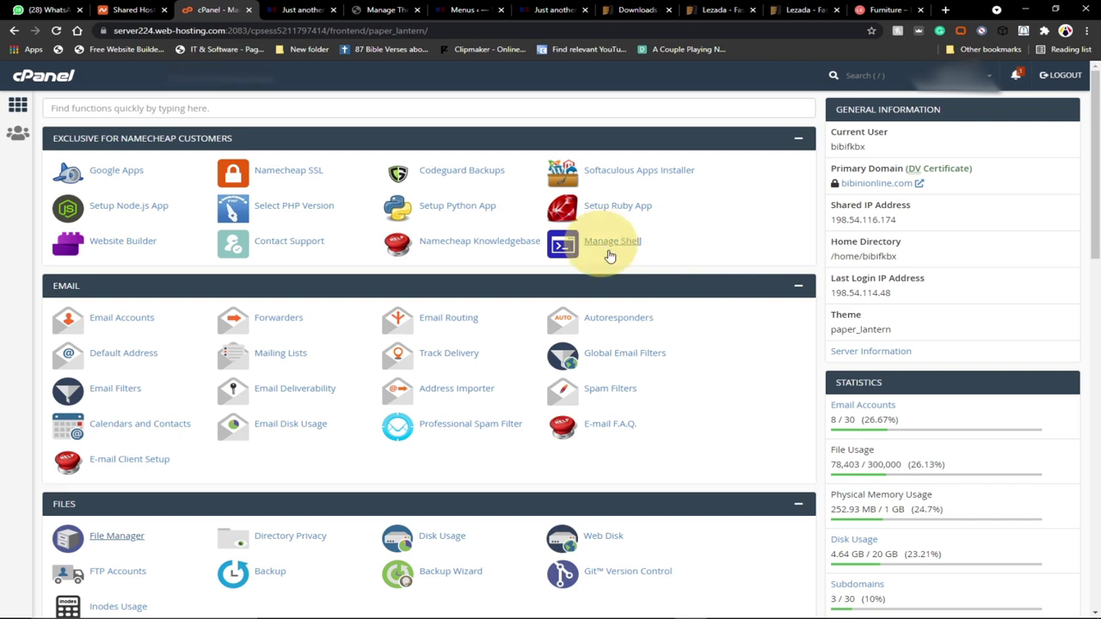
scroll(783, 263, down, 8)
scroll(785, 265, down, 4)
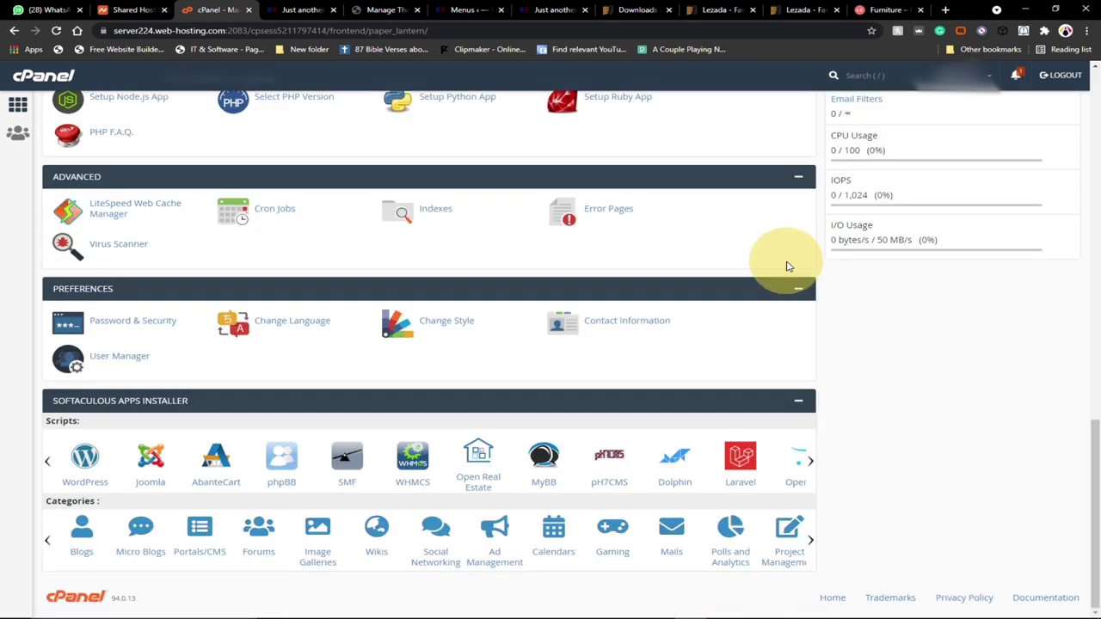
scroll(789, 267, up, 12)
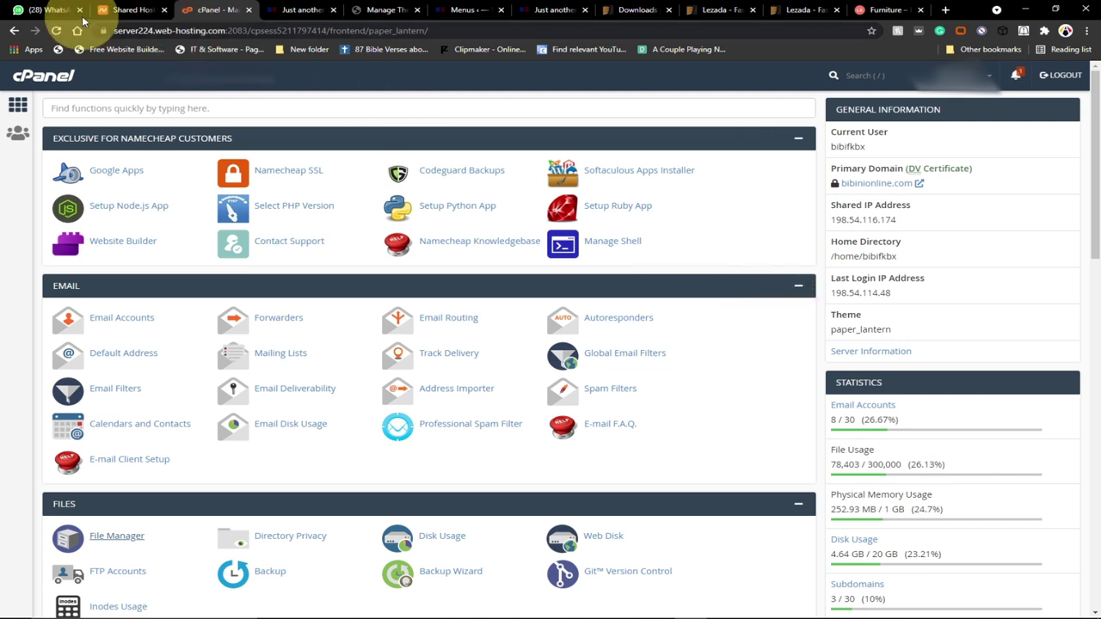
click(131, 9)
mouse_move(401, 111)
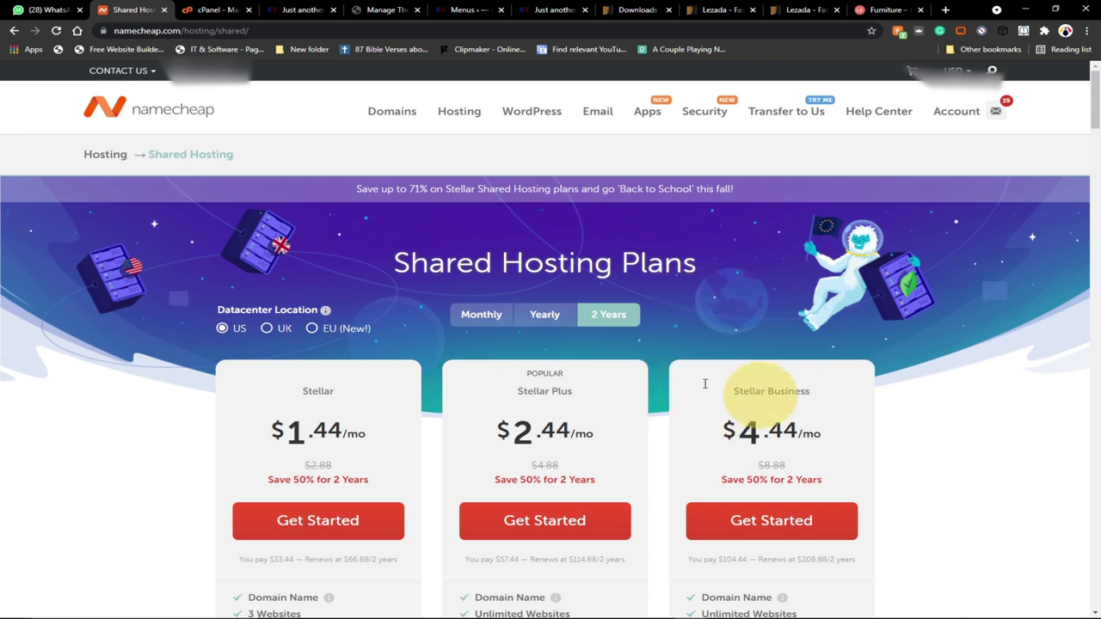
Leave the hosting plans for the cPanel dashboard and scroll down to its Domains section.
scroll(440, 474, down, 2)
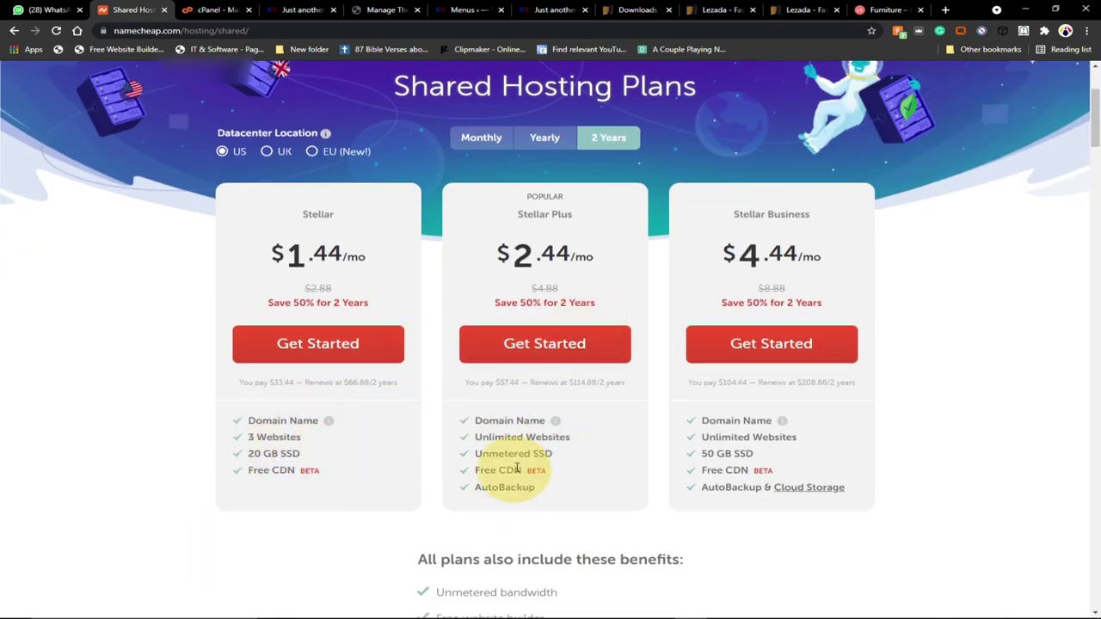
scroll(571, 381, up, 2)
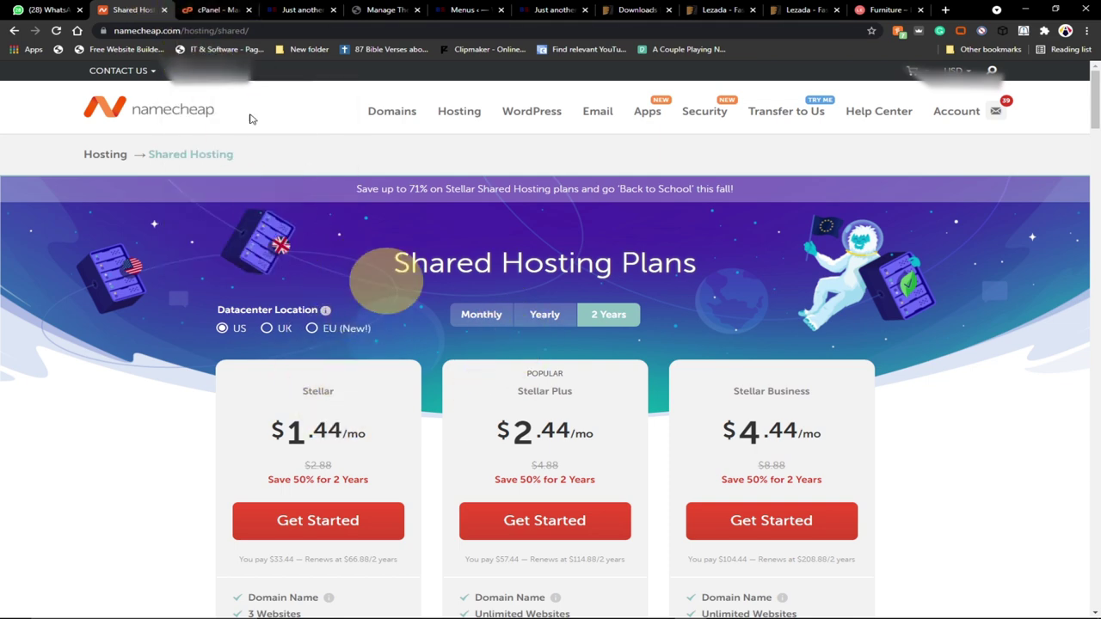
click(197, 10)
scroll(205, 400, down, 5)
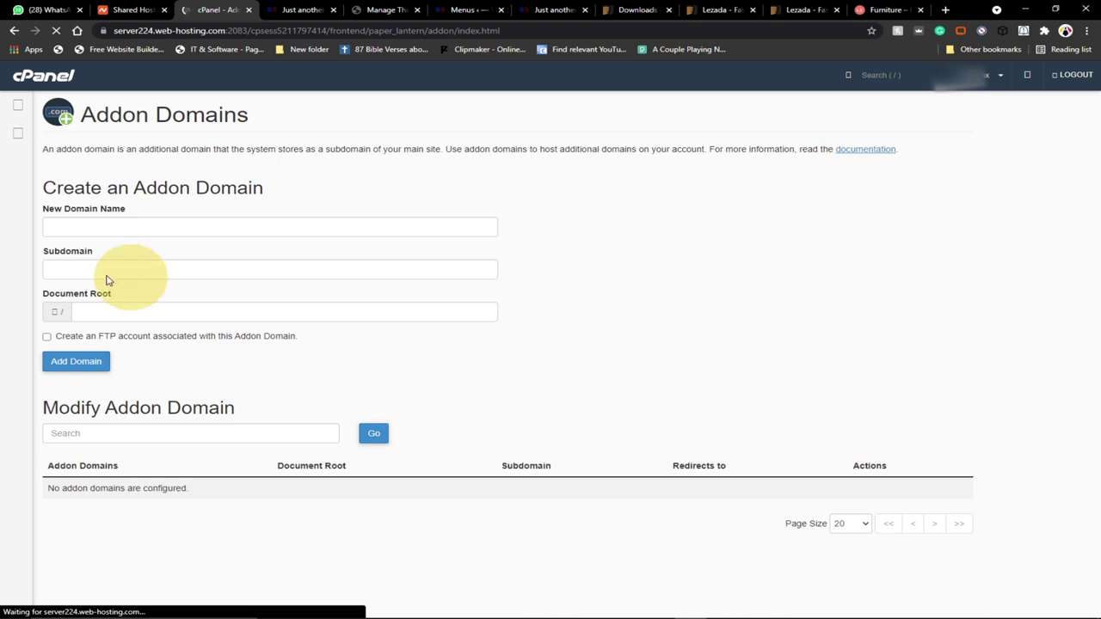
Click the empty New Domain Name field, then return to the cPanel dashboard and scroll its tool groups.
click(92, 227)
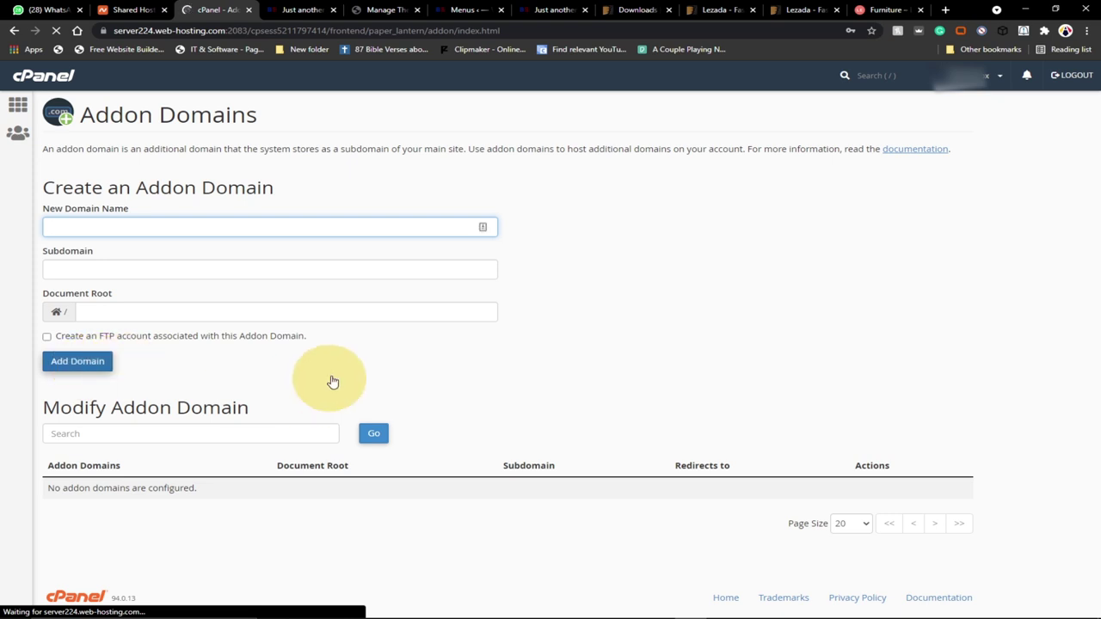
click(50, 78)
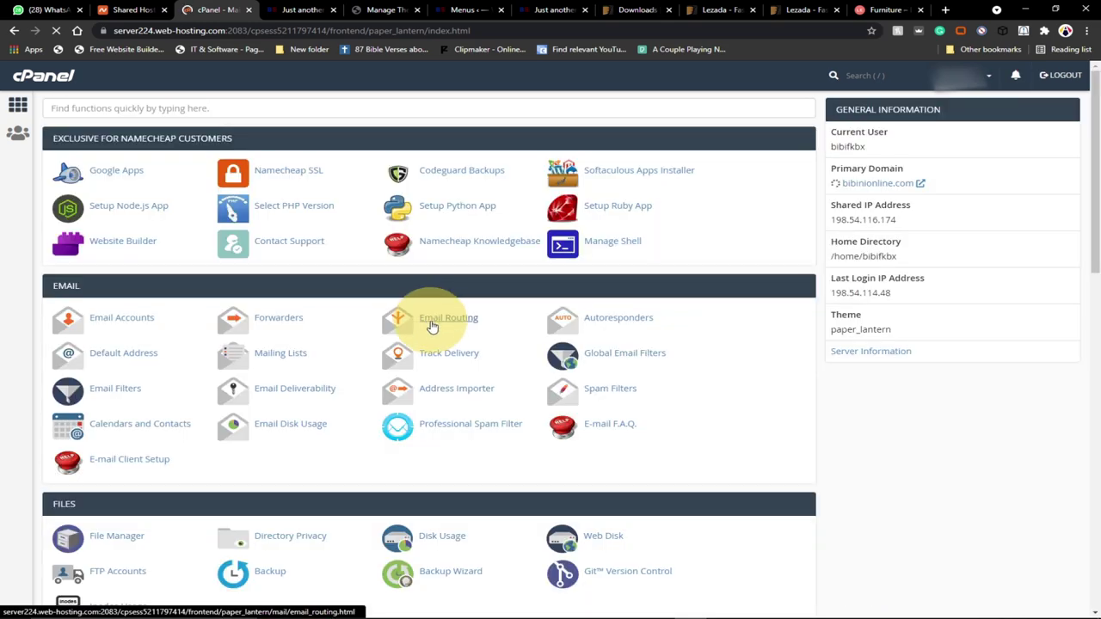
scroll(590, 437, down, 3)
scroll(582, 446, up, 3)
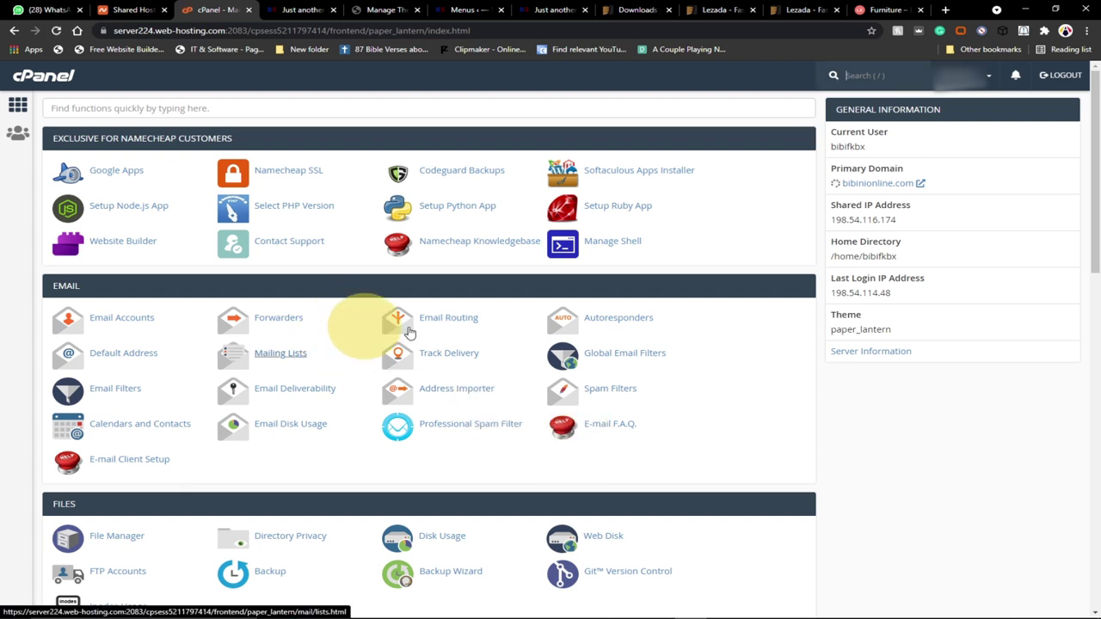
scroll(400, 311, down, 3)
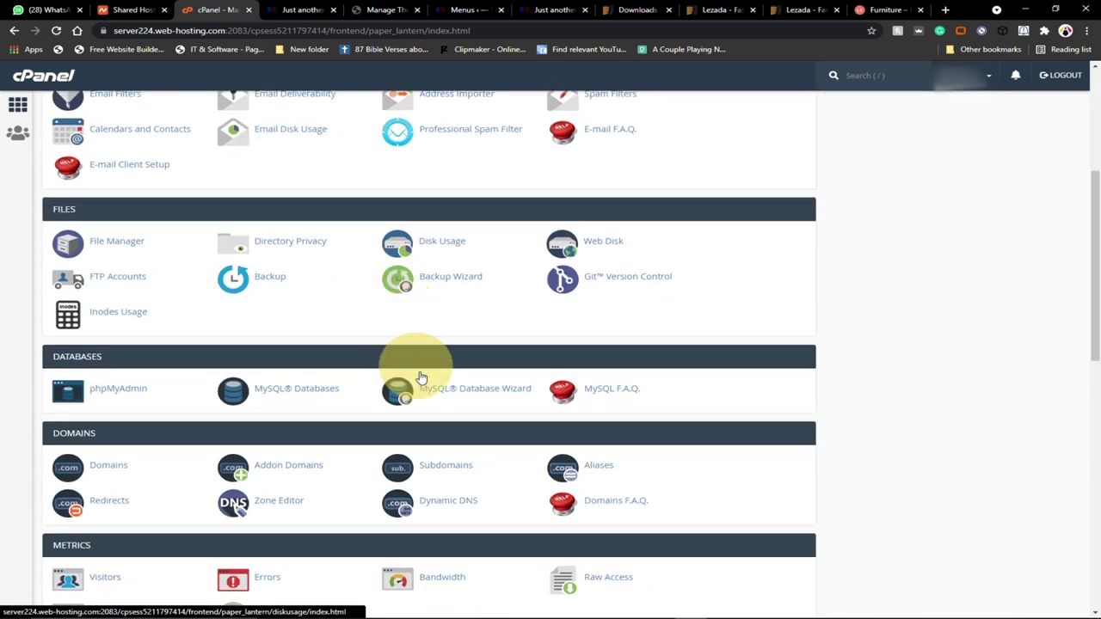
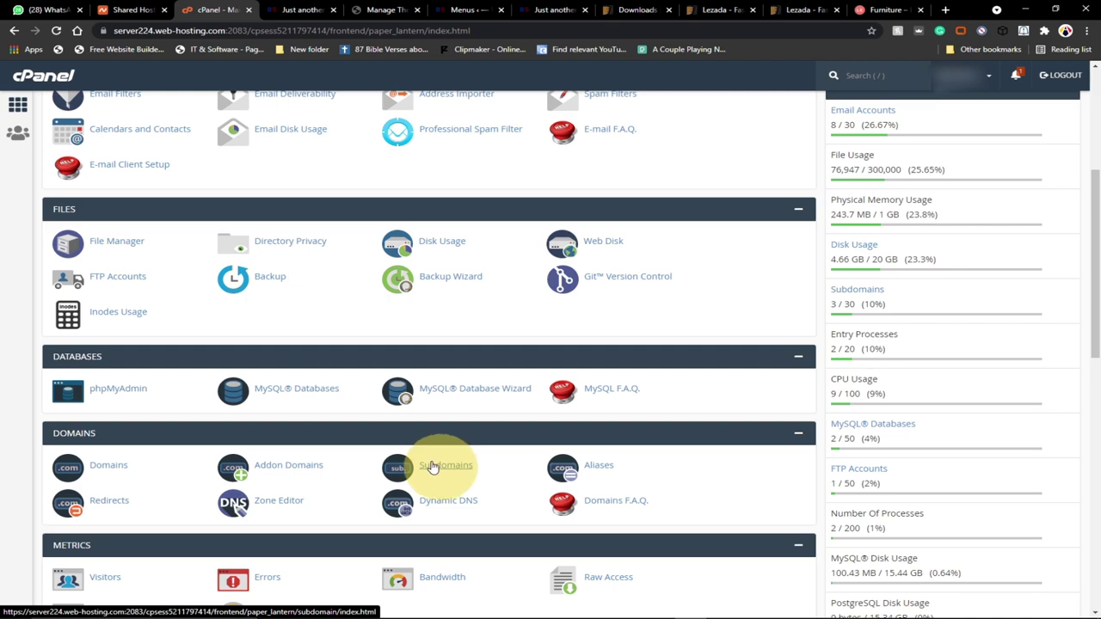
Open cPanel's Subdomains page, which lists the bibini, ecom and try subdomains.
click(294, 10)
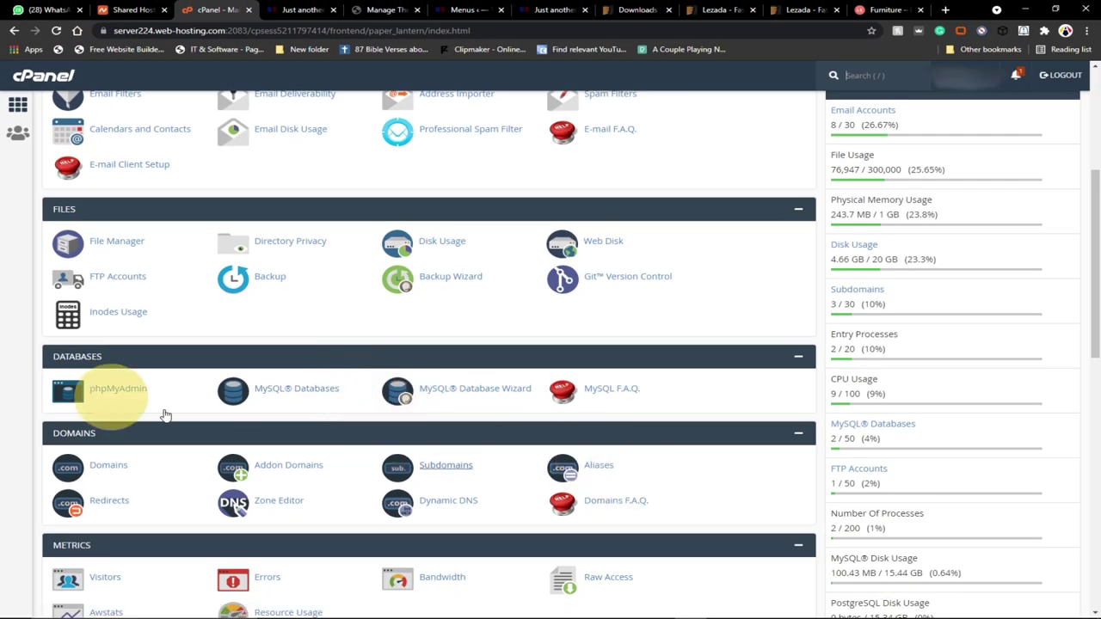
scroll(508, 406, down, 2)
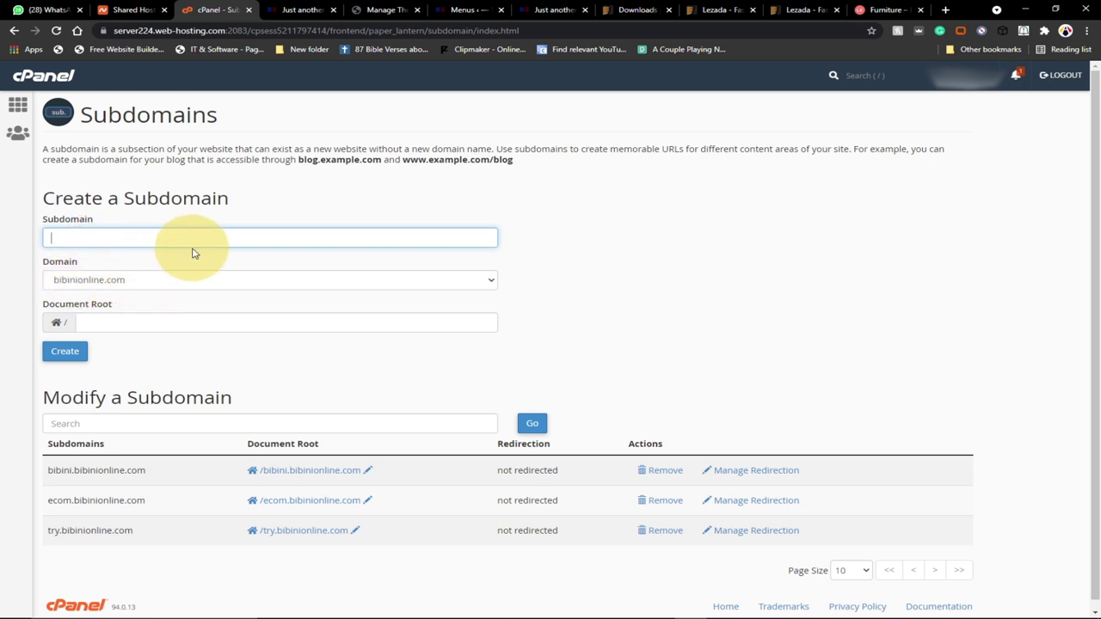
Enter subdomain 'sub' so its document root fills in, then view the try.bibinionline.com site.
text(sub)
click(160, 349)
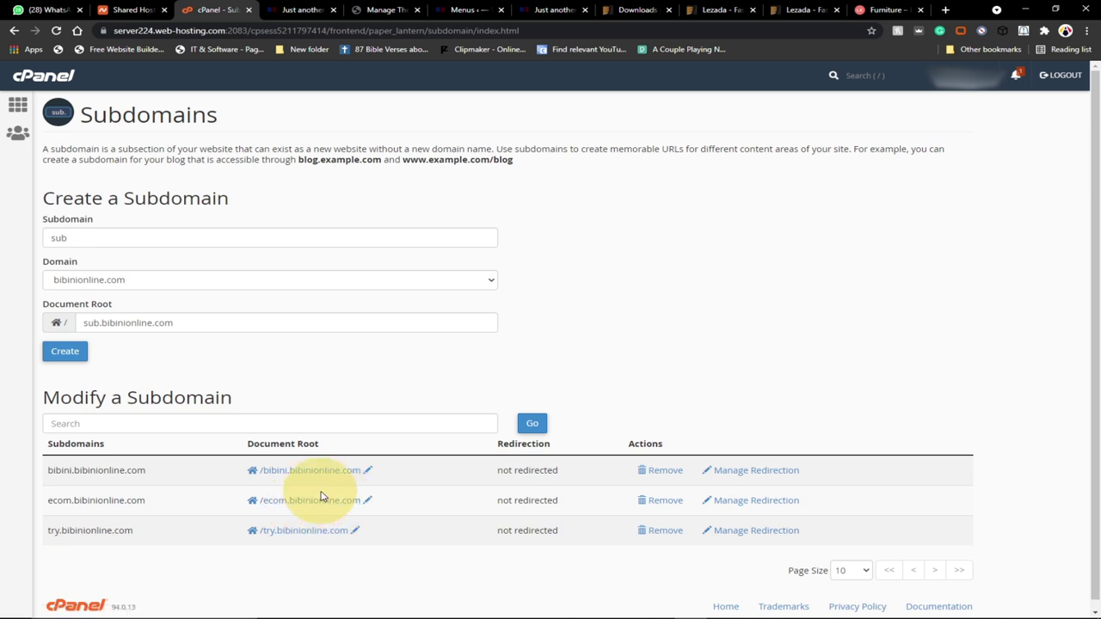
click(292, 10)
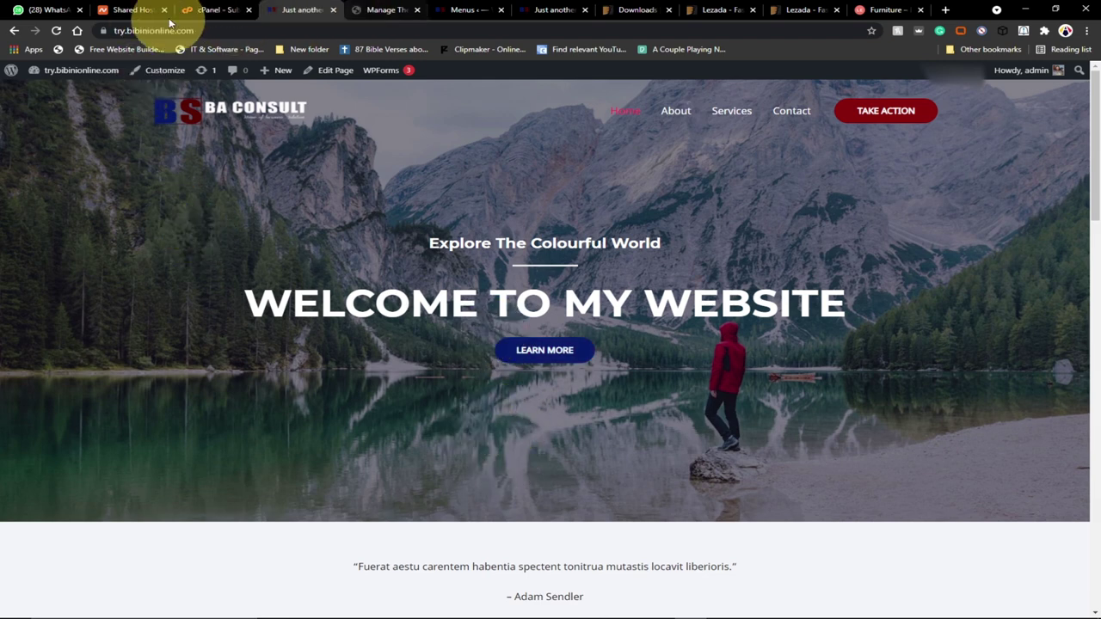
Go back to the cPanel home dashboard.
click(210, 9)
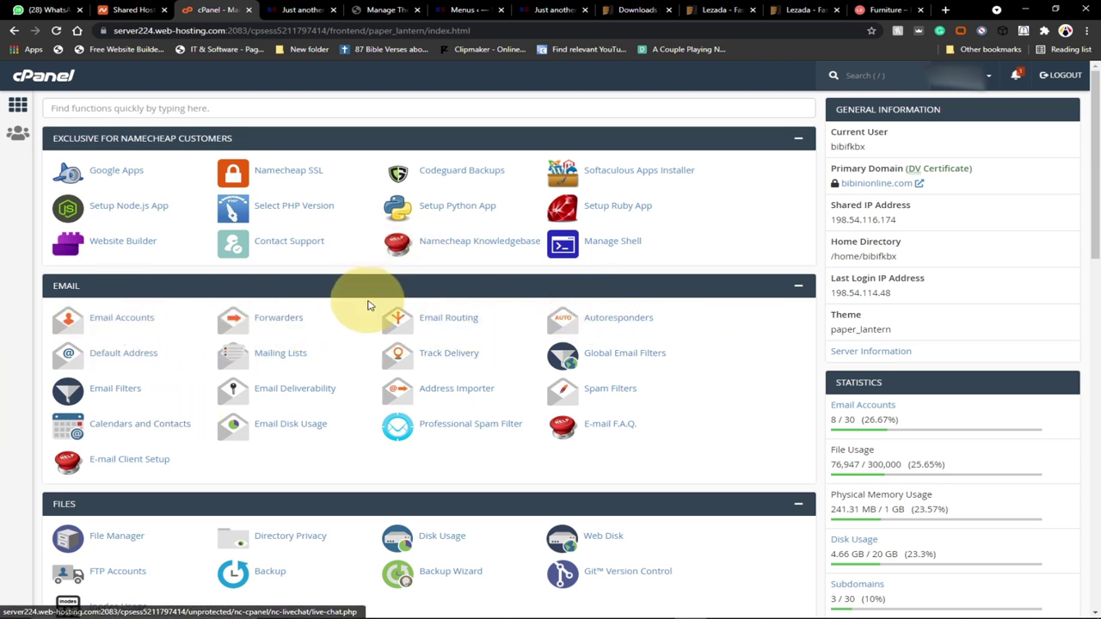
Find WordPress under Softaculous Apps Installer and start a new installation.
scroll(370, 302, down, 8)
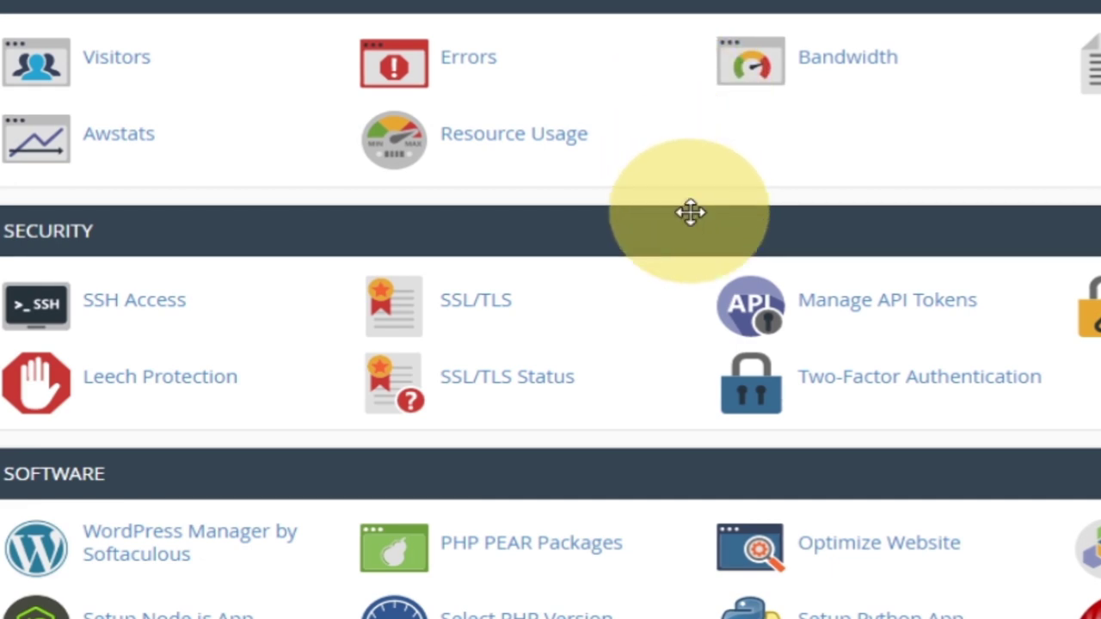
scroll(737, 278, down, 4)
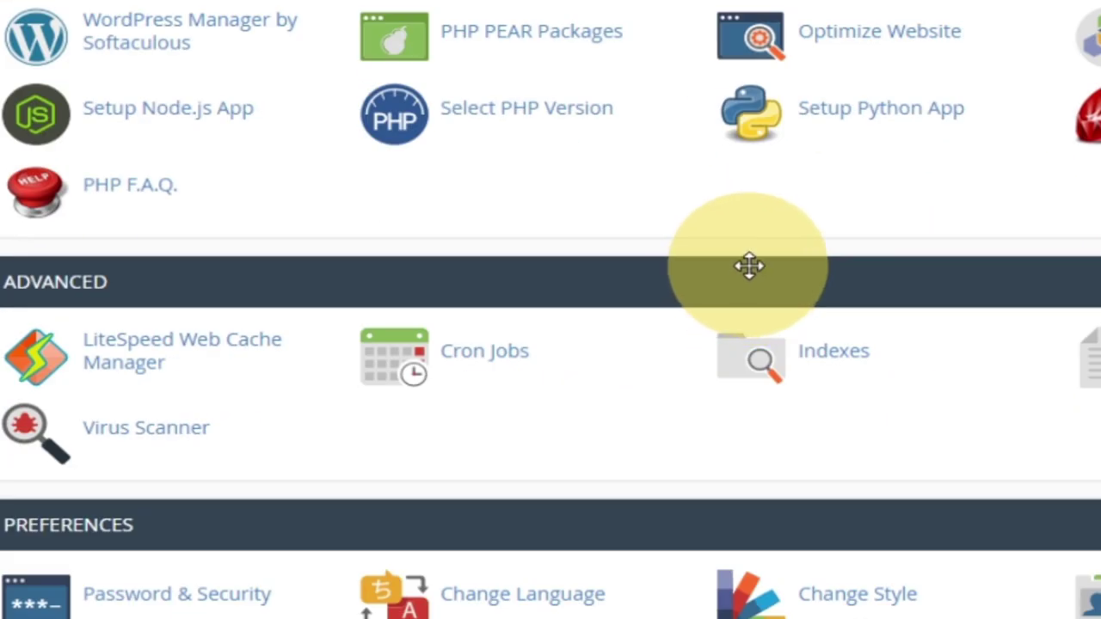
scroll(741, 276, down, 5)
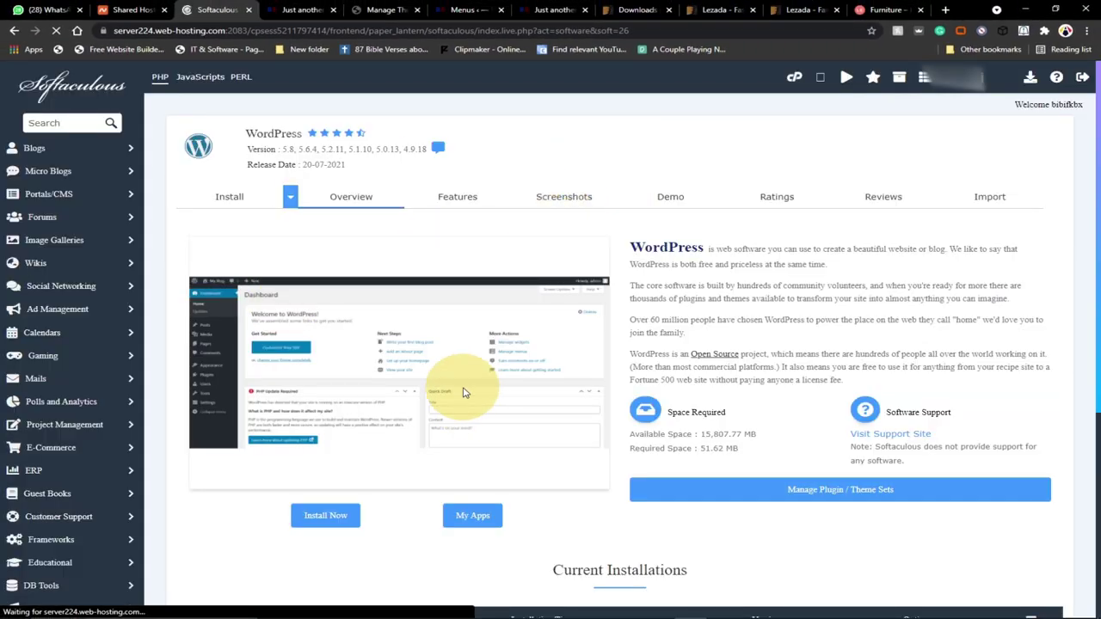
scroll(604, 433, down, 4)
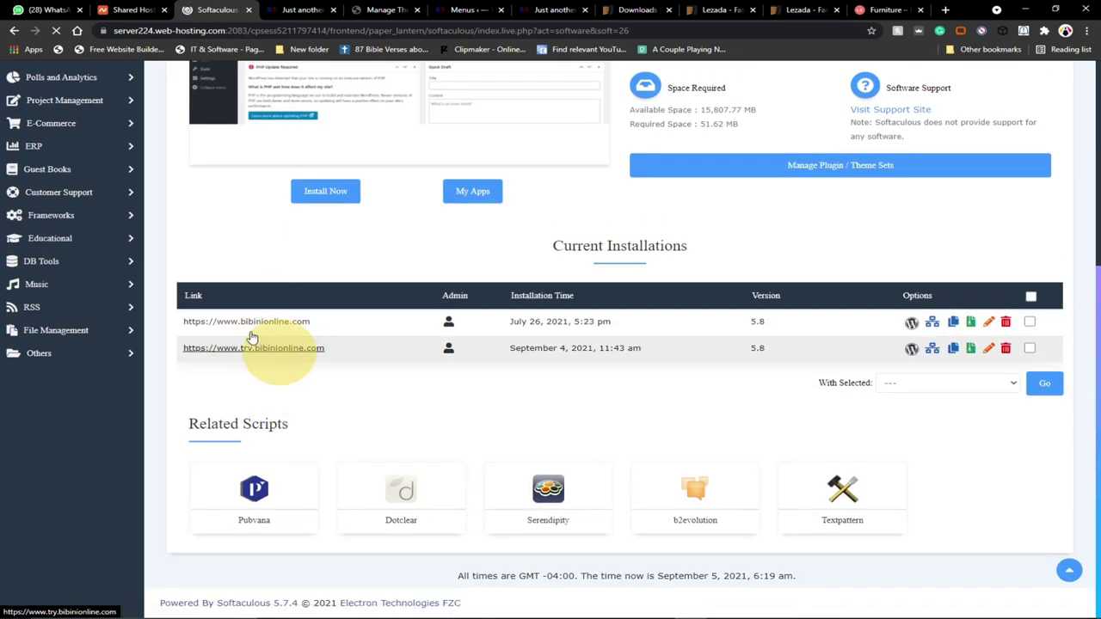
scroll(370, 309, up, 3)
click(315, 433)
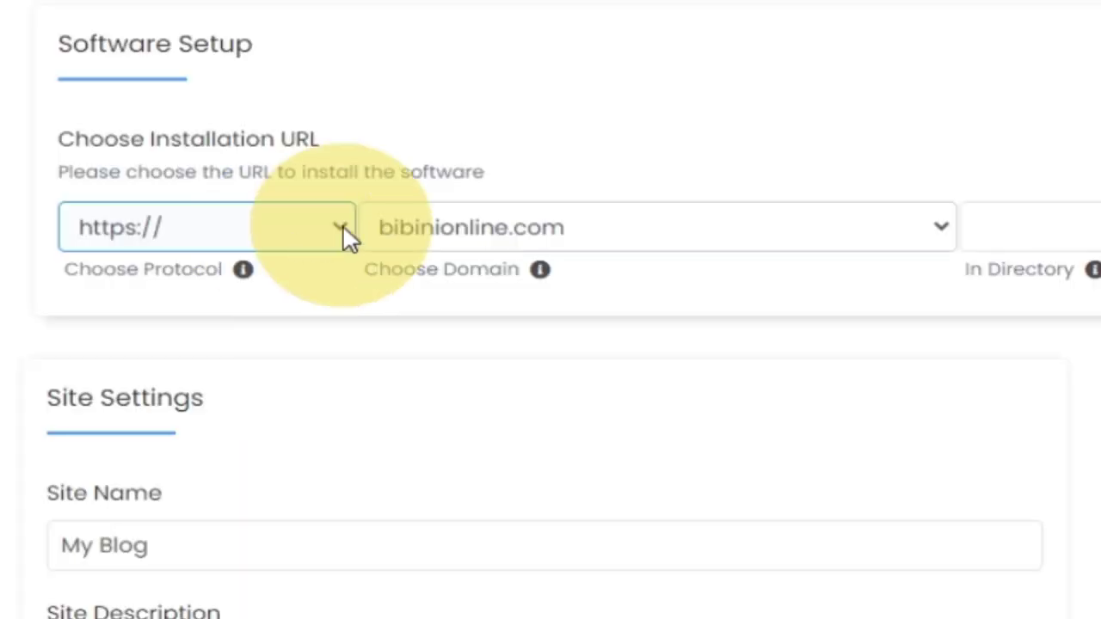
click(312, 239)
click(251, 366)
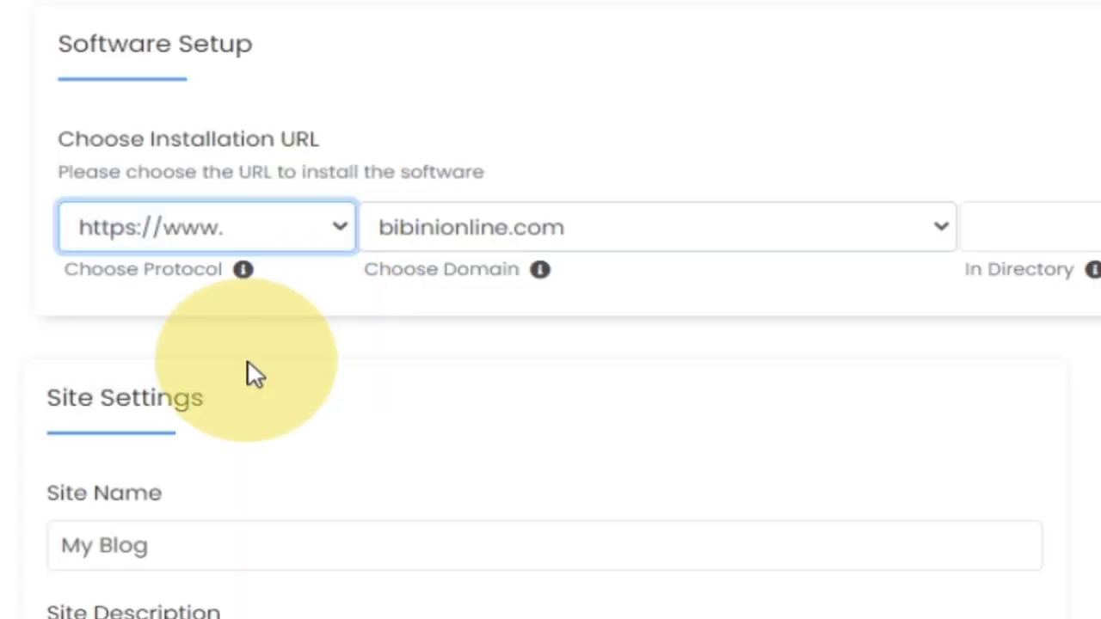
click(957, 225)
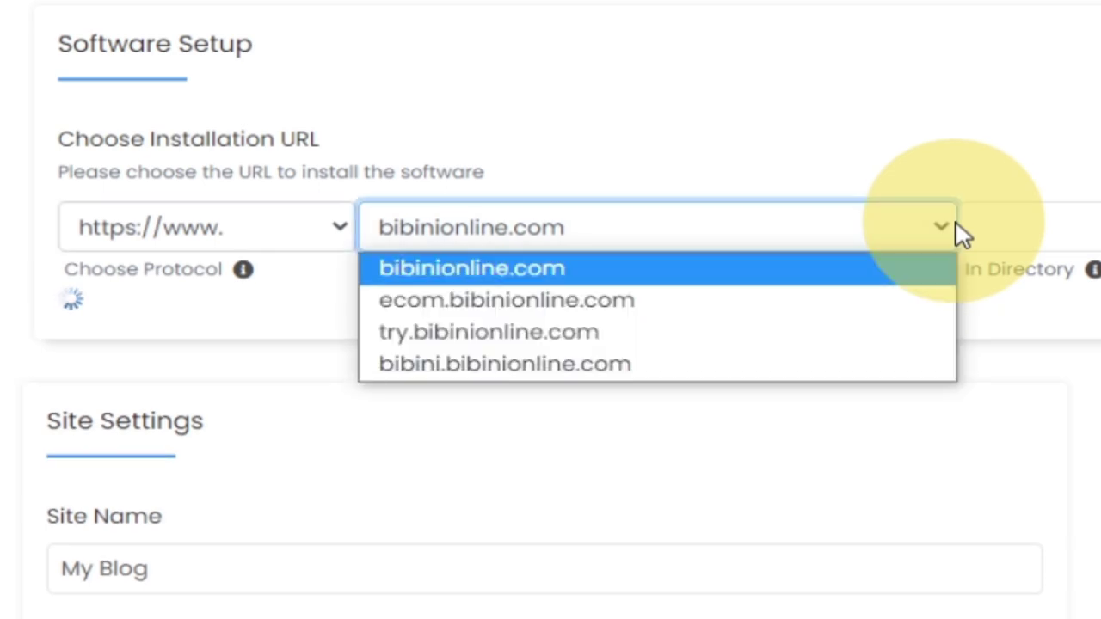
click(654, 301)
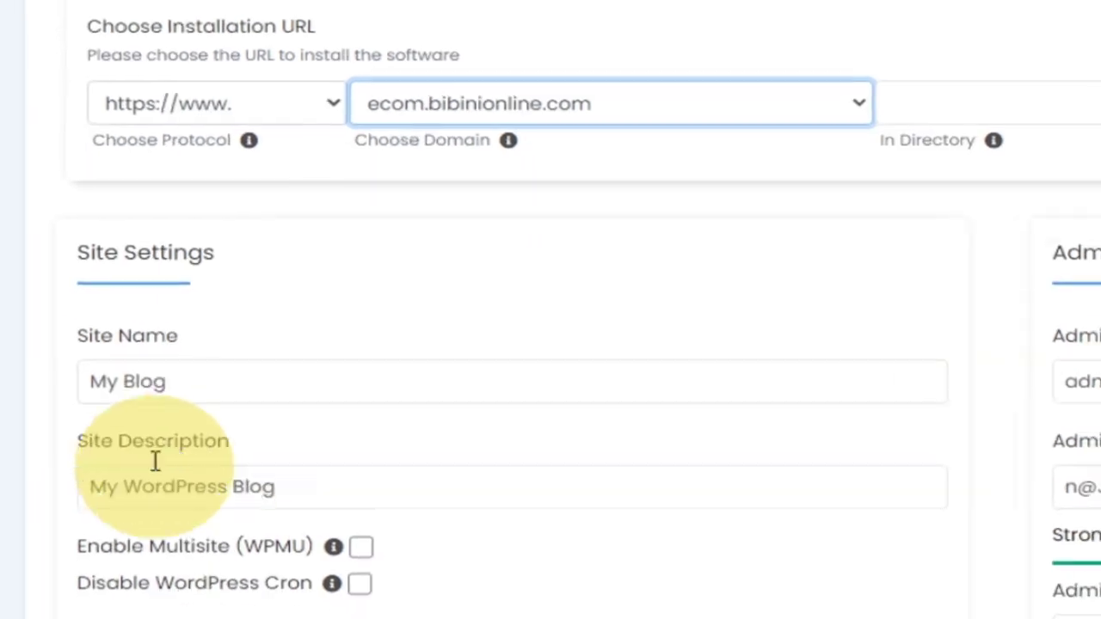
Name the site 'BS Consult' with description 'Get all your business help from us'.
click(175, 384)
drag(61, 378, 213, 381)
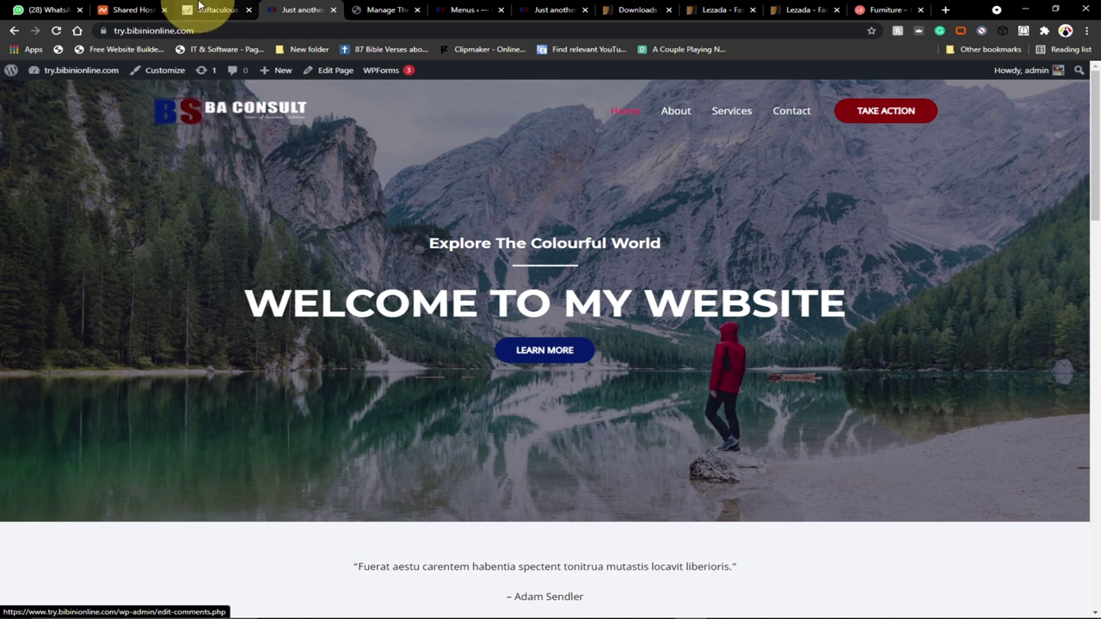
click(193, 10)
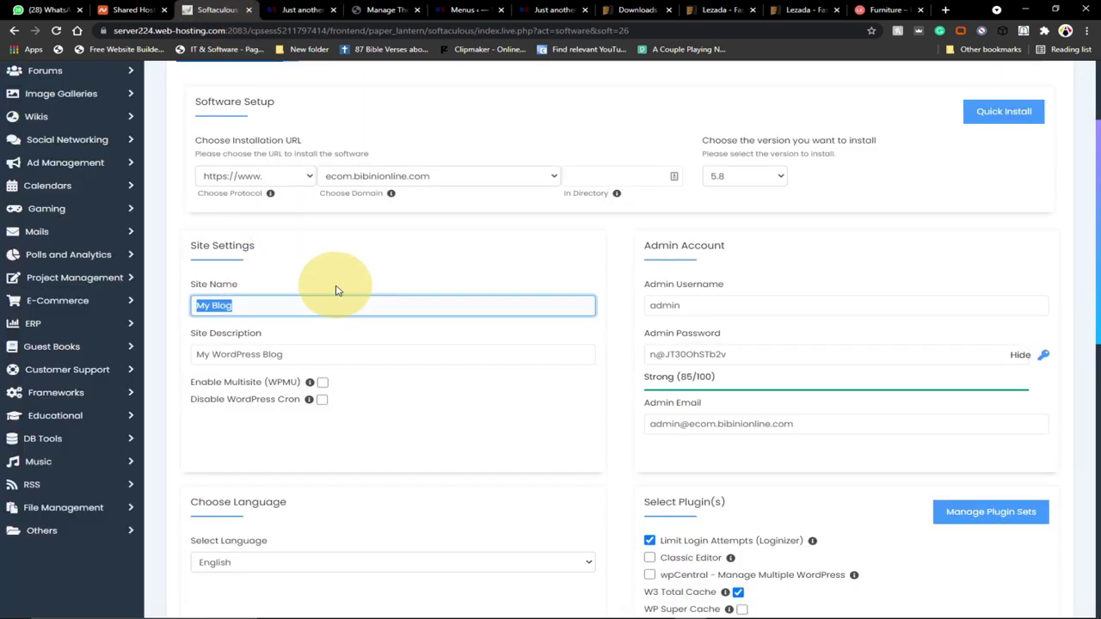
text(Bs)
key(BackSpace)
text(S Consult)
drag(284, 354, 211, 347)
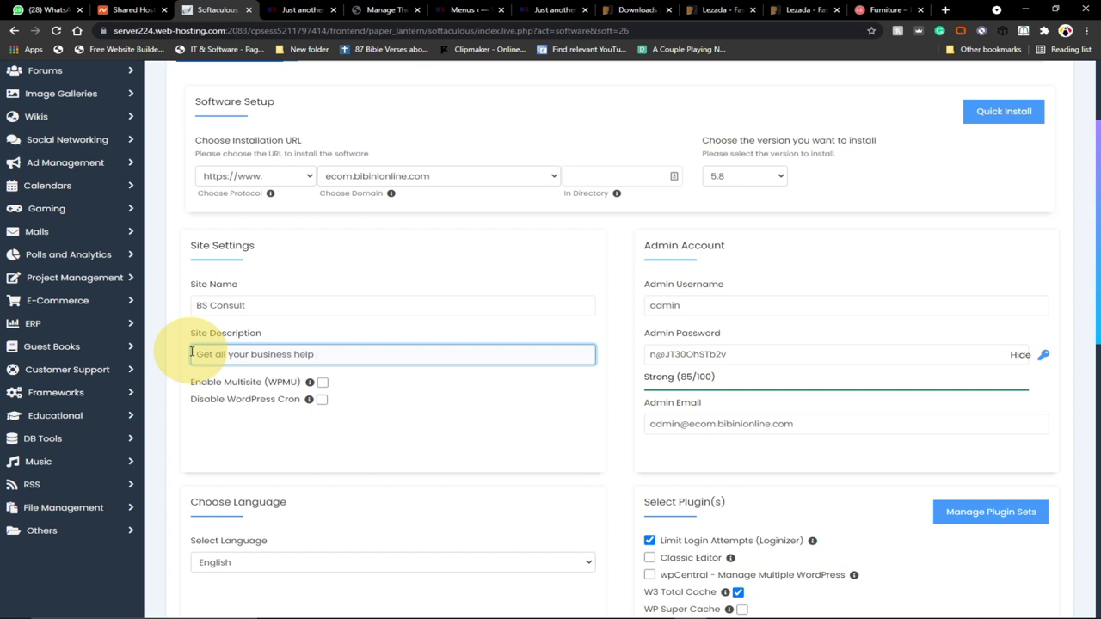
text(Get all your business help from us)
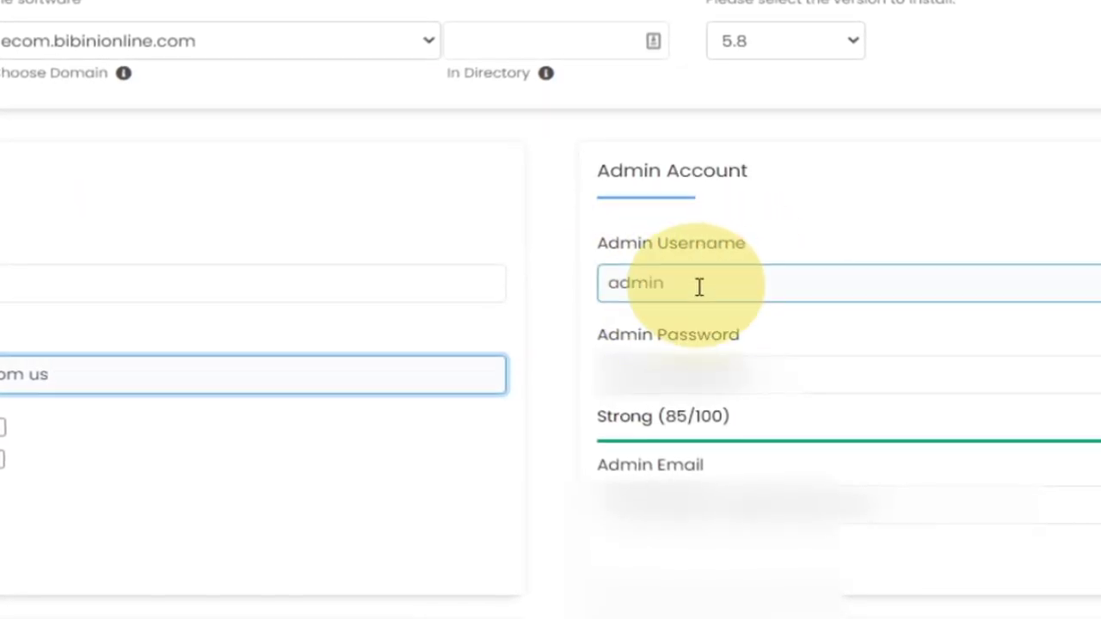
Keep 'admin' as username and replace the generated admin password with a new one.
drag(603, 277, 1075, 271)
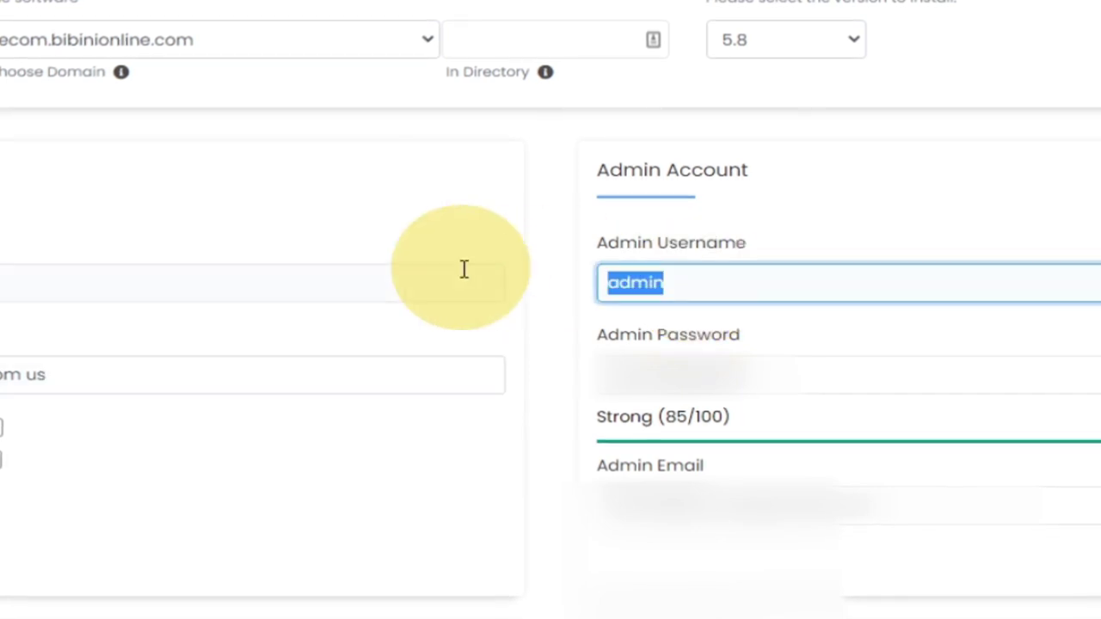
click(679, 282)
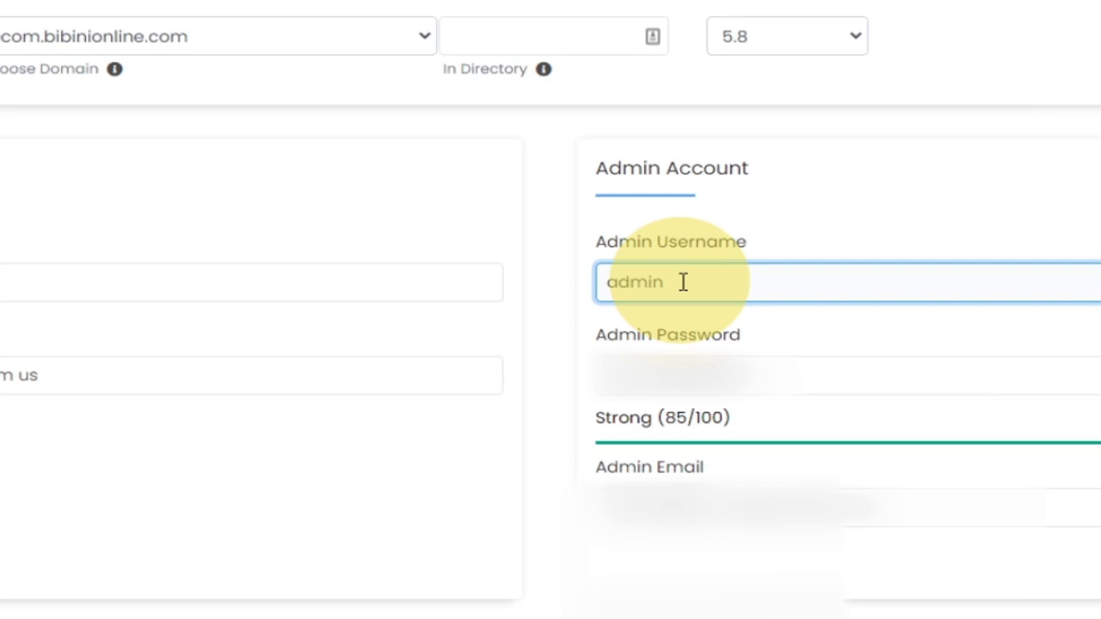
drag(677, 363, 588, 373)
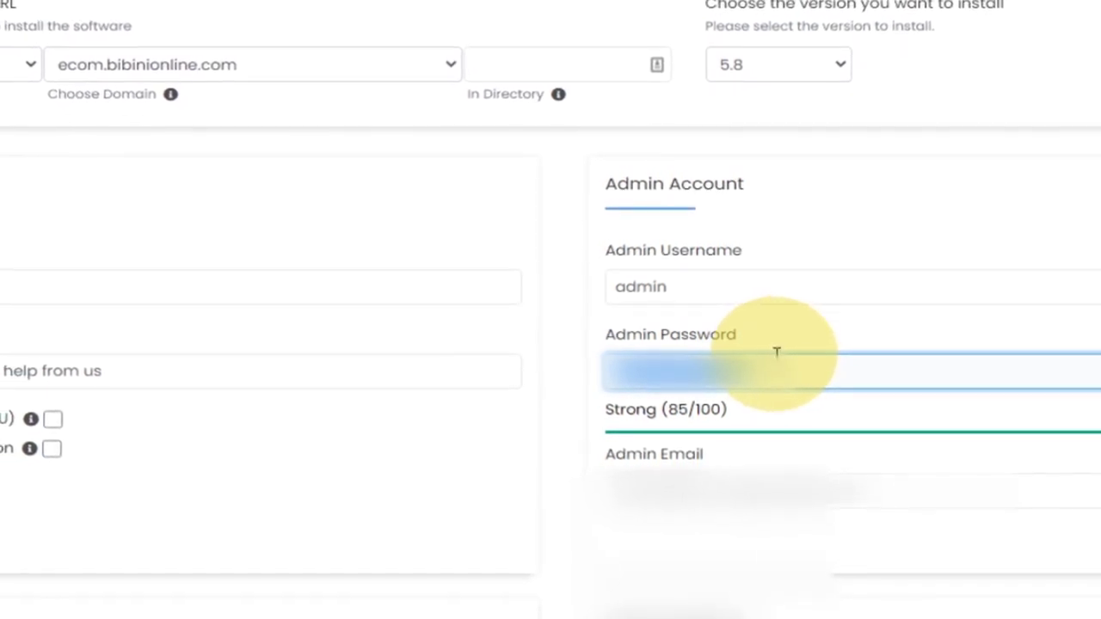
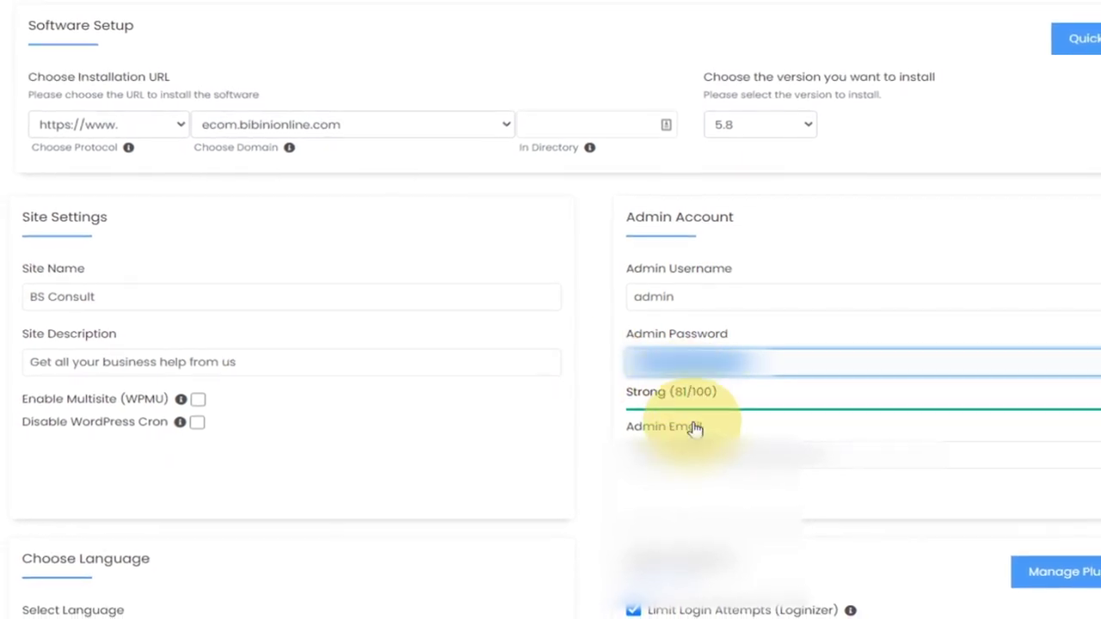
Fill in the admin e-mail address from the saved suggestions.
click(720, 447)
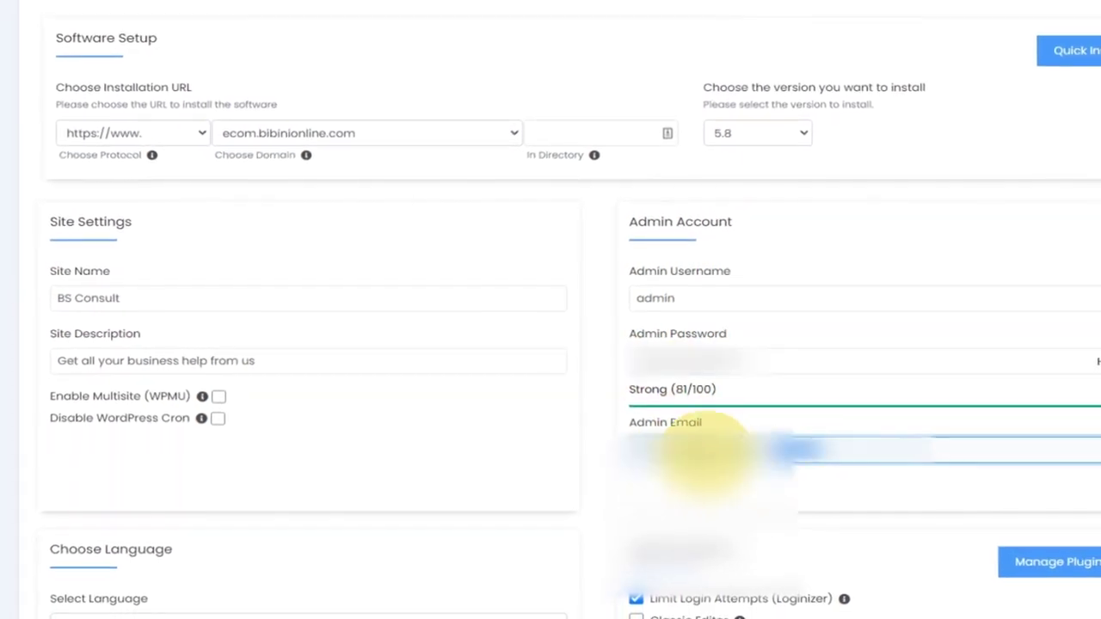
click(627, 451)
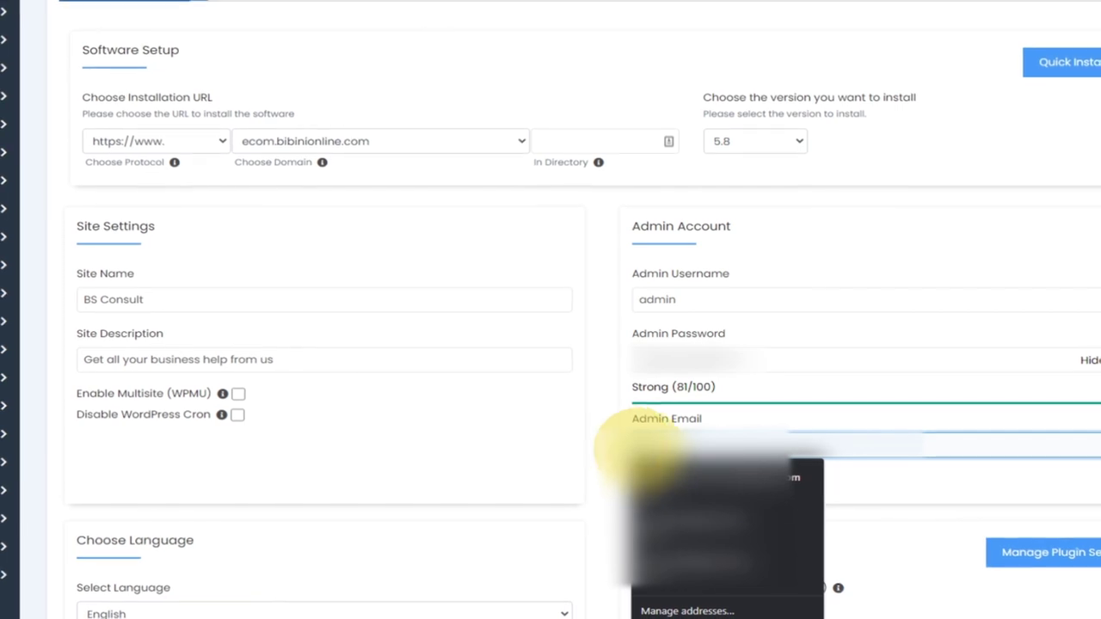
click(685, 475)
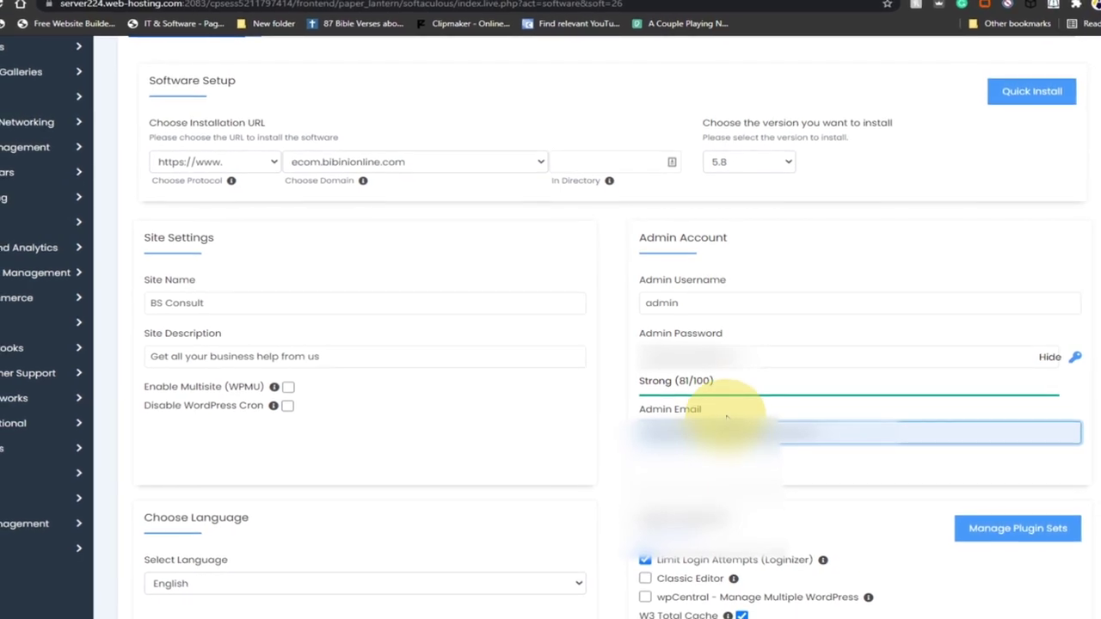
scroll(727, 425, down, 7)
scroll(727, 411, down, 2)
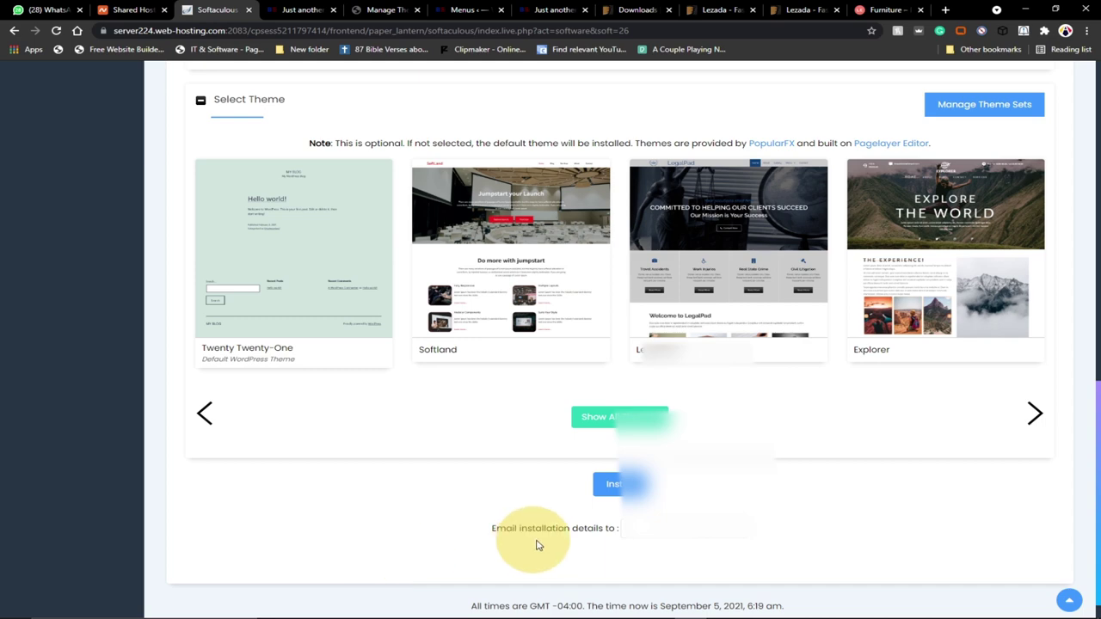
Fill in the e-mail for installation details and launch the WordPress install.
click(647, 528)
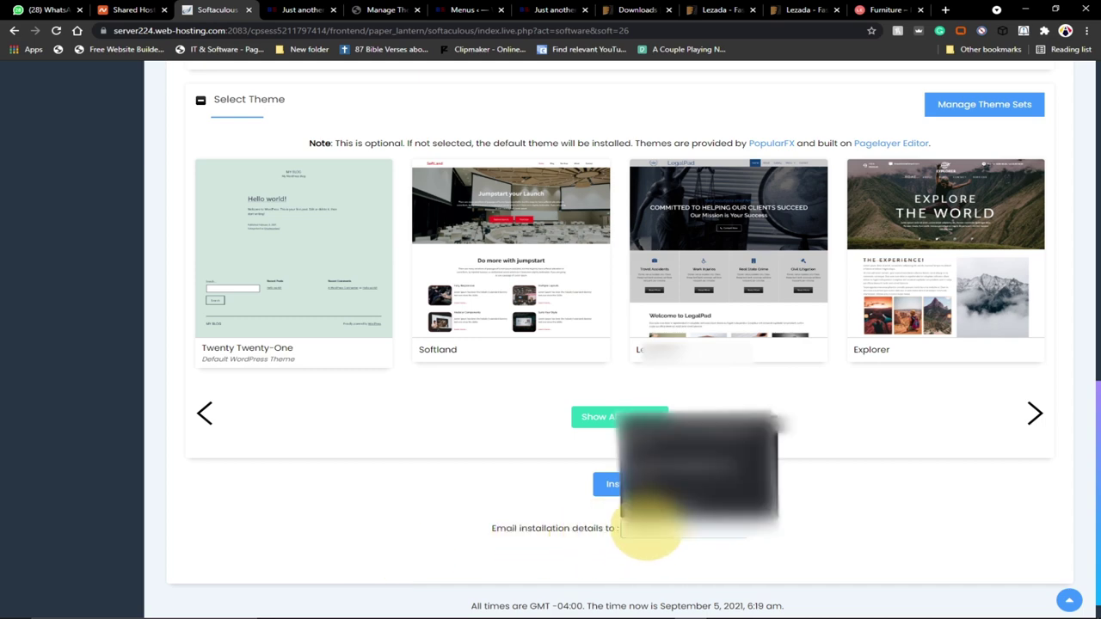
click(667, 420)
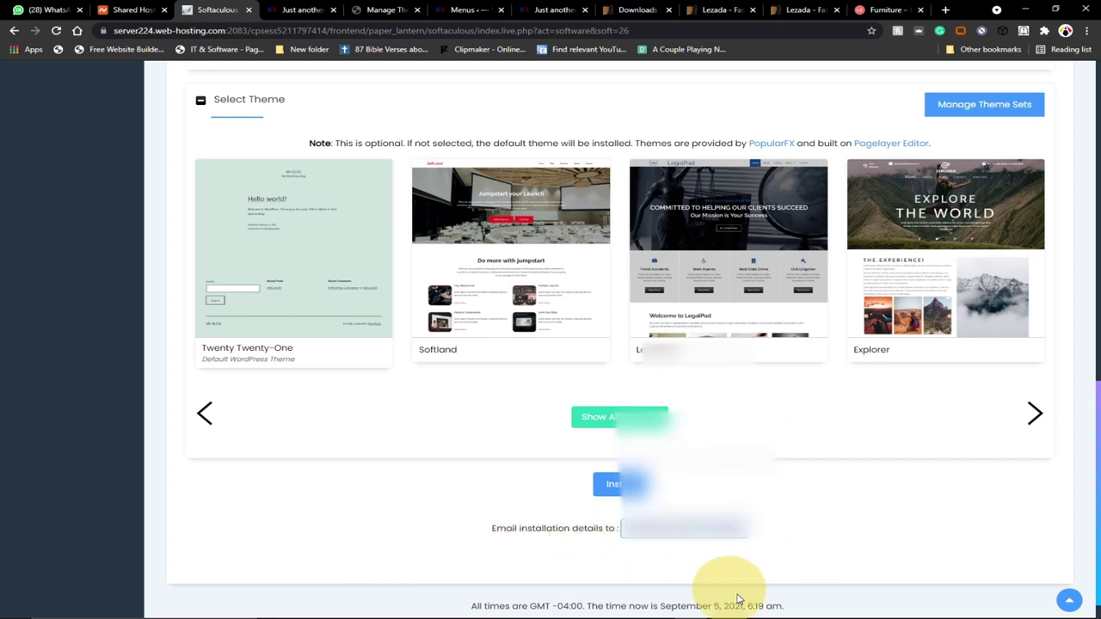
click(616, 485)
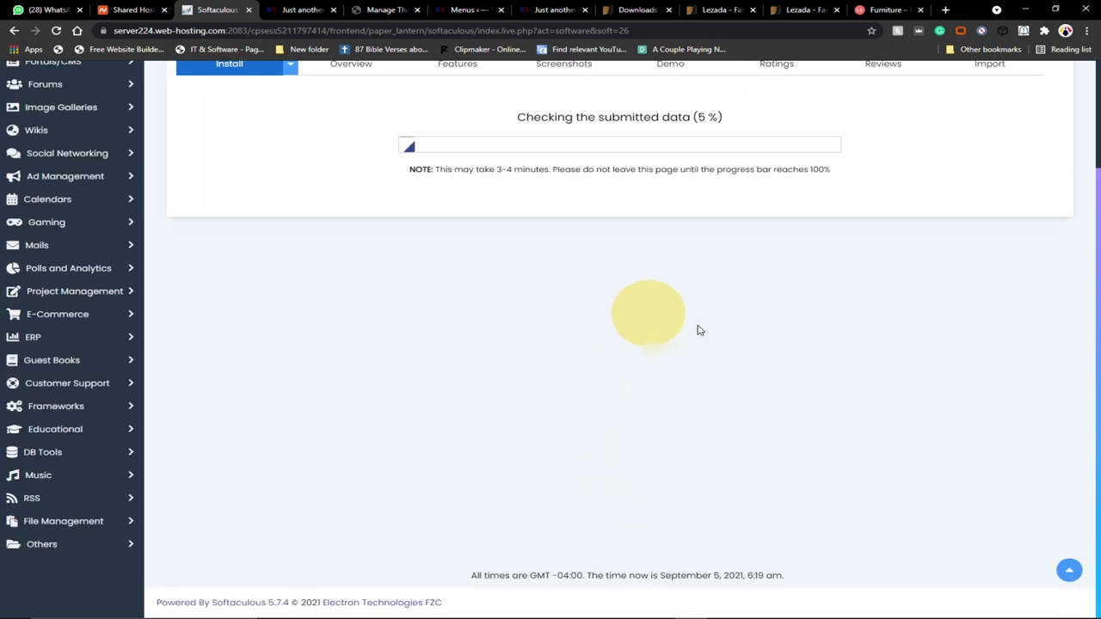
scroll(701, 328, up, 3)
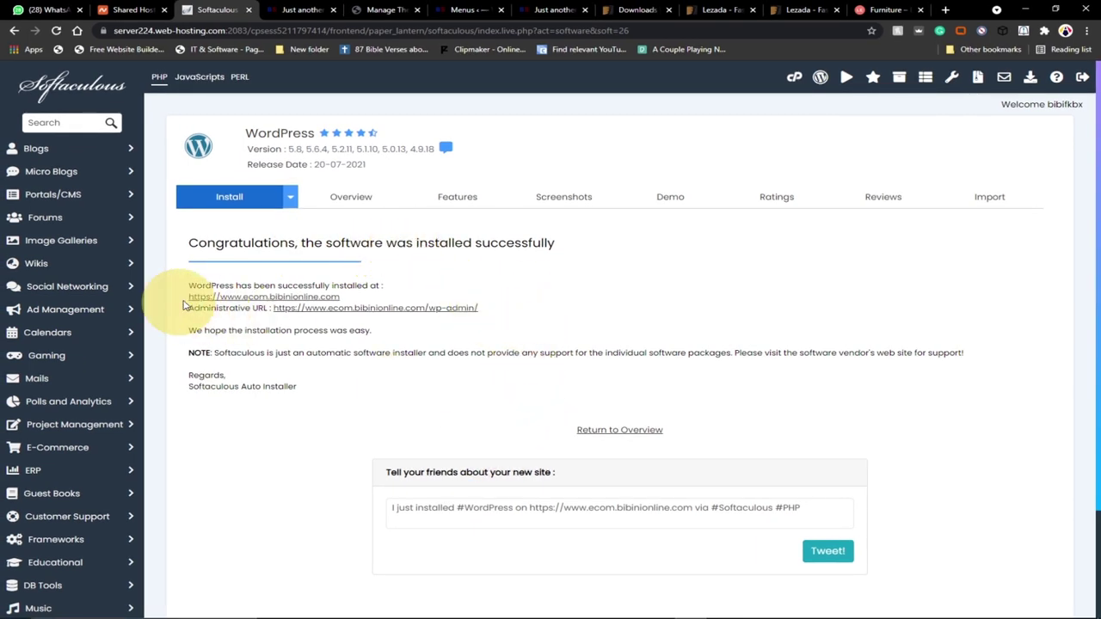
Open the newly installed BS Consult site with its Hello world post.
click(275, 299)
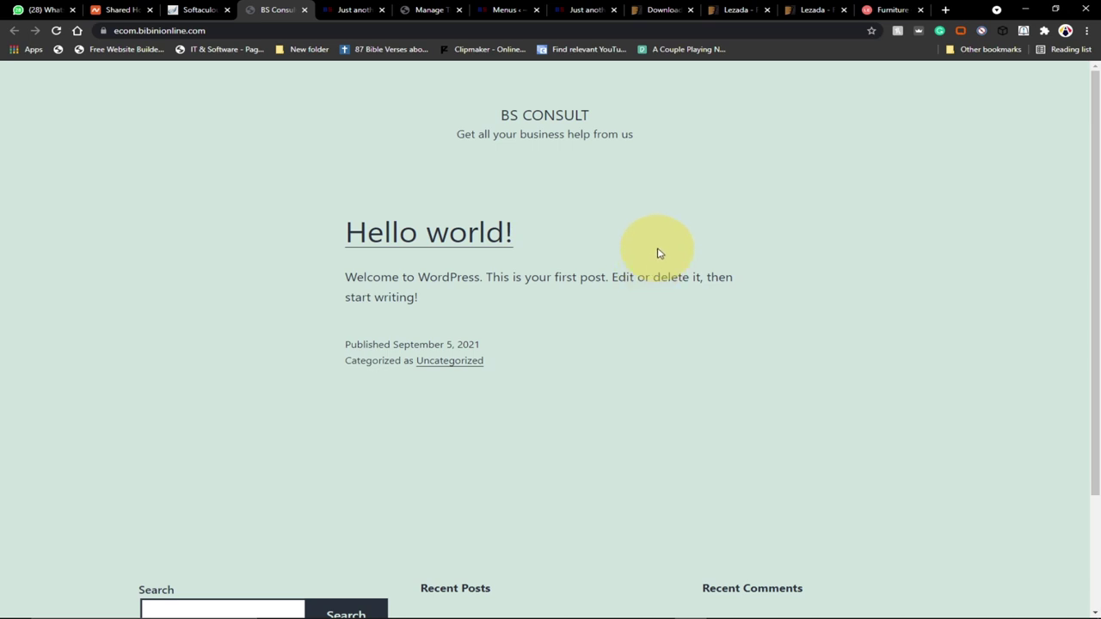
scroll(658, 244, down, 2)
scroll(658, 245, up, 2)
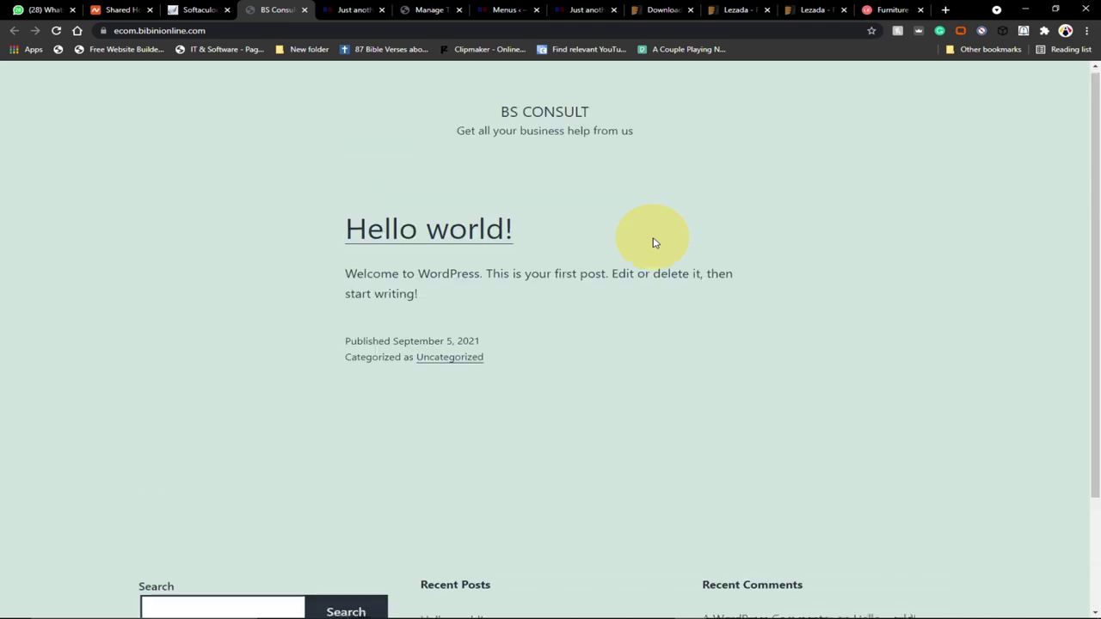
Compare it with the finished try.bibinionline.com site, then open the new site's /wp-admin URL.
click(361, 14)
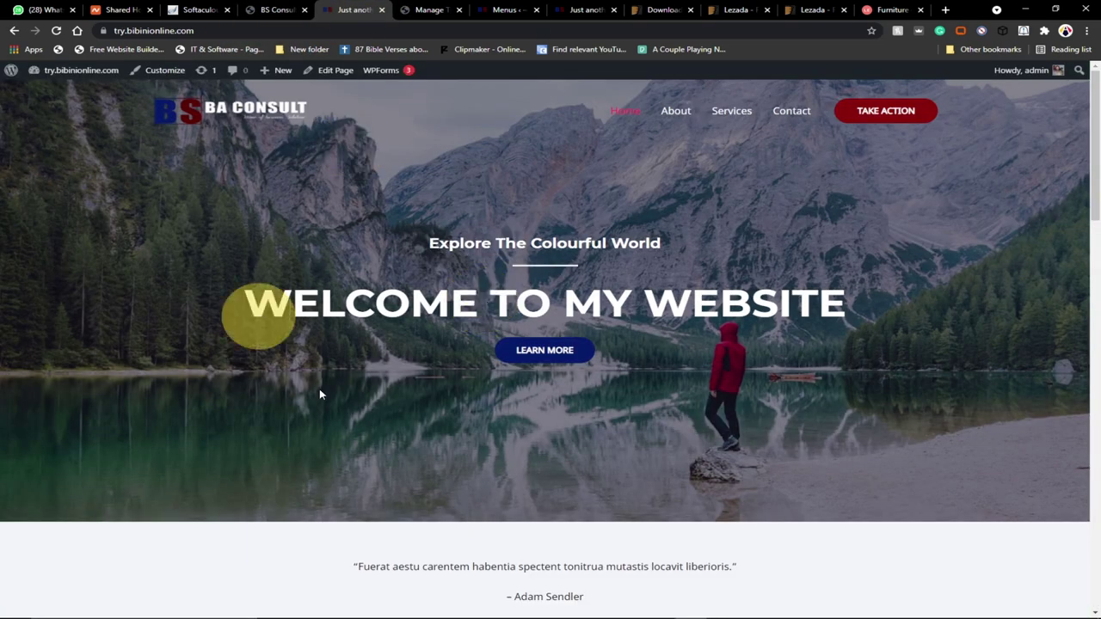
scroll(798, 421, down, 2)
scroll(796, 417, down, 15)
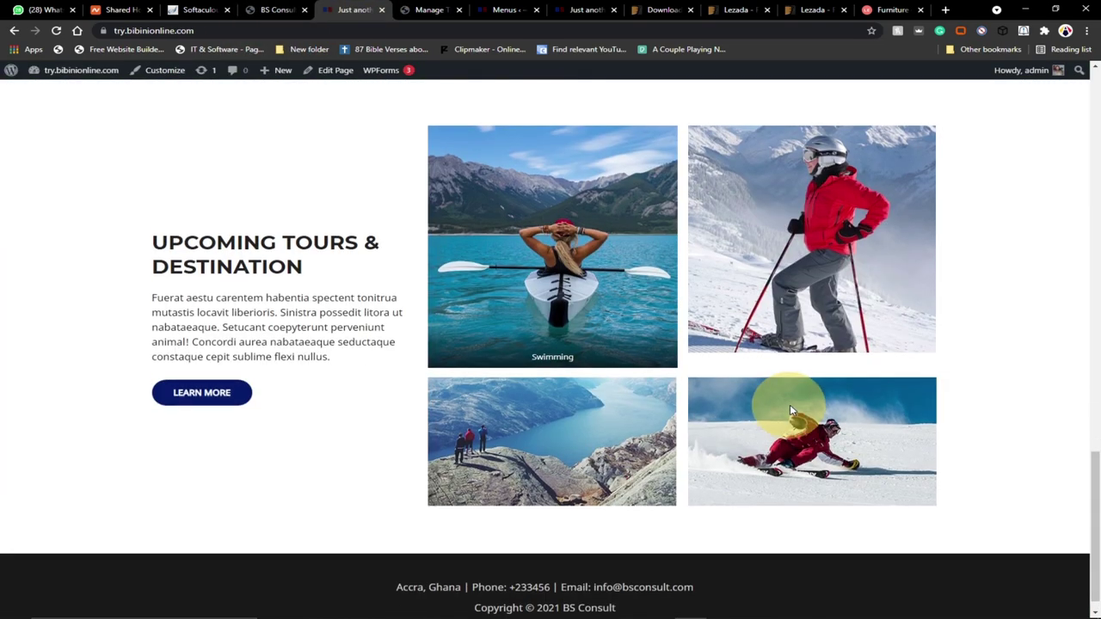
scroll(785, 370, up, 3)
scroll(785, 365, up, 8)
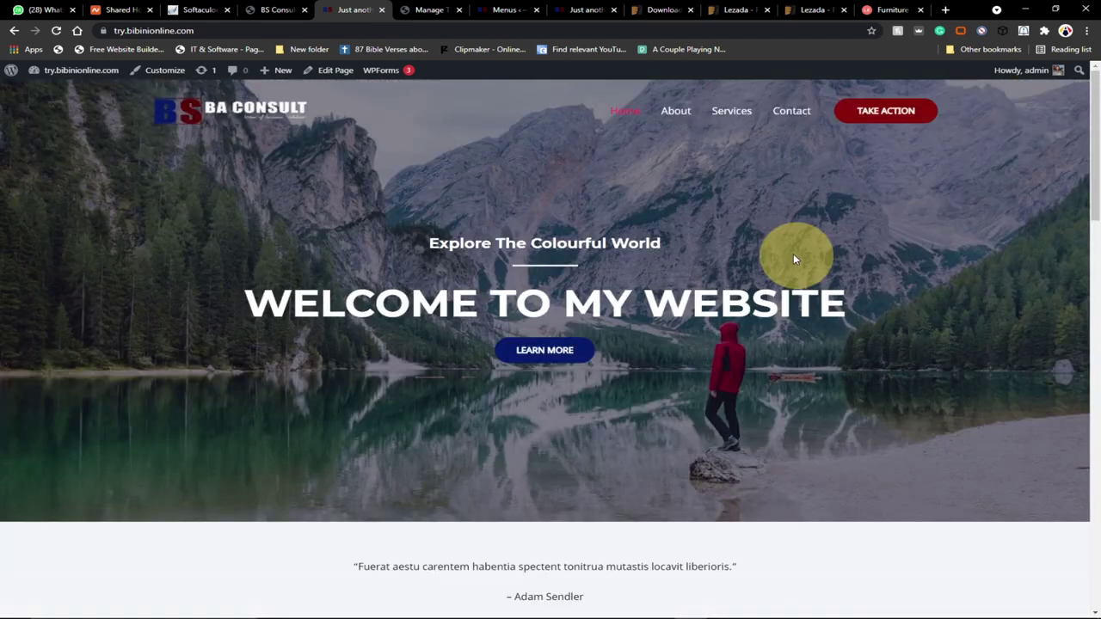
click(272, 9)
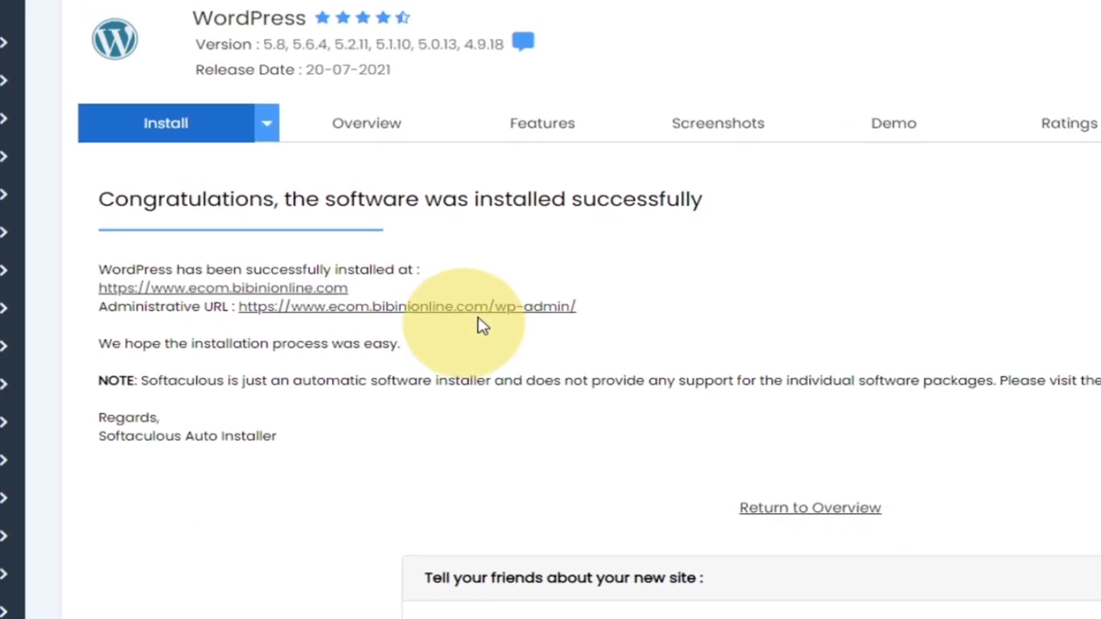
click(480, 310)
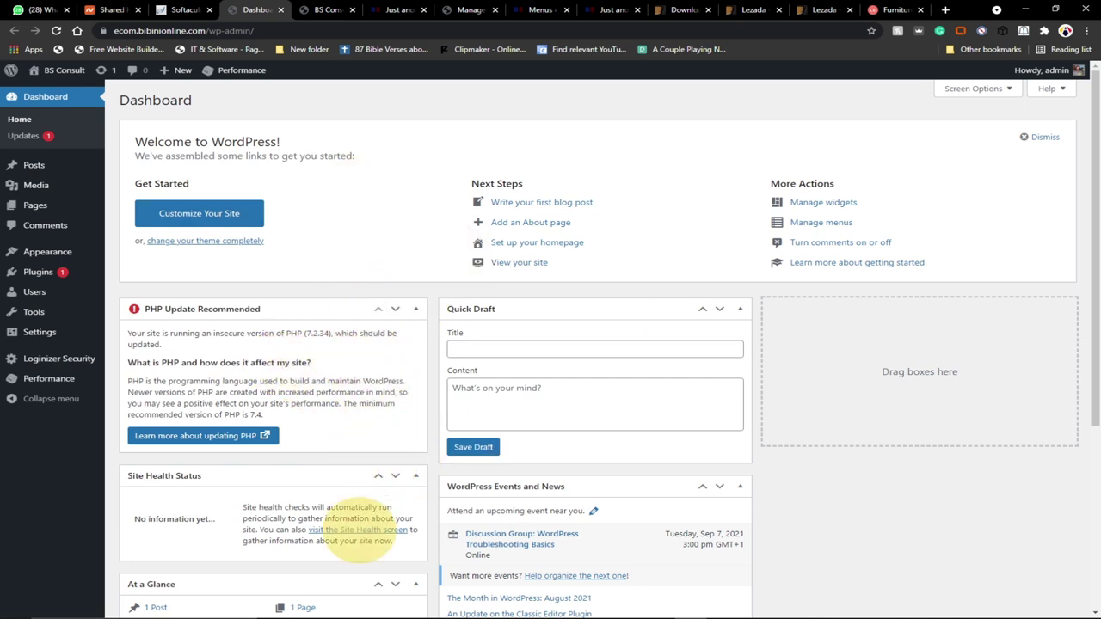
Switch back to the BS Consult front page showing its tagline and Hello world post.
click(318, 10)
Open the site's /wp-admin address and log out via the Howdy menu.
click(216, 32)
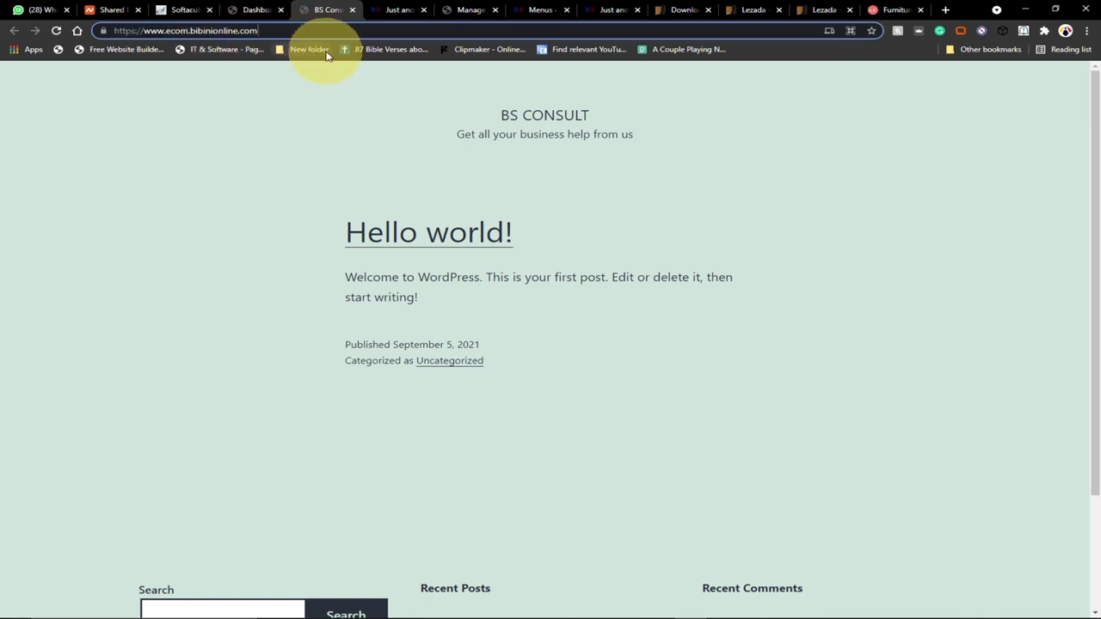
text(/wep)
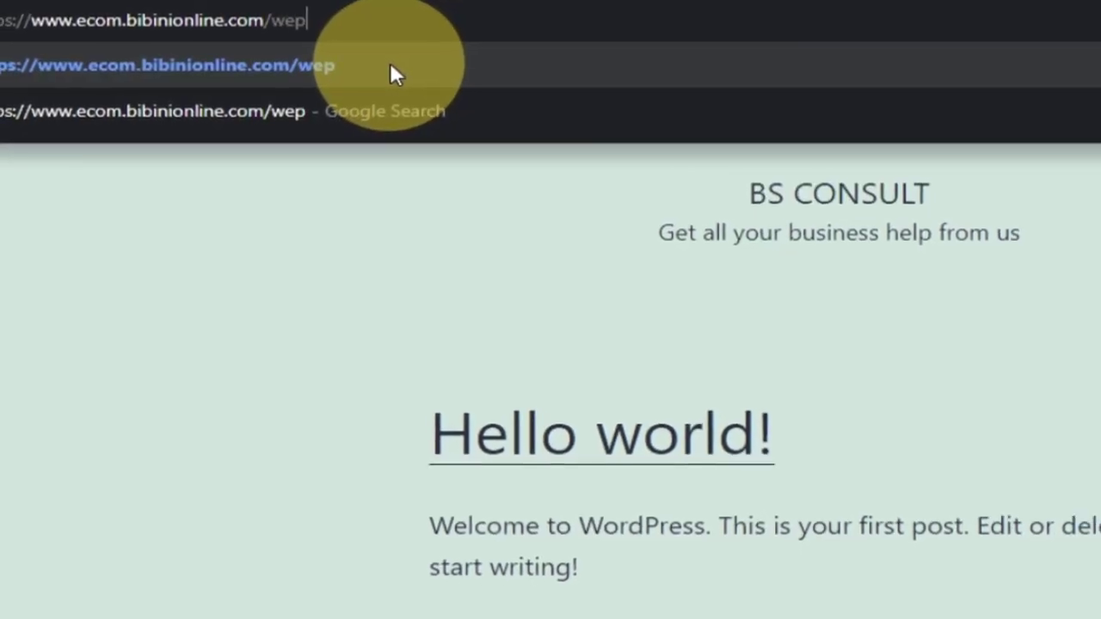
key(BackSpace)
key(BackSpace)
text(p-admin)
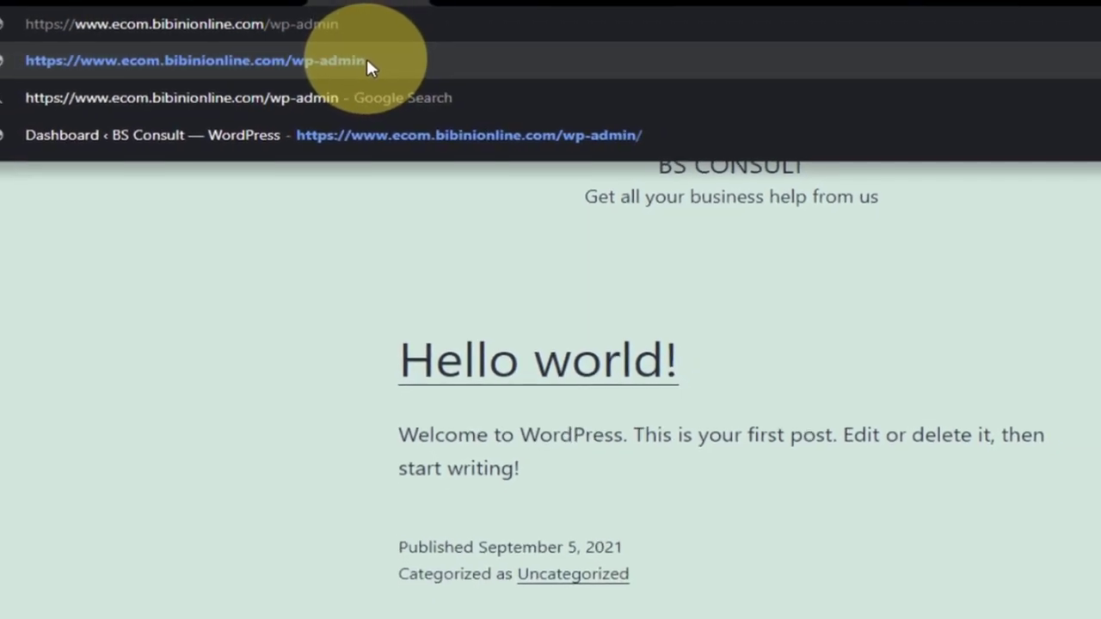
click(366, 62)
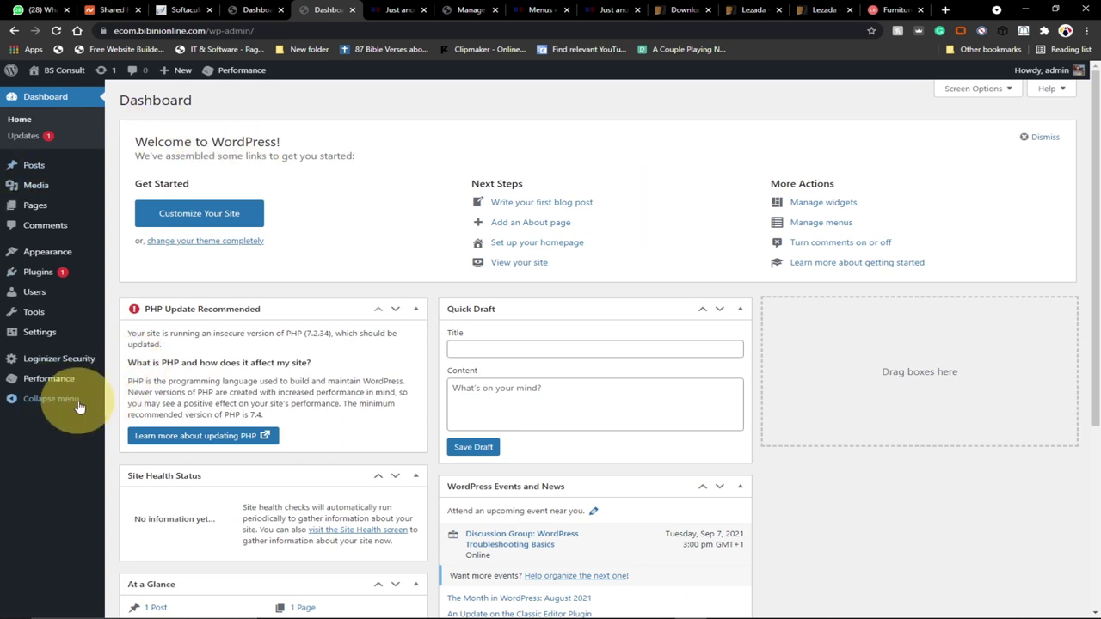
mouse_move(1080, 73)
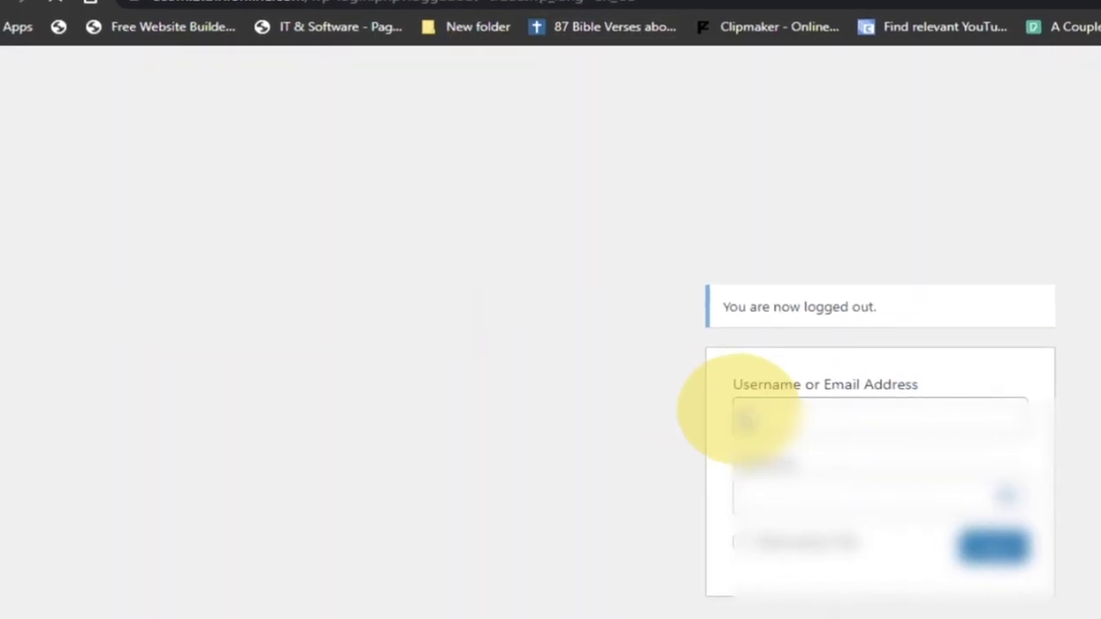
Log back in to BS Consult with the browser's saved username and password.
click(774, 426)
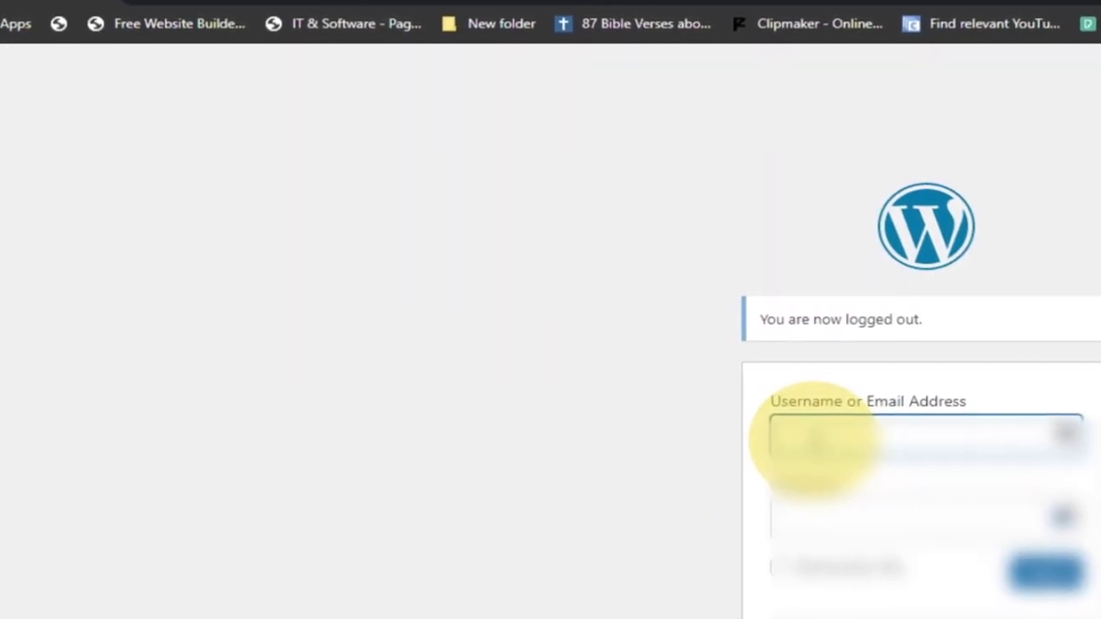
click(820, 439)
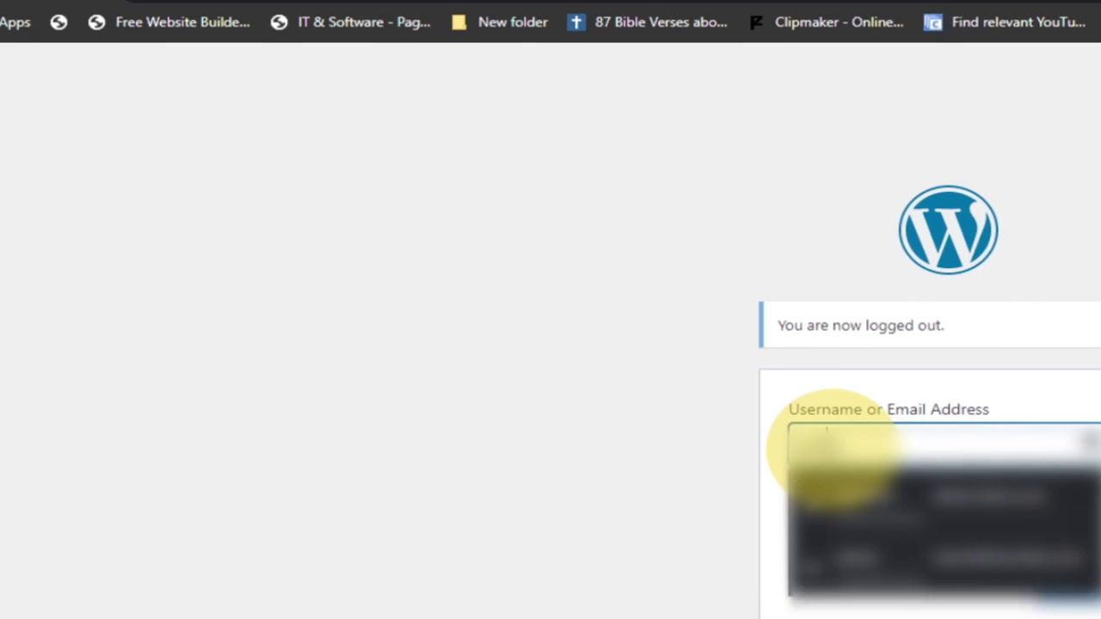
key(Down)
key(Return)
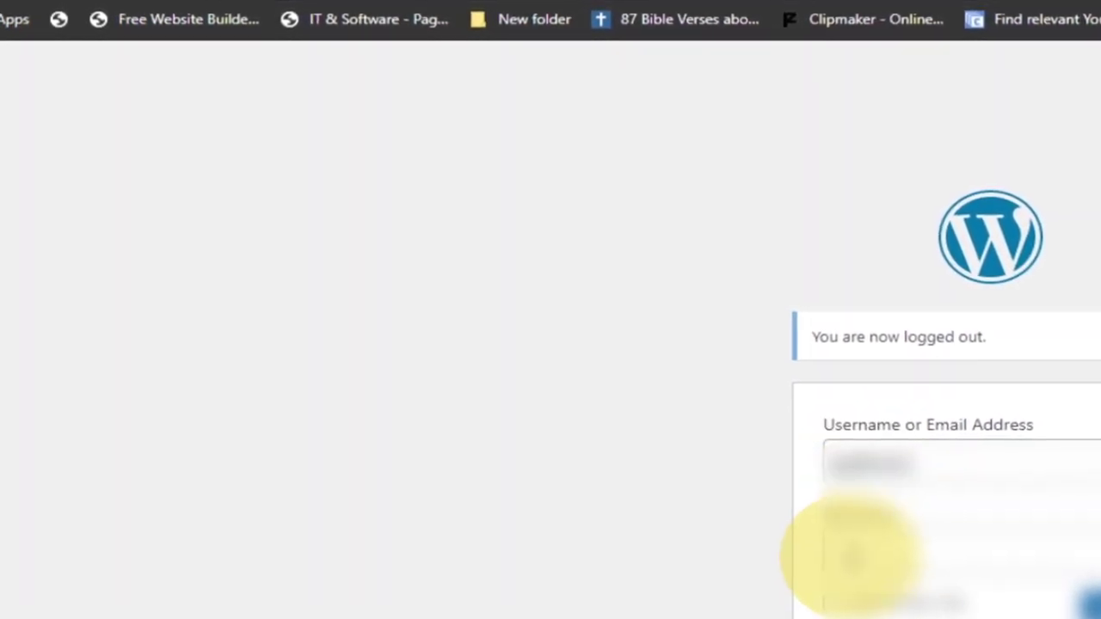
click(871, 551)
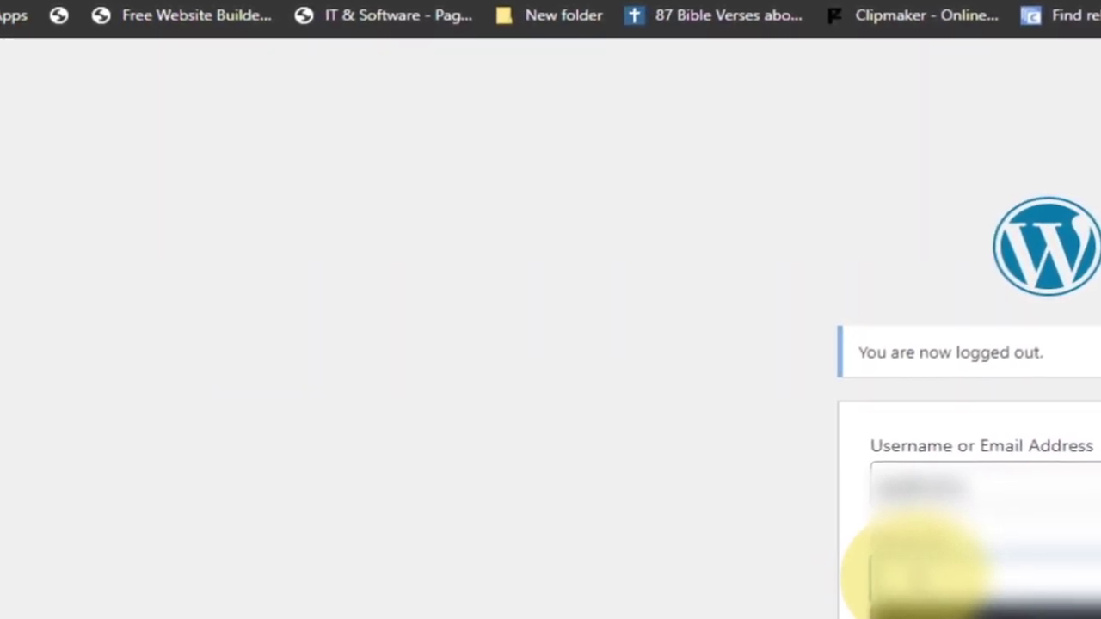
click(916, 568)
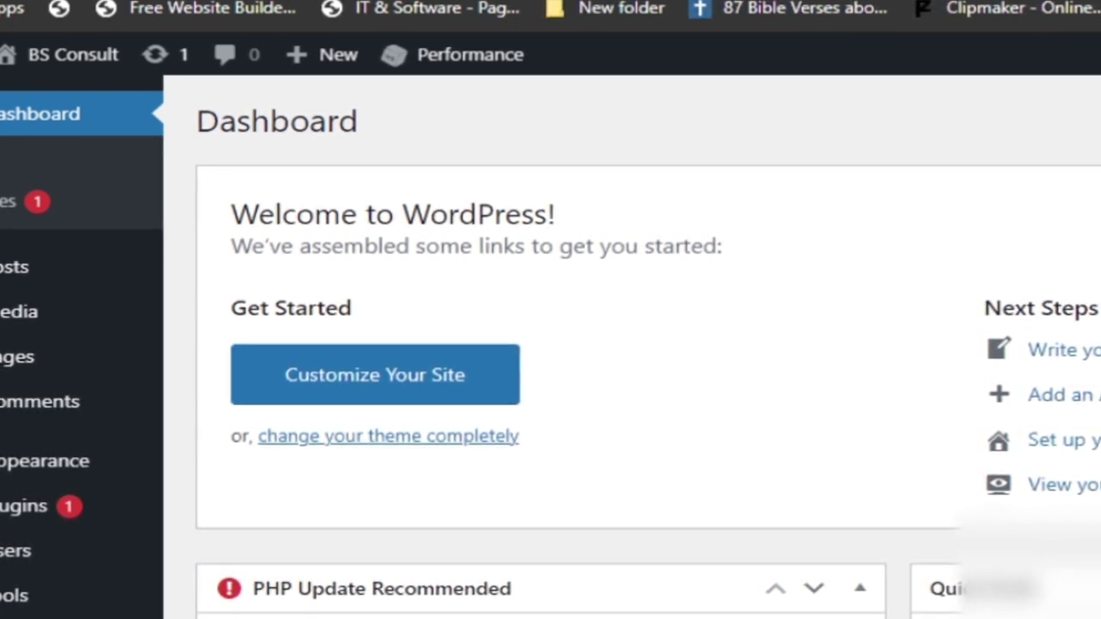
mouse_move(71, 56)
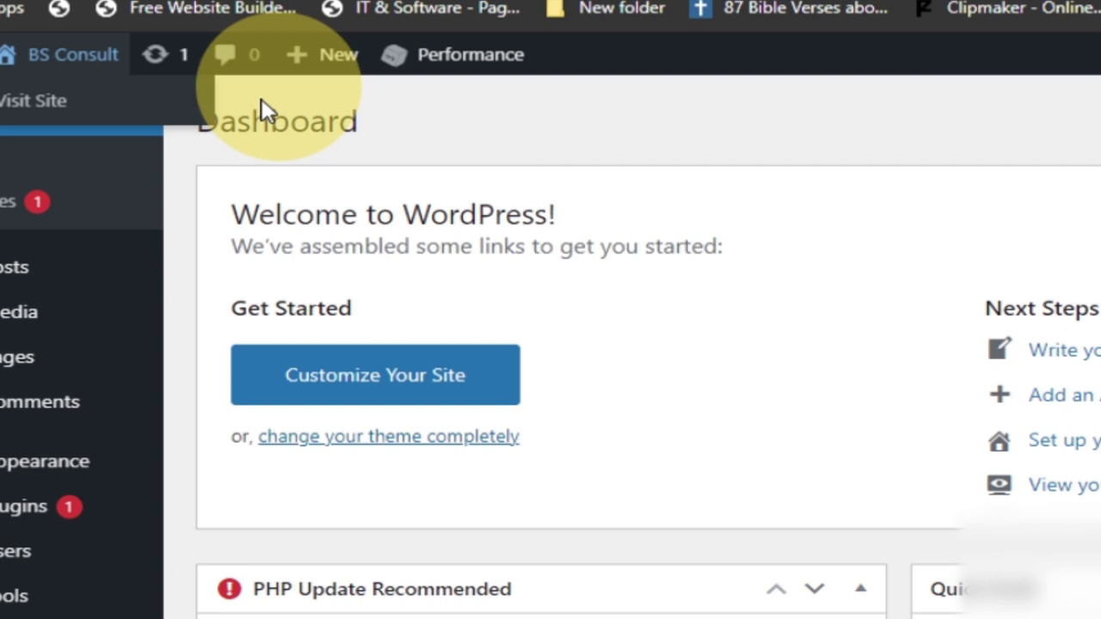
click(49, 101)
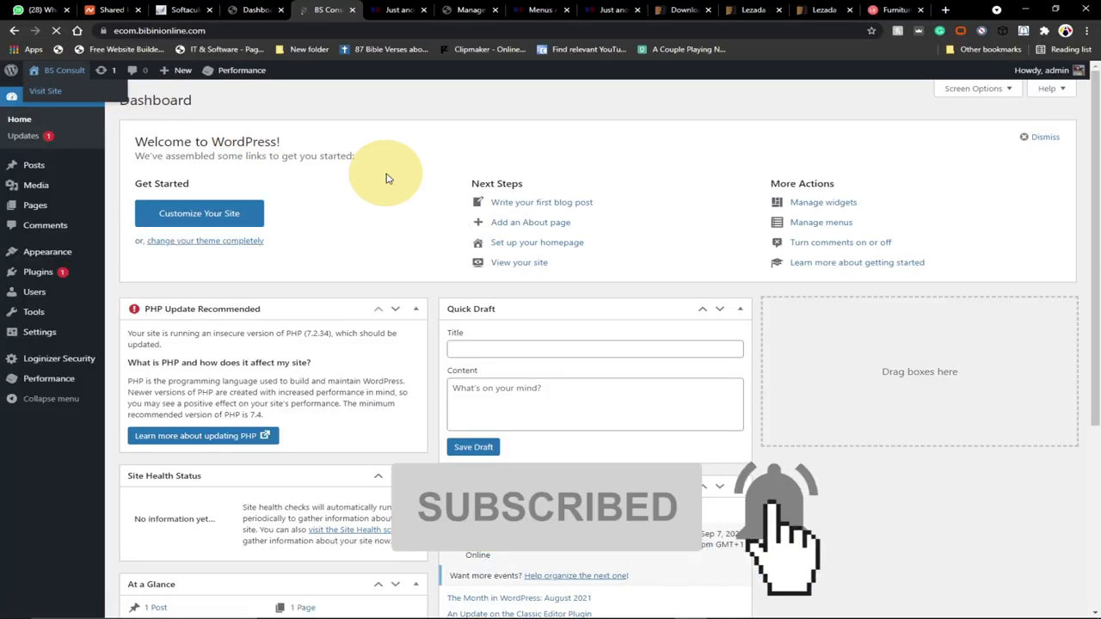
scroll(602, 359, down, 2)
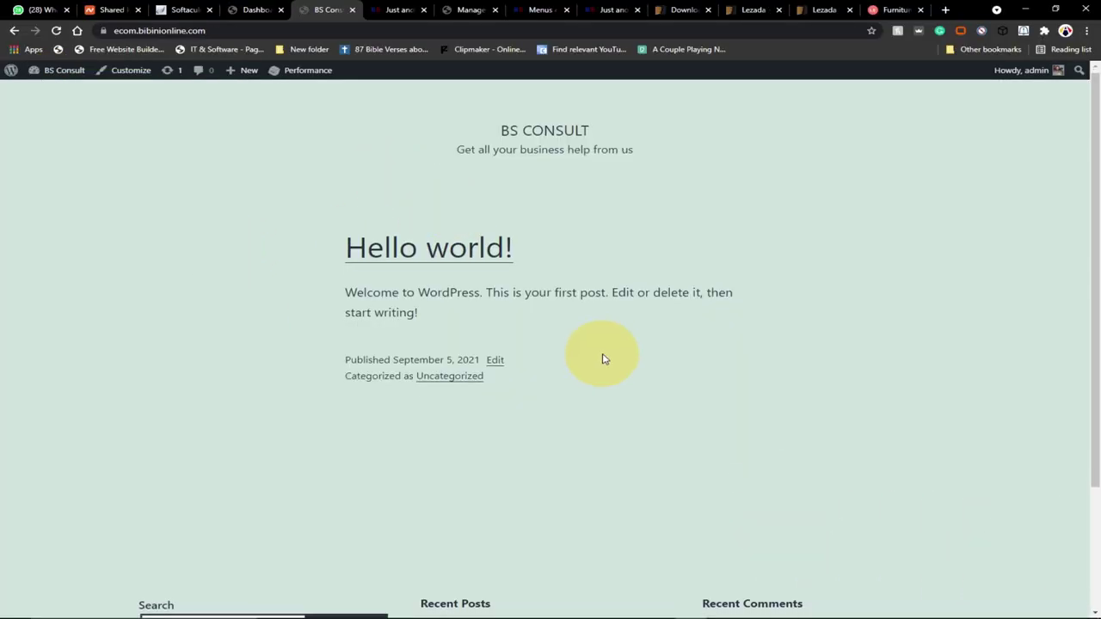
scroll(604, 357, up, 2)
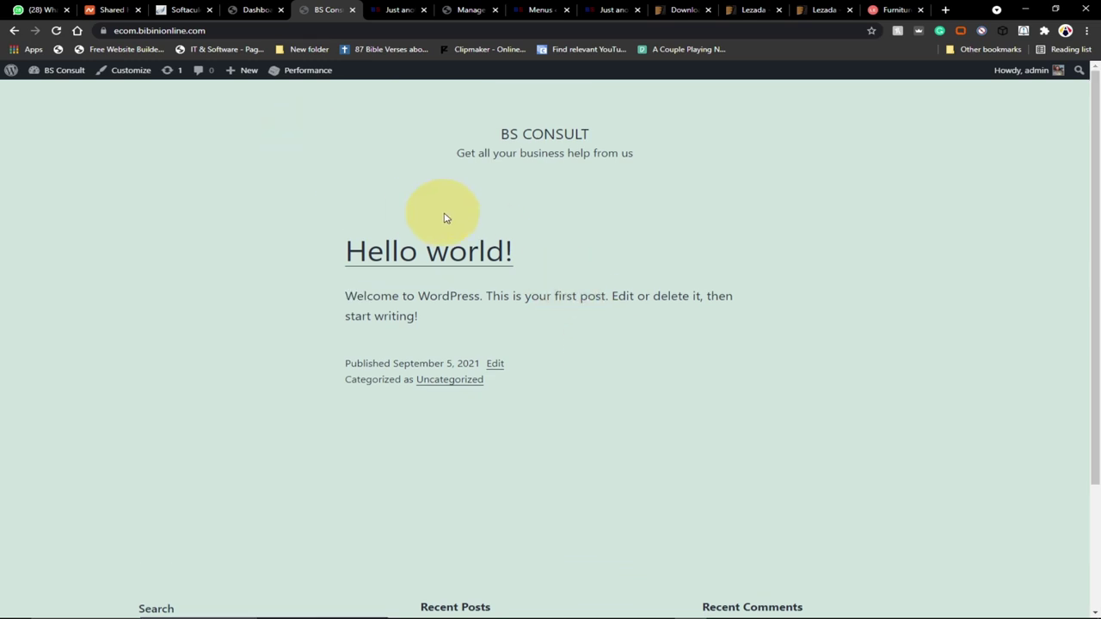
scroll(456, 215, down, 2)
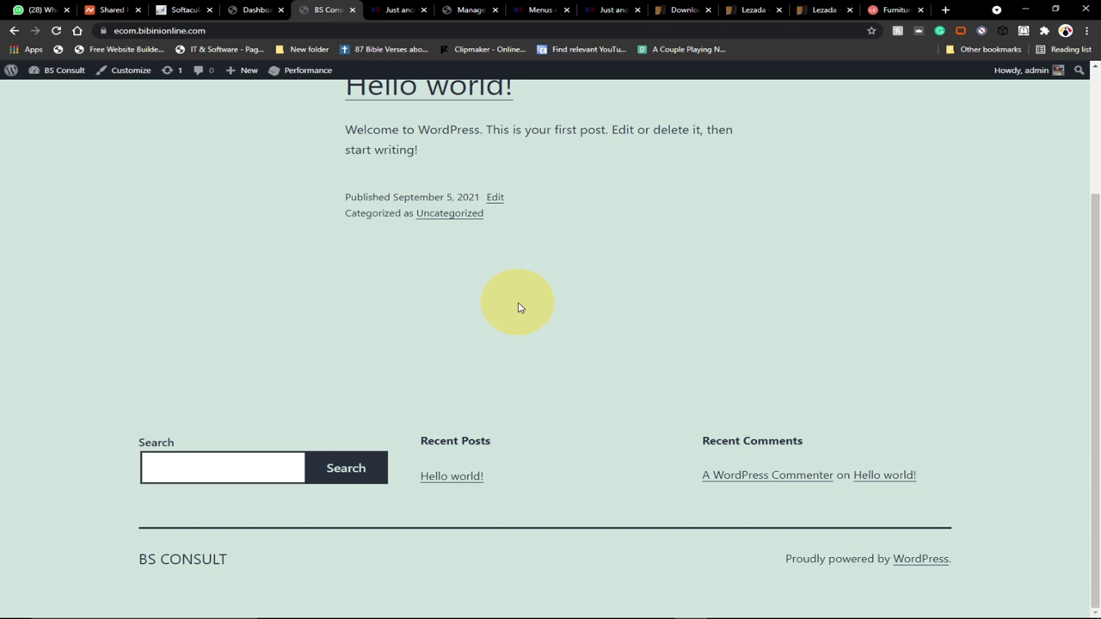
scroll(516, 301, up, 2)
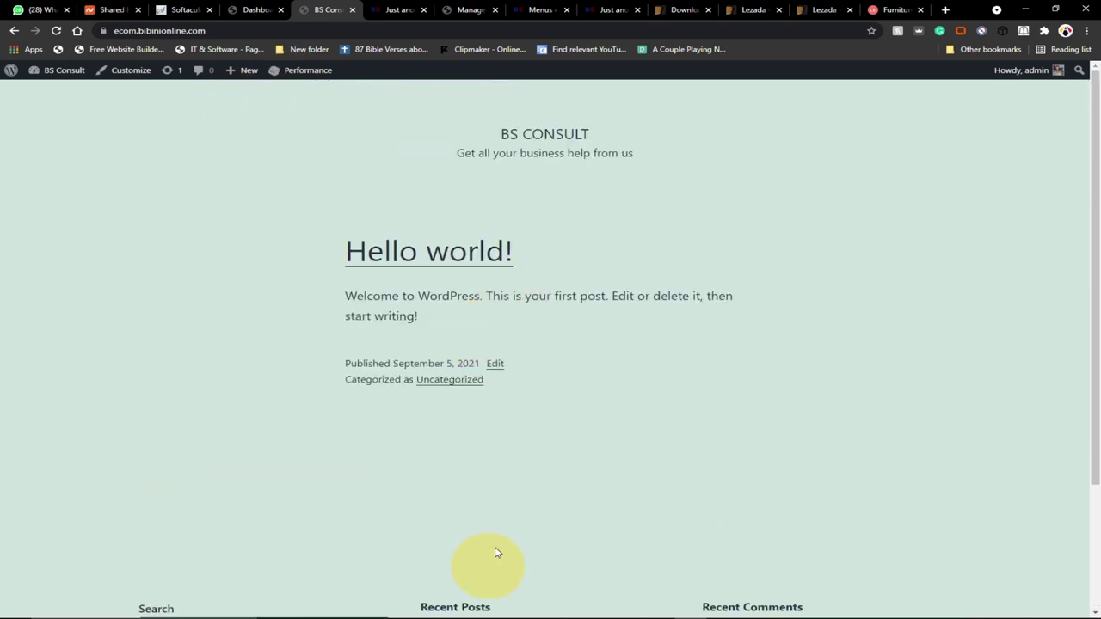
click(256, 10)
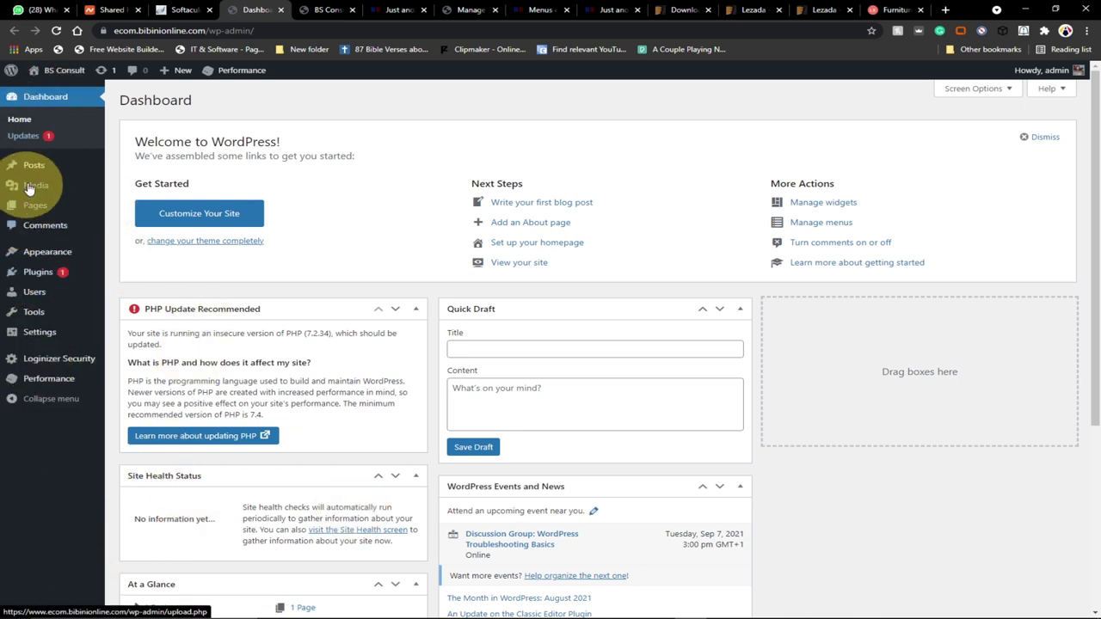
Open the All Posts list that holds the sample Hello world post.
mouse_move(30, 164)
click(133, 169)
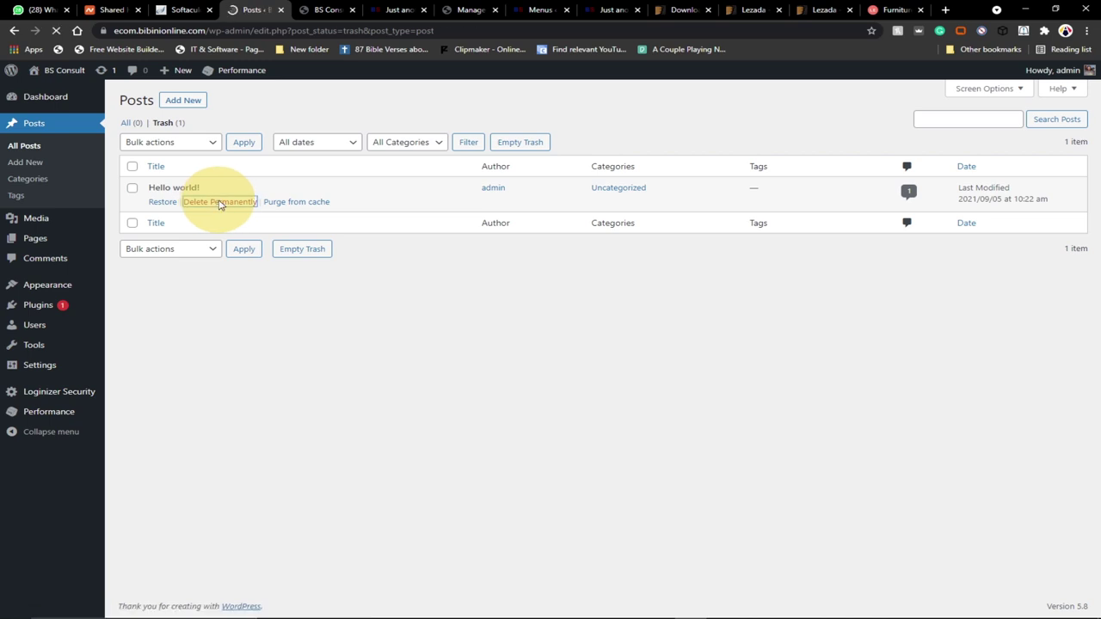
mouse_move(68, 370)
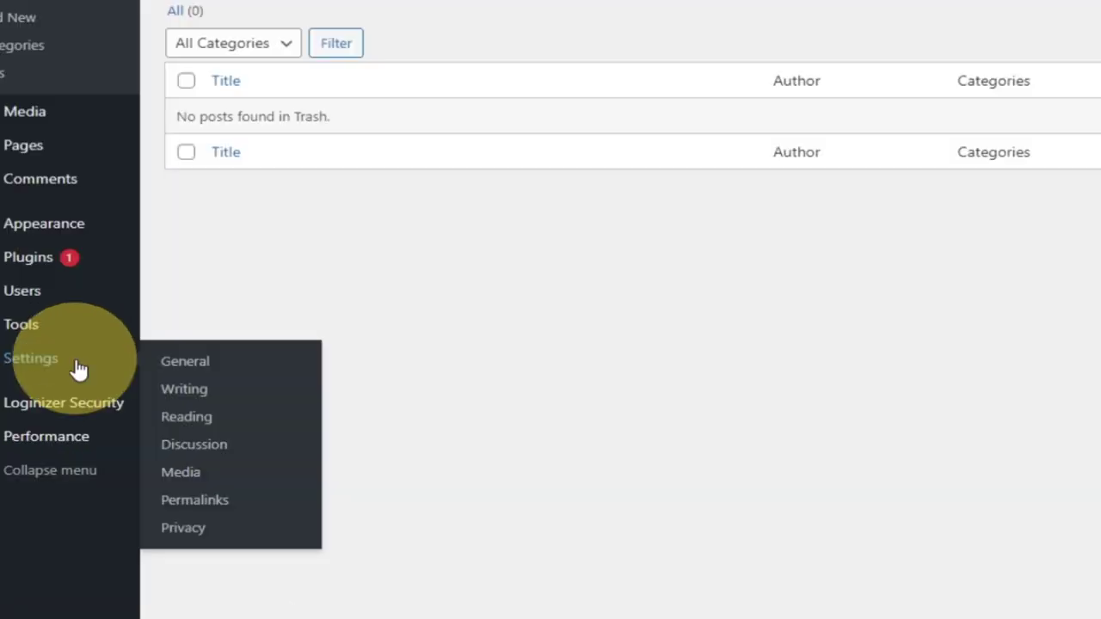
Switch the permalink structure to Post name and save it.
click(222, 504)
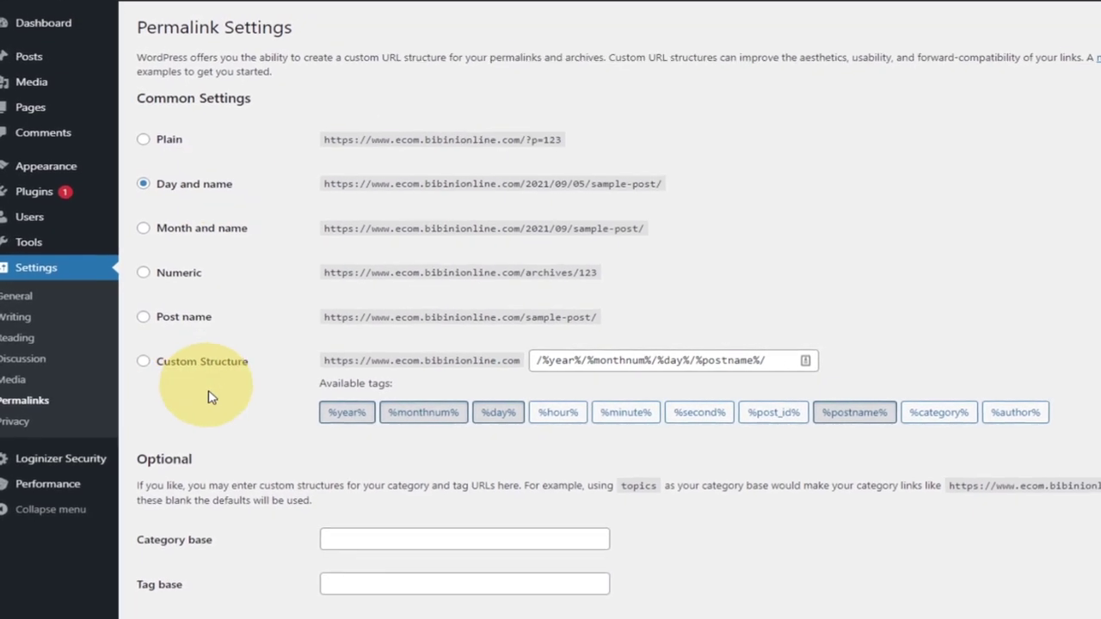
click(184, 324)
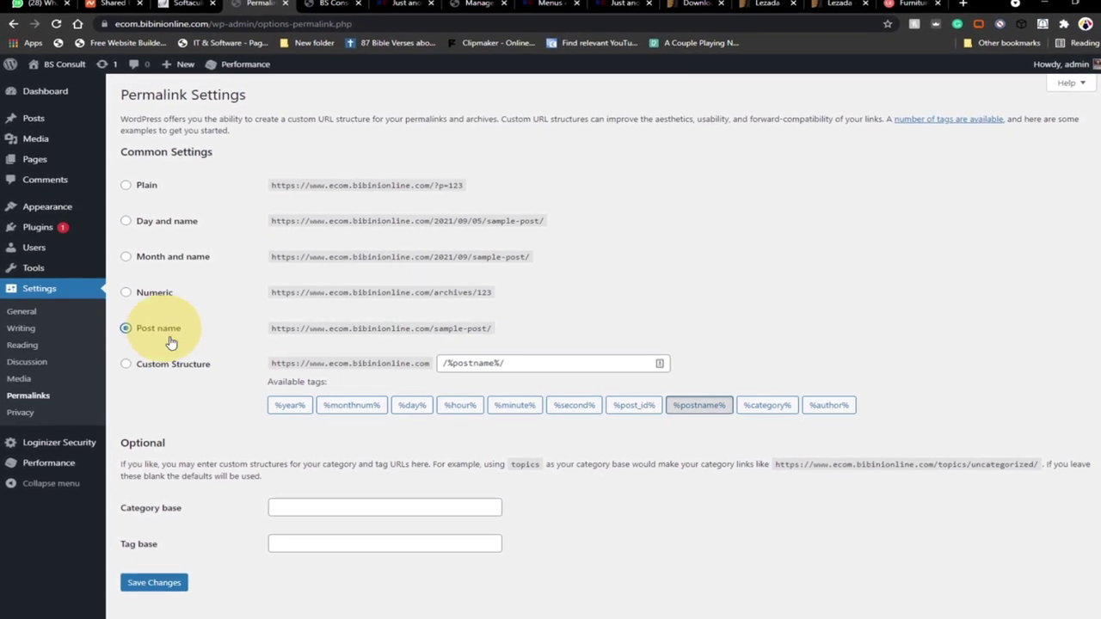
click(154, 582)
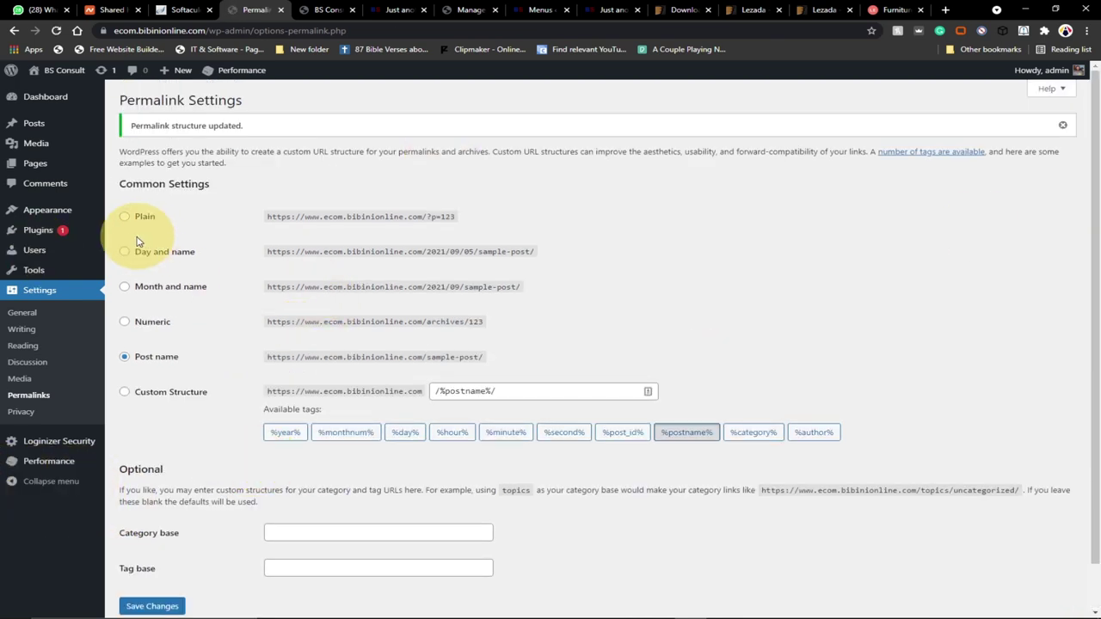
mouse_move(52, 164)
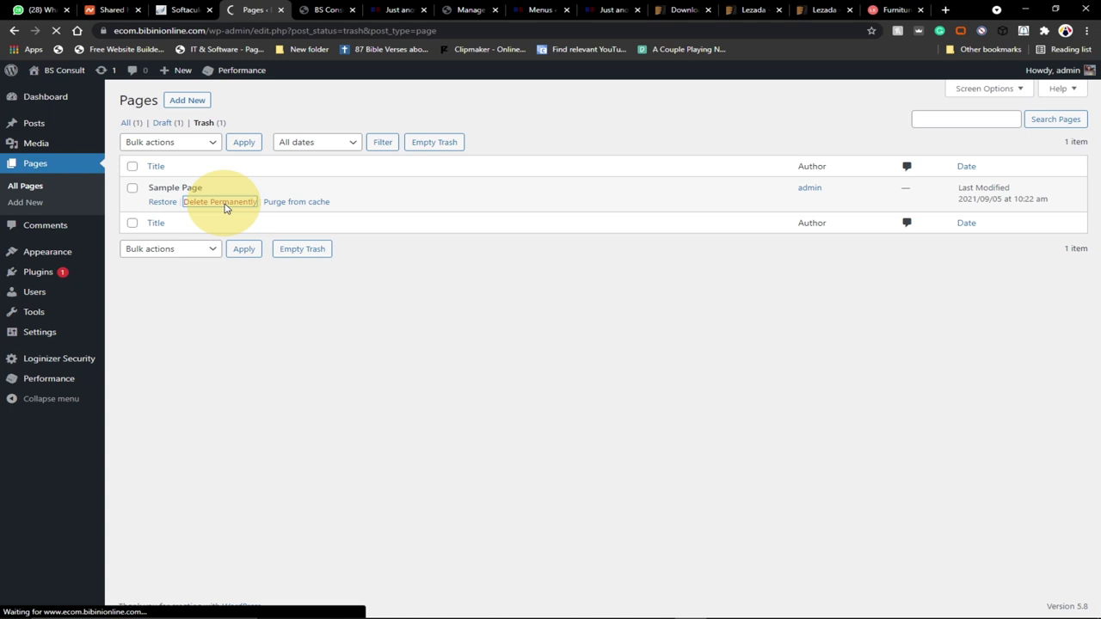
Switch from the BS Consult tab to the BA Consult reference site.
click(323, 10)
click(396, 9)
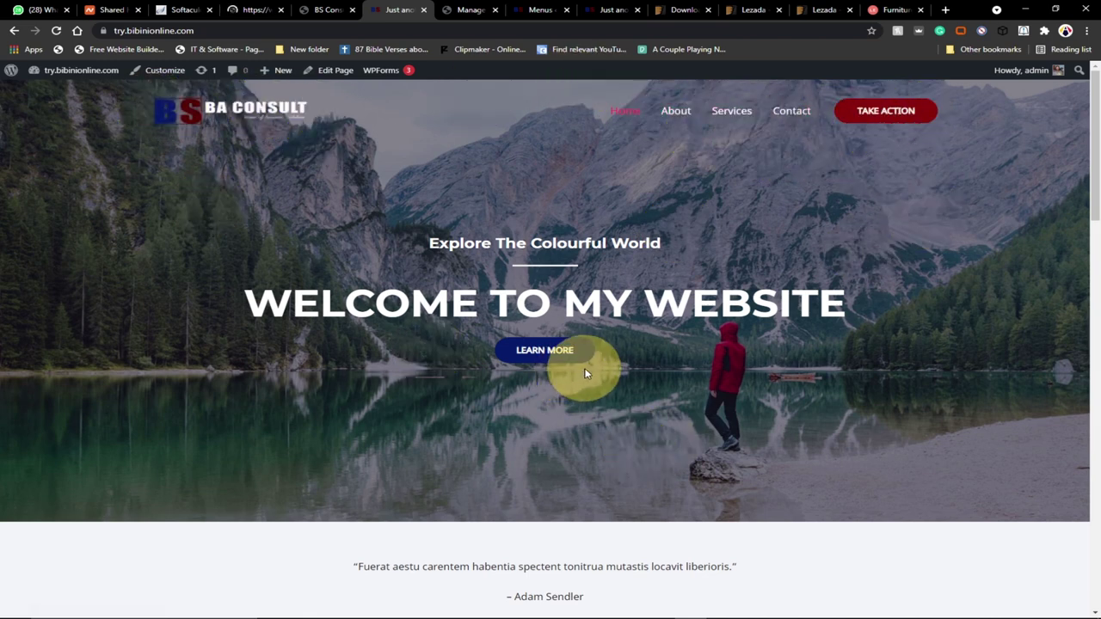
Scroll through the BA Consult reference homepage and return to its Home page.
scroll(583, 369, down, 20)
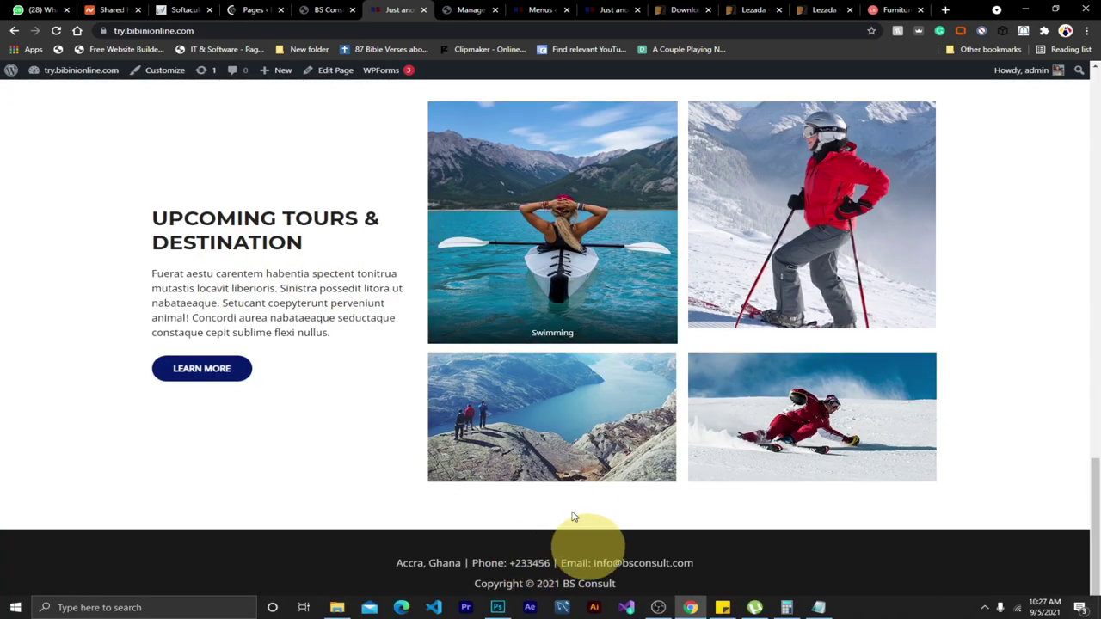
scroll(607, 399, up, 20)
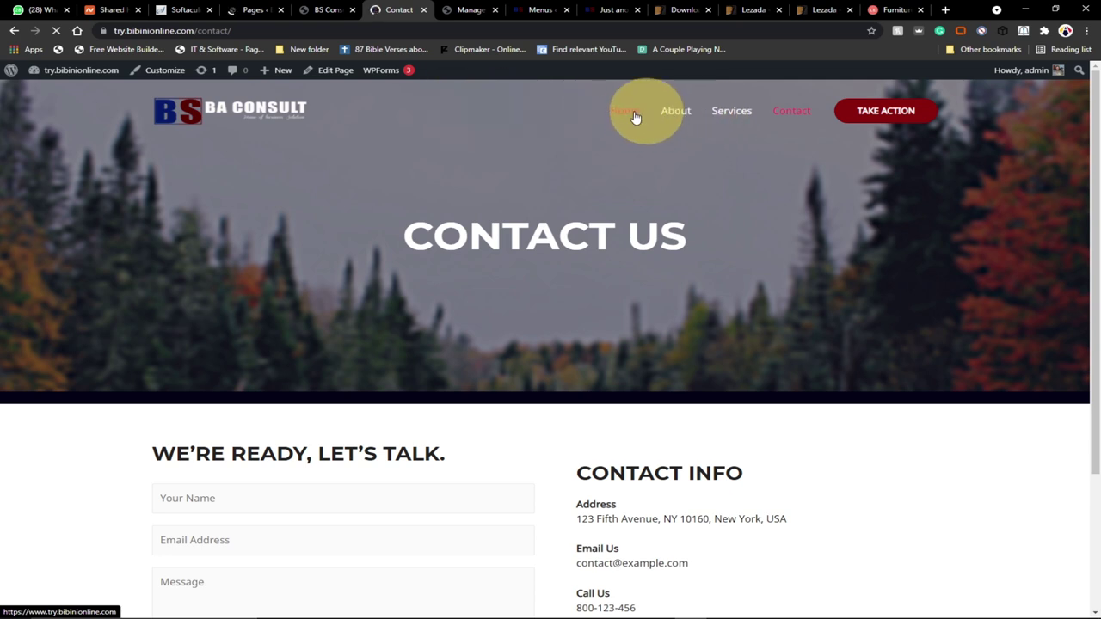
click(628, 116)
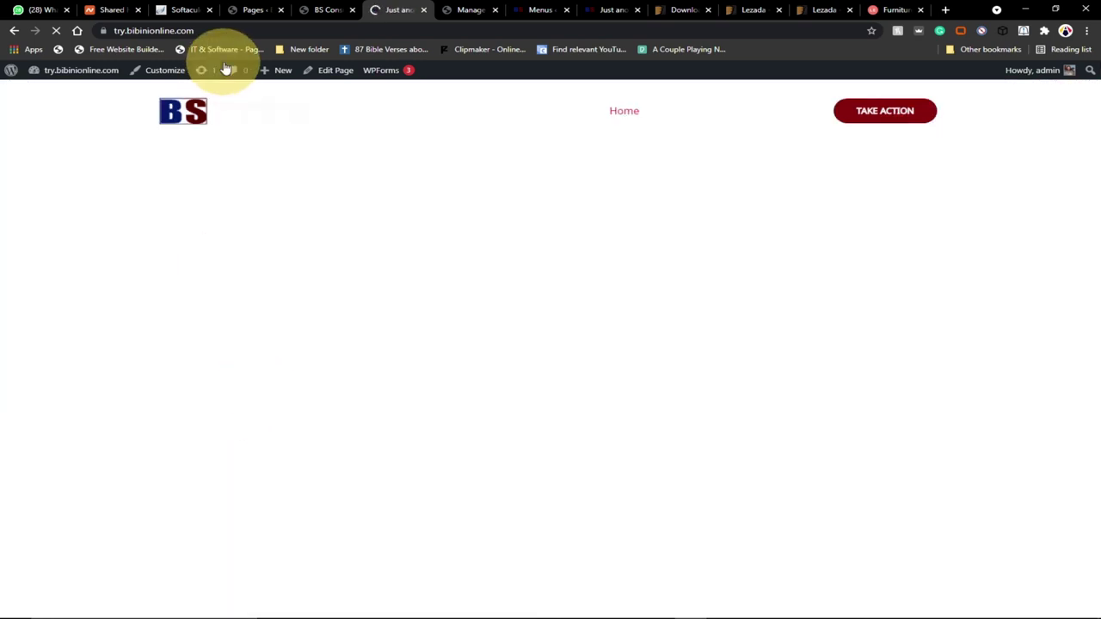
Compare the new BS Consult front page against BA Consult, ending on the empty Pages trash.
click(329, 11)
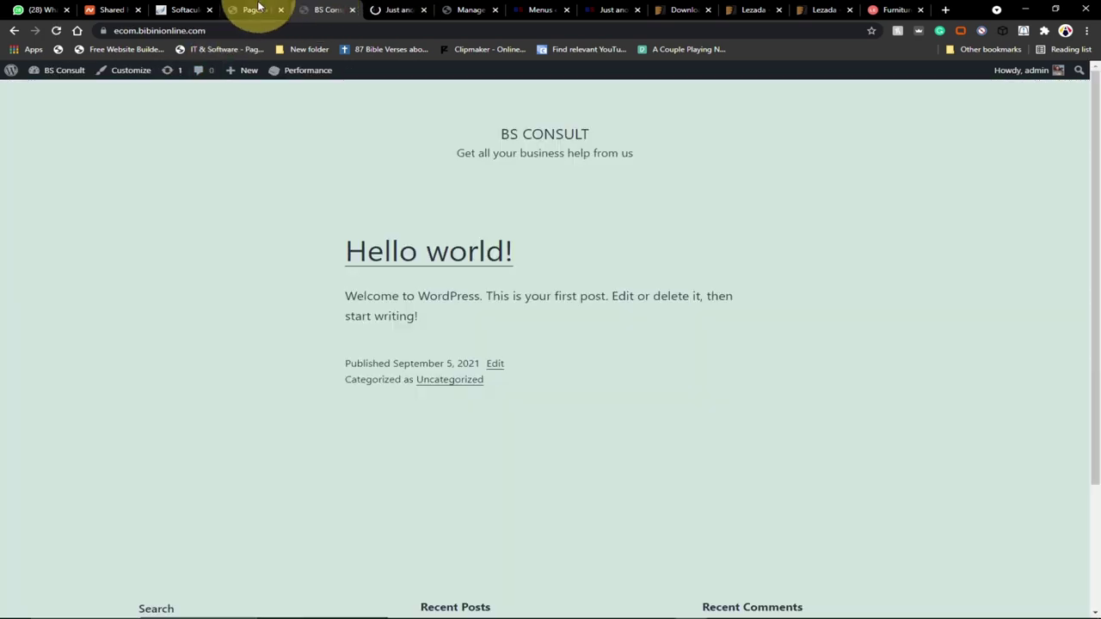
click(254, 10)
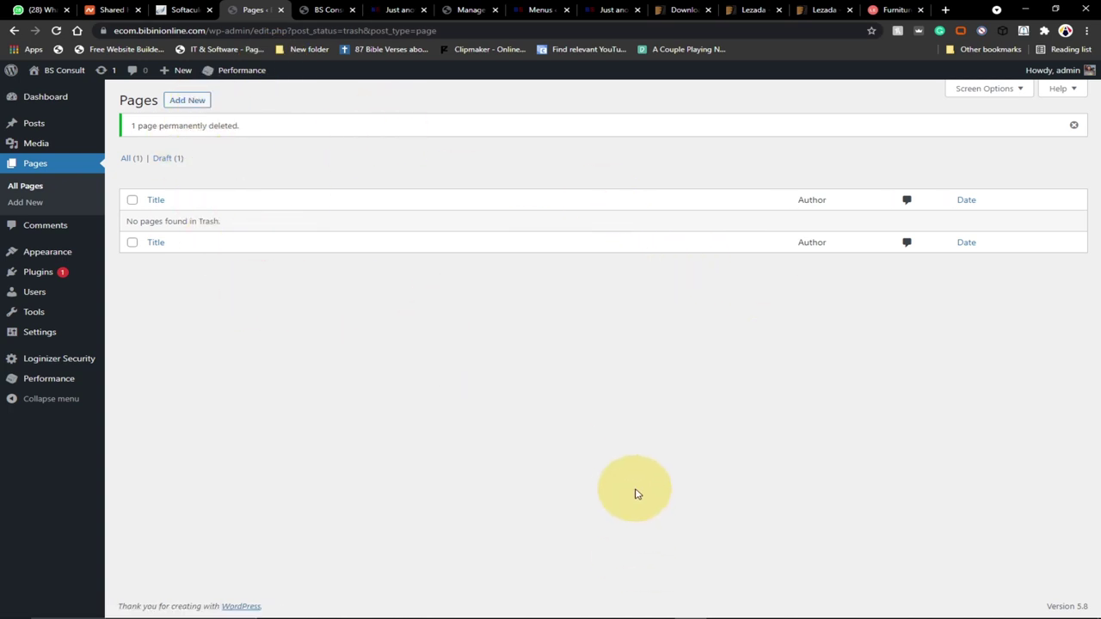
click(396, 10)
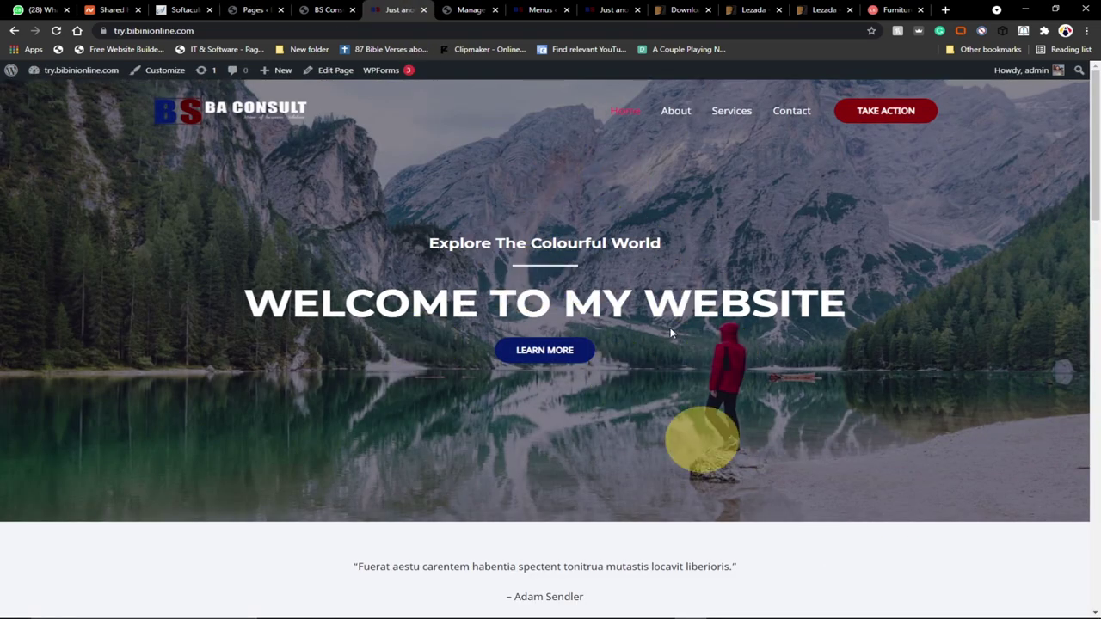
click(325, 11)
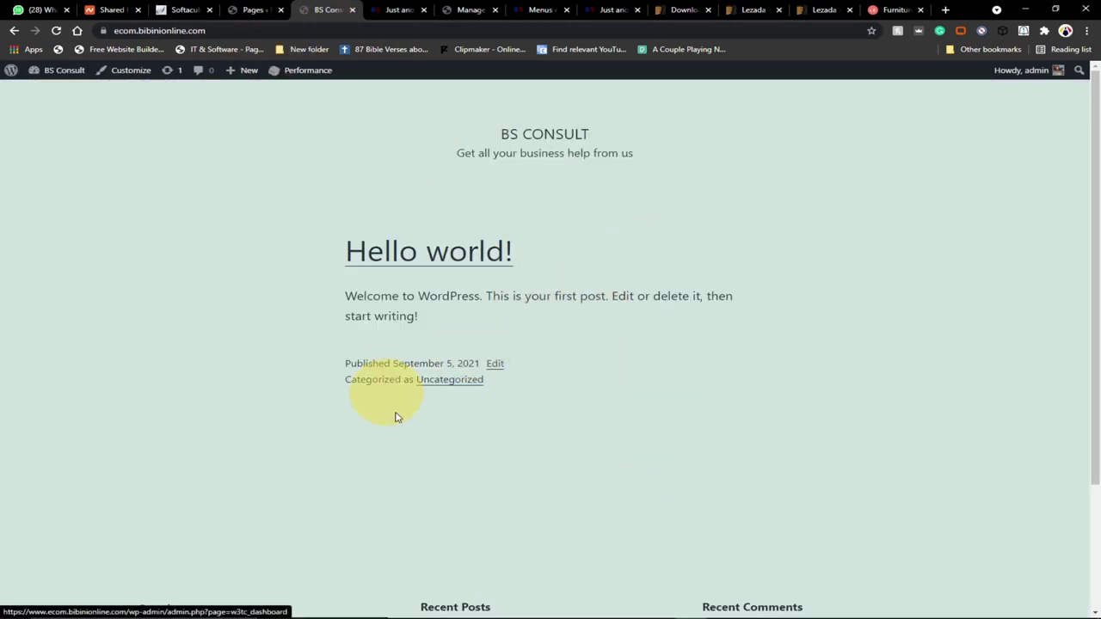
scroll(649, 379, down, 3)
scroll(645, 381, up, 3)
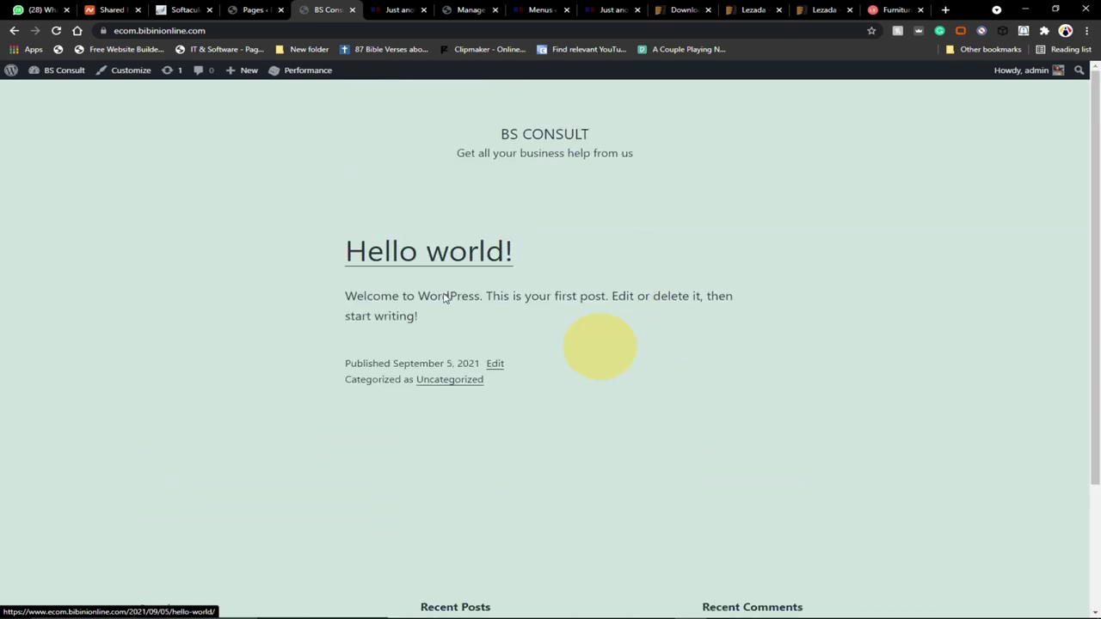
click(256, 9)
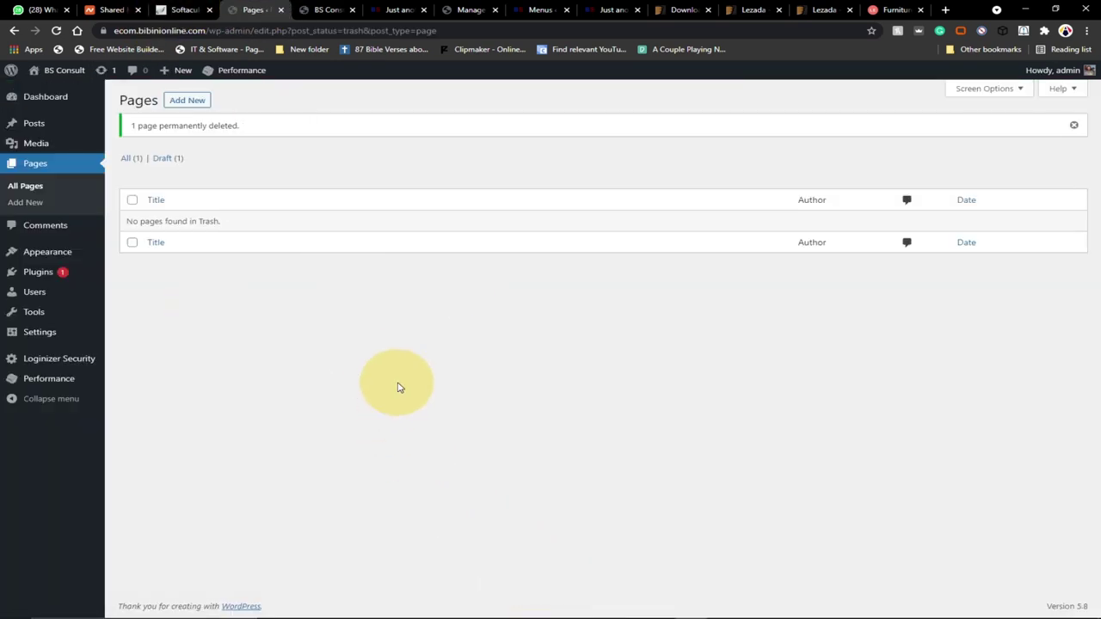
mouse_move(57, 261)
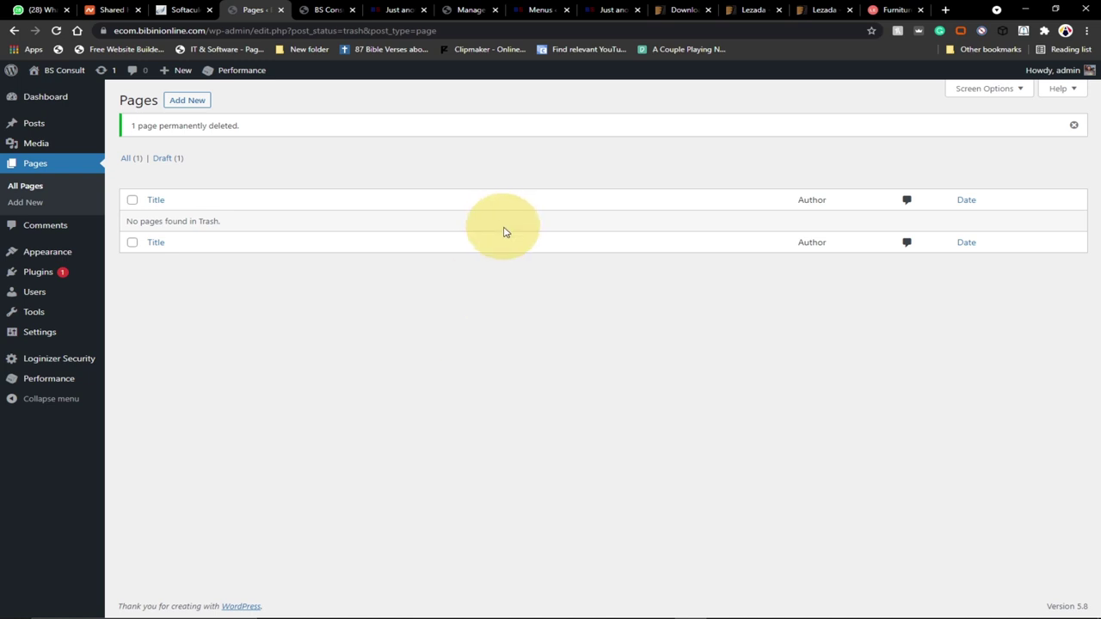
Scroll through Lezada's demo homepages, including Trending, Perfumes, Furniture and Swimsuit.
click(823, 10)
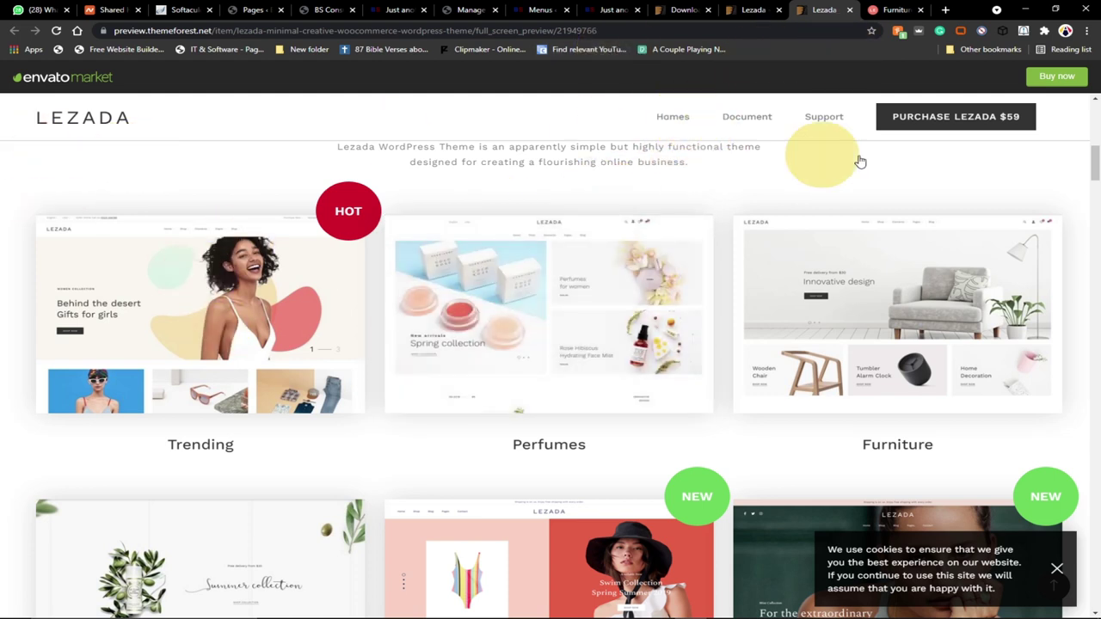
click(989, 120)
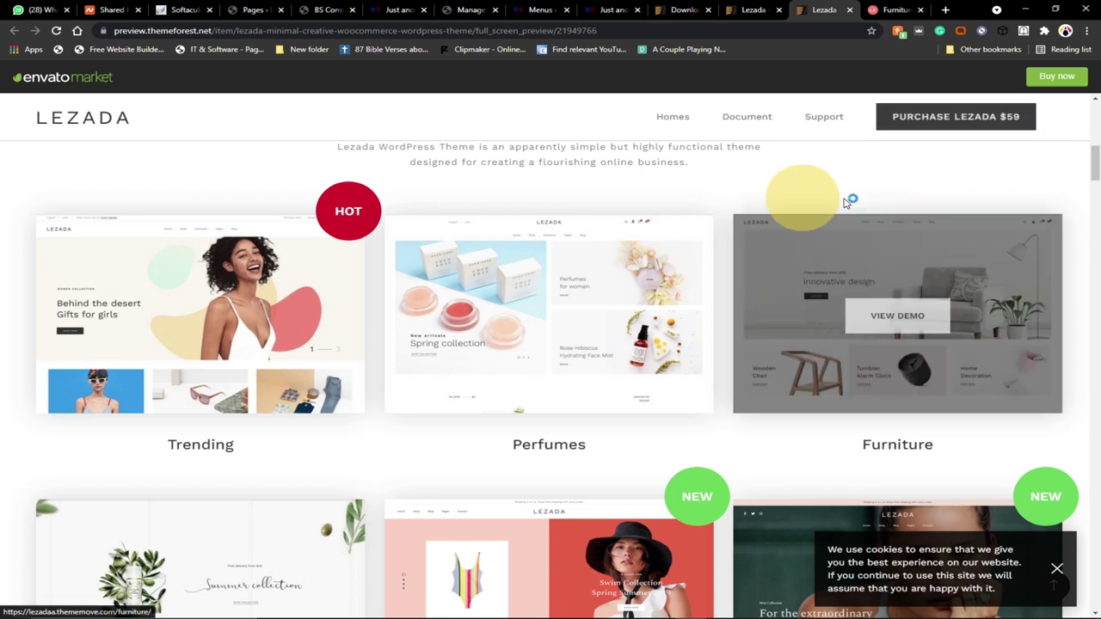
scroll(345, 356, down, 3)
scroll(412, 356, down, 4)
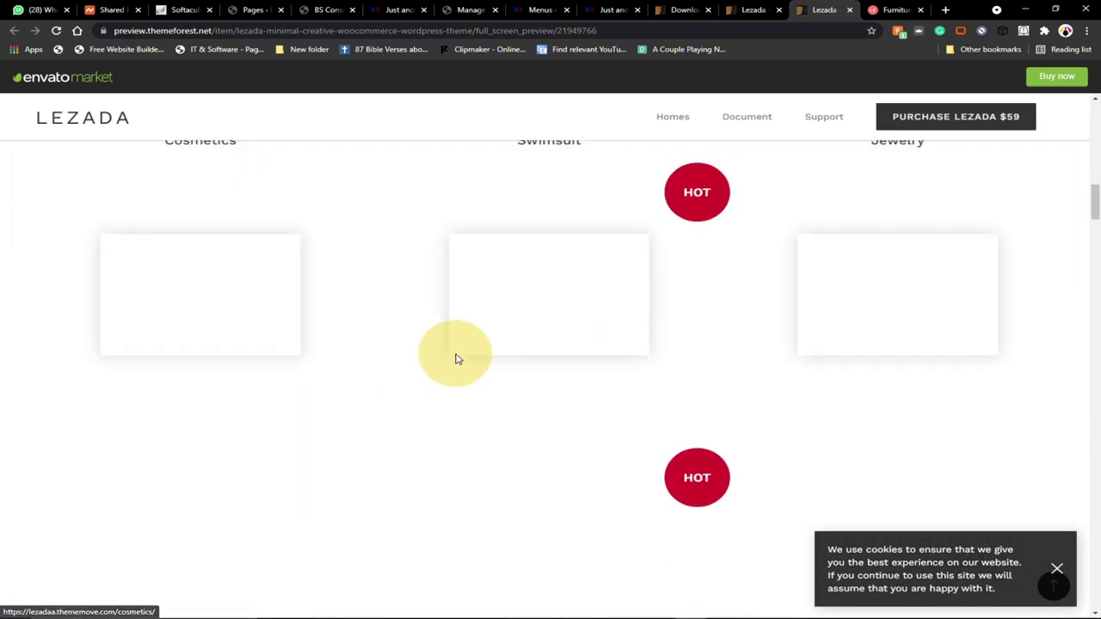
scroll(482, 353, up, 3)
scroll(519, 317, up, 5)
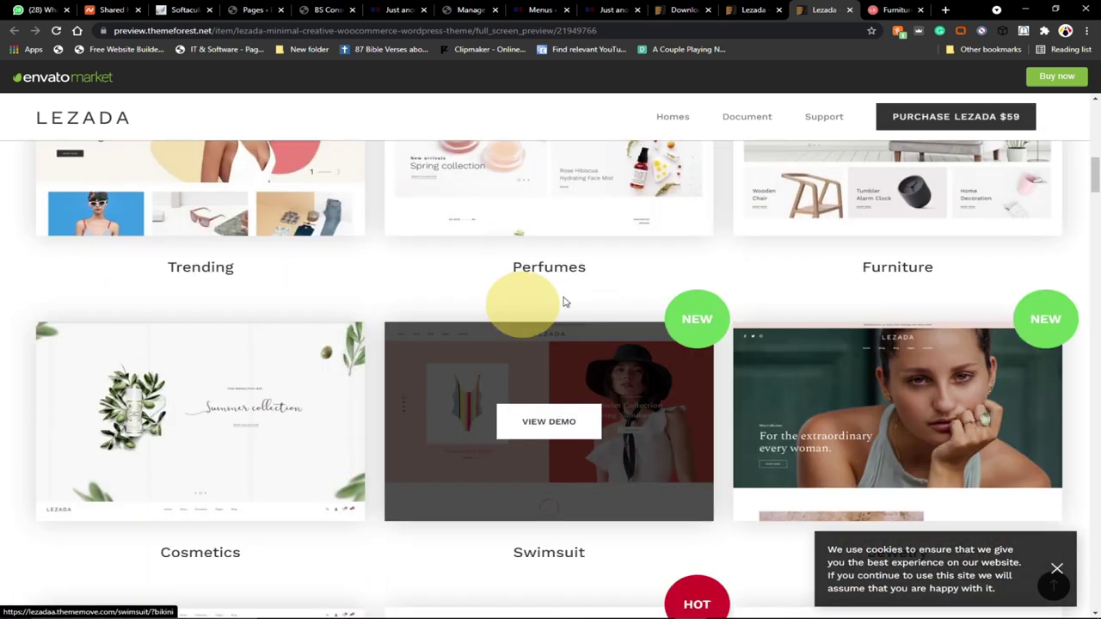
scroll(573, 300, down, 3)
scroll(576, 306, down, 4)
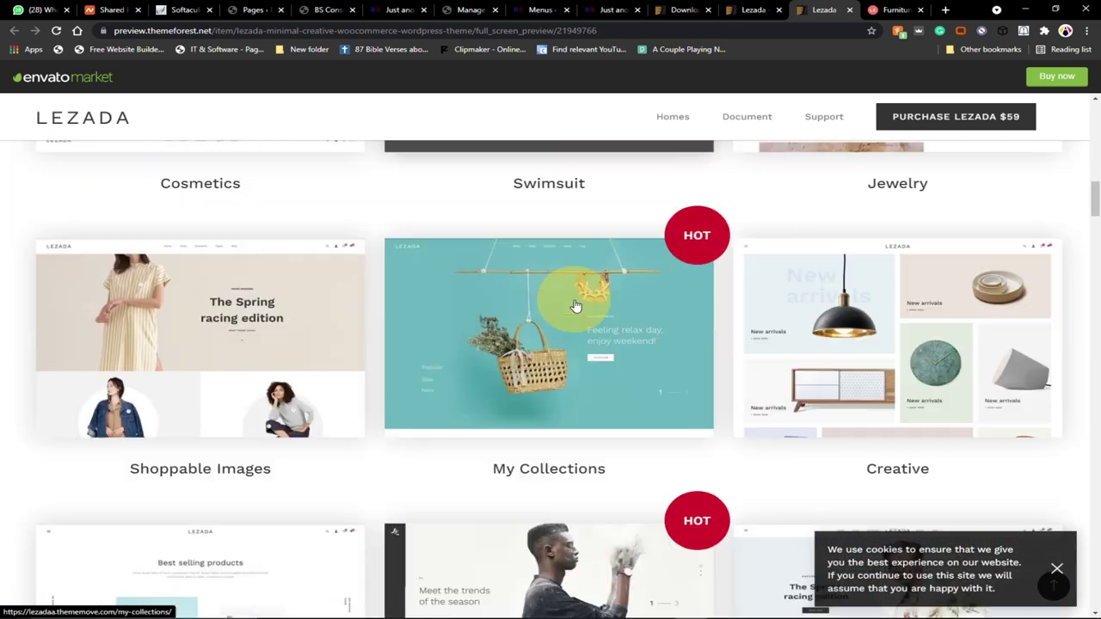
scroll(641, 449, down, 4)
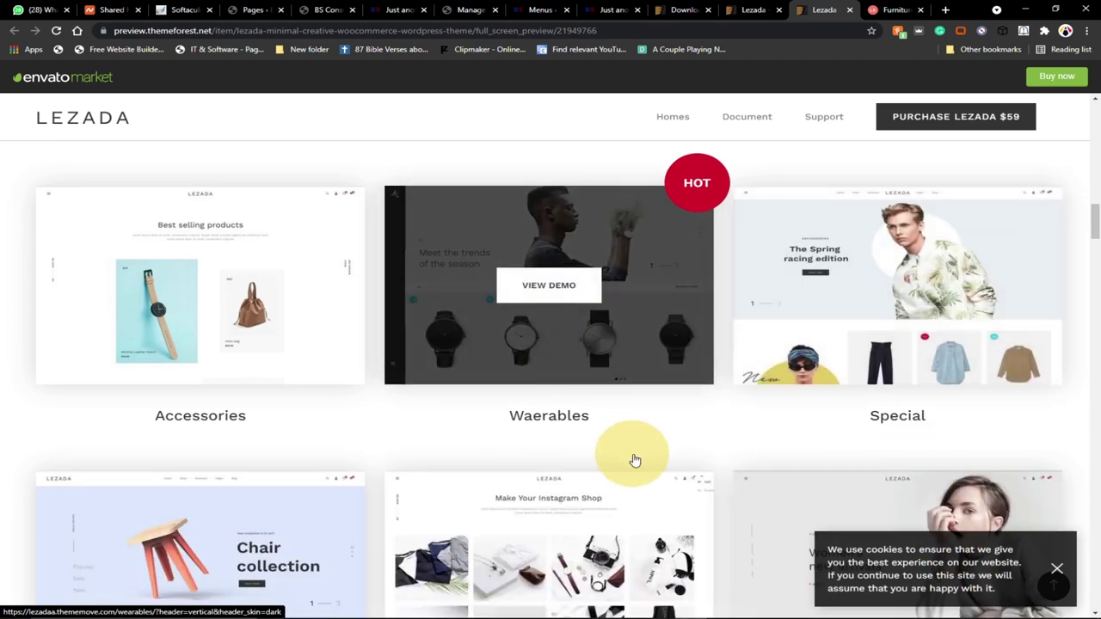
scroll(124, 233, up, 7)
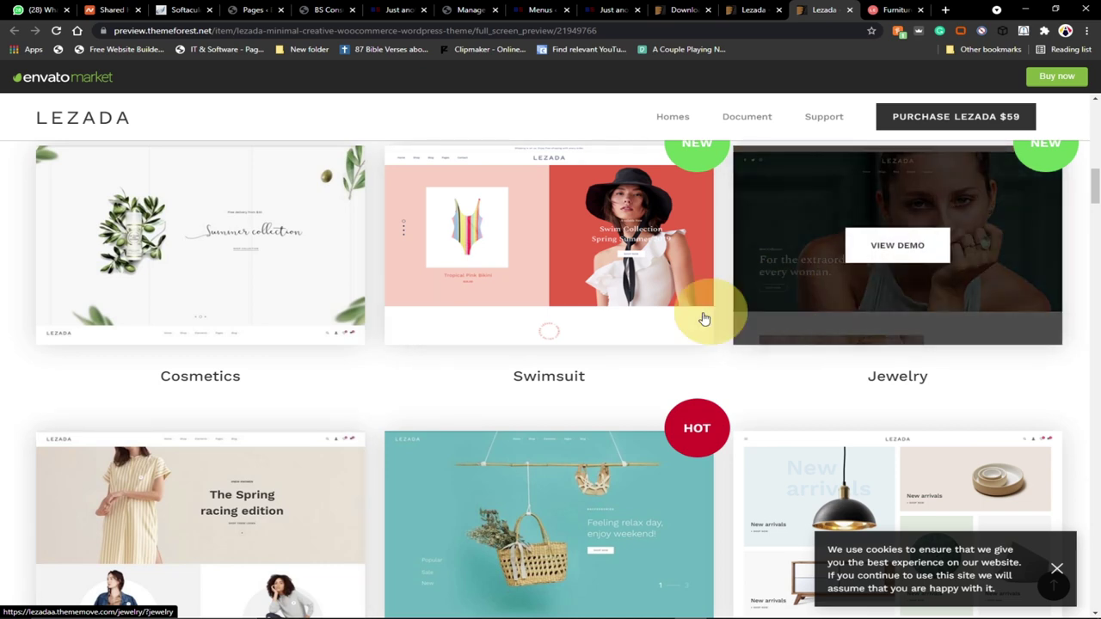
scroll(284, 284, up, 2)
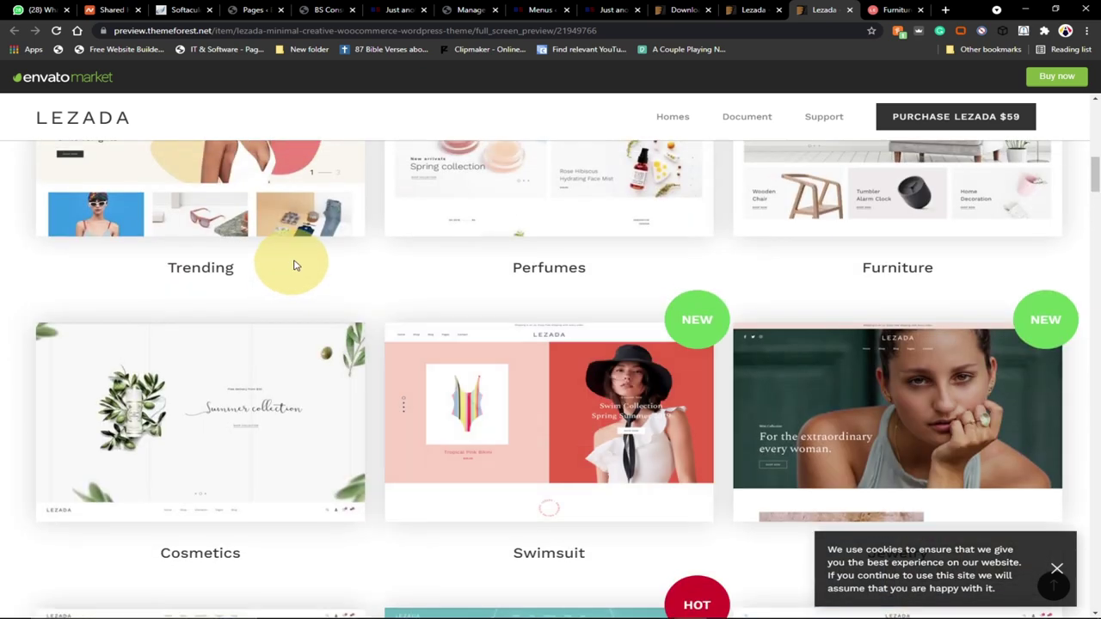
scroll(293, 263, up, 2)
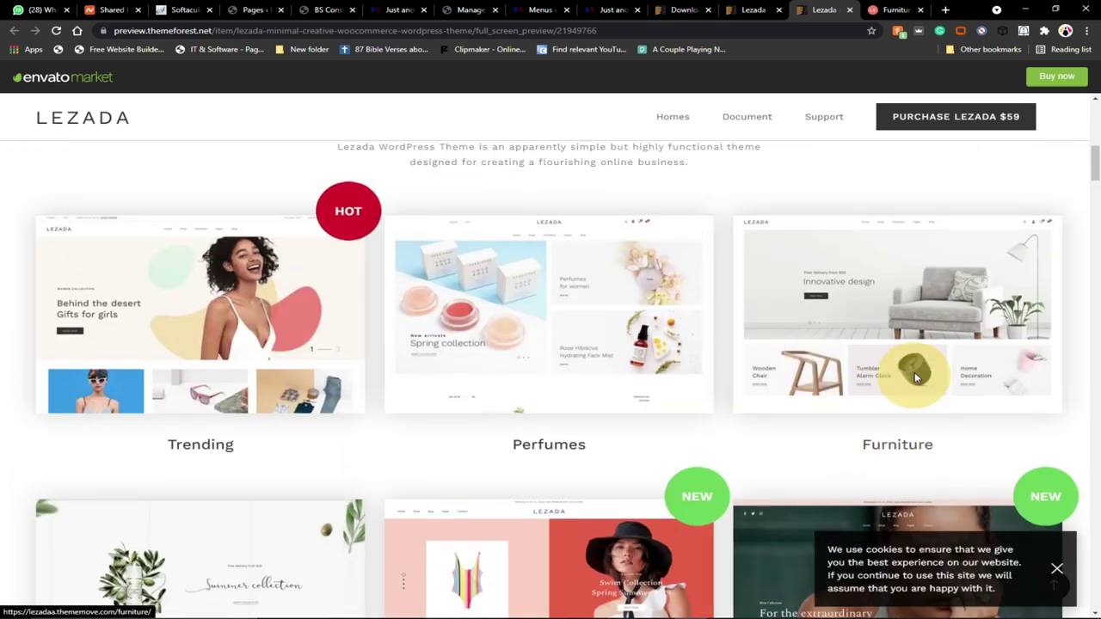
mouse_move(885, 303)
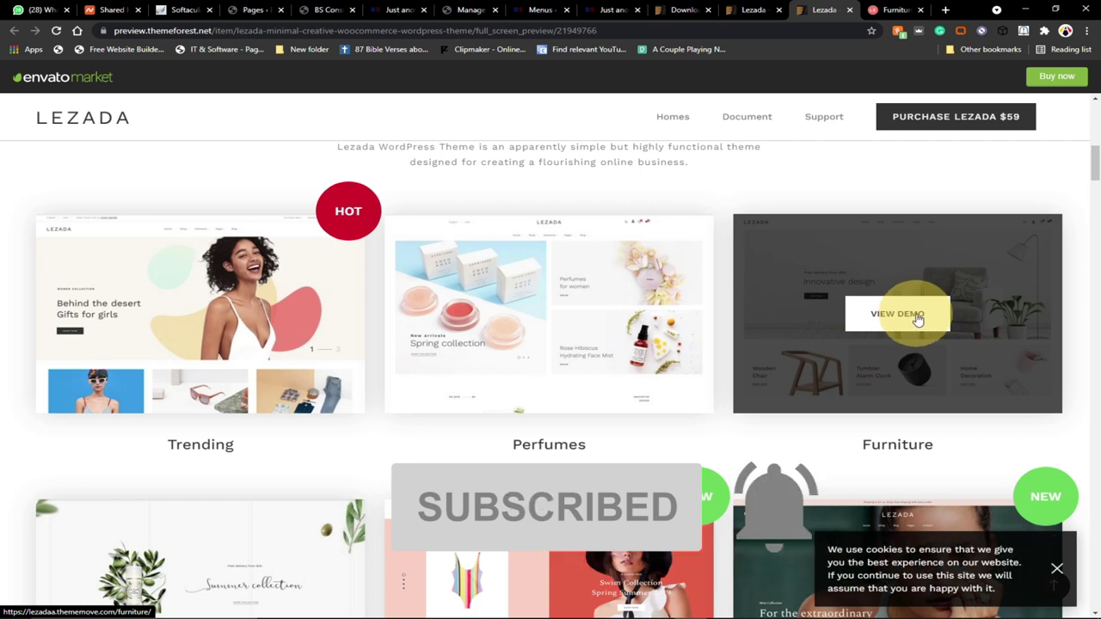
Open ThemeForest Downloads showing the purchased Lezada theme, then view its Furniture demo.
click(749, 9)
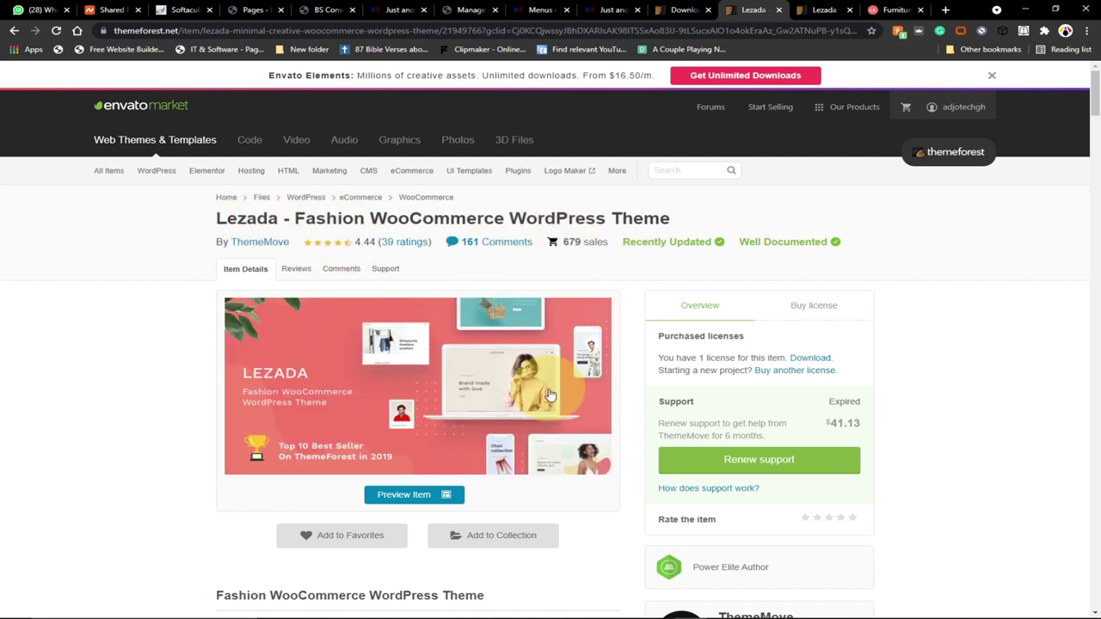
mouse_move(950, 111)
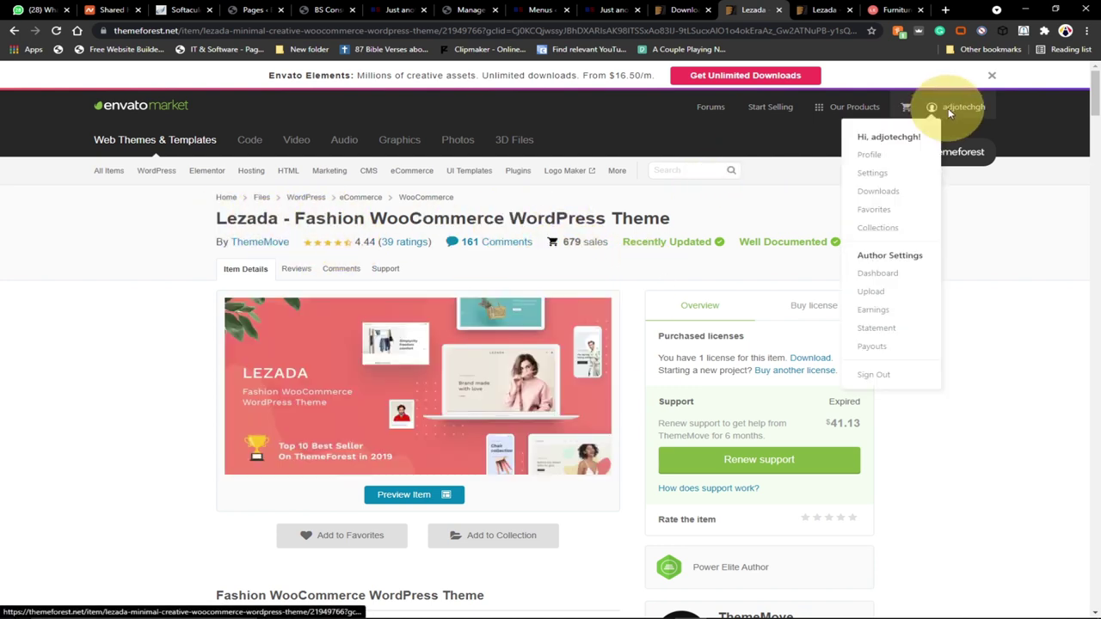
click(893, 194)
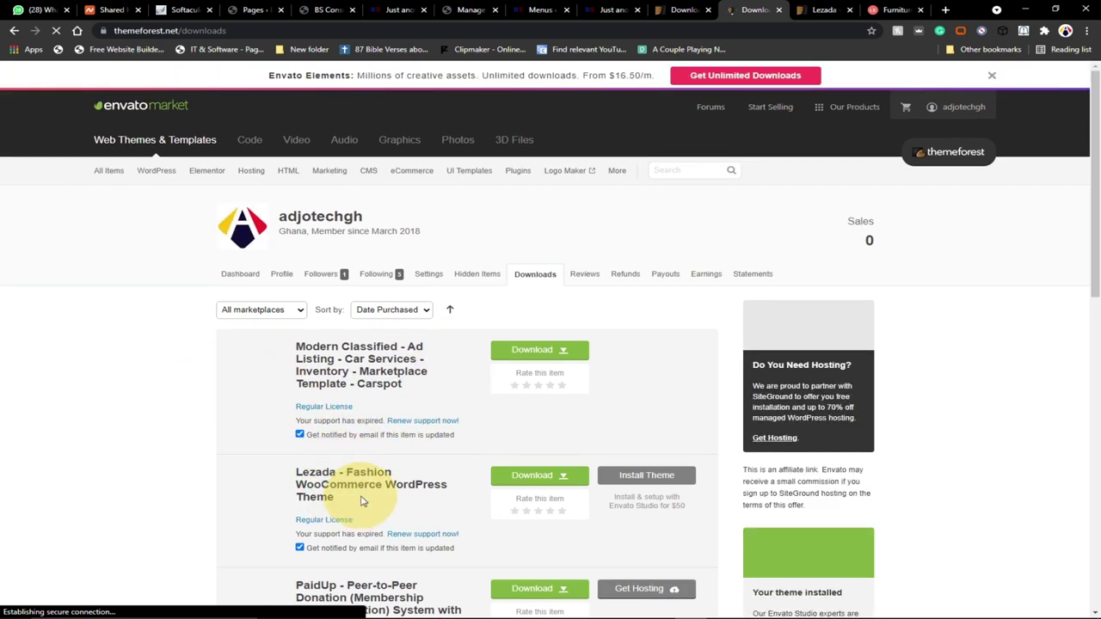
scroll(363, 502, down, 1)
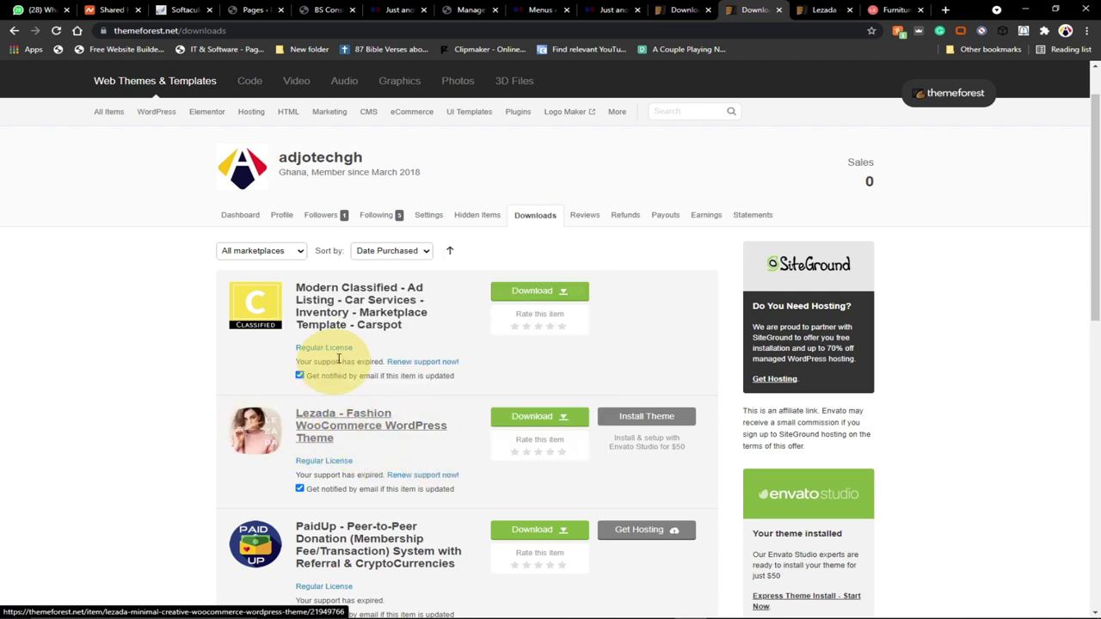
click(895, 10)
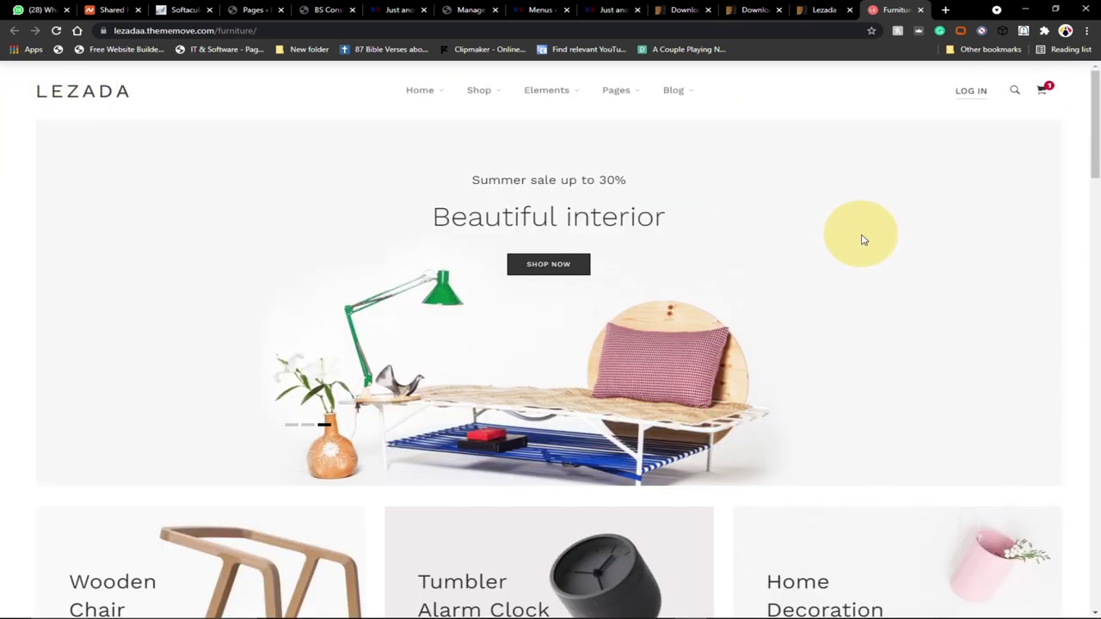
scroll(860, 234, down, 5)
scroll(865, 241, down, 4)
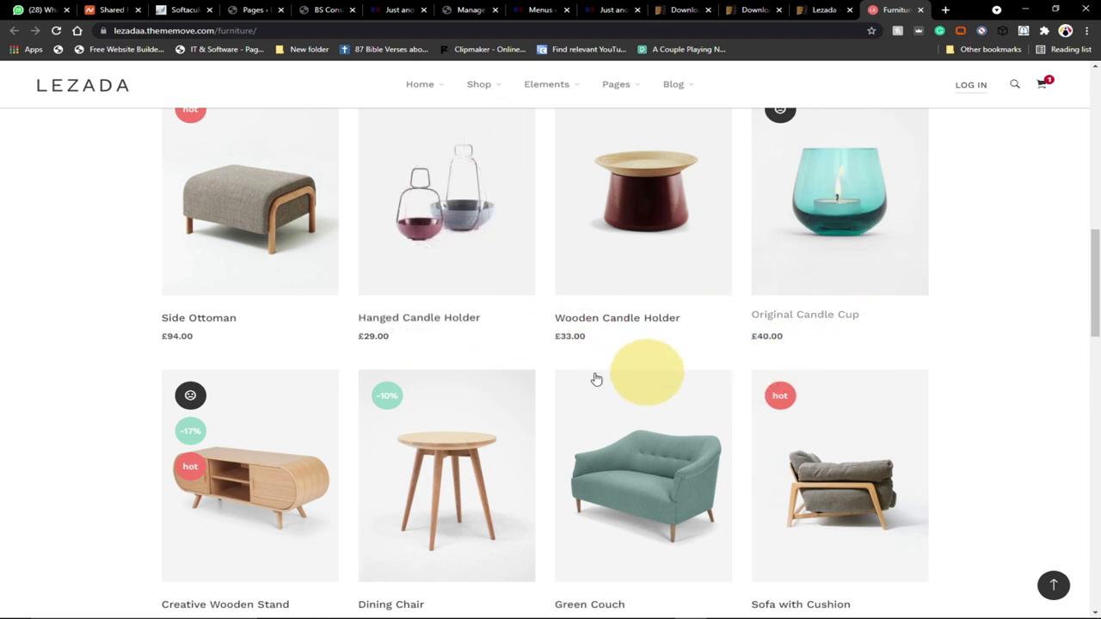
scroll(388, 352, down, 4)
scroll(575, 379, down, 3)
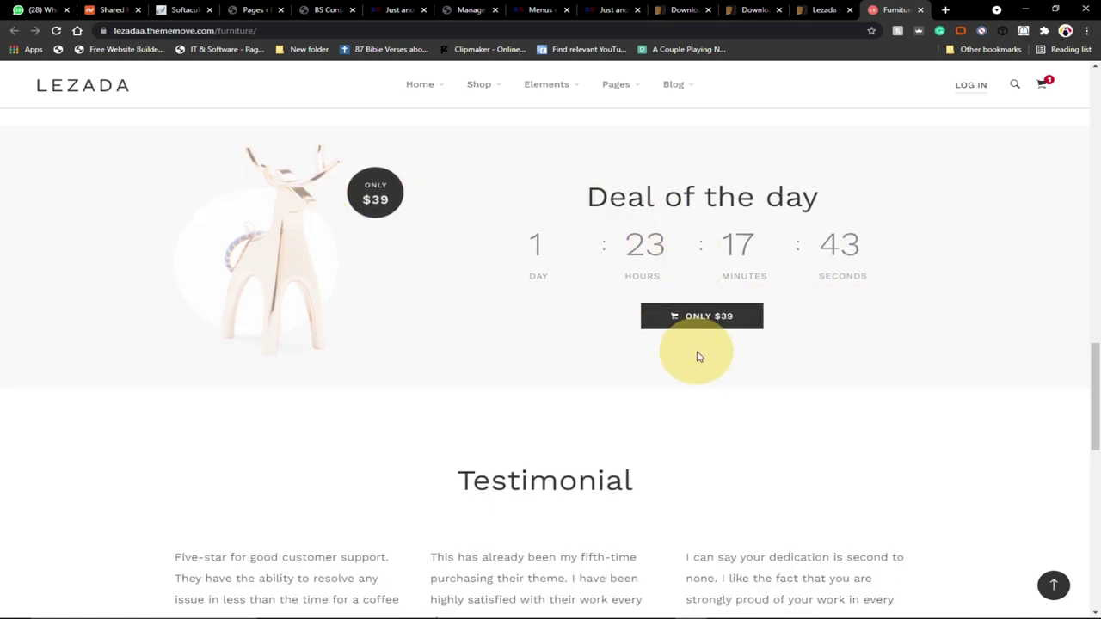
scroll(696, 355, down, 7)
scroll(696, 351, down, 3)
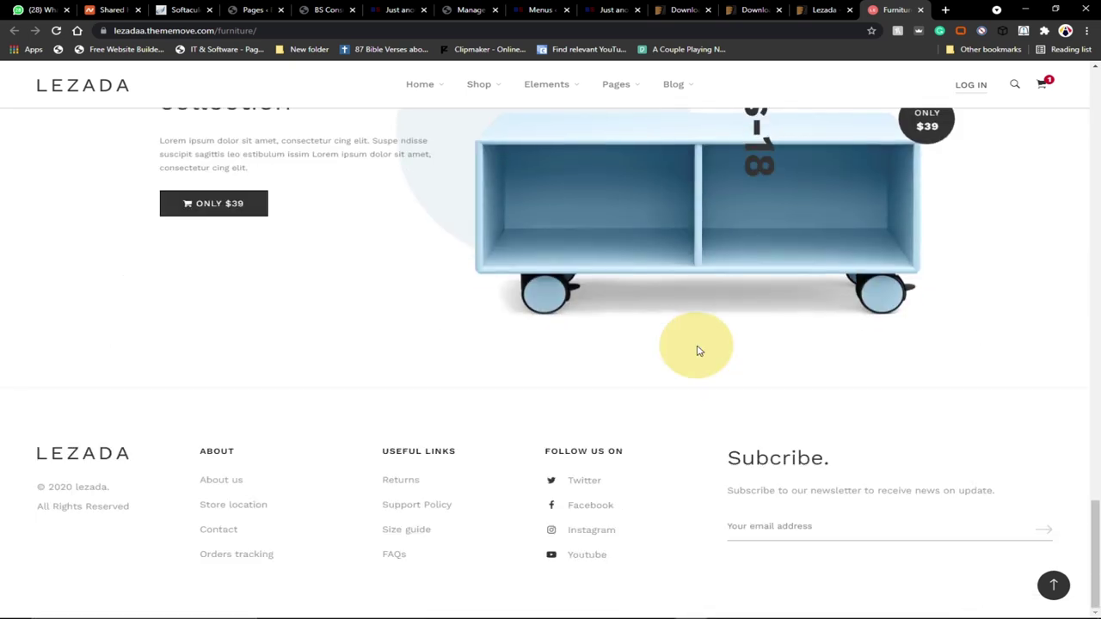
scroll(696, 350, up, 4)
scroll(696, 348, up, 6)
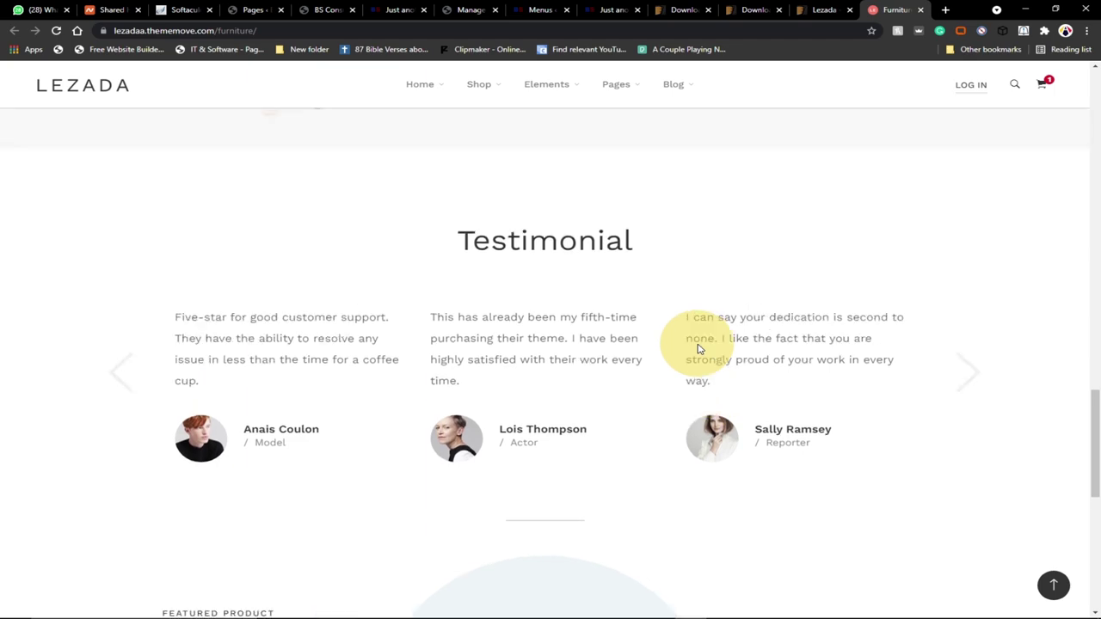
scroll(698, 338, up, 15)
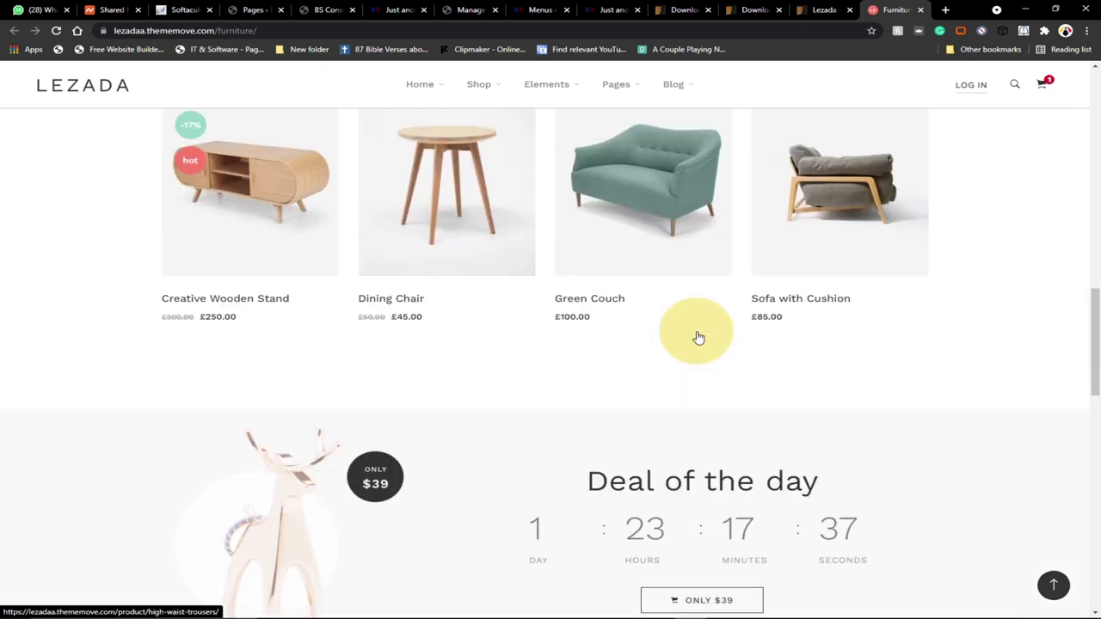
scroll(693, 331, up, 4)
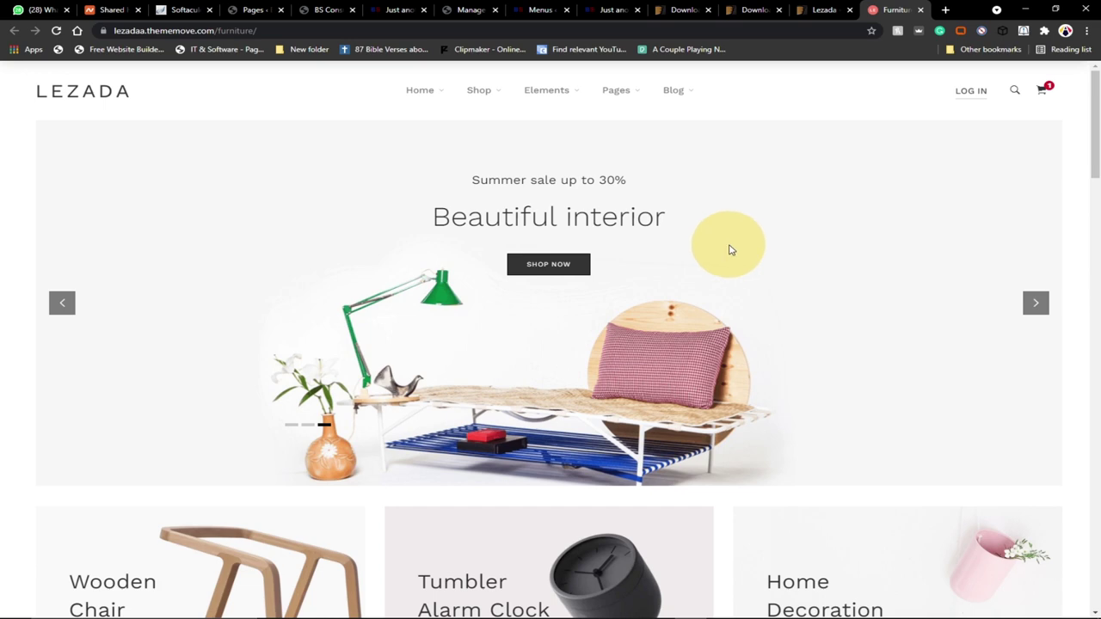
scroll(708, 274, down, 10)
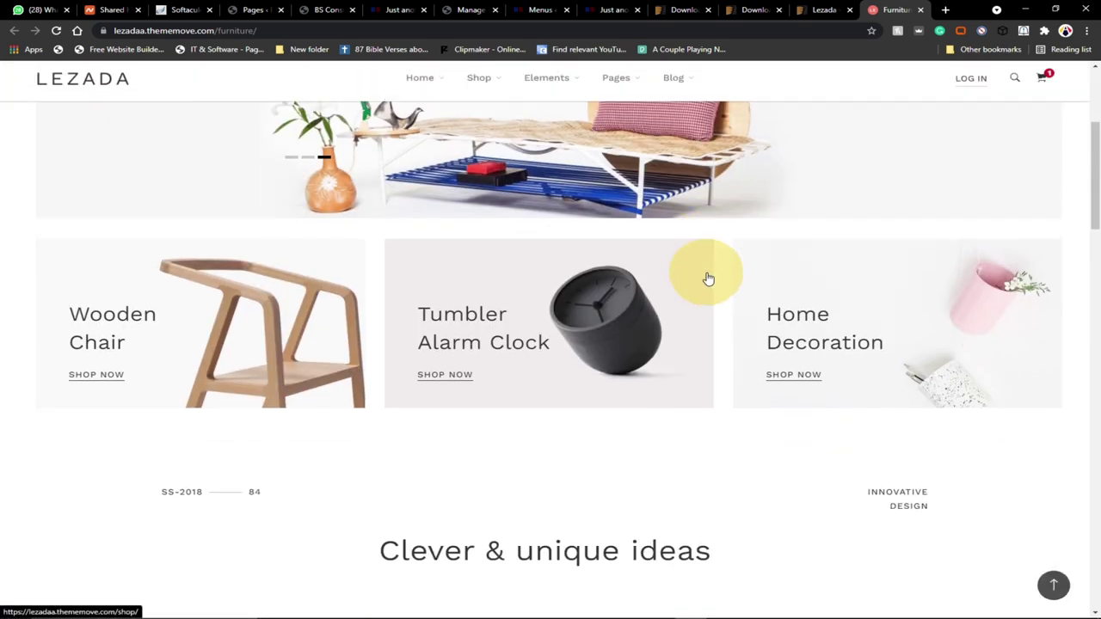
scroll(708, 276, down, 3)
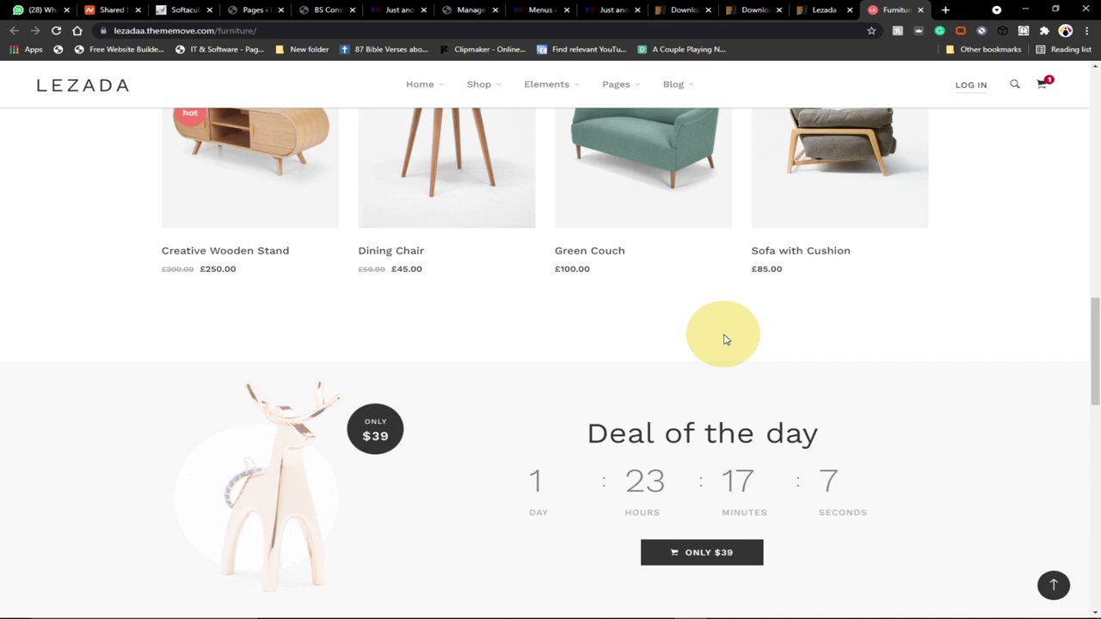
scroll(712, 333, up, 12)
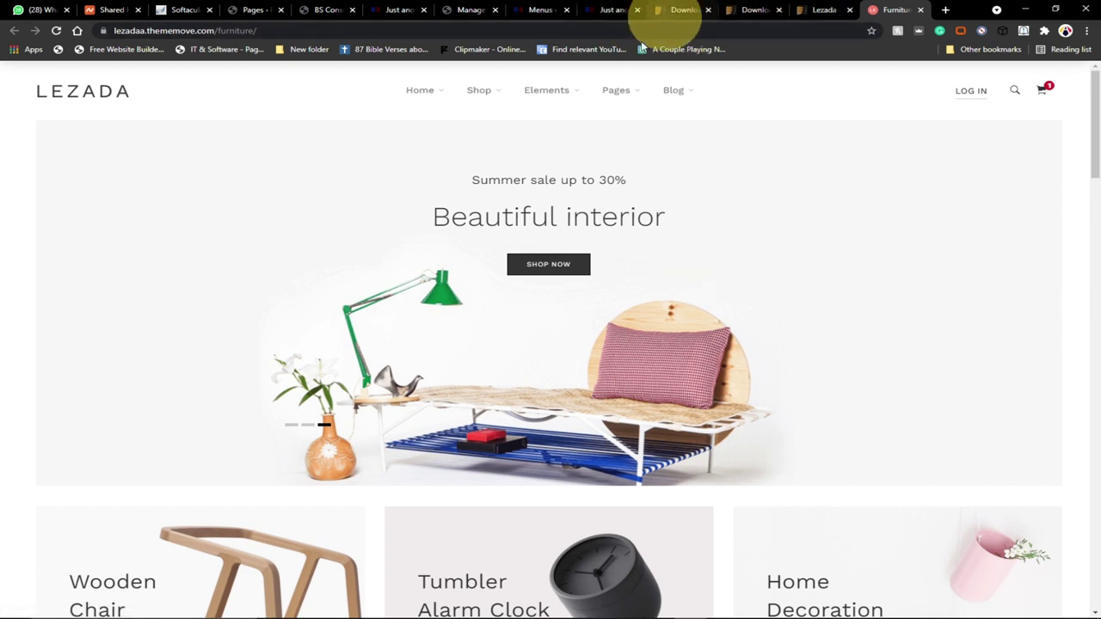
Go to Appearance > Themes and check the BS Consult front page's default theme.
click(250, 9)
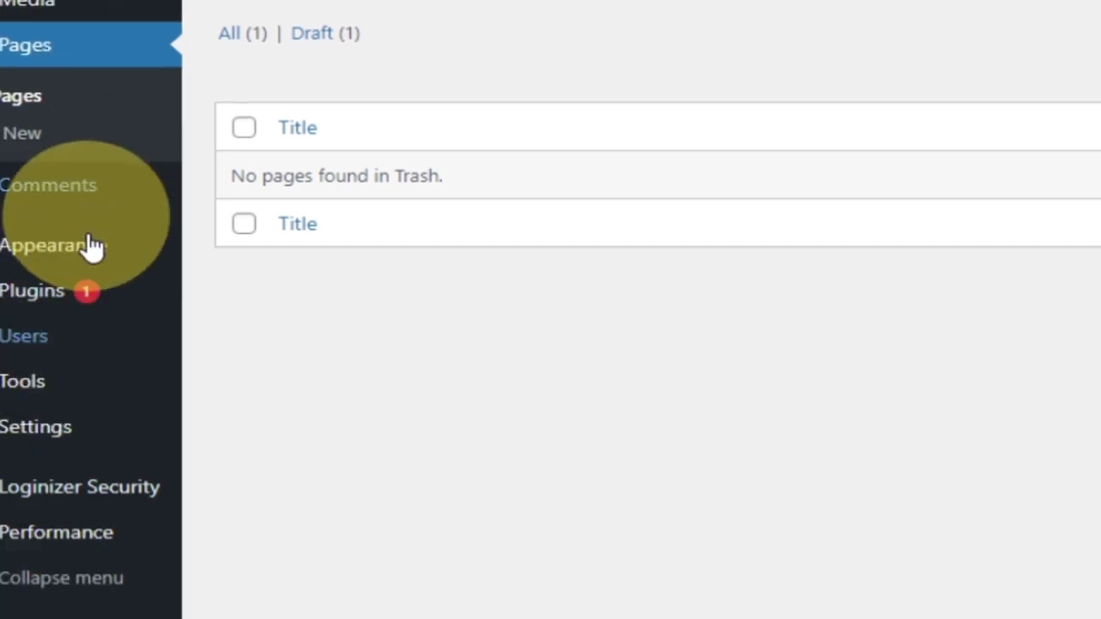
mouse_move(88, 246)
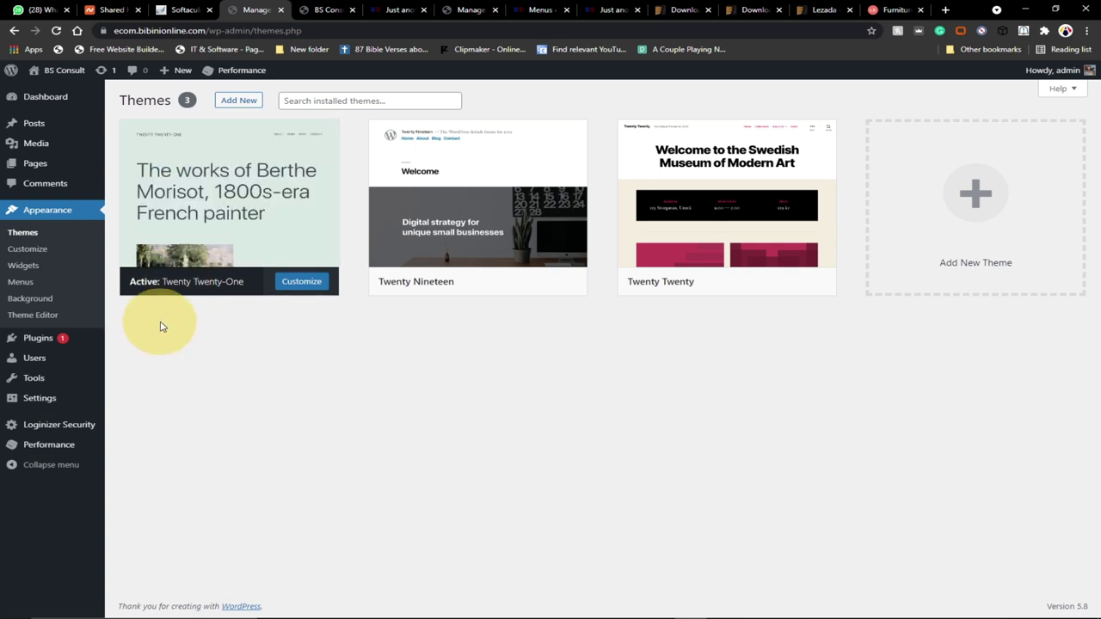
click(323, 9)
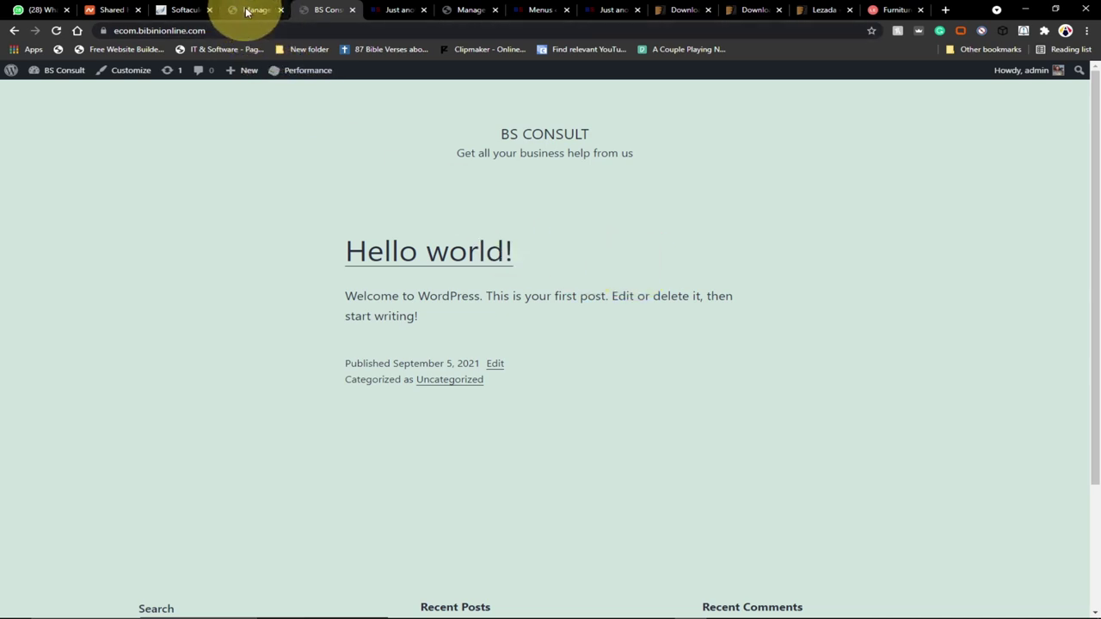
click(255, 10)
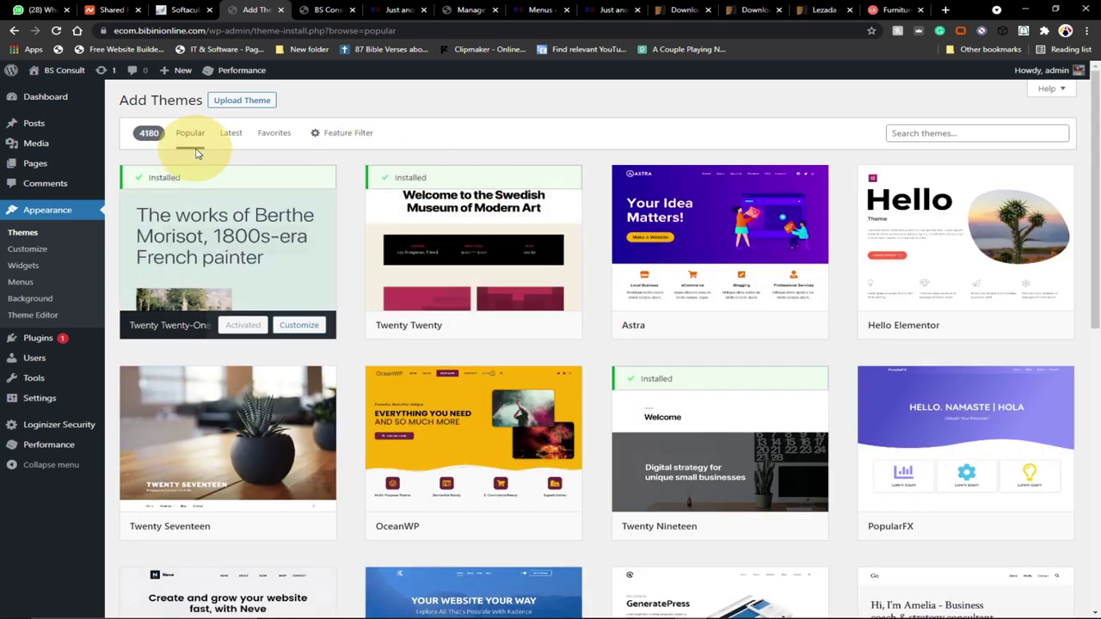
Check the Lezada preview and Downloads tabs, then reveal the Upload Theme area.
click(822, 11)
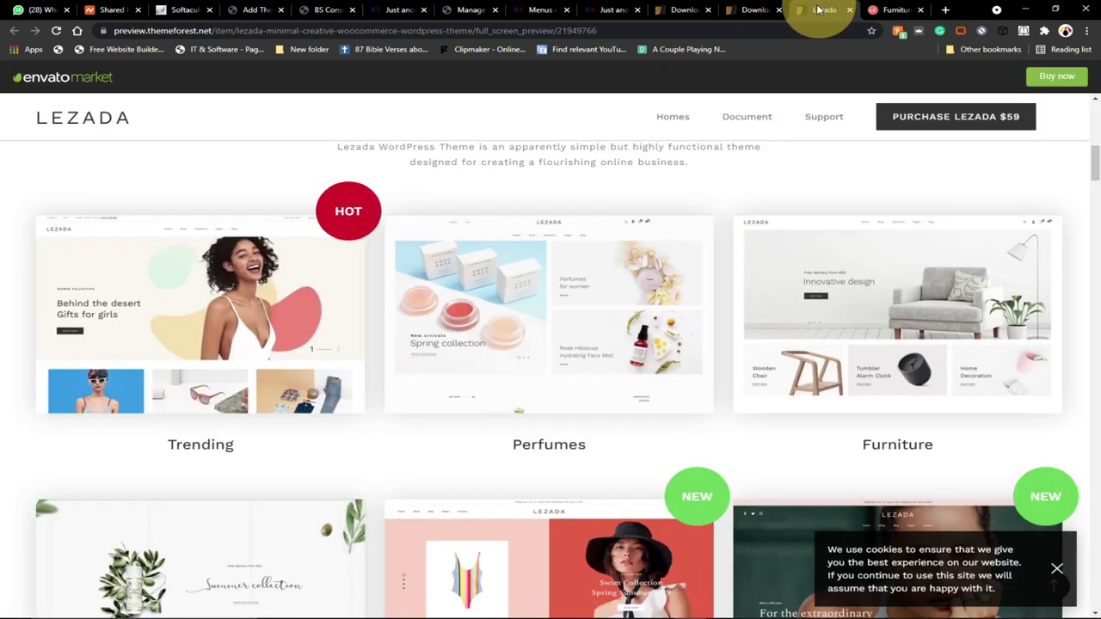
click(763, 10)
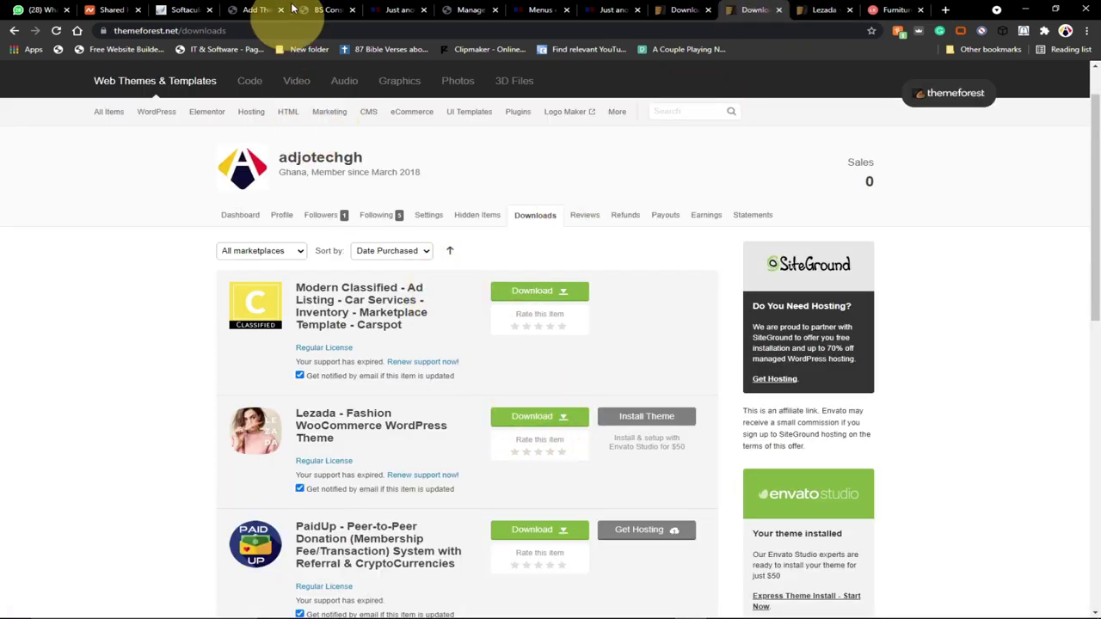
click(327, 10)
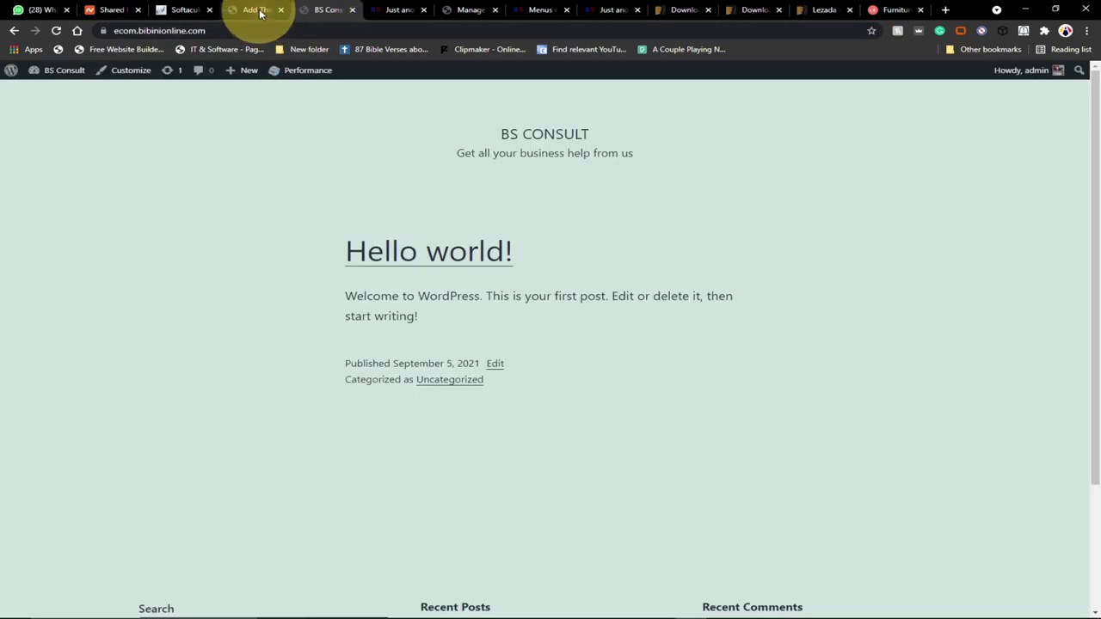
click(256, 10)
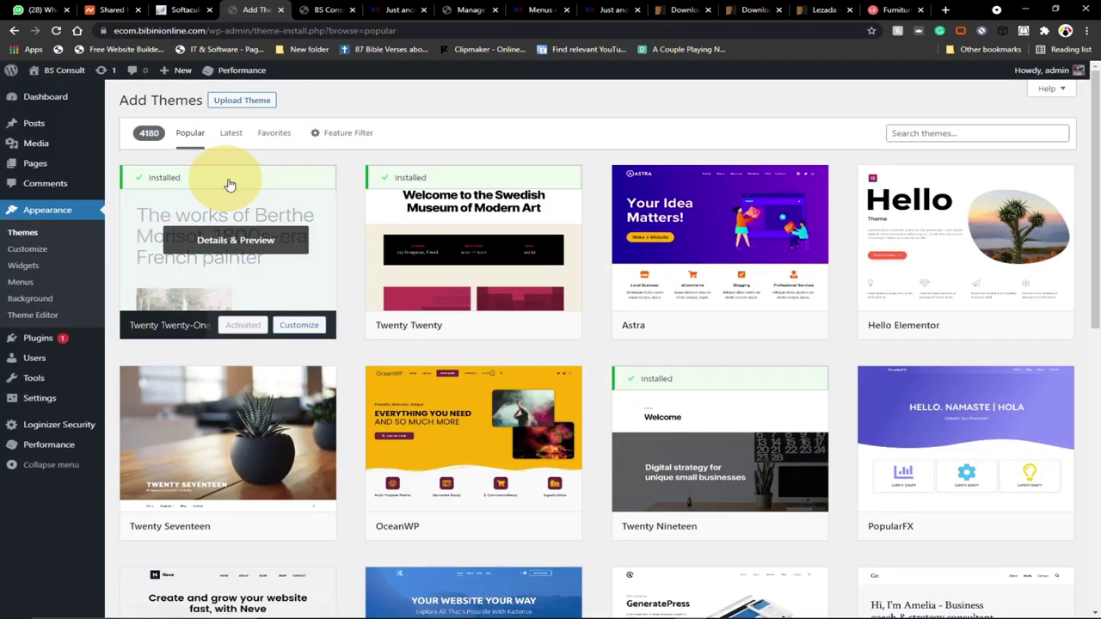
click(240, 103)
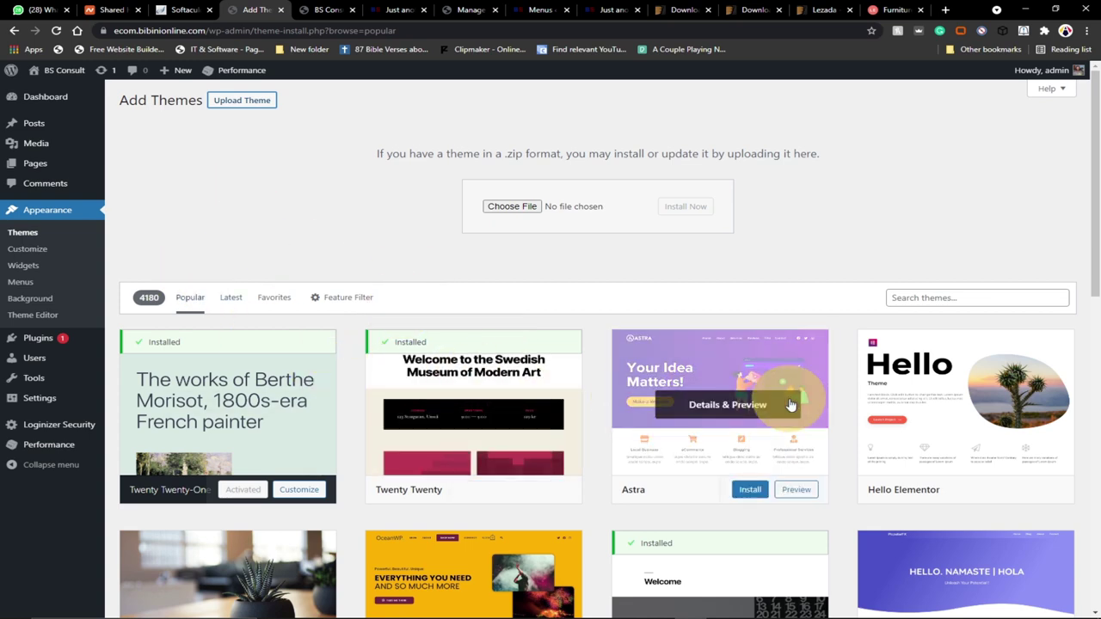
Browse the popular themes grid, including Astra and Hello Elementor.
scroll(782, 396, down, 2)
scroll(888, 335, down, 5)
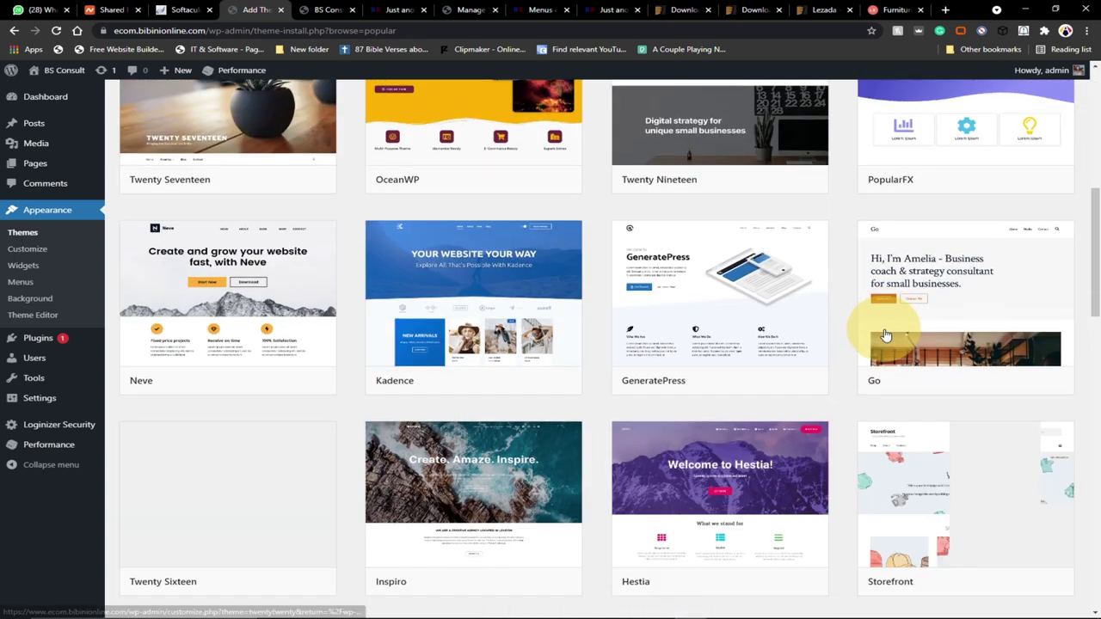
scroll(886, 333, down, 1)
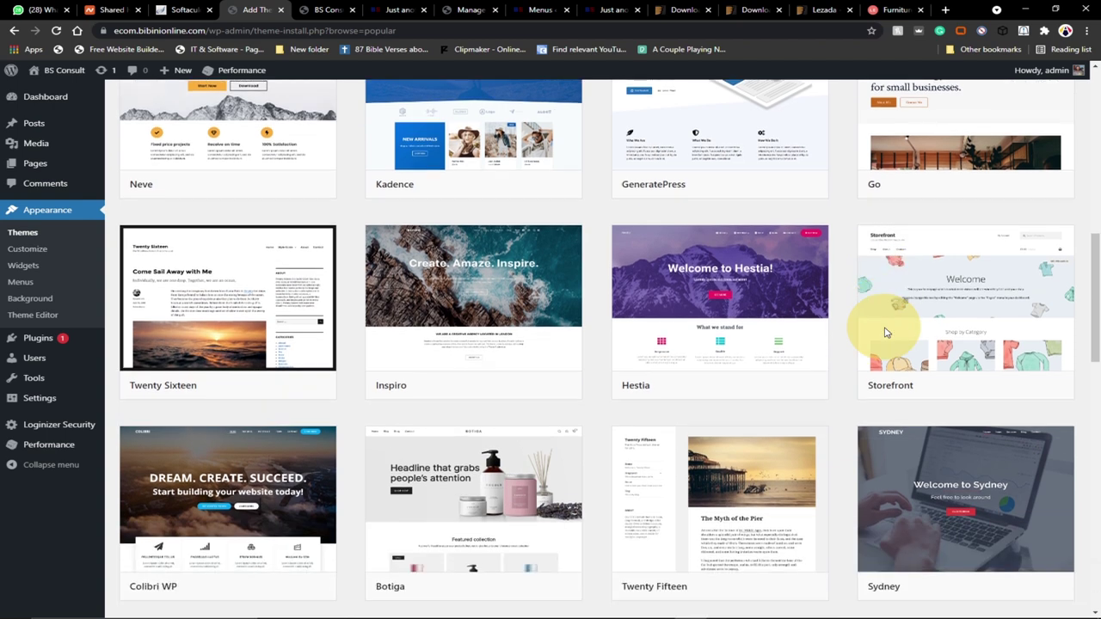
mouse_move(821, 398)
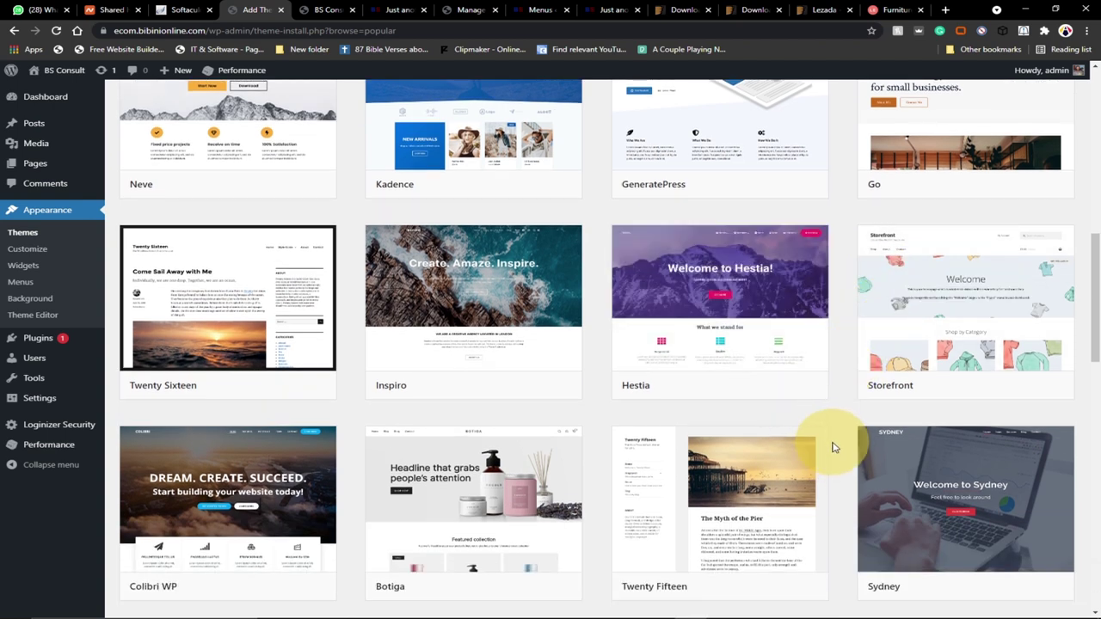
scroll(831, 443, down, 5)
scroll(824, 435, up, 1)
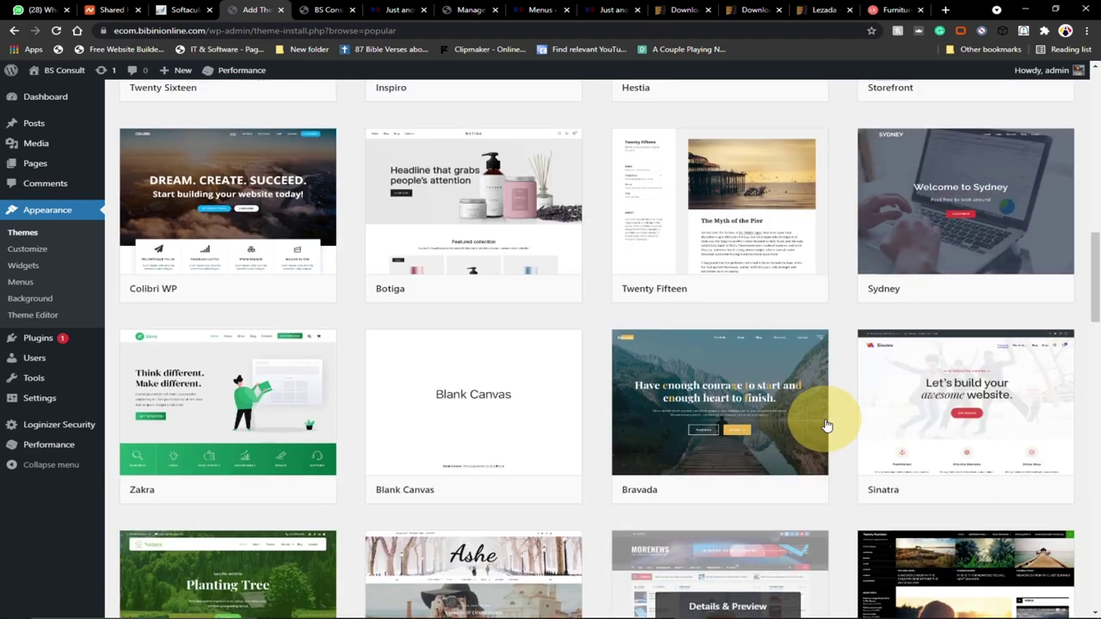
scroll(825, 425, down, 4)
scroll(829, 411, up, 3)
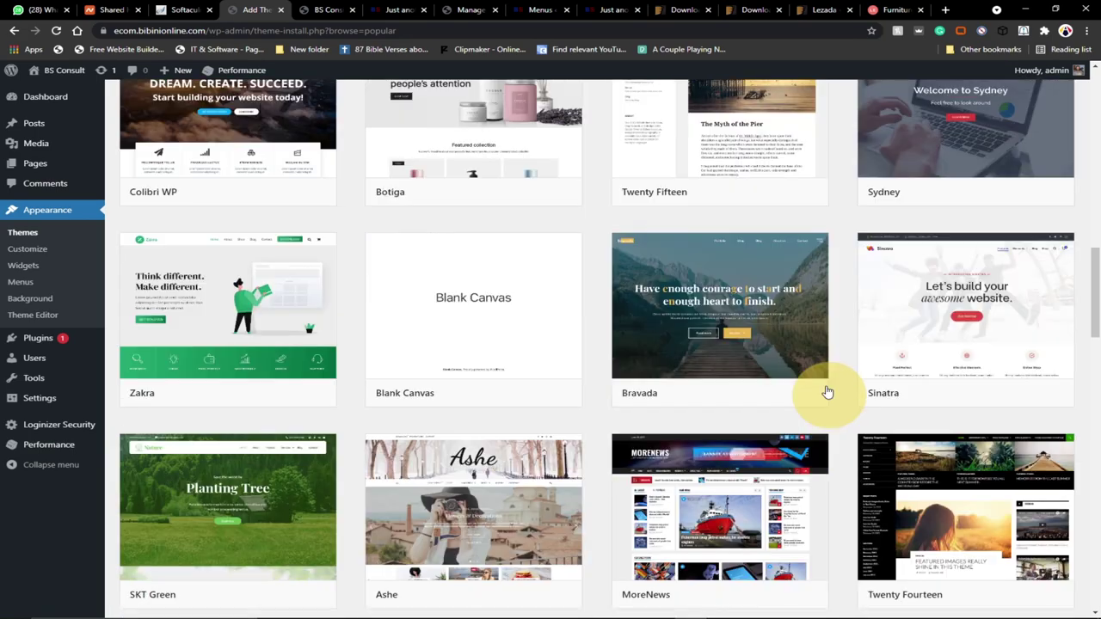
scroll(831, 397, up, 13)
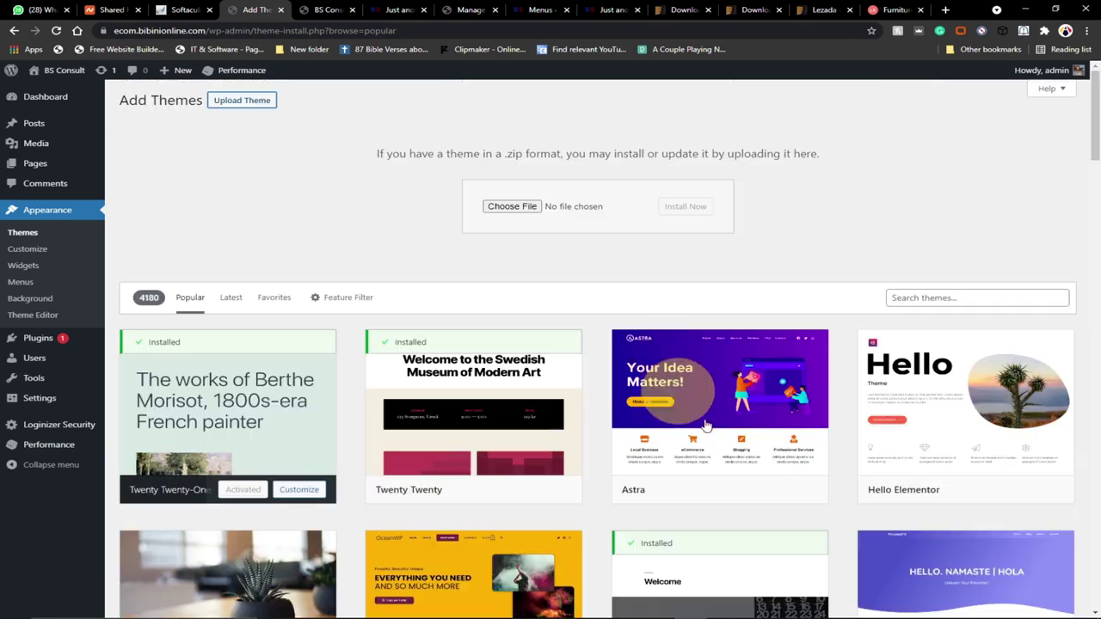
mouse_move(737, 462)
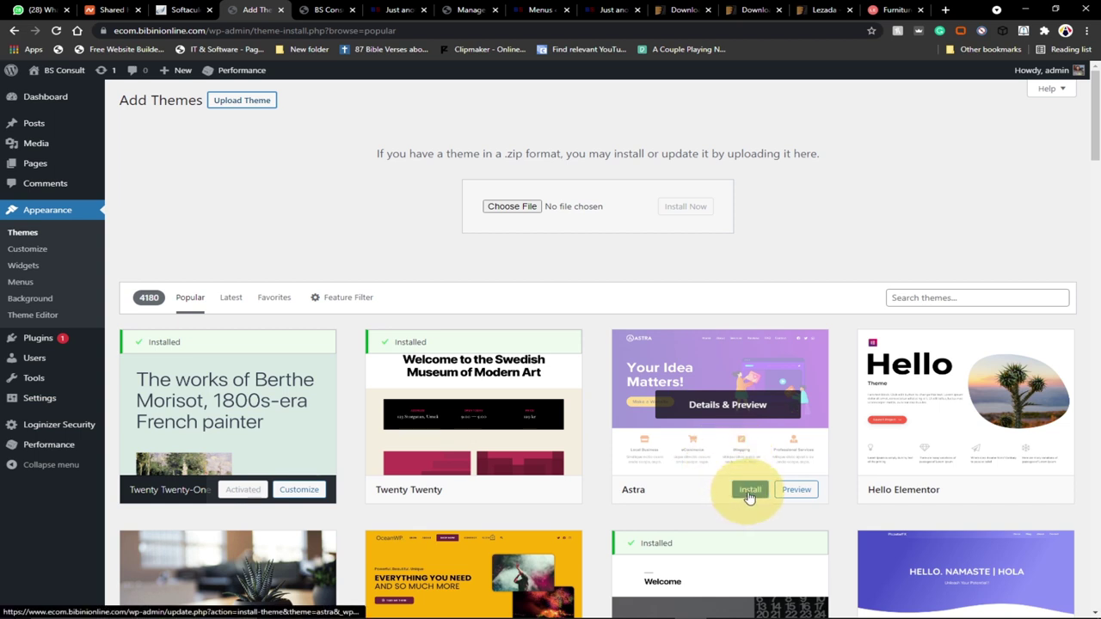
Install the Astra theme and activate it for BS Consult.
click(750, 491)
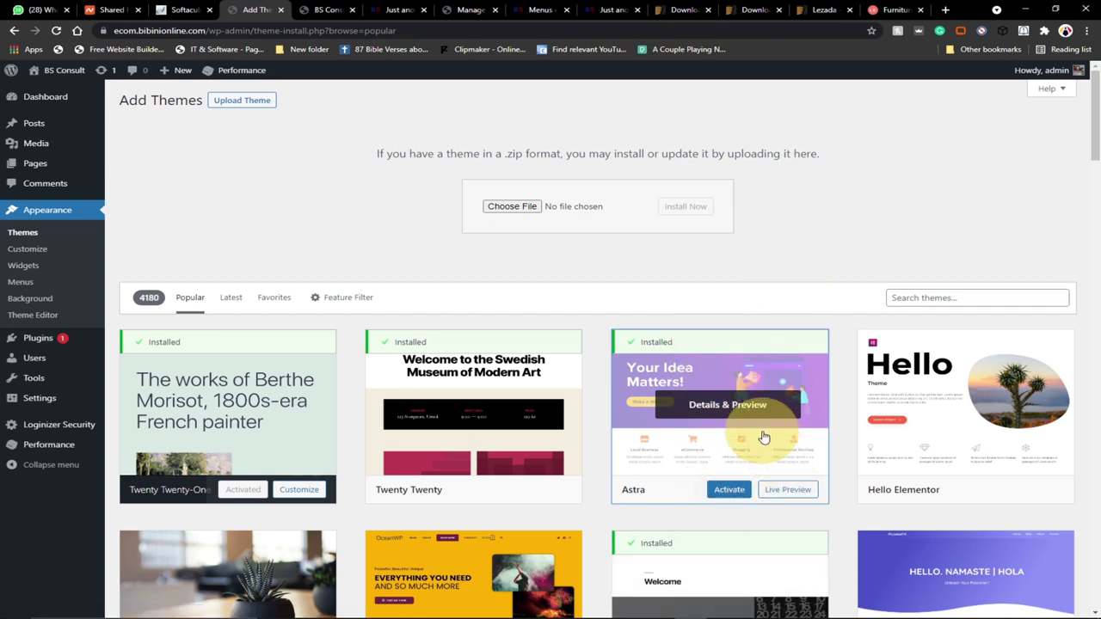
scroll(712, 487, down, 2)
click(728, 376)
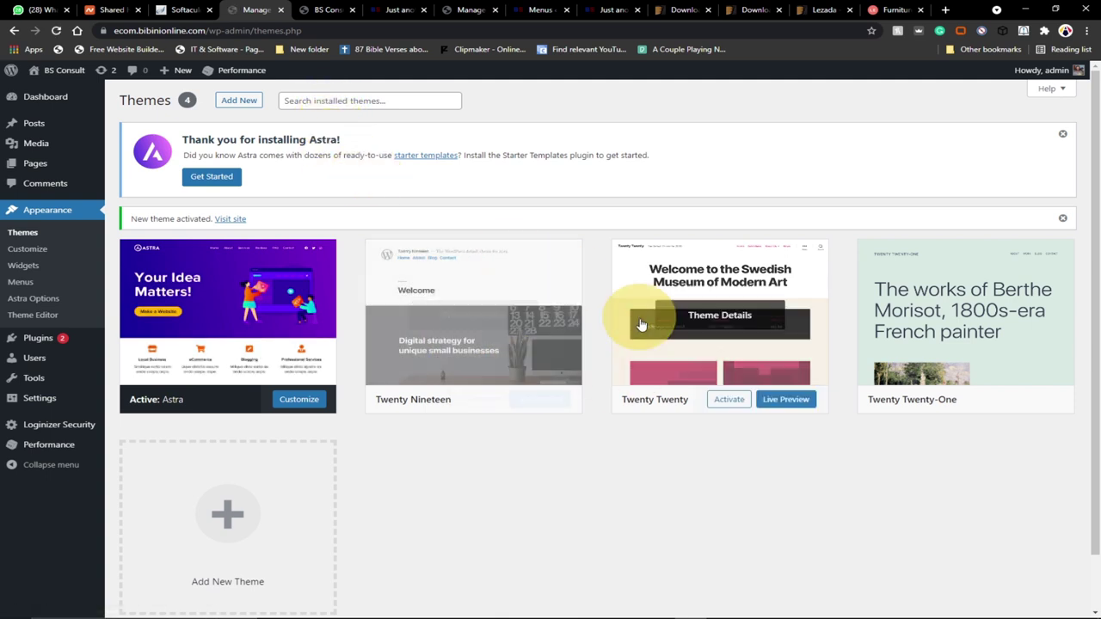
Delete the Twenty Nineteen theme from the installed themes.
mouse_move(782, 356)
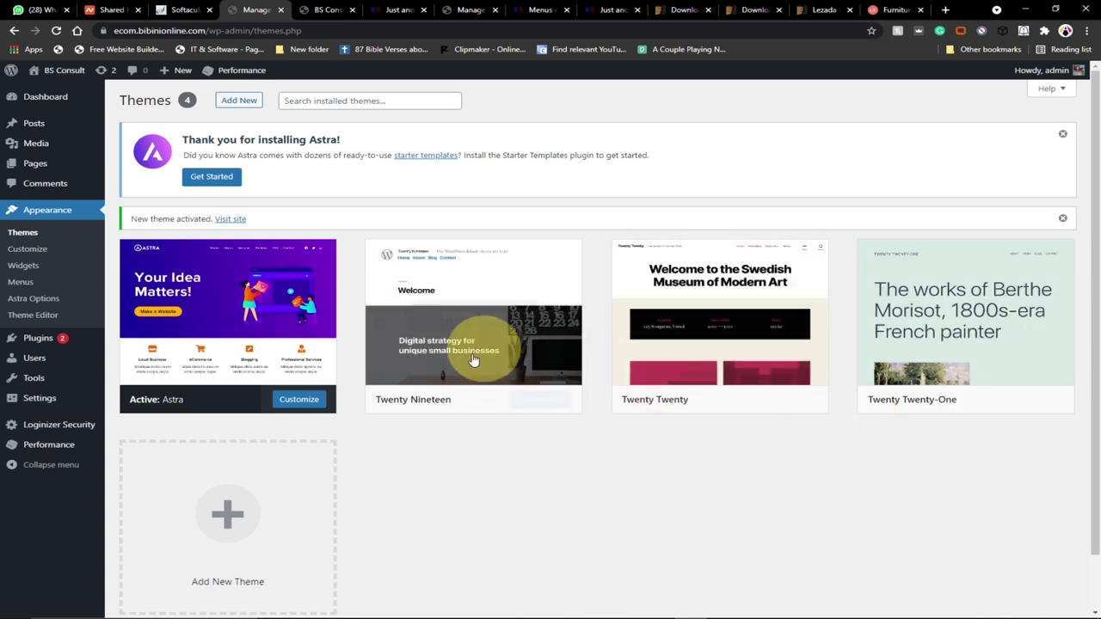
mouse_move(978, 316)
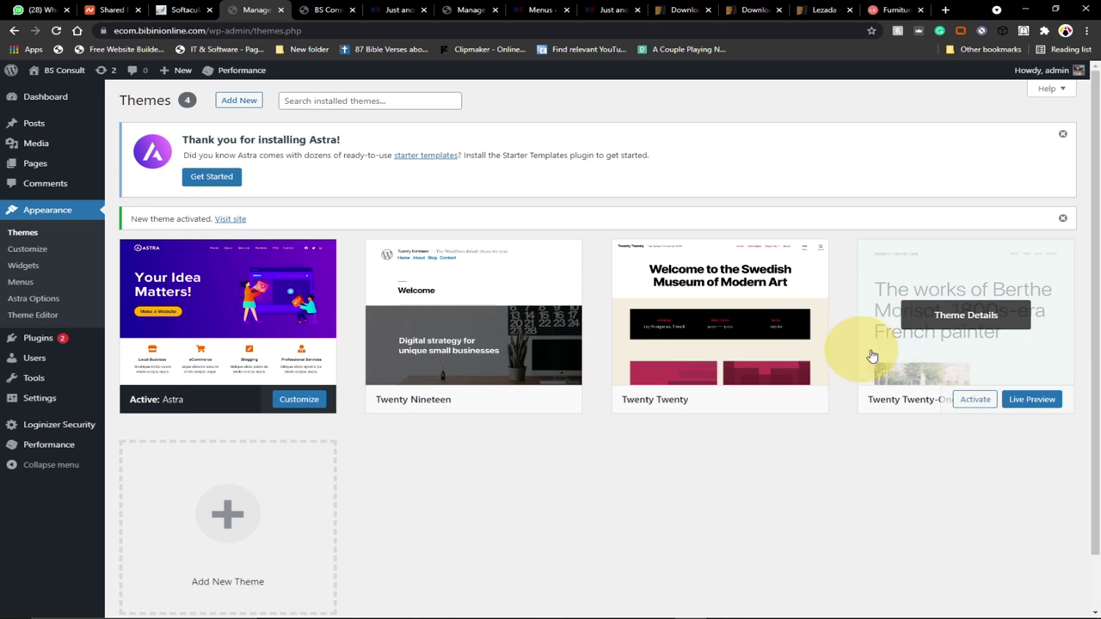
click(560, 275)
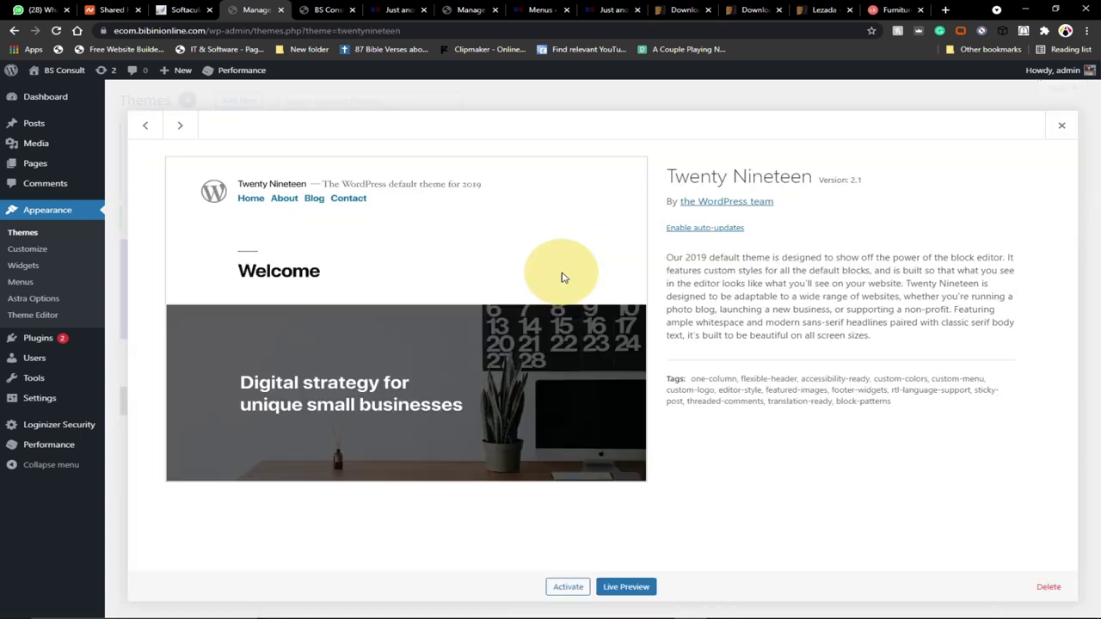
click(1049, 589)
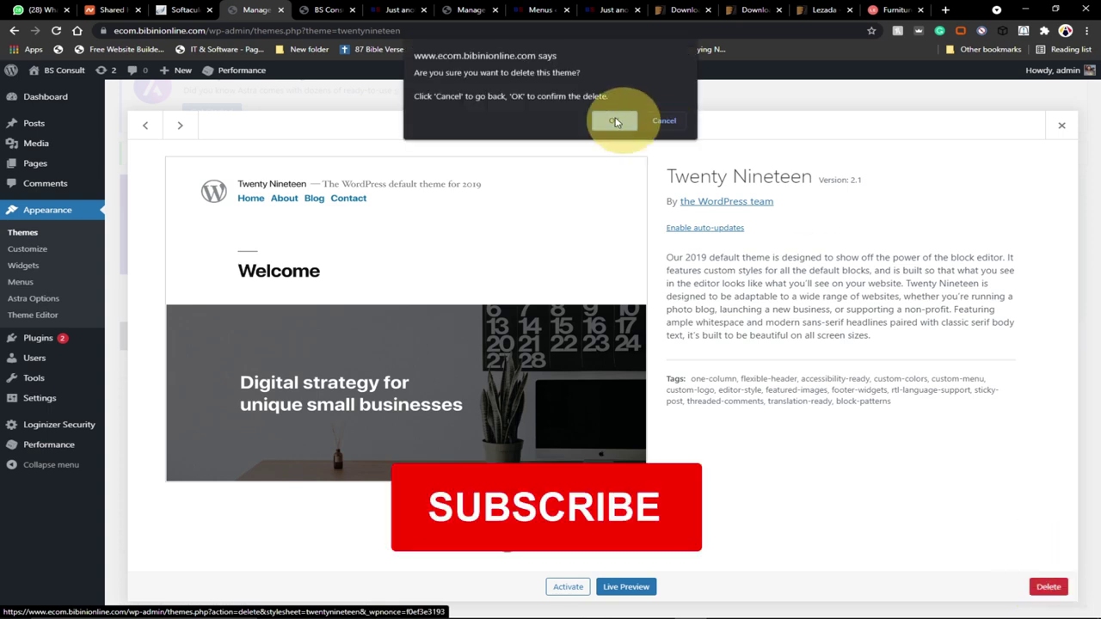
click(616, 118)
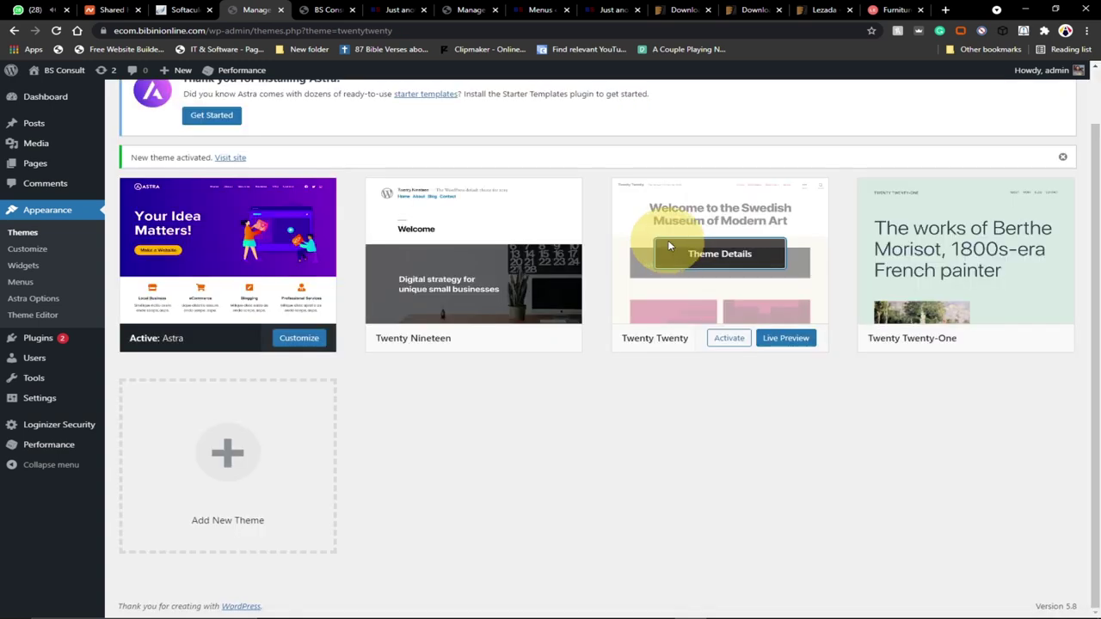
Delete the Twenty Twenty theme as well.
click(667, 240)
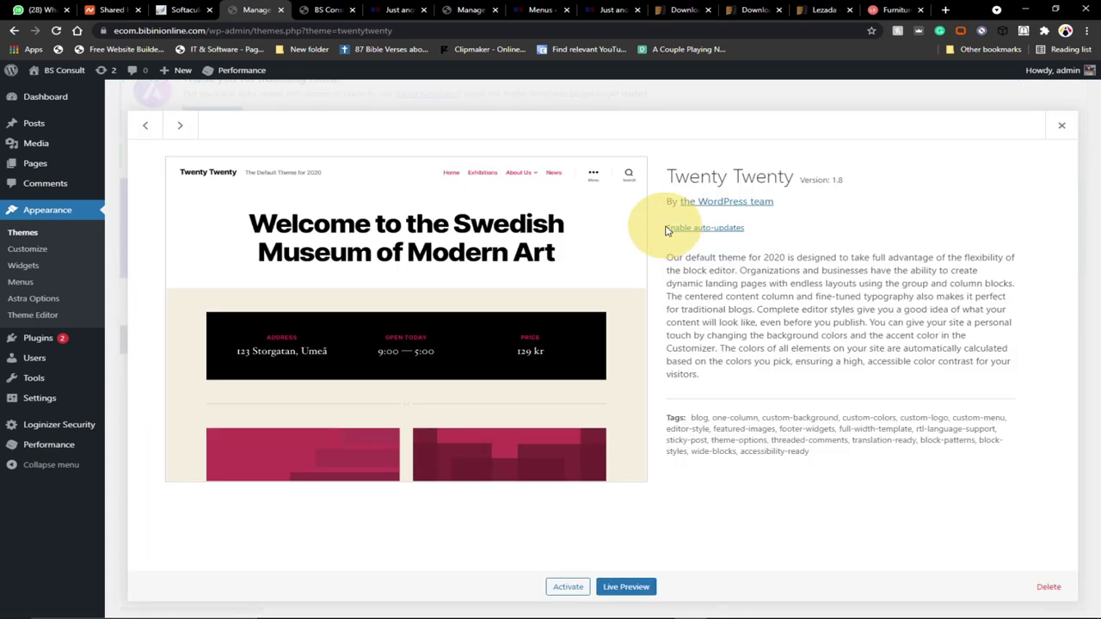
click(1048, 587)
click(617, 120)
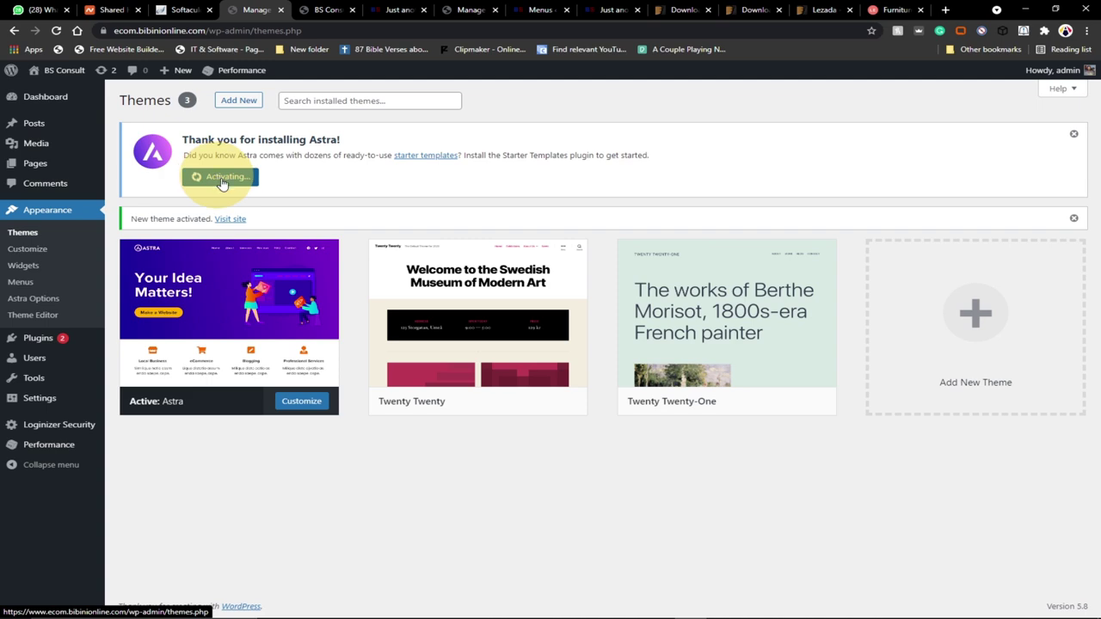
Compare the reference BA Consult homepage with the BS Consult site, then go back to the themes admin.
click(323, 9)
click(398, 9)
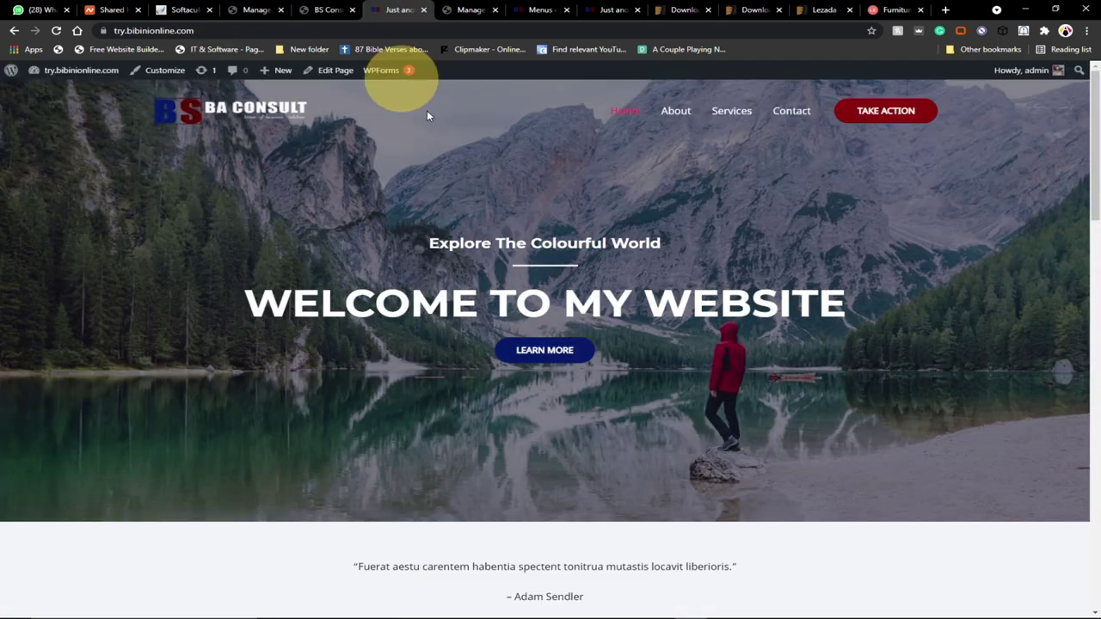
scroll(713, 505, down, 1)
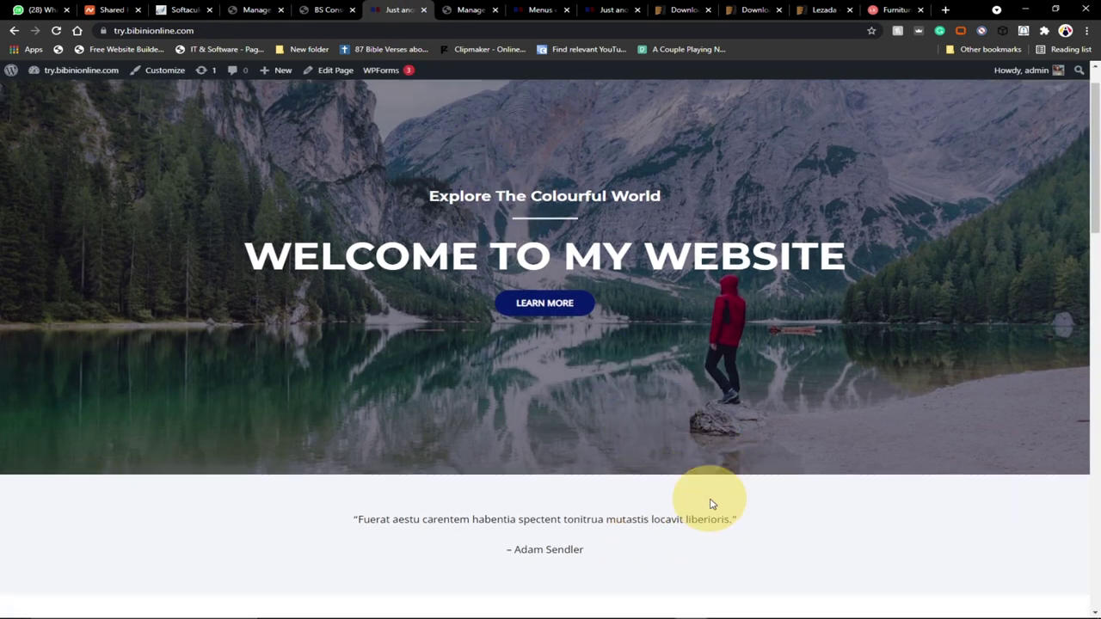
scroll(712, 505, down, 8)
scroll(386, 142, up, 4)
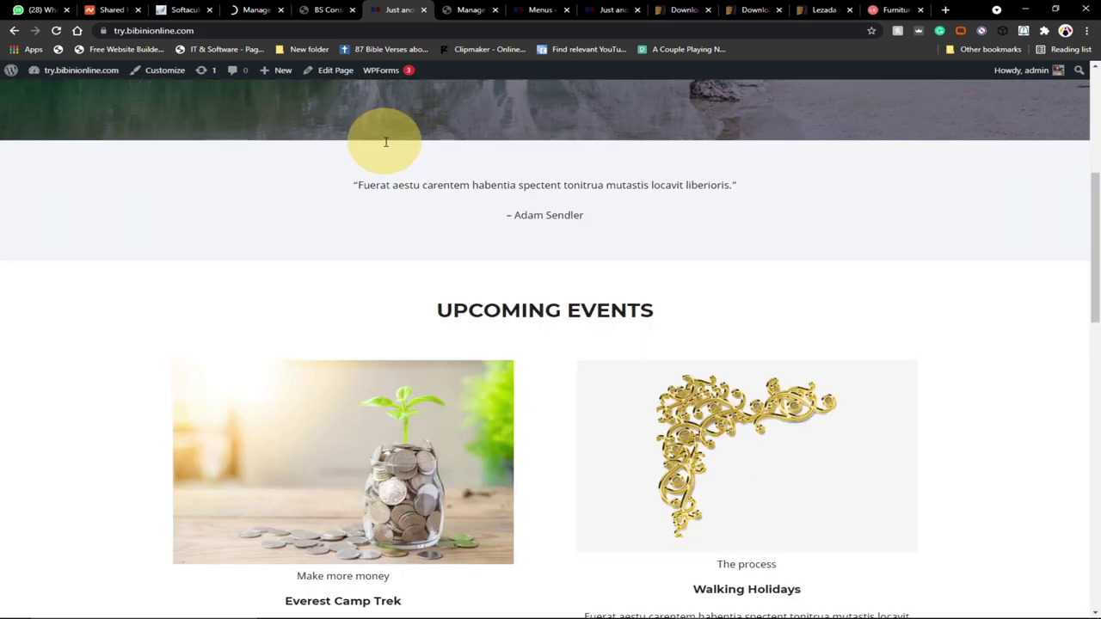
scroll(385, 142, up, 3)
click(323, 9)
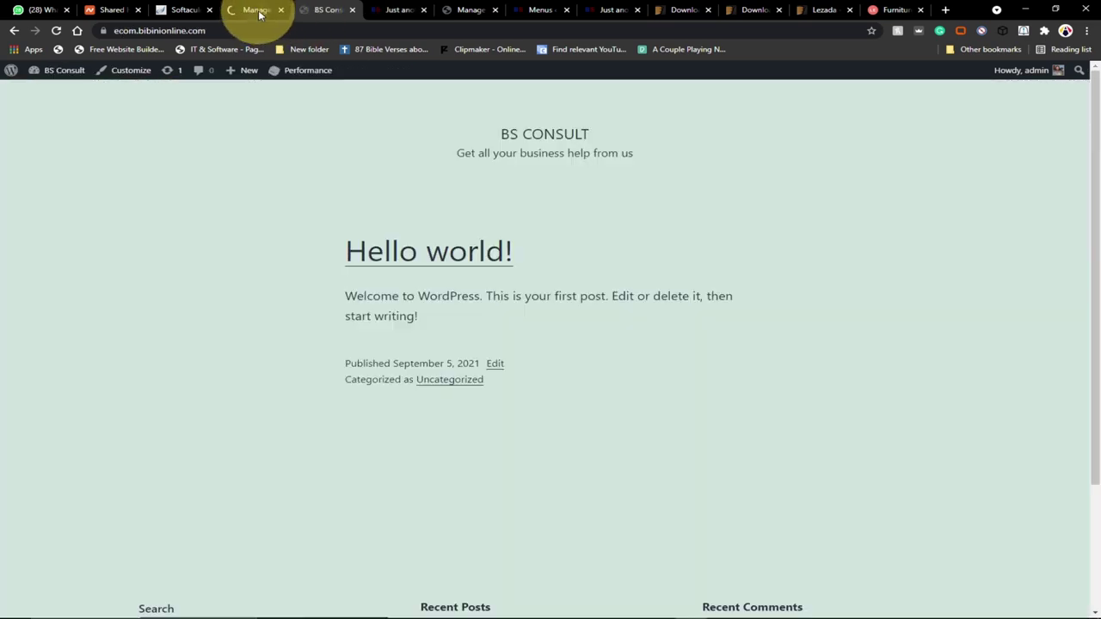
click(251, 9)
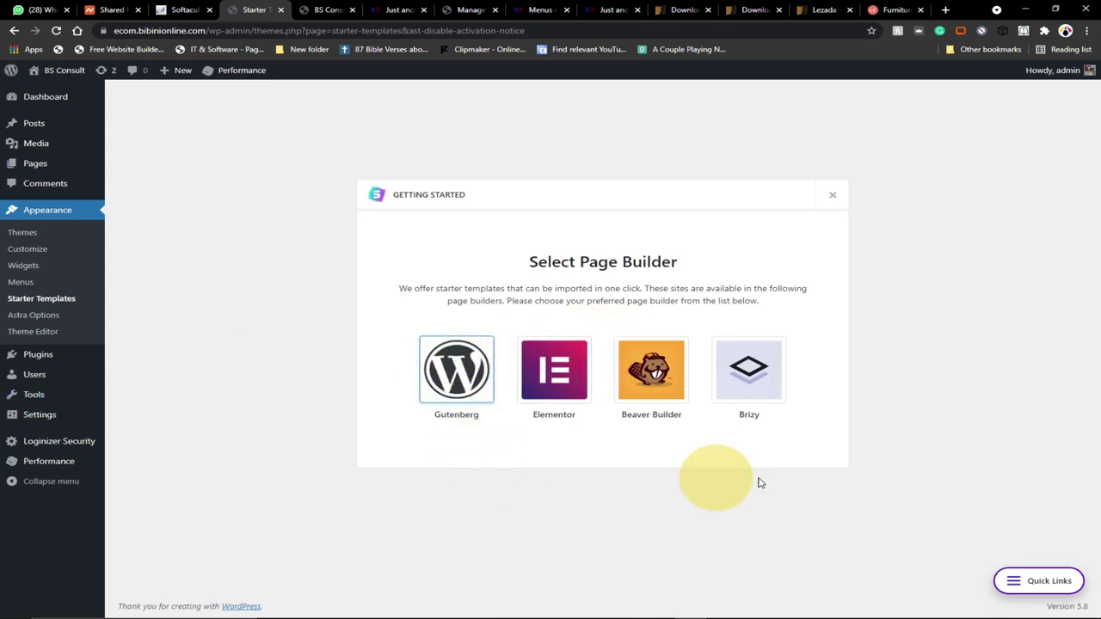
Choose Gutenberg as the page builder and browse down the Starter Templates grid.
click(462, 407)
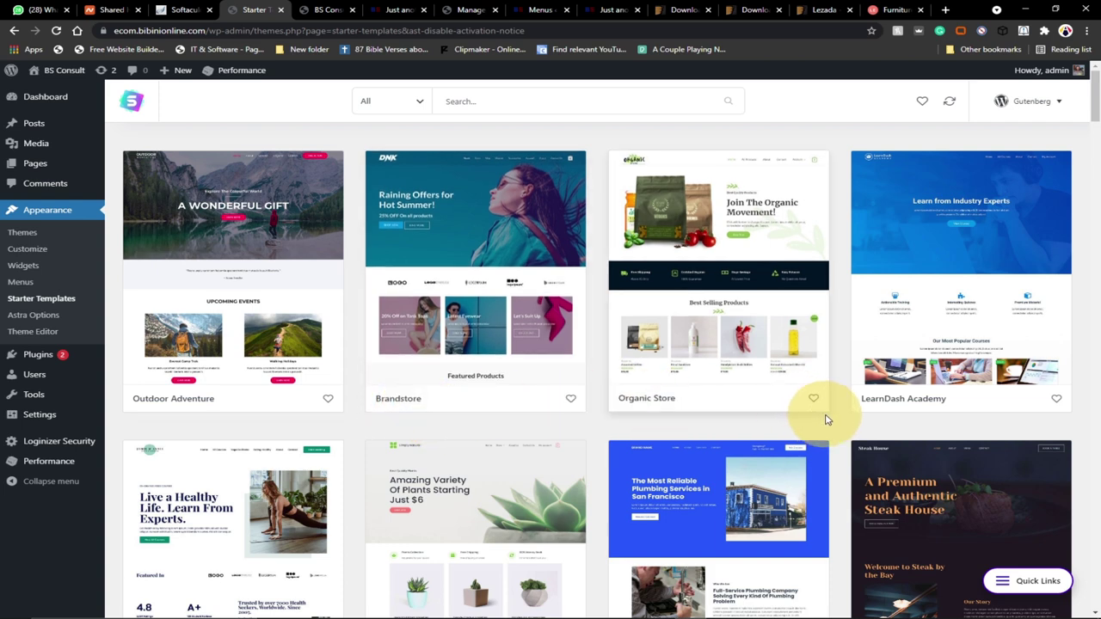
scroll(533, 437, down, 2)
scroll(532, 437, down, 4)
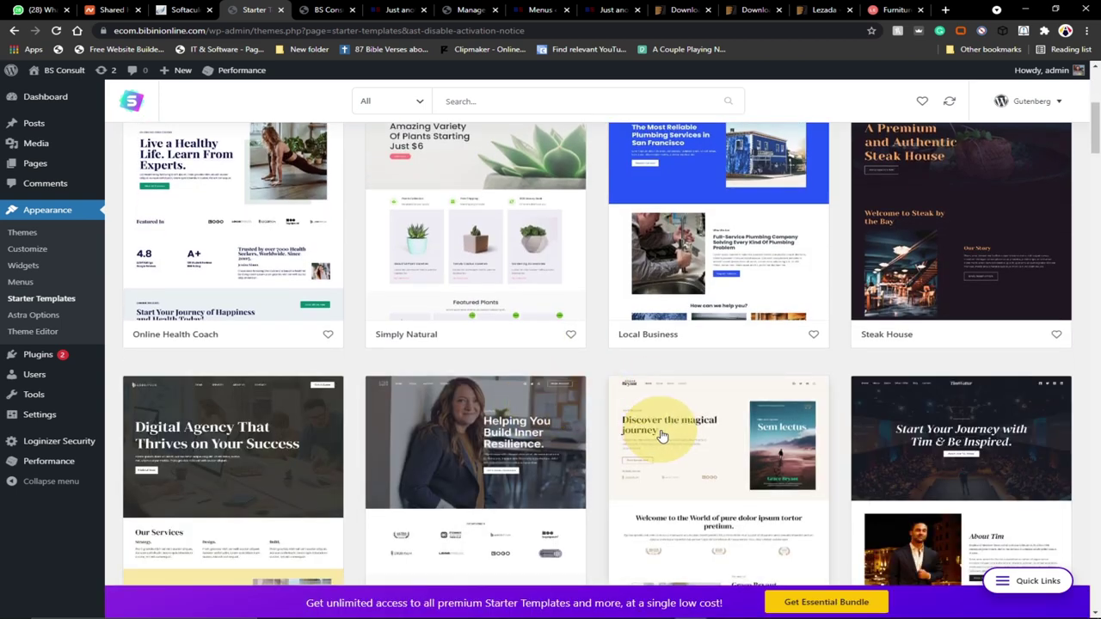
scroll(662, 436, down, 5)
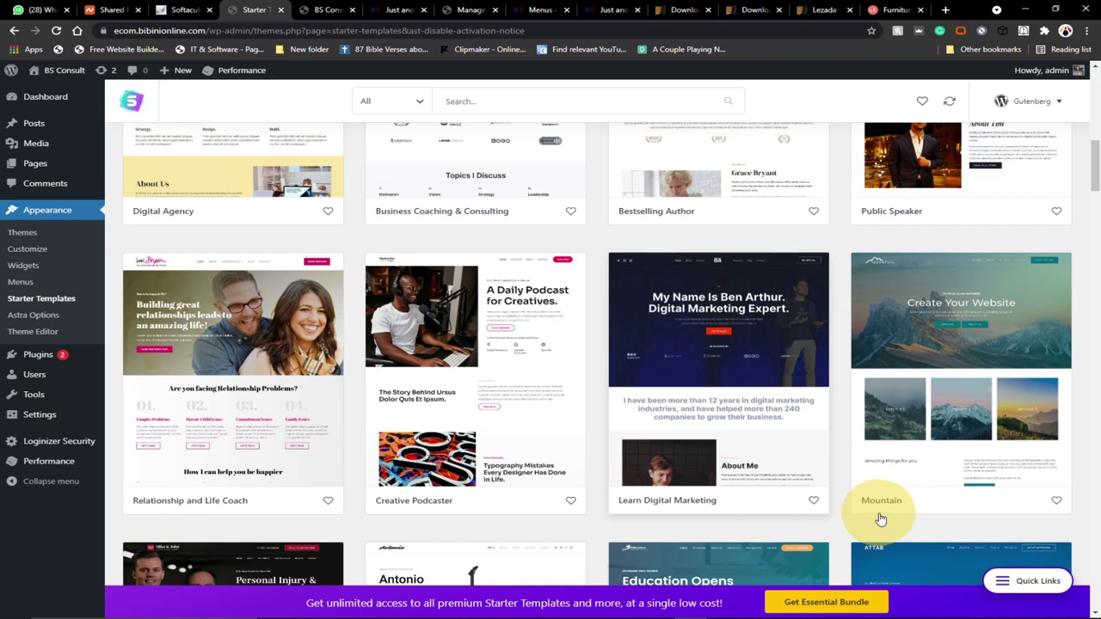
scroll(860, 494, down, 2)
scroll(490, 435, down, 7)
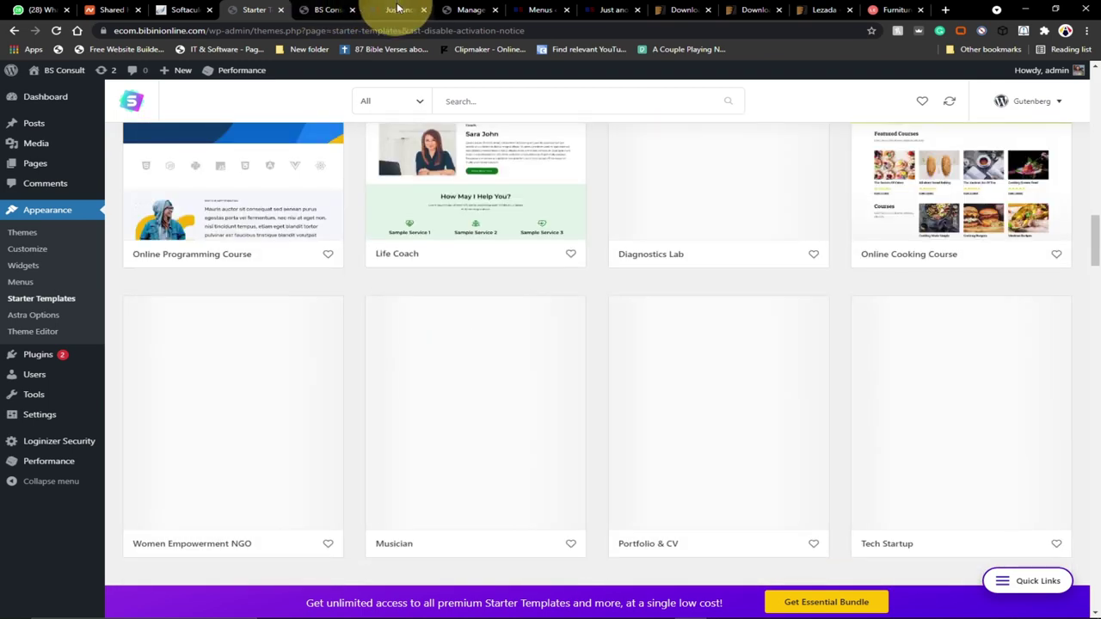
Recheck the reference BA Consult site, then return to the top of the templates gallery.
click(395, 10)
scroll(484, 314, up, 2)
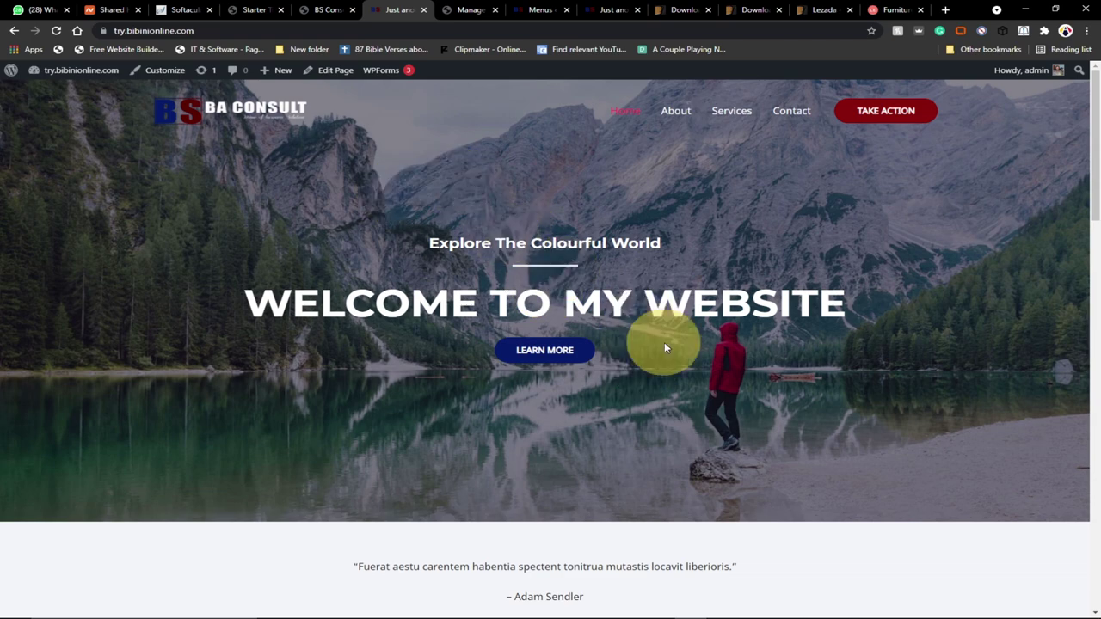
scroll(673, 360, down, 3)
click(327, 10)
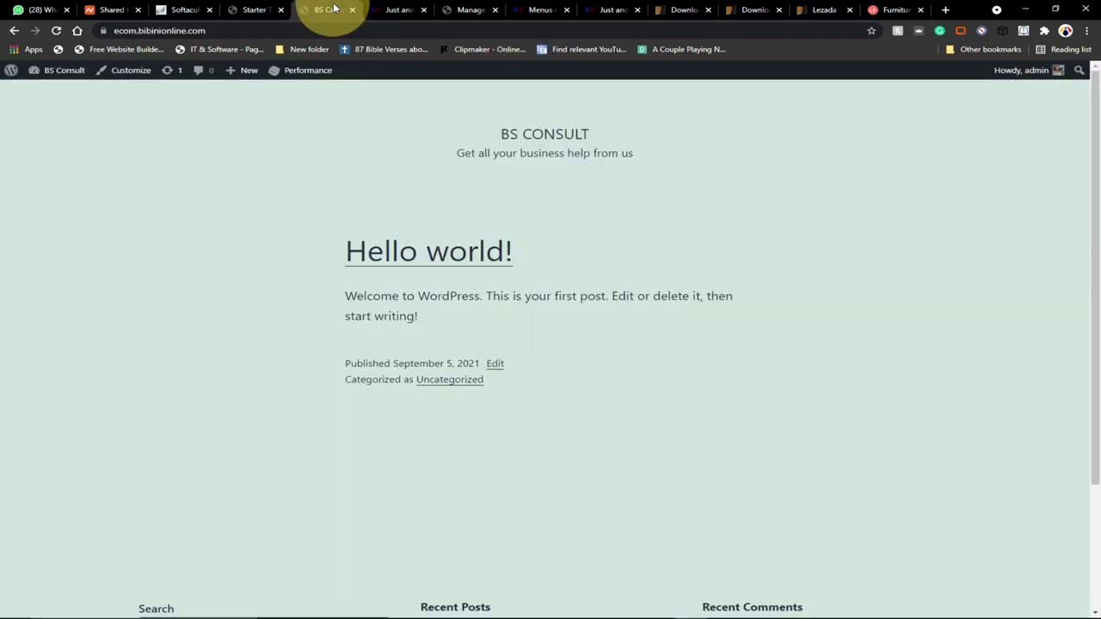
click(255, 10)
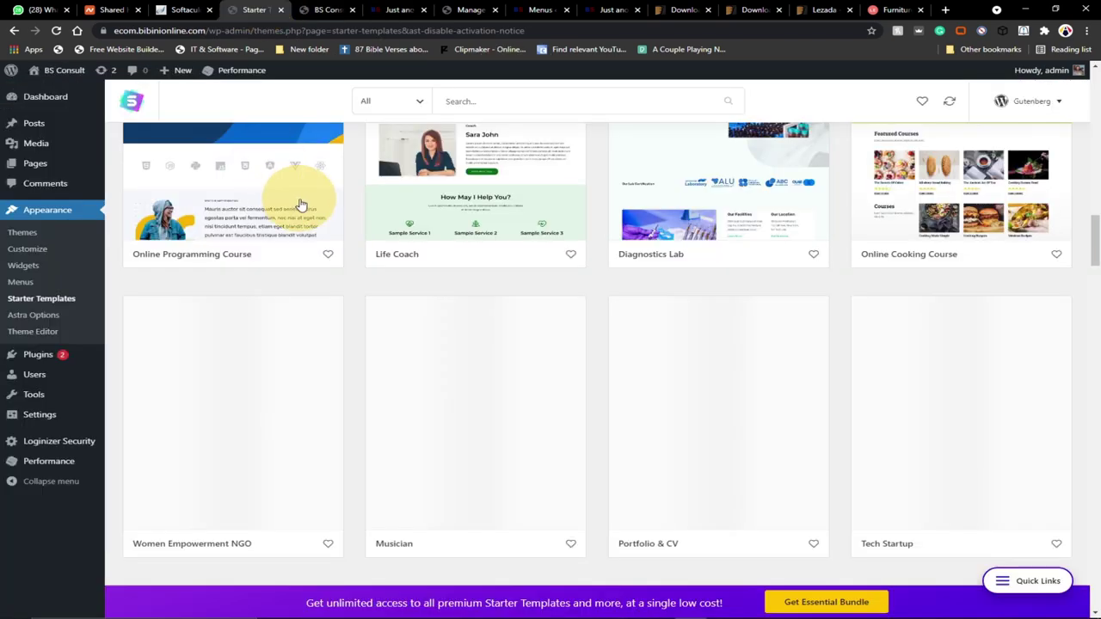
scroll(378, 245, up, 10)
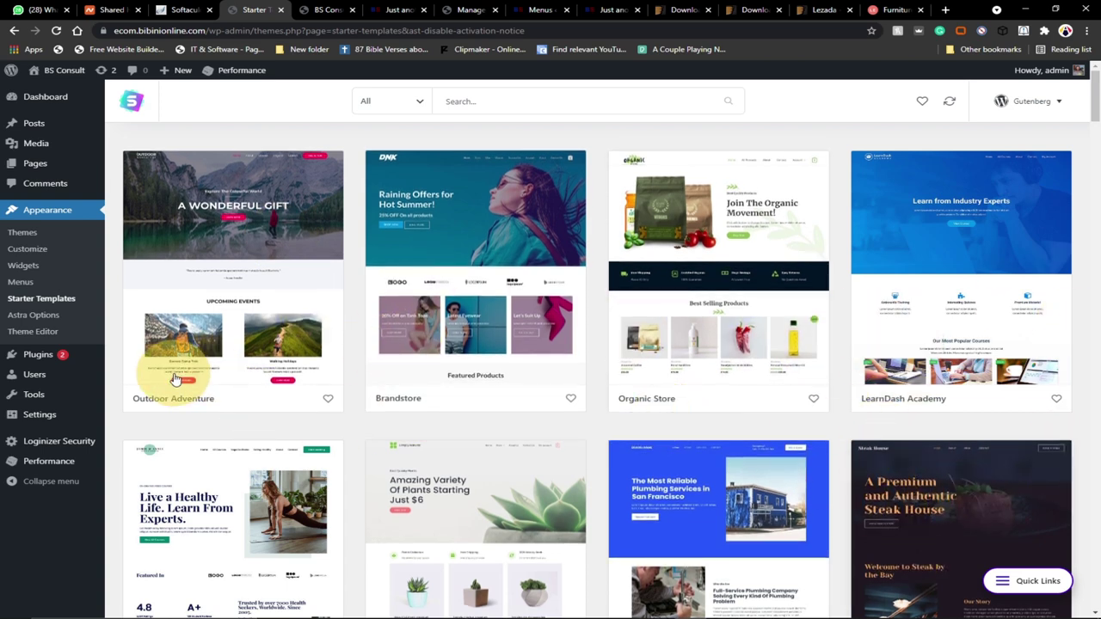
Preview Outdoor Adventure's About, Home, Projects and Contact pages, then import the complete site.
click(211, 276)
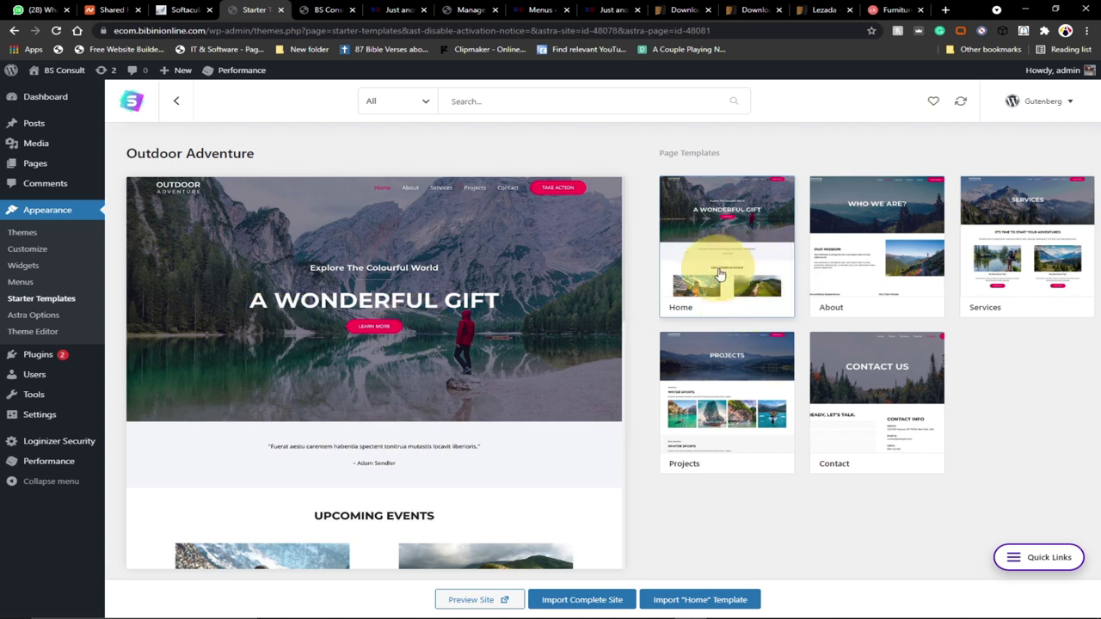
click(912, 258)
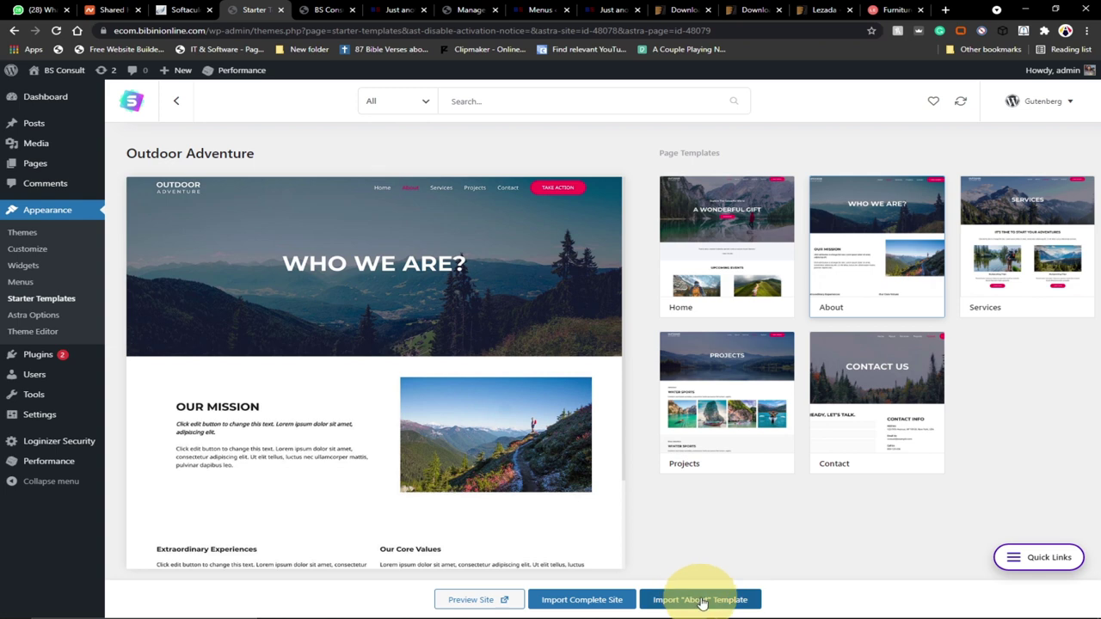
click(732, 258)
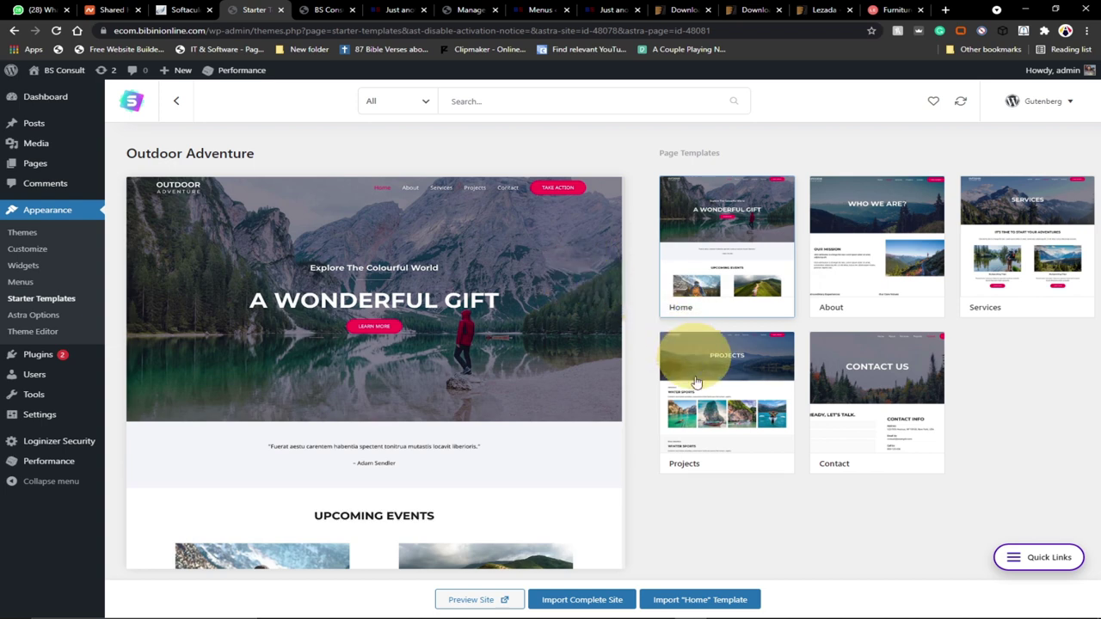
click(688, 378)
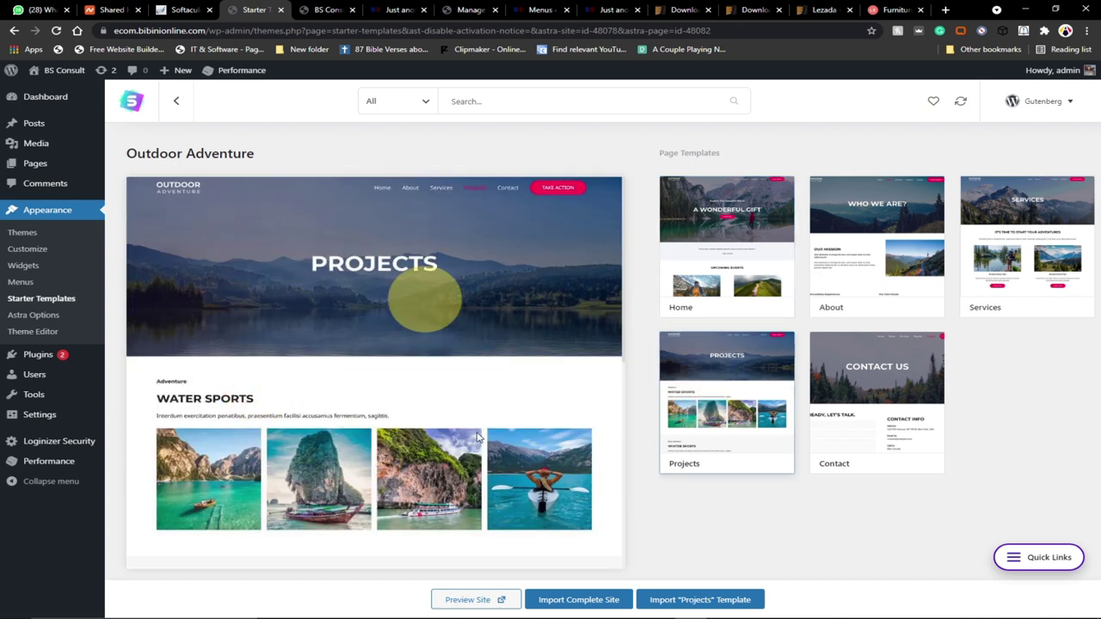
click(918, 428)
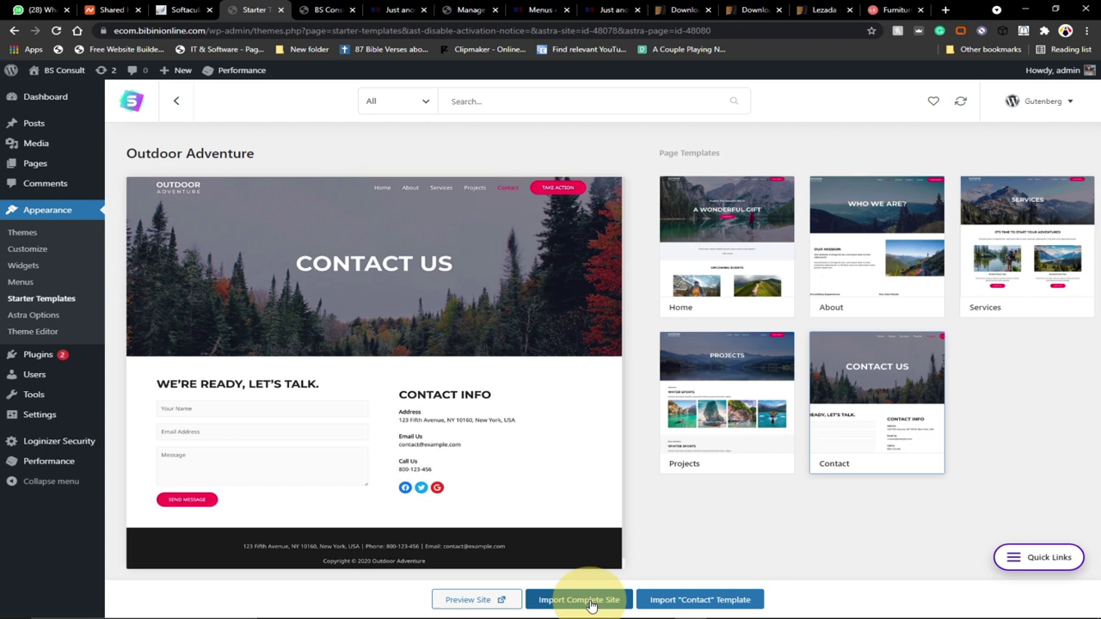
click(591, 607)
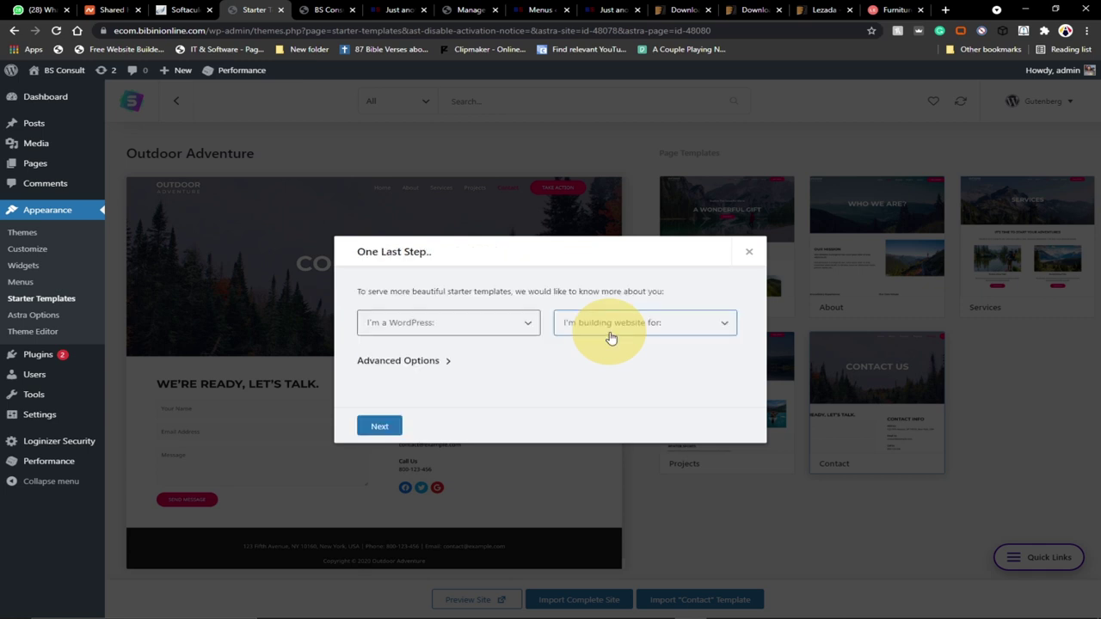
Answer the questionnaire: experience level Beginner, site for Myself/My company.
click(417, 323)
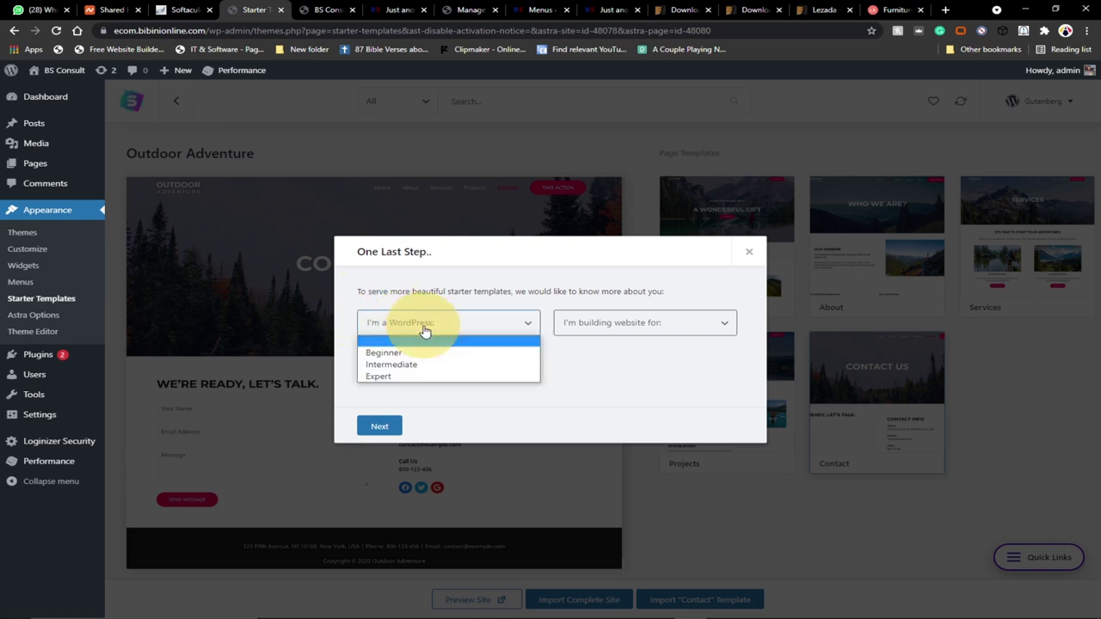
click(566, 379)
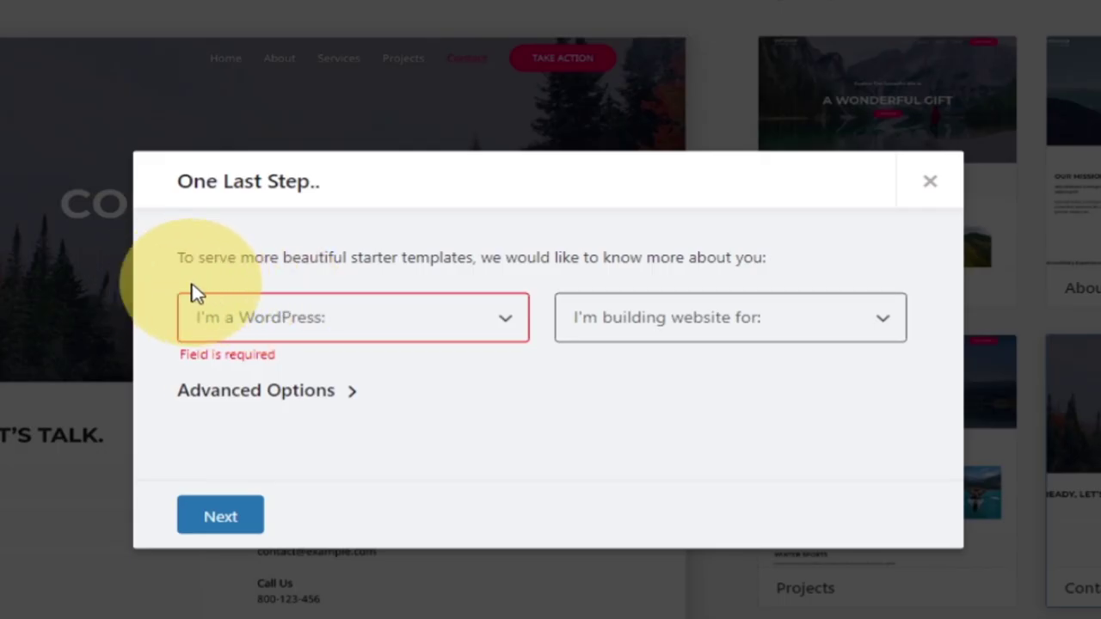
click(438, 327)
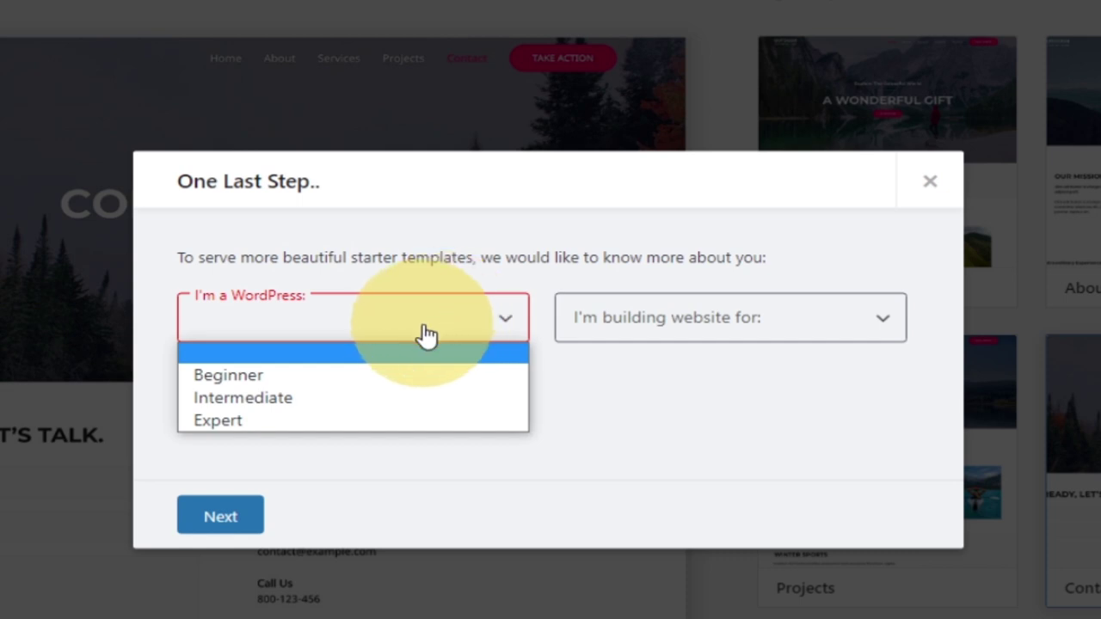
click(308, 377)
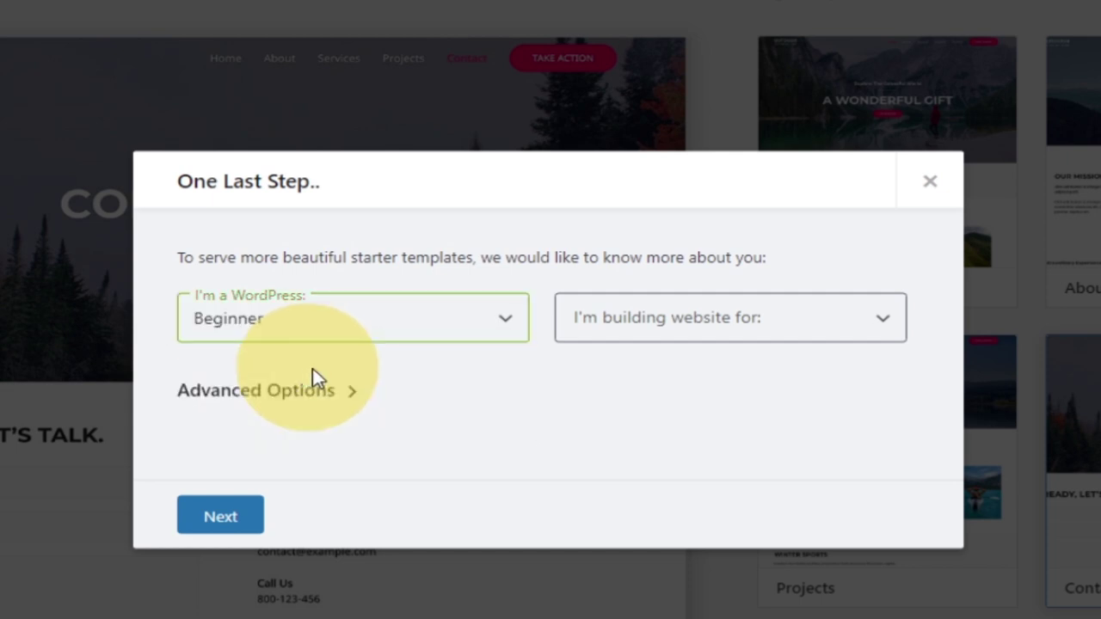
click(647, 342)
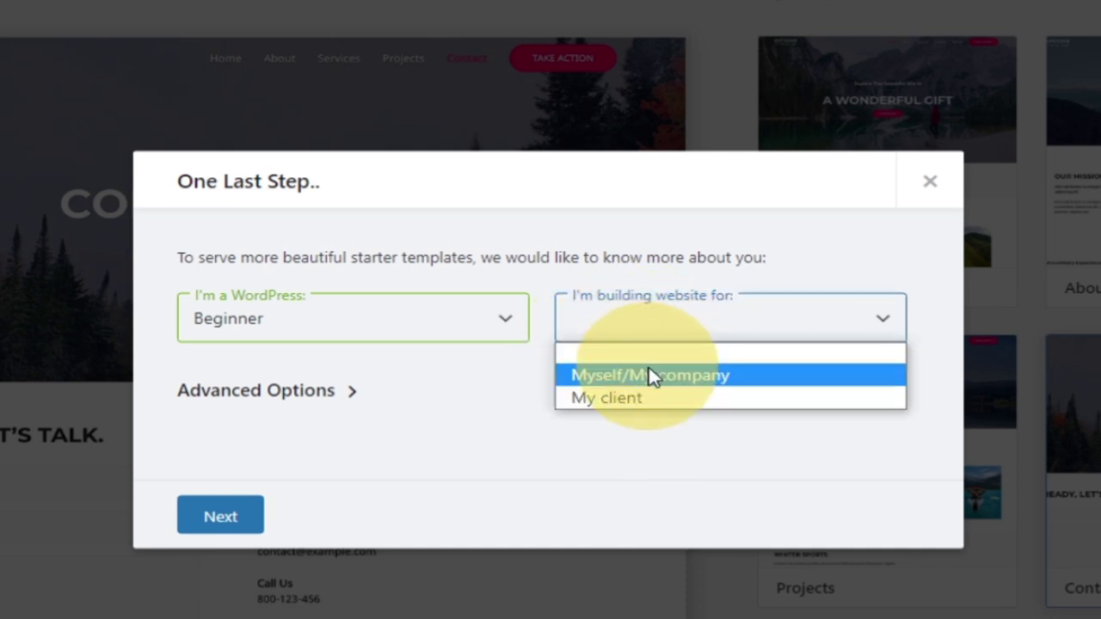
click(741, 379)
click(211, 521)
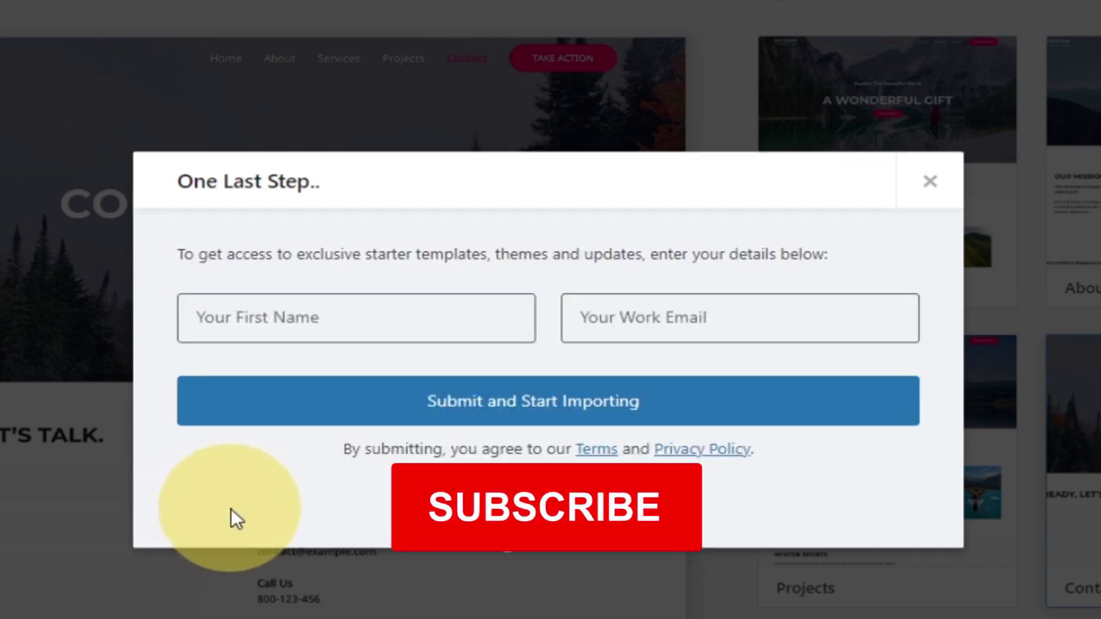
Fill in the first name and work e-mail from suggestions to finish the import.
click(228, 318)
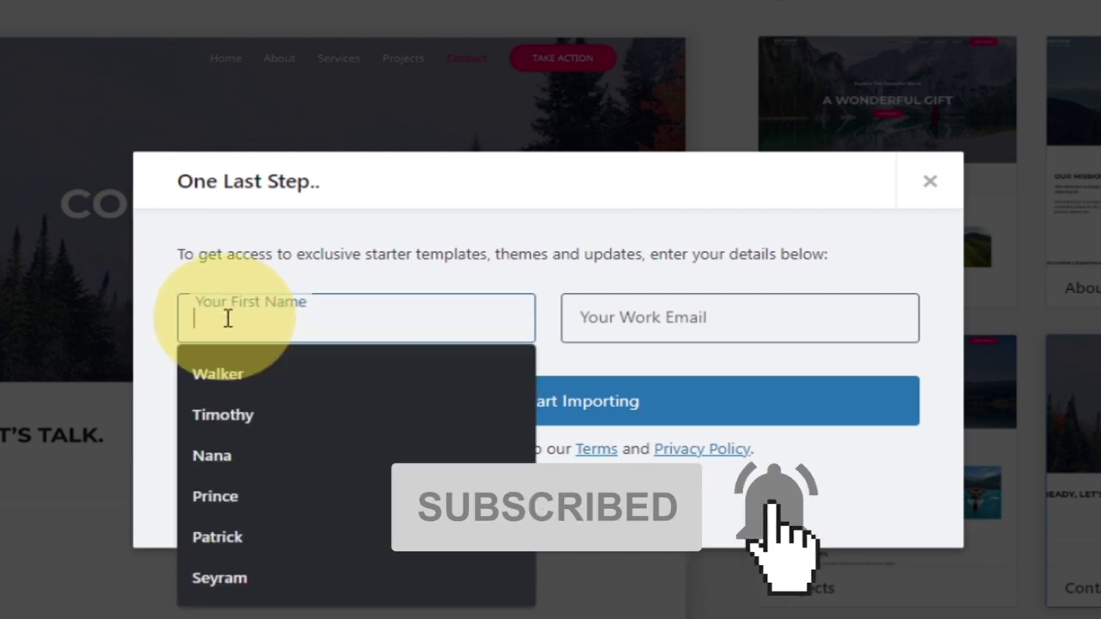
click(222, 371)
click(627, 319)
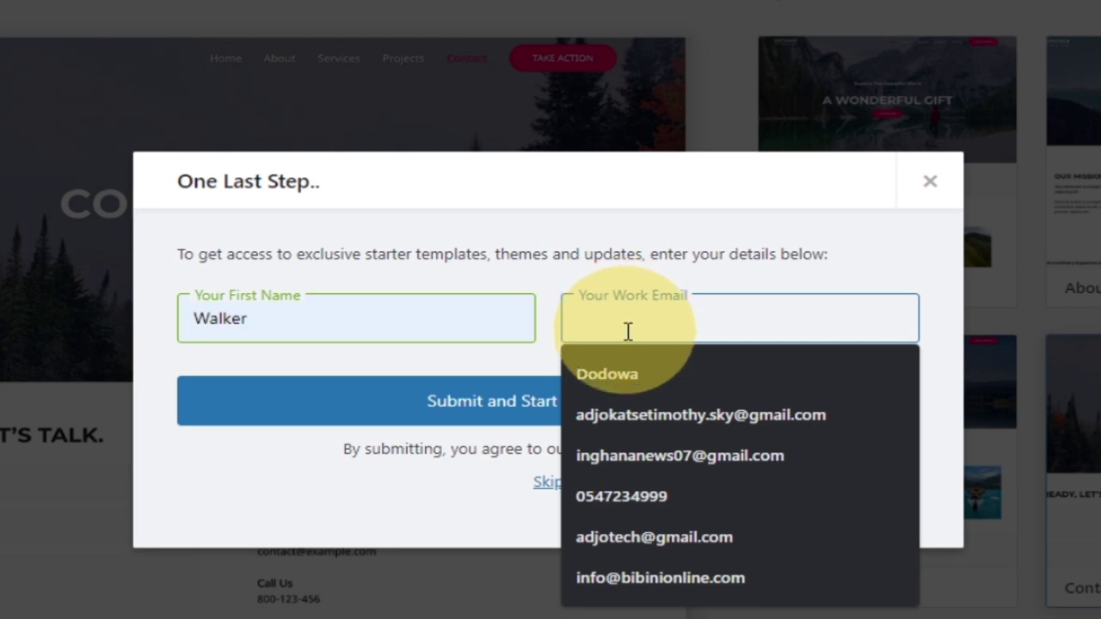
click(644, 417)
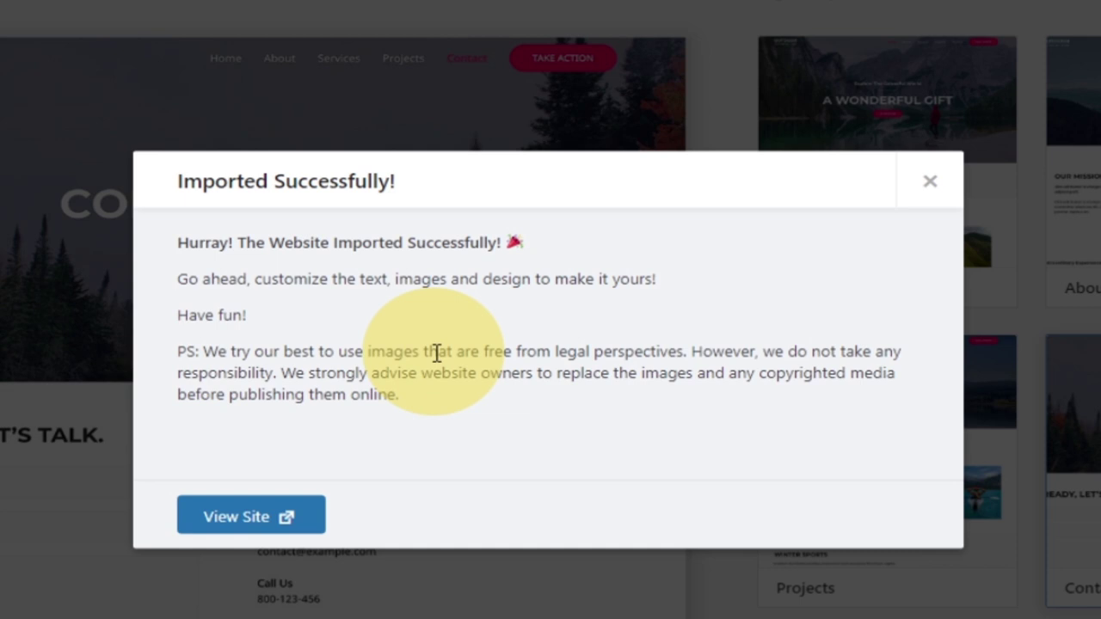
View the imported Outdoor Adventure site and scroll through its new homepage.
click(230, 520)
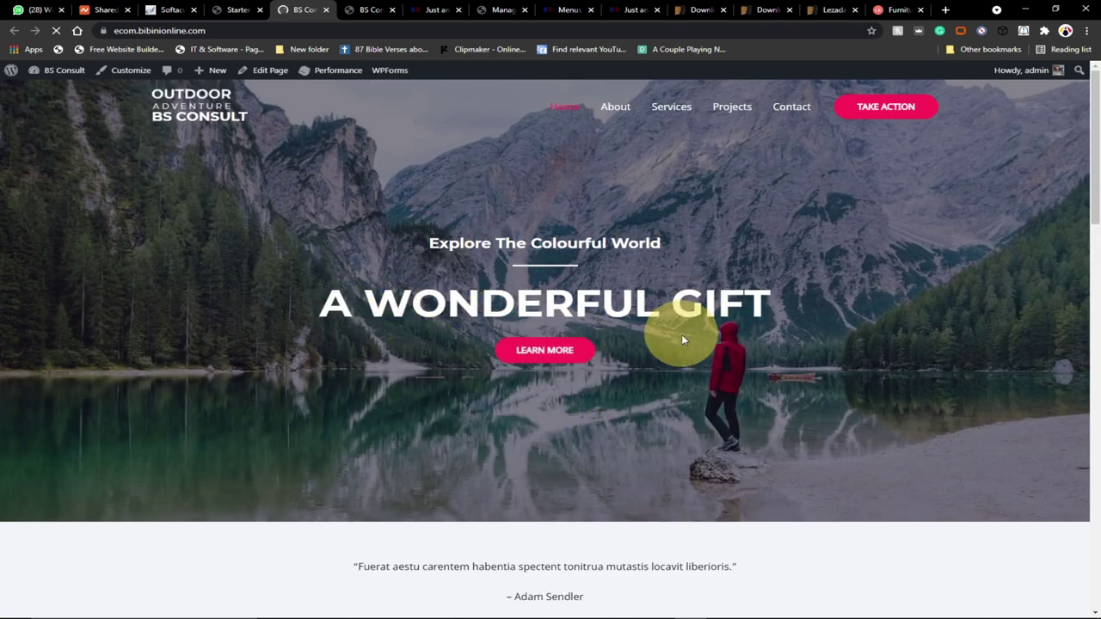
scroll(677, 341, down, 8)
scroll(679, 354, down, 7)
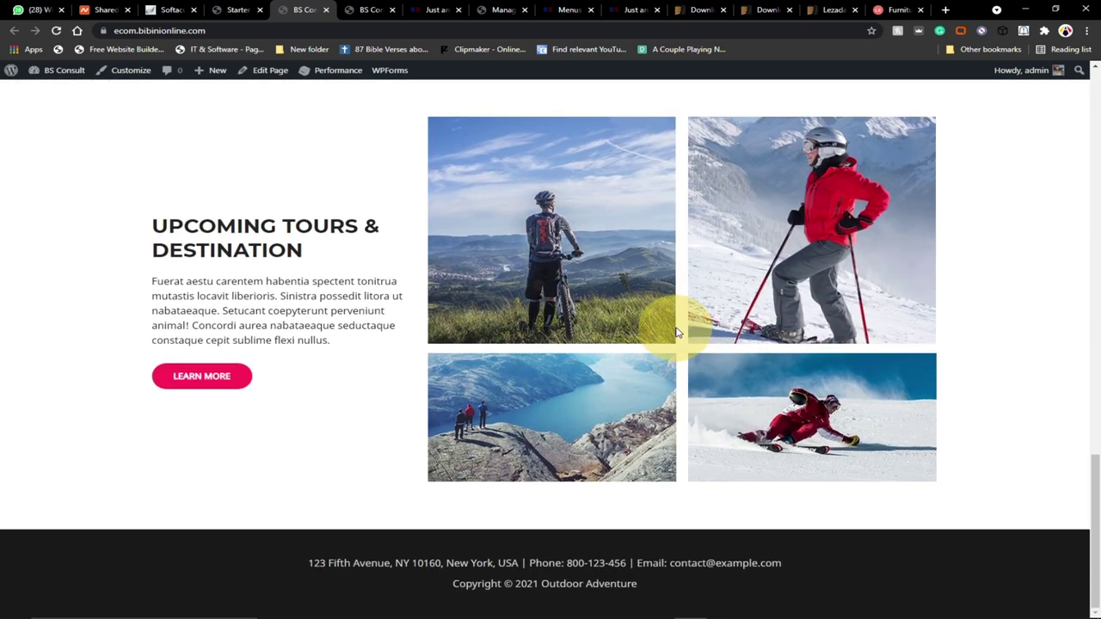
scroll(781, 327, up, 20)
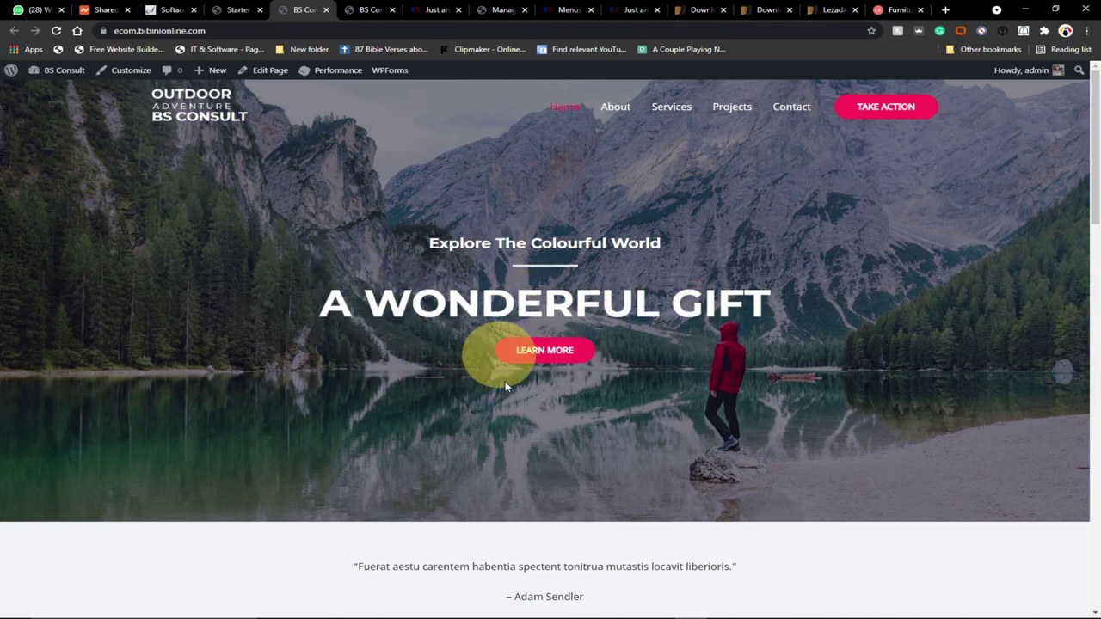
scroll(553, 425, down, 2)
scroll(533, 370, down, 2)
scroll(637, 438, down, 5)
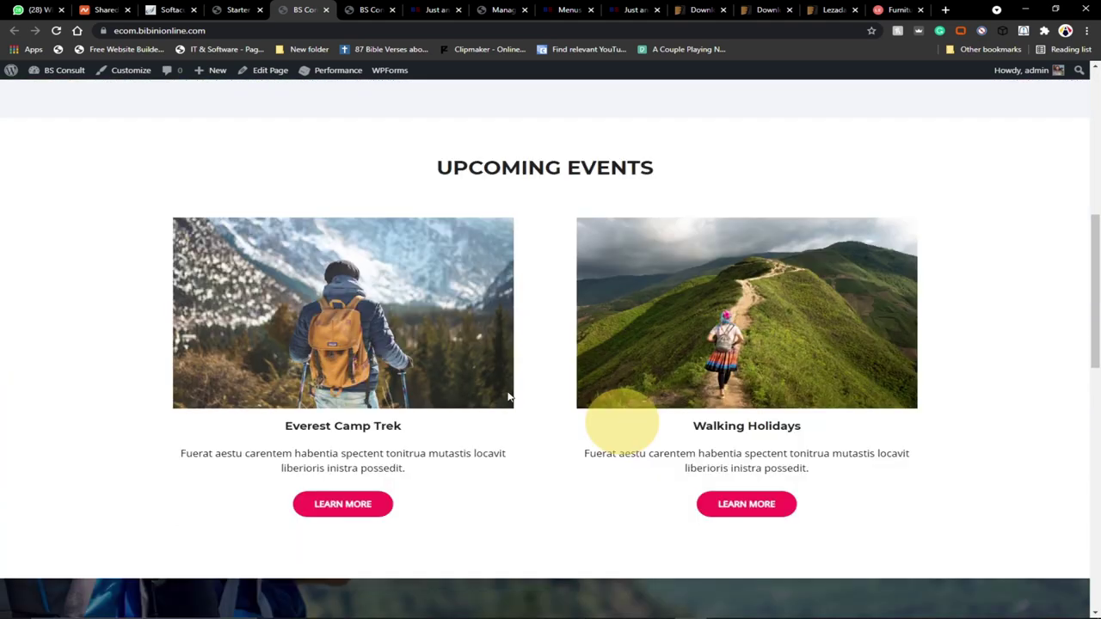
scroll(671, 353, down, 3)
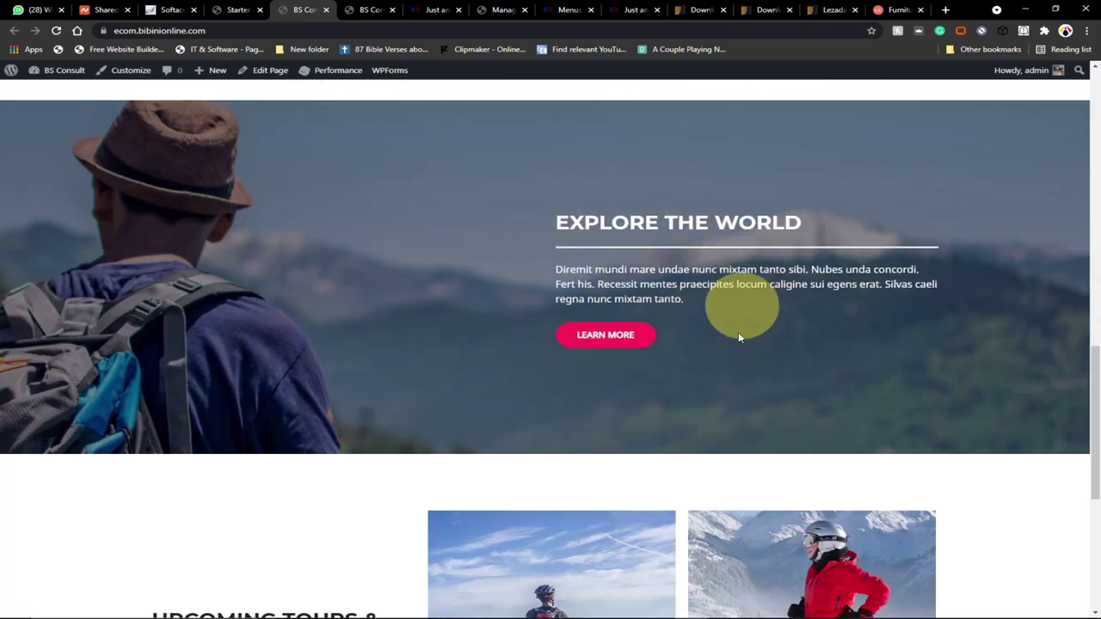
scroll(600, 365, down, 1)
scroll(600, 365, down, 3)
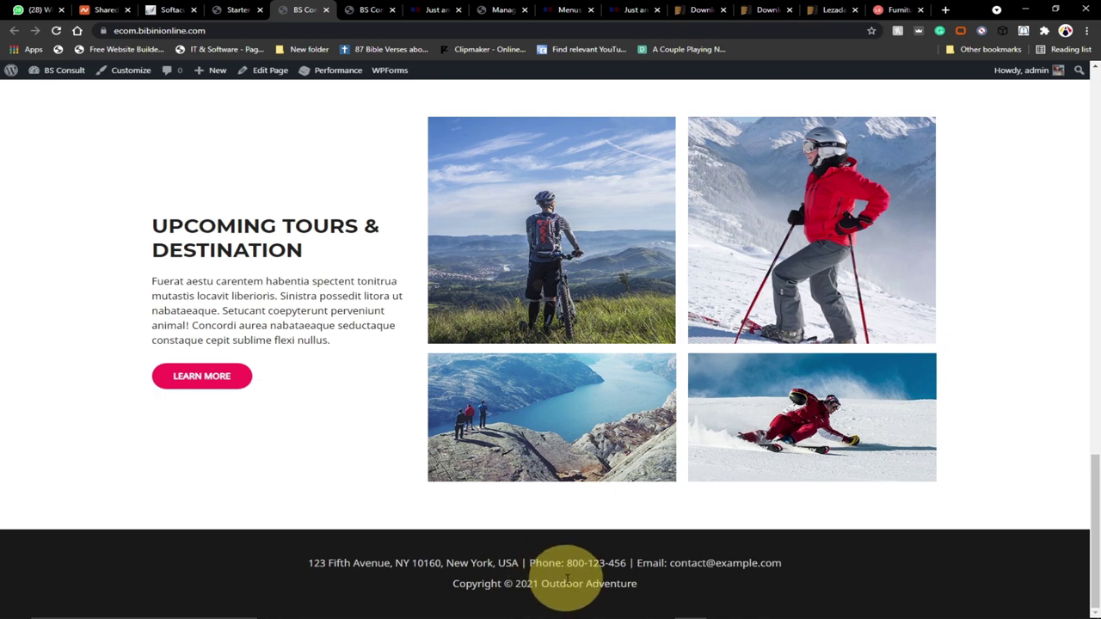
scroll(487, 450, up, 10)
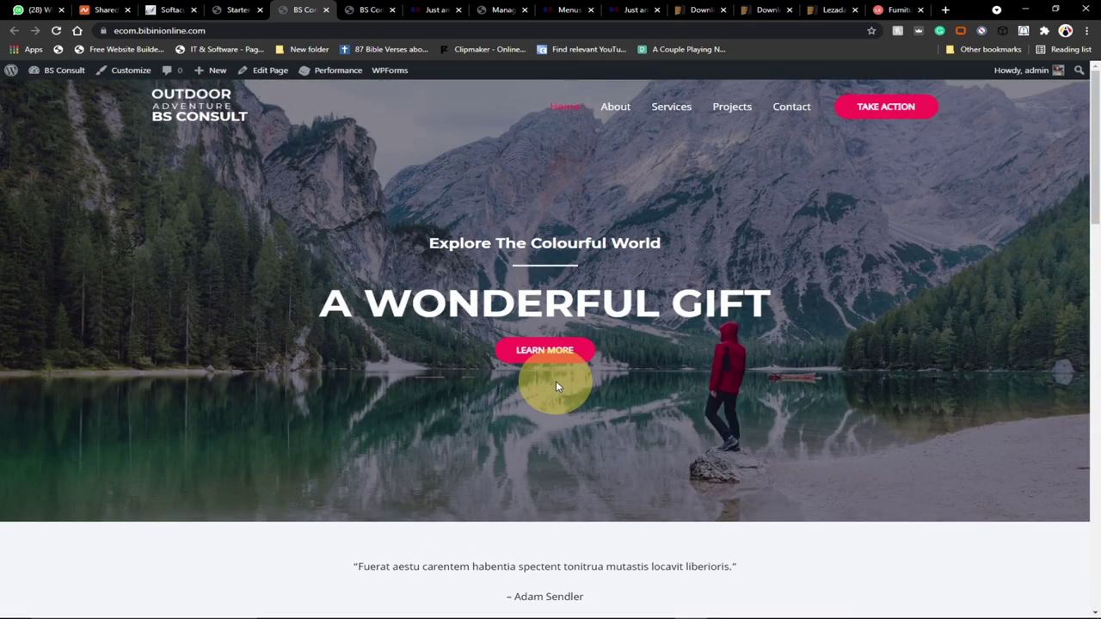
Reload the other BS Consult tab so it shows the new template.
click(241, 19)
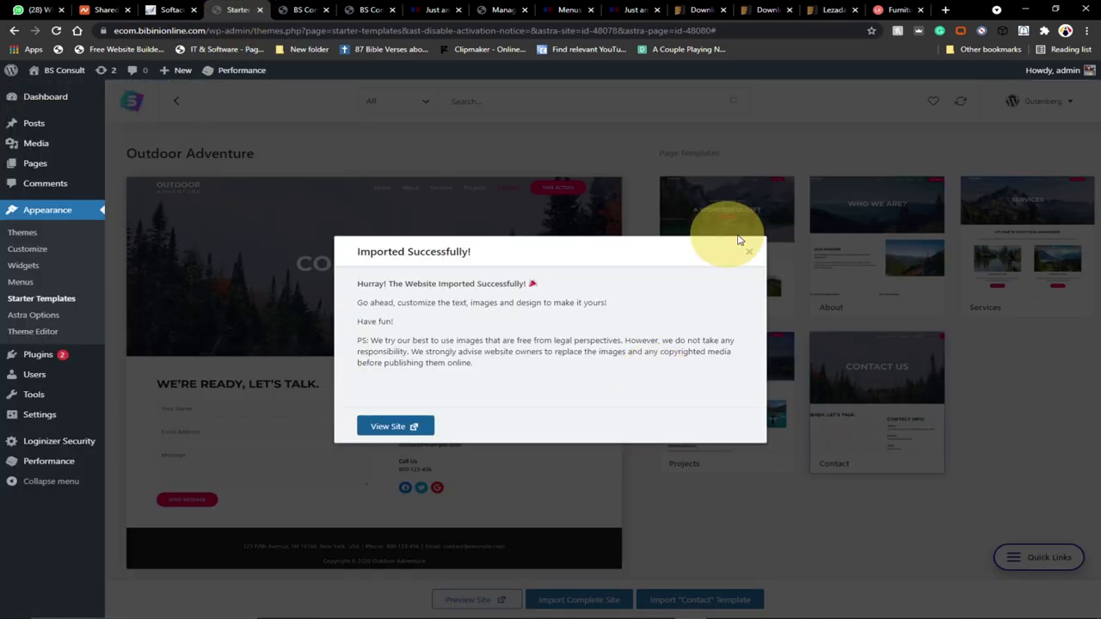
click(297, 10)
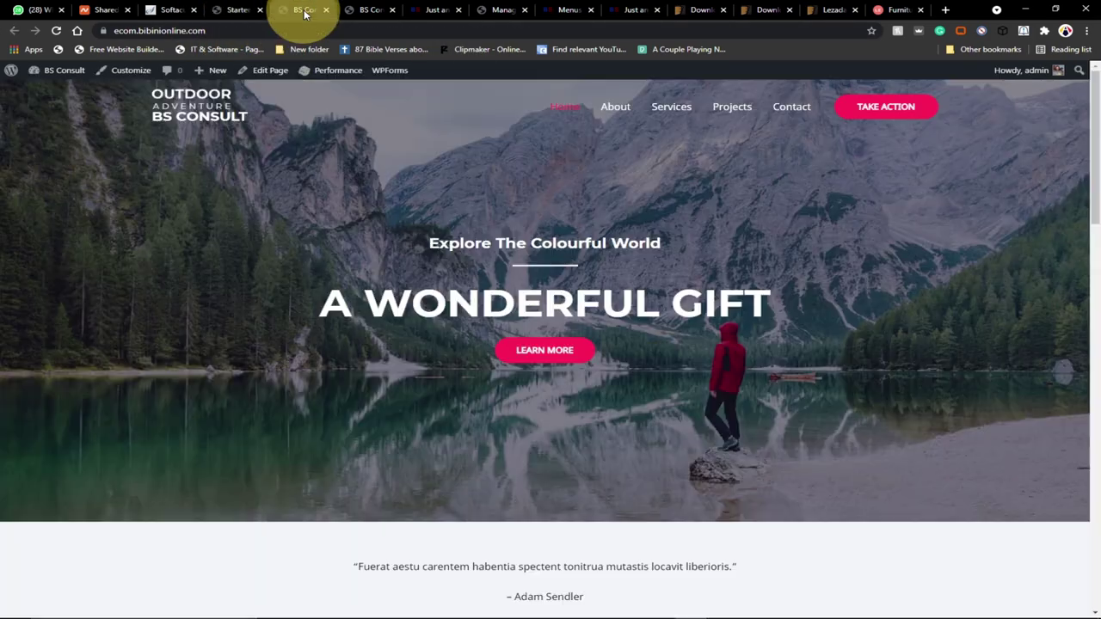
click(363, 10)
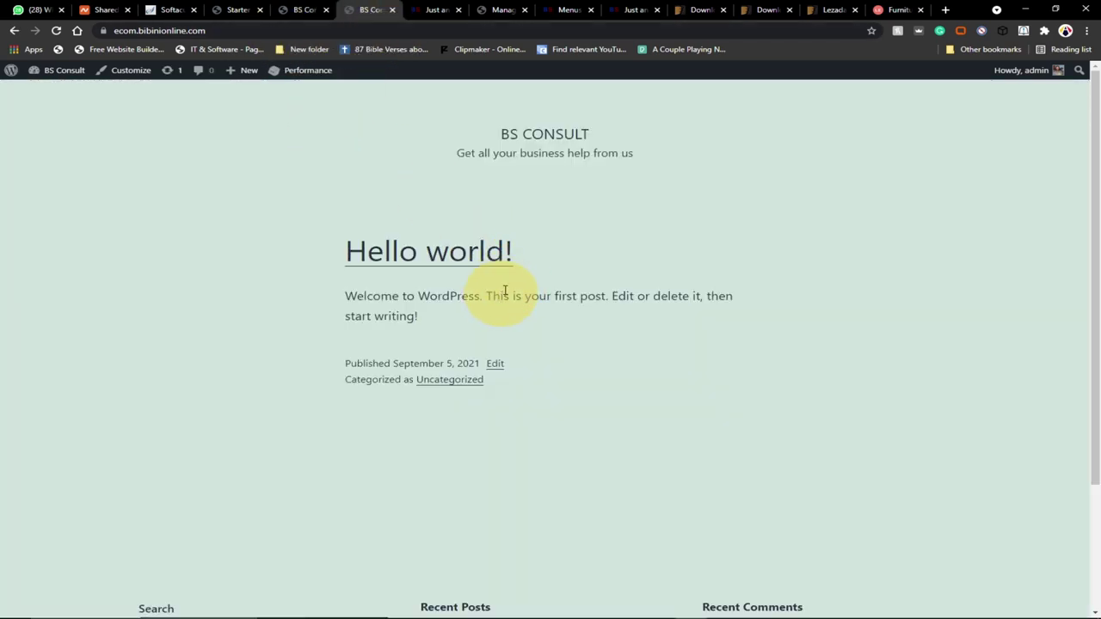
click(58, 31)
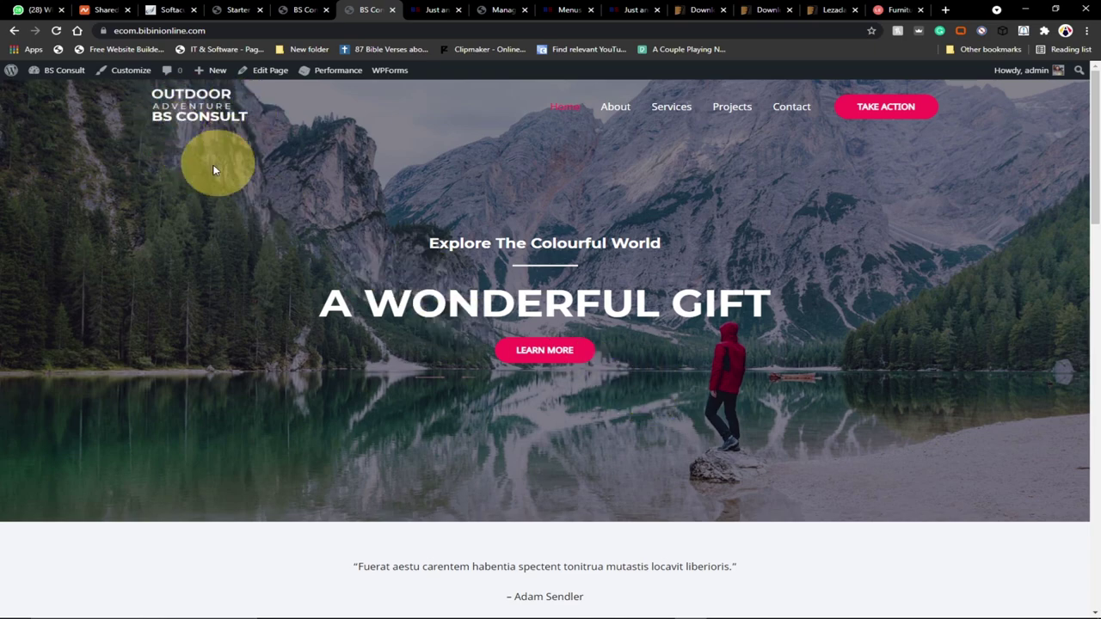
scroll(467, 327, down, 10)
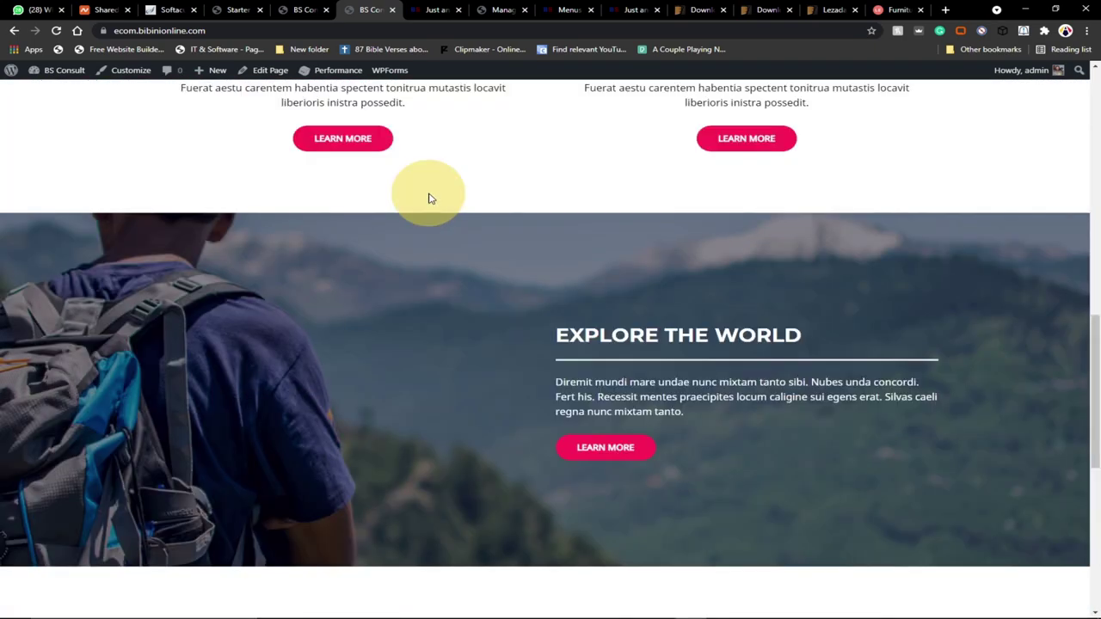
Compare the reference site with the BS Consult homepage, then go back to Starter Templates.
scroll(430, 189, up, 4)
click(435, 10)
scroll(578, 294, up, 3)
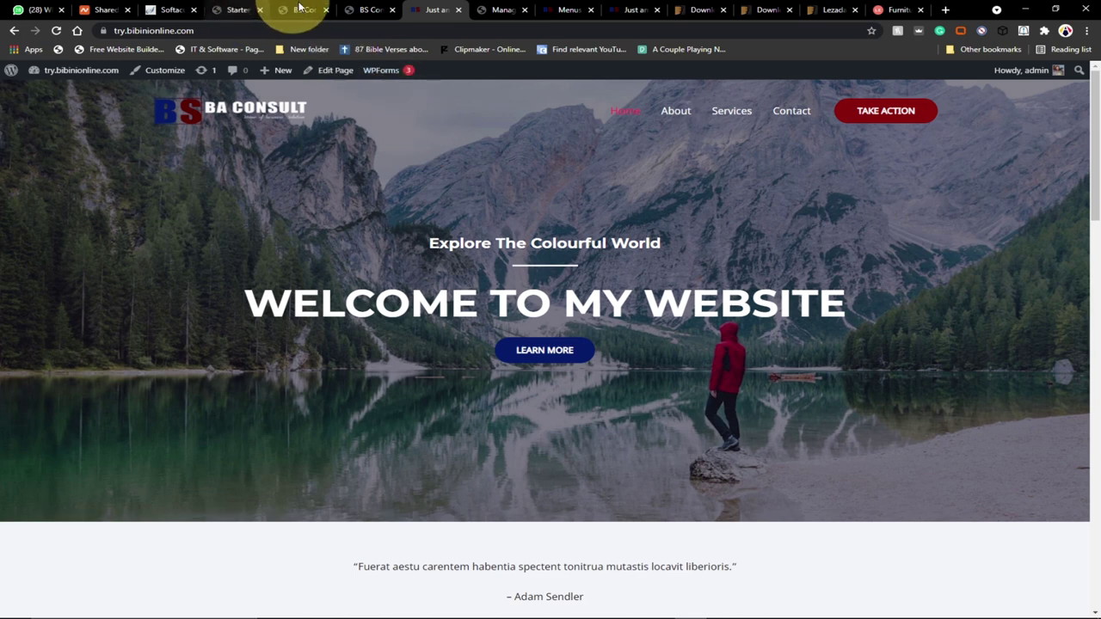
click(342, 9)
click(301, 10)
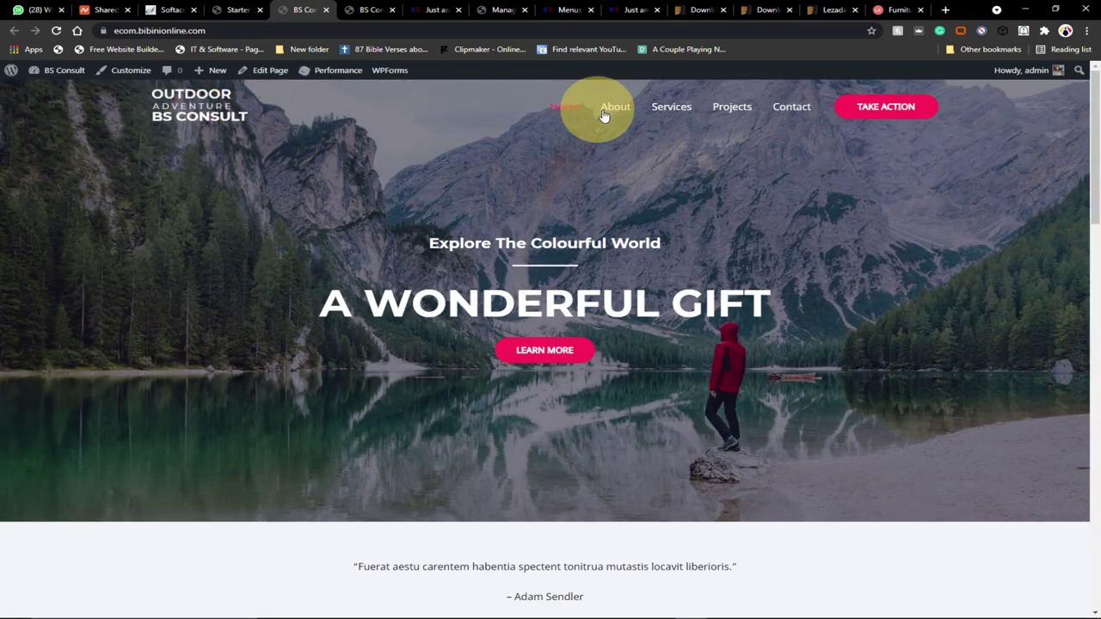
click(230, 9)
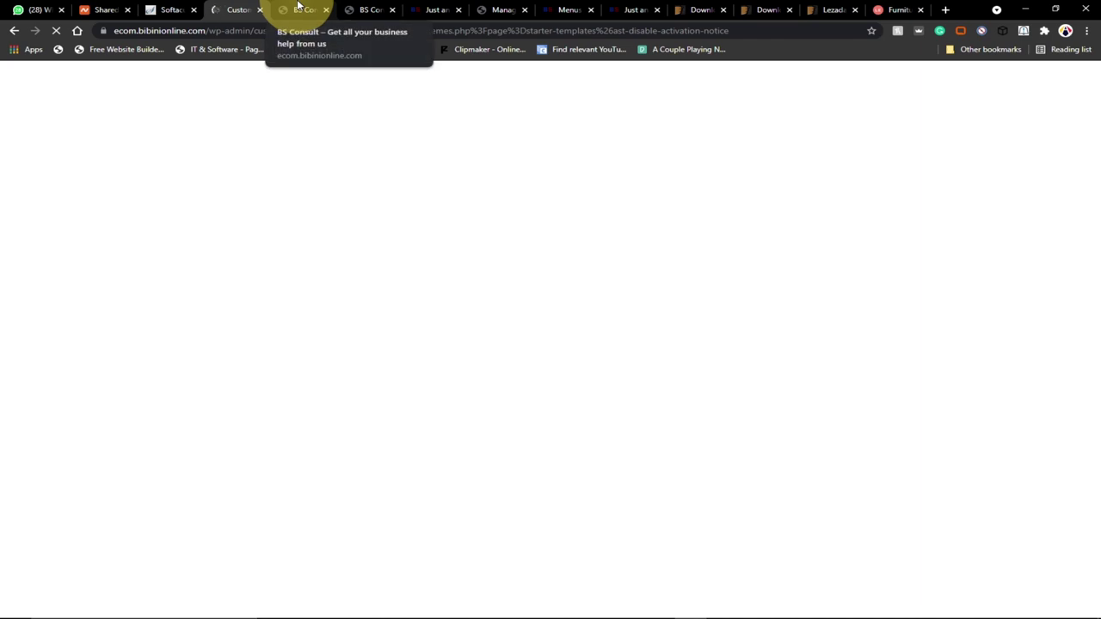
Open the Customizer's Global > Colors settings and bring up the logo in Photoshop.
click(297, 6)
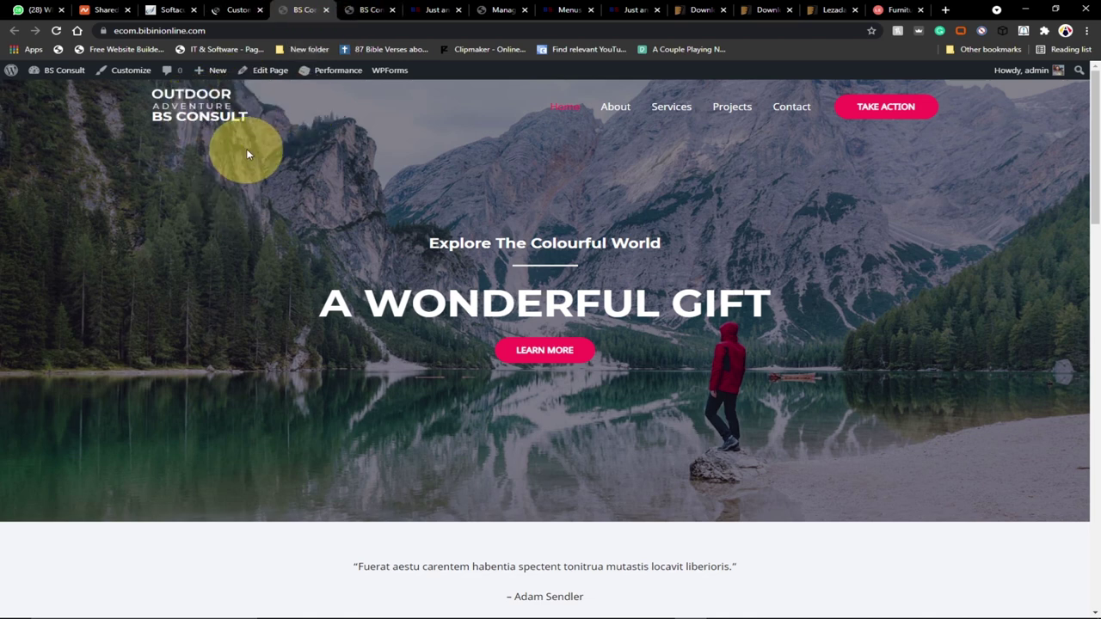
click(230, 10)
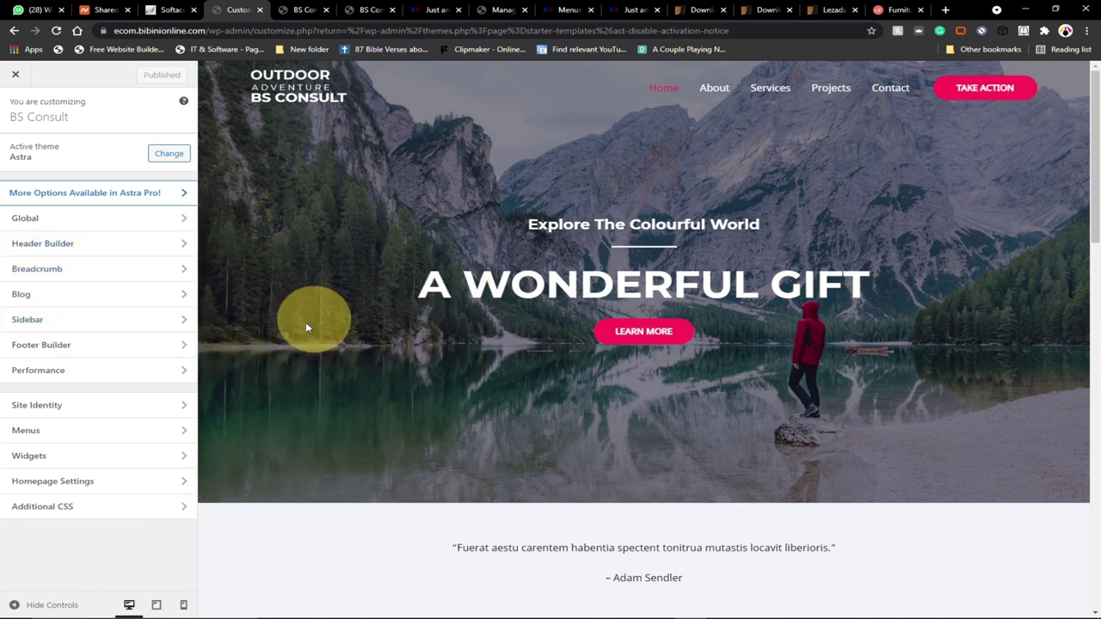
click(67, 220)
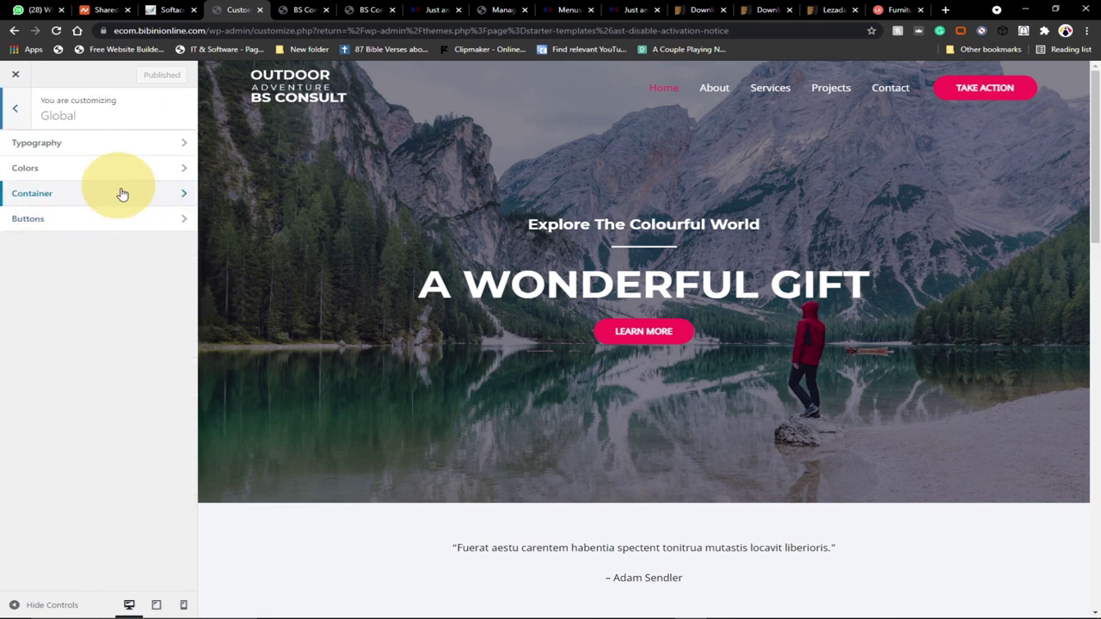
click(164, 170)
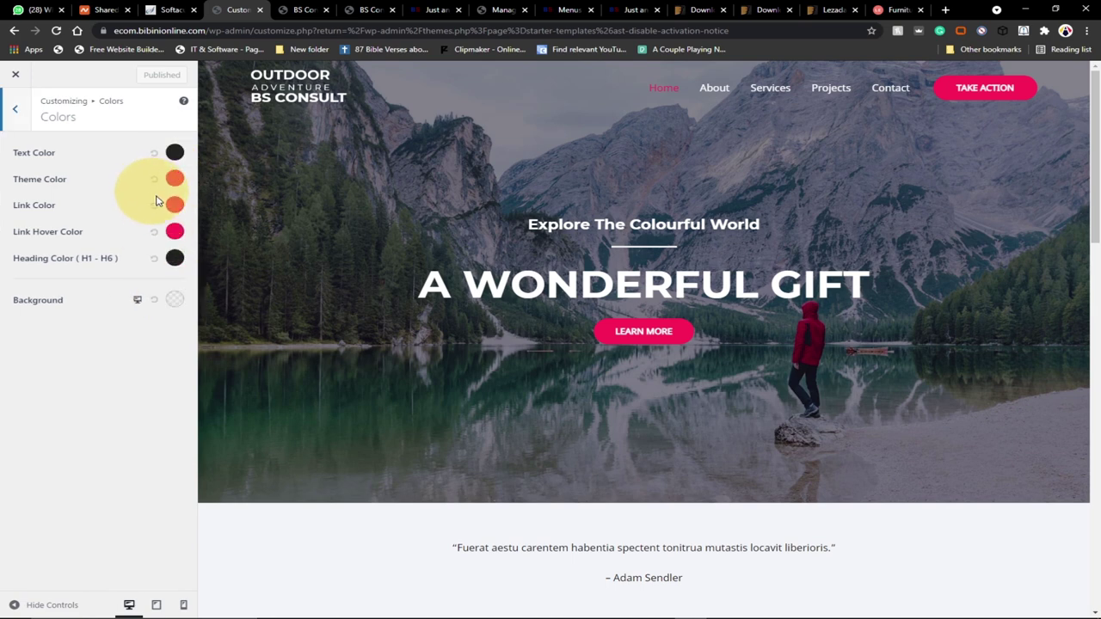
click(154, 204)
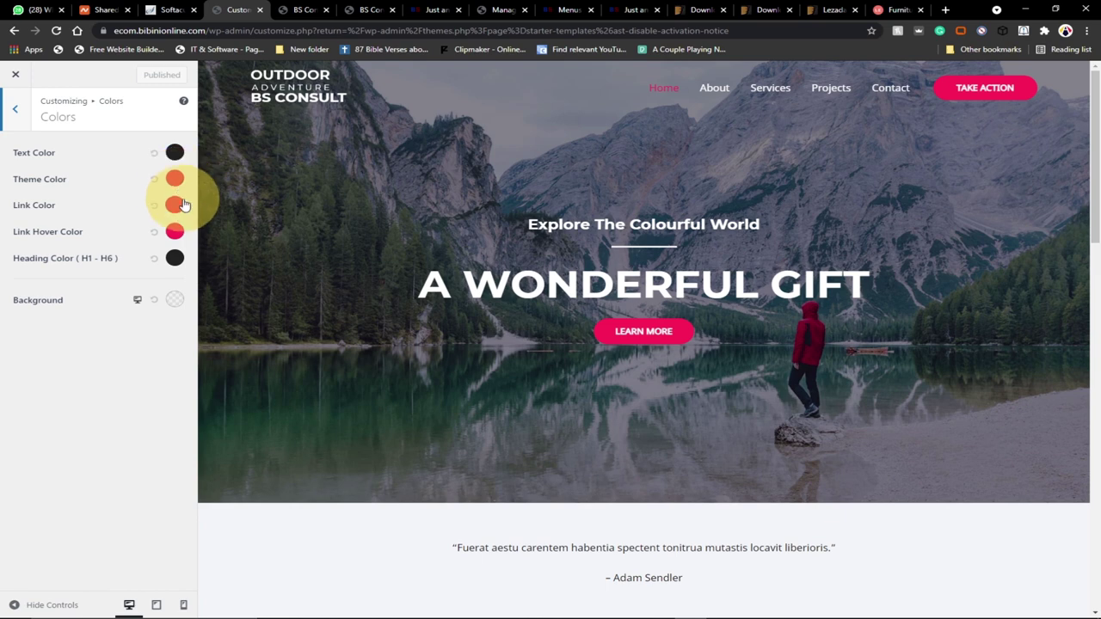
click(499, 608)
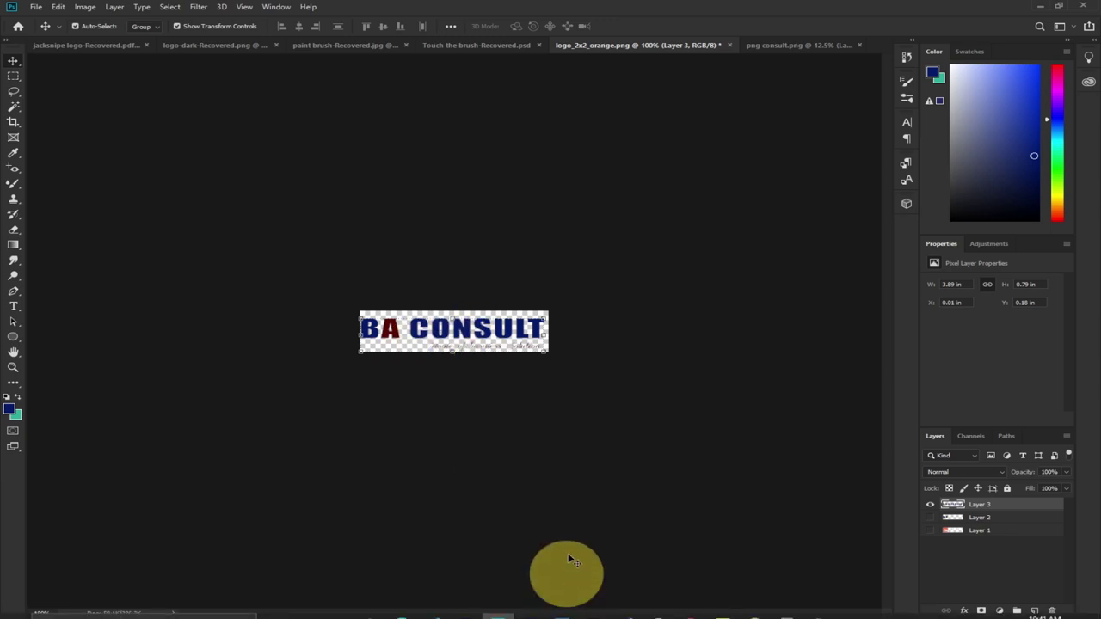
Shift the Customizer's Theme Color from deep maroon to a slightly brighter navy blue.
mouse_move(560, 605)
click(689, 607)
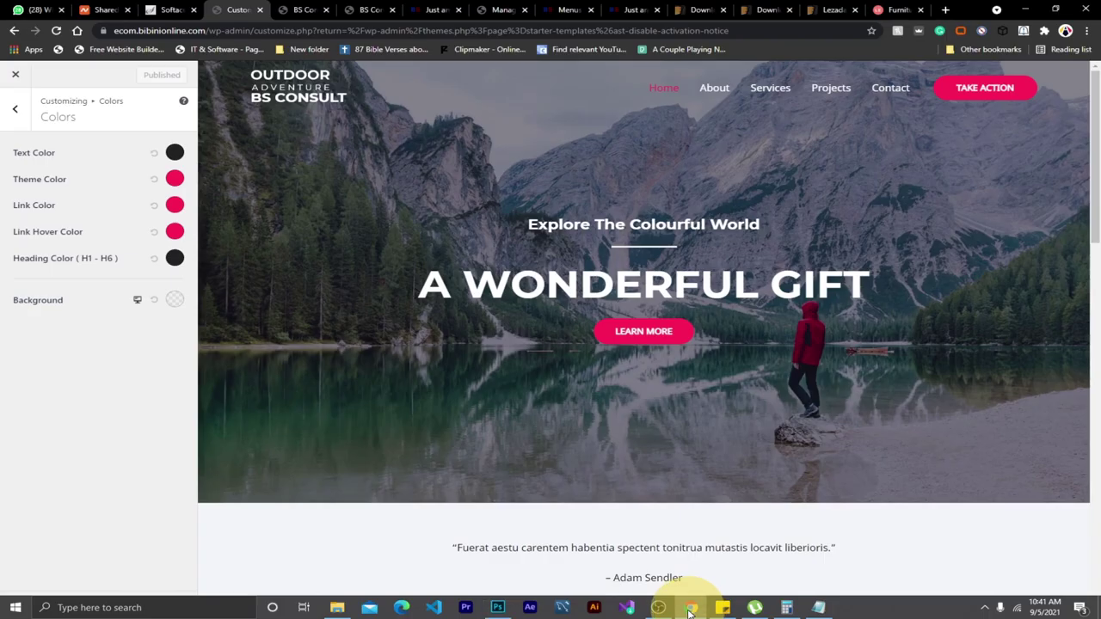
click(176, 181)
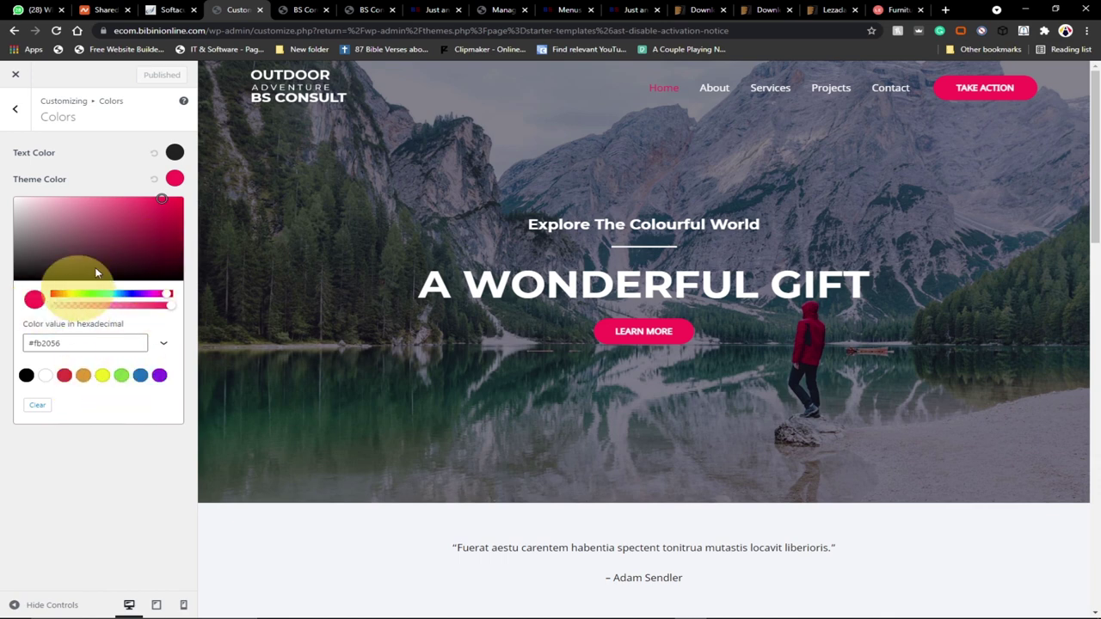
mouse_move(166, 199)
mouse_down()
mouse_move(147, 246)
mouse_move(164, 251)
mouse_up()
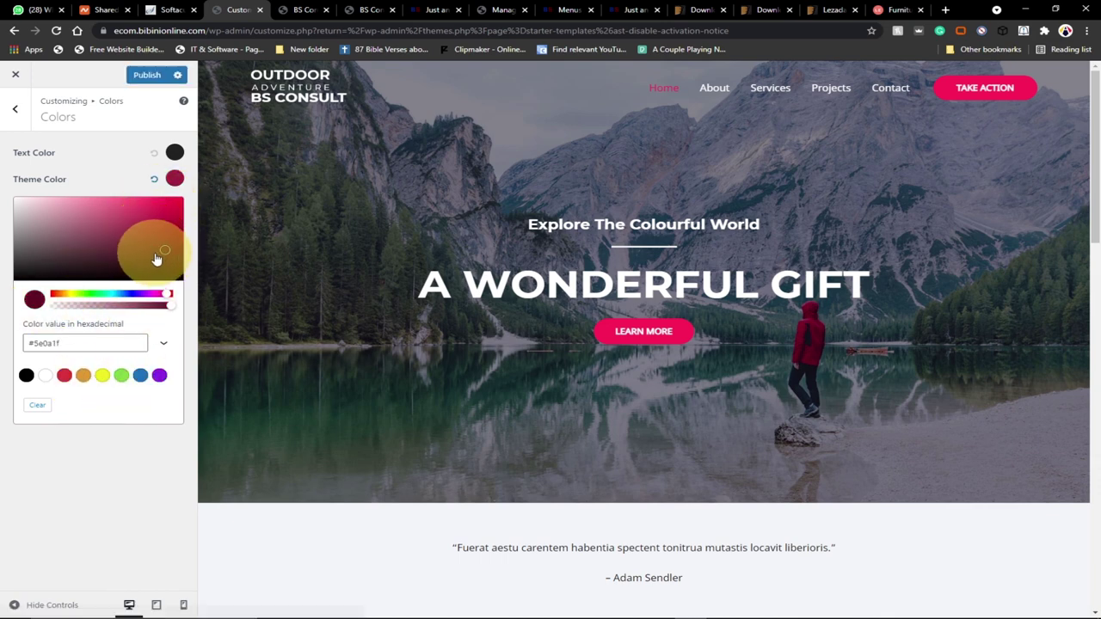
drag(167, 294, 131, 294)
click(156, 256)
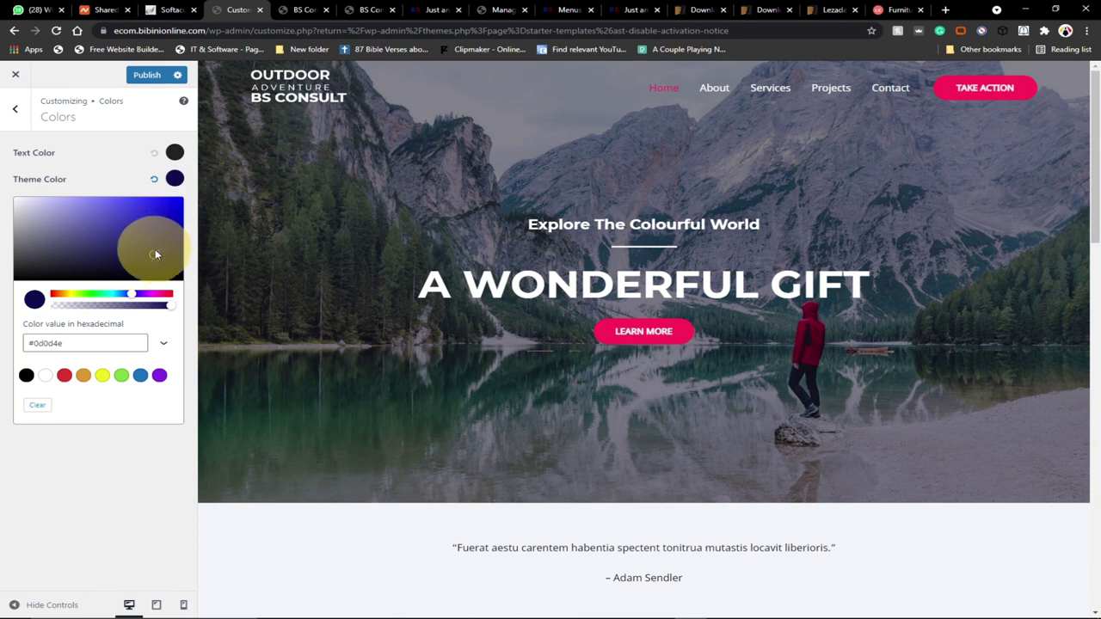
click(168, 239)
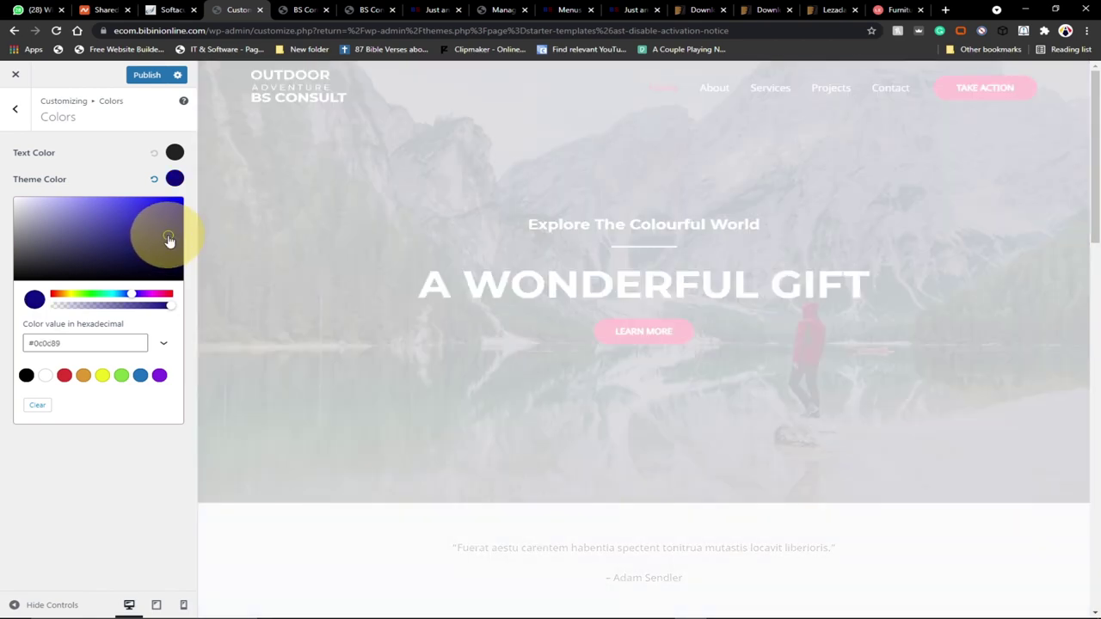
click(496, 608)
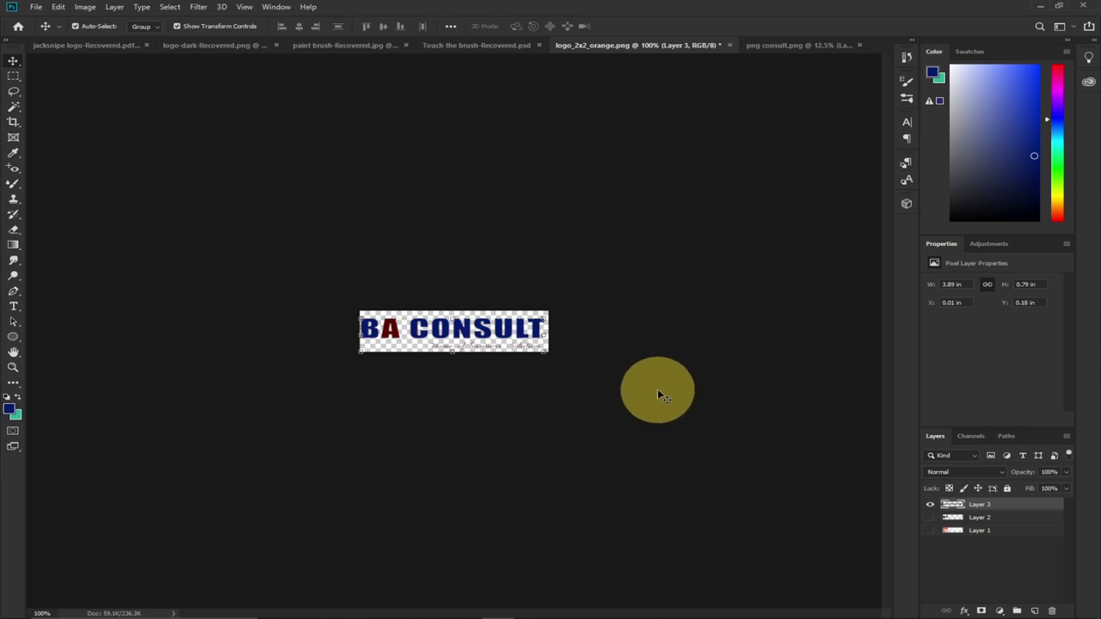
Read the logo's navy foreground colour, hex 061b6a, in Photoshop's Color Picker, then return to the Customizer.
click(9, 414)
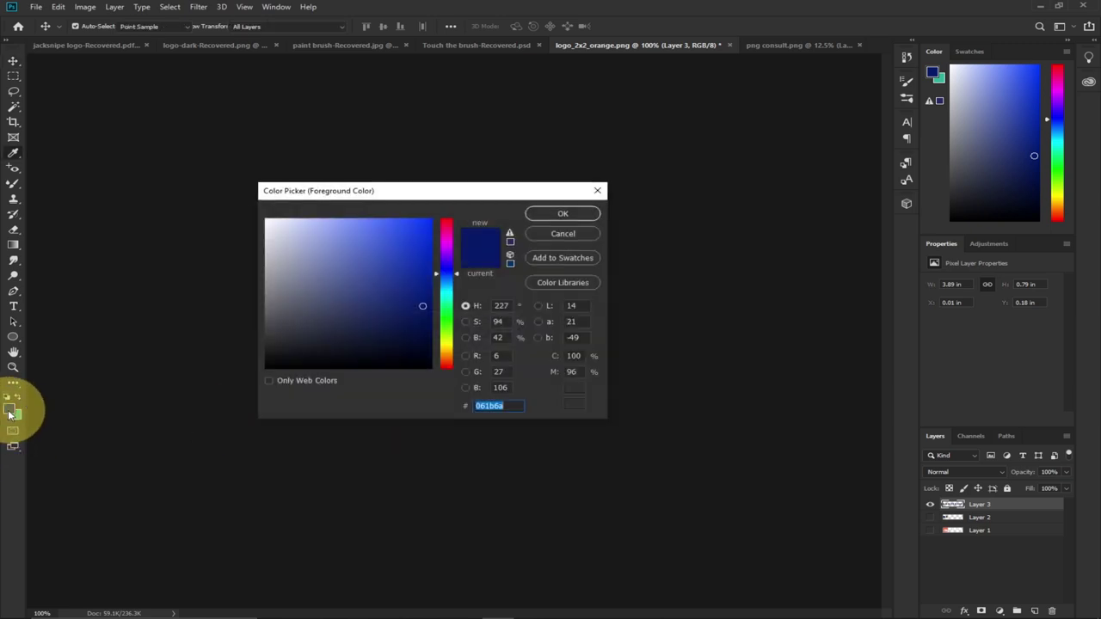
drag(427, 188, 688, 141)
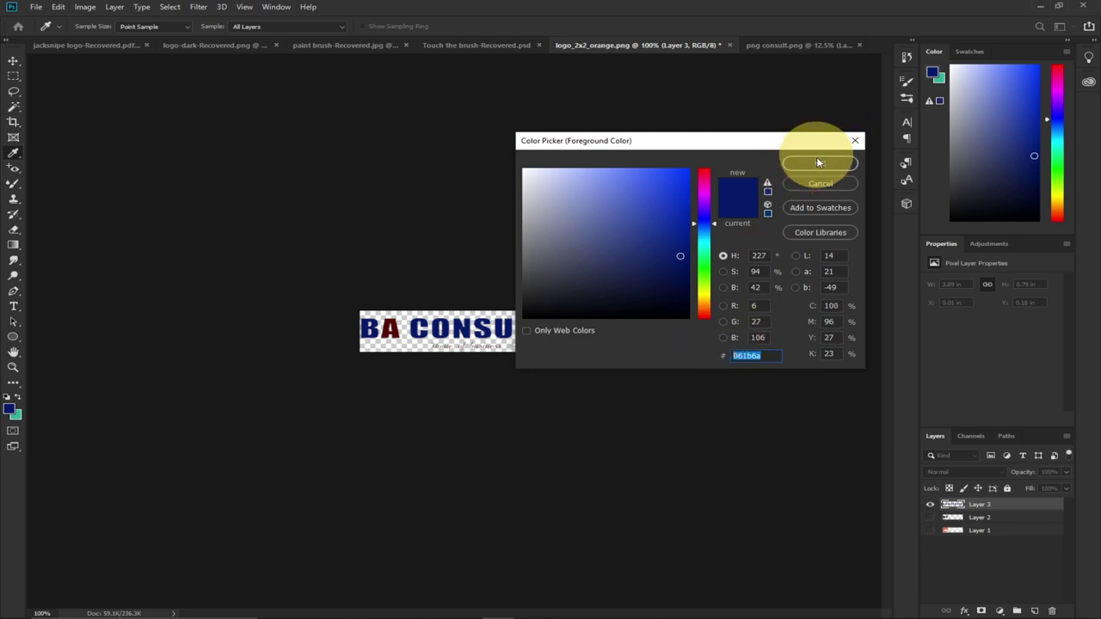
mouse_move(564, 607)
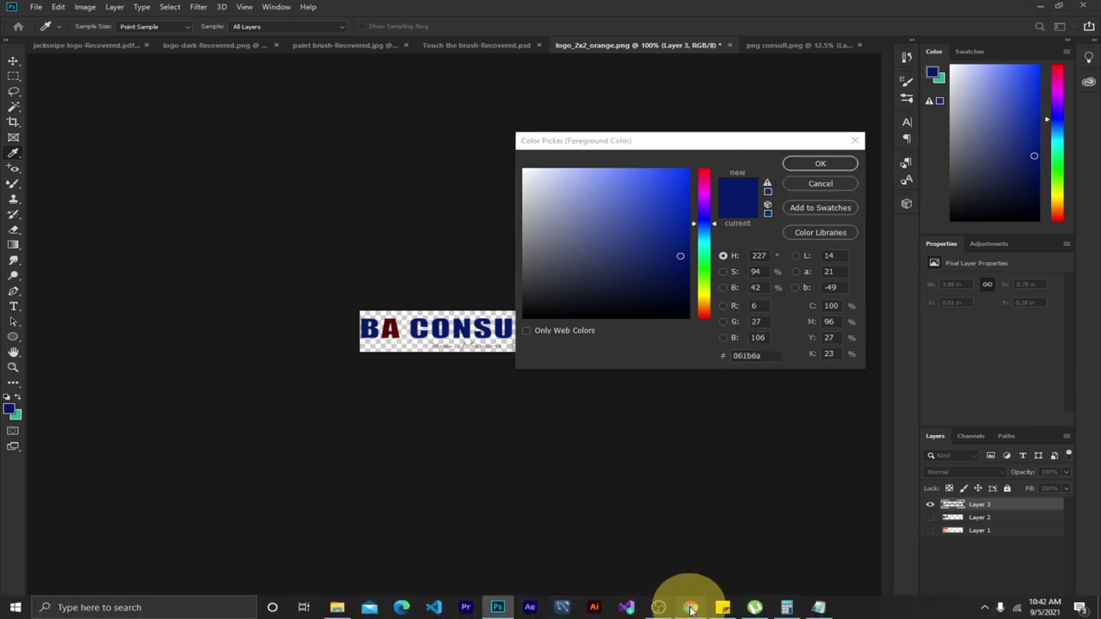
click(691, 607)
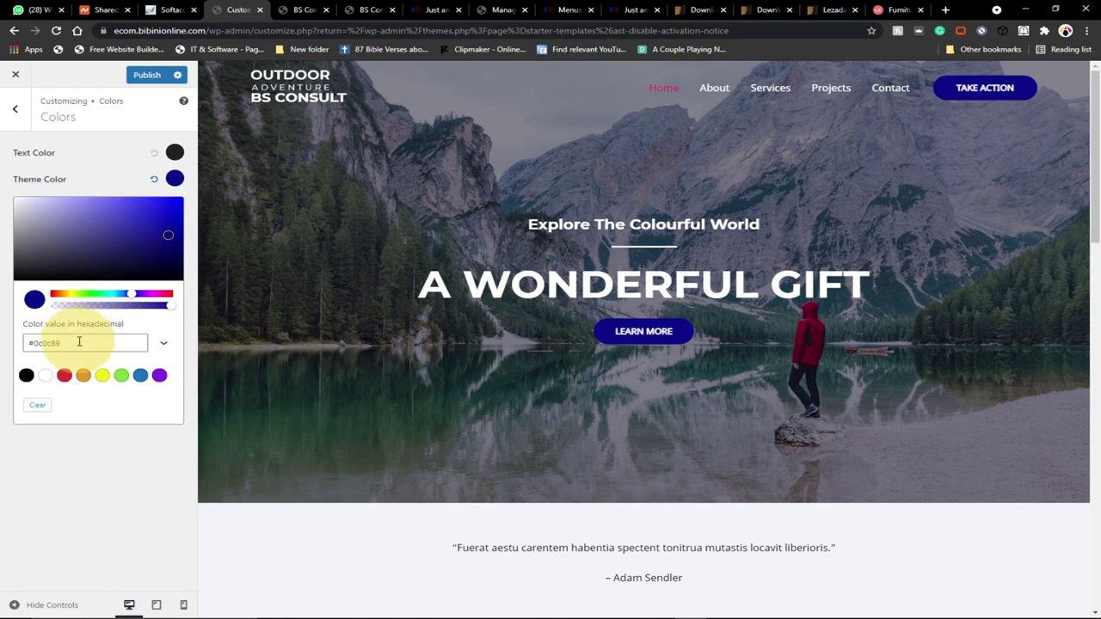
Replace the Theme Color value with navy #061b6a and check the navy Learn More buttons.
drag(81, 342, 21, 352)
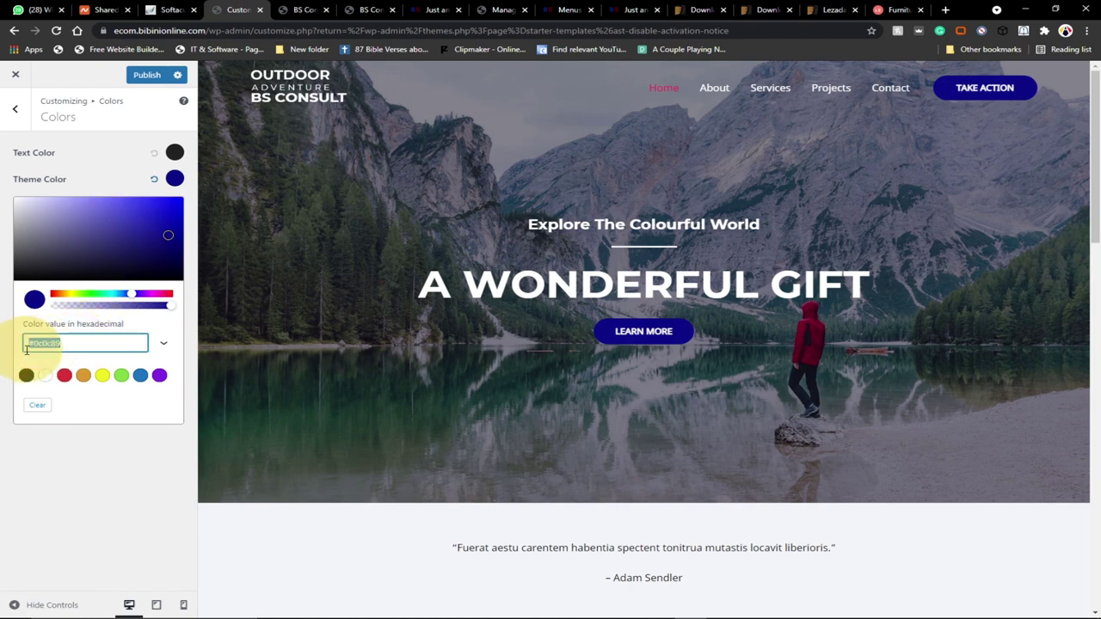
text(#061b6a)
click(101, 443)
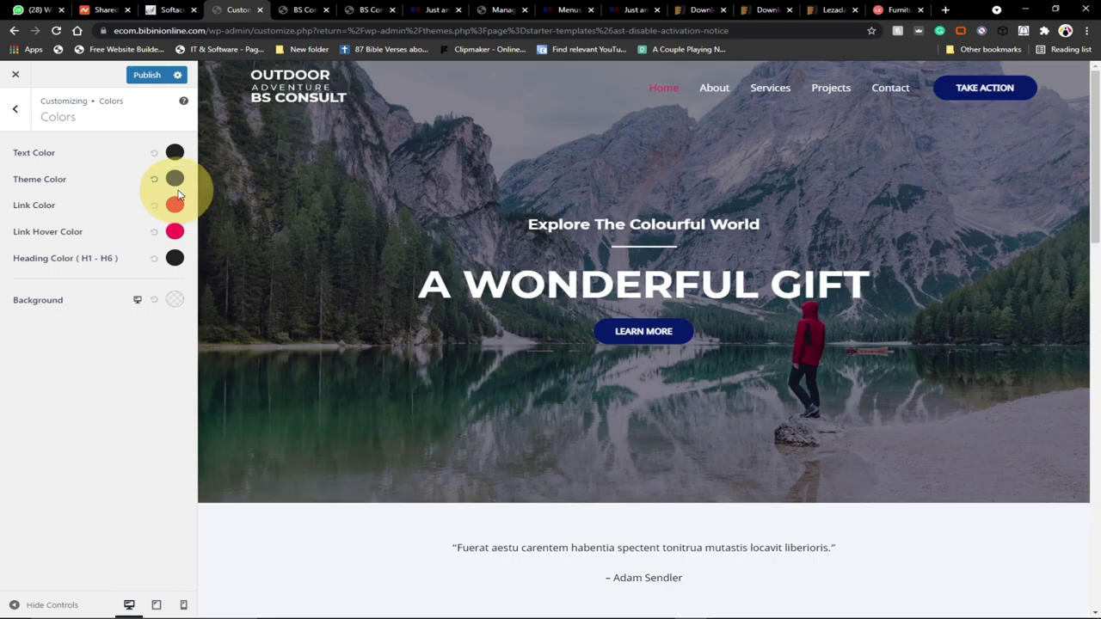
scroll(708, 373, down, 6)
scroll(654, 344, down, 3)
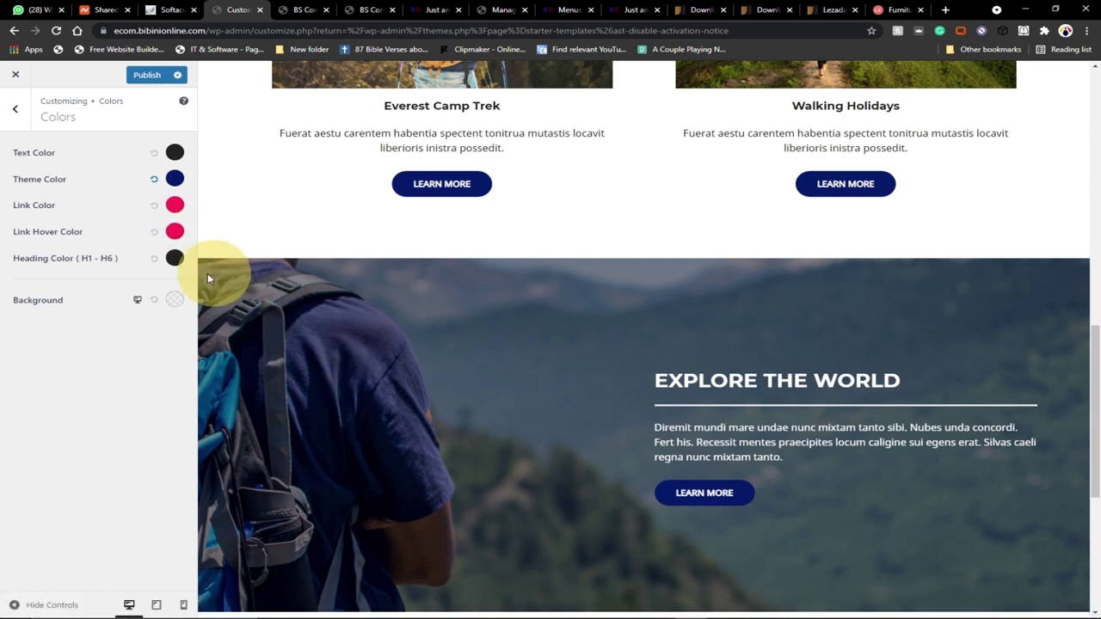
Sample the maroon logo lettering in Photoshop (hex 590303) and return to the Customizer.
click(497, 609)
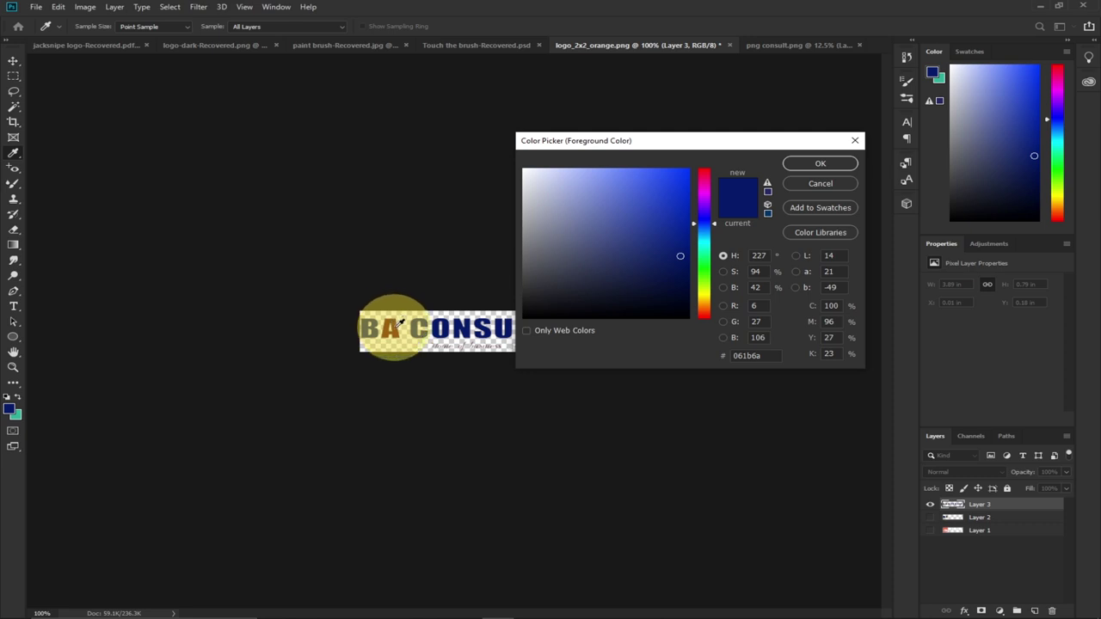
drag(762, 353, 710, 355)
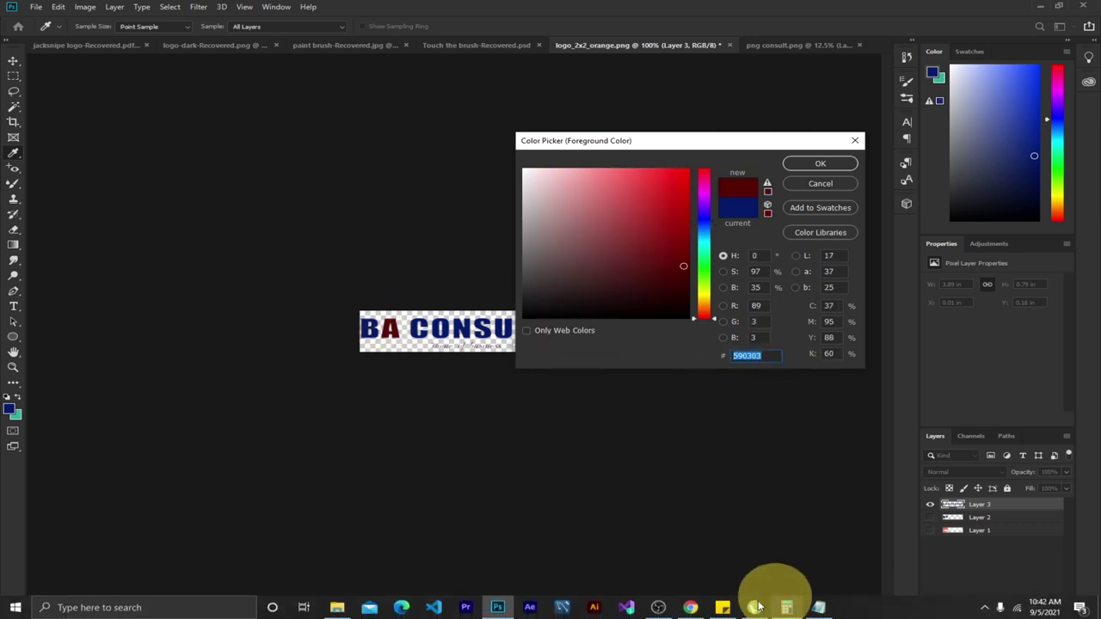
click(691, 607)
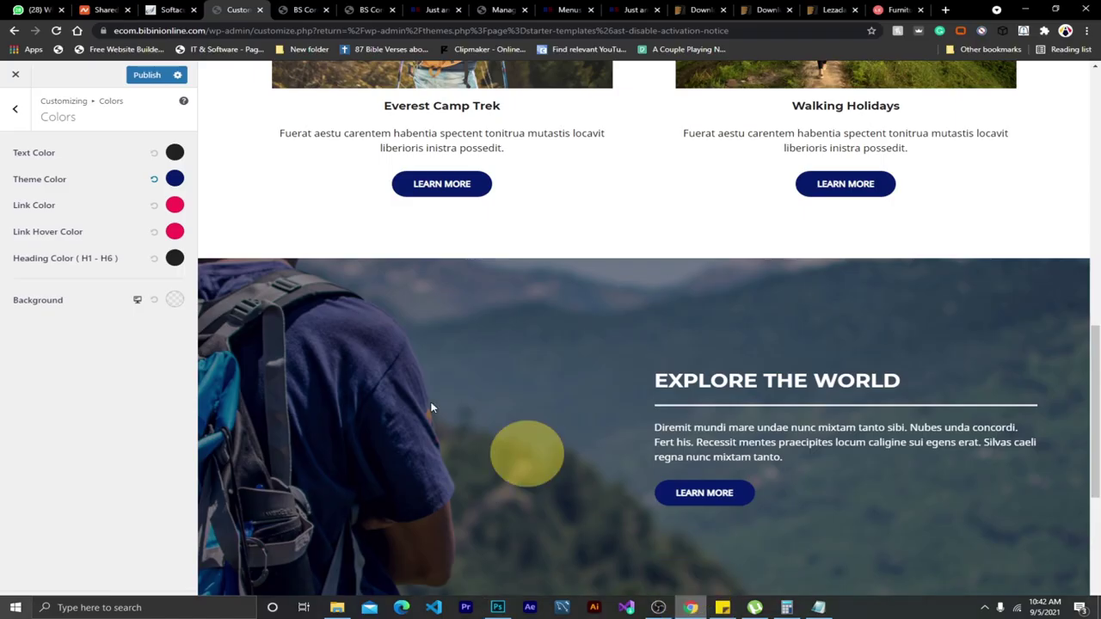
Set the Link Hover Color to maroon #590303.
click(175, 233)
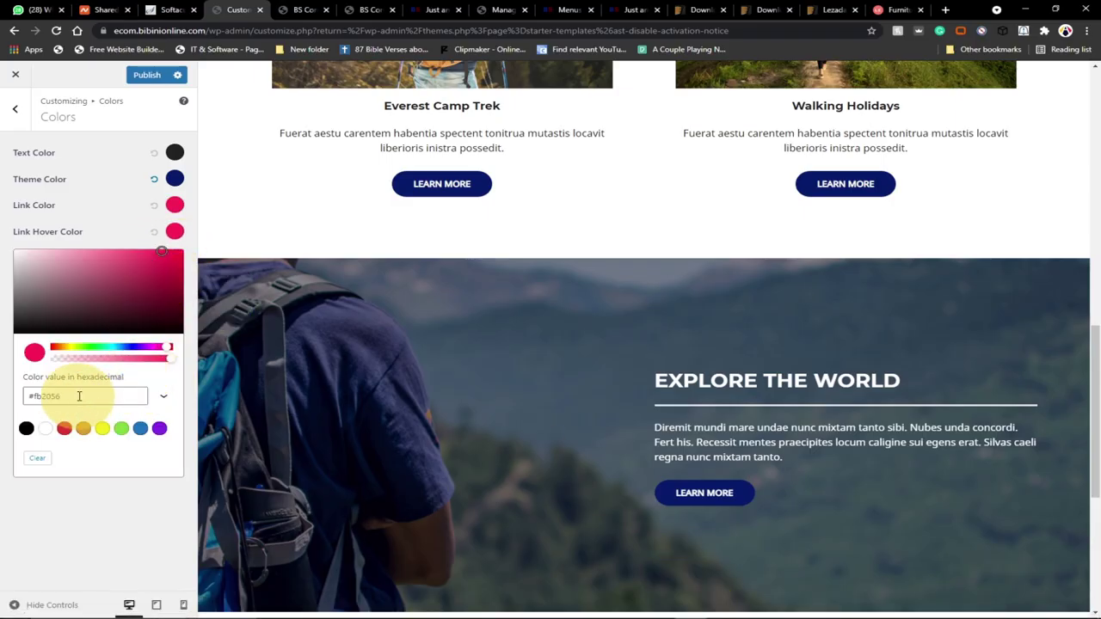
drag(81, 393, 7, 398)
click(6, 398)
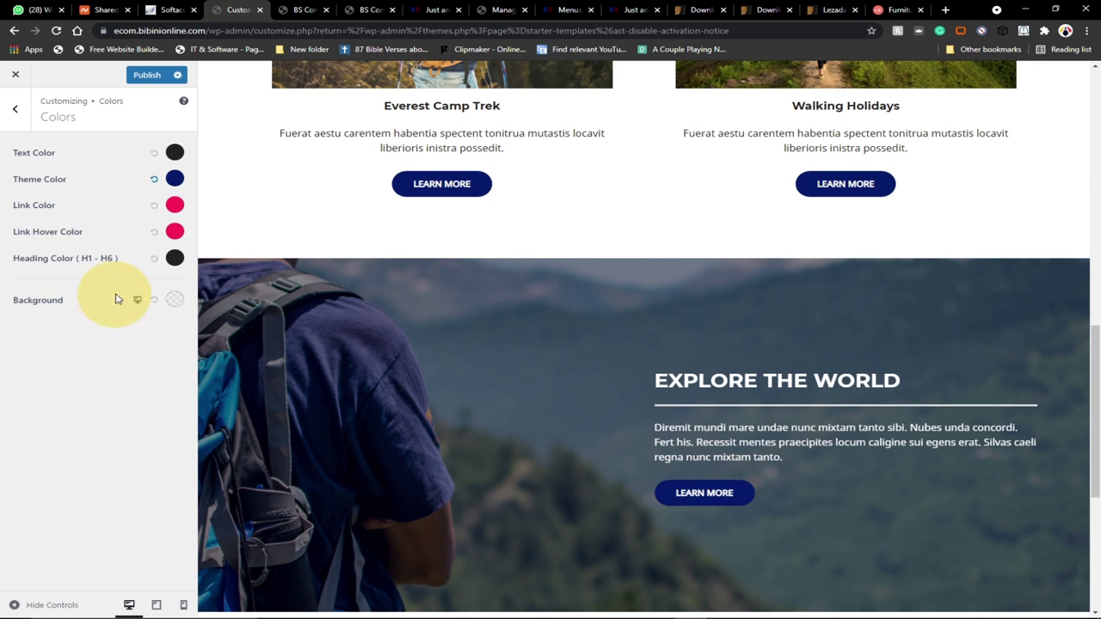
click(173, 232)
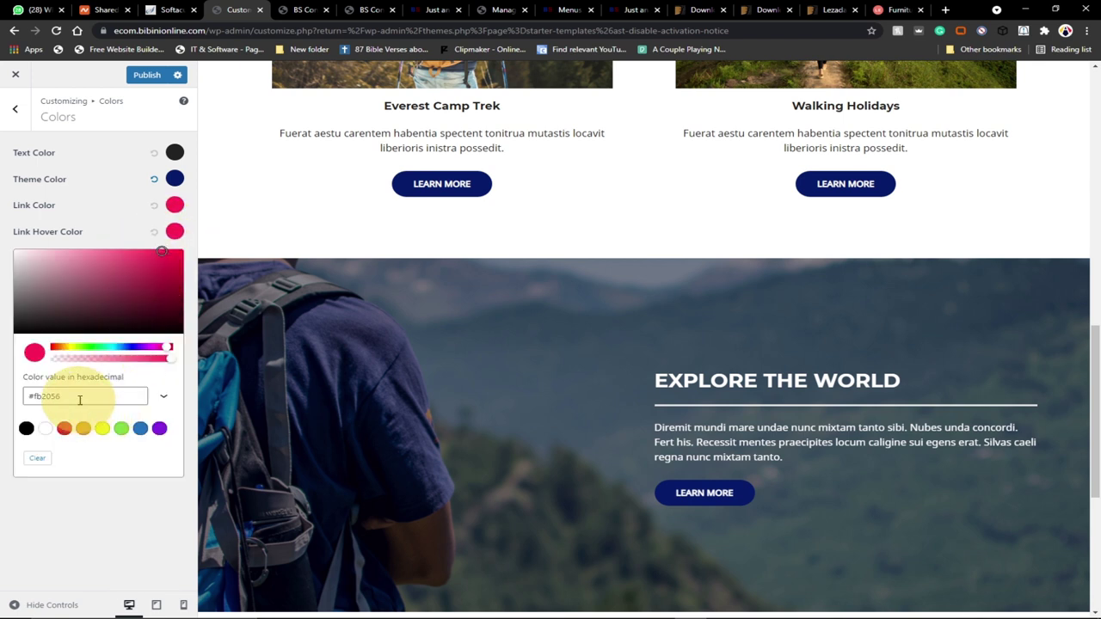
drag(78, 395, 35, 399)
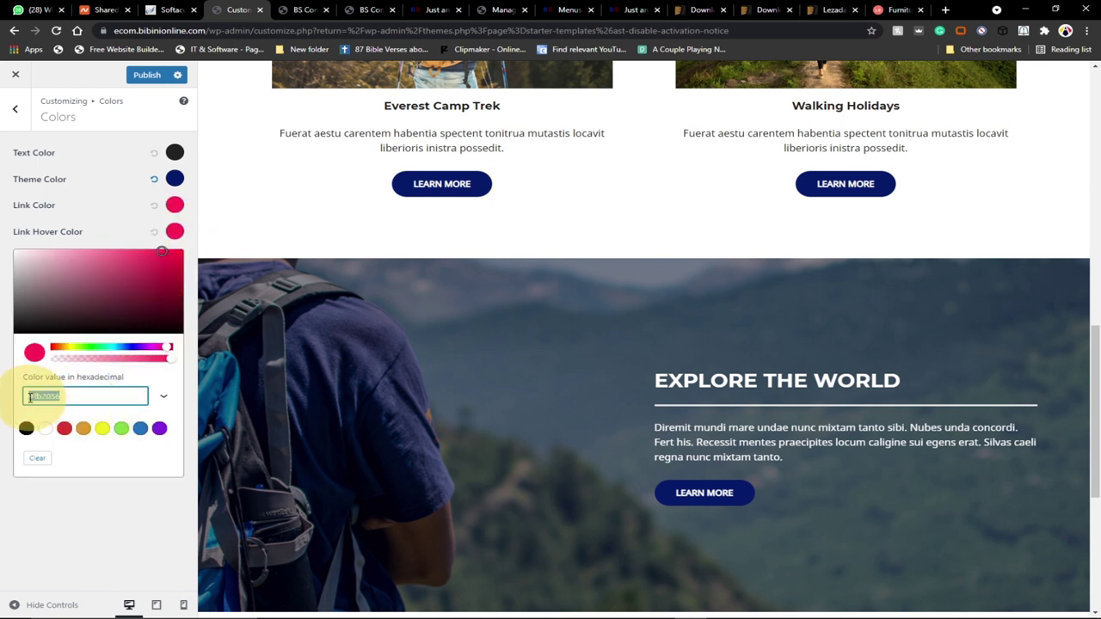
text(#590303)
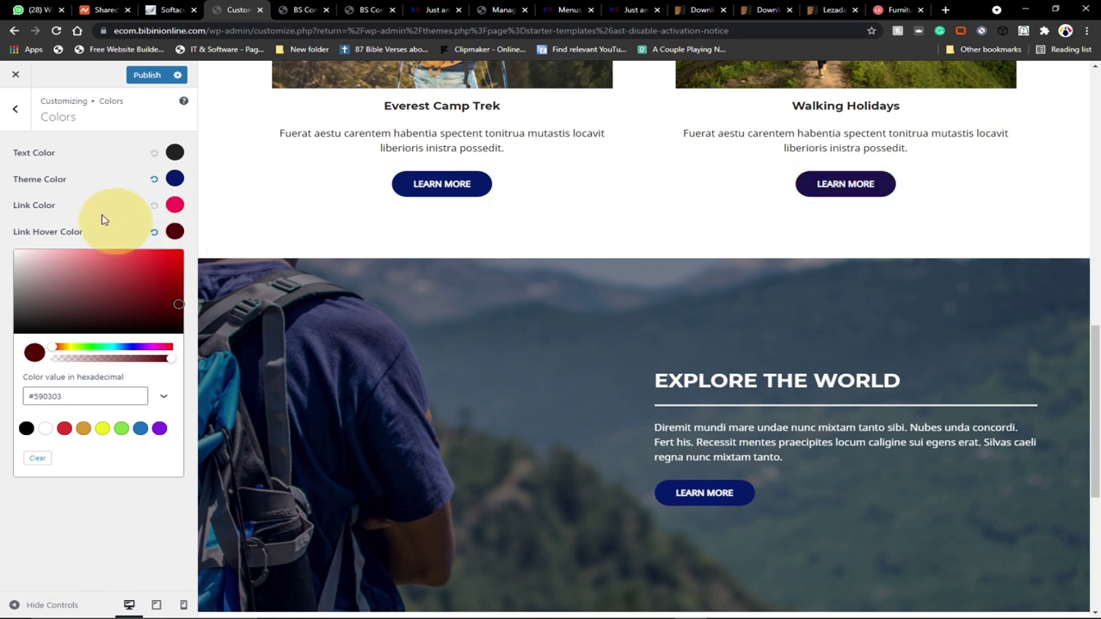
Replace the pink #fb2056 Link Color with maroon #590303.
click(174, 206)
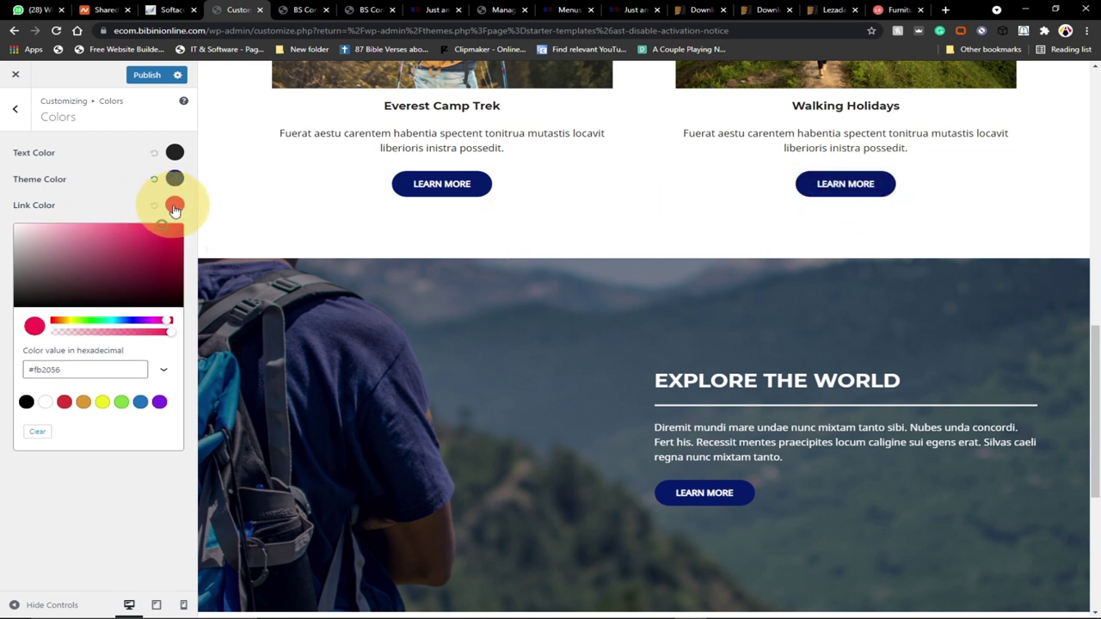
triple_click(25, 370)
text(#590303)
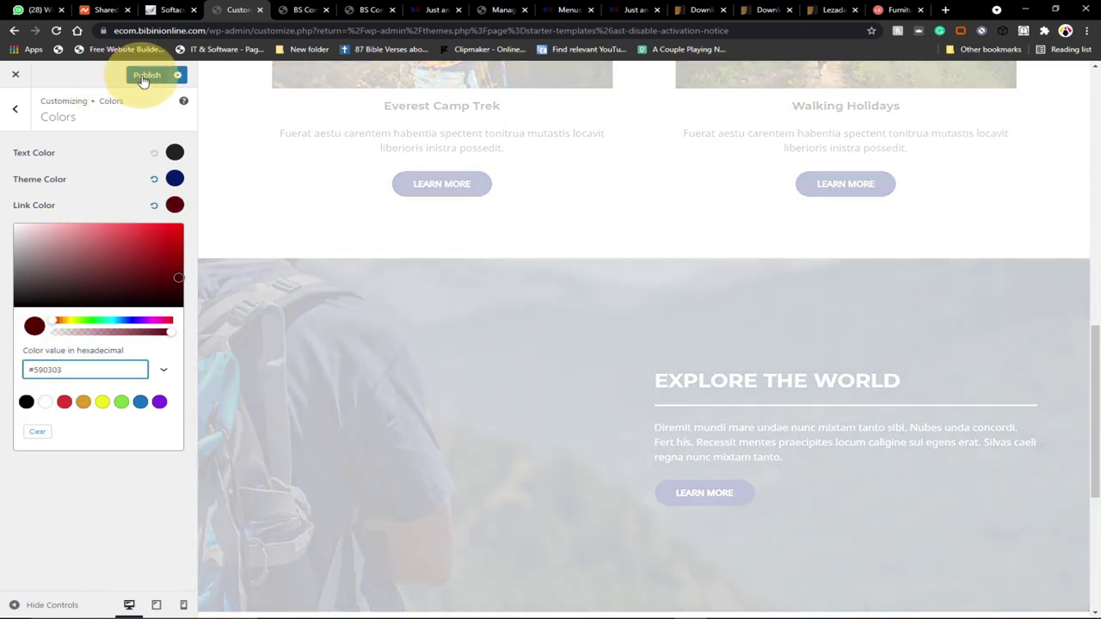
Publish the navy and maroon colours, check them in the preview, and return to Global settings.
click(144, 77)
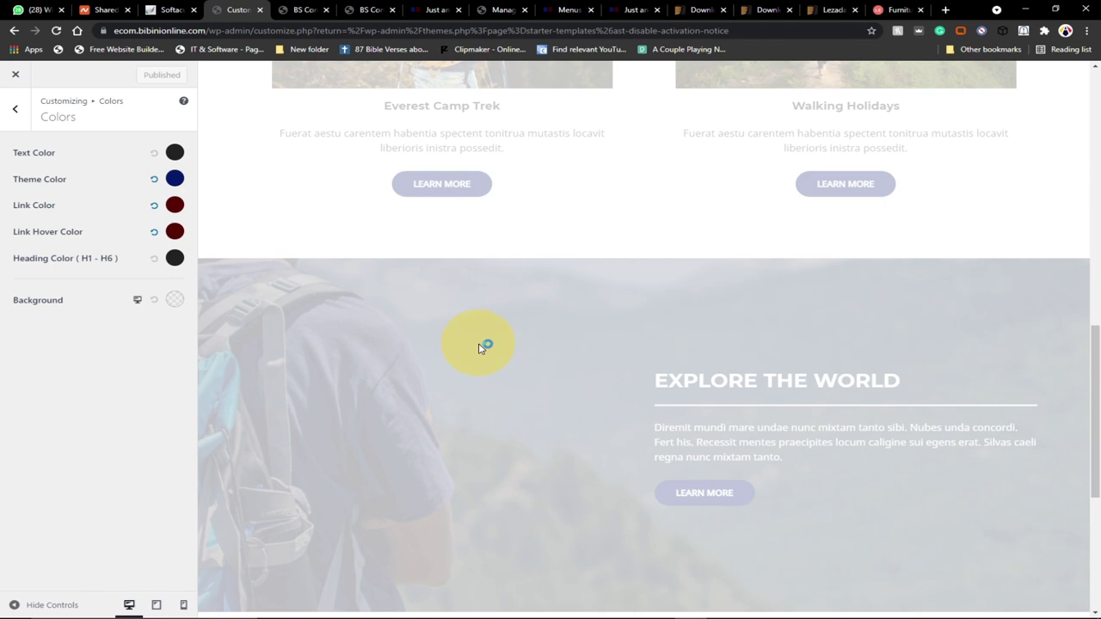
scroll(551, 387, down, 4)
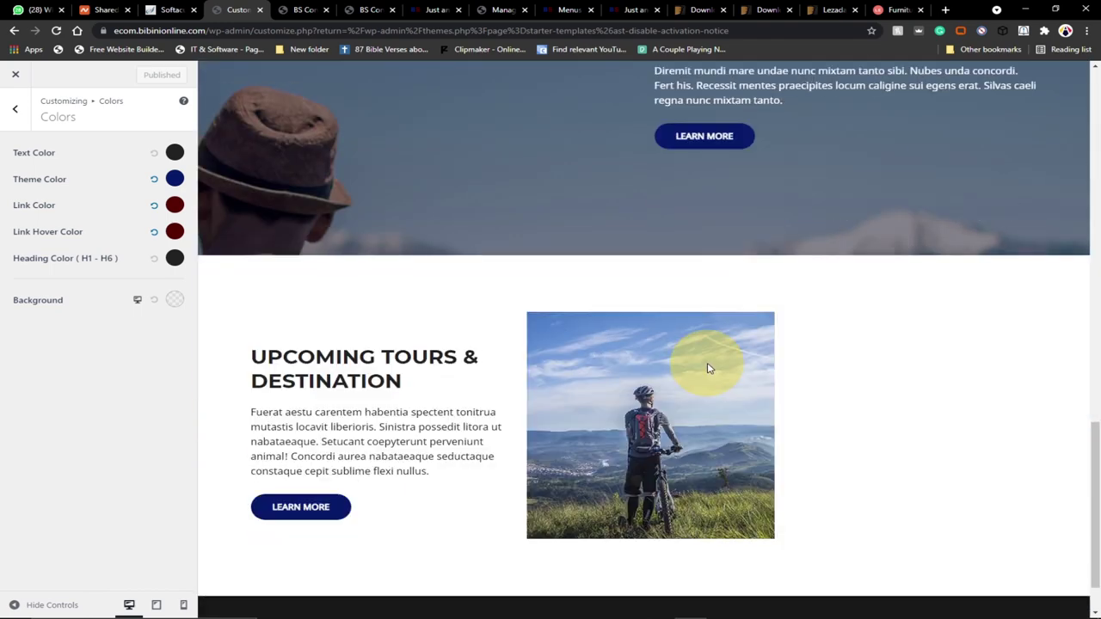
scroll(709, 370, down, 2)
scroll(708, 370, up, 20)
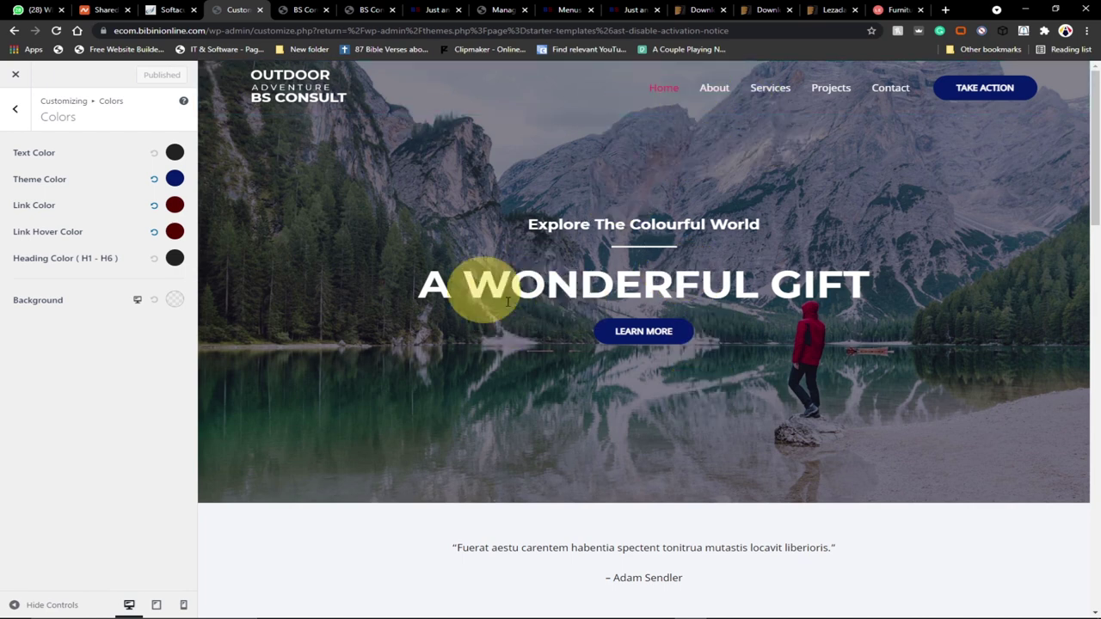
click(19, 114)
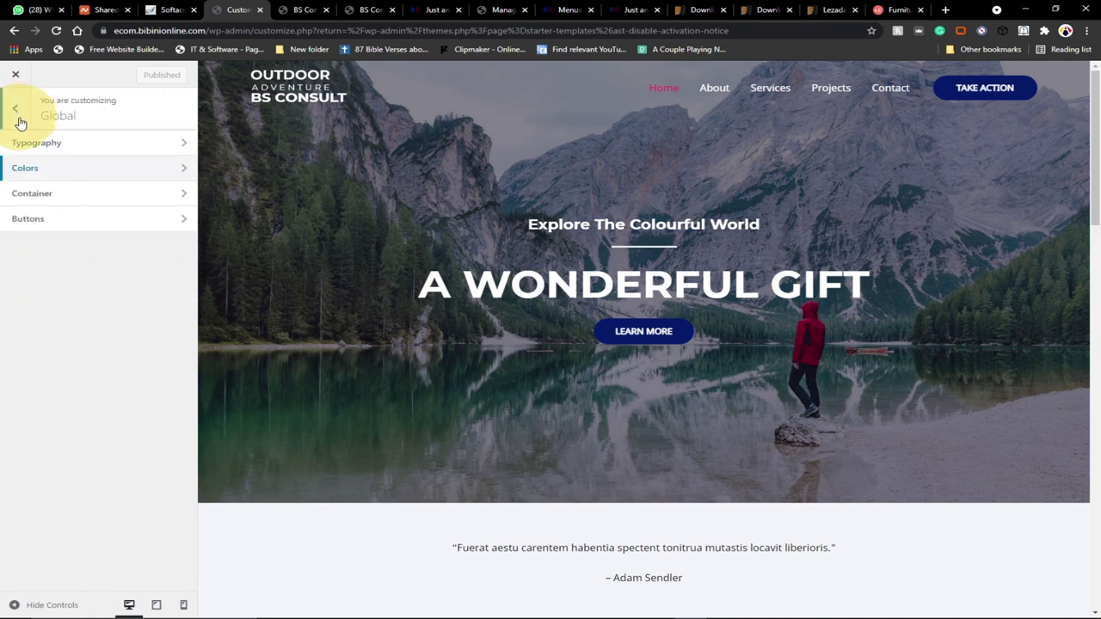
Go to Typography > Base Typography to see the Noto Sans body font settings.
click(150, 148)
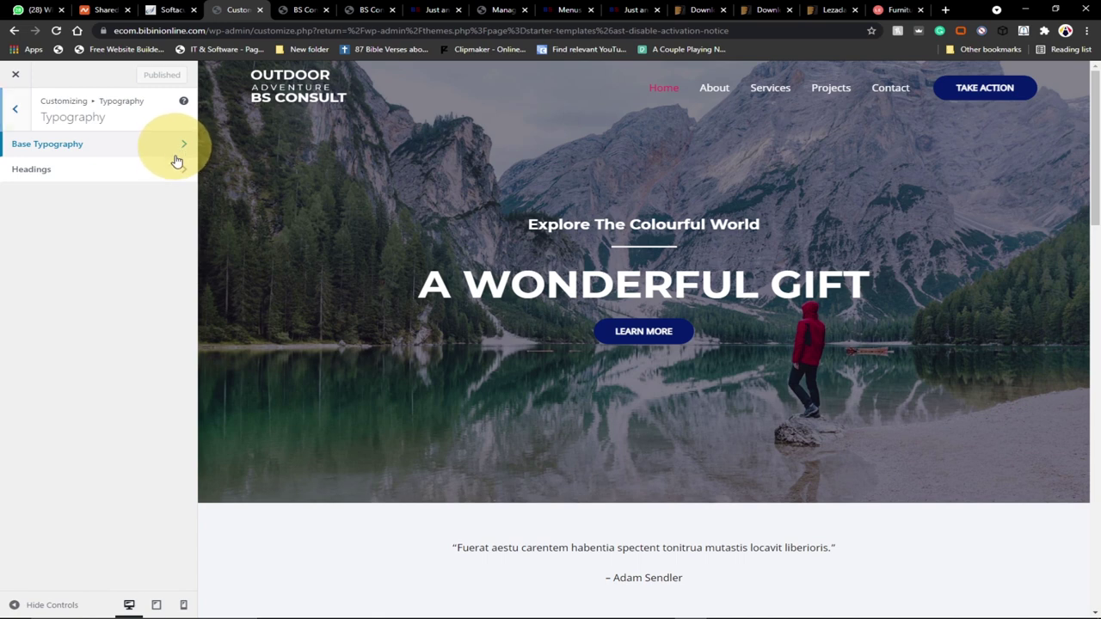
click(176, 153)
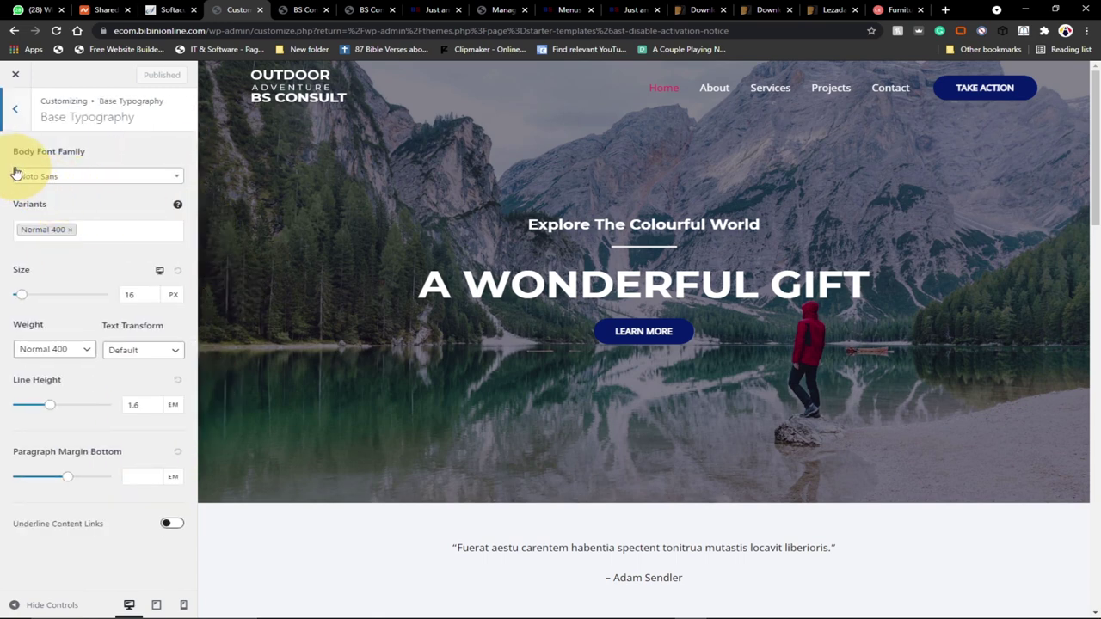
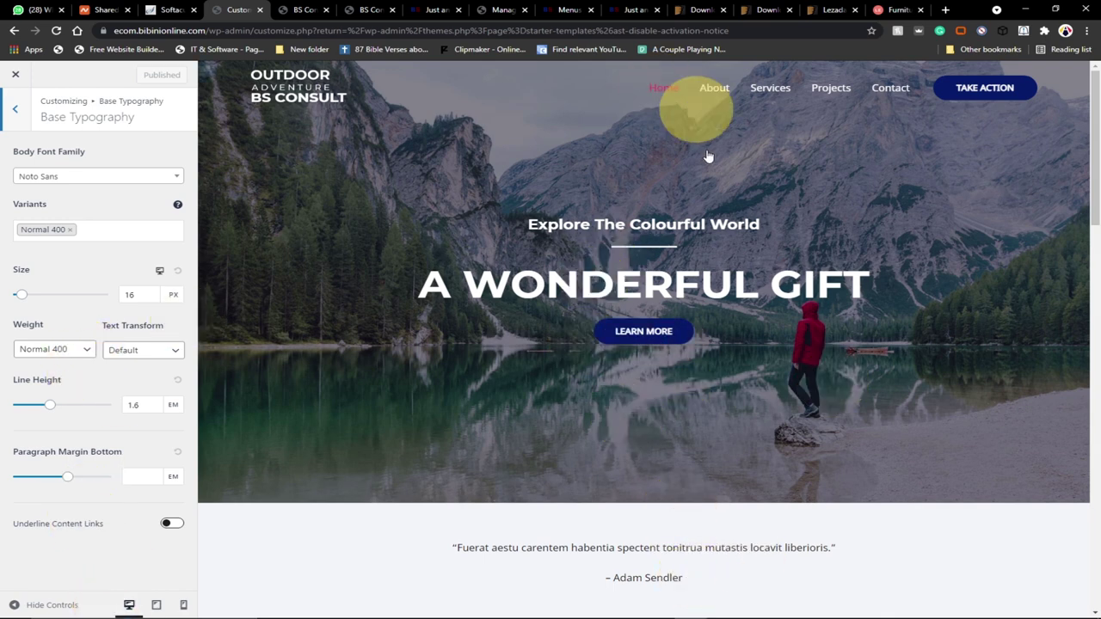
Back out of Base Typography through the Typography list to the Global settings panel.
click(16, 117)
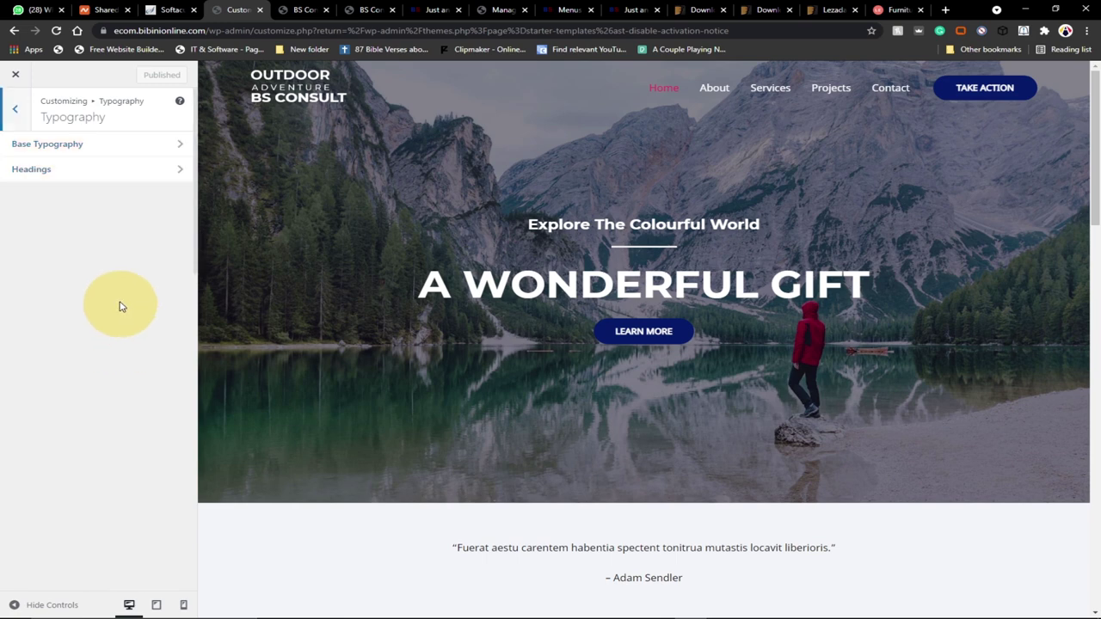
click(15, 116)
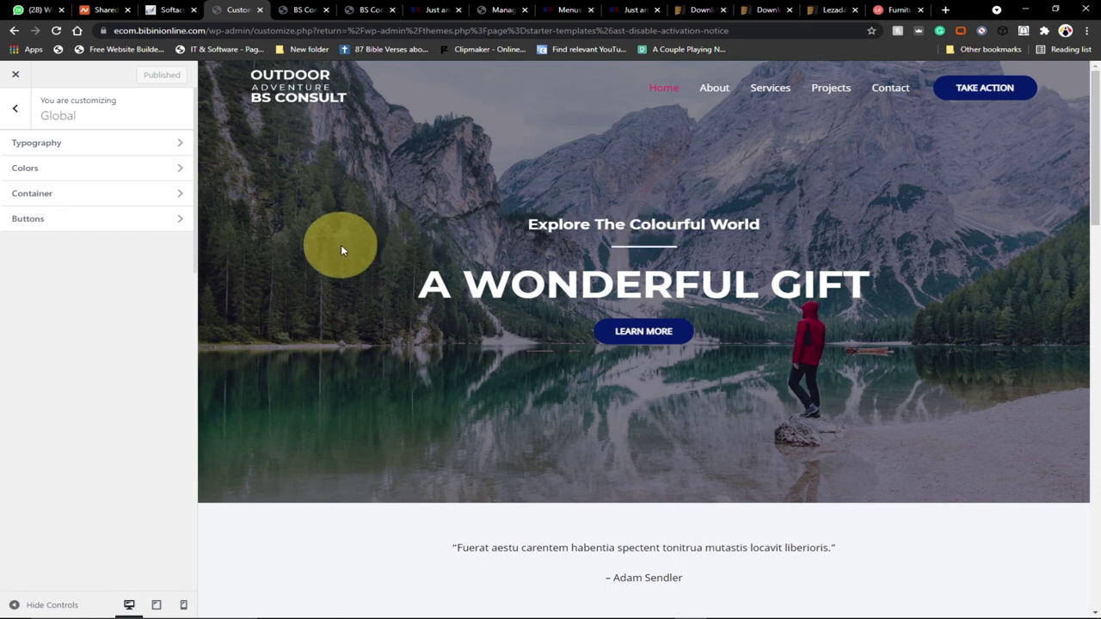
In Global > Buttons, set the button background to red, then dark red #590303.
click(111, 231)
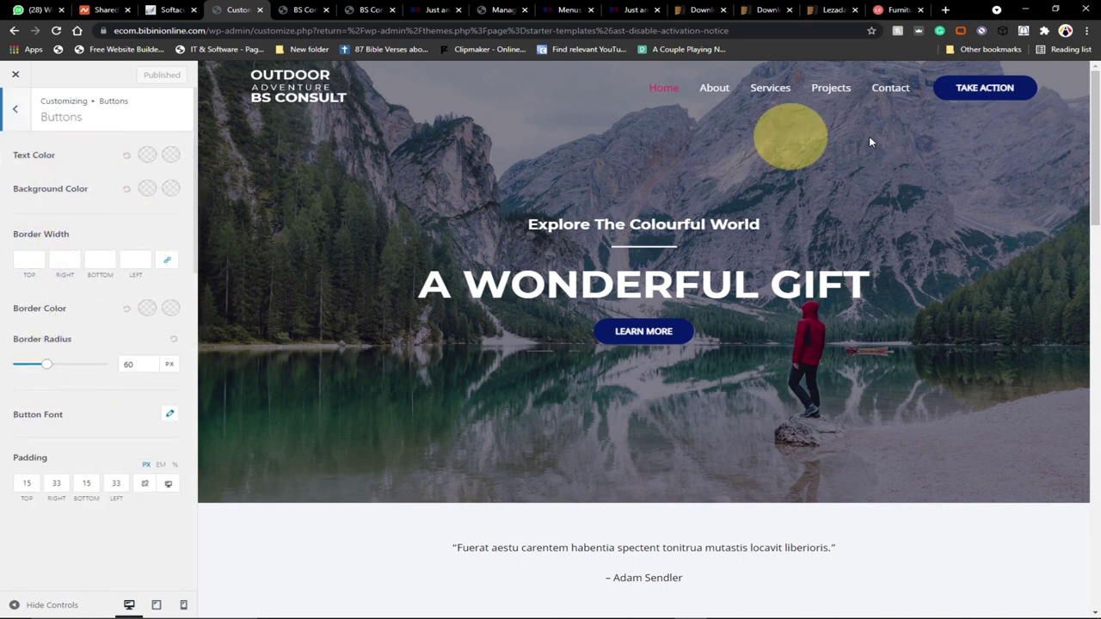
click(148, 190)
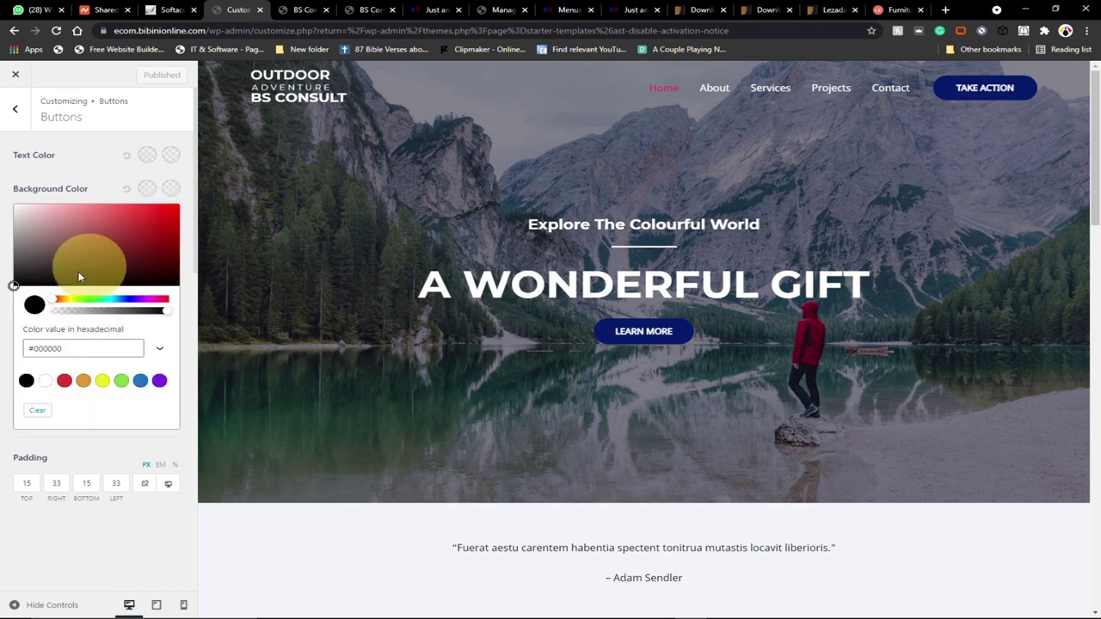
click(65, 382)
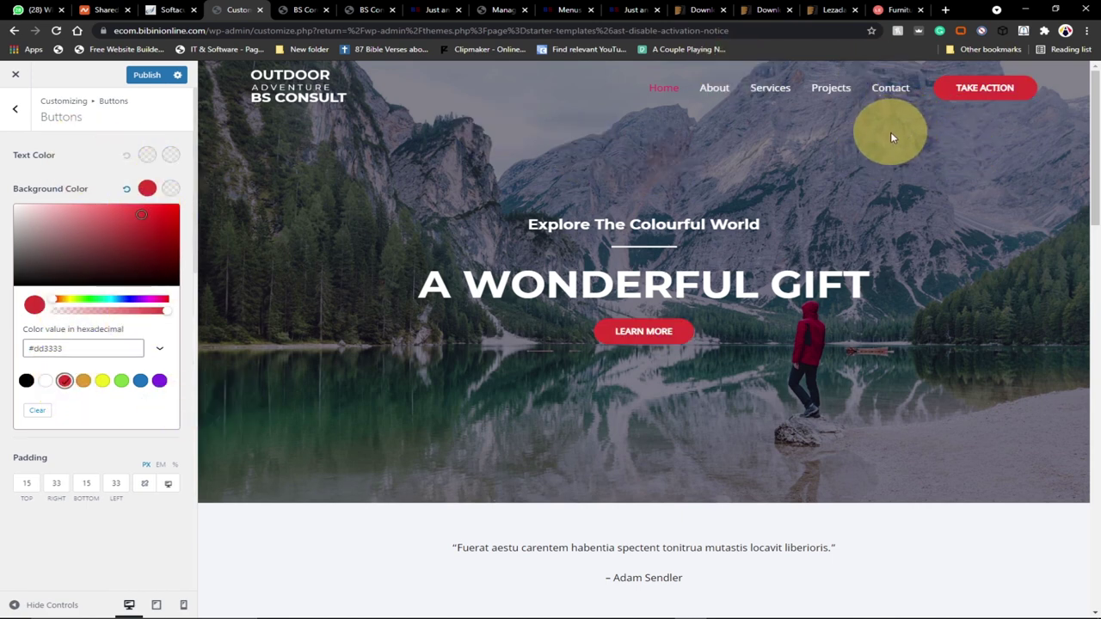
triple_click(73, 348)
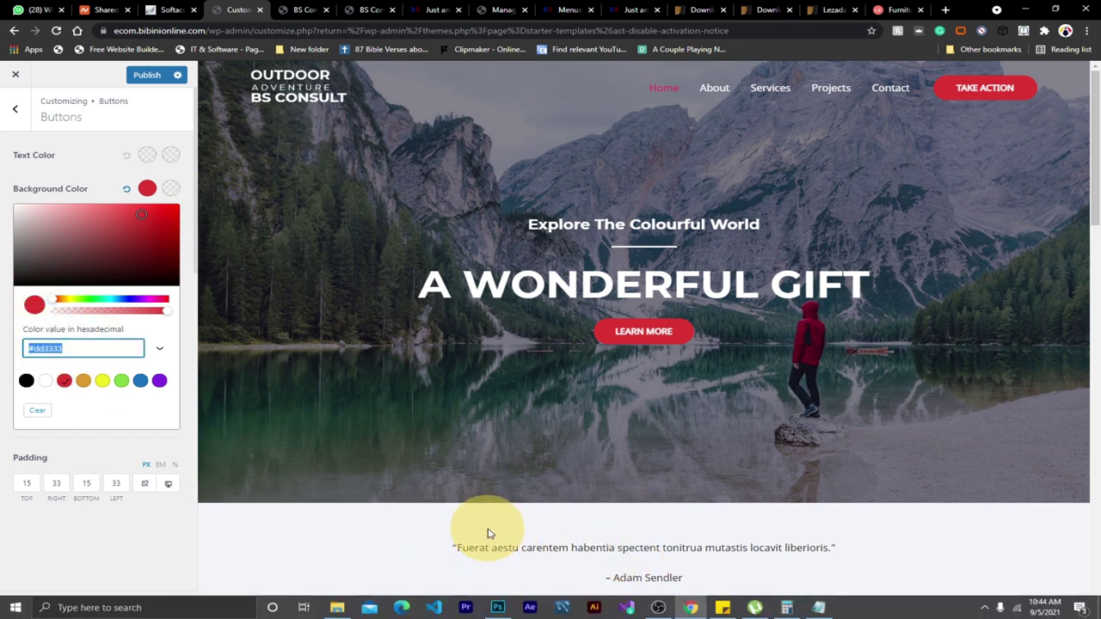
text(#590303)
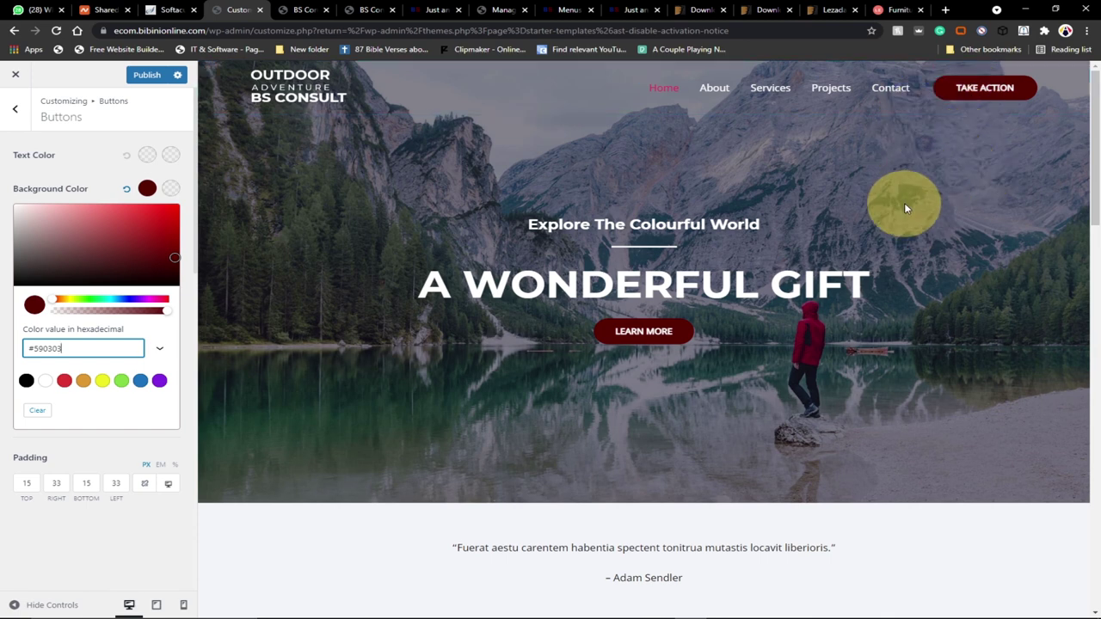
click(97, 153)
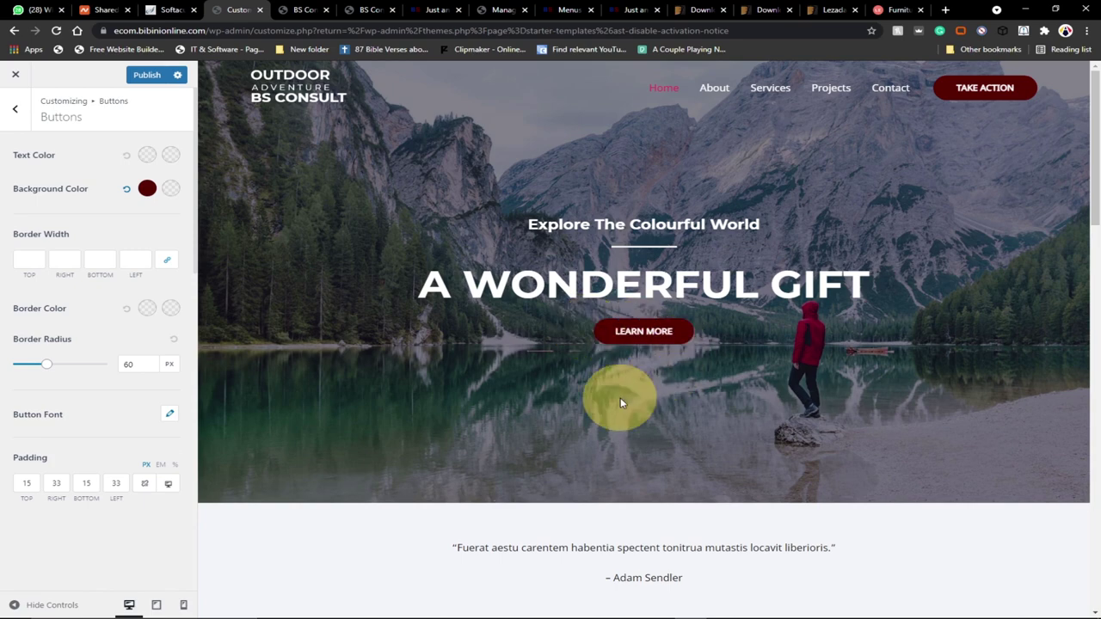
Reset the button background colour to the default navy and return to the Global list.
scroll(602, 408, down, 5)
scroll(473, 416, down, 4)
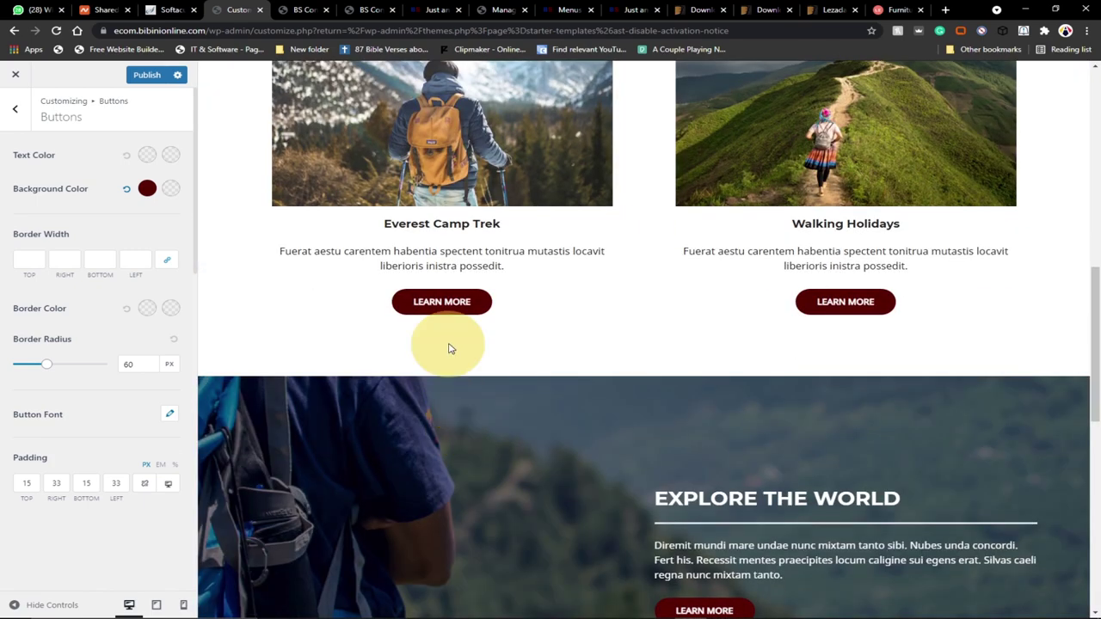
scroll(710, 314, up, 9)
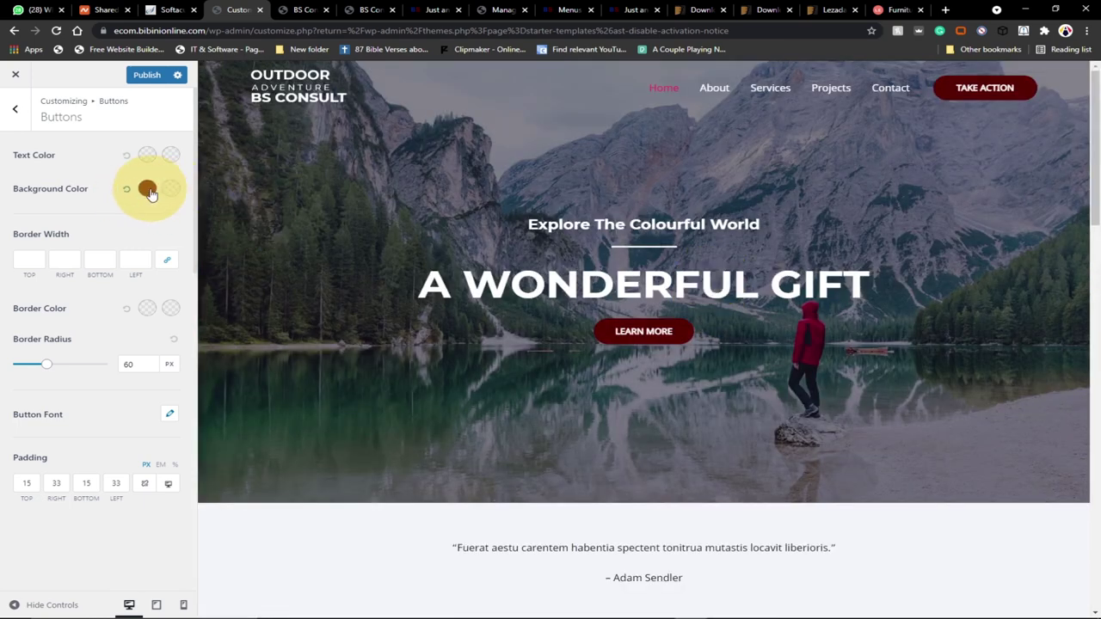
click(147, 189)
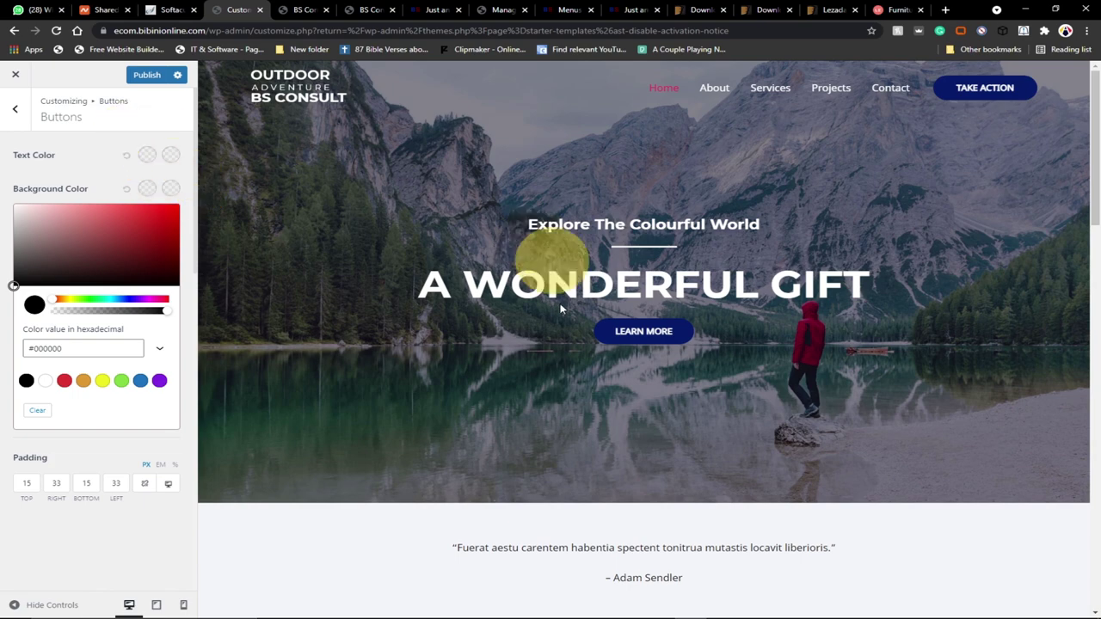
click(602, 467)
scroll(593, 456, down, 12)
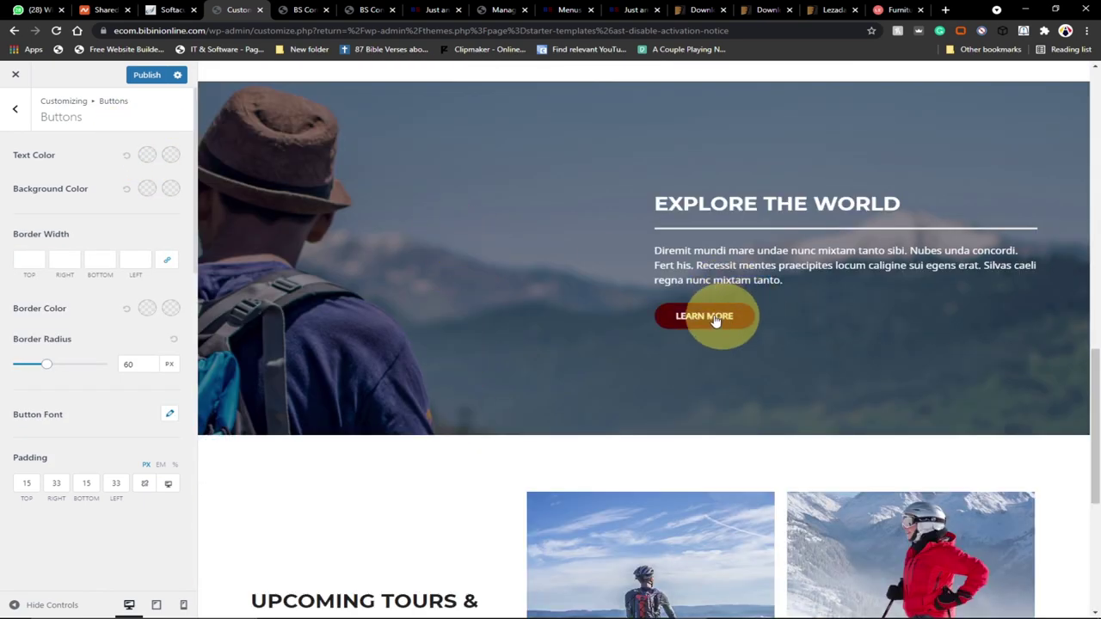
scroll(448, 152, up, 4)
scroll(446, 153, up, 2)
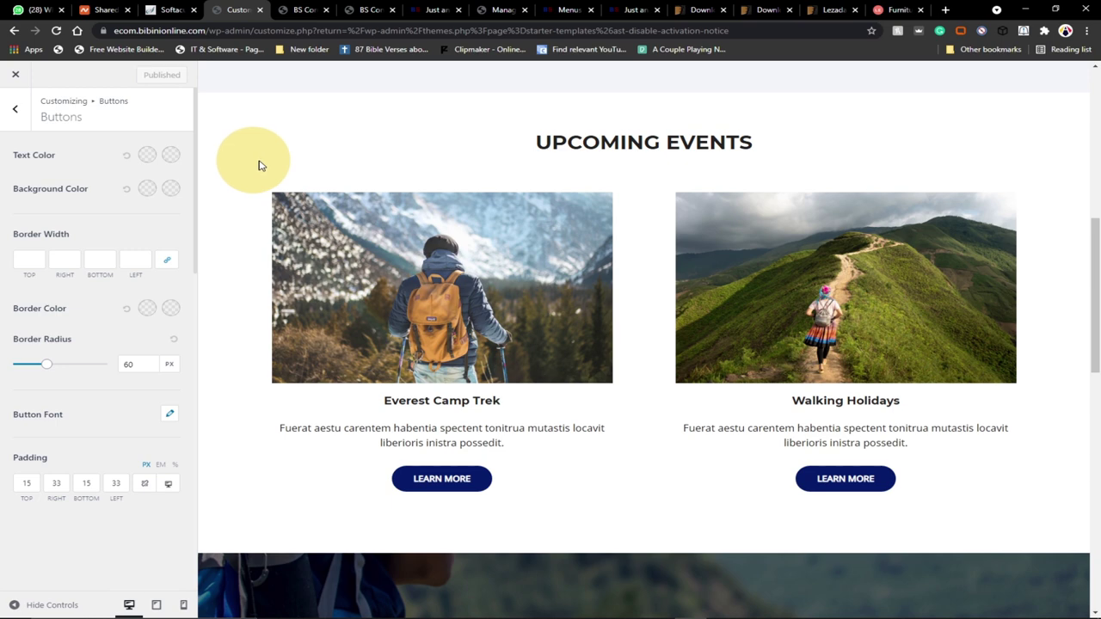
scroll(298, 147, up, 6)
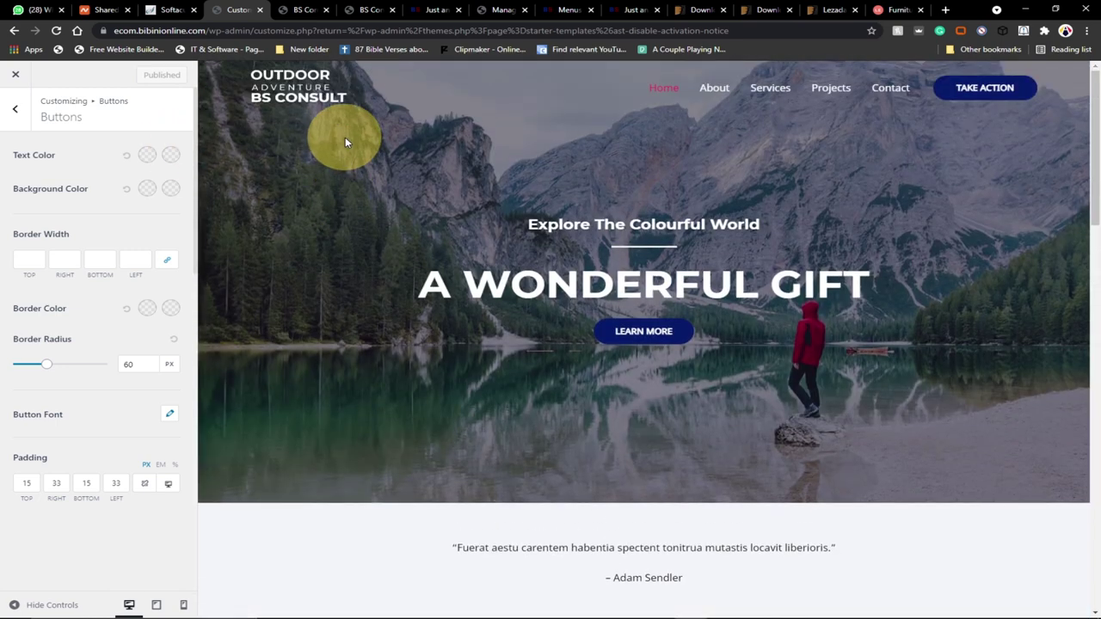
click(16, 113)
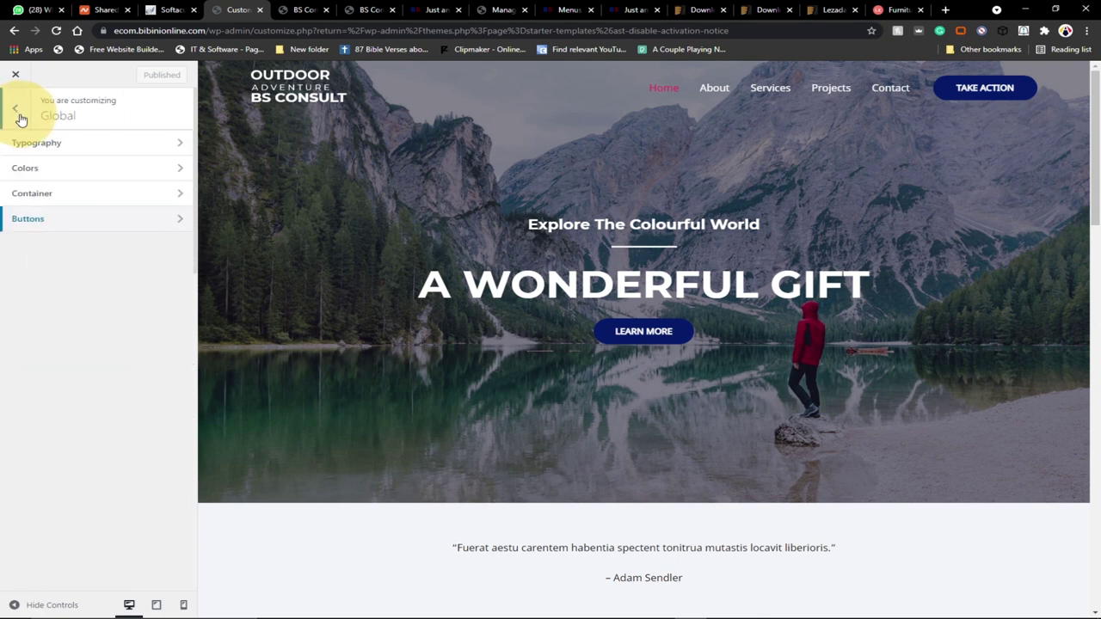
Go back to the main Customizer list and open Header Builder.
click(21, 118)
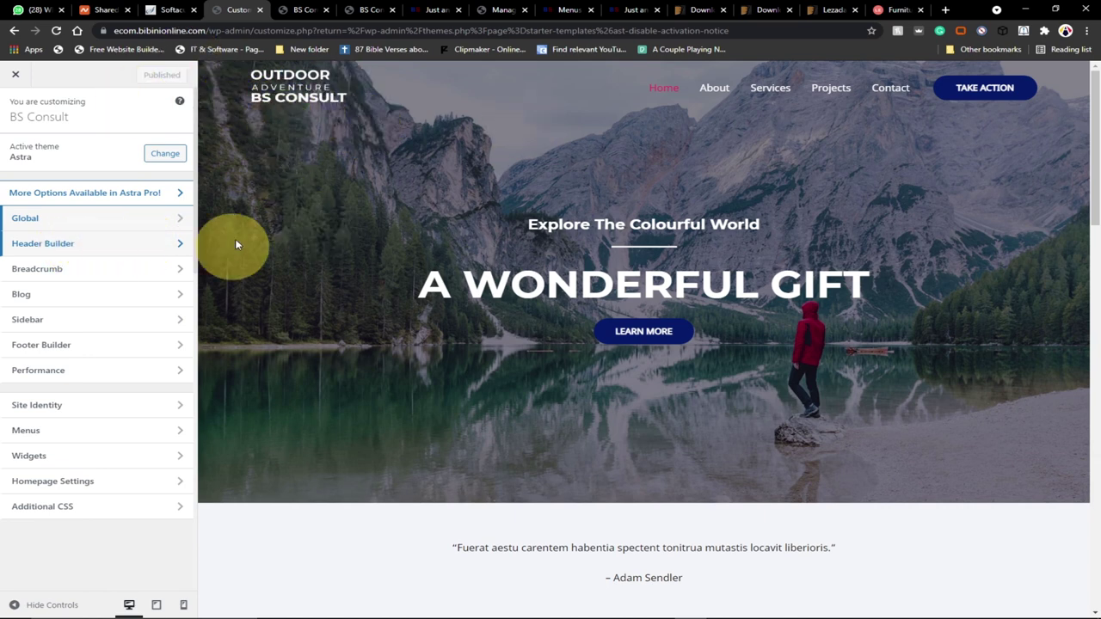
click(177, 244)
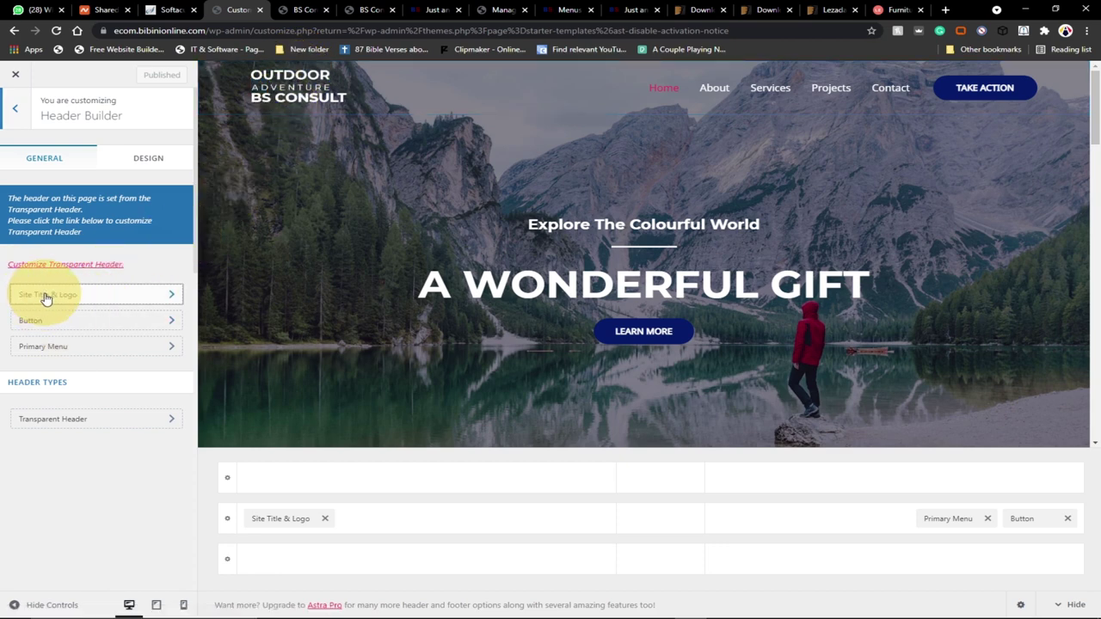
Open Site Title & Logo and look at the Change Logo picker without changing anything.
click(90, 303)
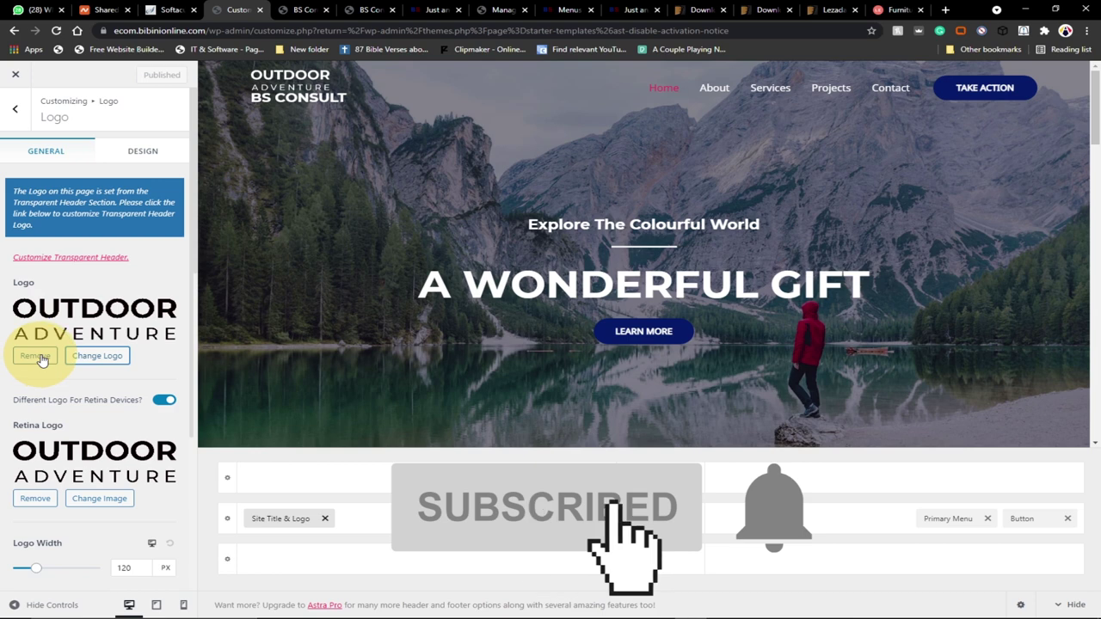
click(94, 356)
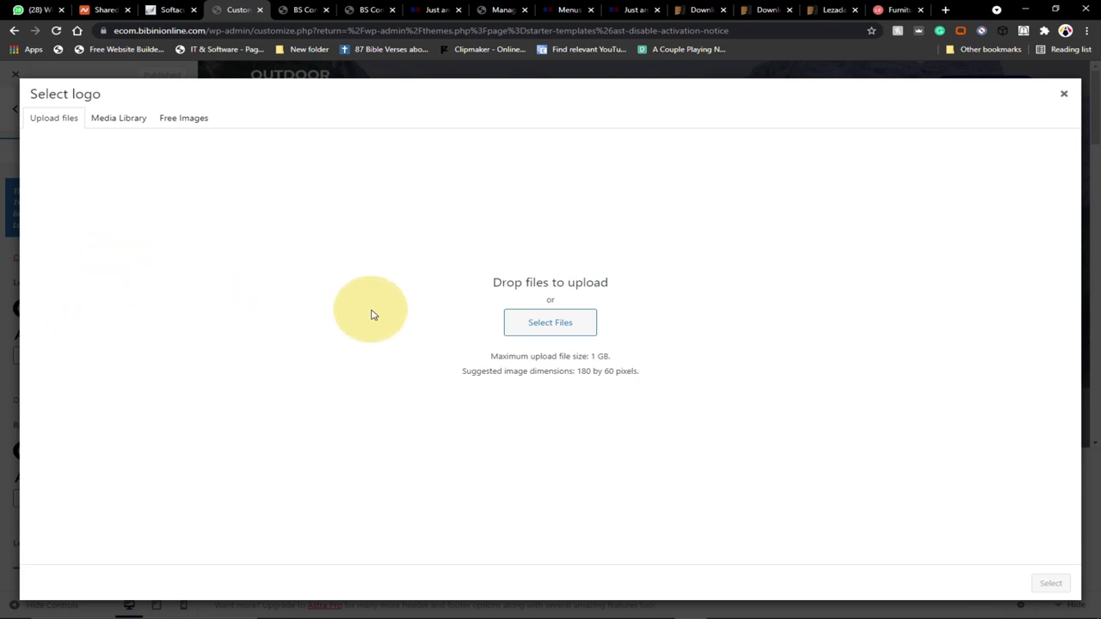
click(1064, 95)
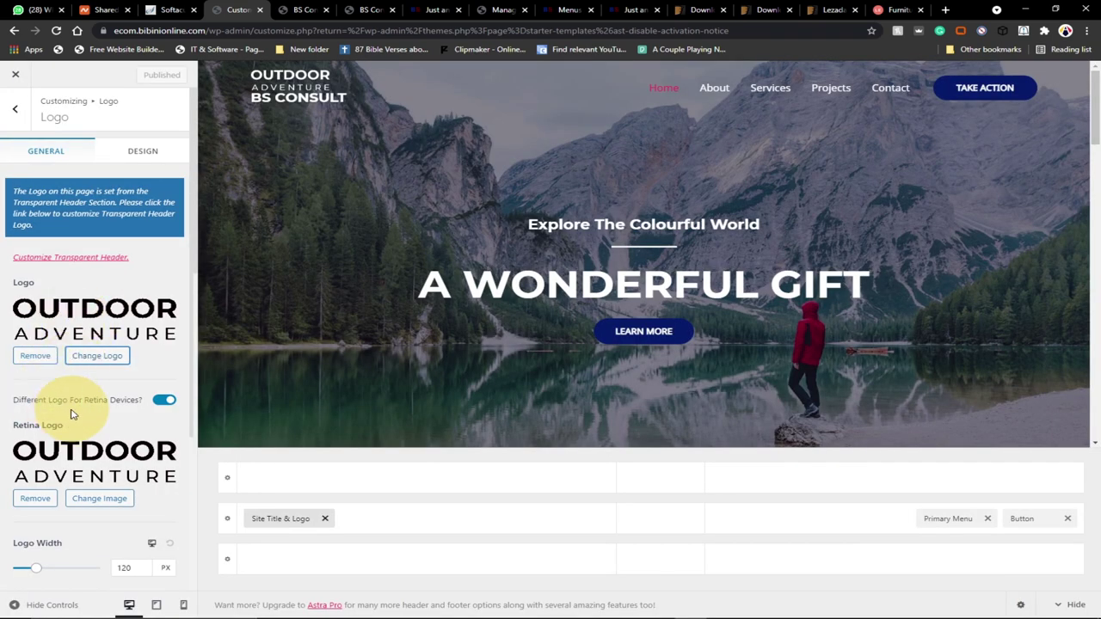
Save a copy of the current OUTDOOR ADVENTURE logo image, then reopen Change Logo.
right_click(110, 323)
click(157, 344)
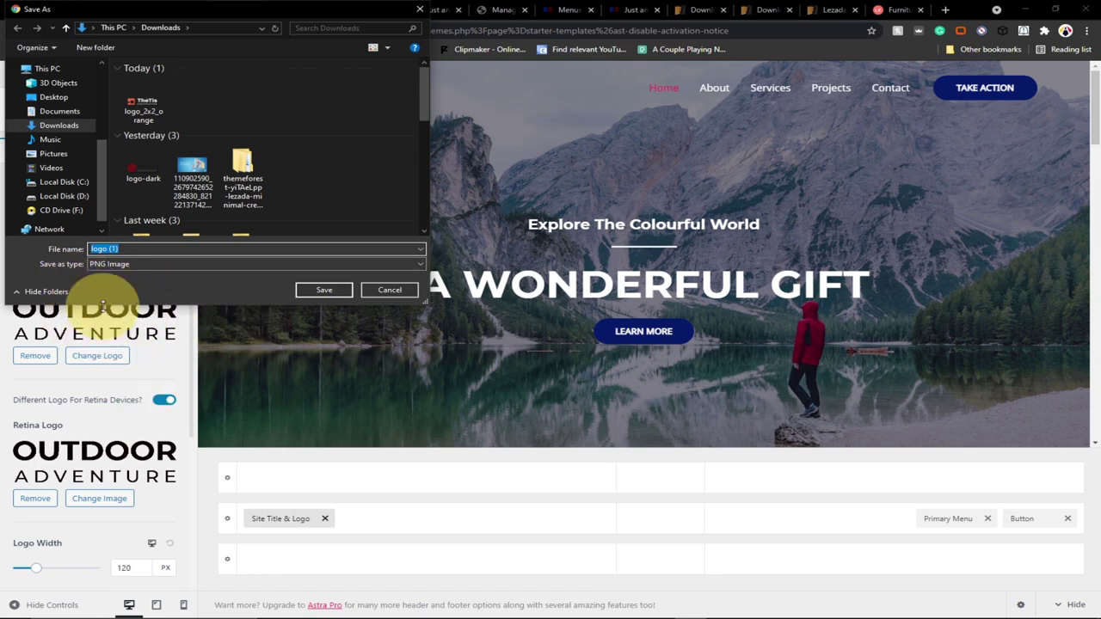
click(422, 9)
scroll(90, 489, down, 2)
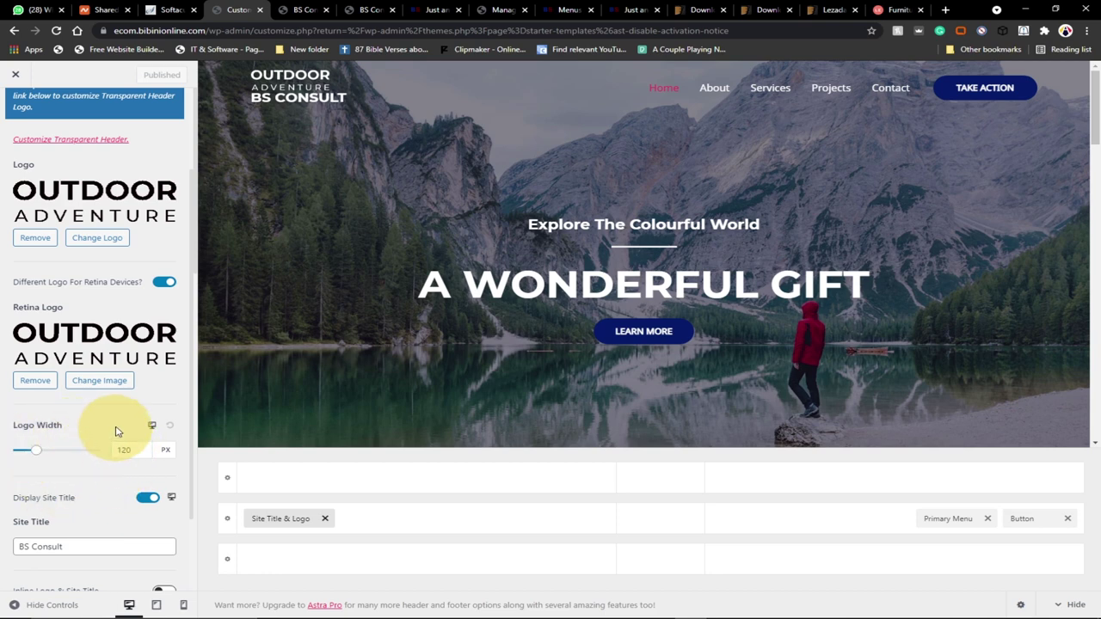
scroll(116, 431, up, 2)
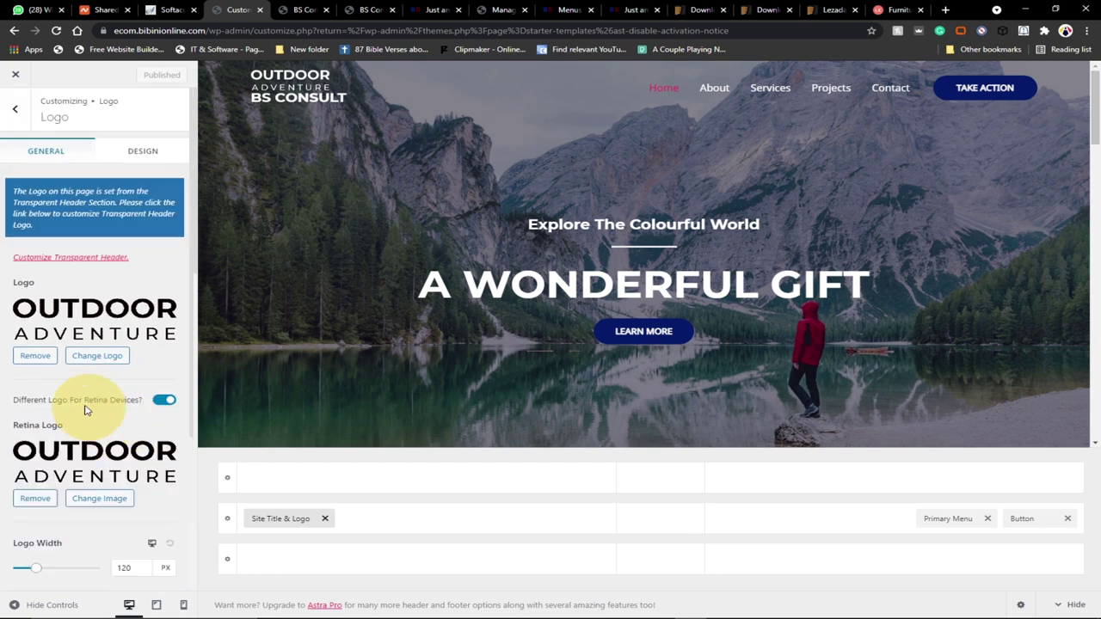
click(91, 356)
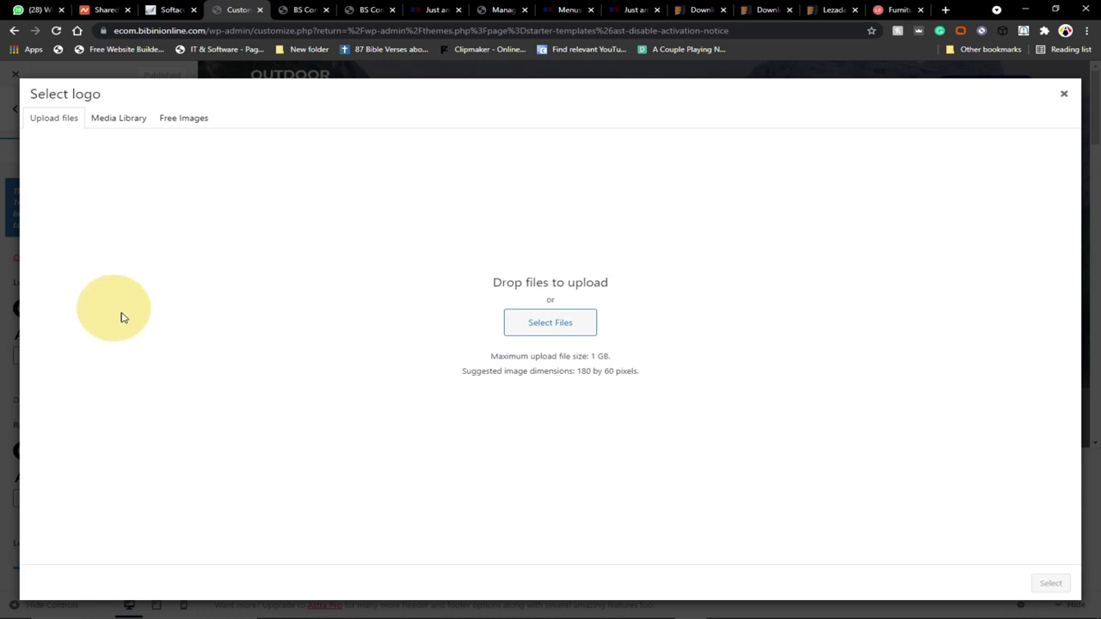
Upload logo-dark from the Desktop BS Consult folder and set it as the header logo.
click(539, 325)
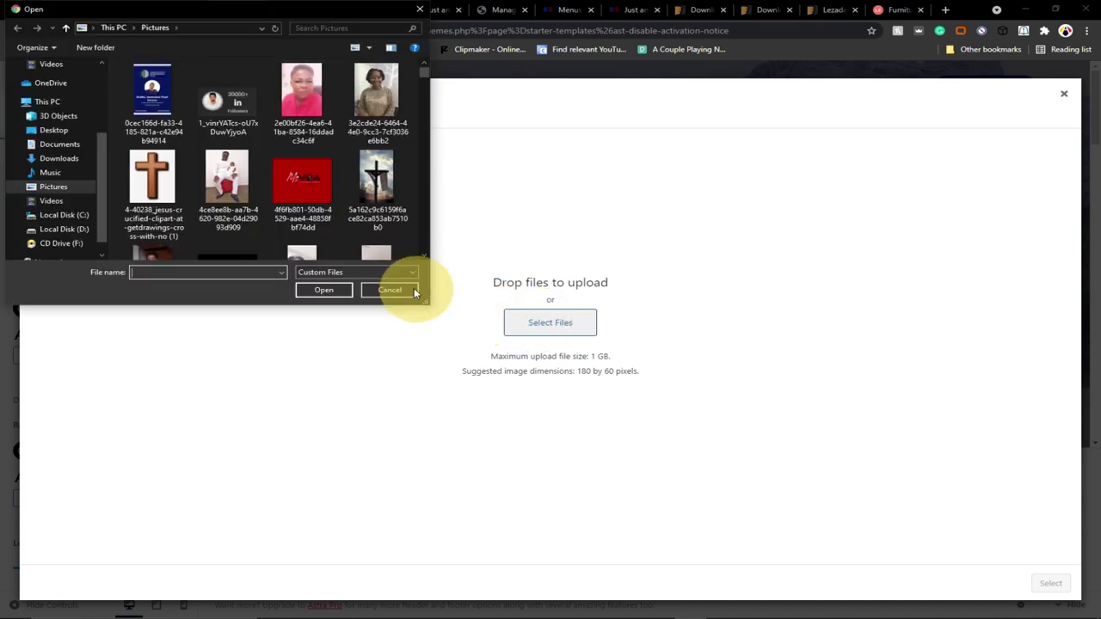
click(64, 133)
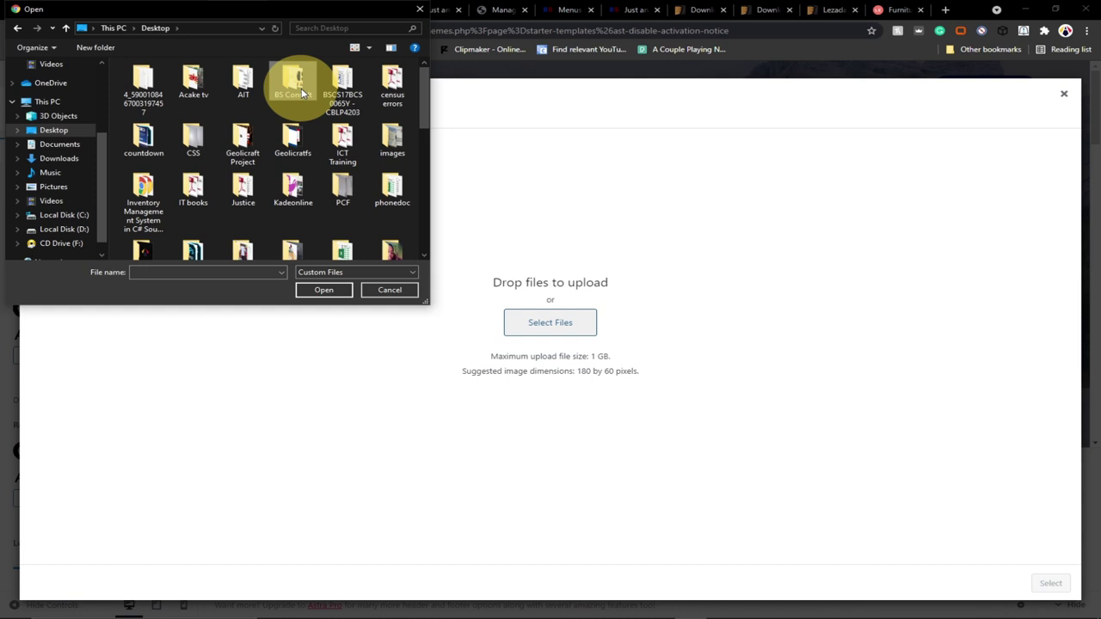
double_click(301, 87)
mouse_move(301, 170)
mouse_down()
mouse_move(201, 210)
mouse_move(320, 143)
mouse_move(314, 155)
mouse_up()
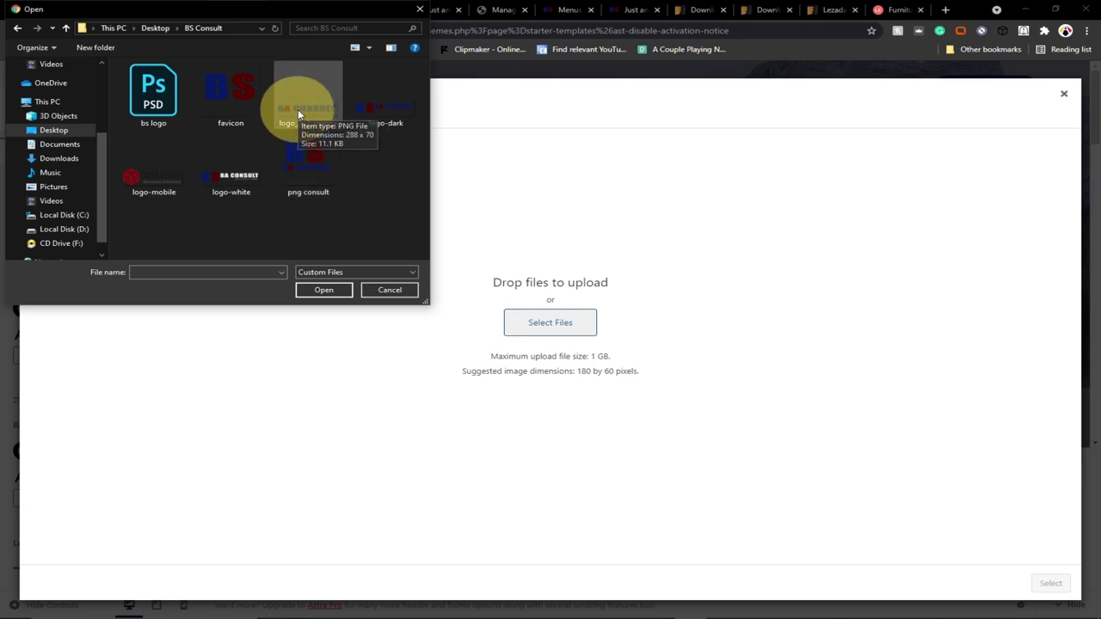
click(297, 110)
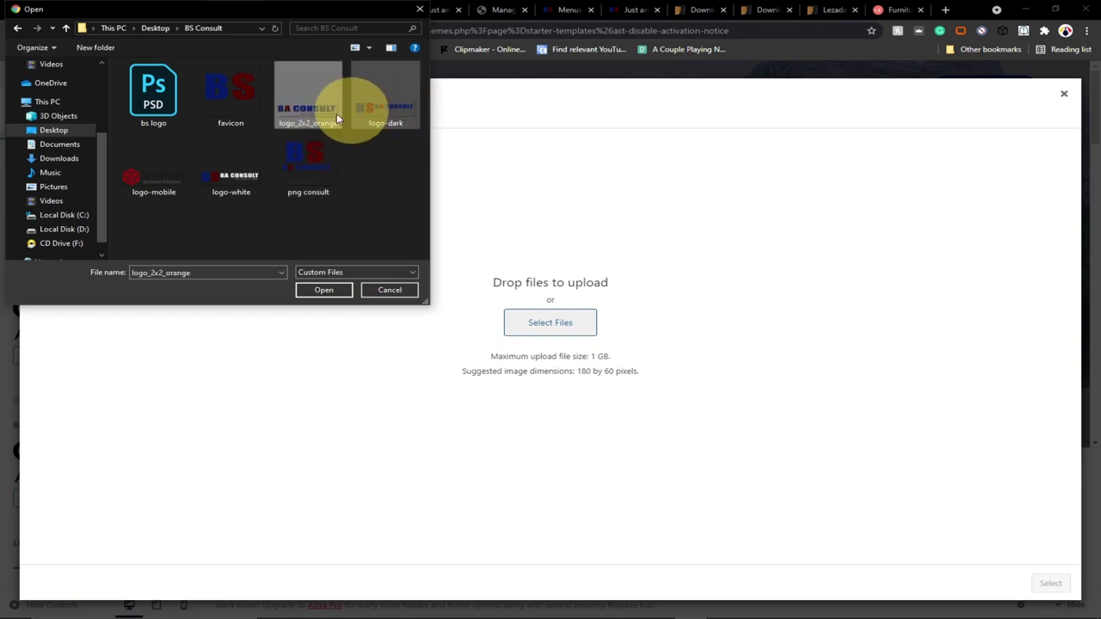
double_click(369, 113)
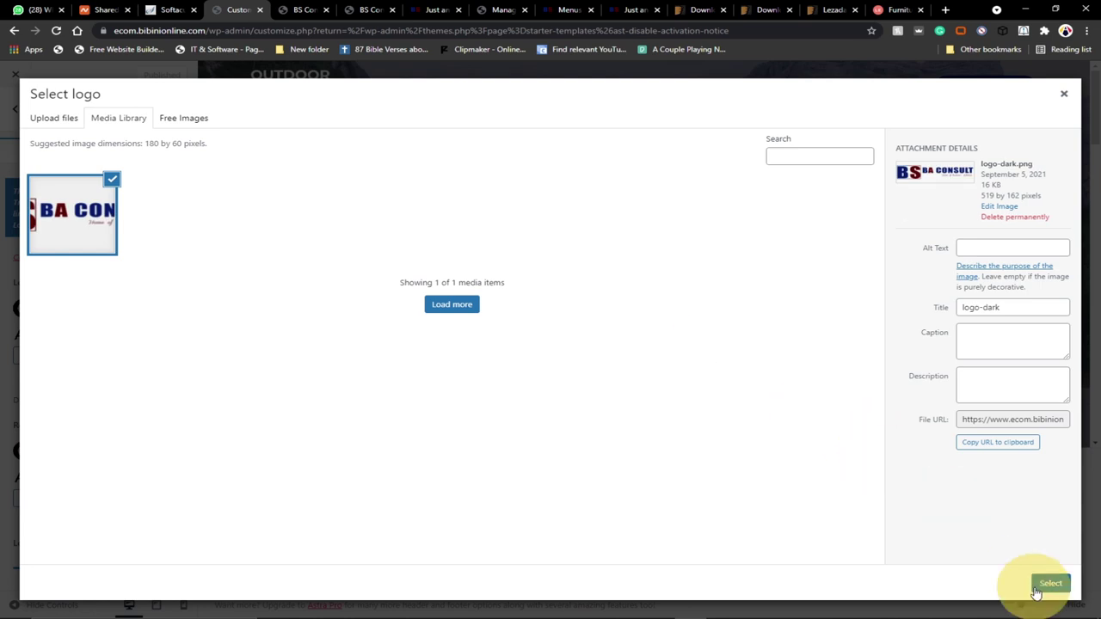
click(1050, 585)
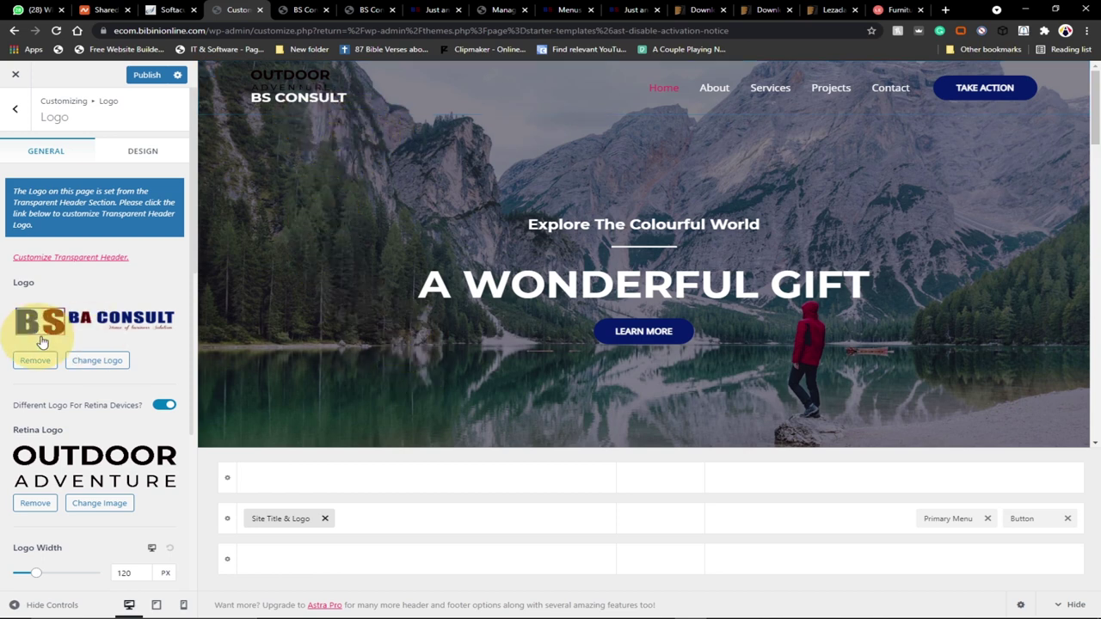
scroll(160, 413, down, 5)
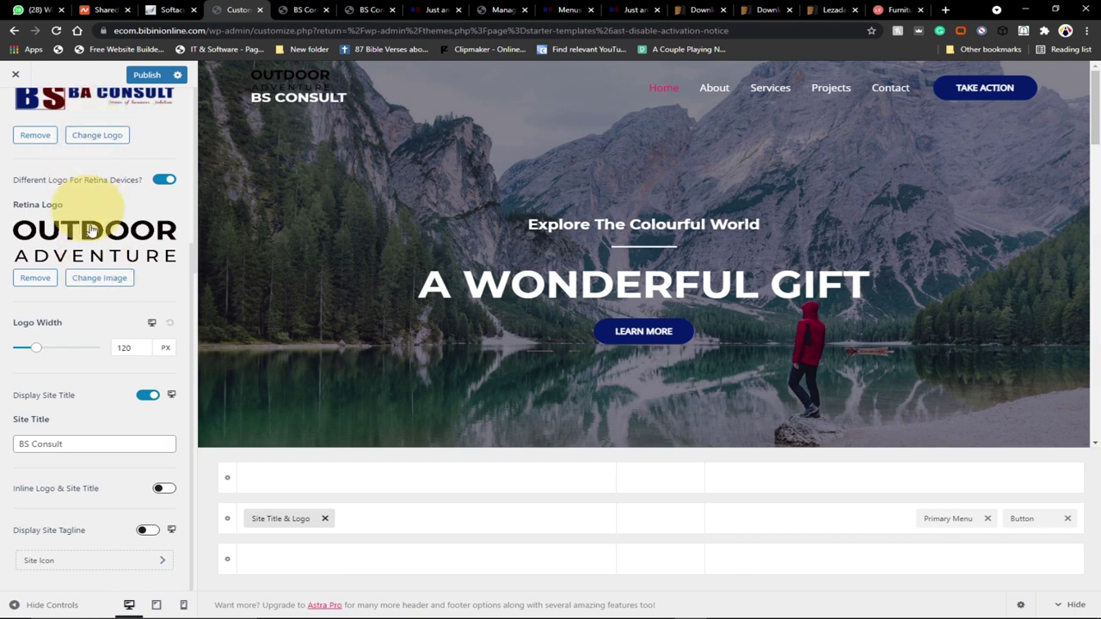
Use the BA Consult logo as the Retina Logo and set the logo width to 240 px.
click(103, 279)
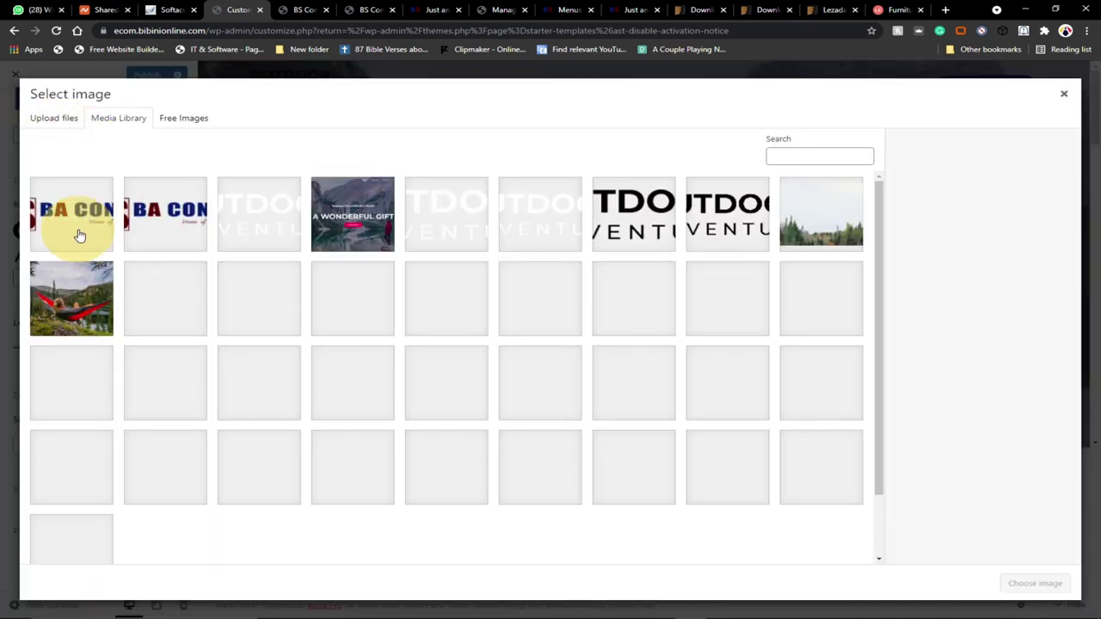
click(79, 235)
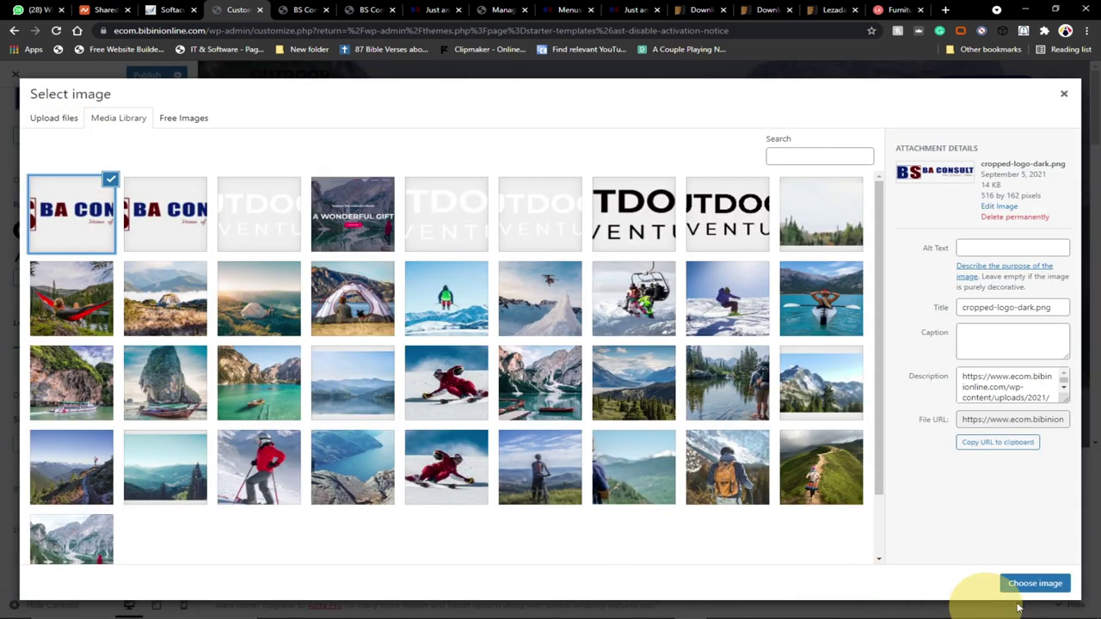
click(1035, 583)
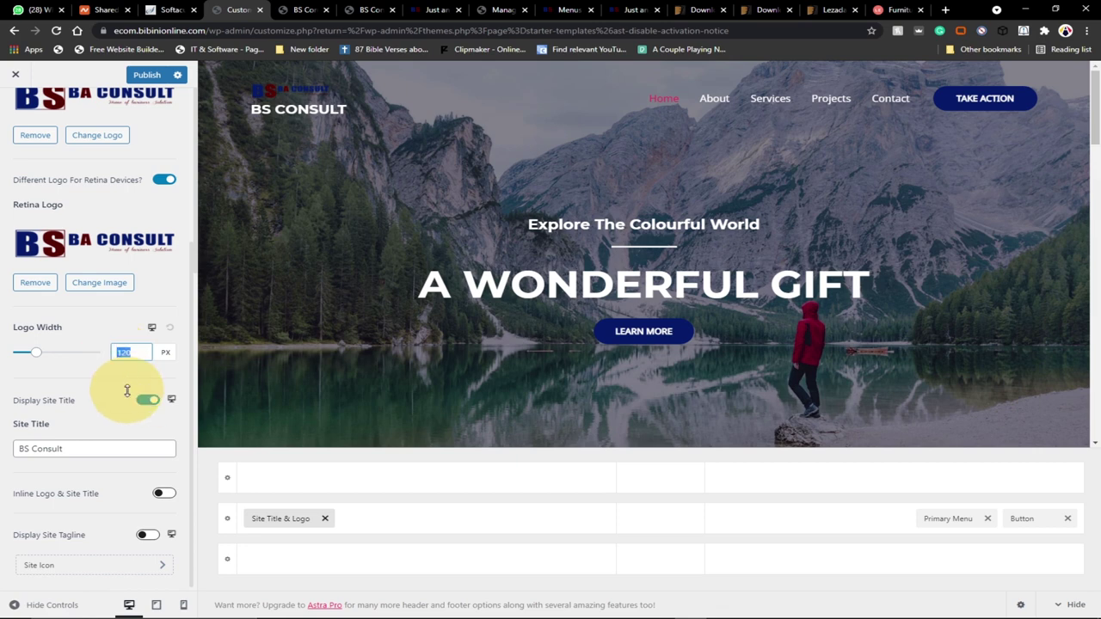
text(24)
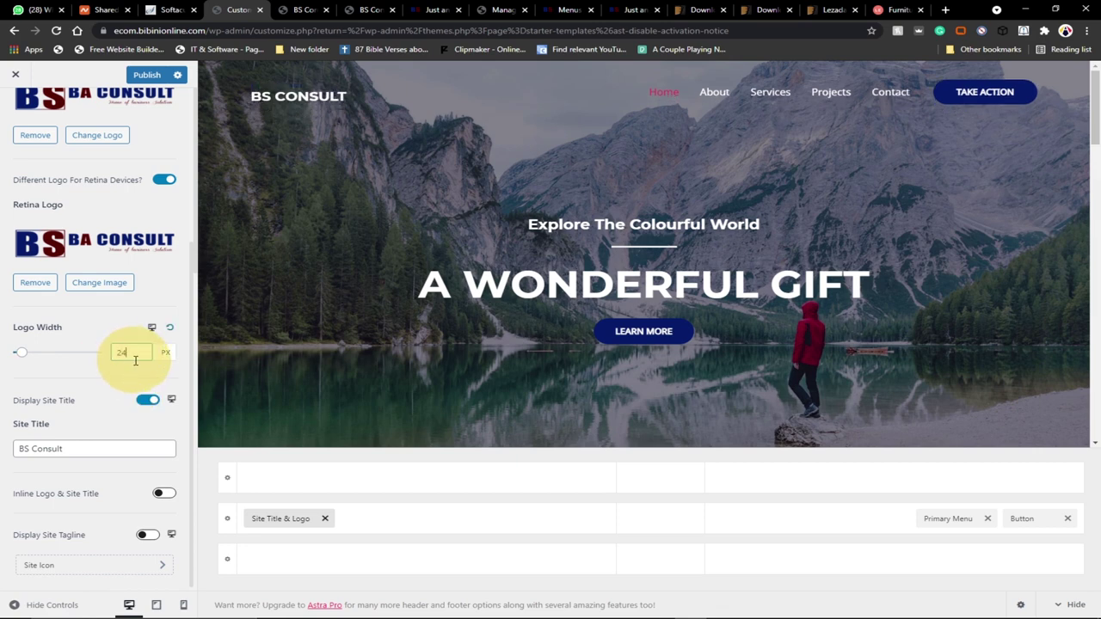
text(0)
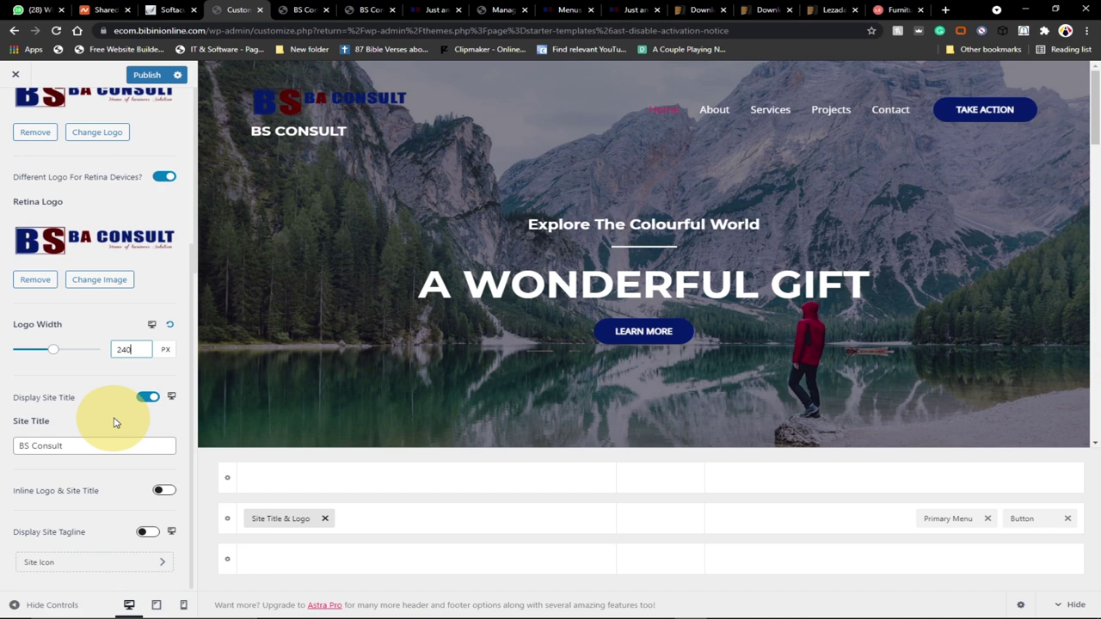
scroll(117, 462, down, 3)
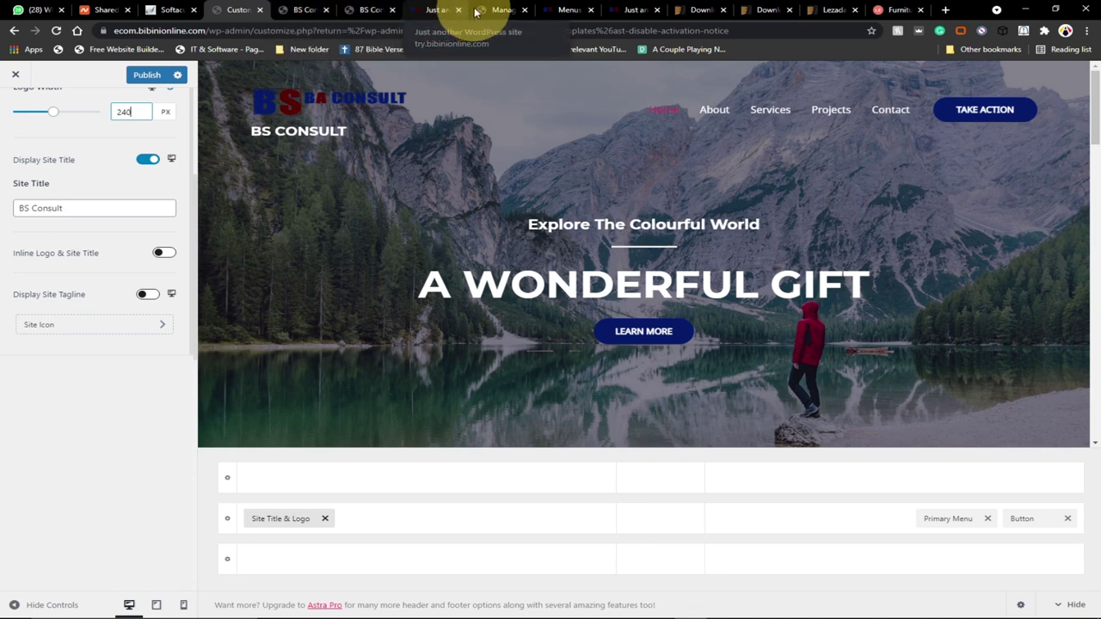
Upload favicon.png and set it as the Site Icon, then return to the main sections.
click(97, 333)
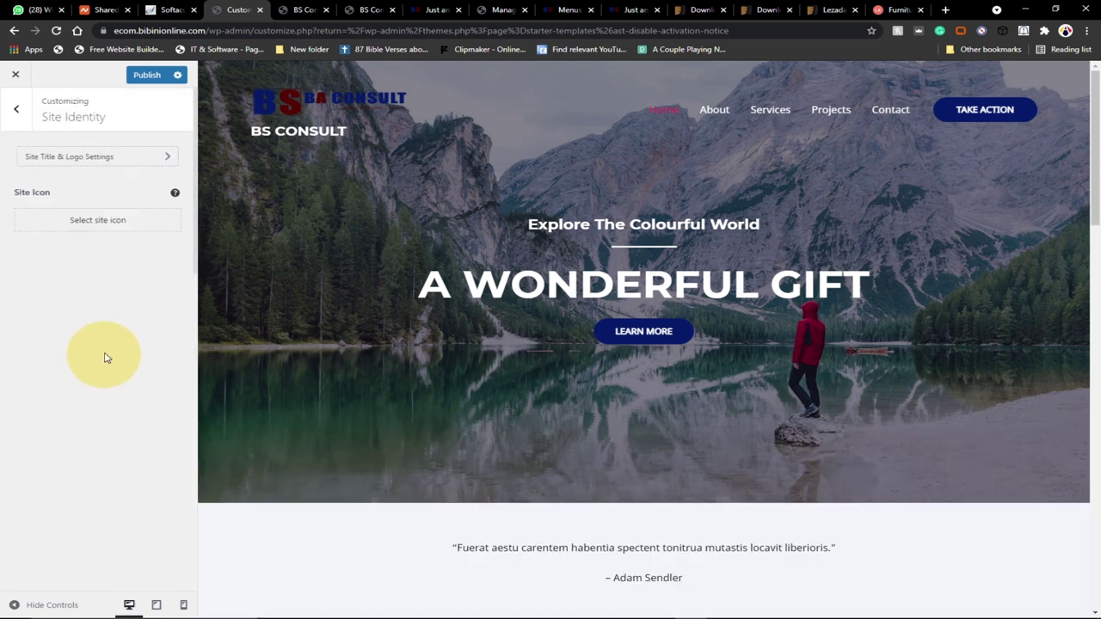
click(85, 222)
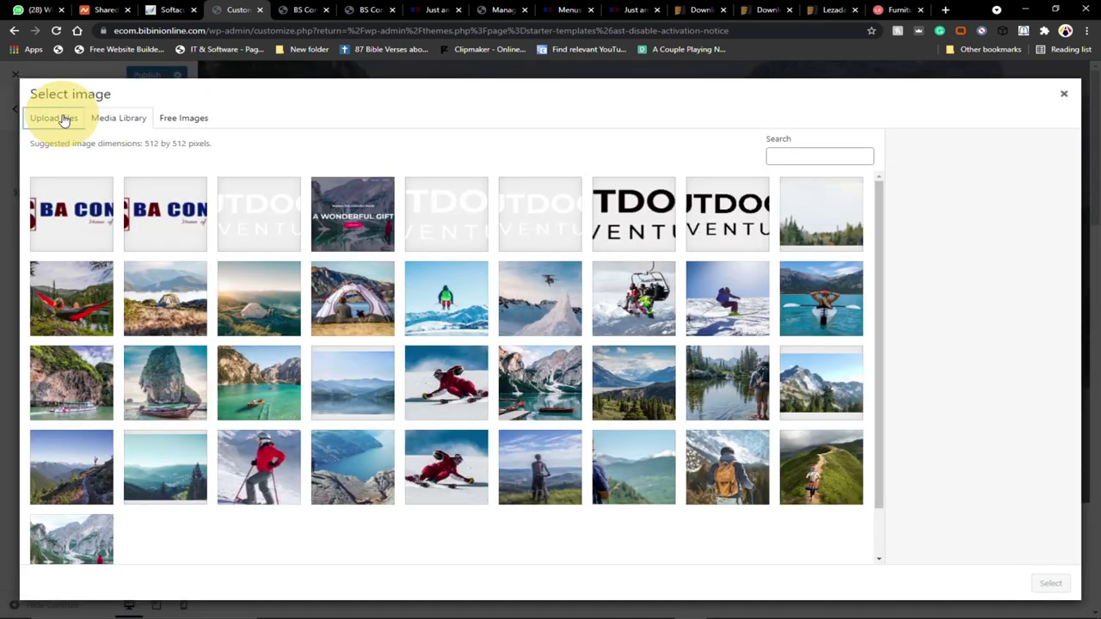
click(63, 120)
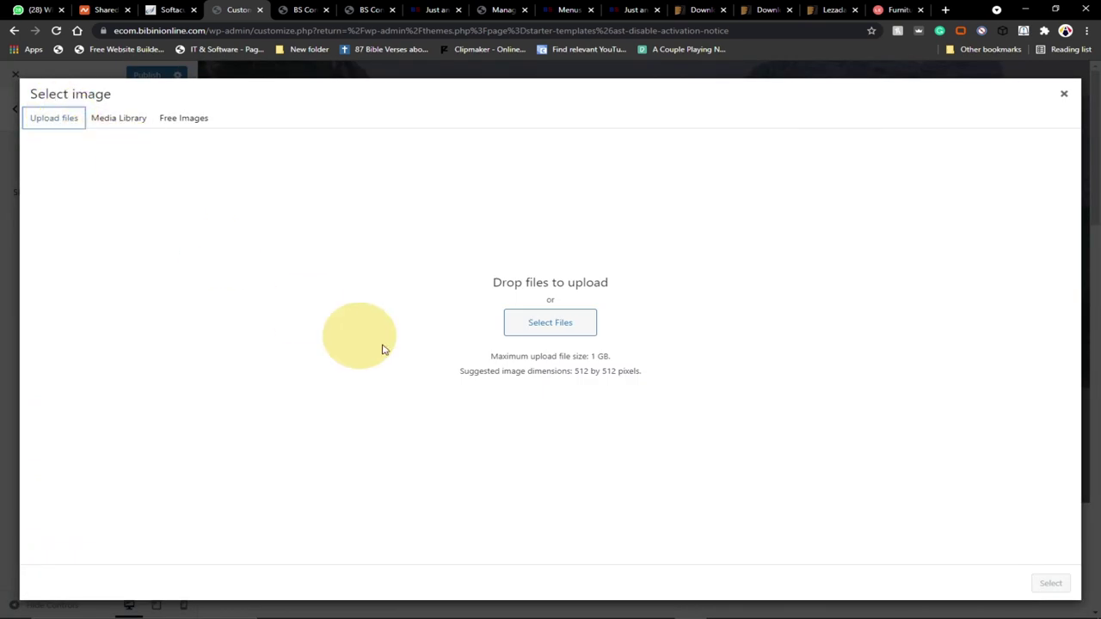
click(561, 323)
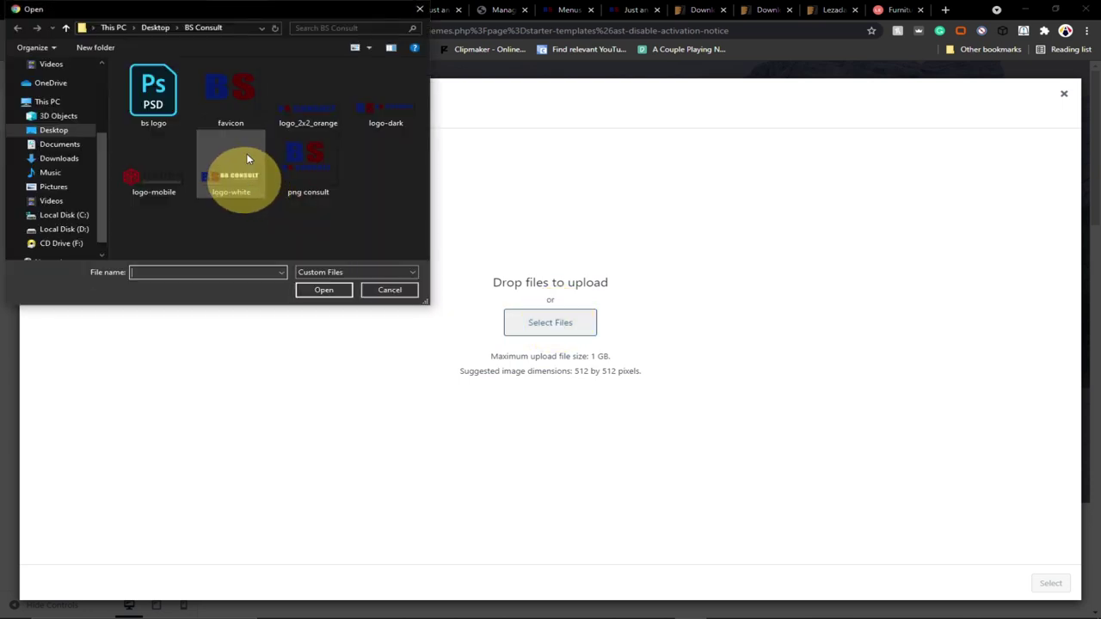
click(239, 118)
click(323, 290)
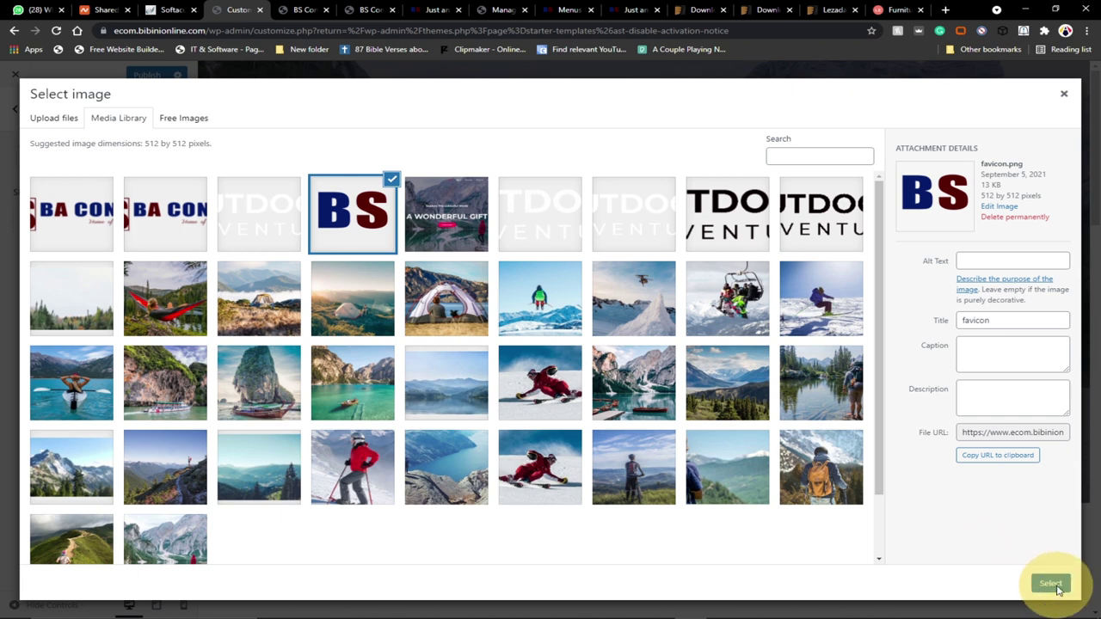
click(1051, 585)
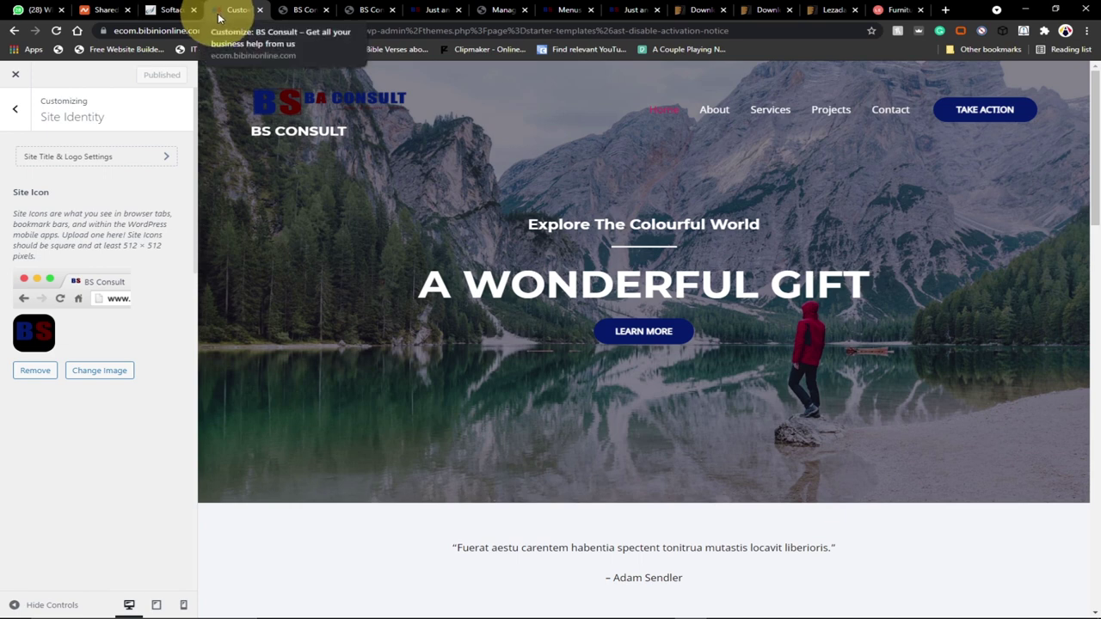
click(13, 117)
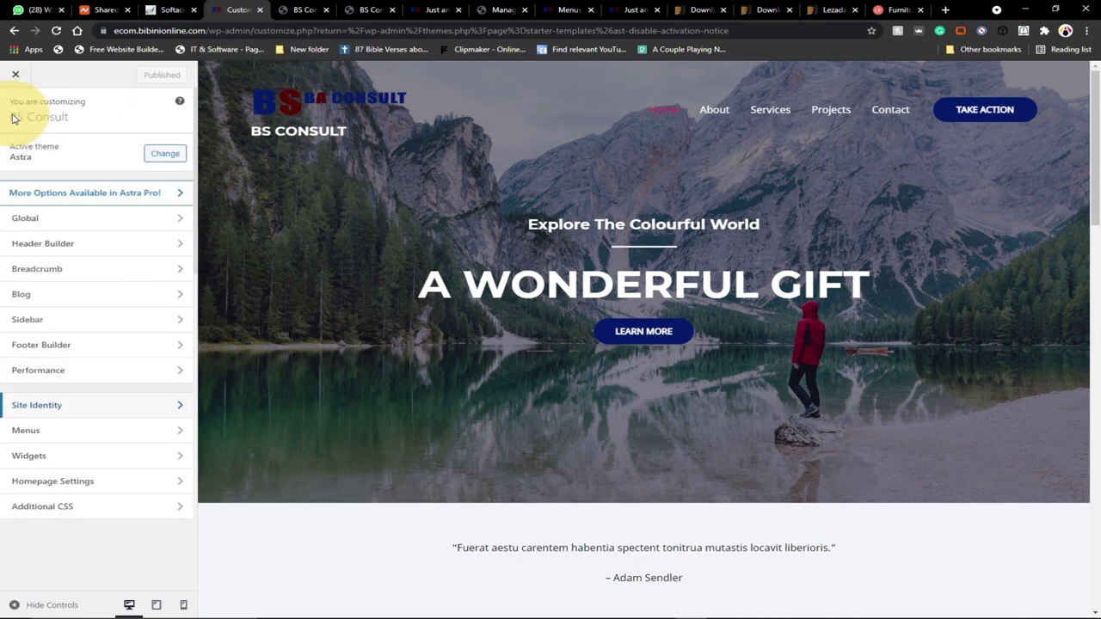
In Header Builder > Transparent Header, upload logo-white and use it as the Logo.
click(116, 247)
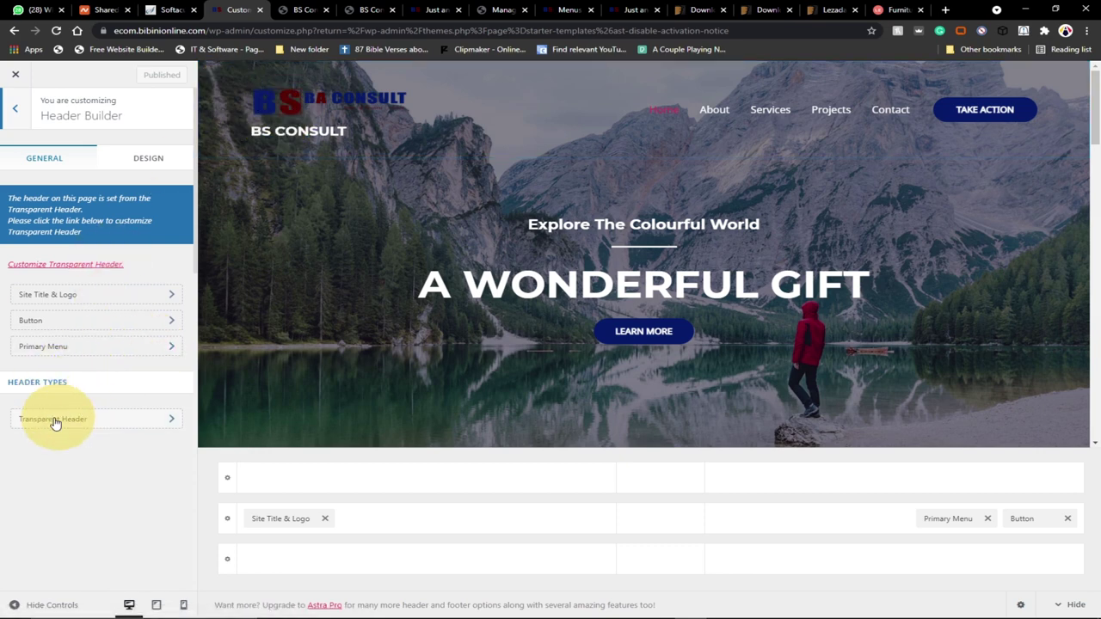
click(142, 422)
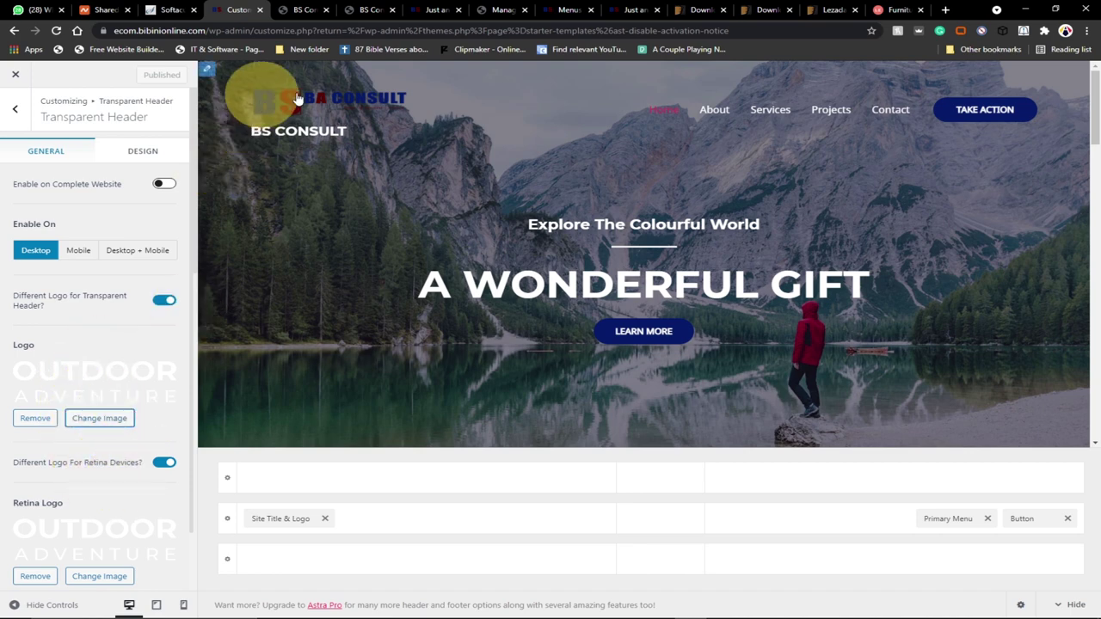
click(93, 425)
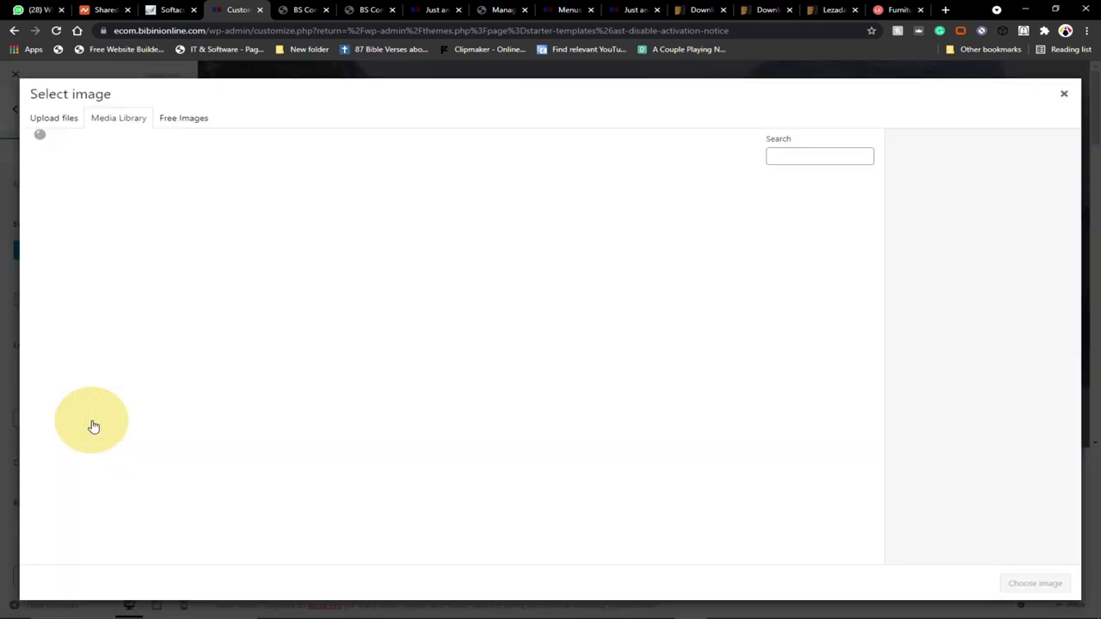
click(57, 120)
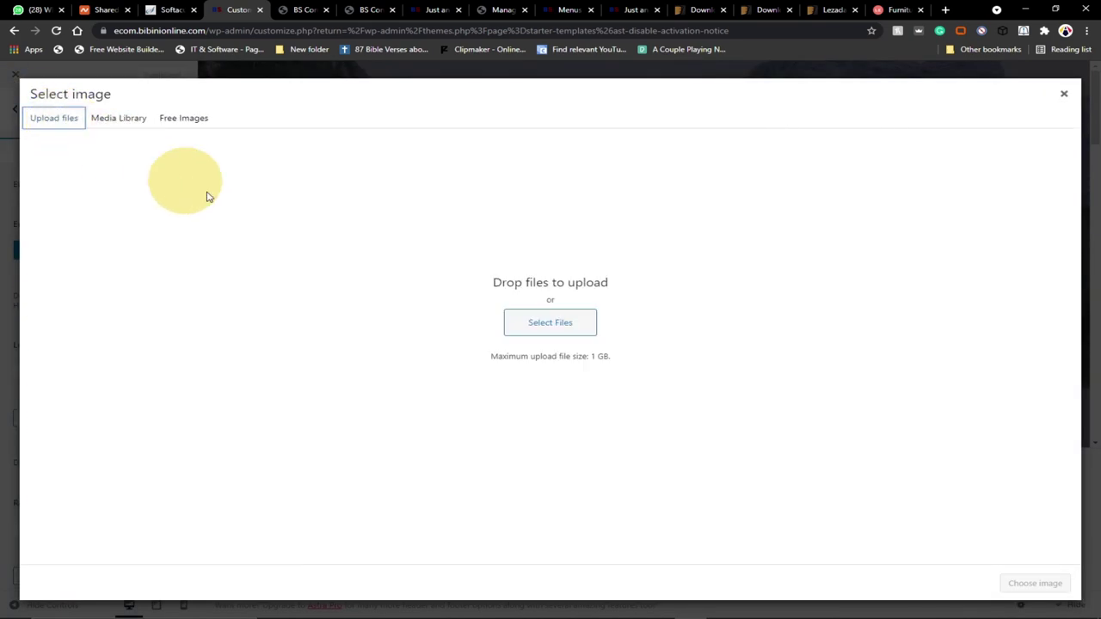
click(571, 323)
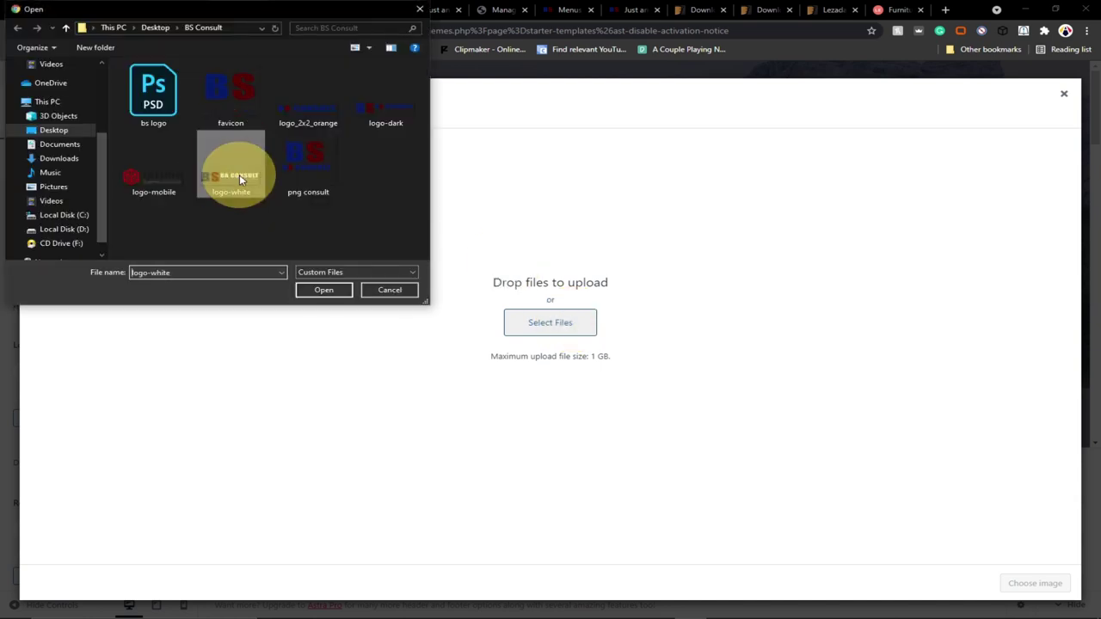
double_click(239, 174)
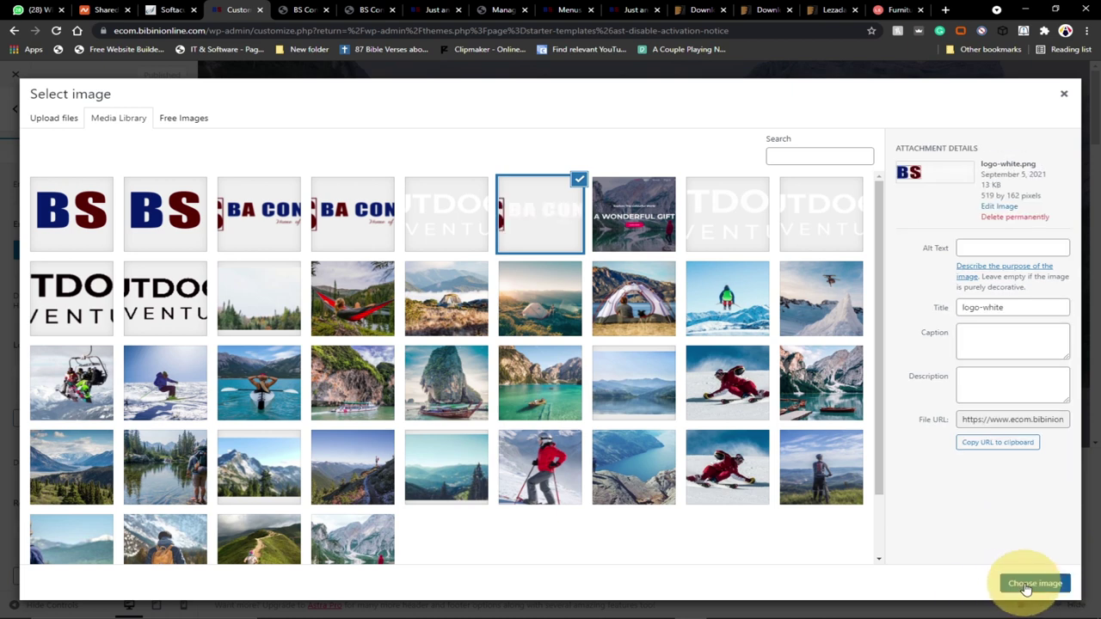
click(1033, 584)
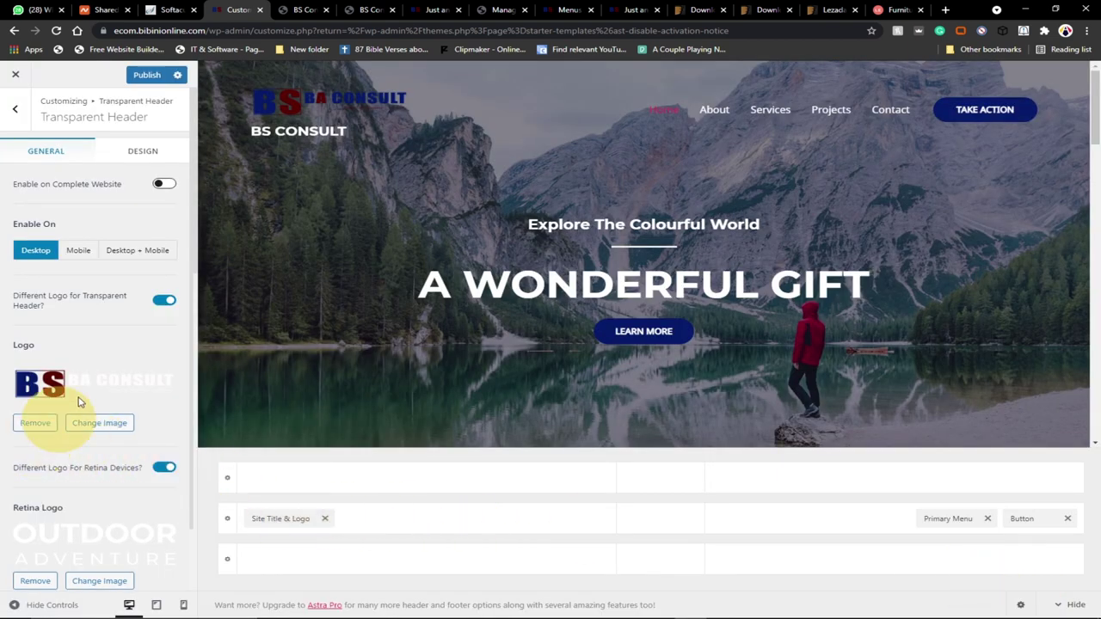
Set logo-white as the transparent header's Retina Logo too.
scroll(99, 402, down, 3)
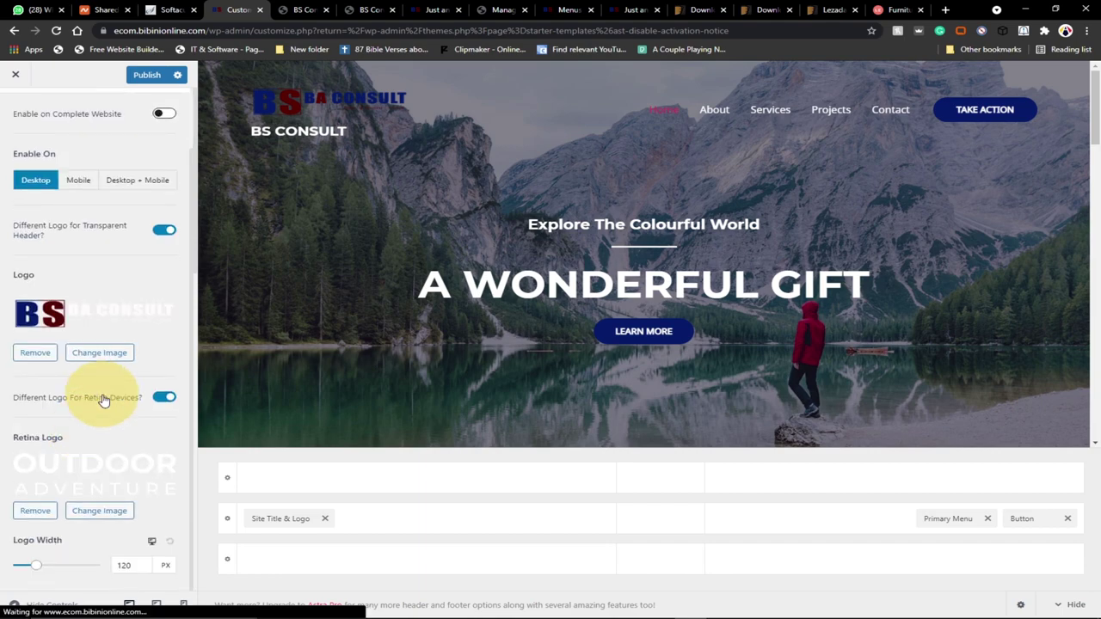
scroll(96, 425, down, 1)
click(95, 396)
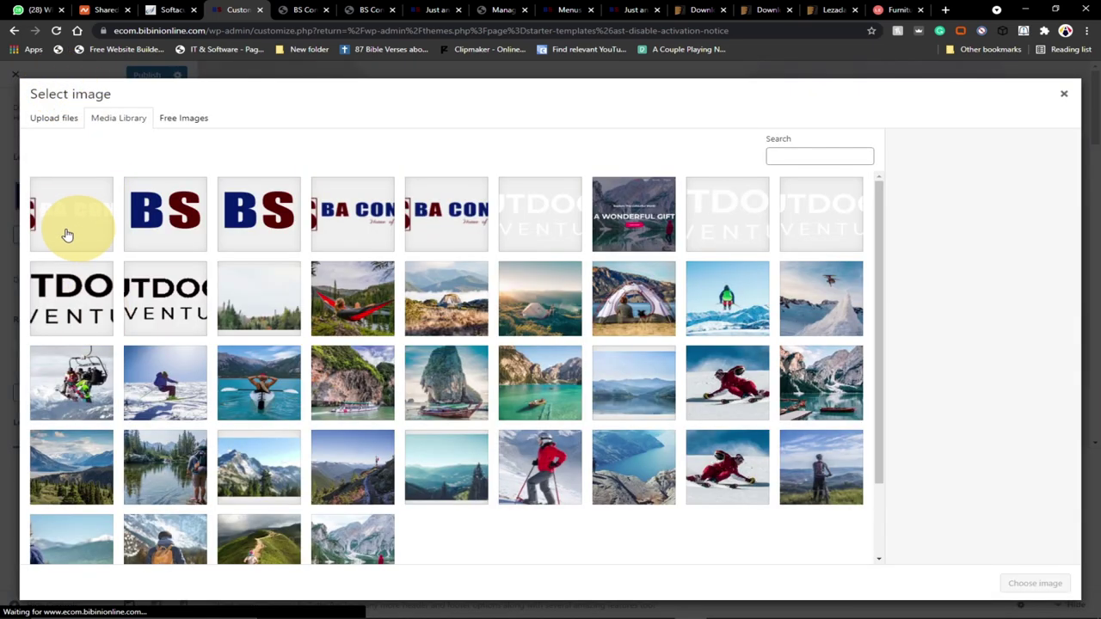
click(76, 234)
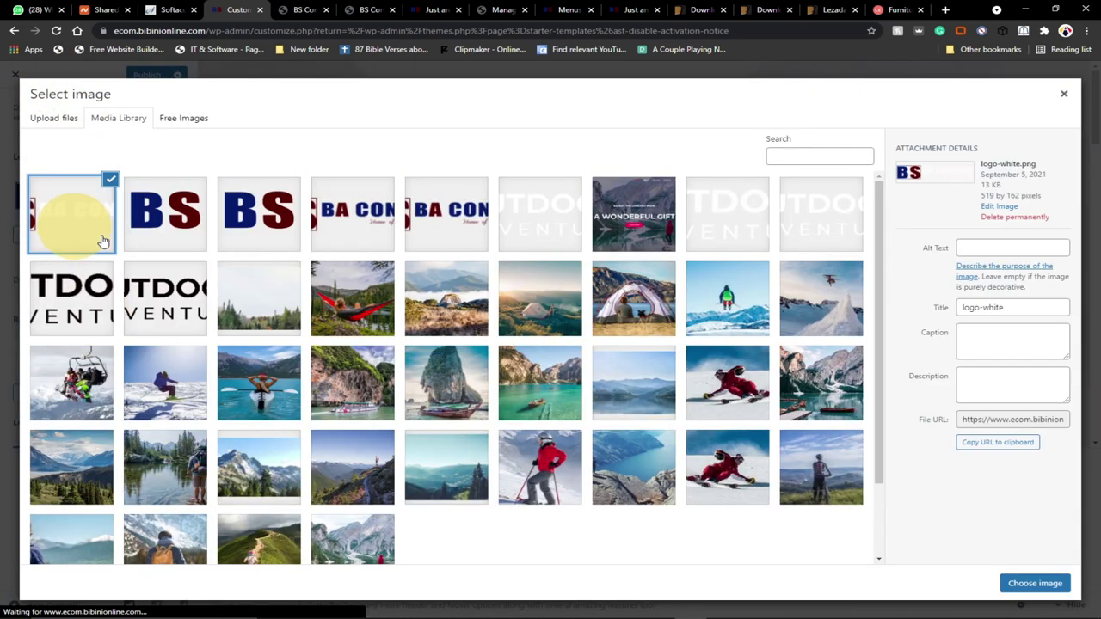
click(1034, 585)
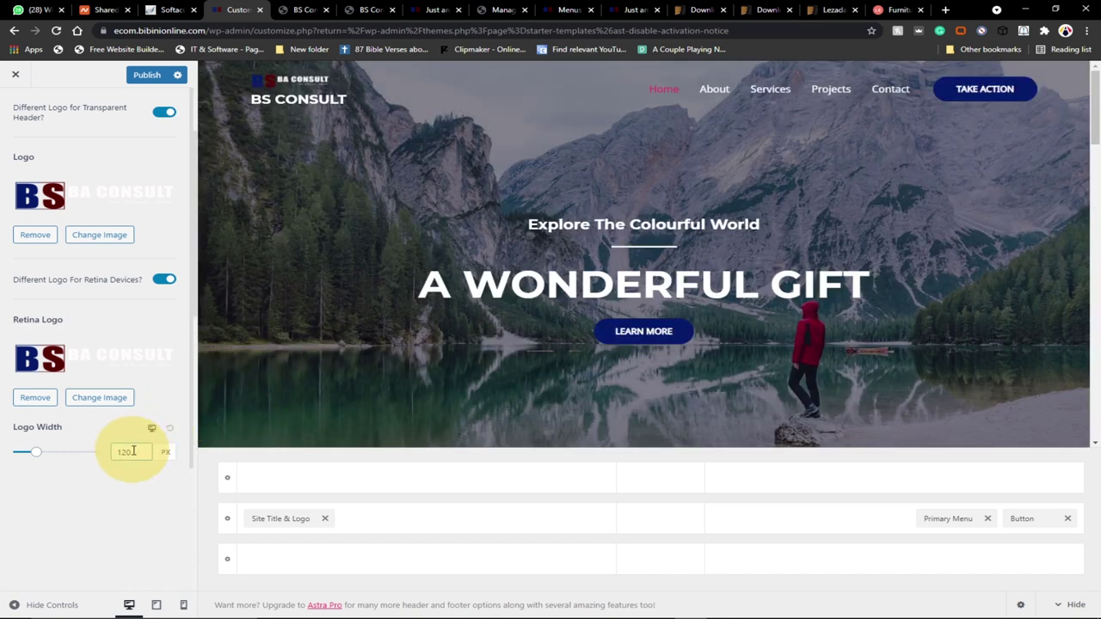
Change the transparent header logo width from 120 to 240 px, publish, and return to Header Builder.
drag(133, 450, 106, 451)
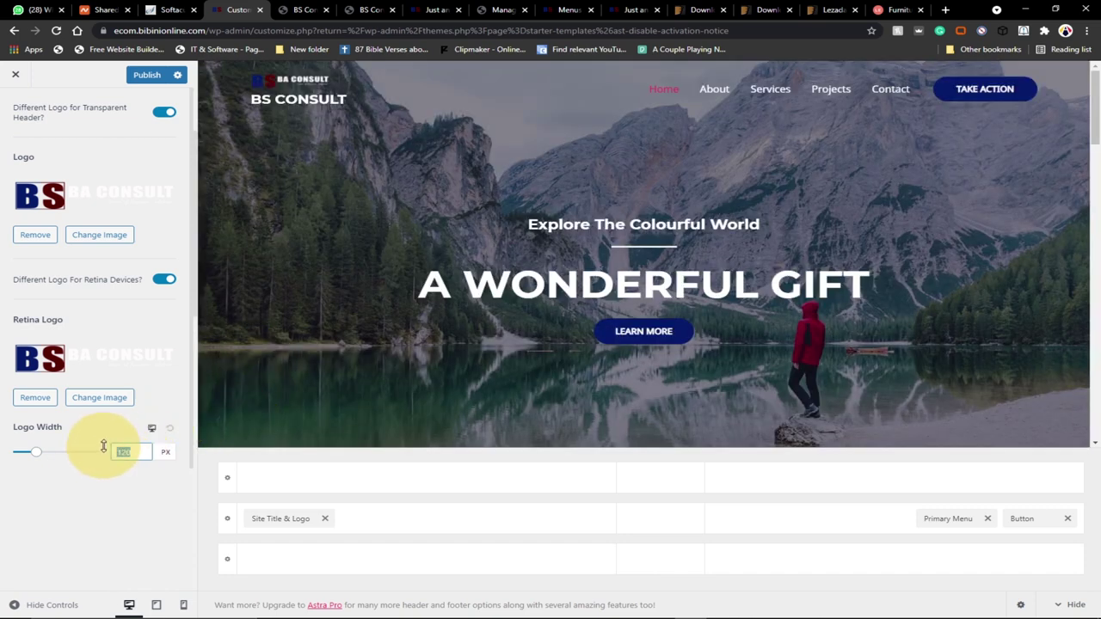
text(240)
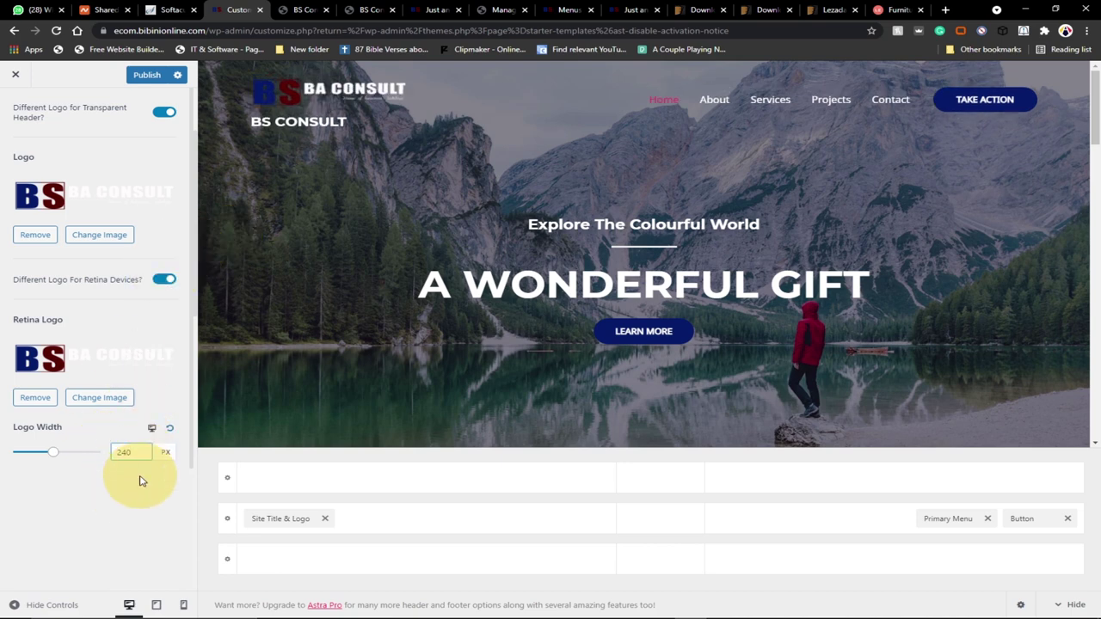
scroll(142, 482, down, 5)
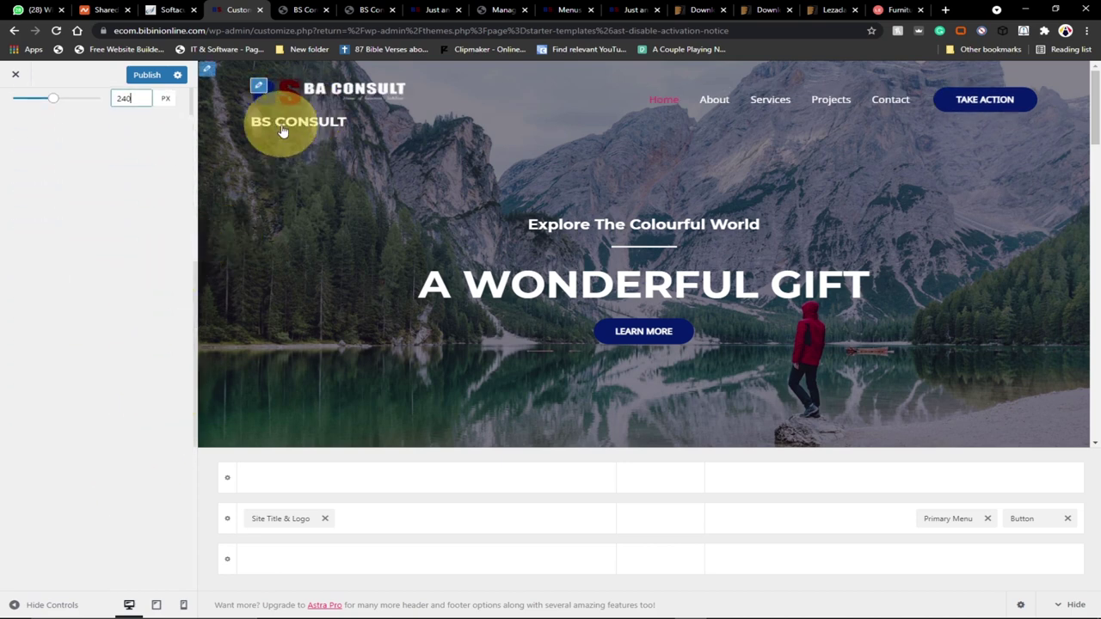
scroll(138, 266, up, 5)
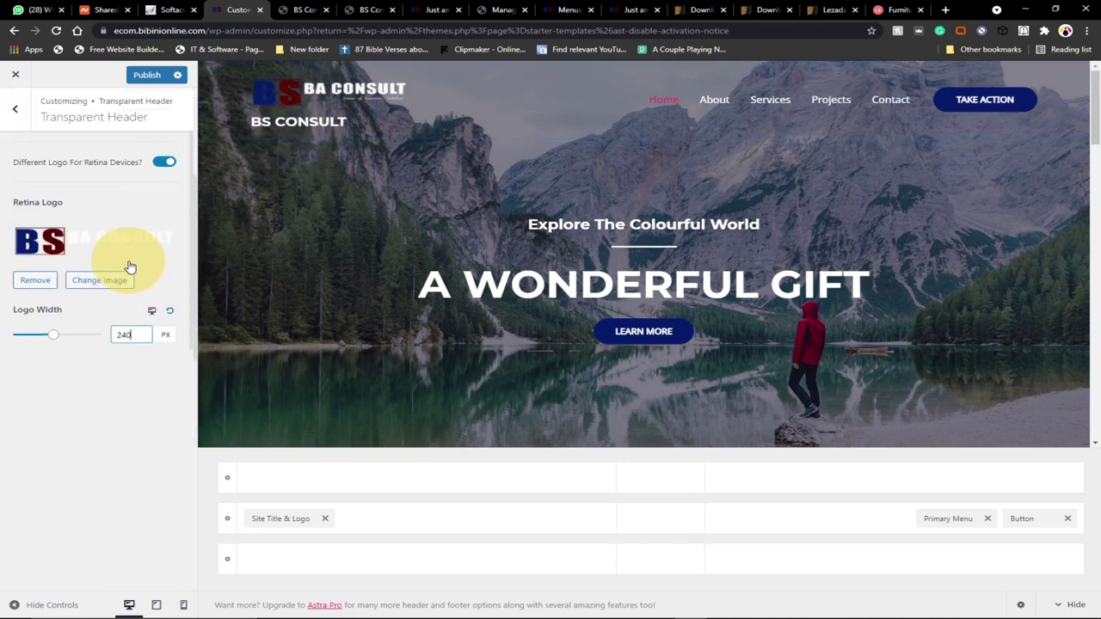
click(145, 77)
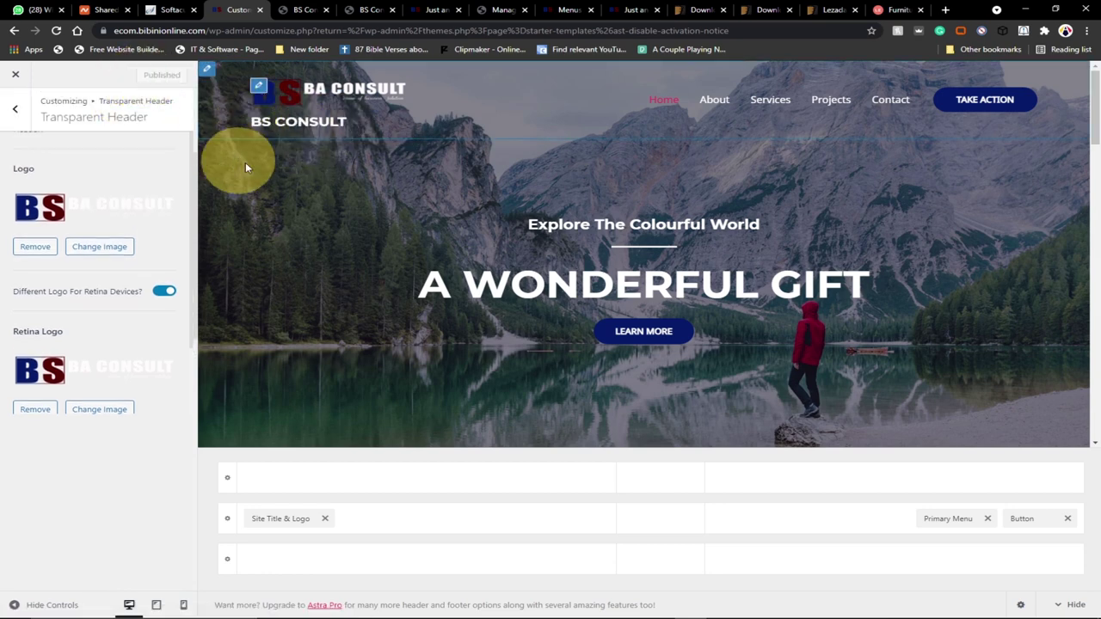
click(15, 114)
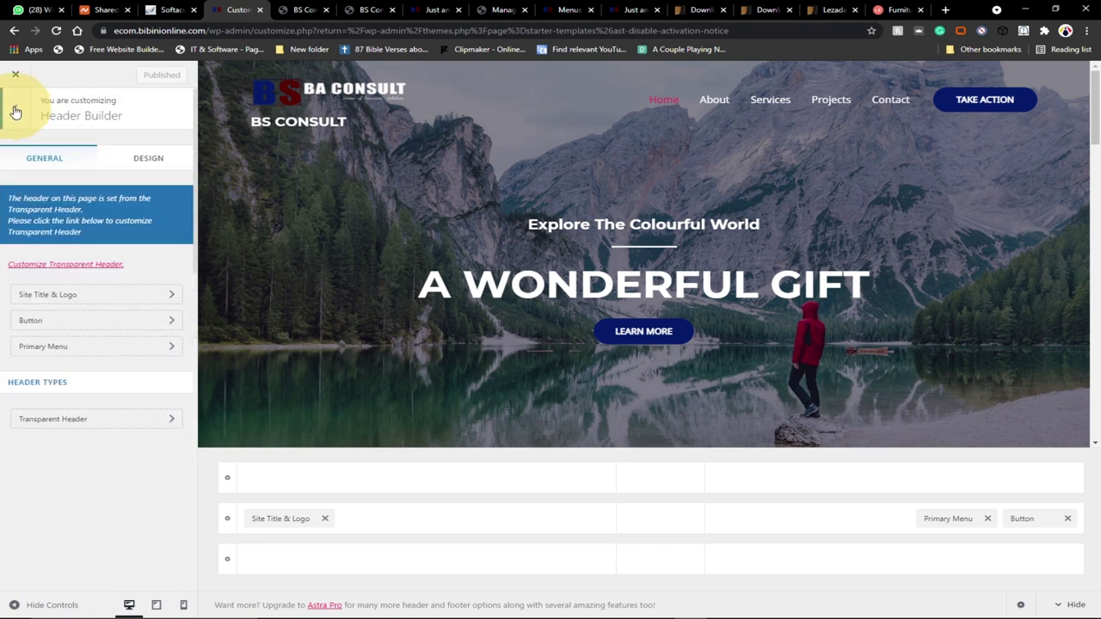
Delete the 'BS Consult' text from the Site Title field in Site Title & Logo and publish.
click(61, 297)
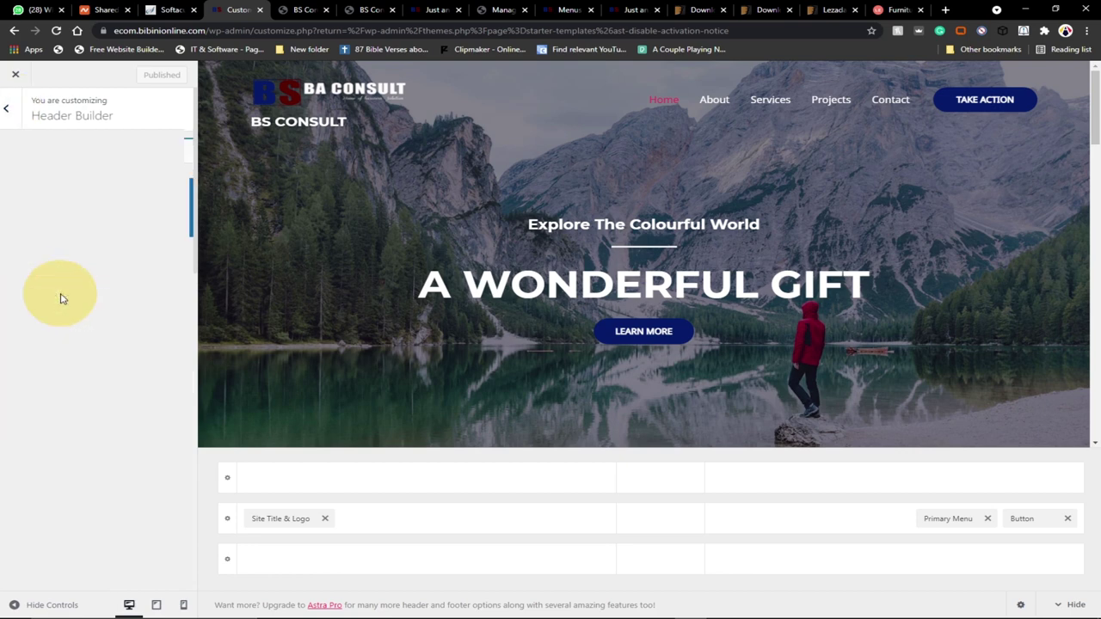
scroll(129, 275, down, 1)
scroll(137, 277, down, 3)
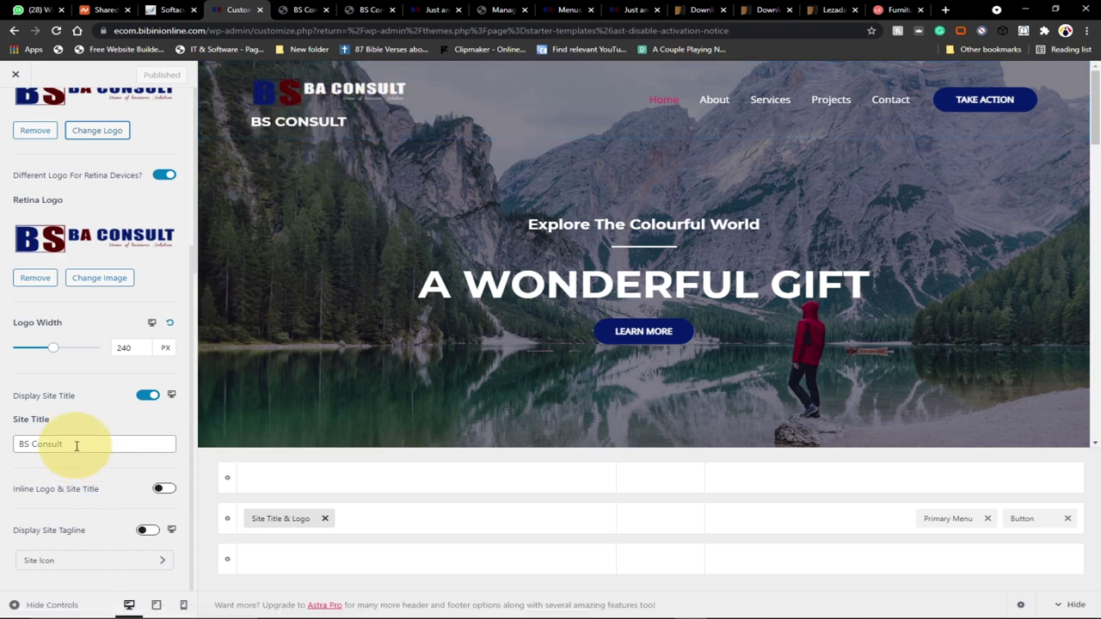
drag(77, 445, 16, 445)
key(BackSpace)
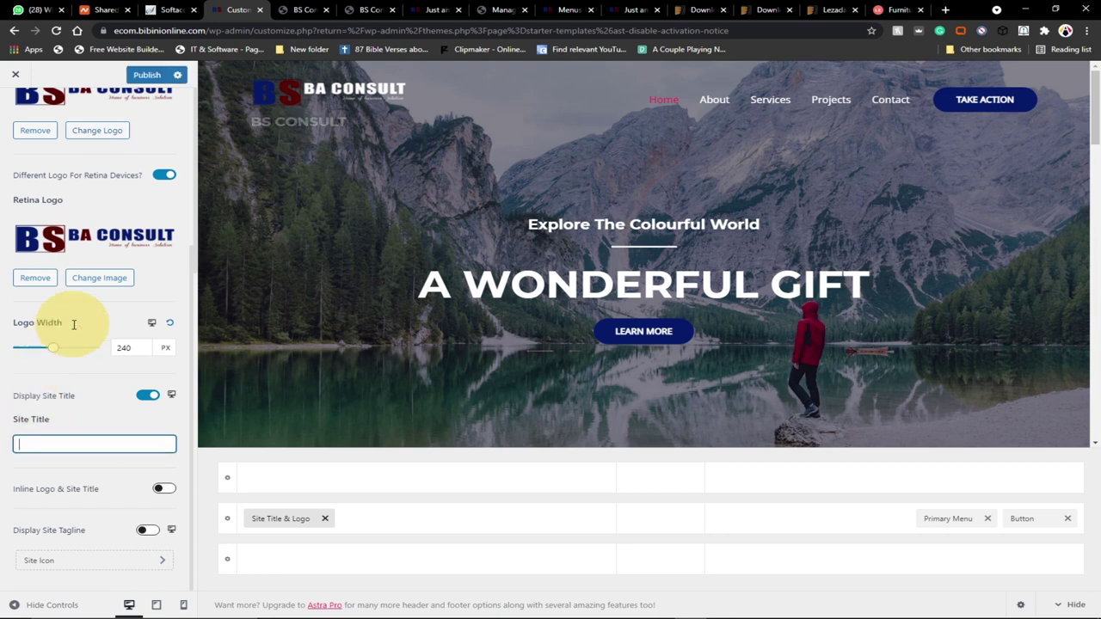
click(146, 75)
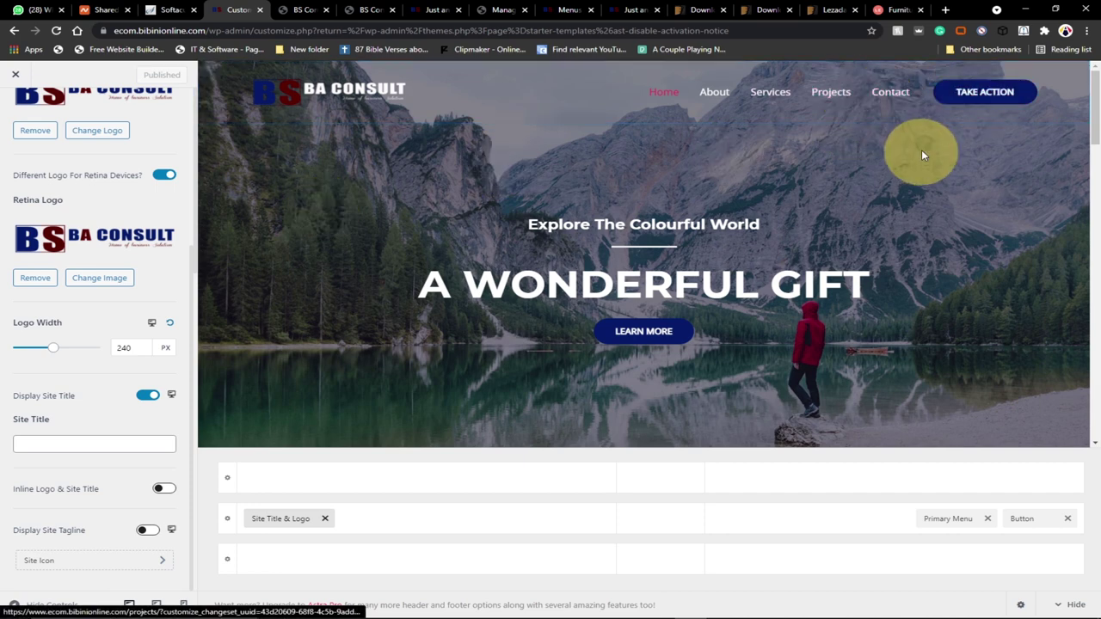
scroll(41, 212, up, 3)
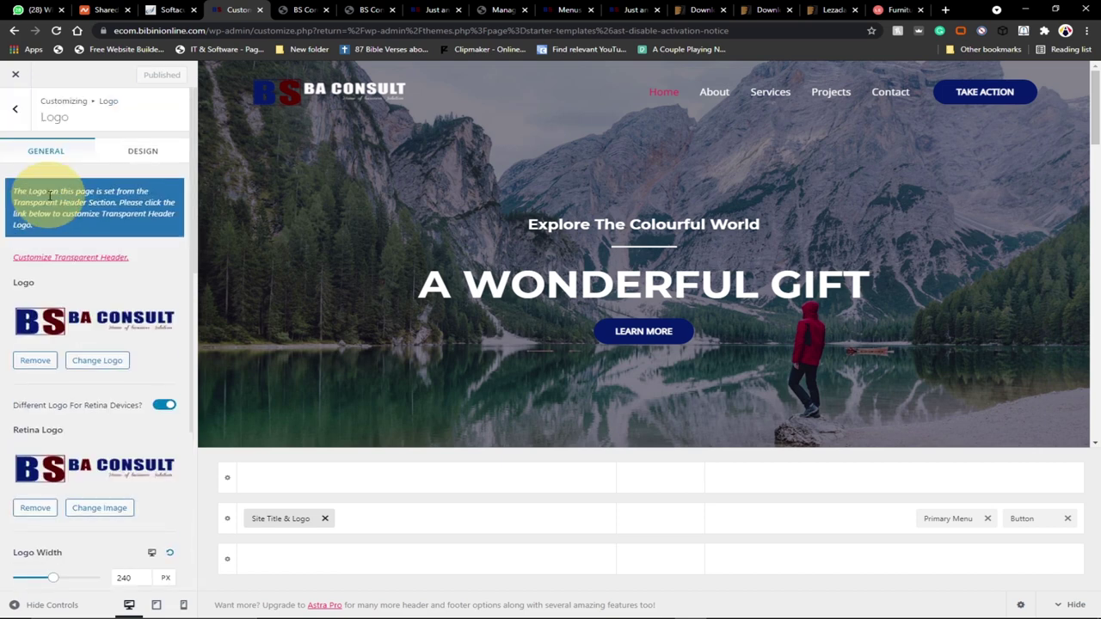
Leave the logo settings and open the header button's settings in the Header Builder.
click(20, 114)
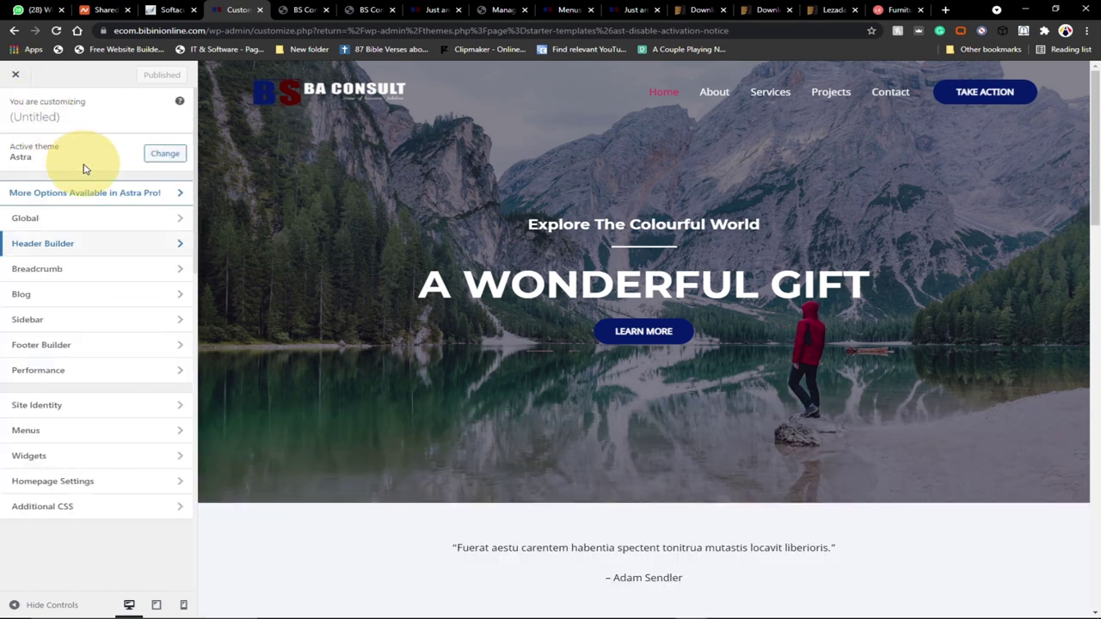
click(166, 247)
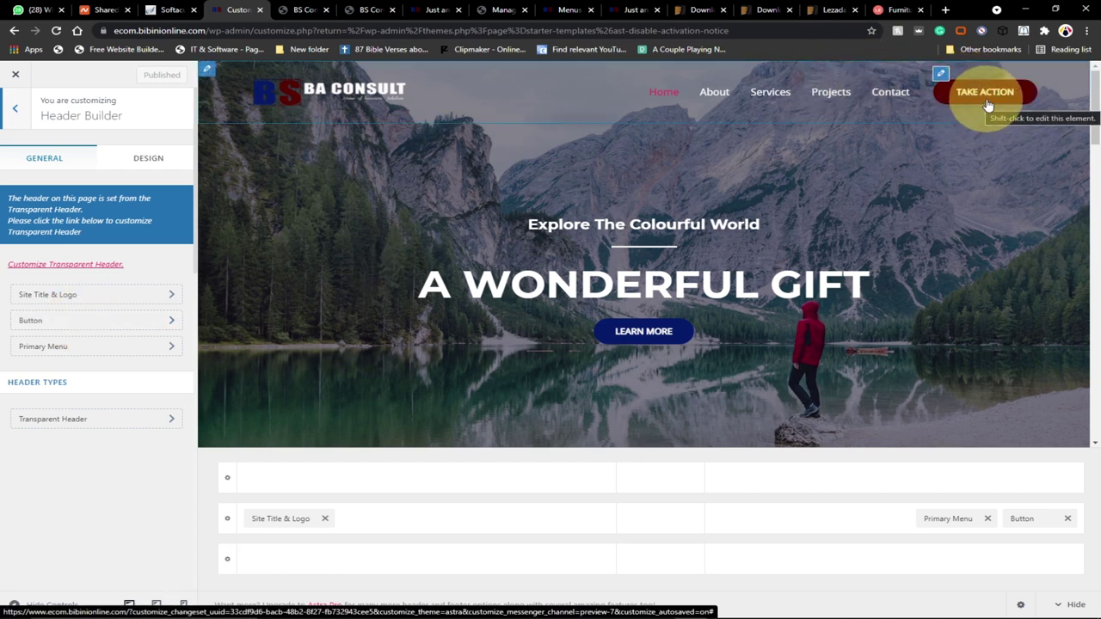
click(166, 320)
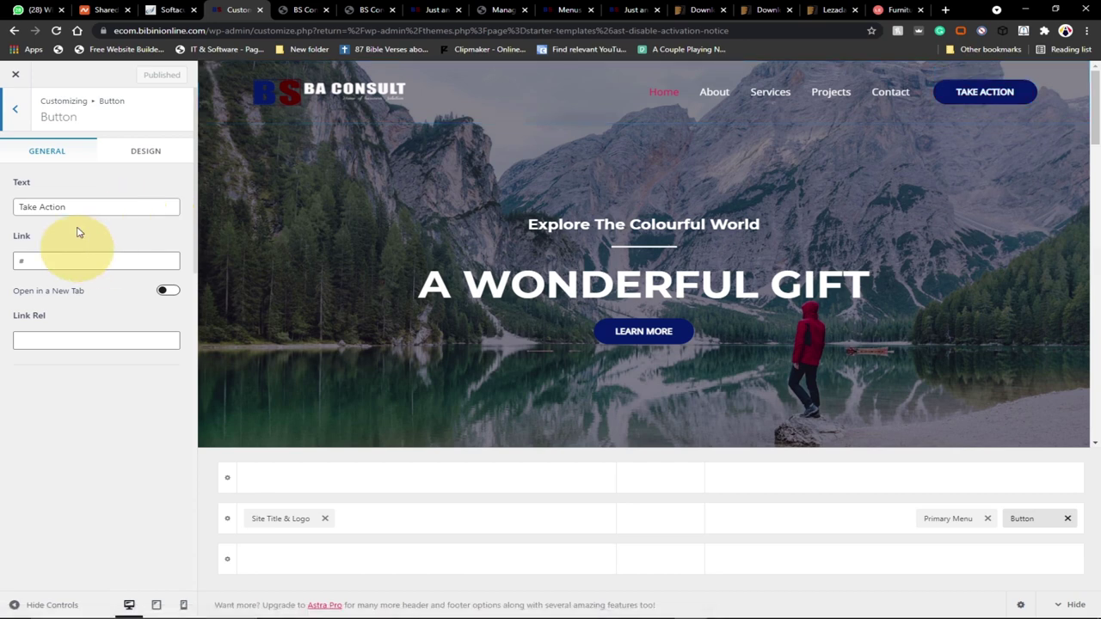
Change the header button label from Take Action to 'Call Us Now!' and select its # link.
drag(82, 209, 2, 212)
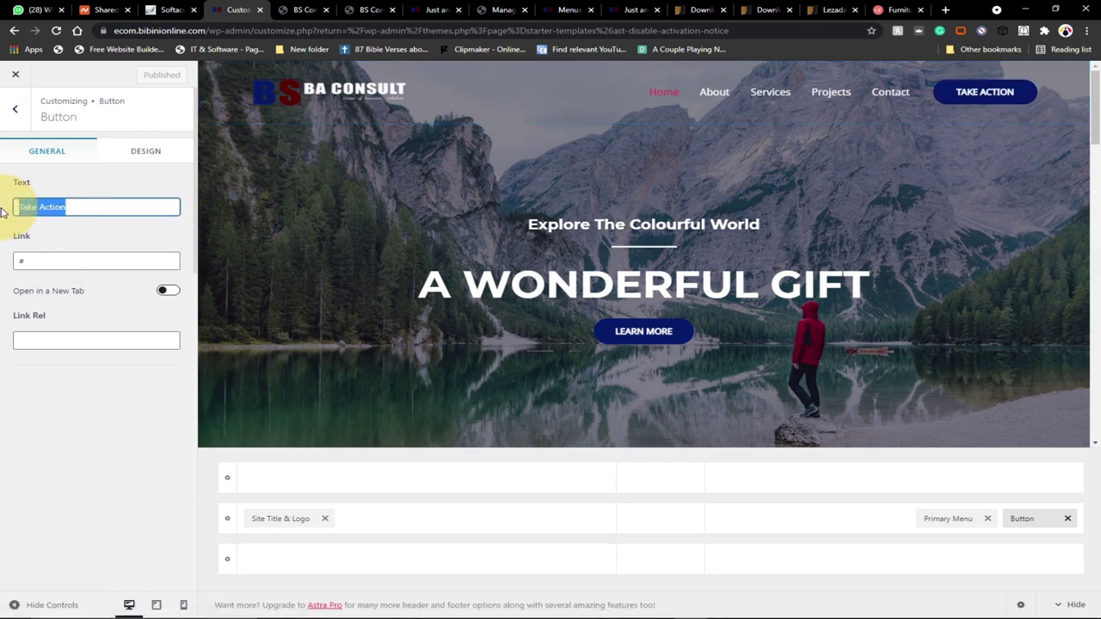
text(Call)
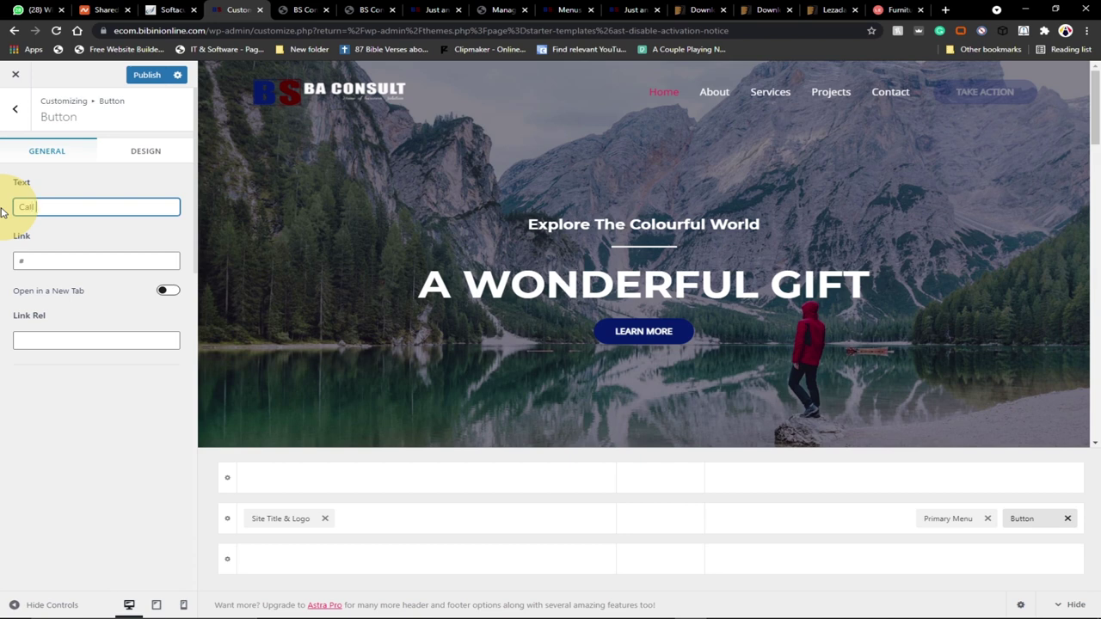
text( Us Now12)
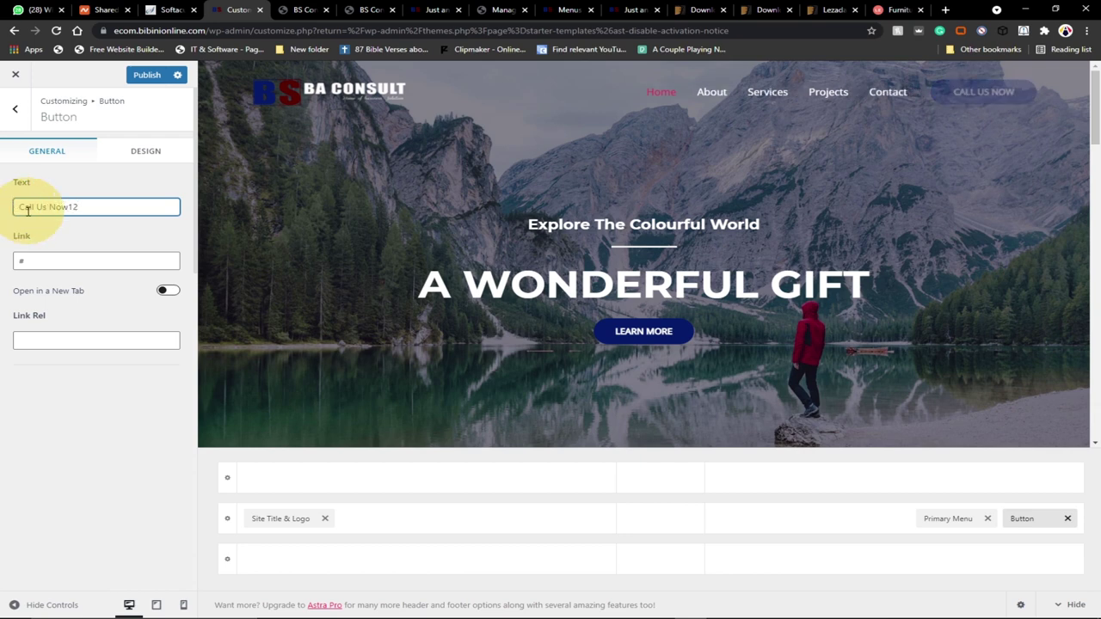
key(BackSpace)
key(BackSpace)
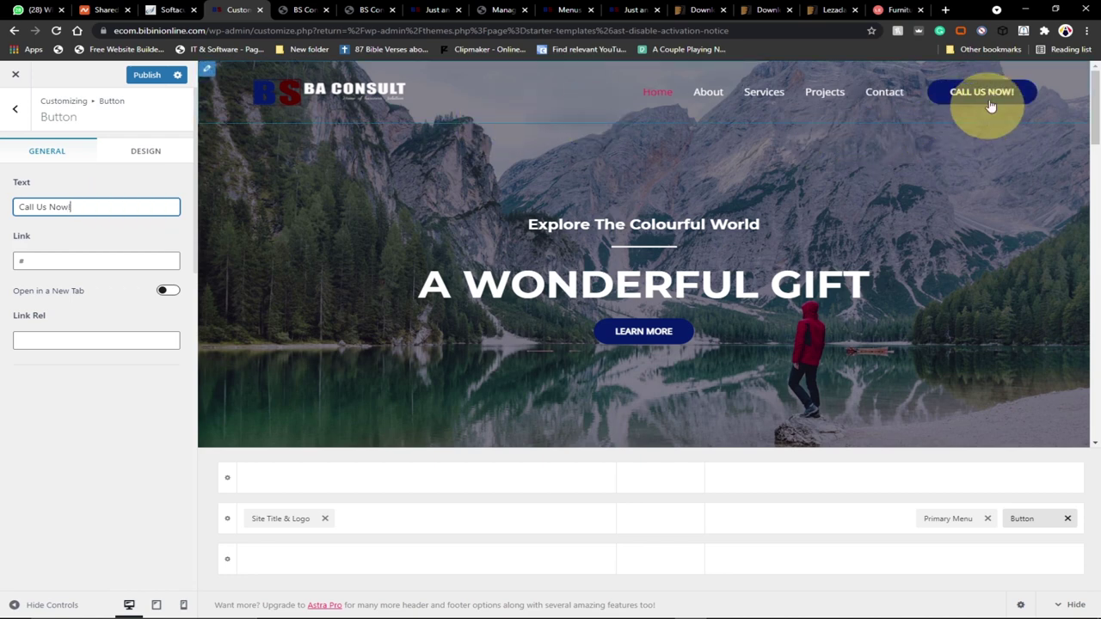
click(47, 258)
drag(43, 256, 3, 260)
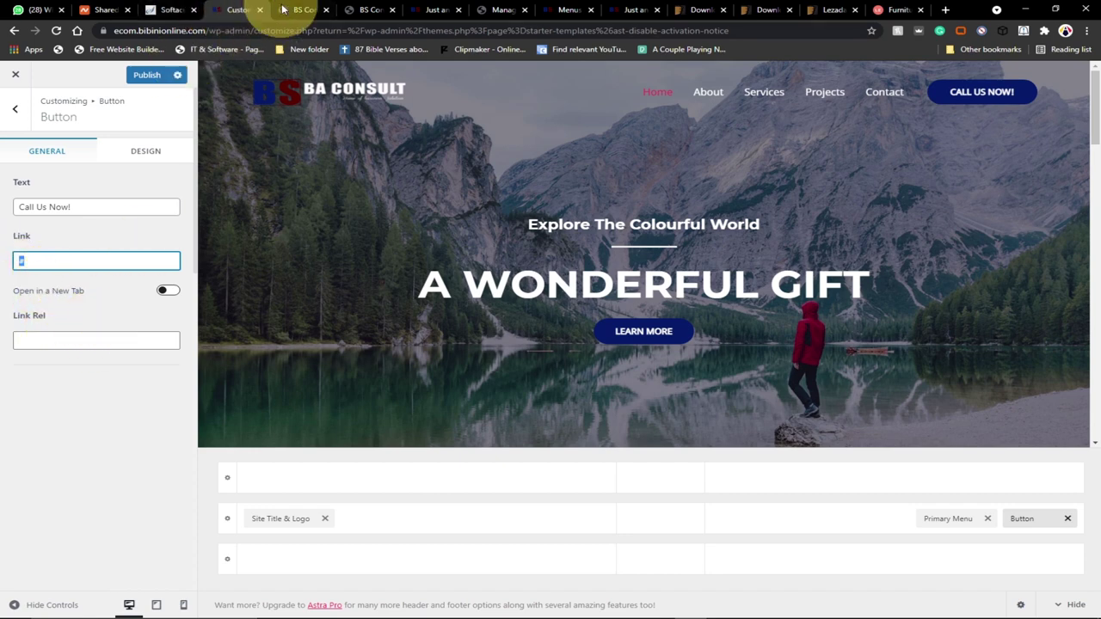
click(295, 11)
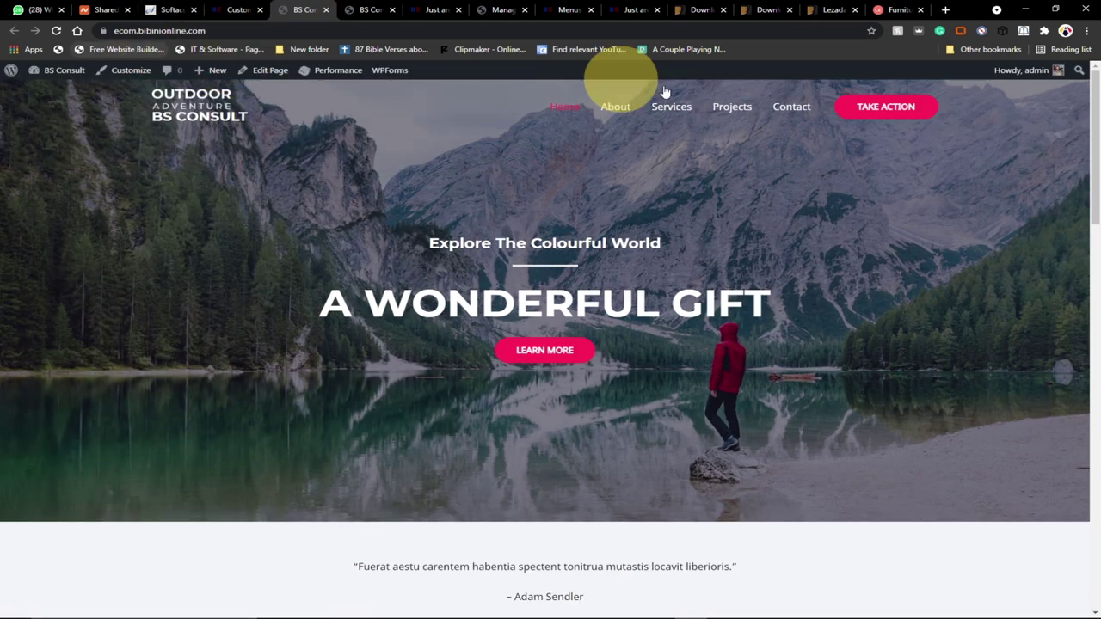
Copy the Contact page URL, paste it in place of # in the button link, and publish.
click(792, 110)
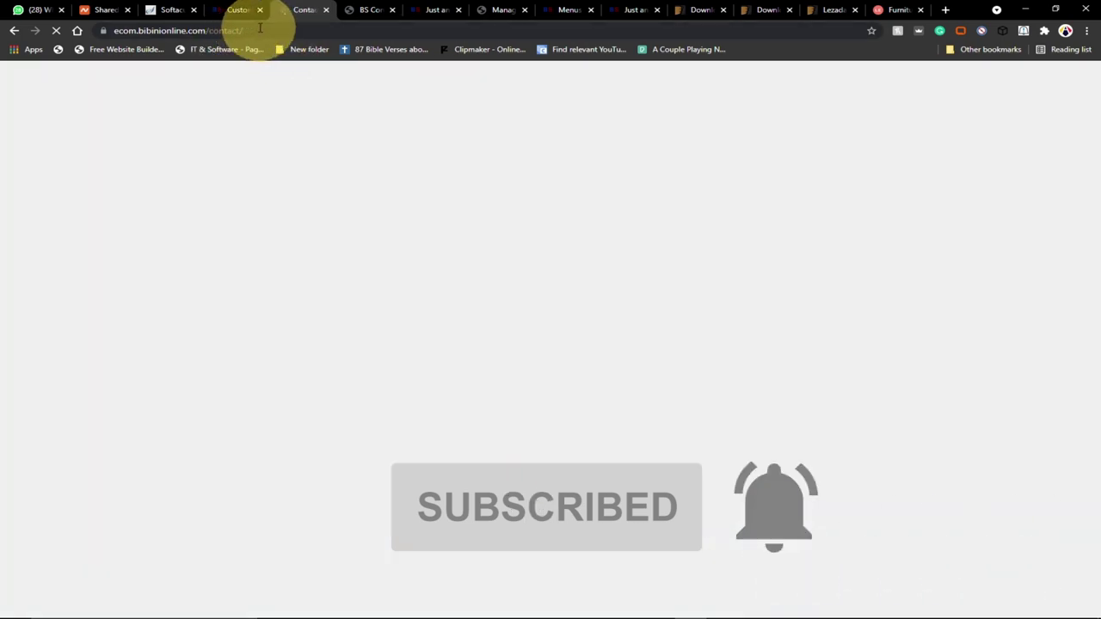
click(120, 31)
right_click(169, 33)
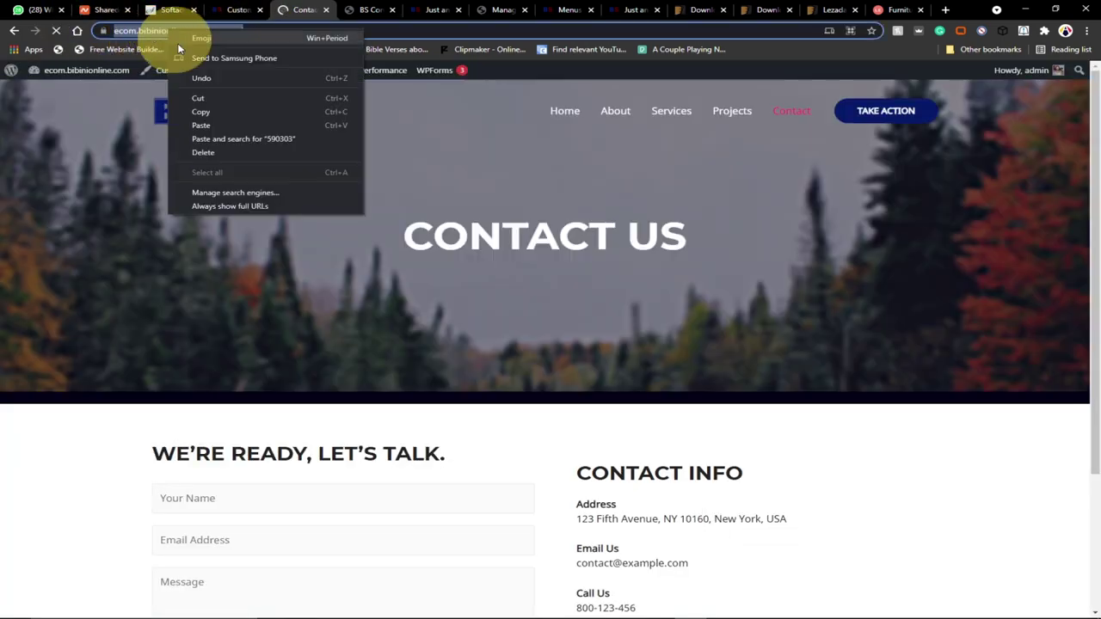
click(196, 110)
click(232, 9)
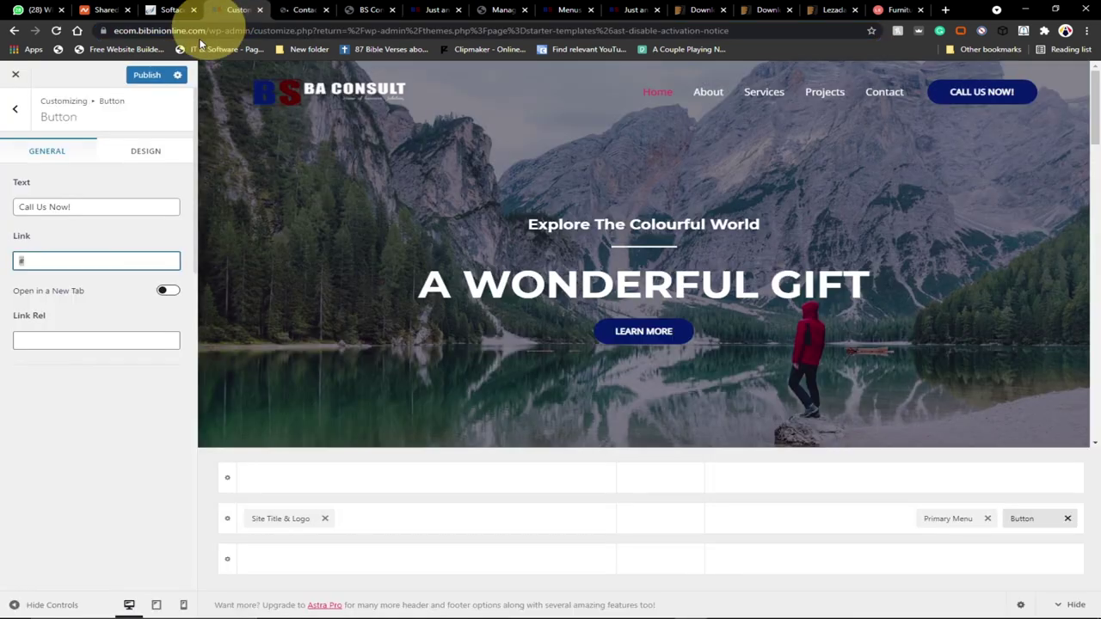
double_click(45, 258)
key(ctrl+v)
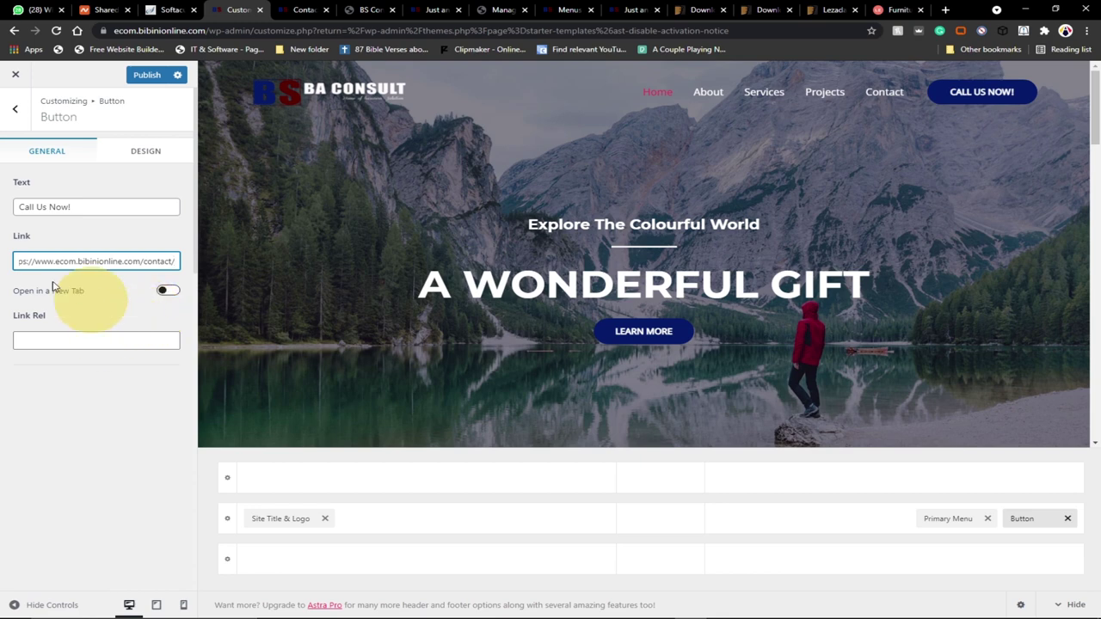
click(146, 77)
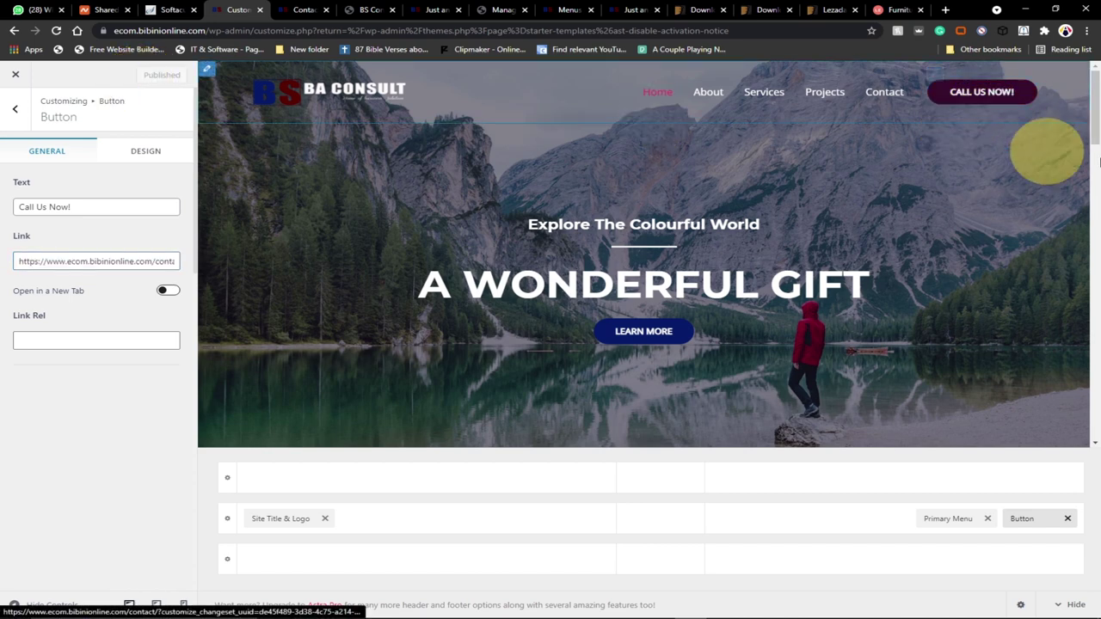
Set the Call Us Now! button's background colour to red #de1010 in the Design tab and publish.
click(141, 161)
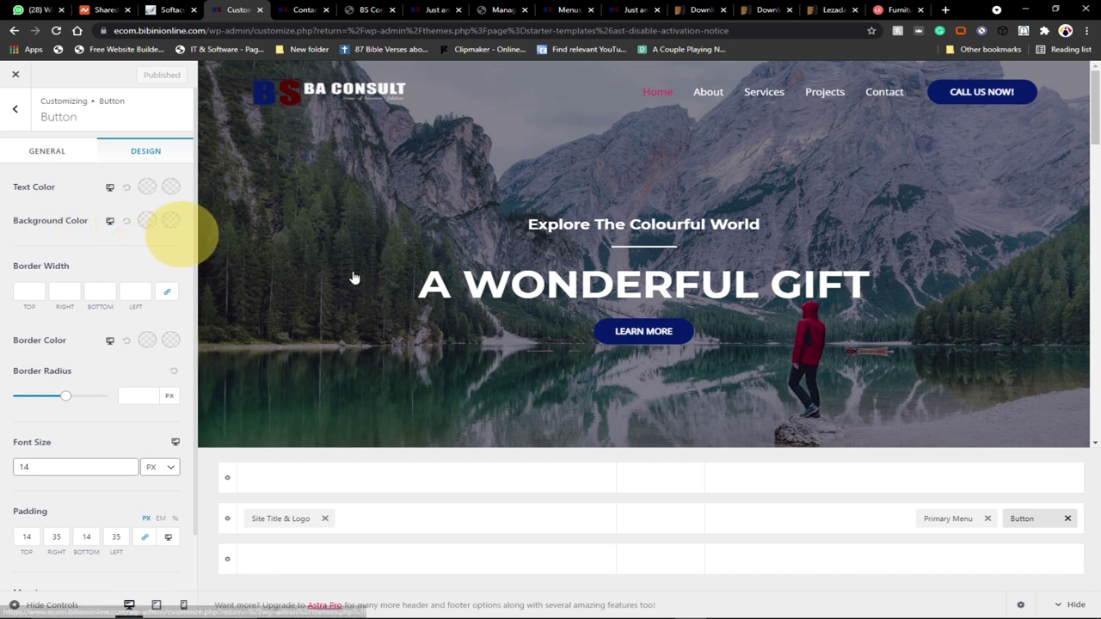
click(147, 222)
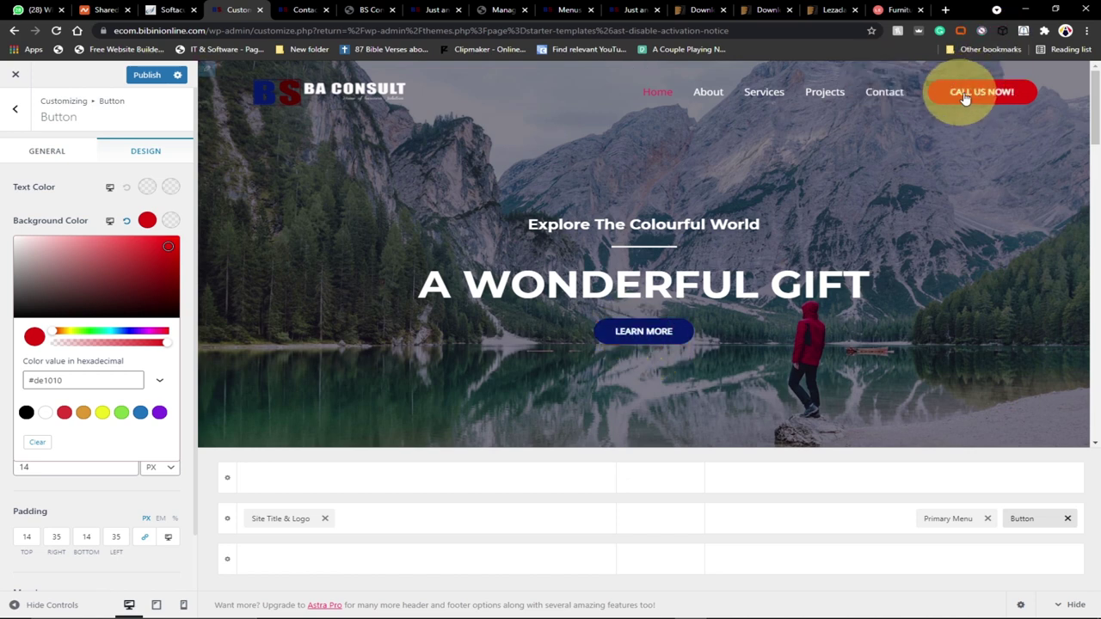
click(146, 77)
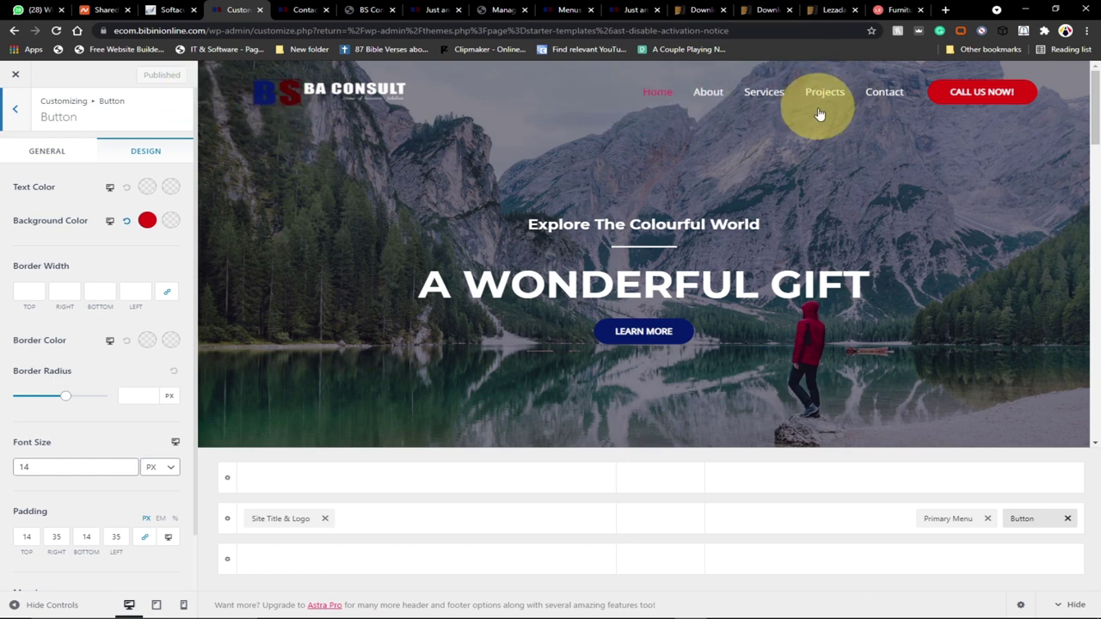
click(731, 109)
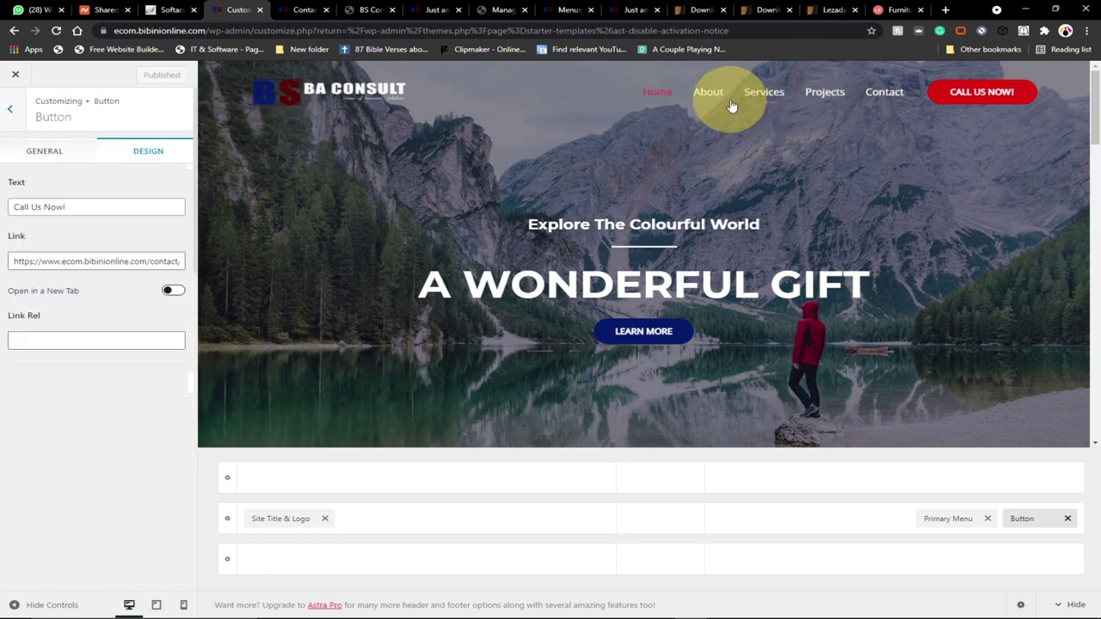
click(773, 97)
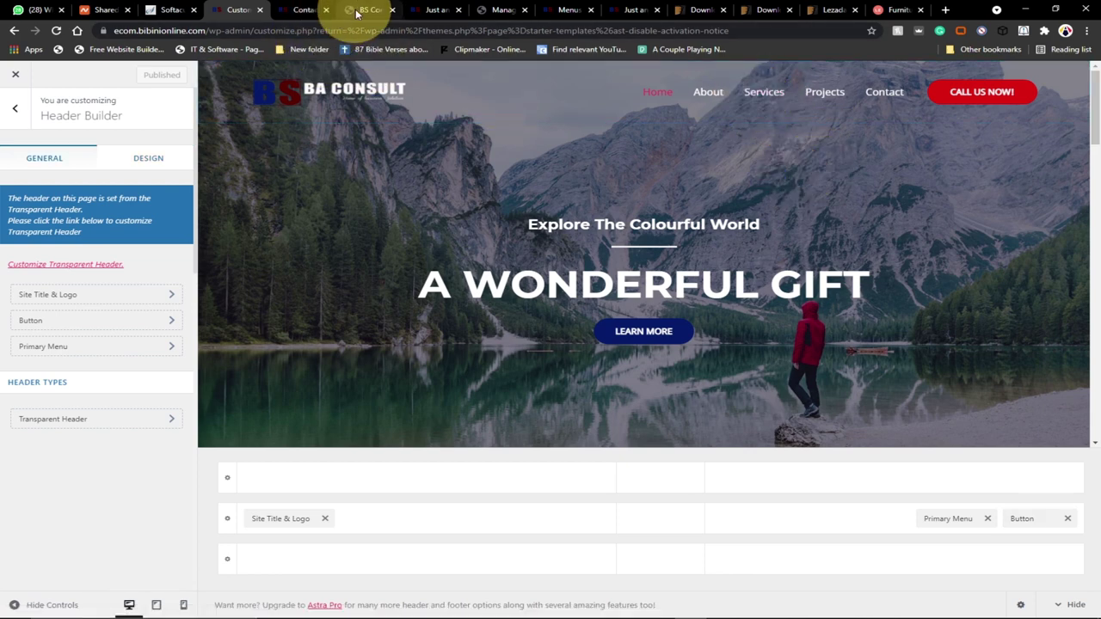
click(435, 10)
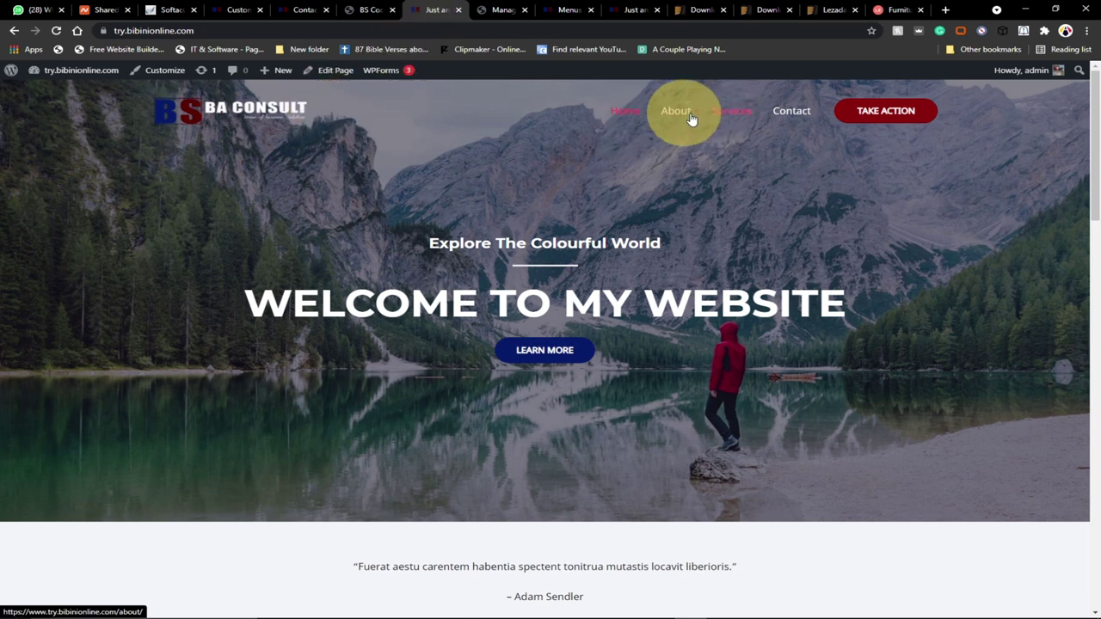
click(296, 10)
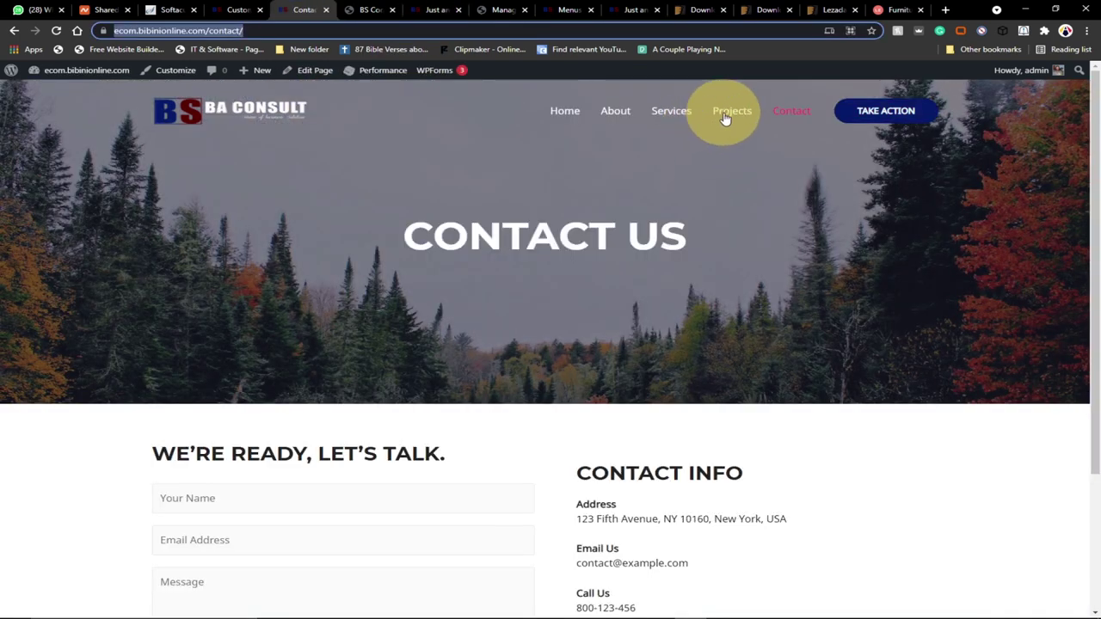
click(432, 11)
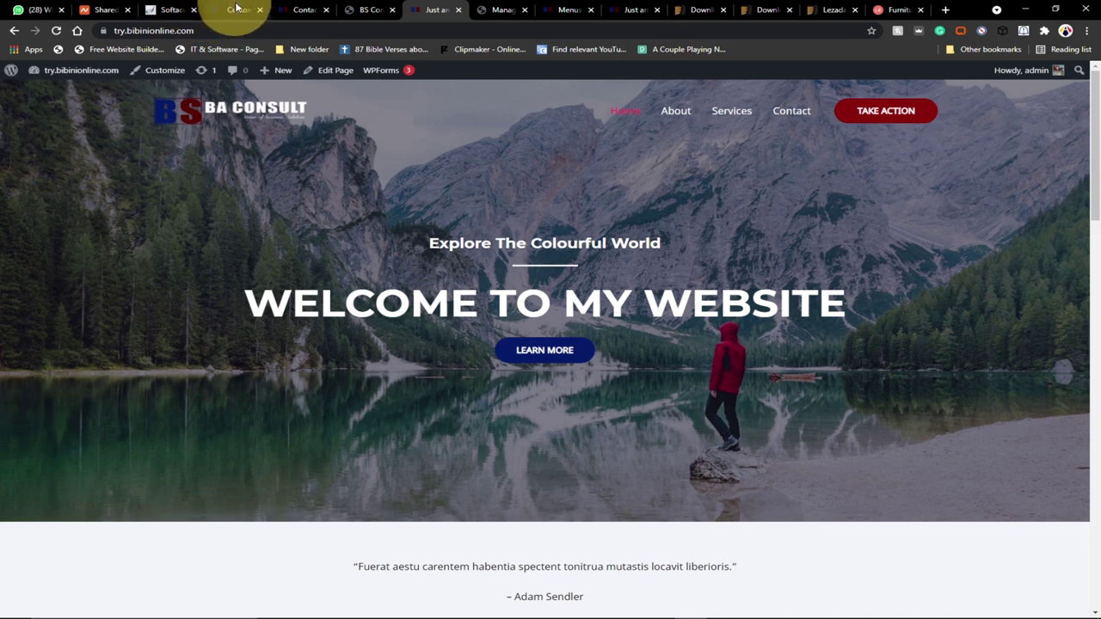
click(306, 9)
click(239, 31)
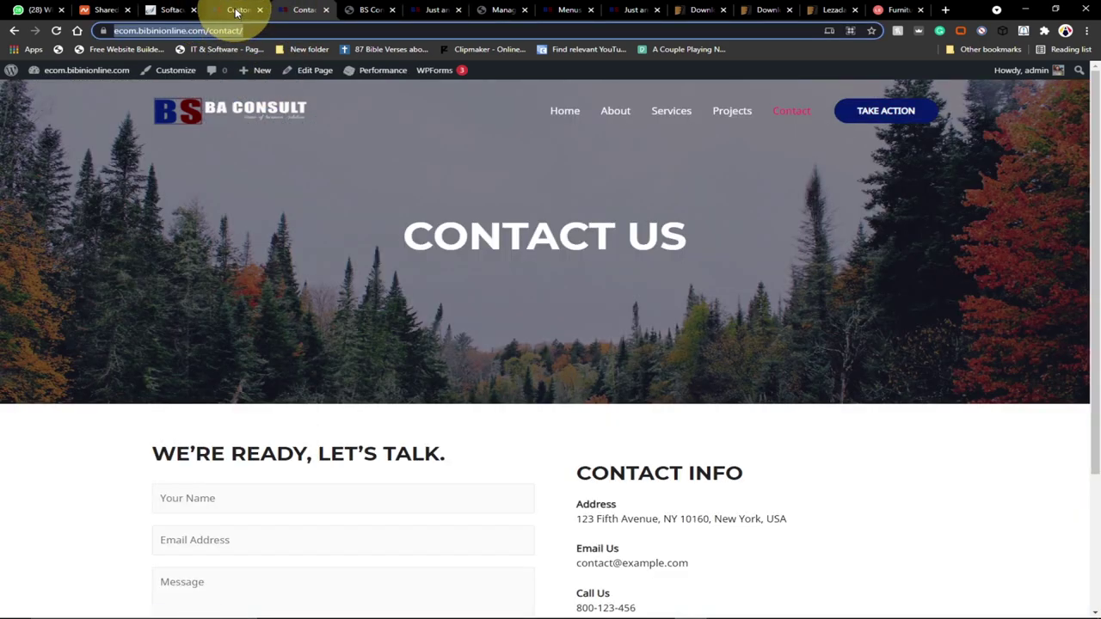
click(237, 10)
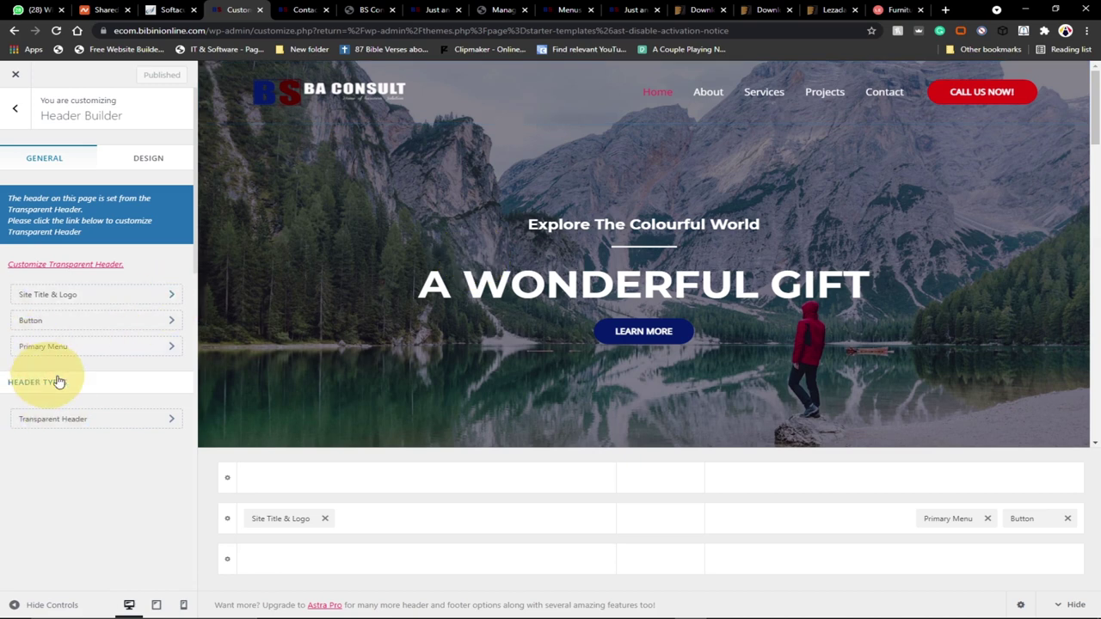
Back out of Primary Menu and Header Builder to the main menu, then open Footer Builder.
click(125, 348)
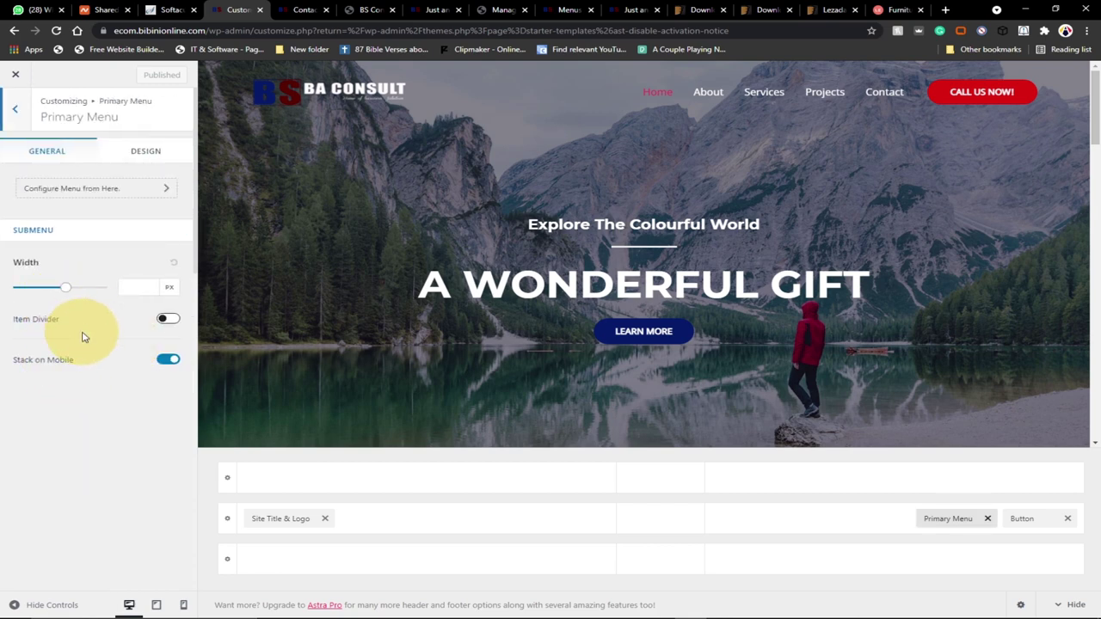
click(16, 112)
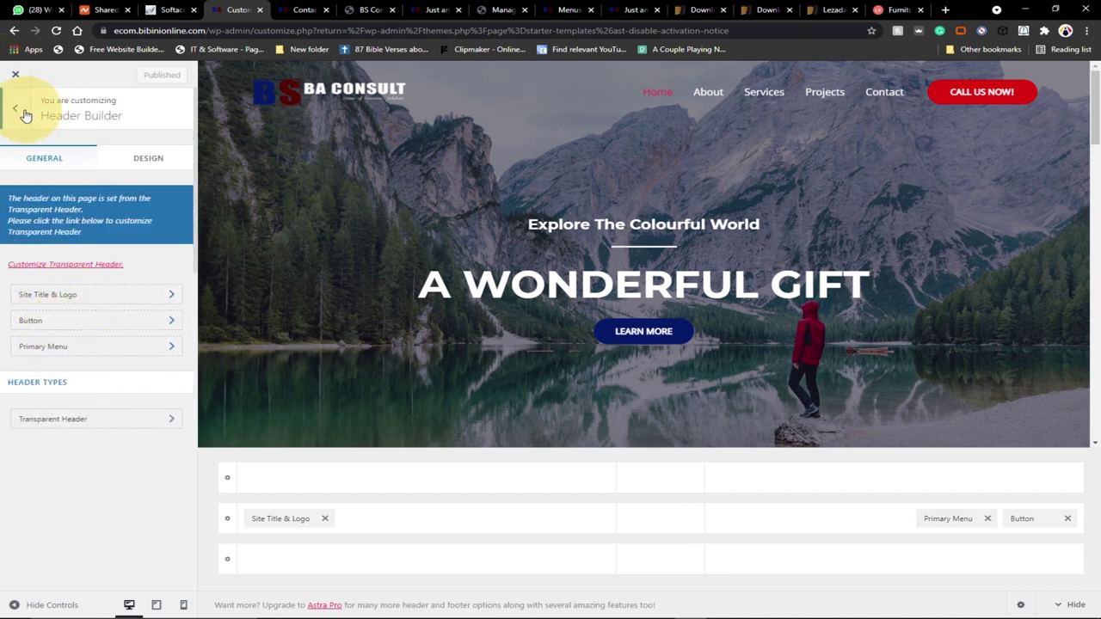
click(21, 111)
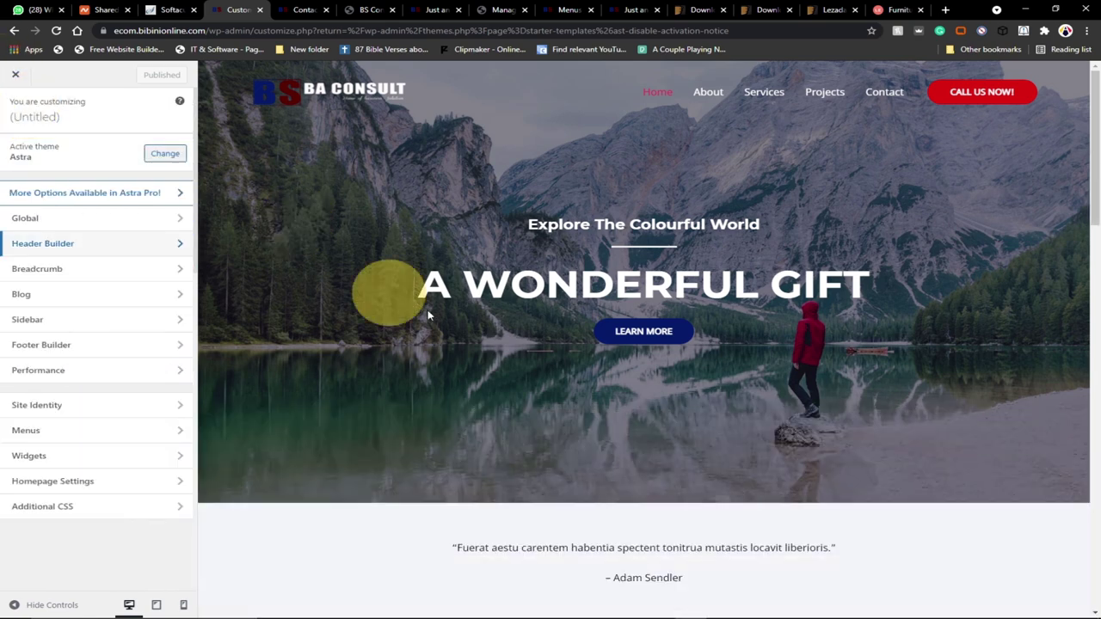
scroll(527, 320, down, 5)
scroll(533, 327, down, 10)
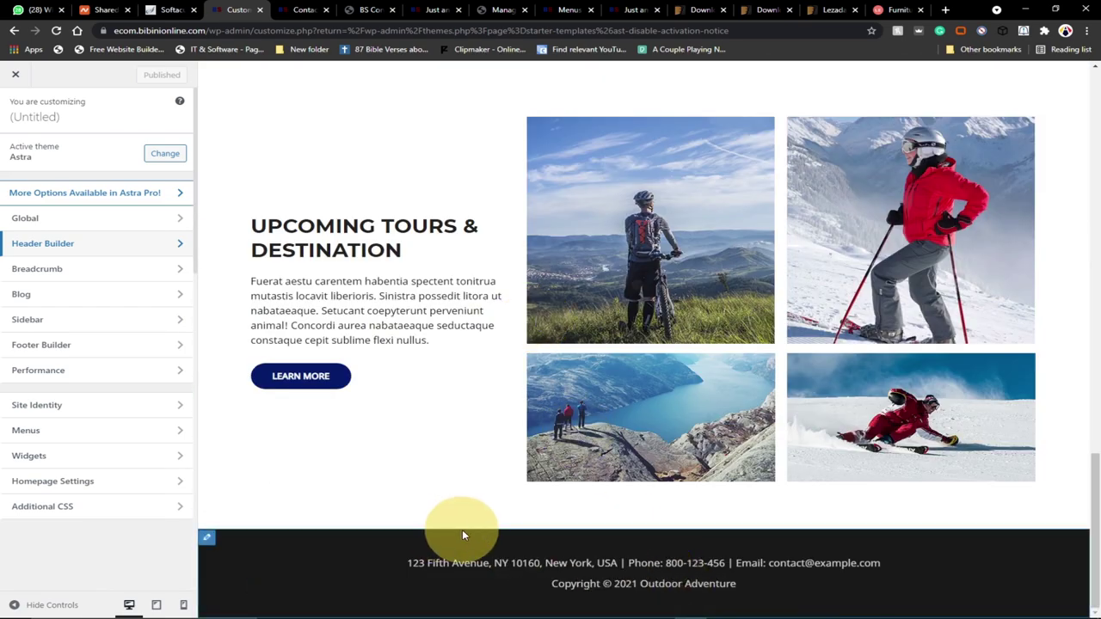
mouse_move(751, 609)
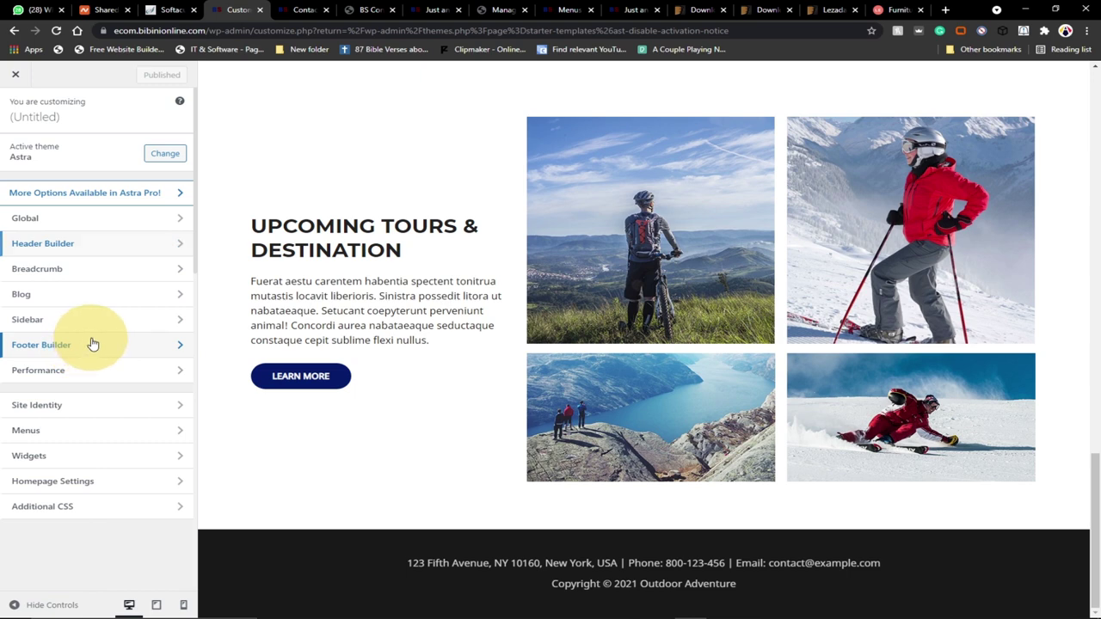
click(91, 344)
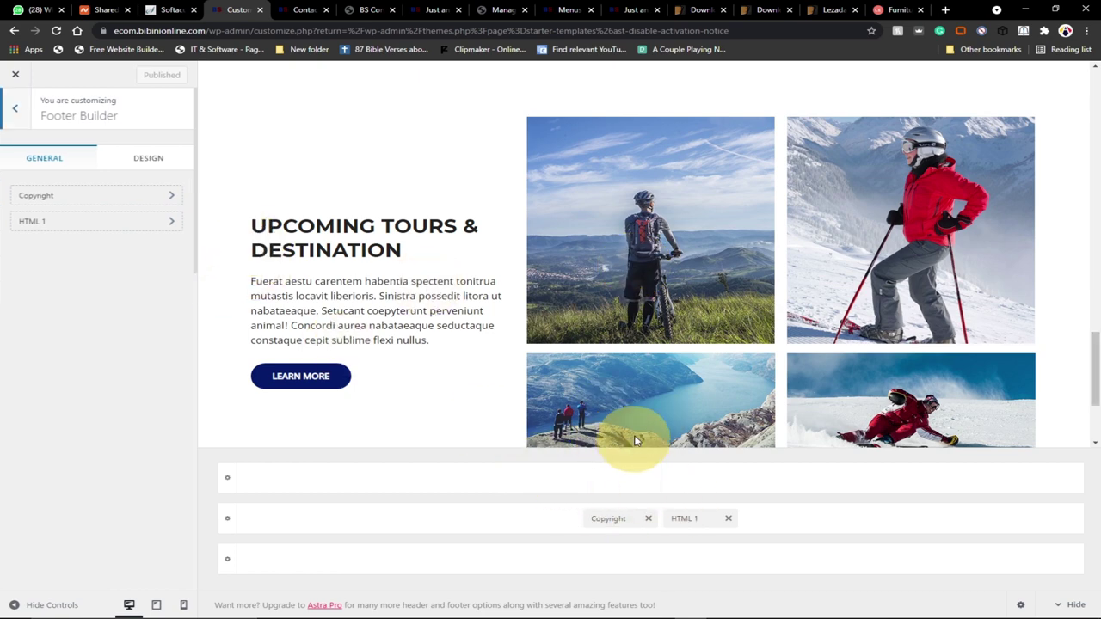
Scroll the preview to the footer and show the Footer Builder's Design settings.
scroll(634, 442, down, 2)
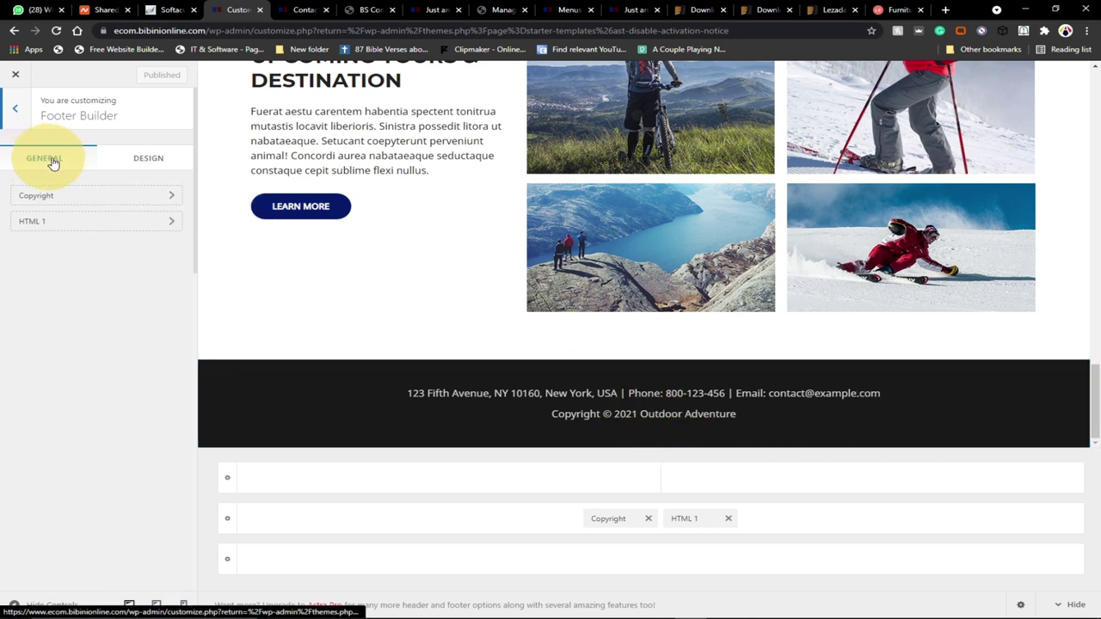
click(137, 162)
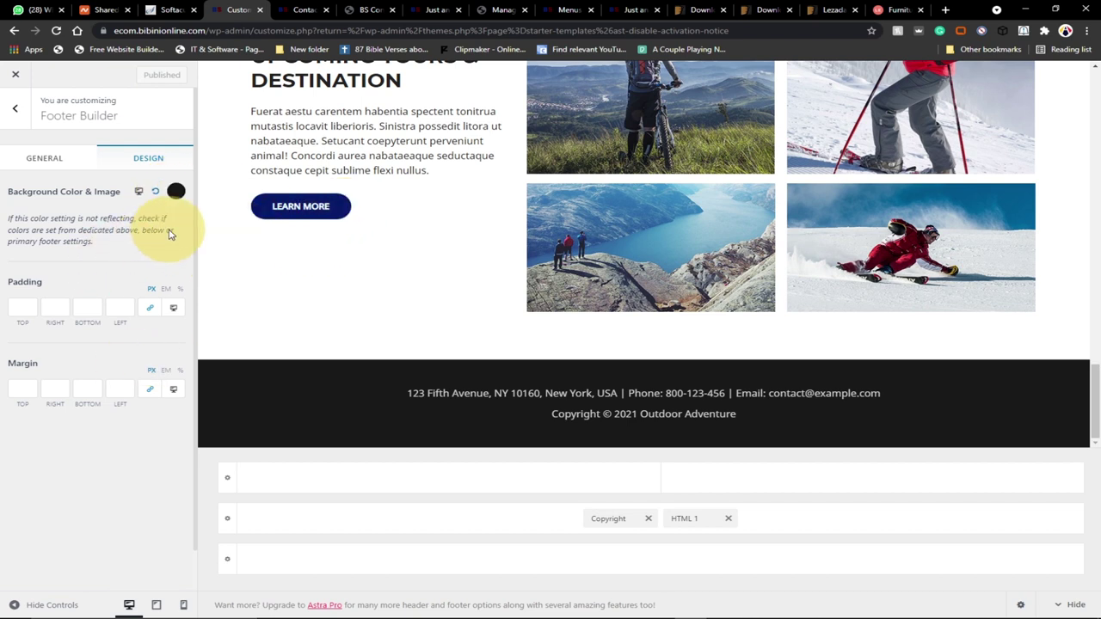
Sample the logo's navy colour in Photoshop's Color Picker and select its hex 061b6a.
mouse_move(554, 602)
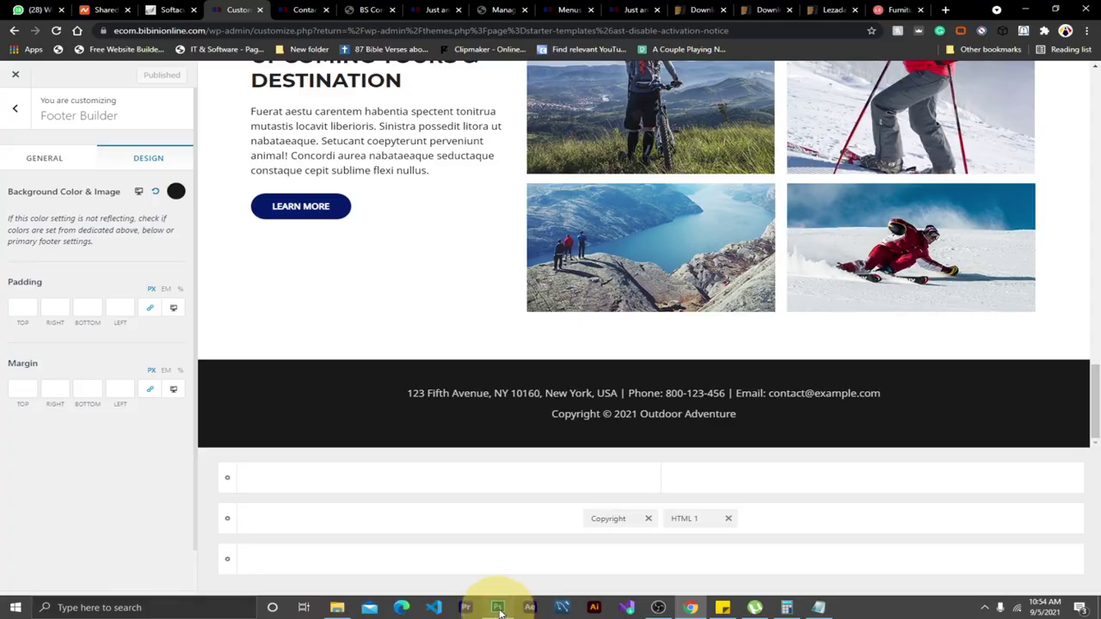
click(499, 607)
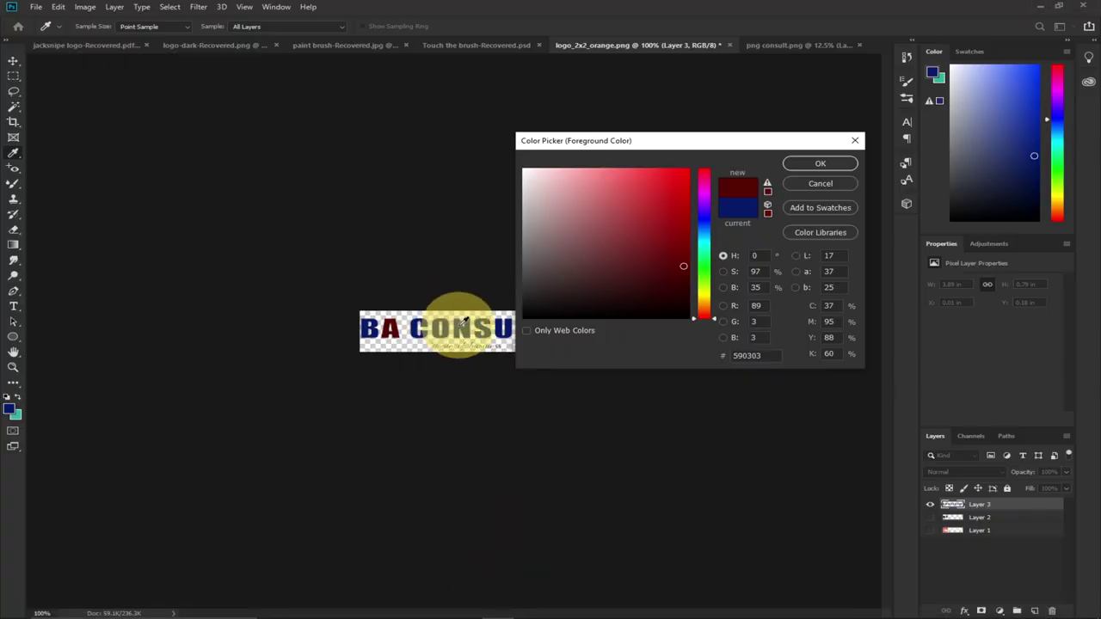
click(465, 323)
drag(778, 355, 714, 361)
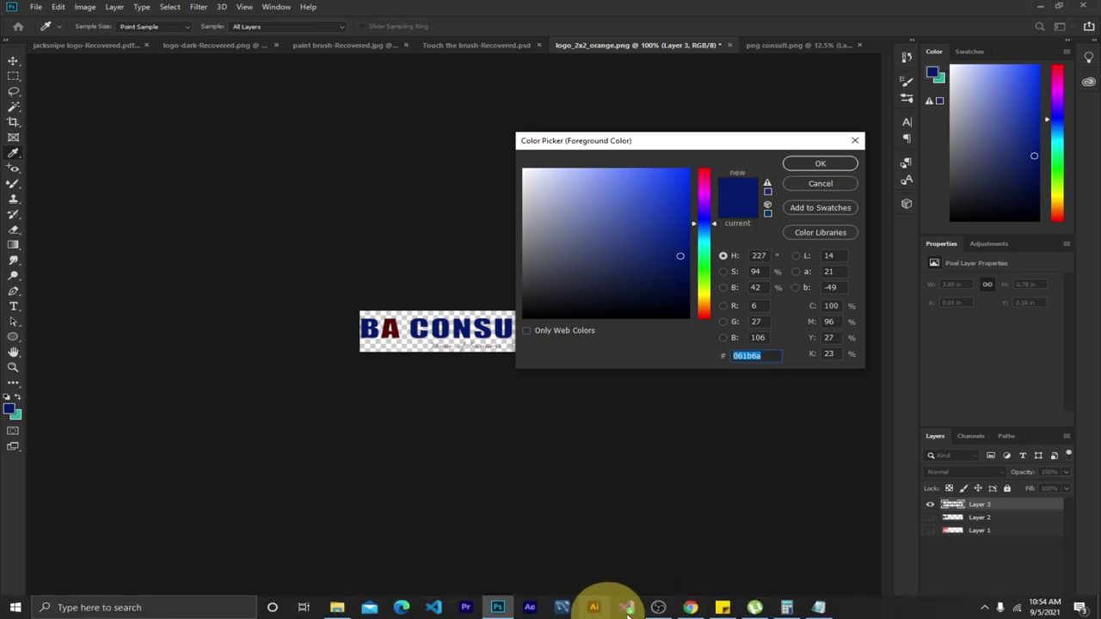
click(689, 607)
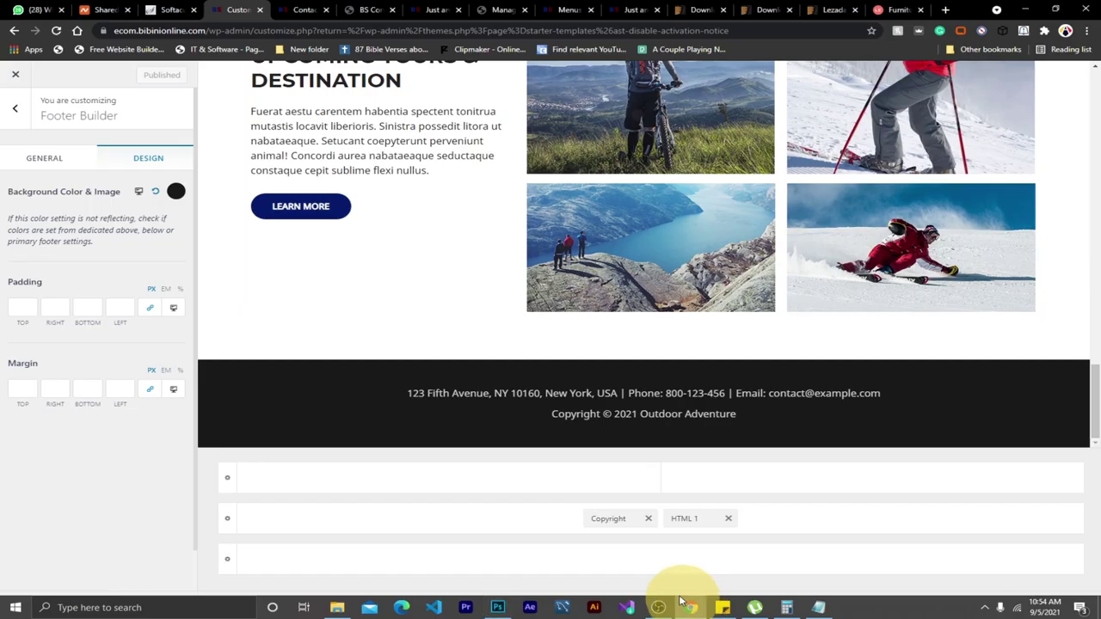
Replace the footer background colour #191919 with navy #061b6a.
click(174, 189)
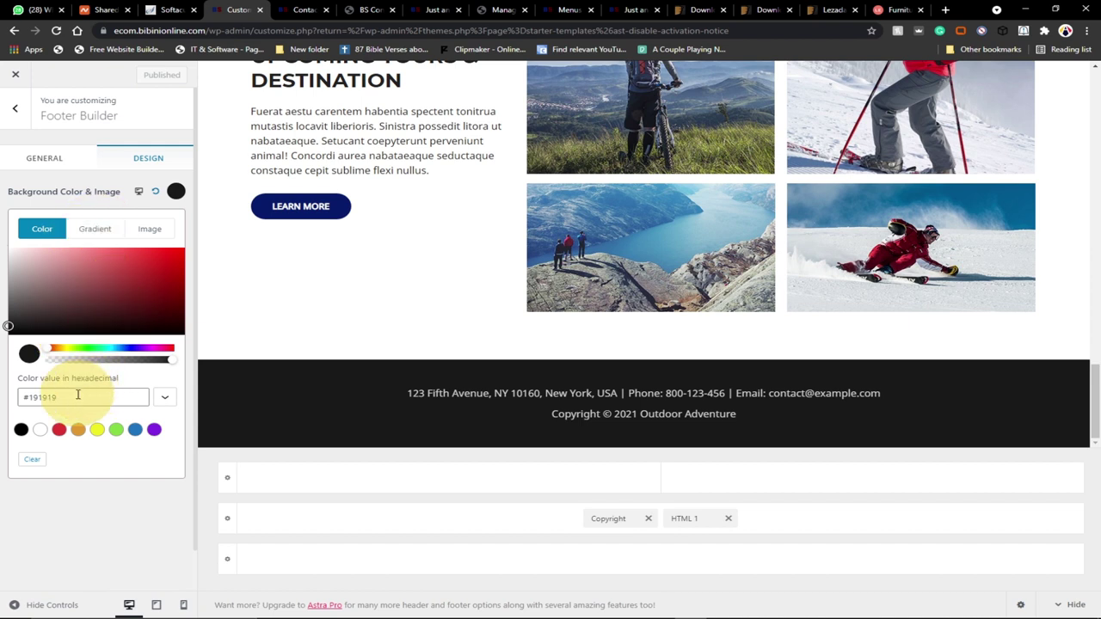
drag(77, 397, 27, 395)
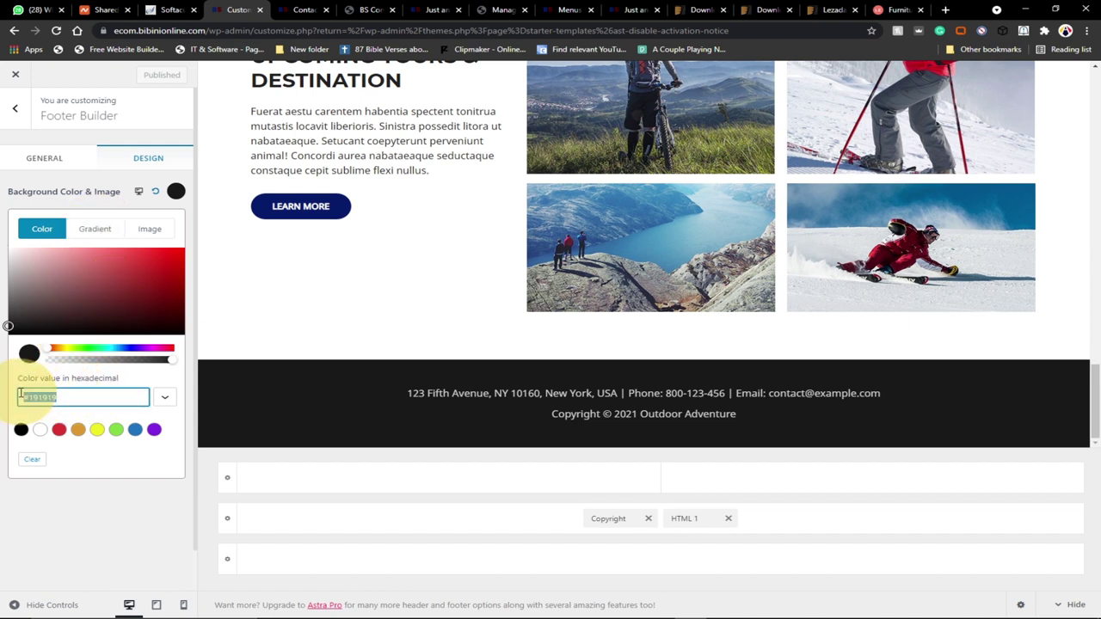
text(#061b6a)
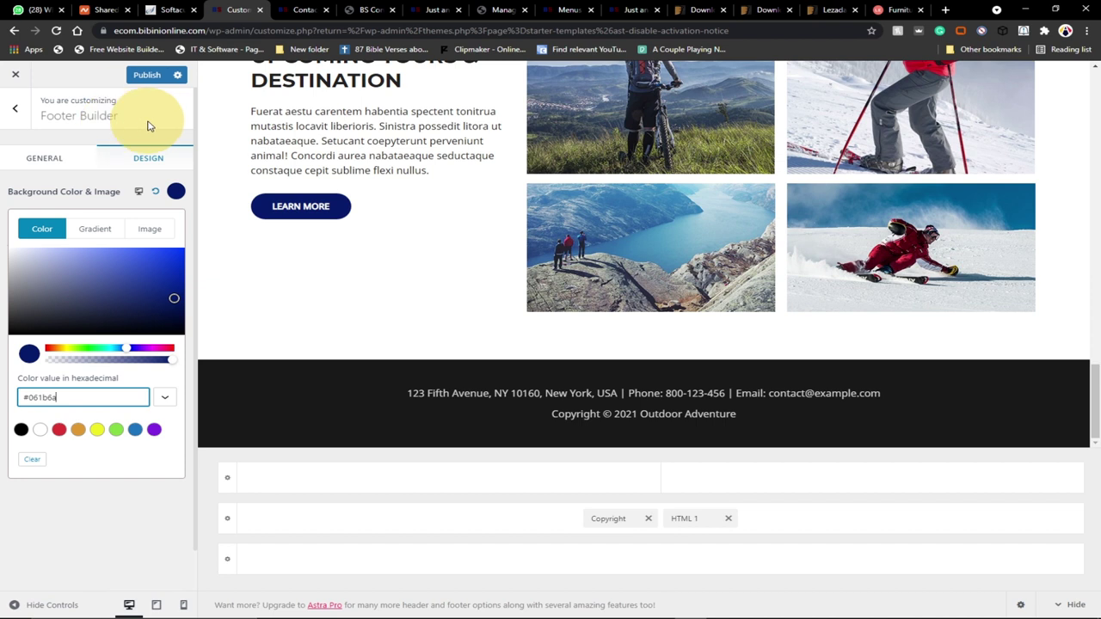
click(54, 163)
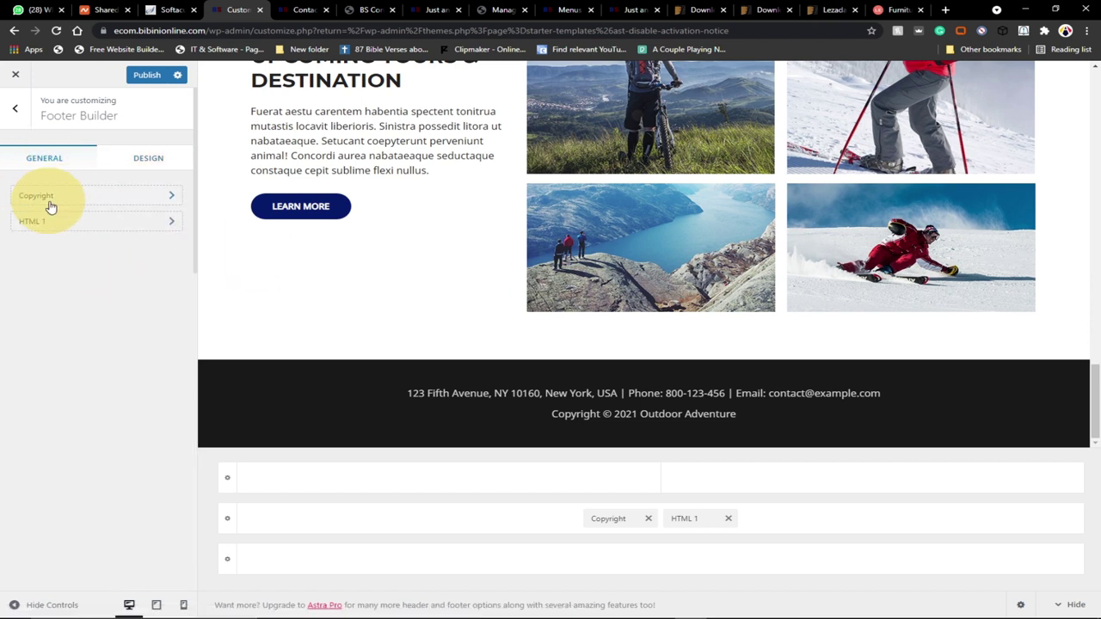
In the Copyright footer item, change the address line to 'Accra, Ghana'.
click(49, 198)
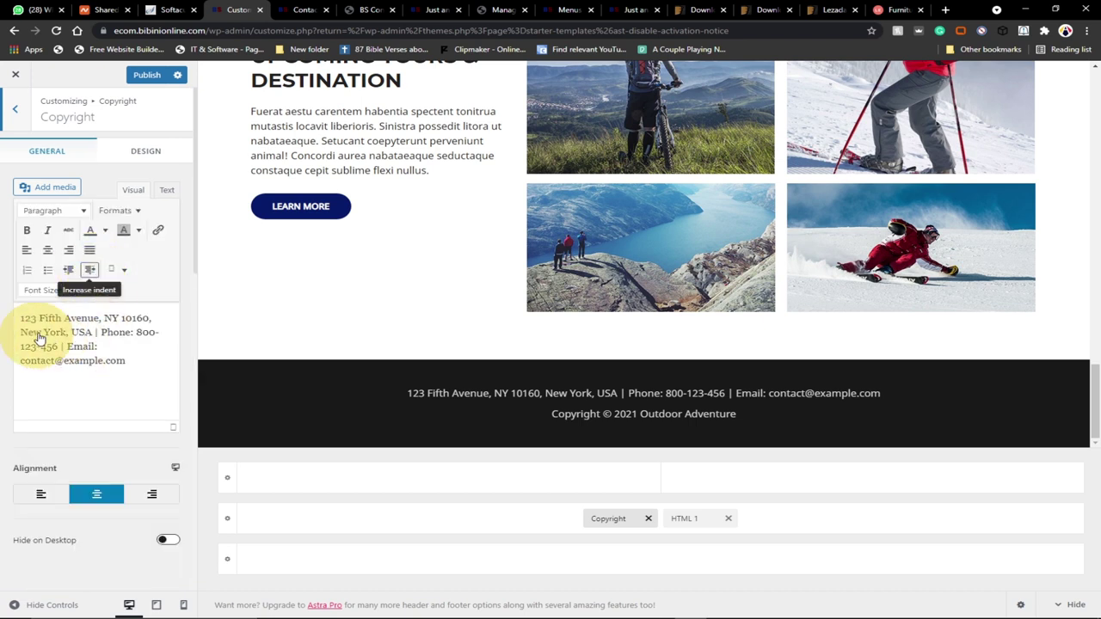
click(110, 324)
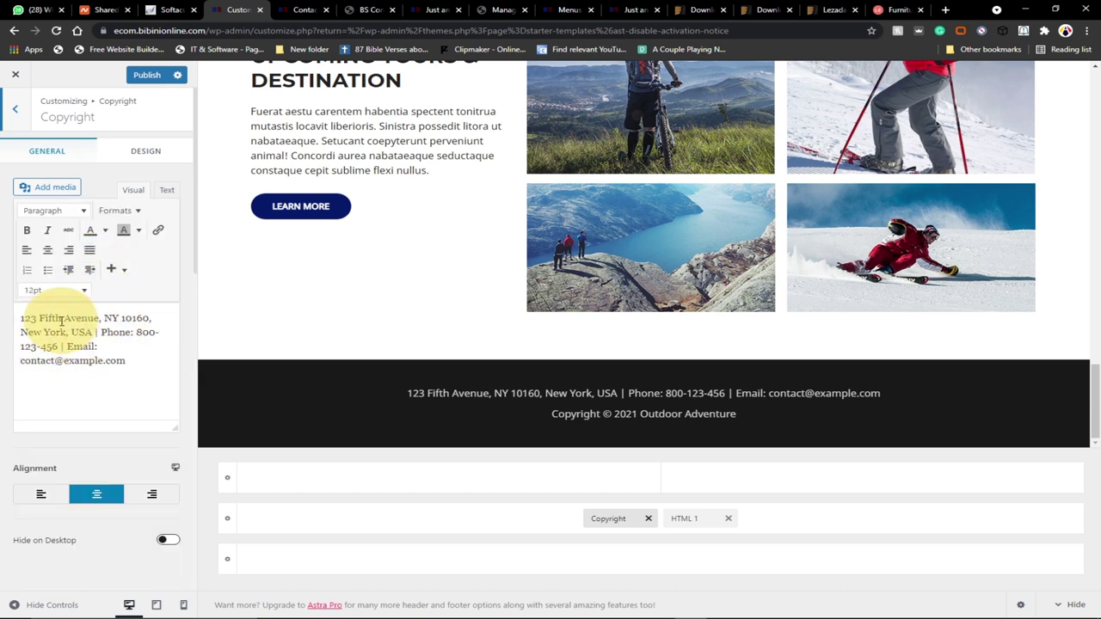
click(21, 319)
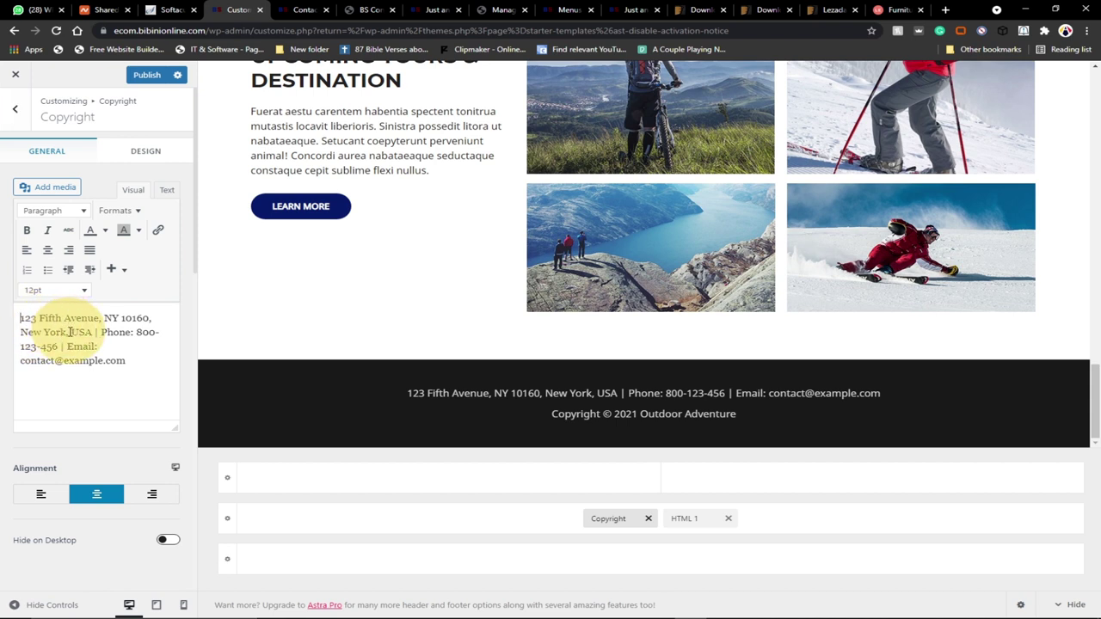
drag(70, 332, 20, 318)
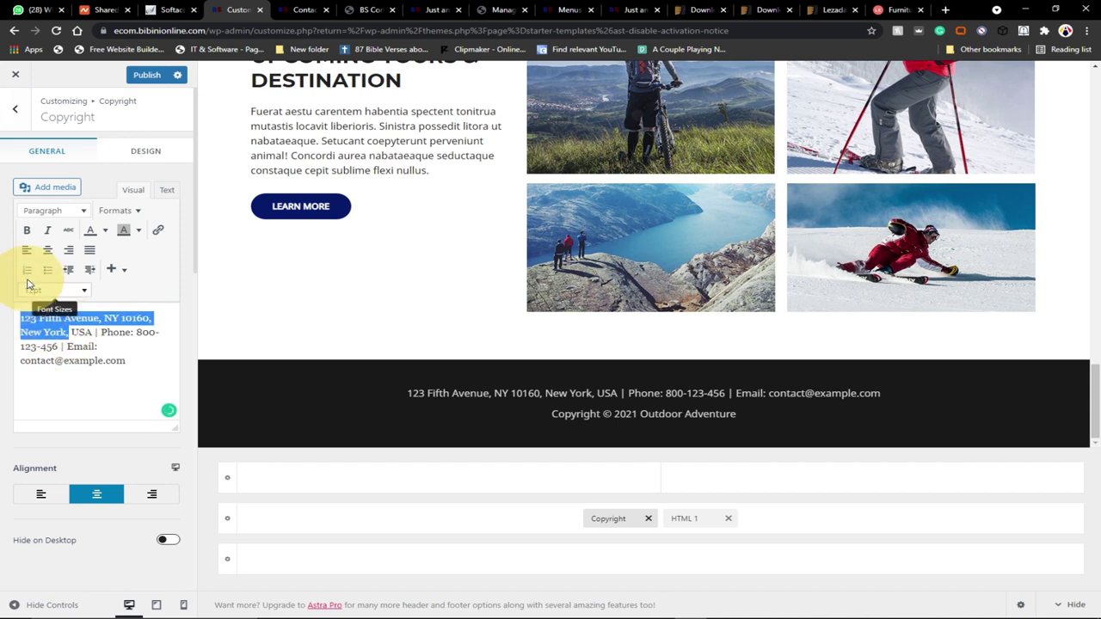
text(Accra)
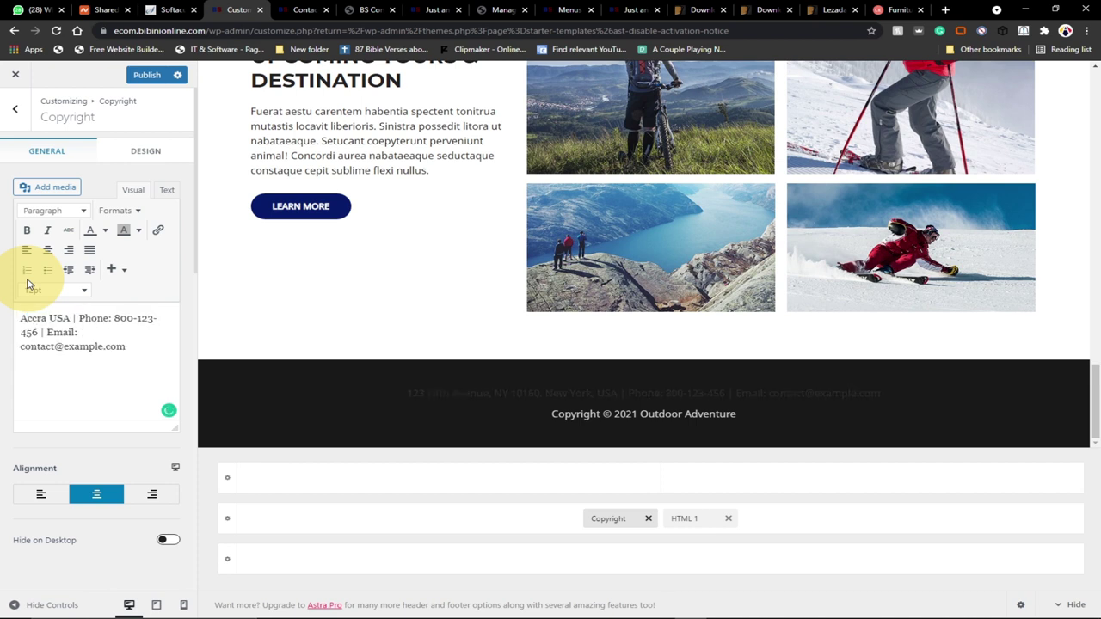
click(46, 317)
text(,)
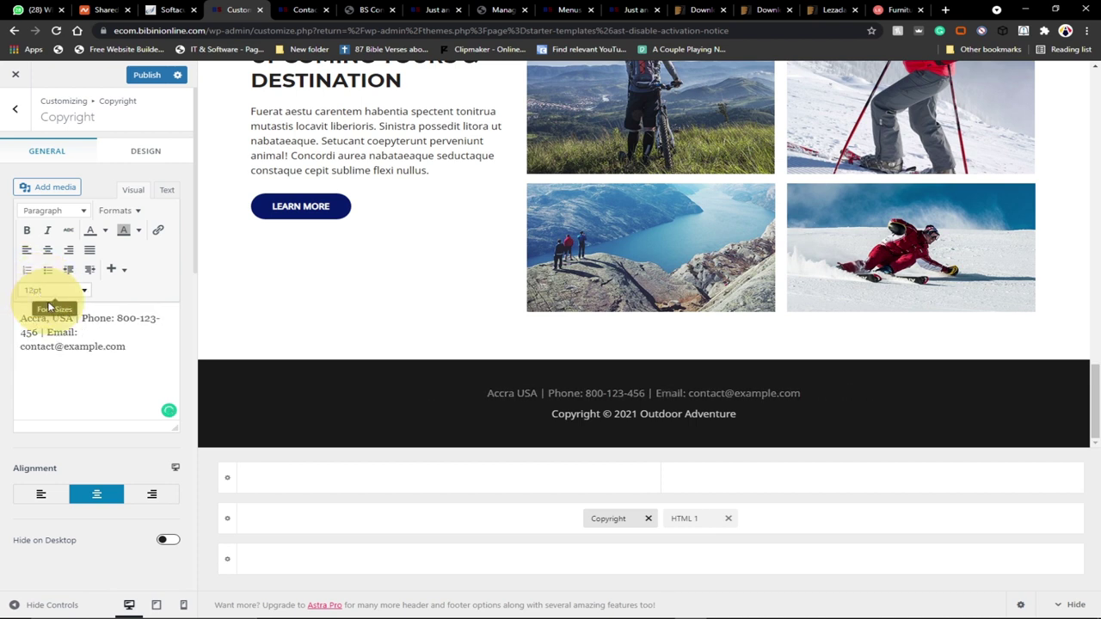
drag(52, 318, 75, 318)
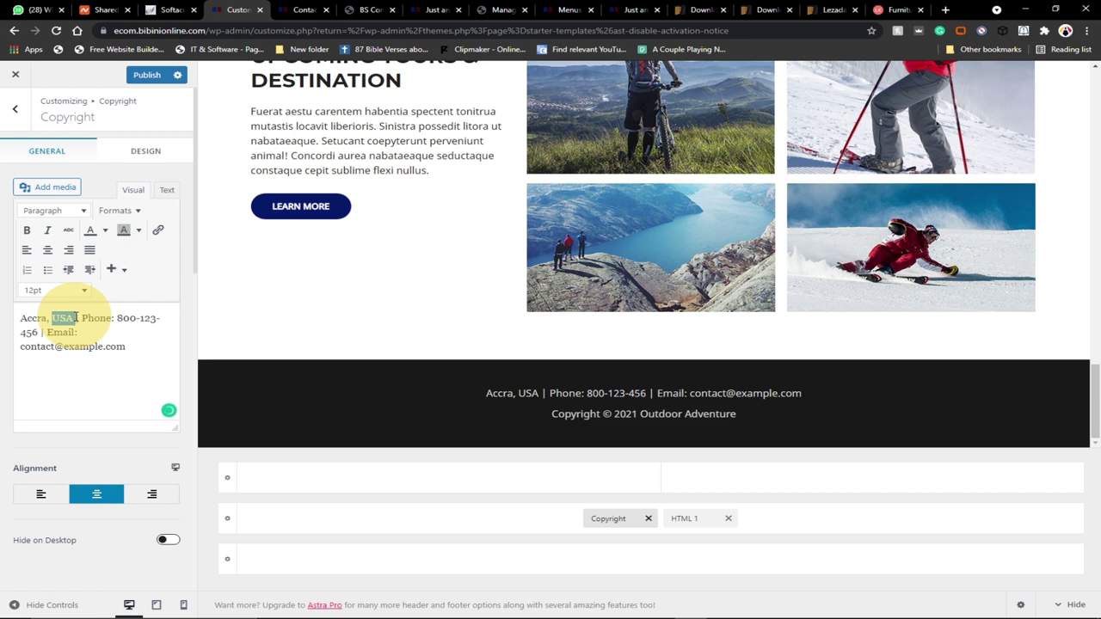
text(Ghsna)
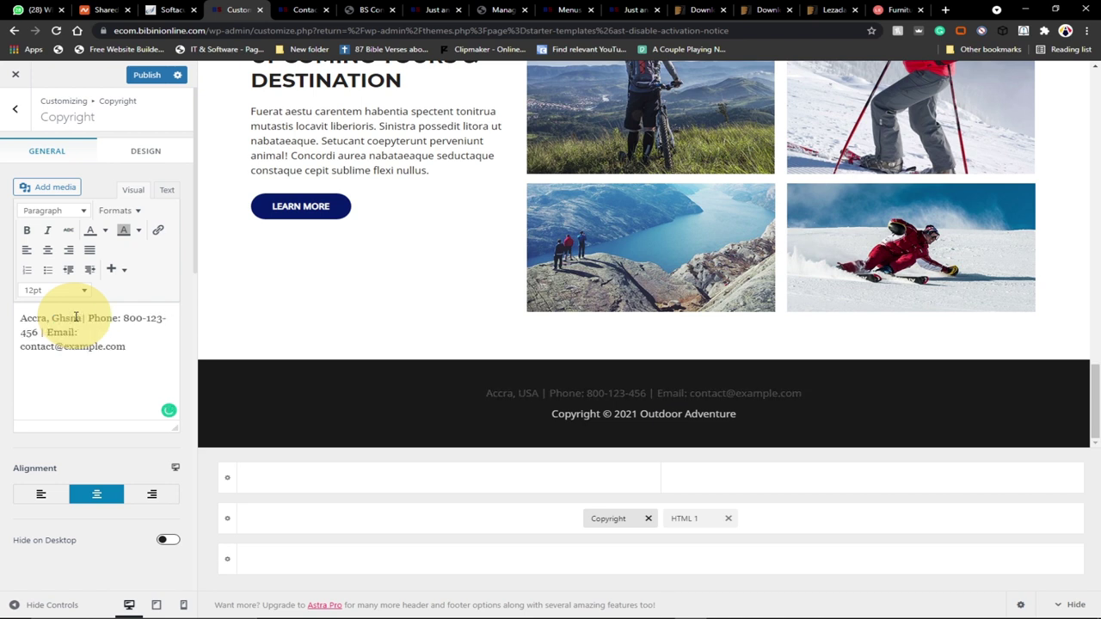
key(BackSpace)
text(ana)
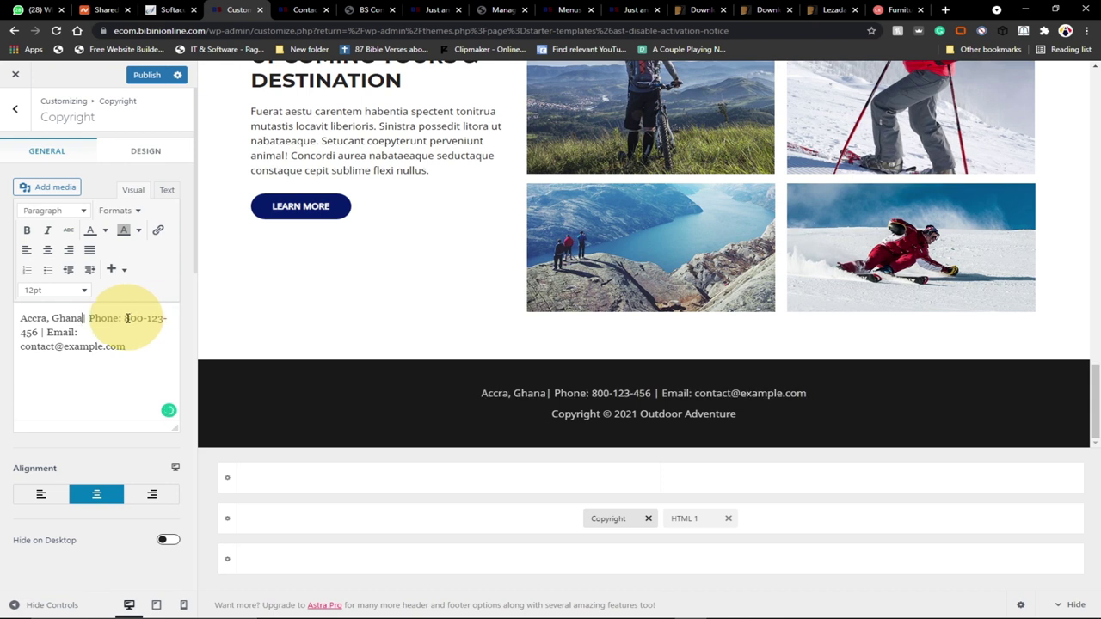
Replace the placeholder phone number and e-mail with the company's bsconsult details, then publish.
drag(126, 318, 41, 332)
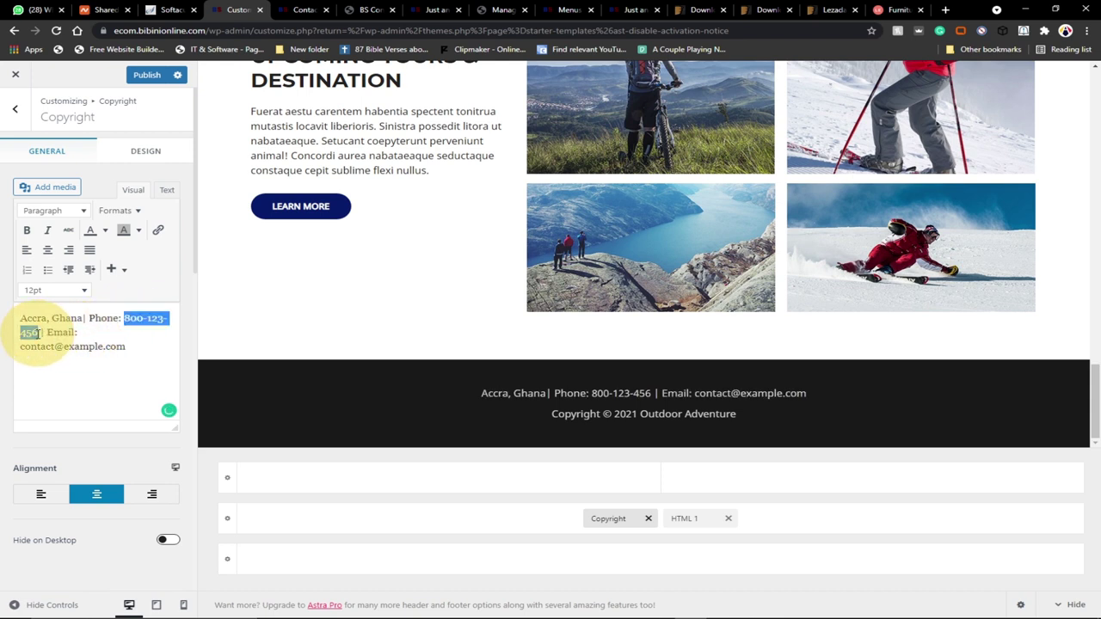
text(+233)
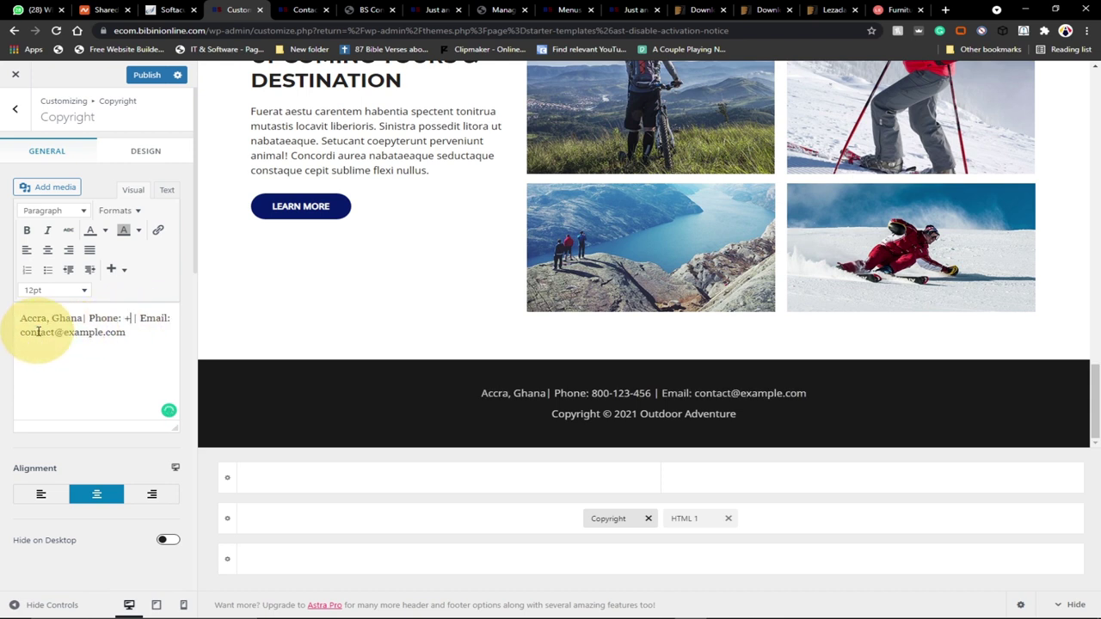
text(0000)
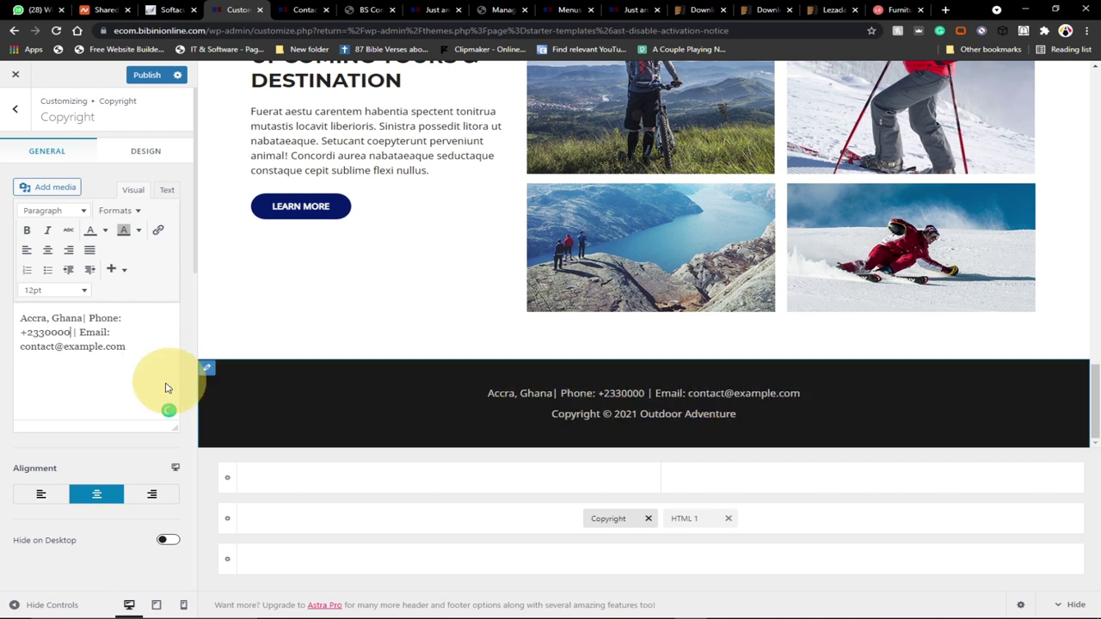
drag(20, 347, 51, 346)
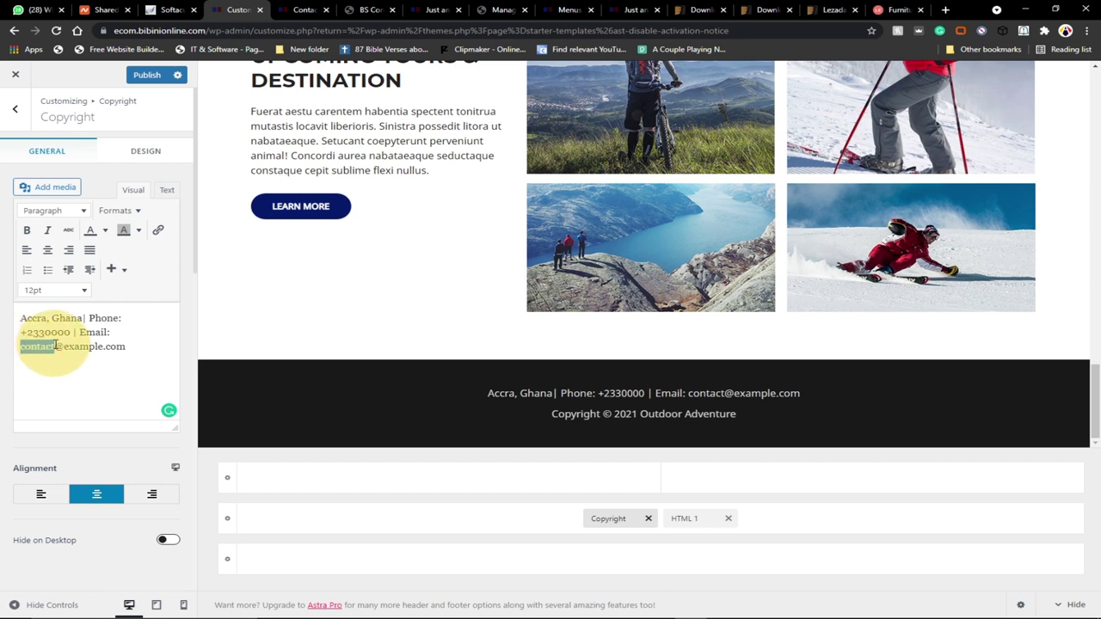
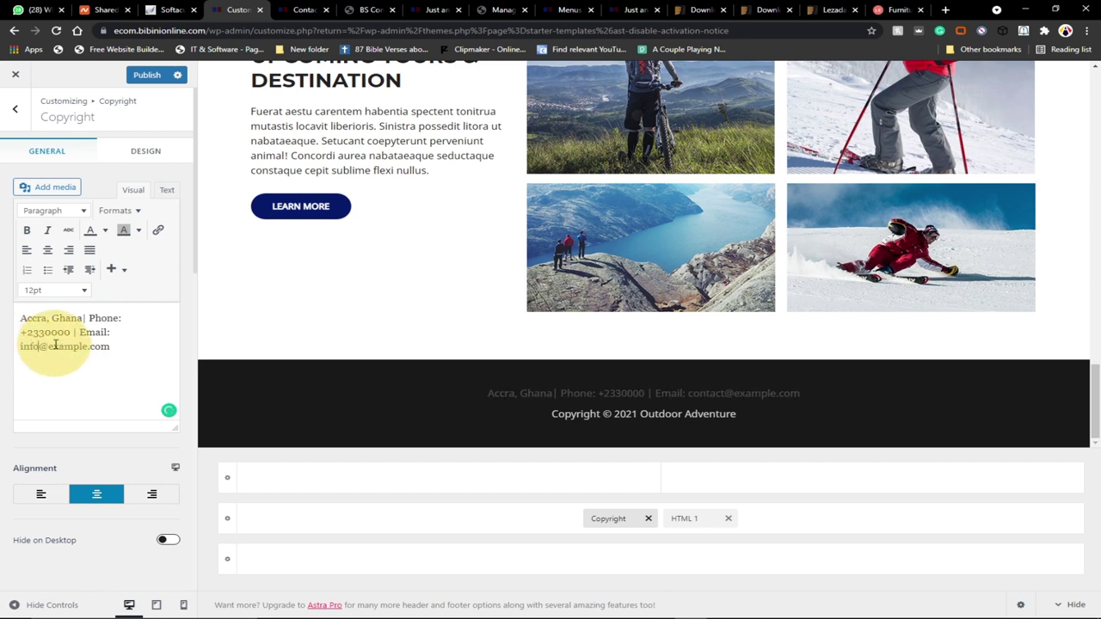
drag(49, 346, 87, 347)
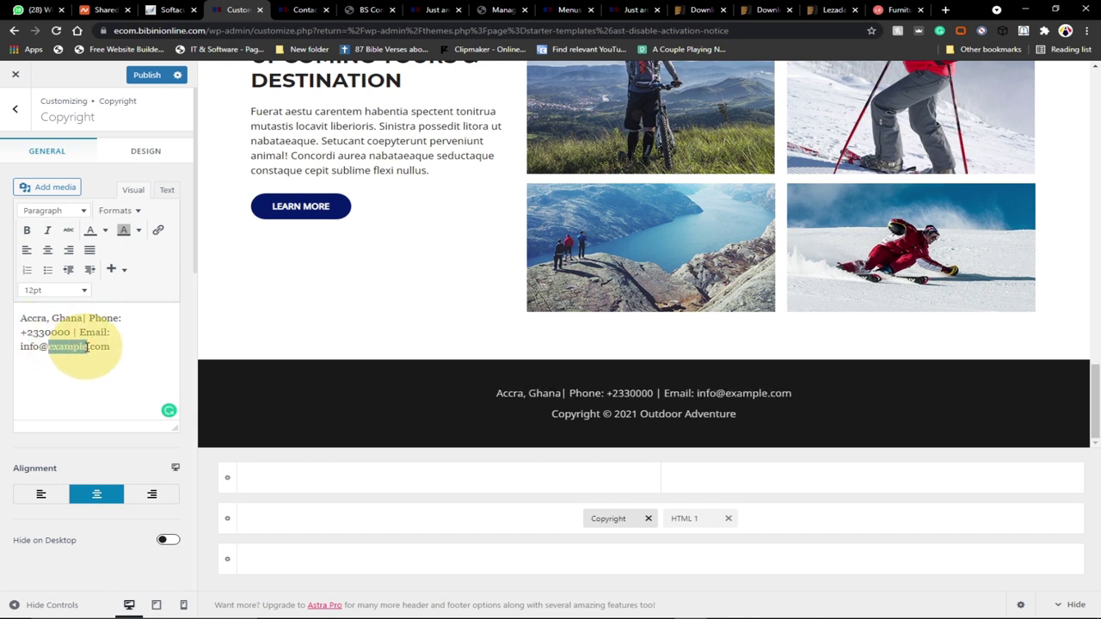
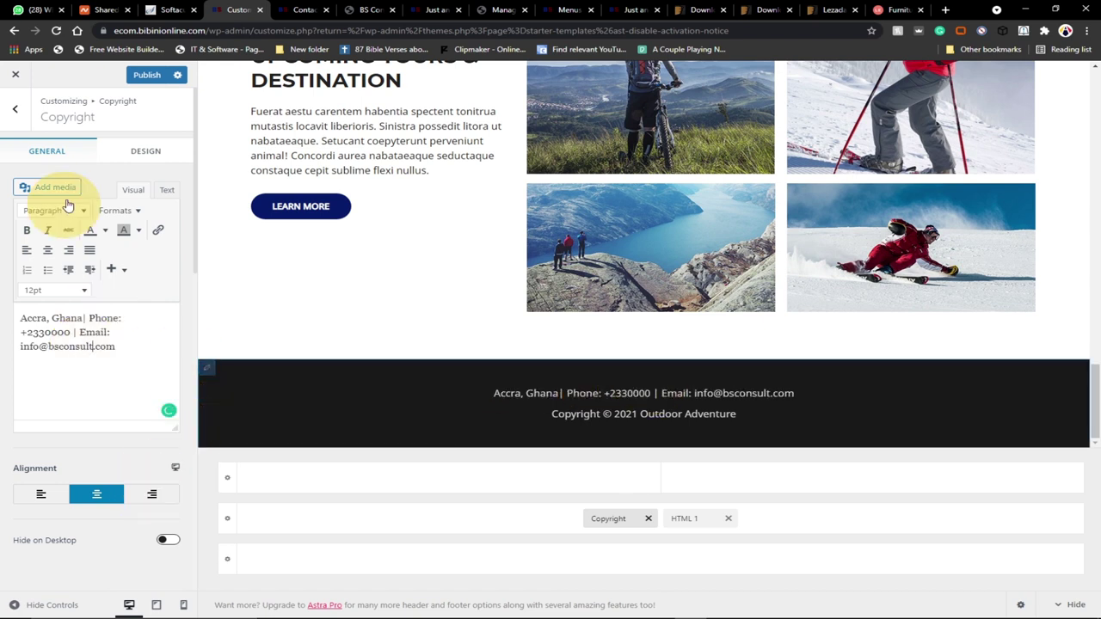
click(144, 76)
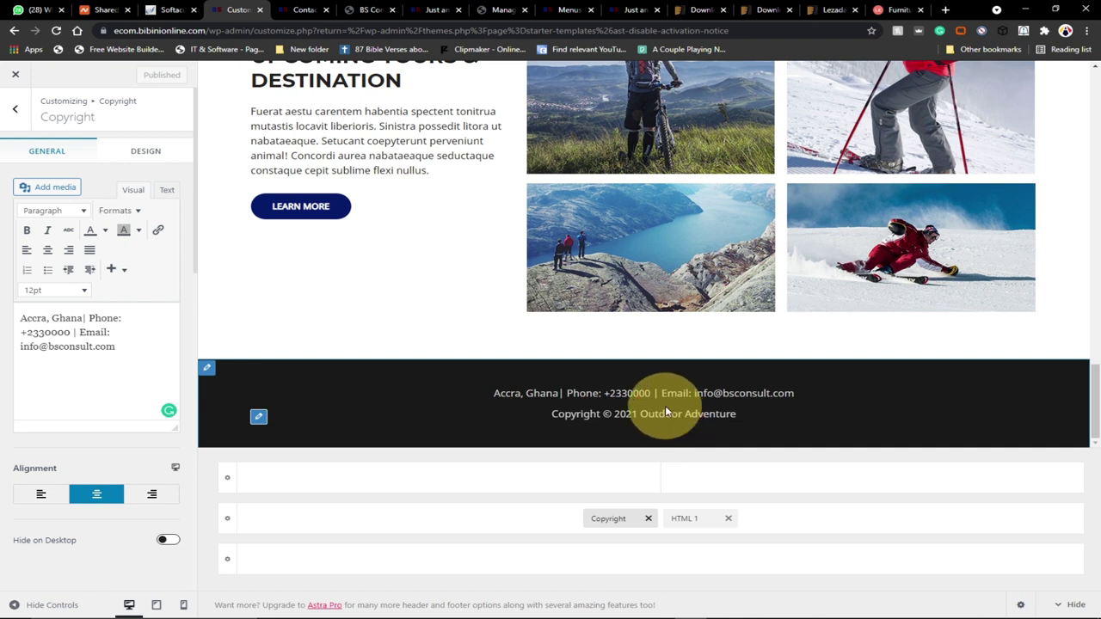
click(19, 111)
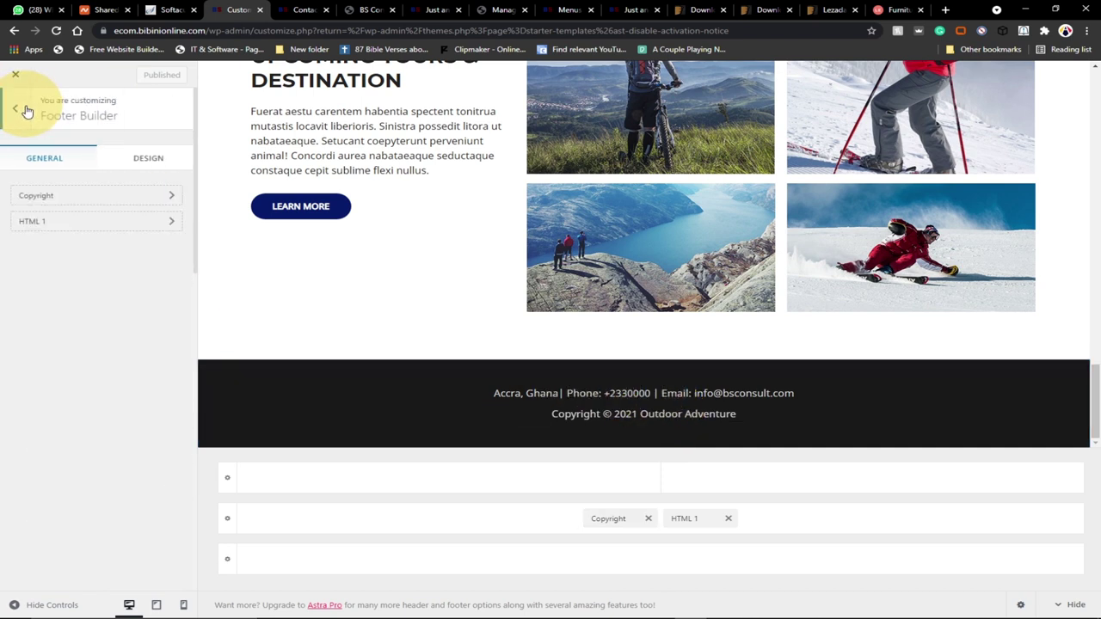
In HTML 1, replace 'Outdoor Adventure' with 'BS Consult | All Rights Reserved' and publish.
click(49, 225)
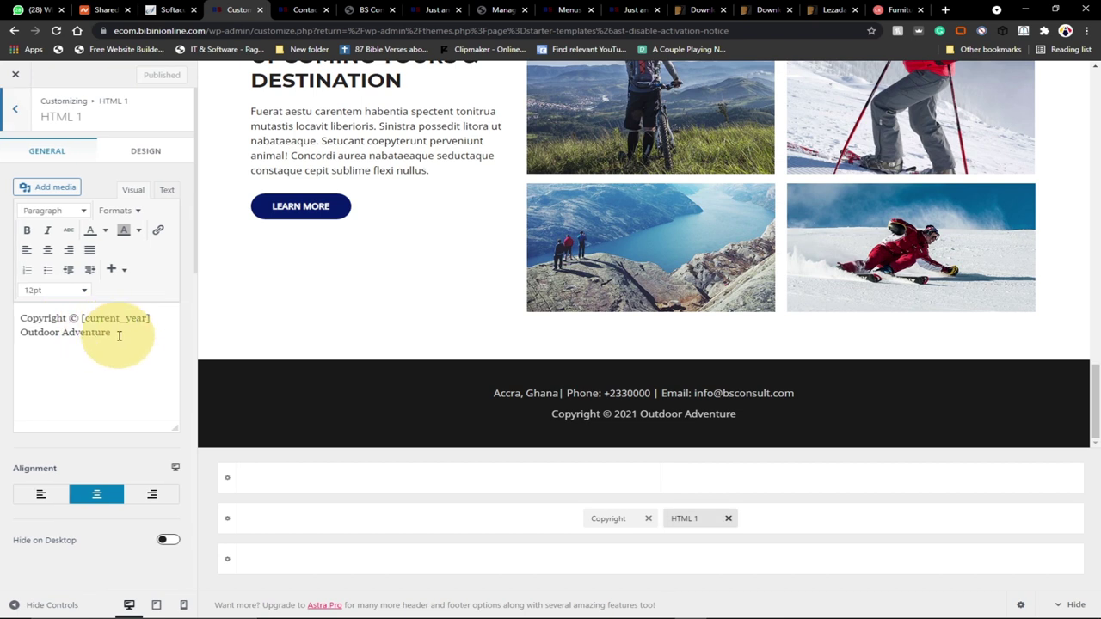
drag(118, 336, 21, 335)
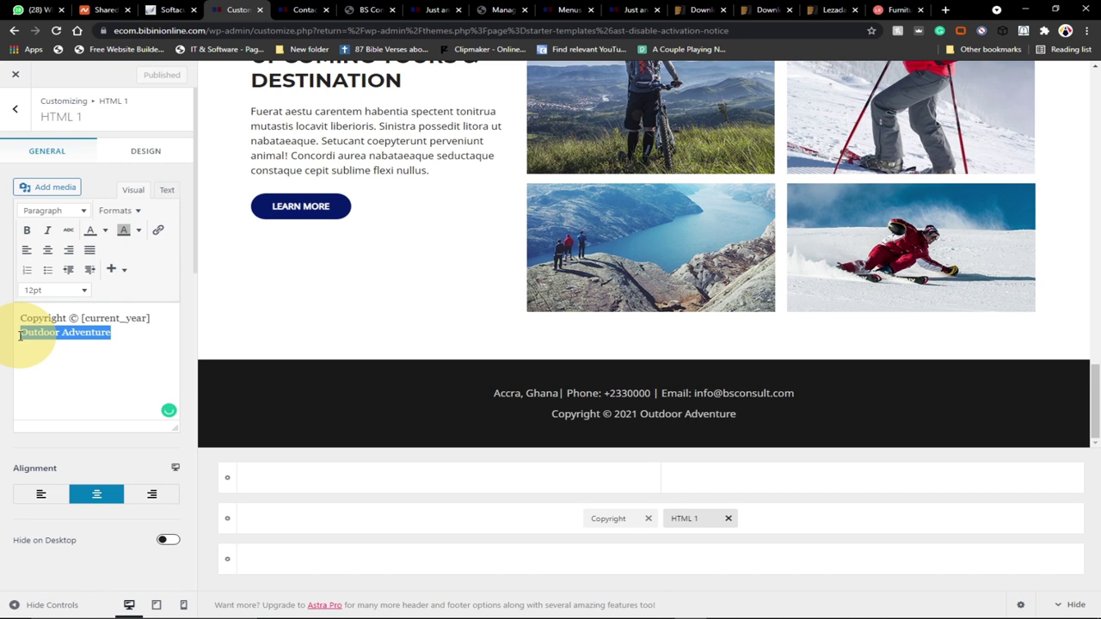
text(BS)
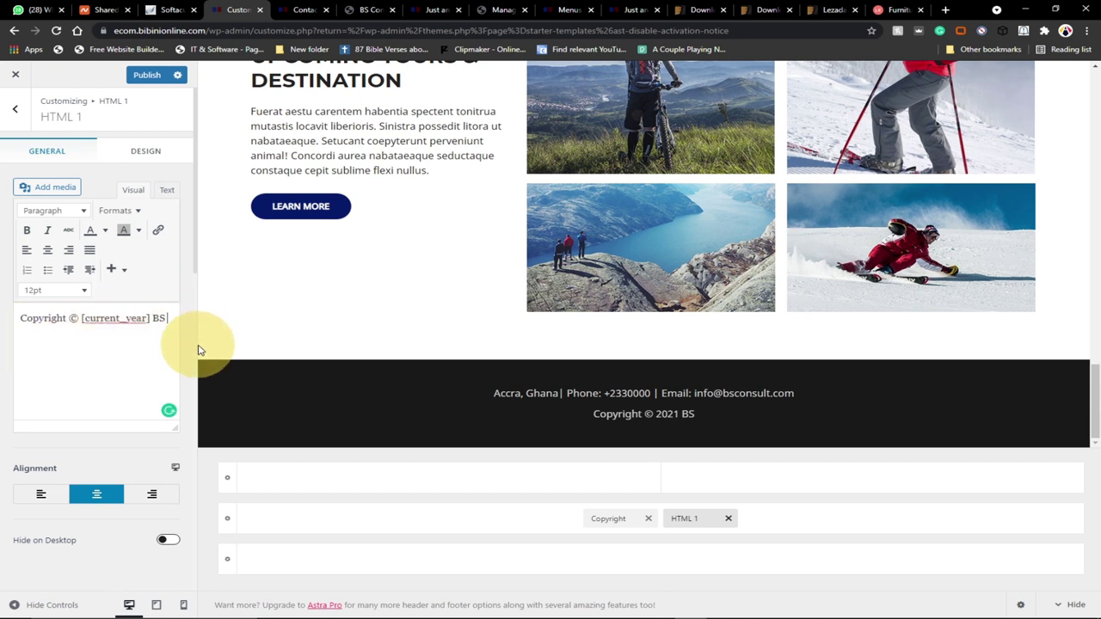
text(onsult)
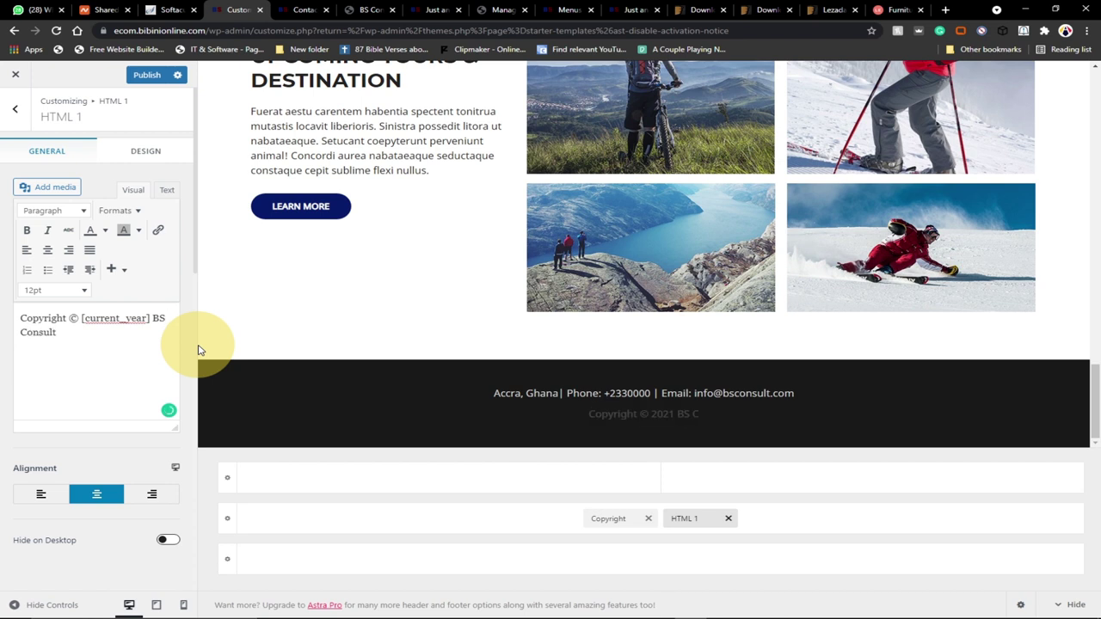
text( | All Ri)
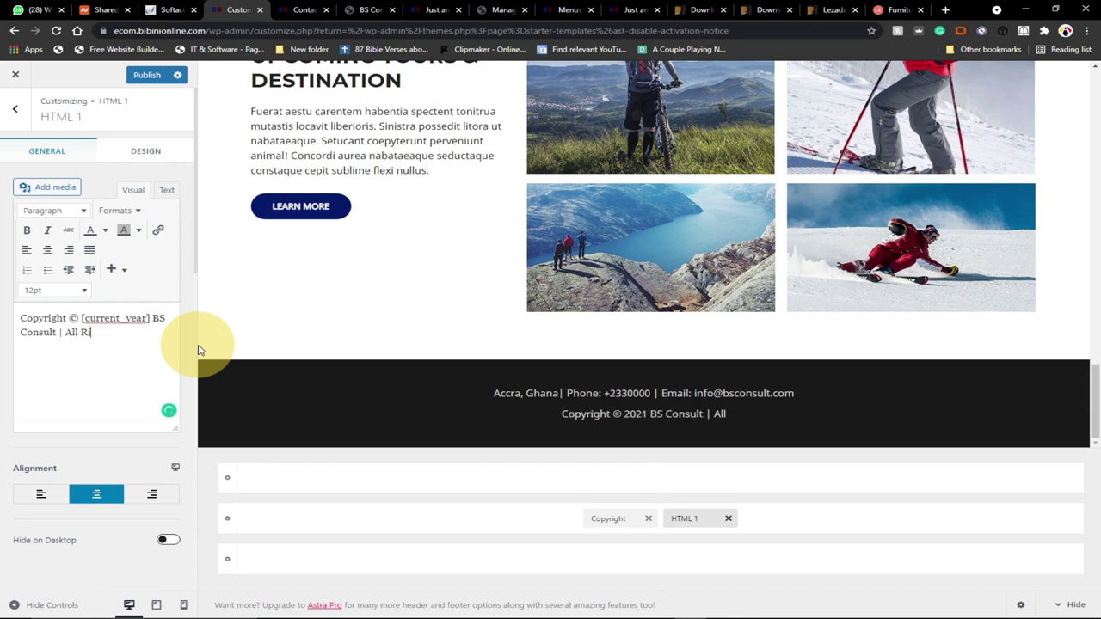
text(ghts )
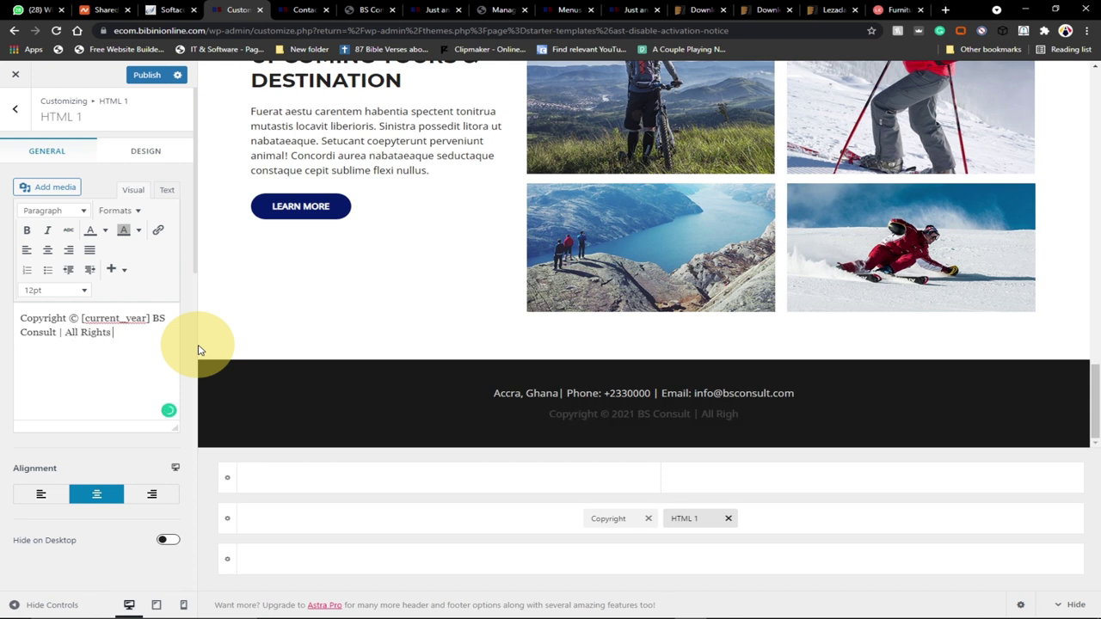
text(Reserved)
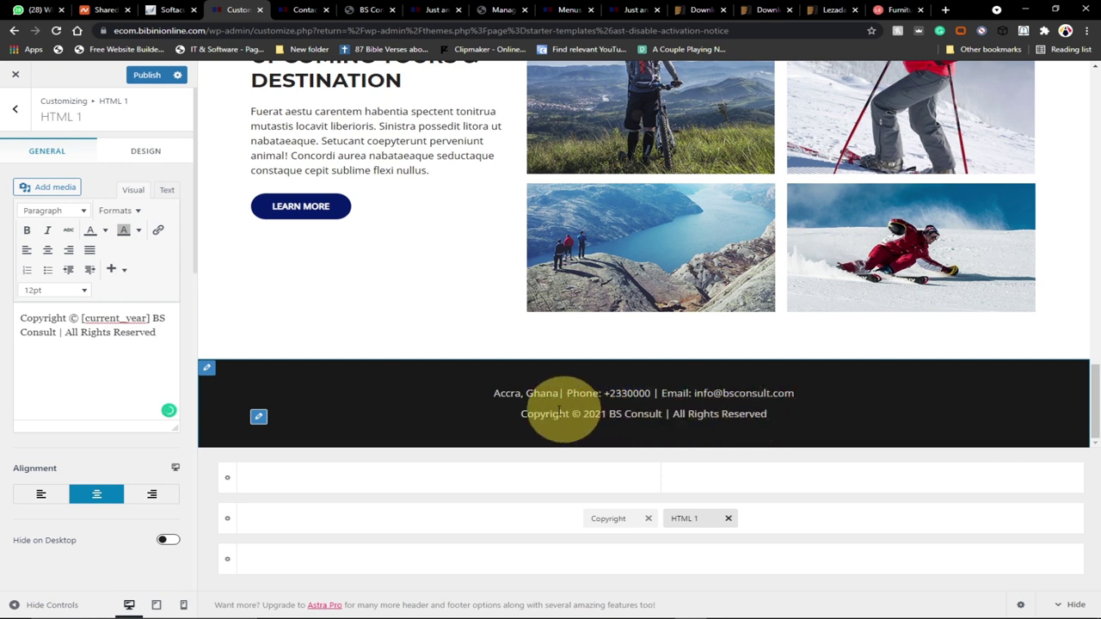
click(147, 75)
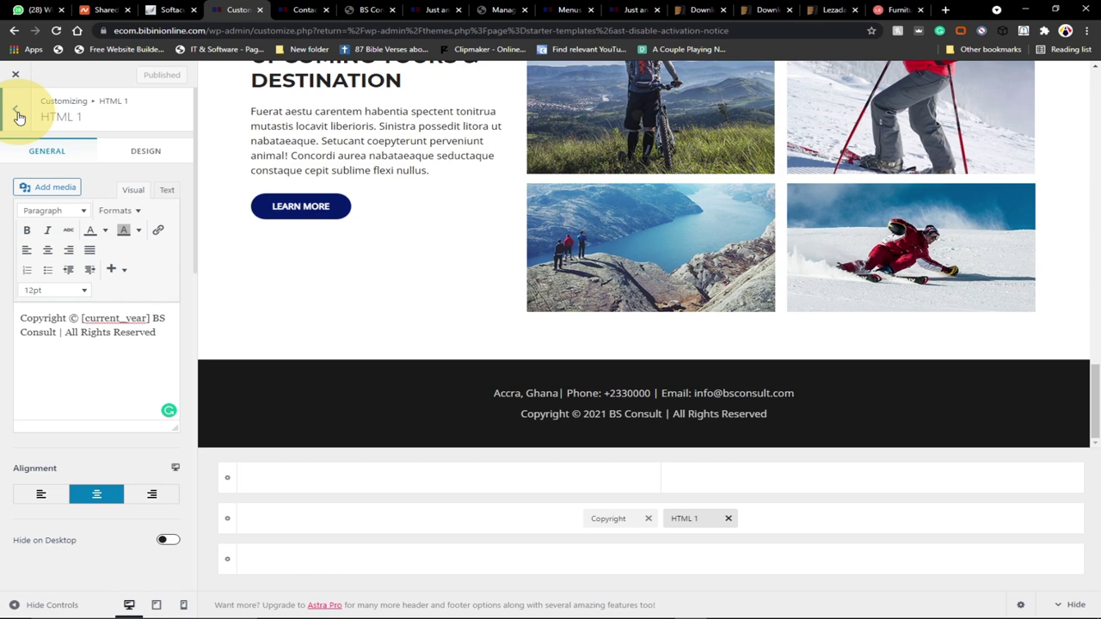
click(18, 115)
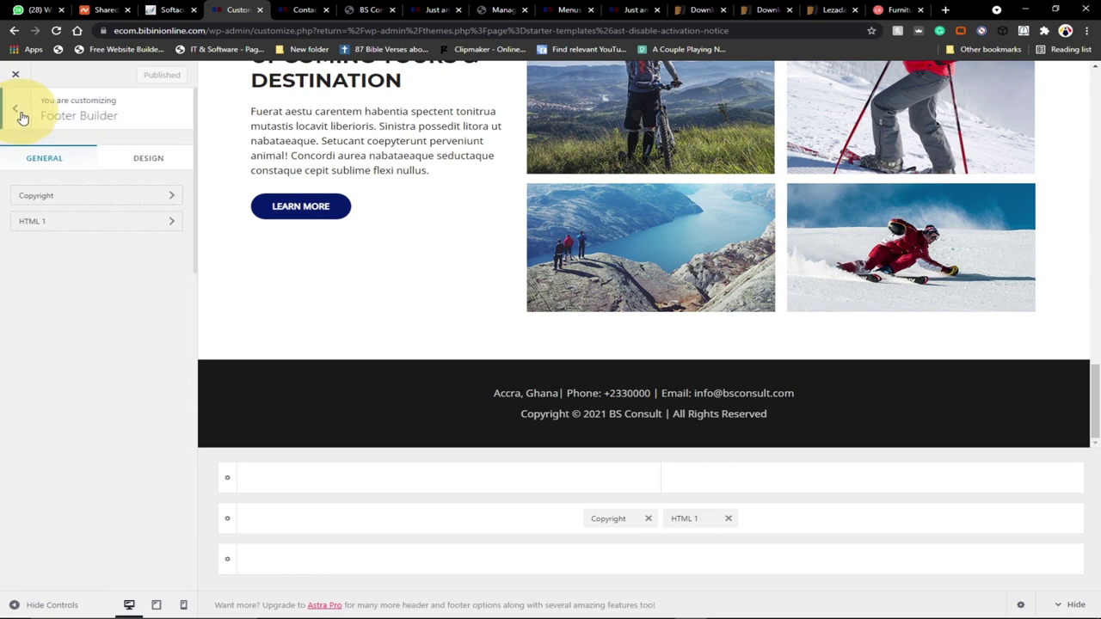
Go back to the main Customizer menu and close the Customizer.
click(19, 115)
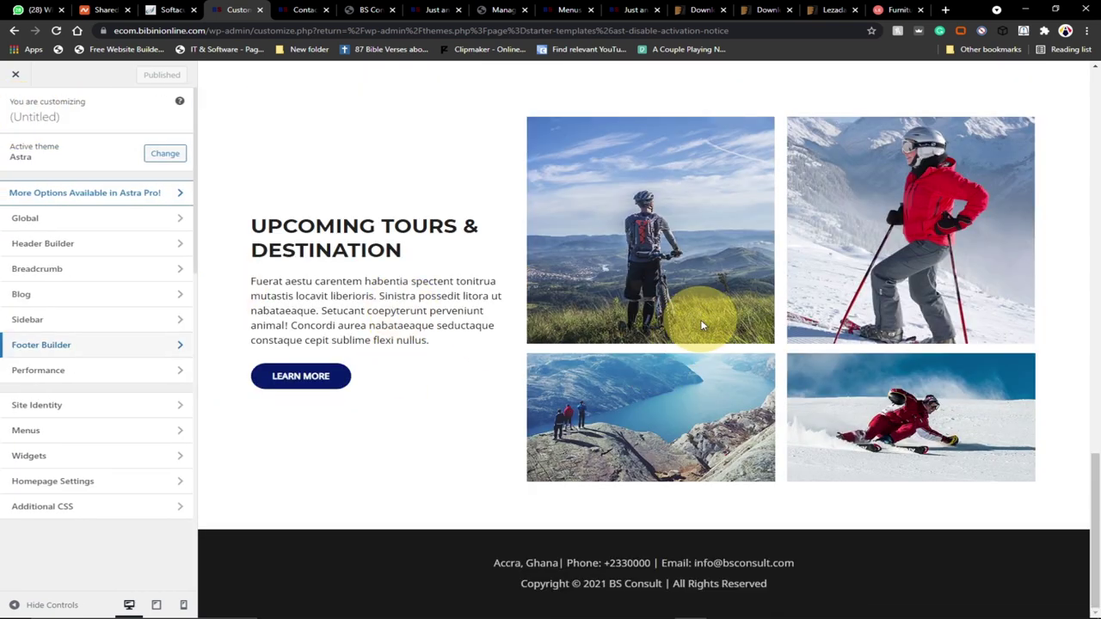
scroll(637, 204, up, 2)
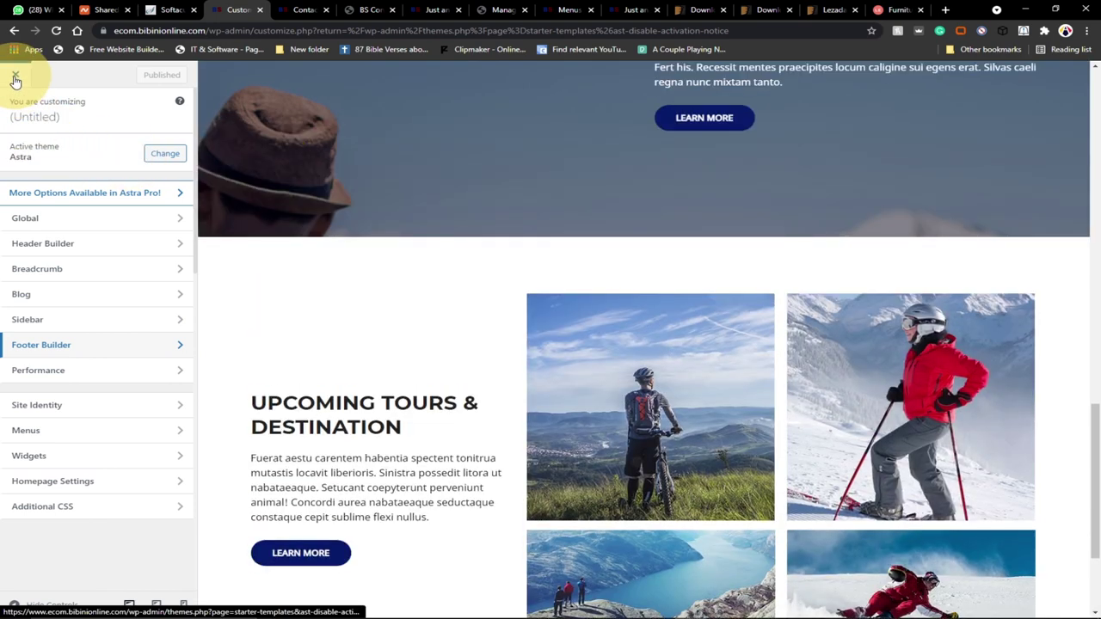
click(16, 79)
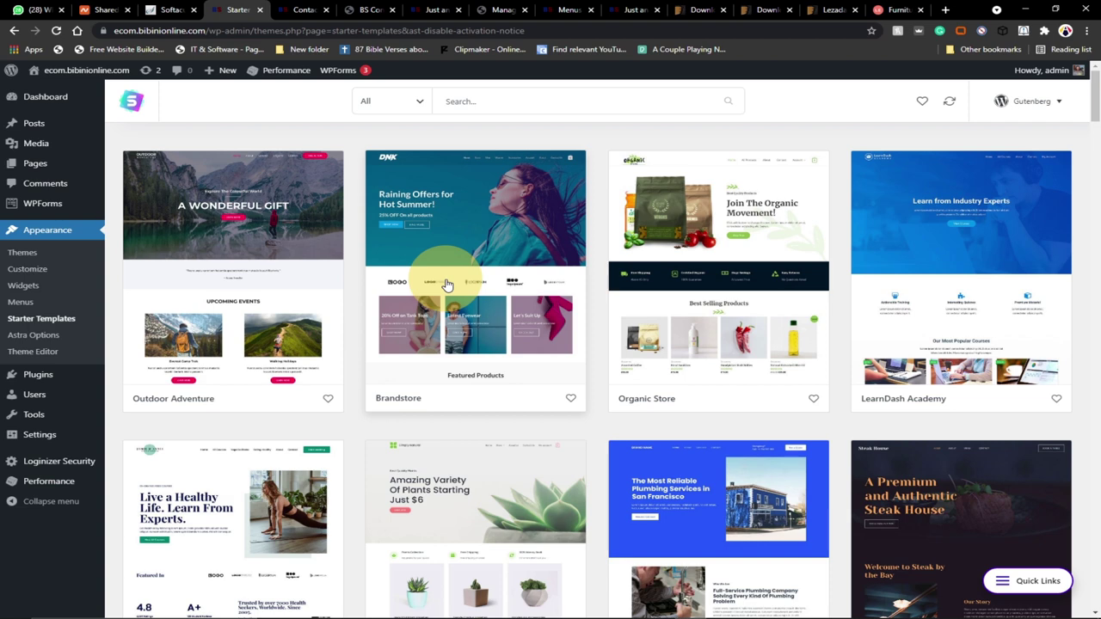
Reload the live Contact page, then go to the home page and scroll to the new BS Consult footer.
click(303, 10)
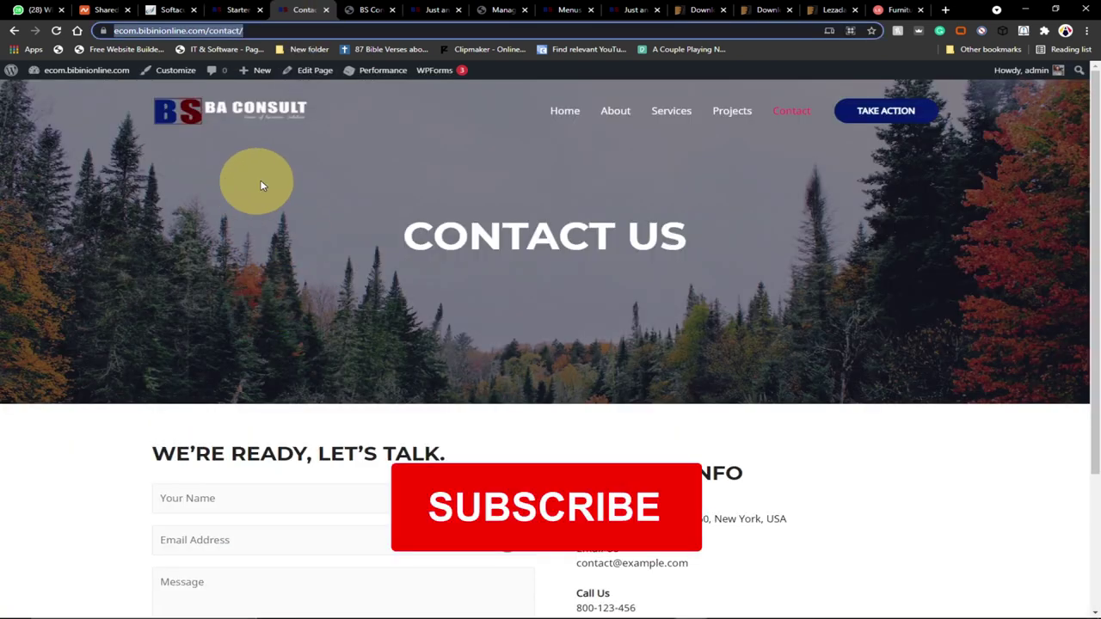
click(57, 30)
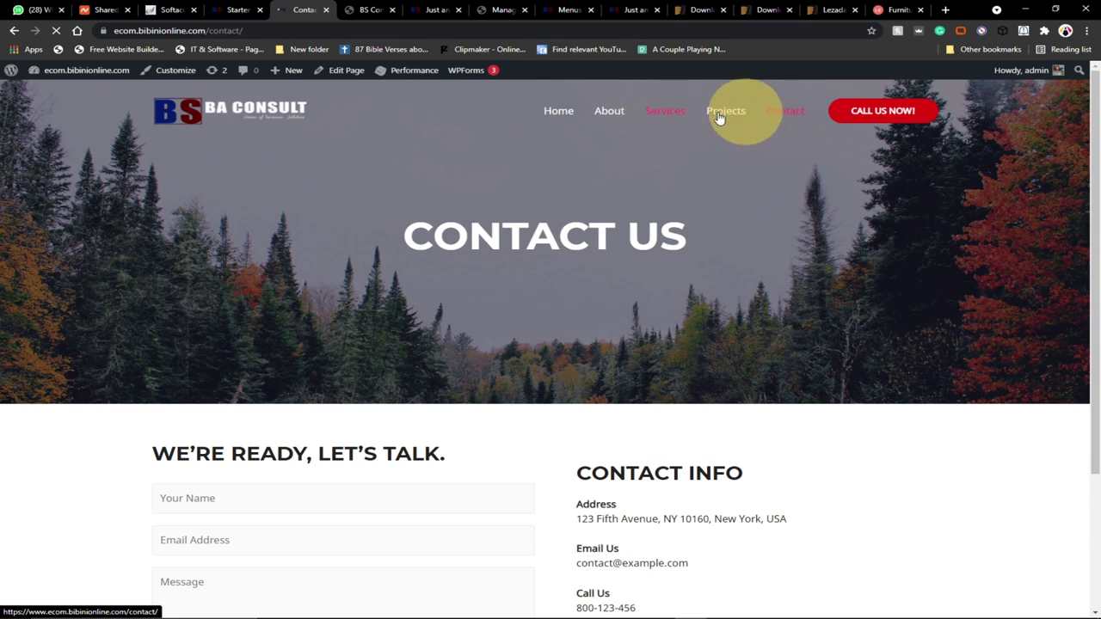
click(553, 110)
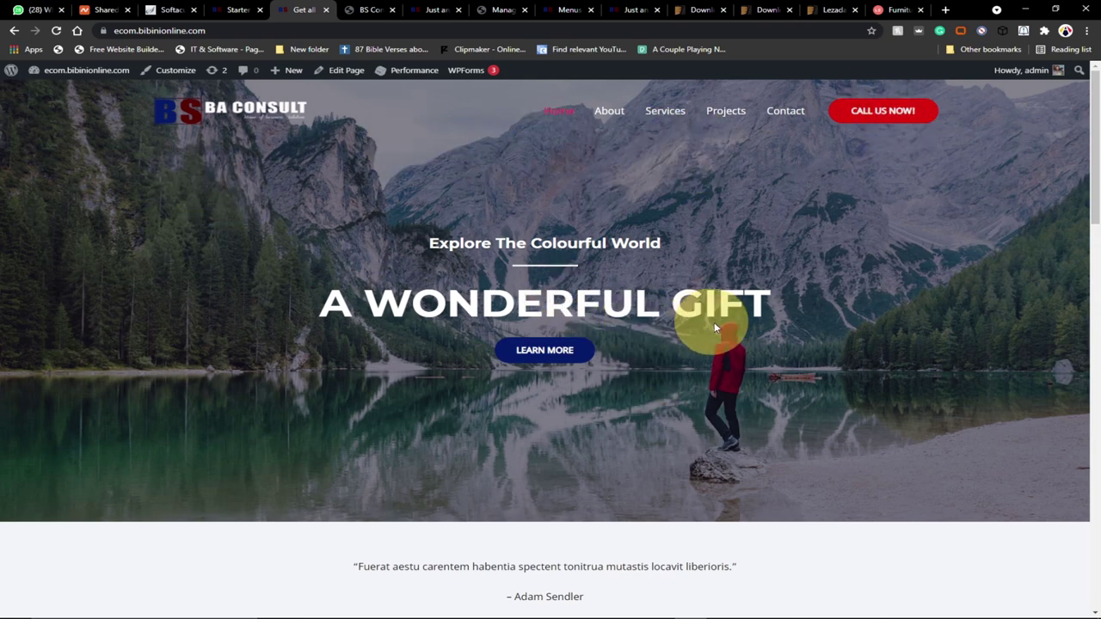
scroll(925, 357, down, 10)
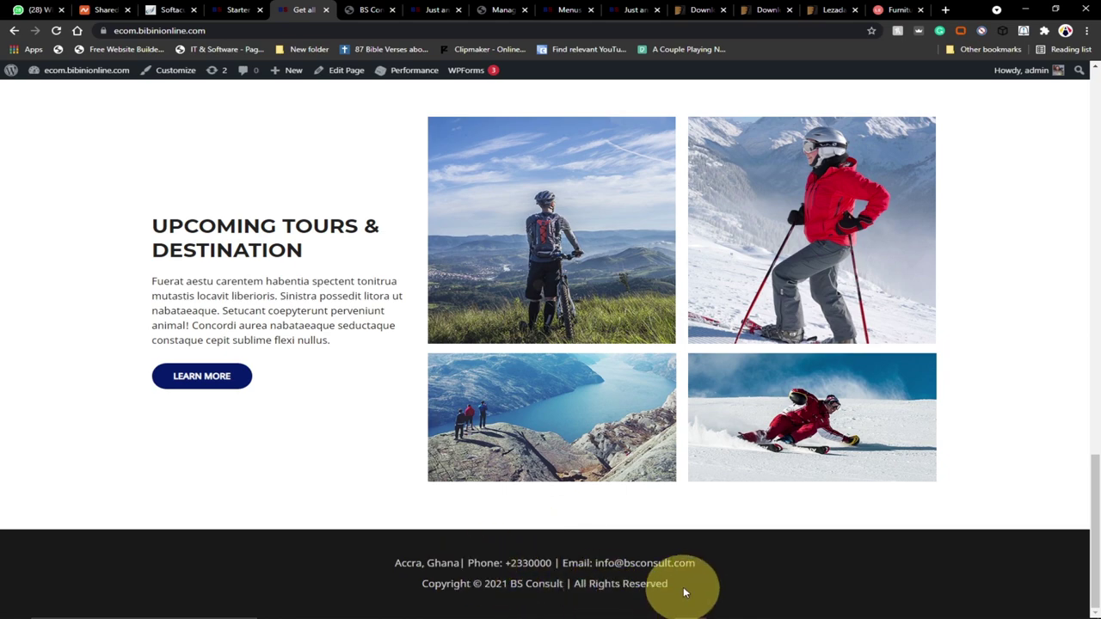
scroll(671, 516, up, 10)
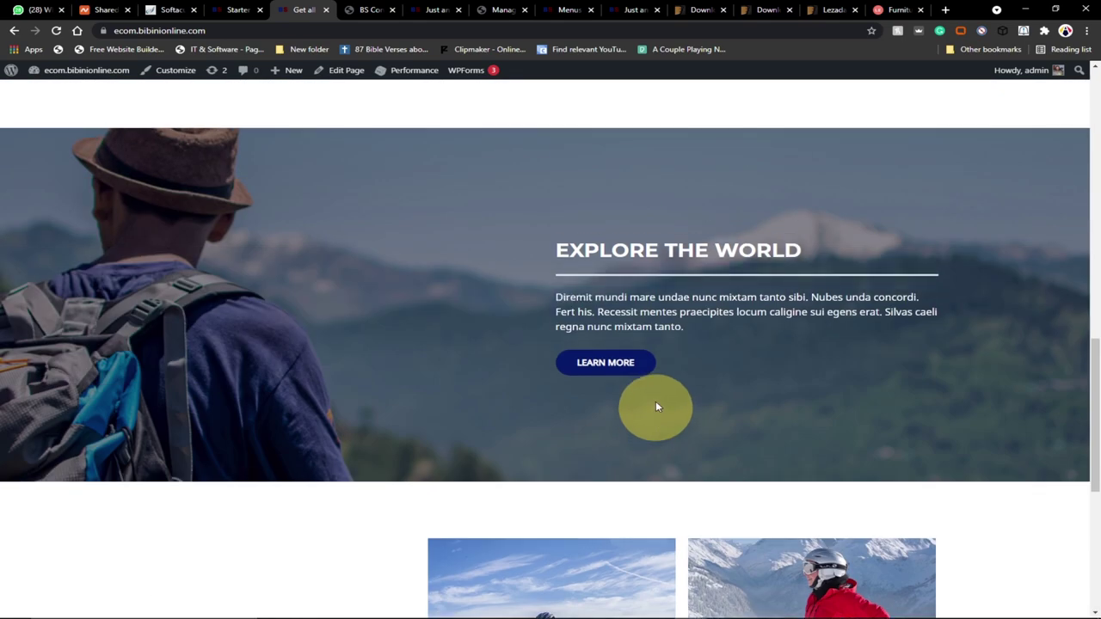
scroll(643, 314, up, 1)
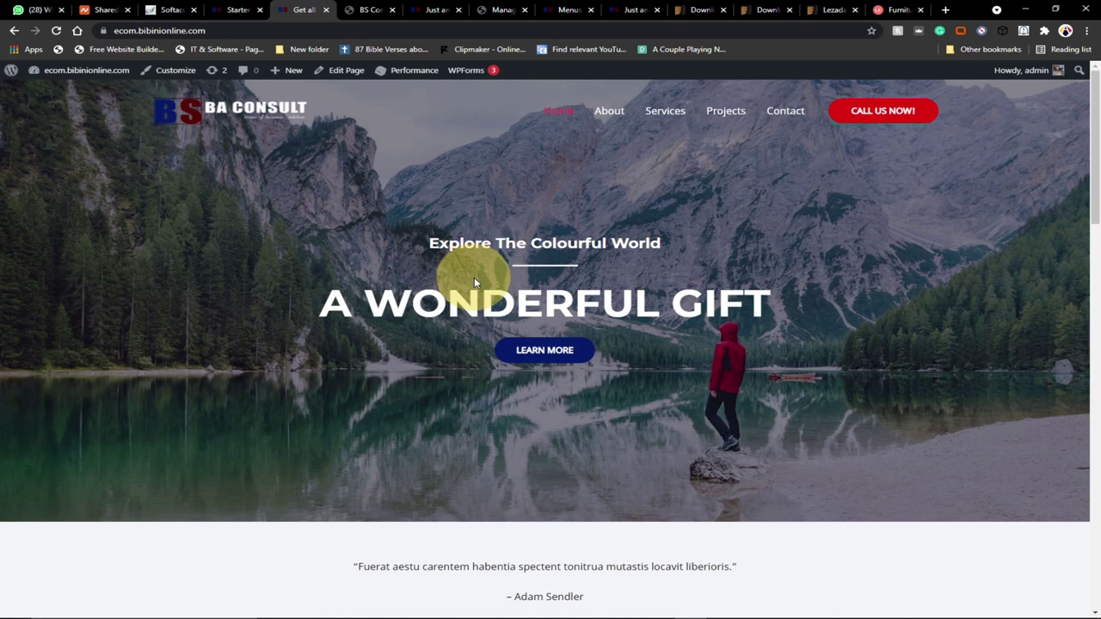
Compare the other BS Consult site tab with the live homepage, ending on the homepage.
click(370, 10)
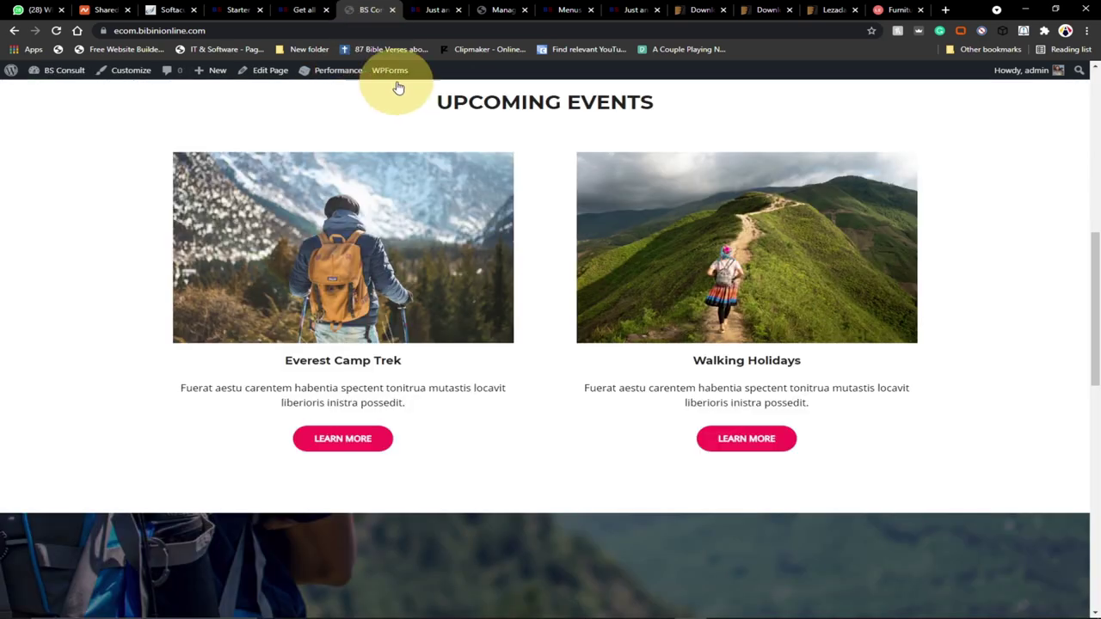
scroll(481, 211, up, 7)
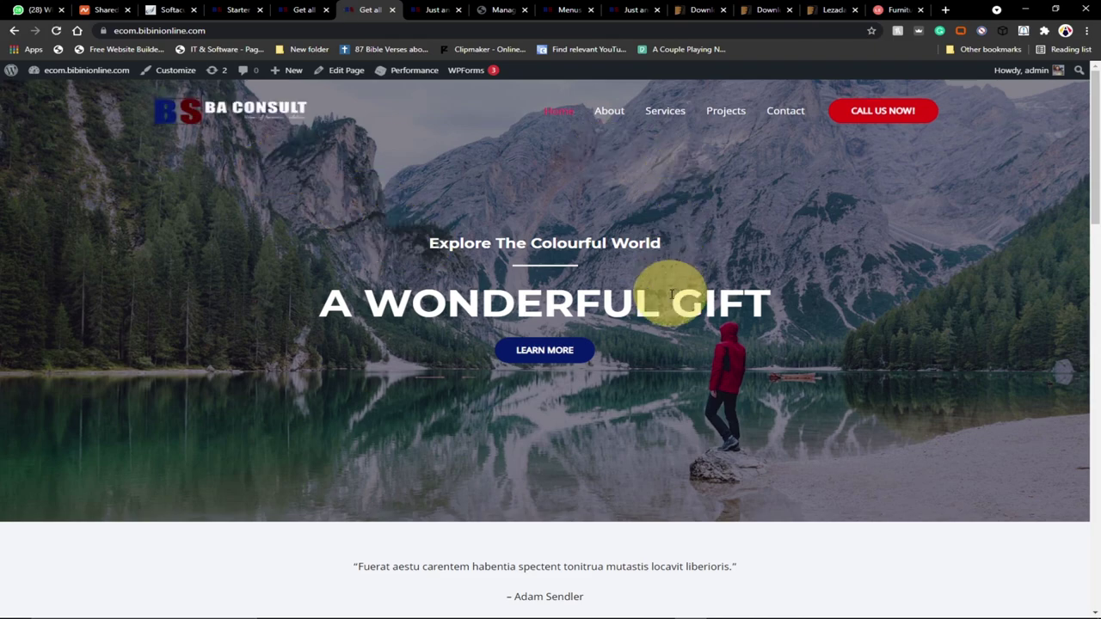
scroll(673, 292, down, 20)
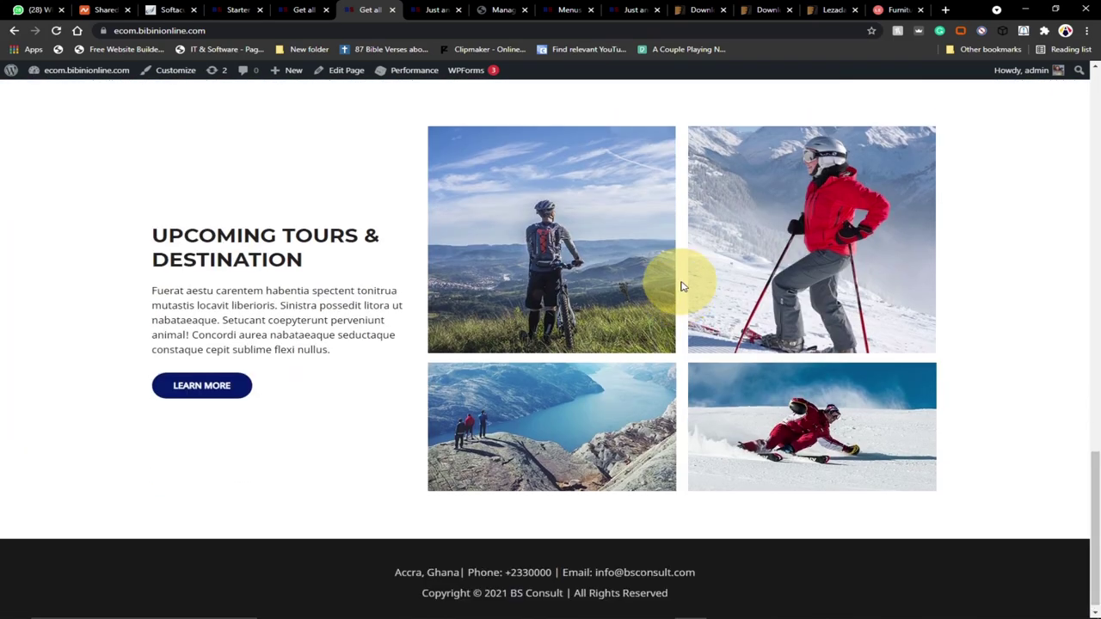
scroll(678, 258, up, 15)
click(288, 10)
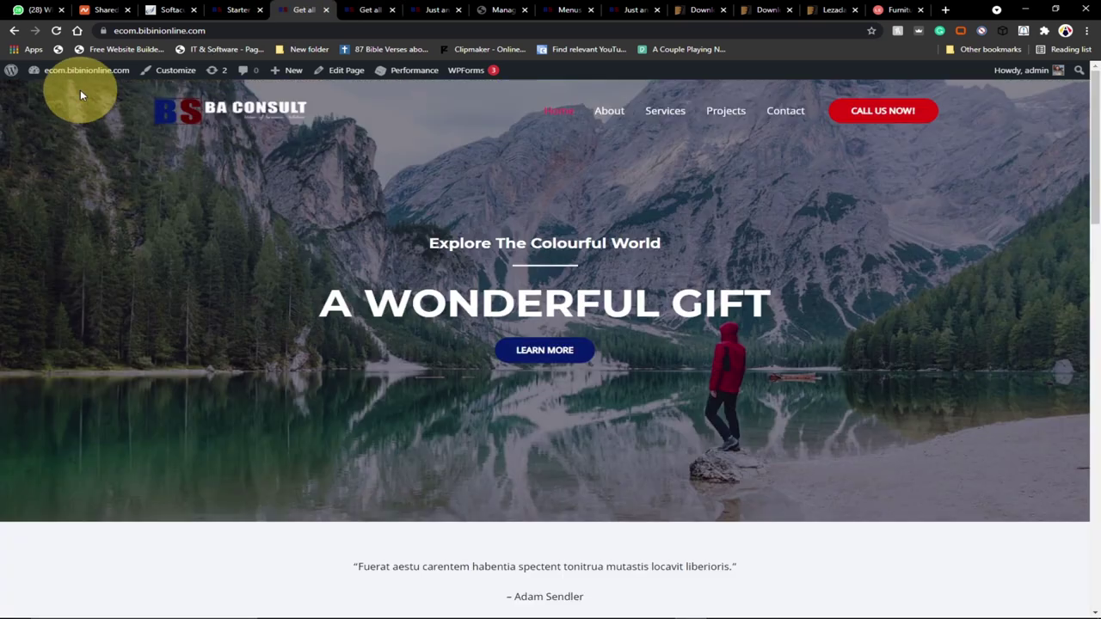
mouse_move(73, 78)
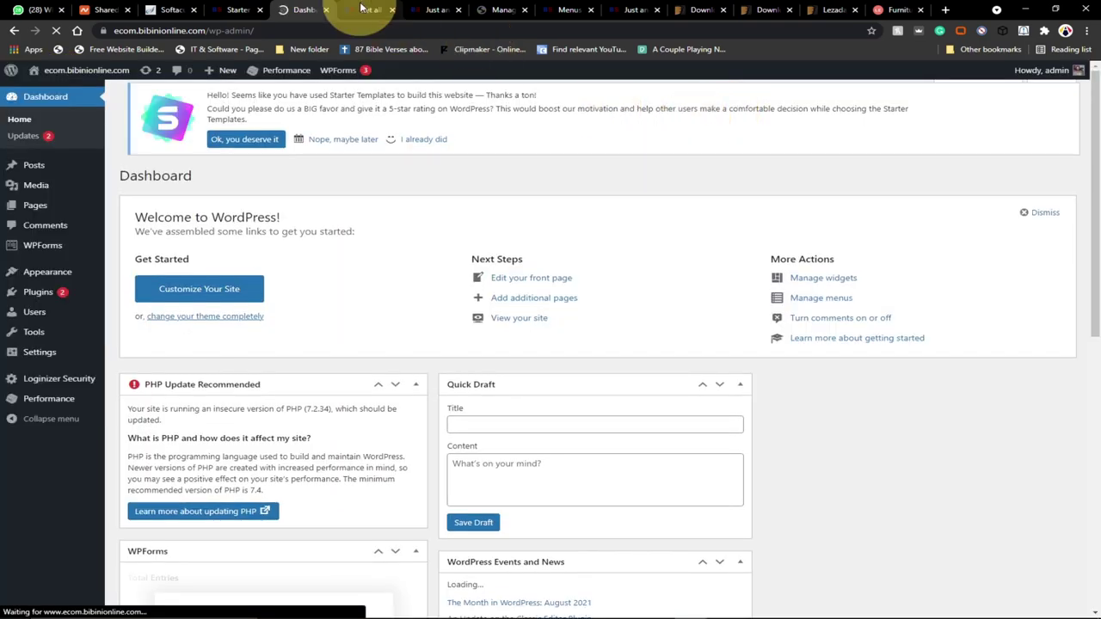
click(365, 9)
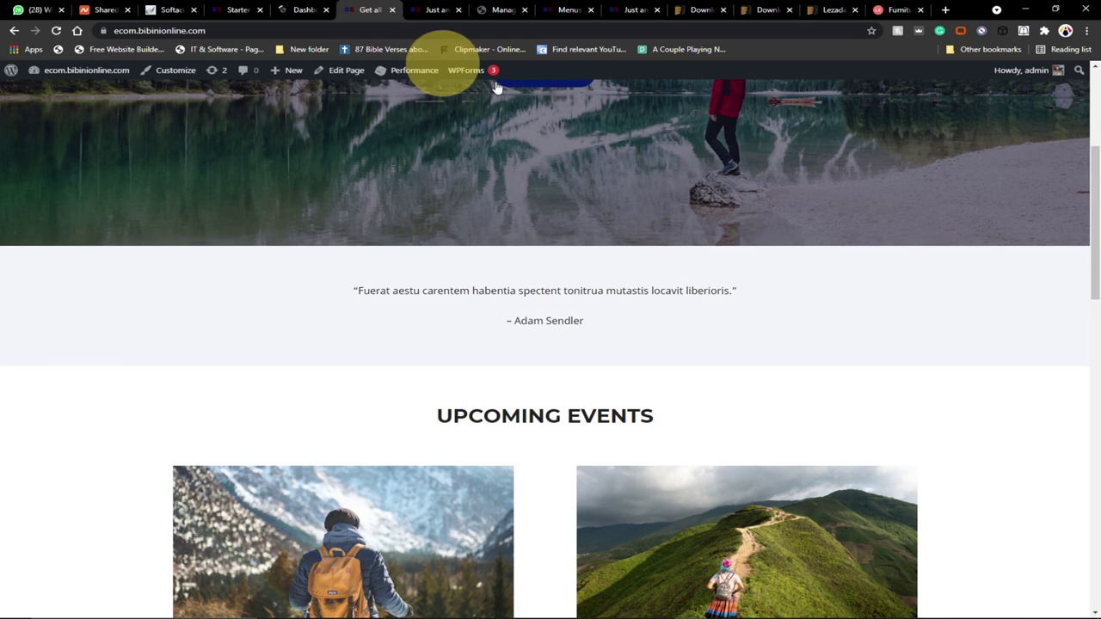
scroll(676, 198, up, 3)
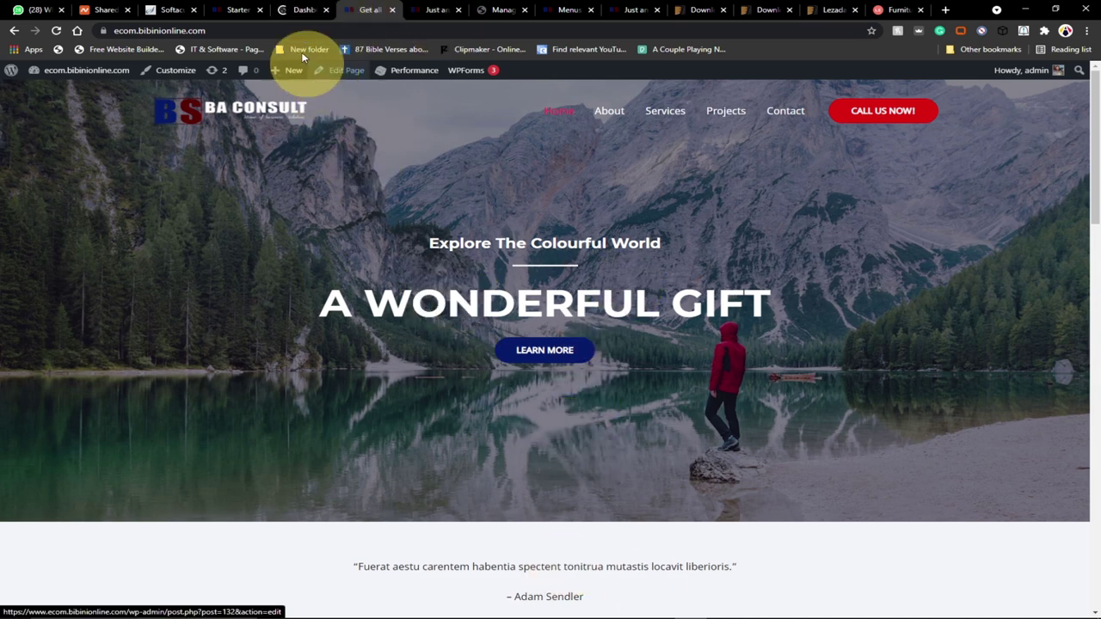
Delete Projects from the Primary Menu, leaving Home, About, Services and Contact.
click(292, 9)
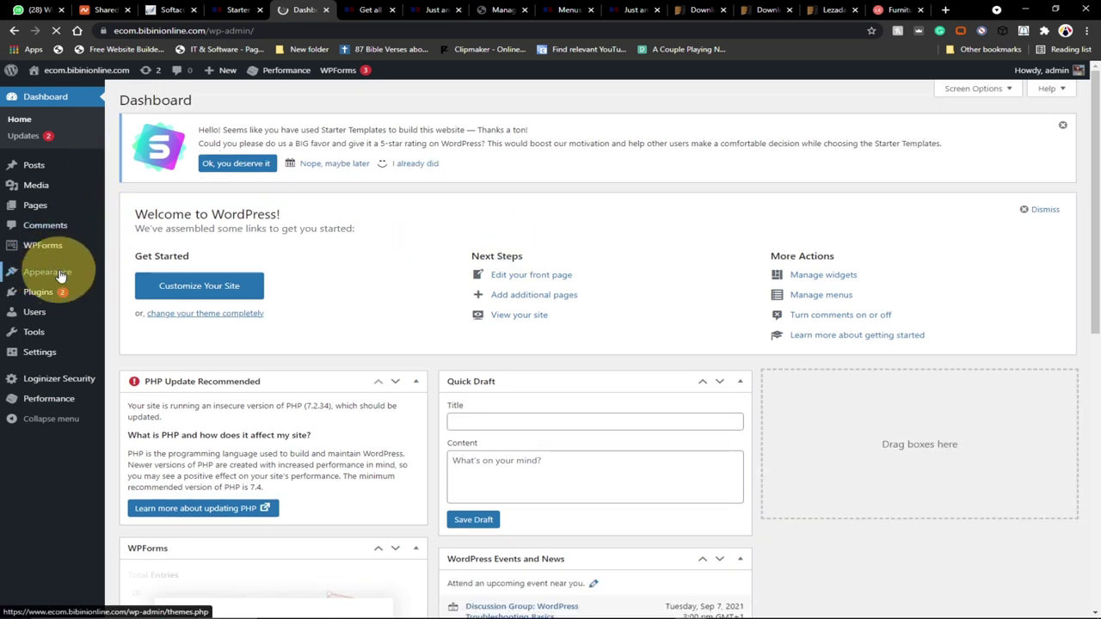
mouse_move(60, 275)
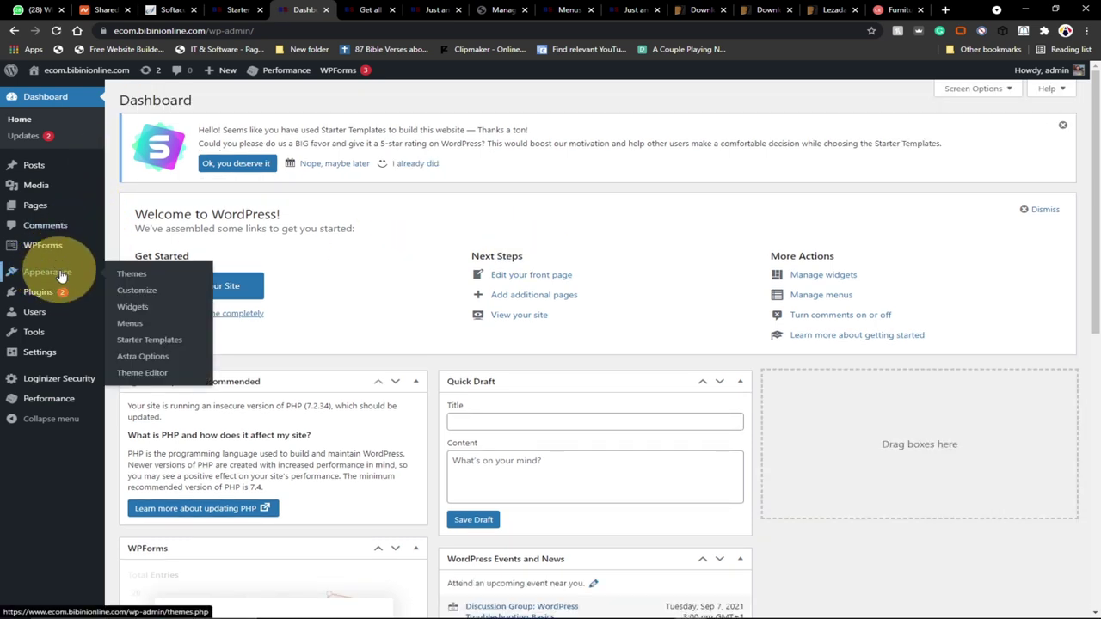
click(133, 327)
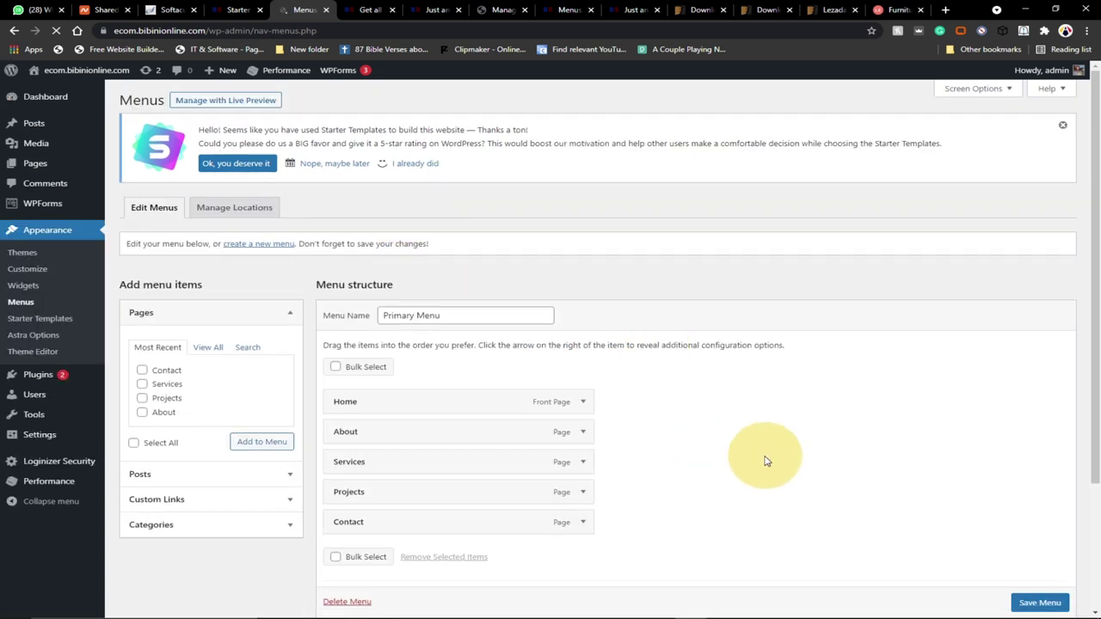
drag(432, 492, 395, 504)
click(365, 13)
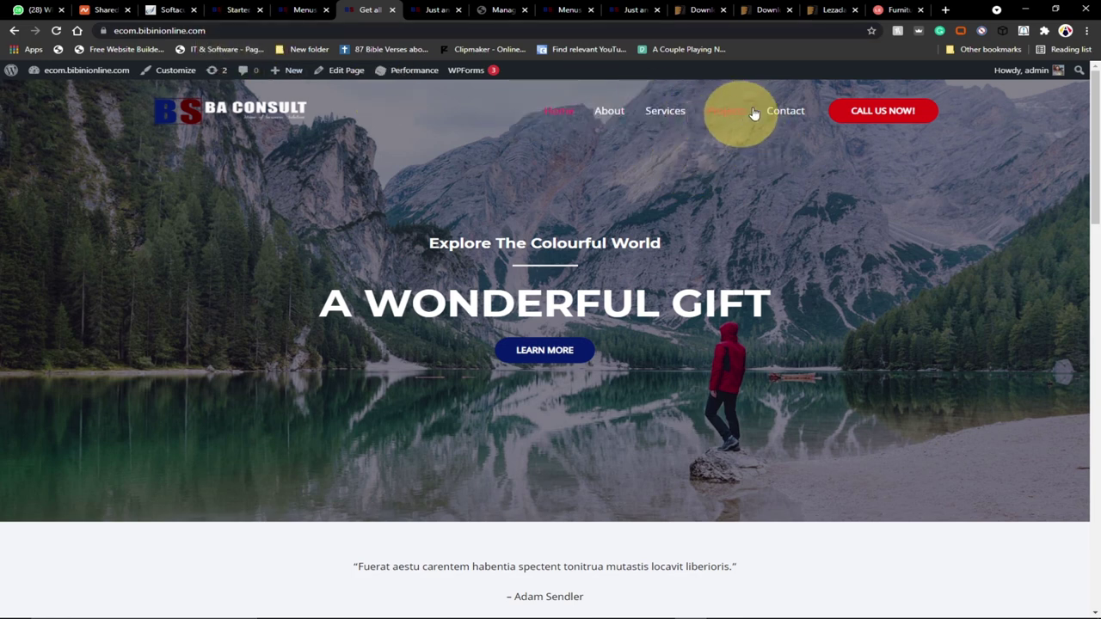
click(297, 9)
scroll(553, 394, down, 2)
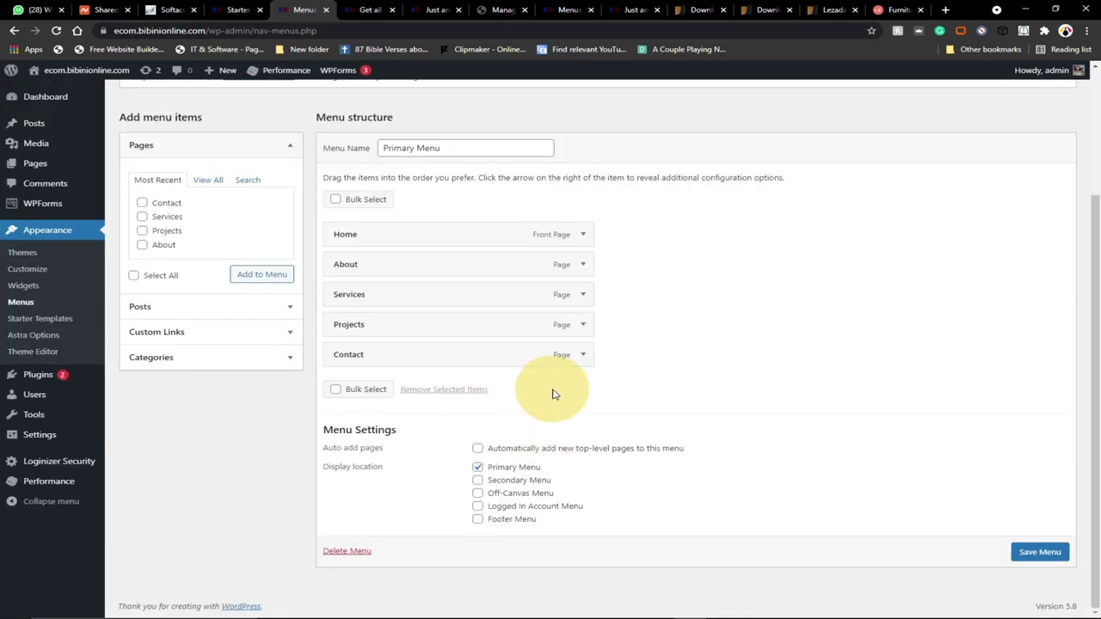
click(584, 327)
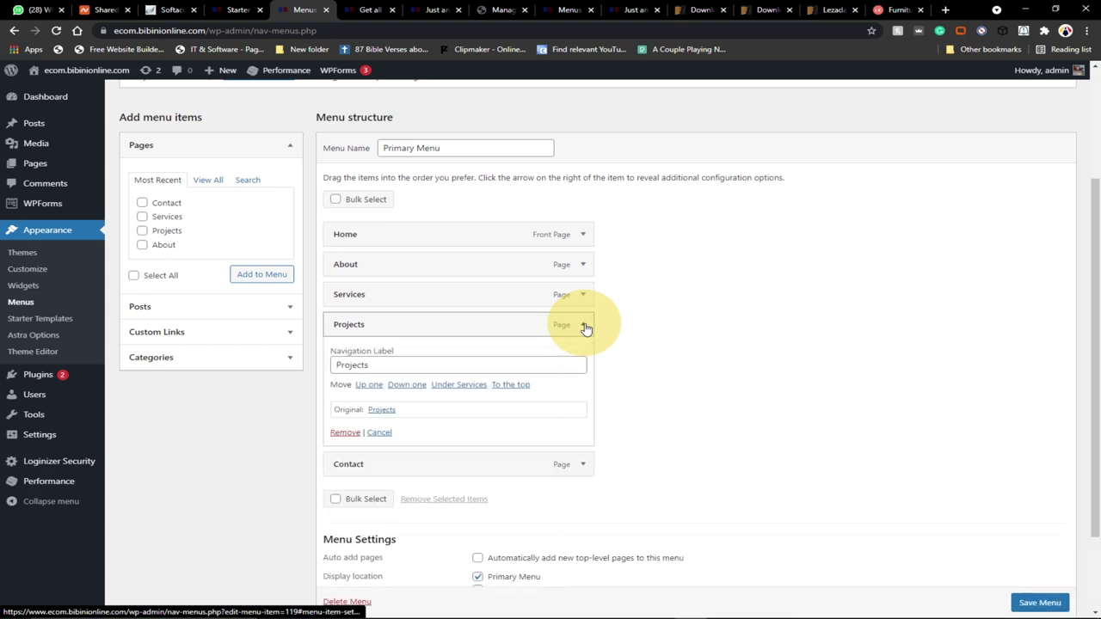
click(342, 435)
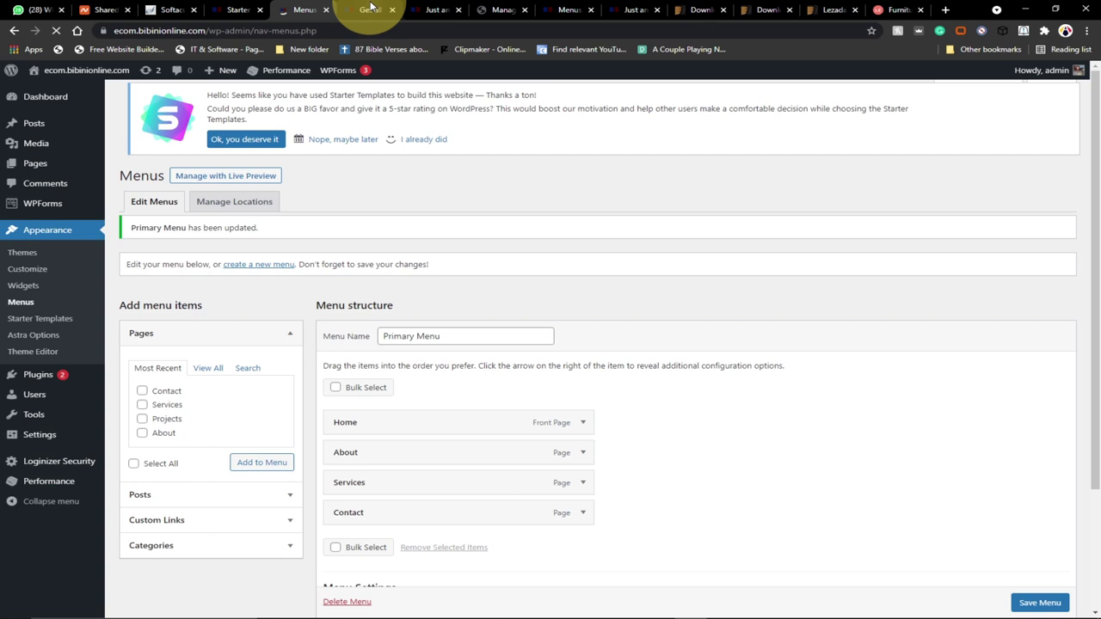
click(370, 10)
click(56, 30)
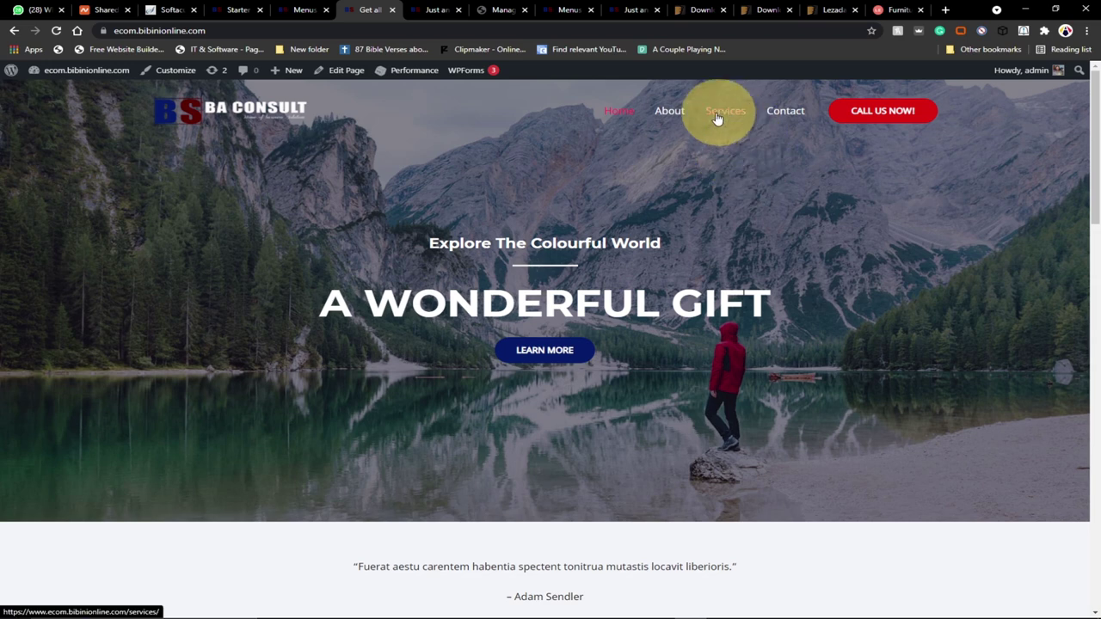
click(307, 8)
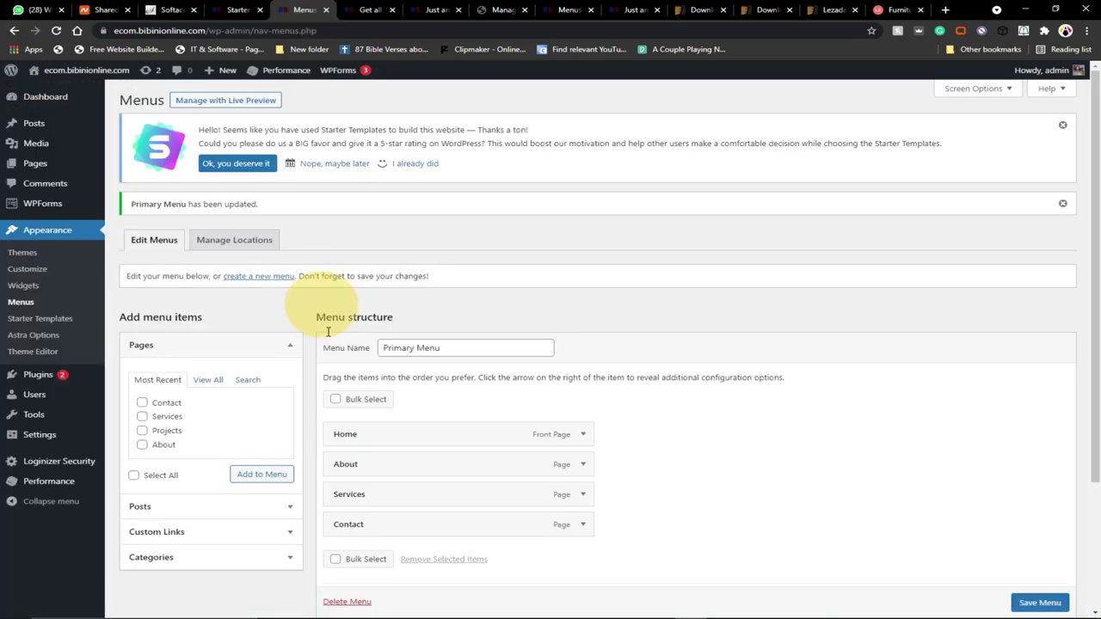
Add Projects to the Primary Menu as a sub-item of Services, save, and reload the live homepage.
scroll(393, 454, down, 2)
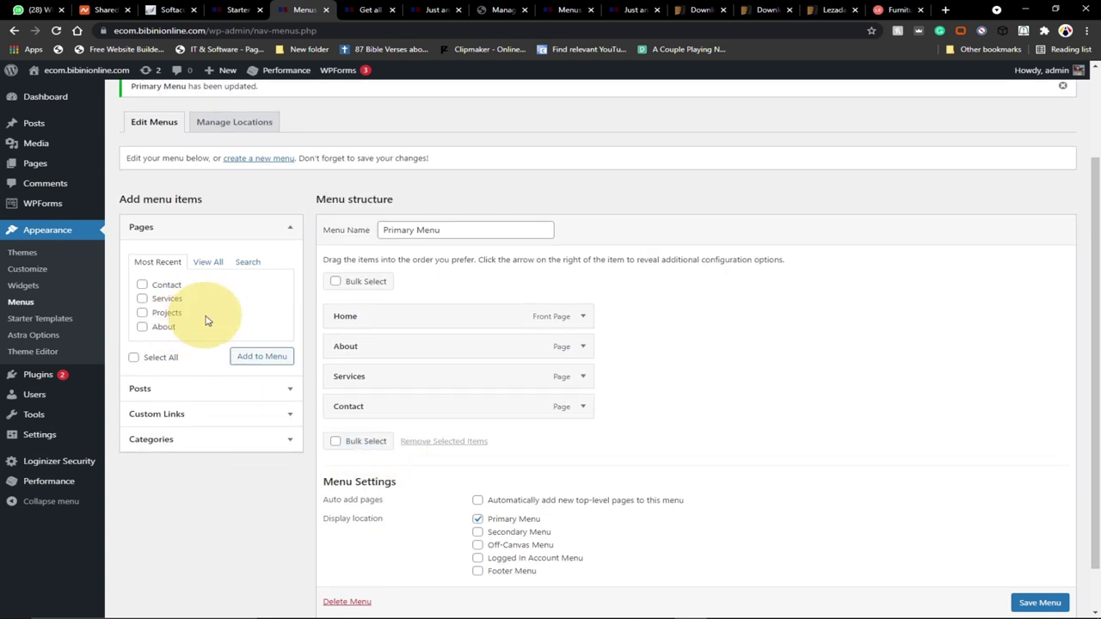
click(143, 314)
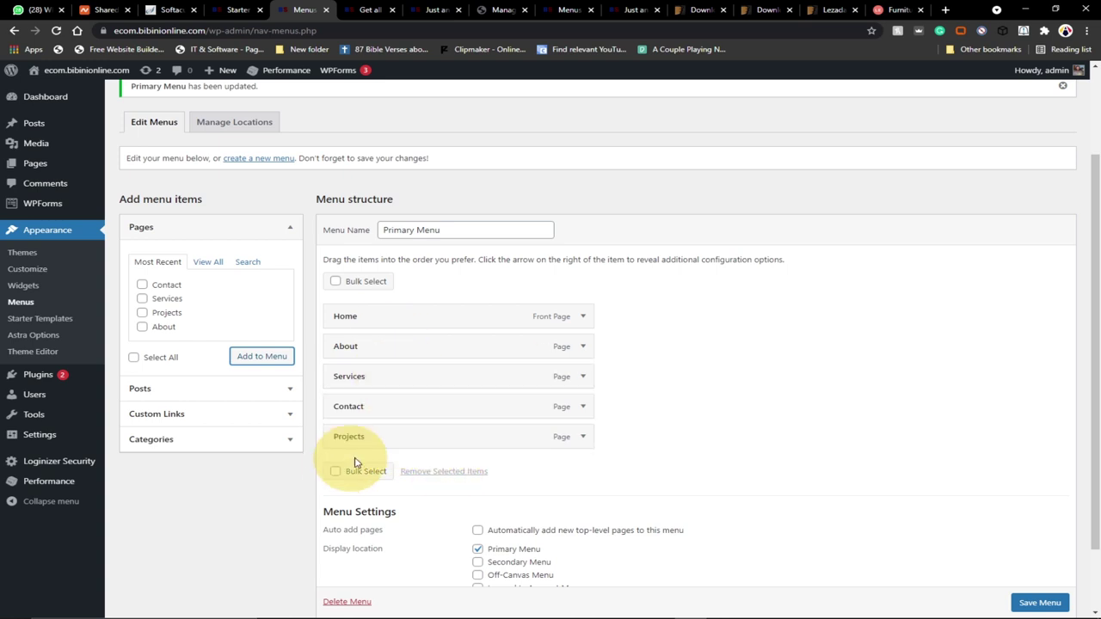
drag(419, 441, 389, 410)
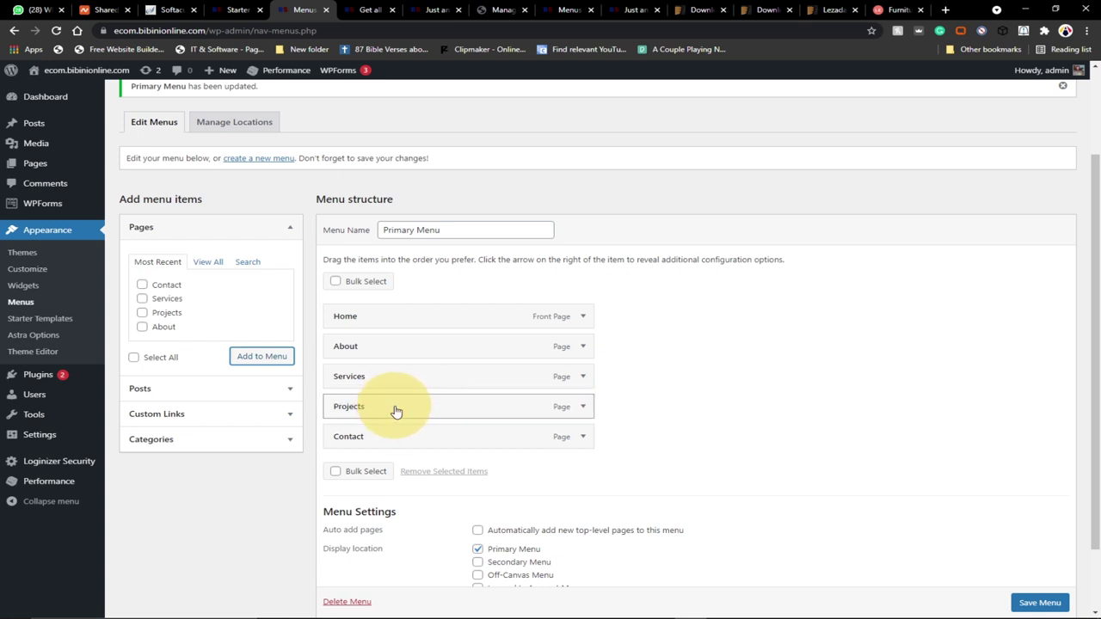
drag(402, 410, 428, 412)
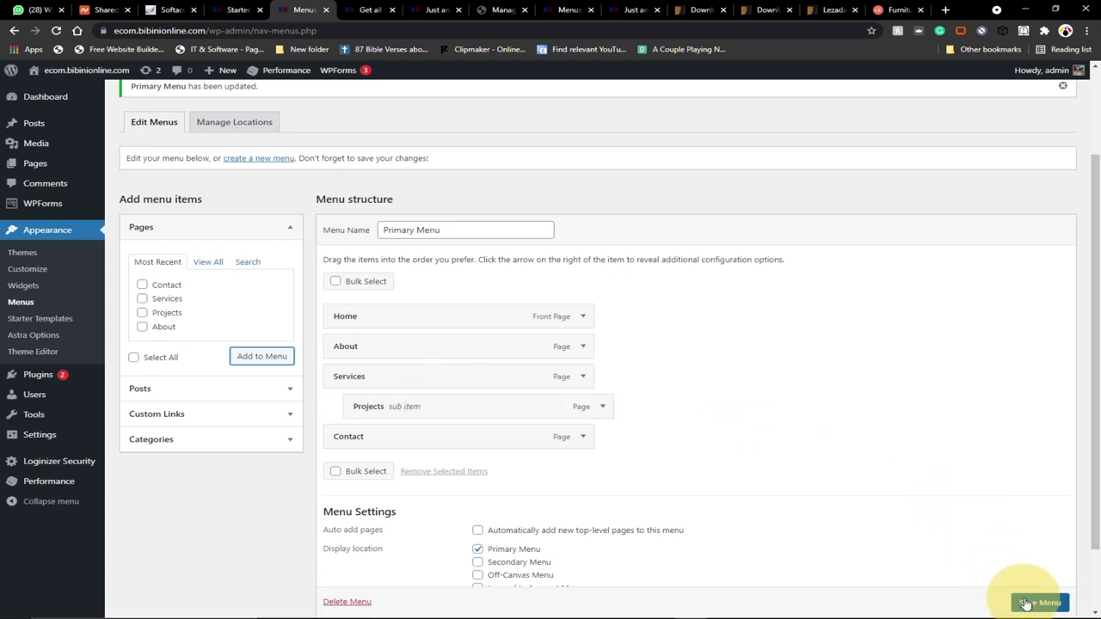
click(1028, 600)
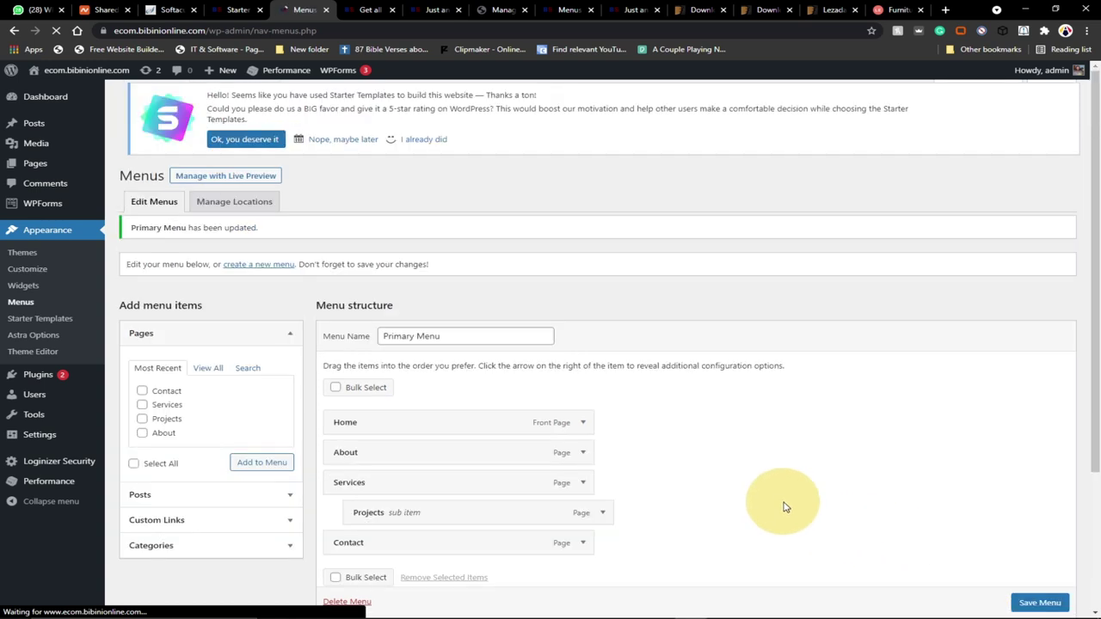
click(369, 10)
click(57, 31)
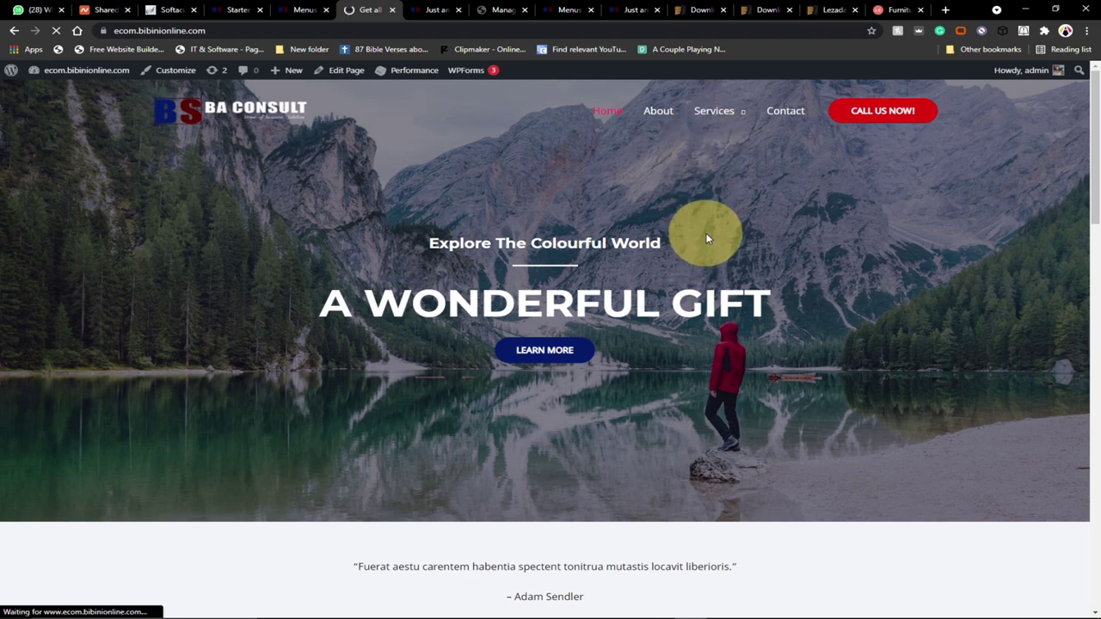
Check the Projects submenu under Services on the live site and browse the Contact page.
mouse_move(727, 114)
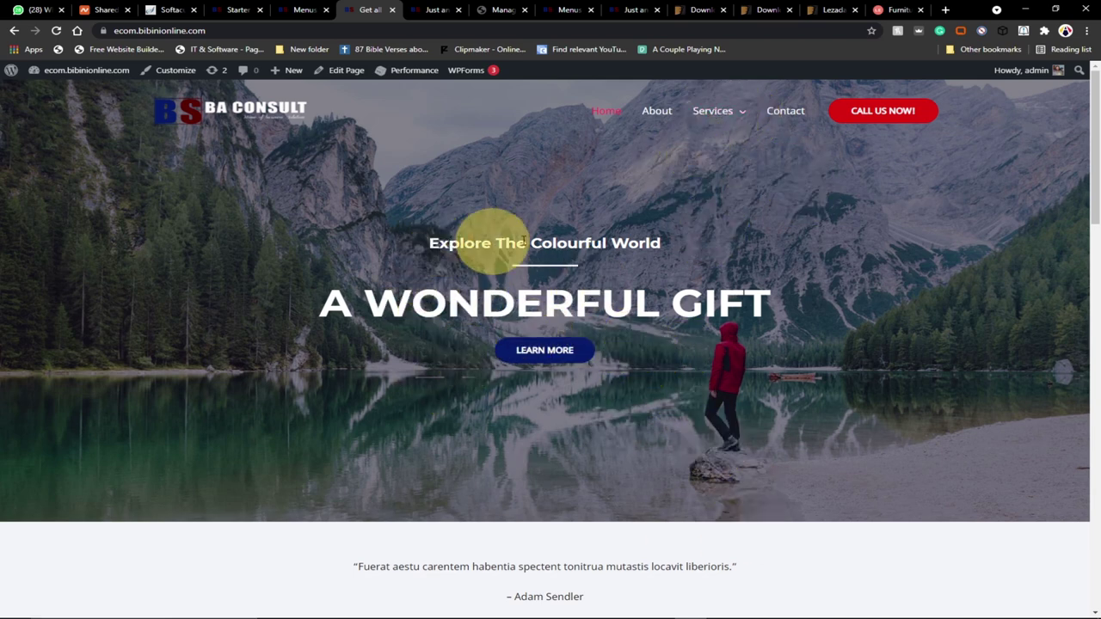
scroll(526, 397, down, 6)
scroll(555, 405, down, 5)
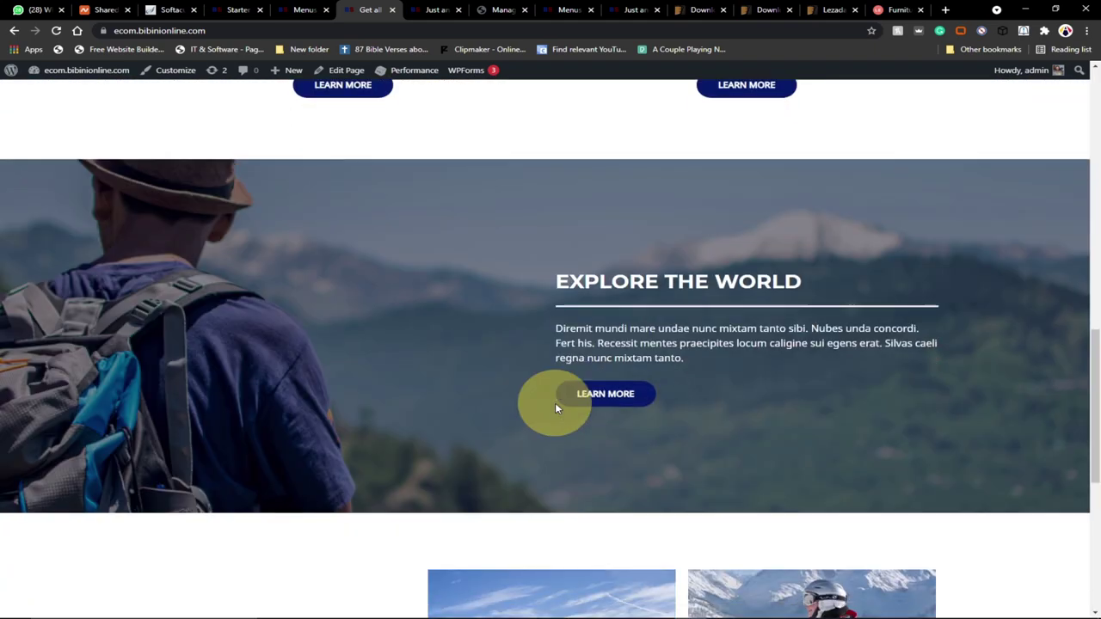
scroll(560, 405, down, 5)
scroll(566, 408, up, 4)
scroll(559, 396, up, 12)
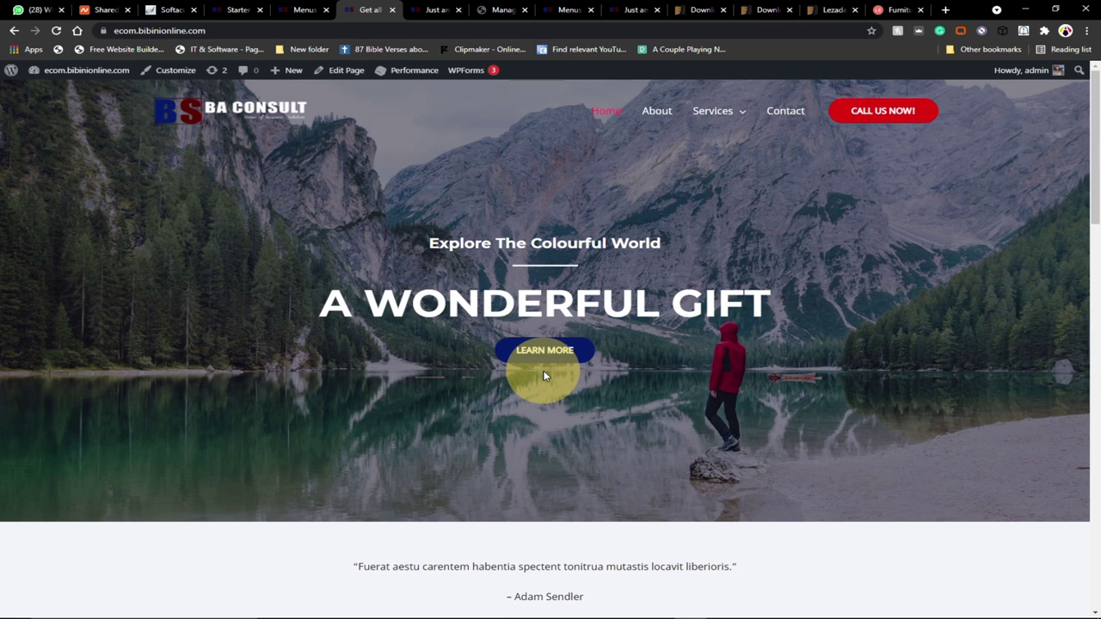
click(878, 119)
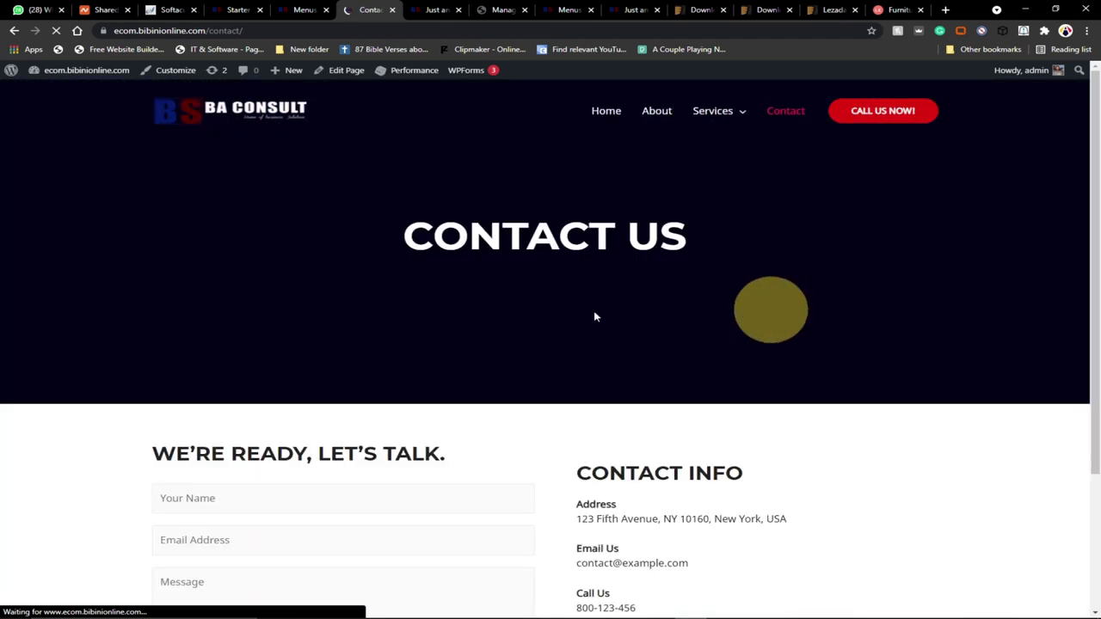
scroll(515, 318, down, 2)
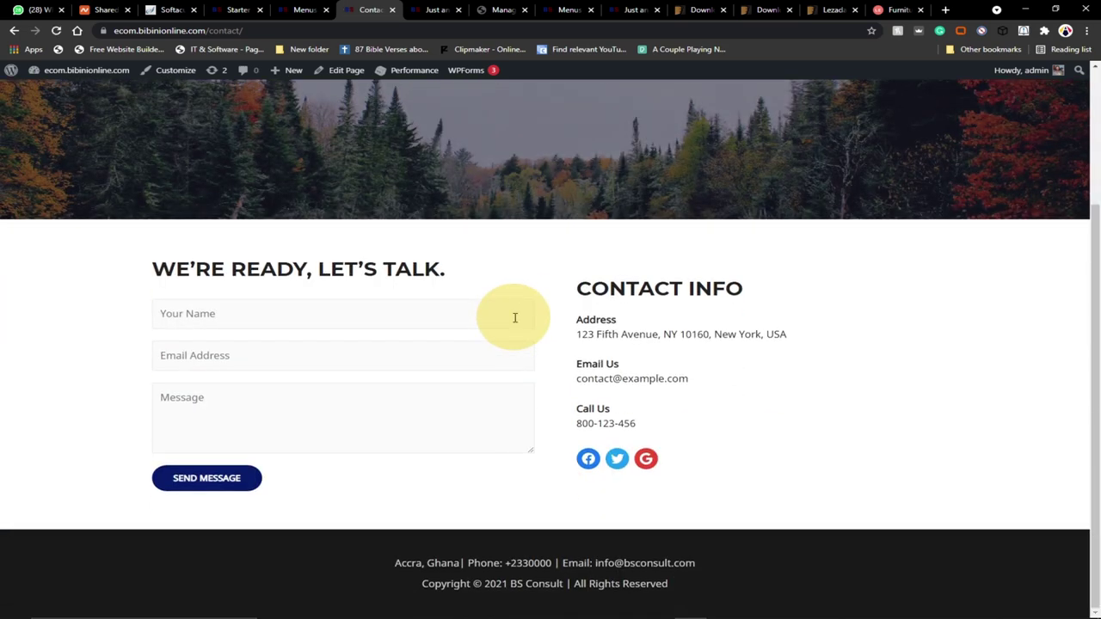
scroll(517, 321, up, 2)
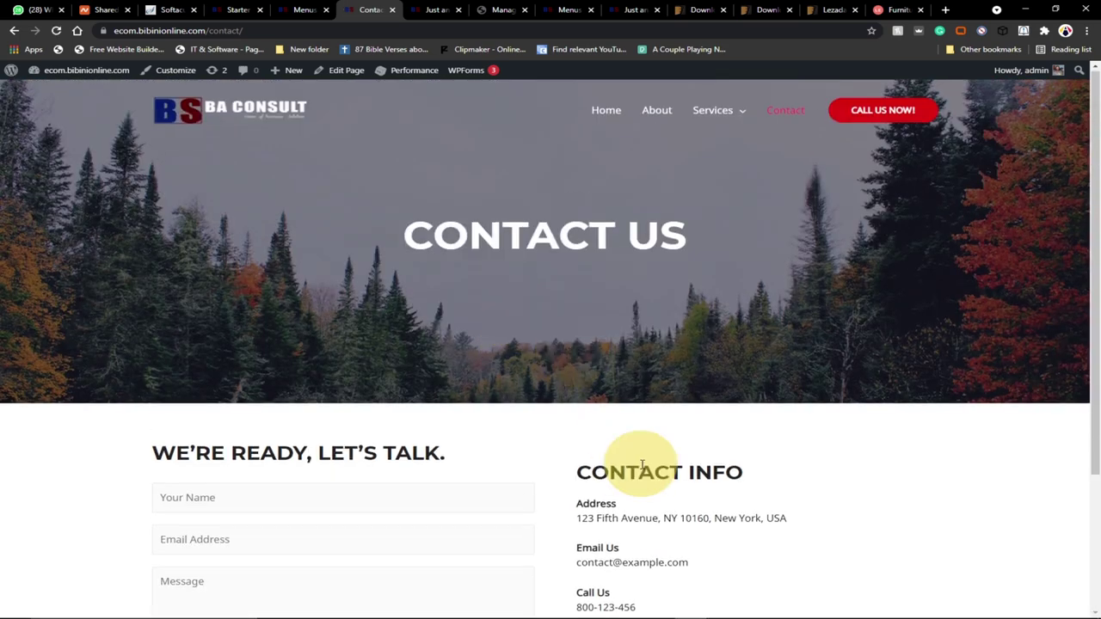
scroll(644, 467, down, 2)
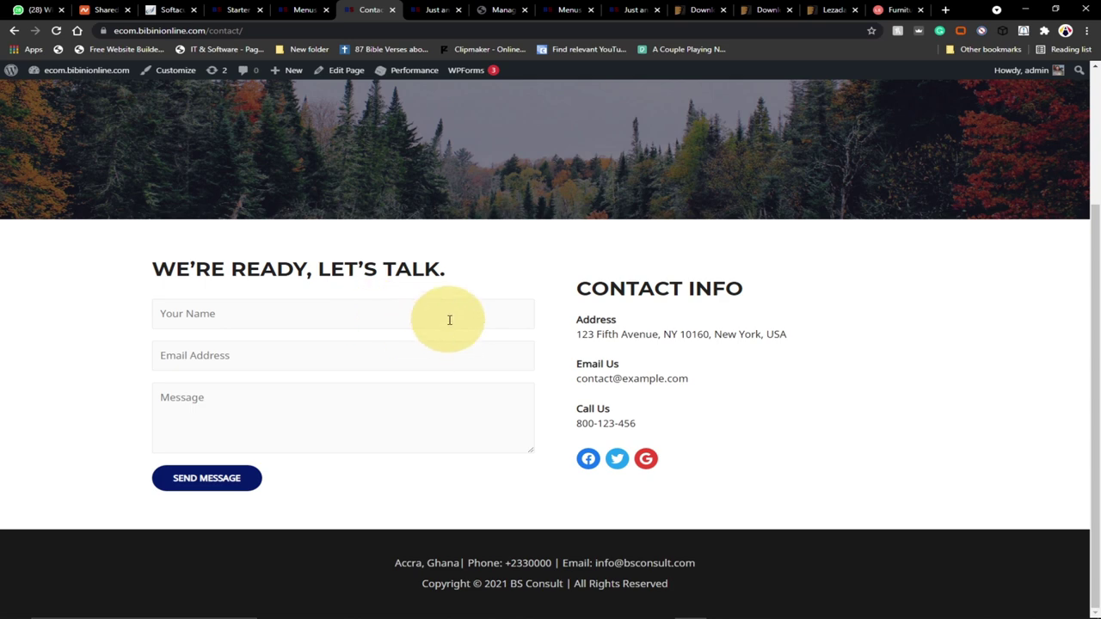
scroll(450, 319, up, 3)
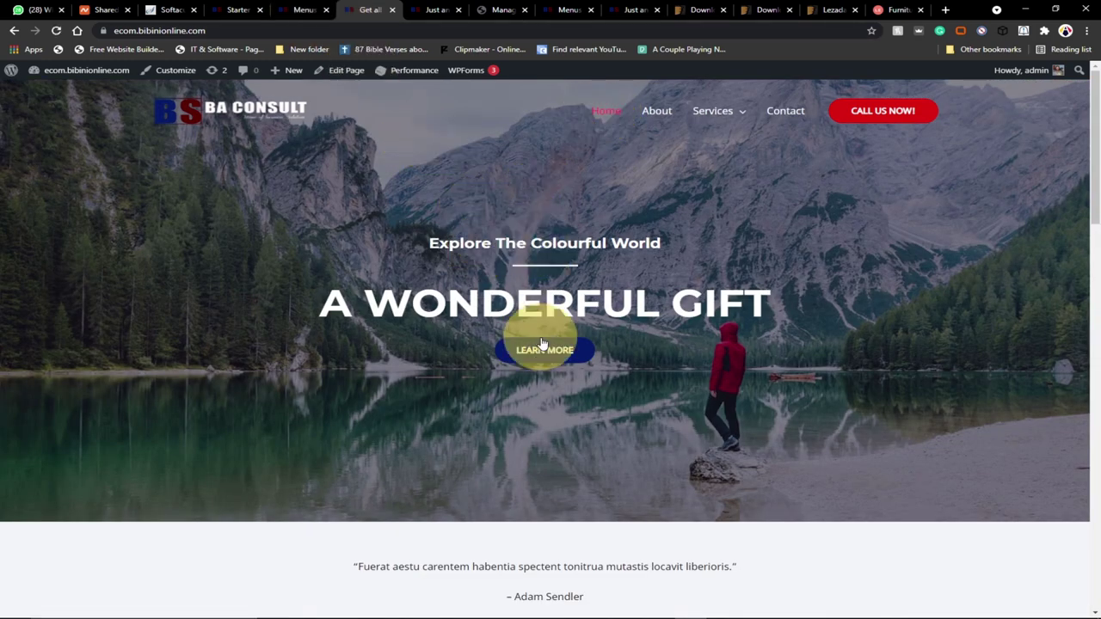
Revisit the live homepage from the admin and look over its footer.
click(305, 10)
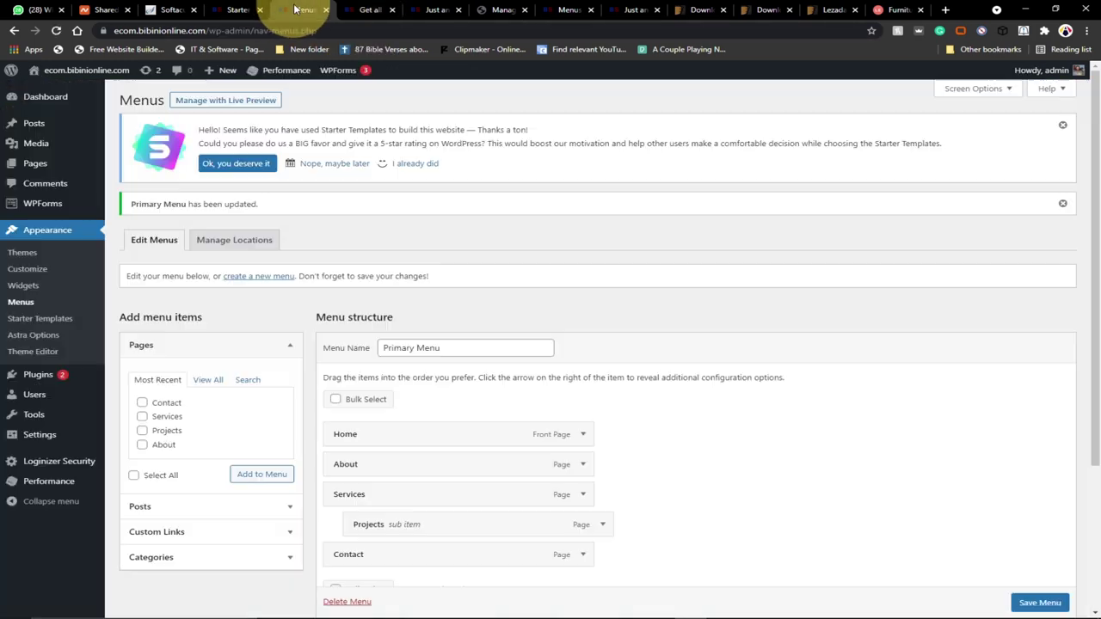
click(54, 90)
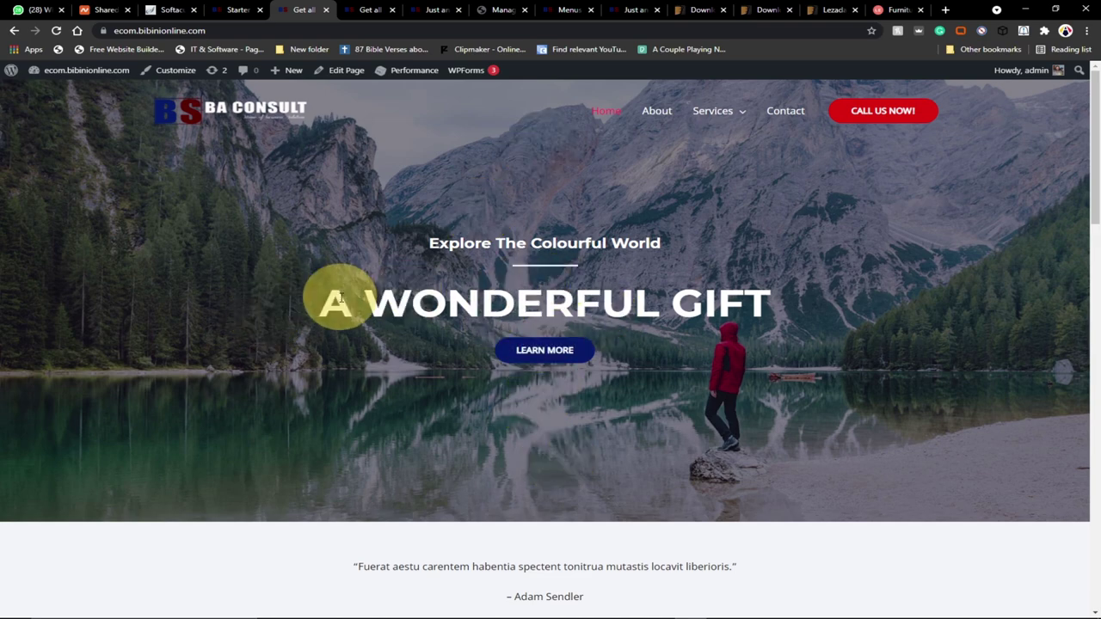
scroll(533, 483, down, 9)
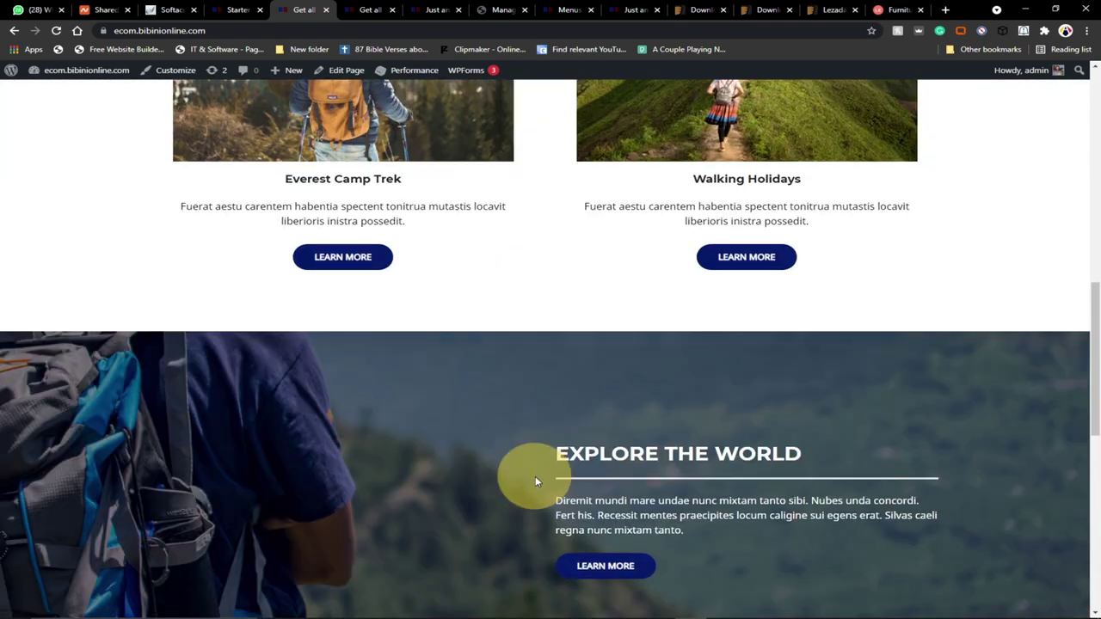
scroll(531, 474, down, 7)
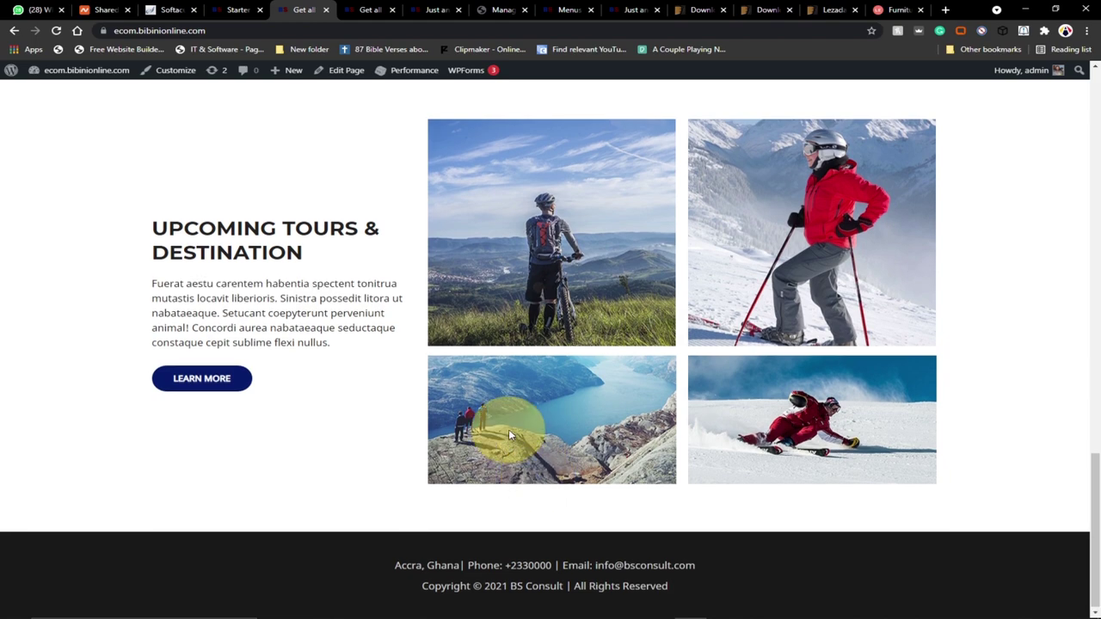
scroll(503, 405, up, 16)
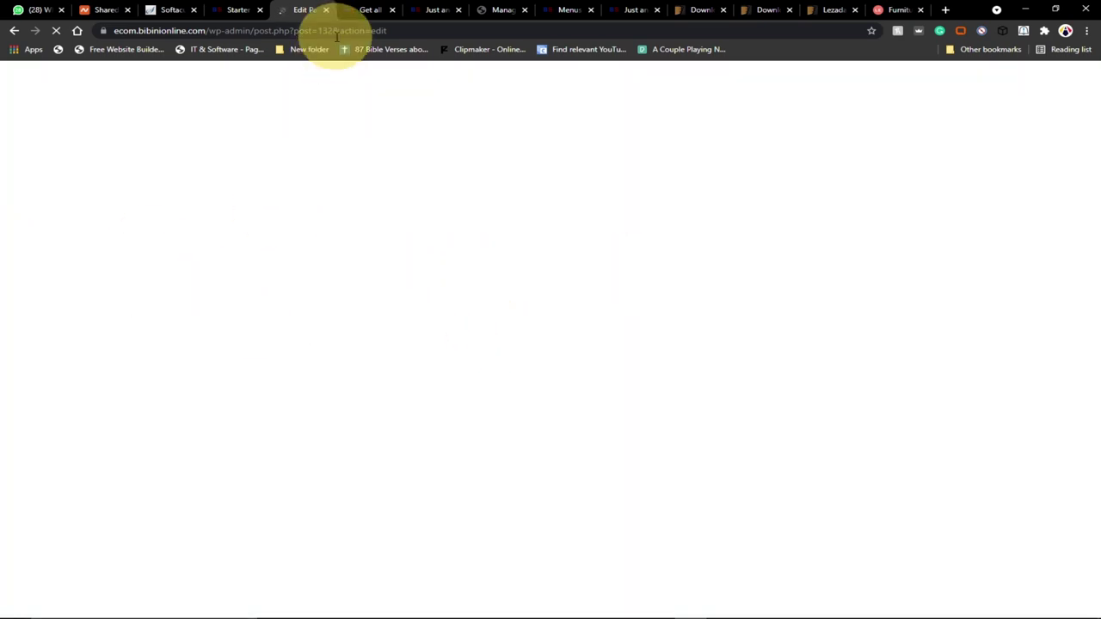
click(353, 9)
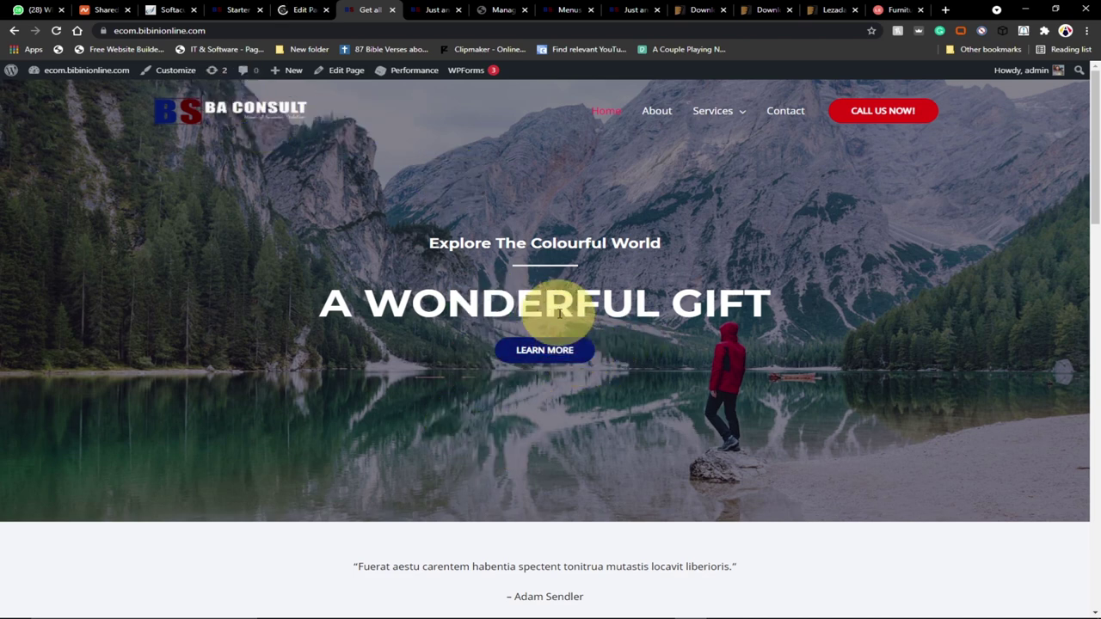
click(300, 10)
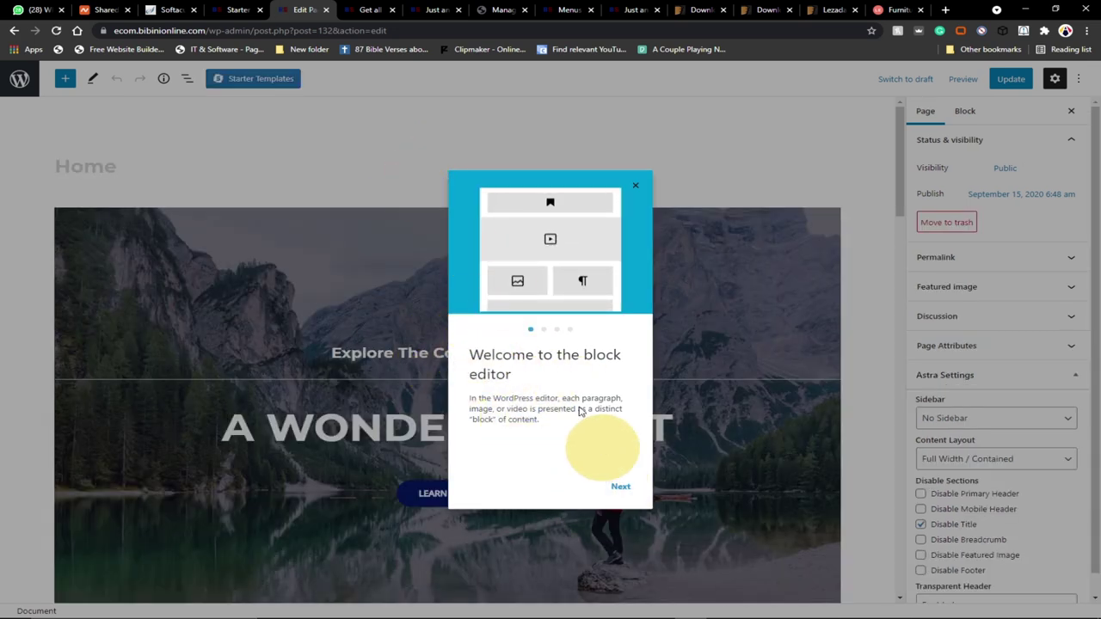
click(621, 488)
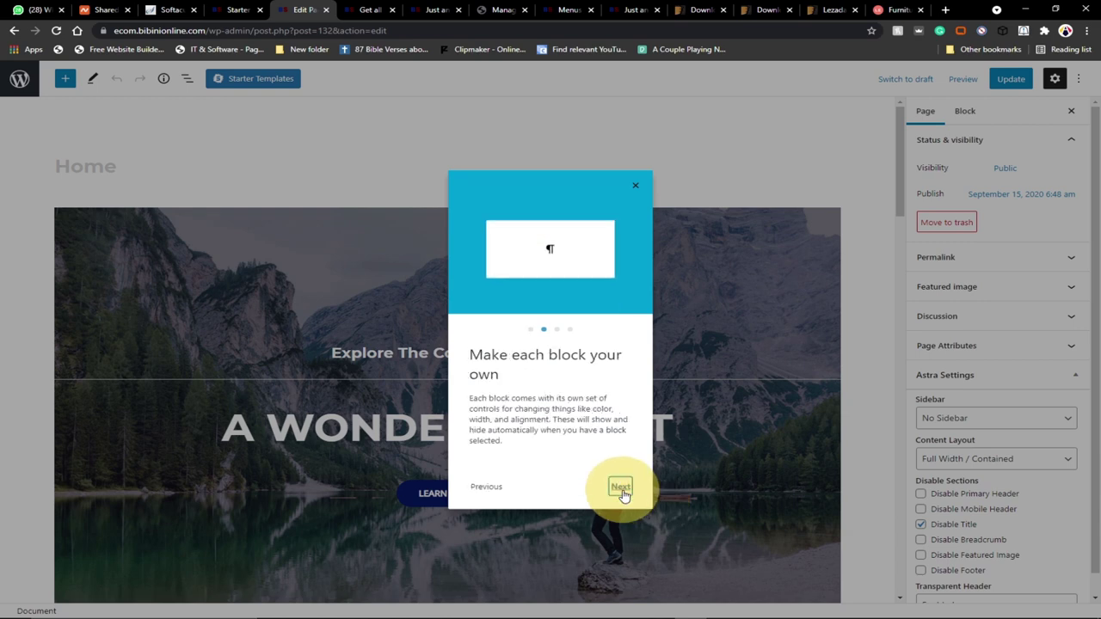
click(621, 487)
click(621, 488)
click(621, 490)
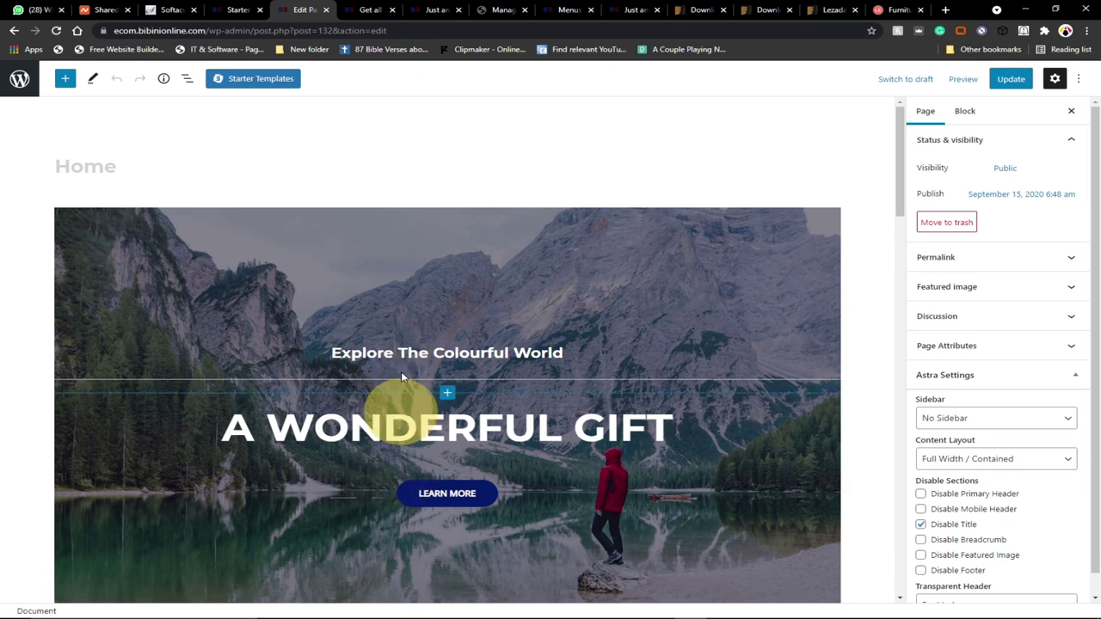
click(368, 9)
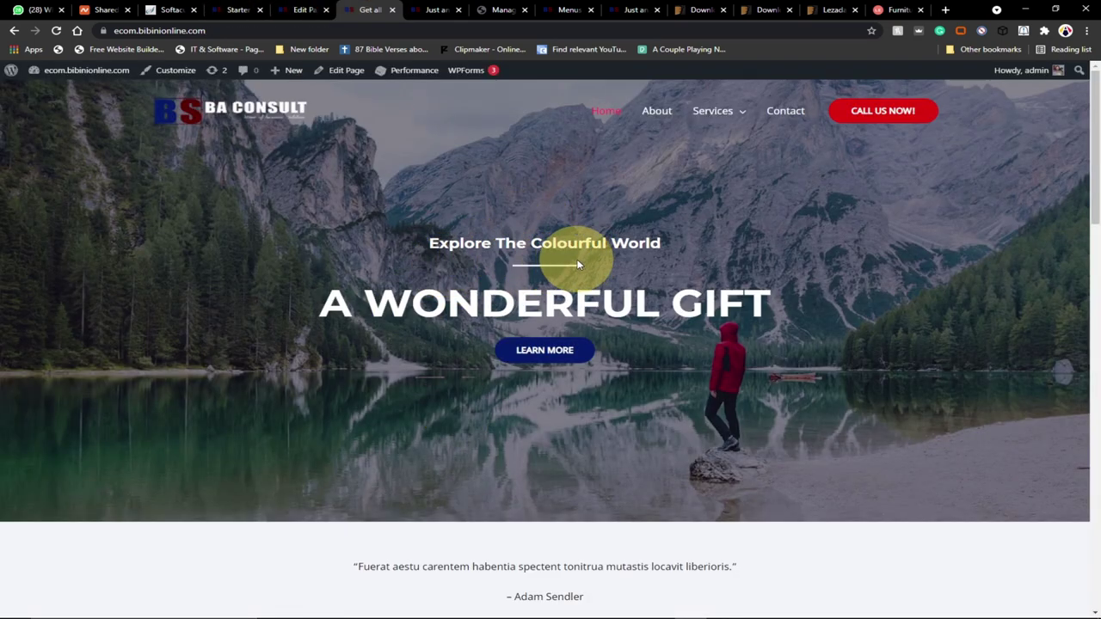
click(304, 9)
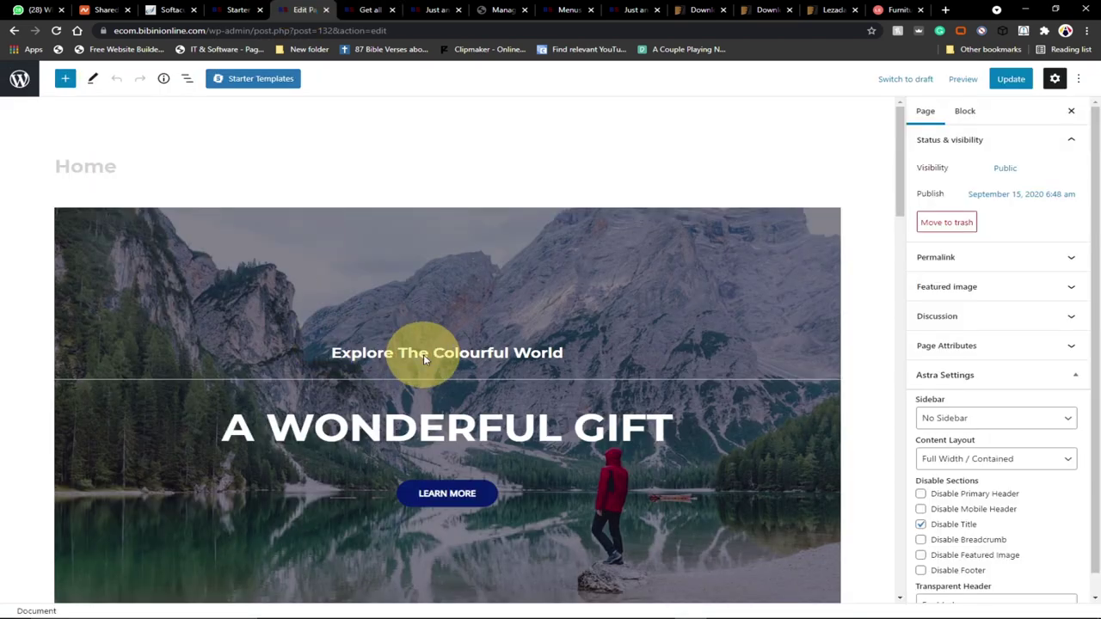
Replace the 'Explore The Colourful World' heading with 'Let's Explore Together'.
click(423, 354)
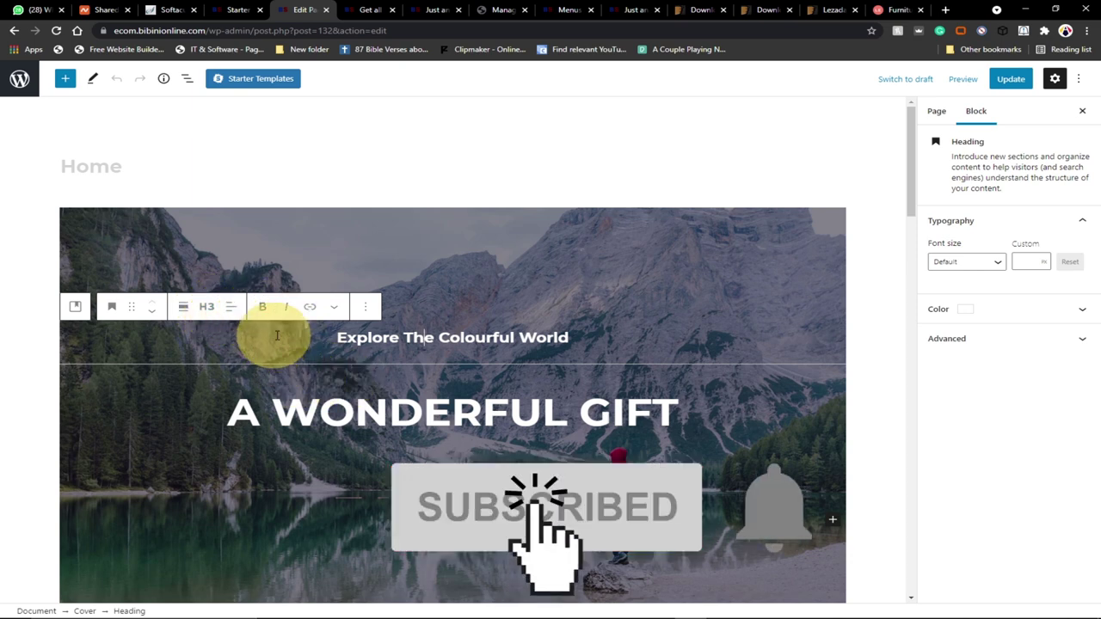
drag(332, 338, 571, 344)
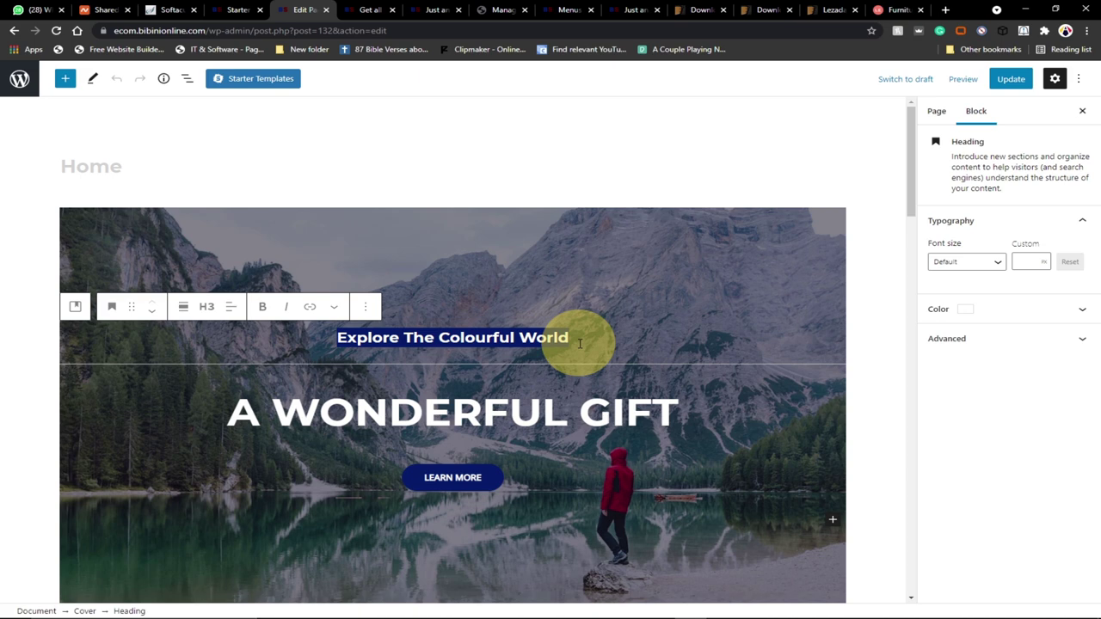
text(We)
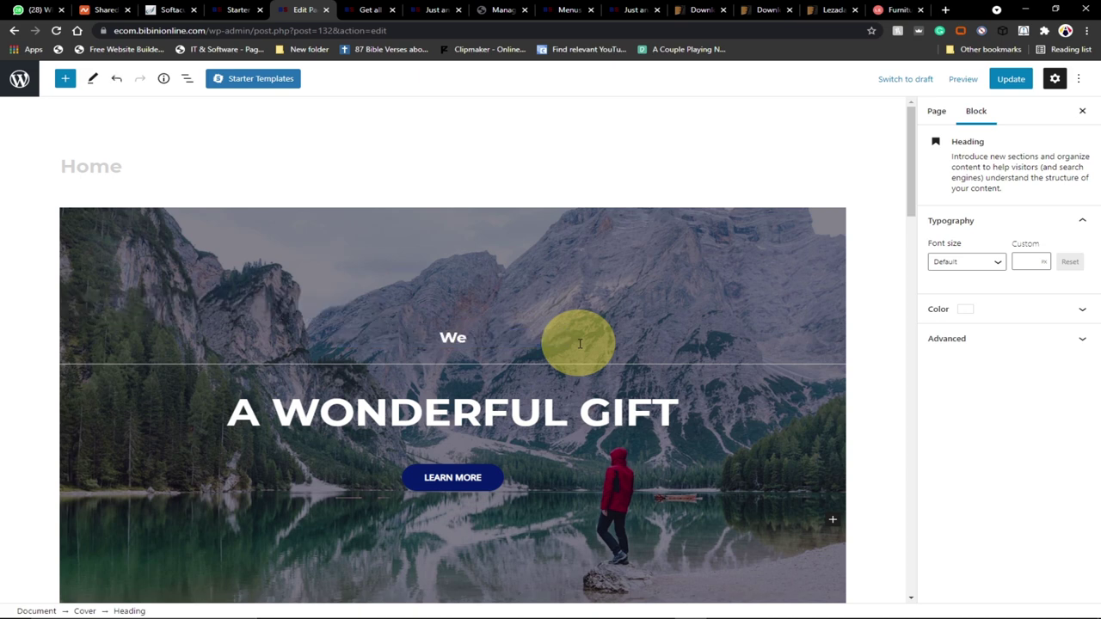
key(BackSpace)
key(BackSpace)
text(W)
text(e)
key(BackSpace)
key(BackSpace)
text(Ex)
key(BackSpace)
text(Let's Expl)
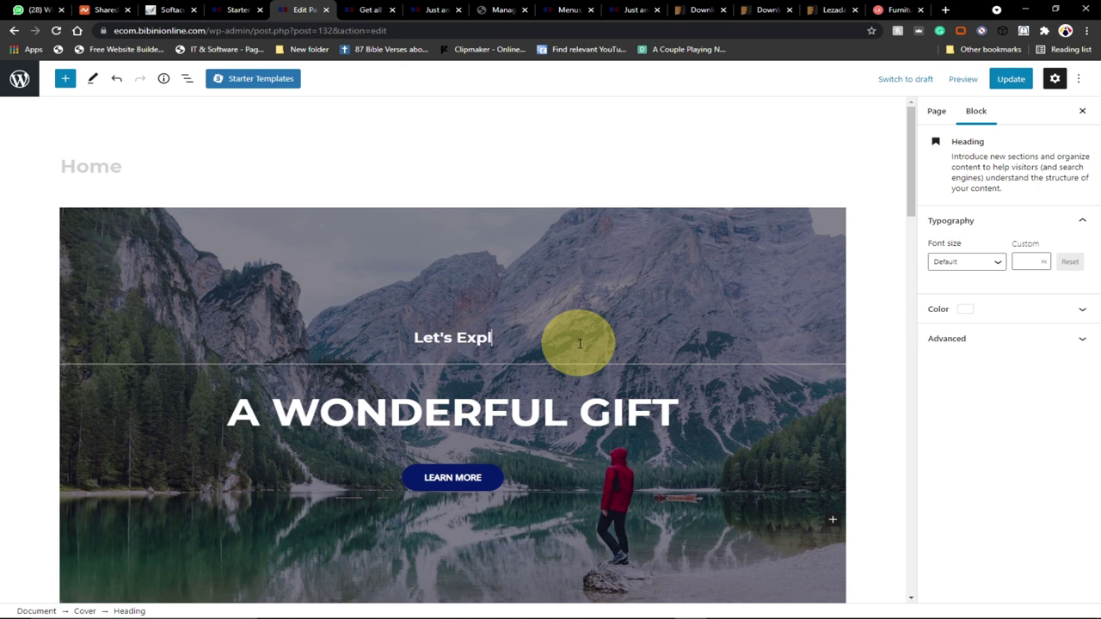
text(ore Tohge)
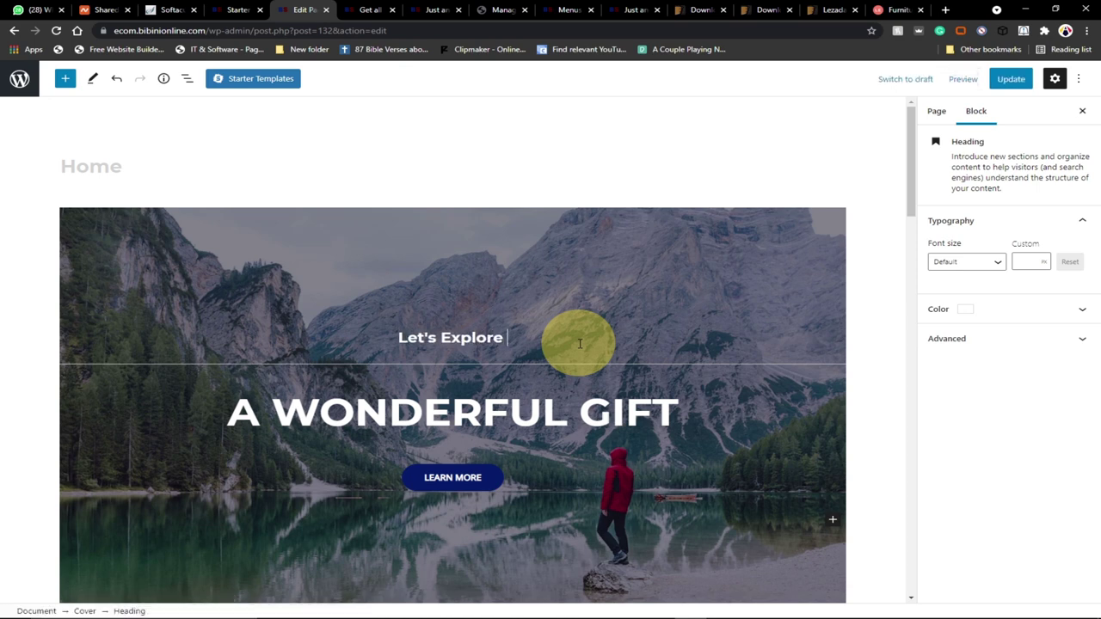
key(BackSpace)
key(BackSpace)
key(BackSpace)
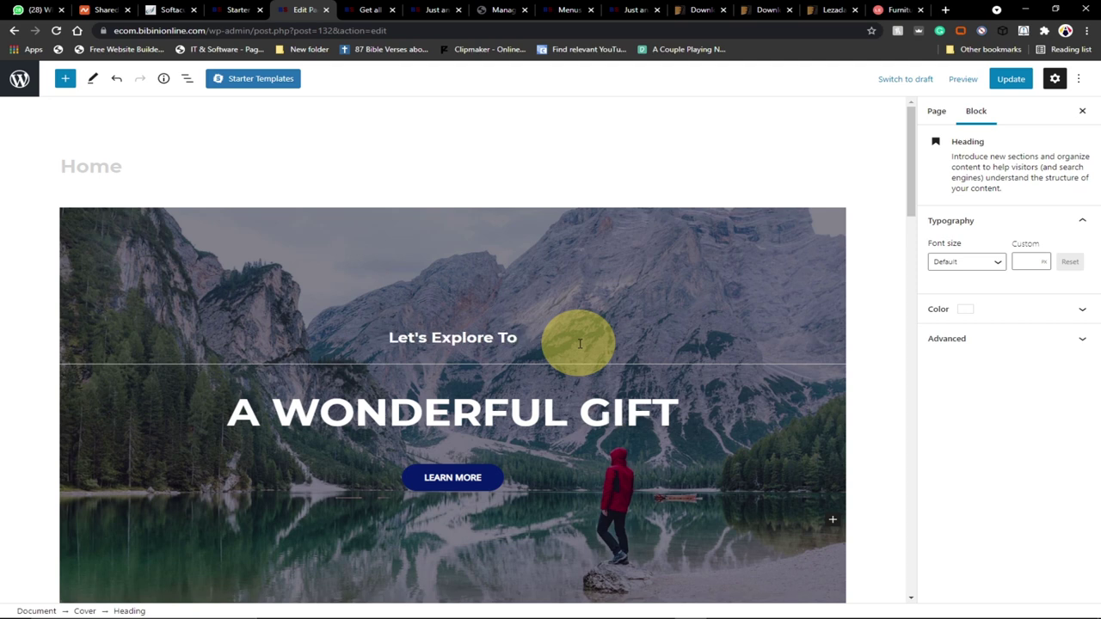
text(gether)
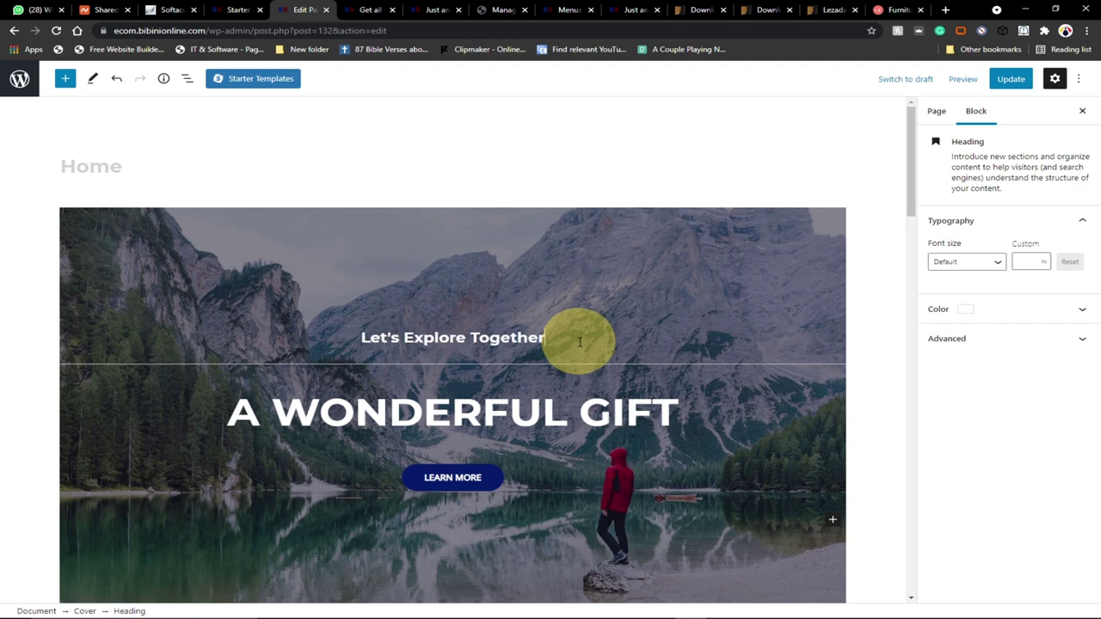
Update the page and reload the live homepage to see the new heading.
click(1008, 85)
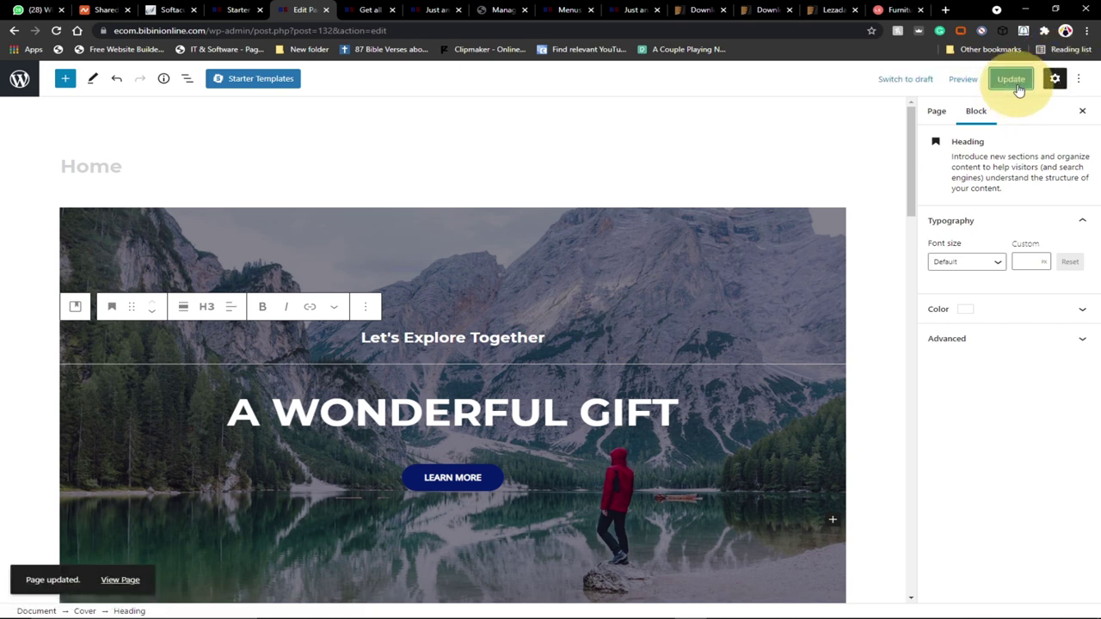
click(361, 10)
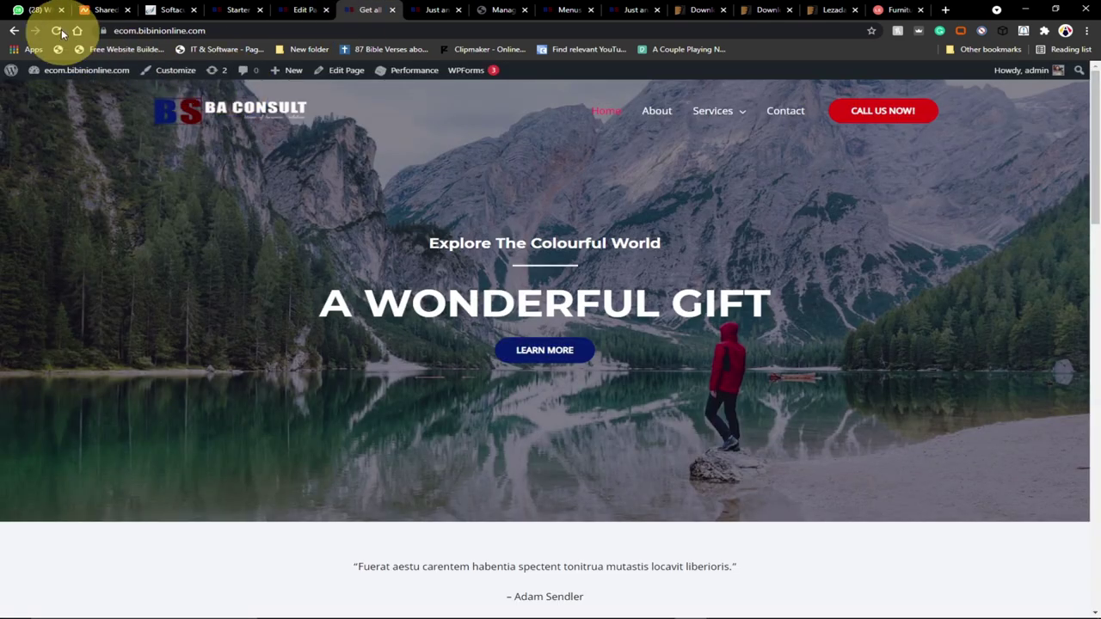
click(56, 30)
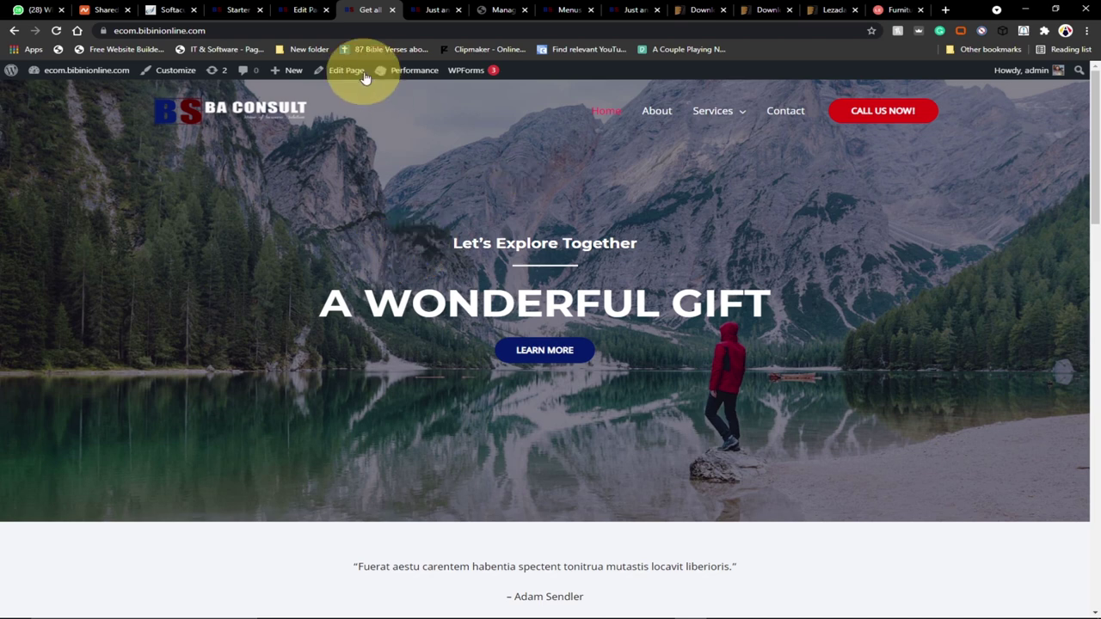
Change the main hero heading 'A WONDERFUL GIFT' to 'WELCOME TO BS CONSULT'.
click(303, 9)
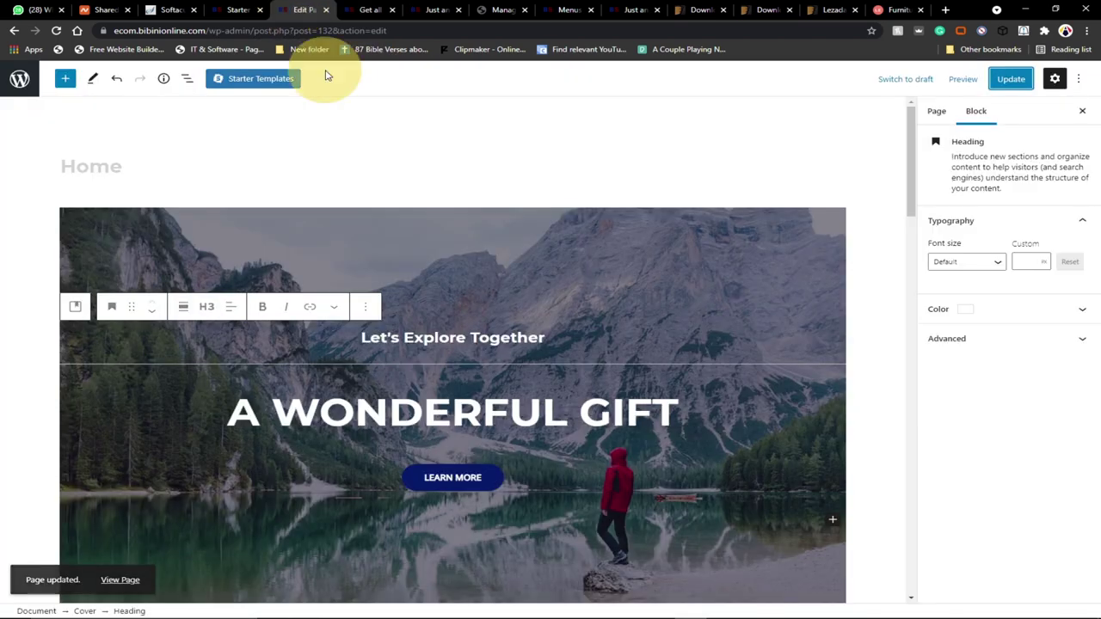
click(464, 419)
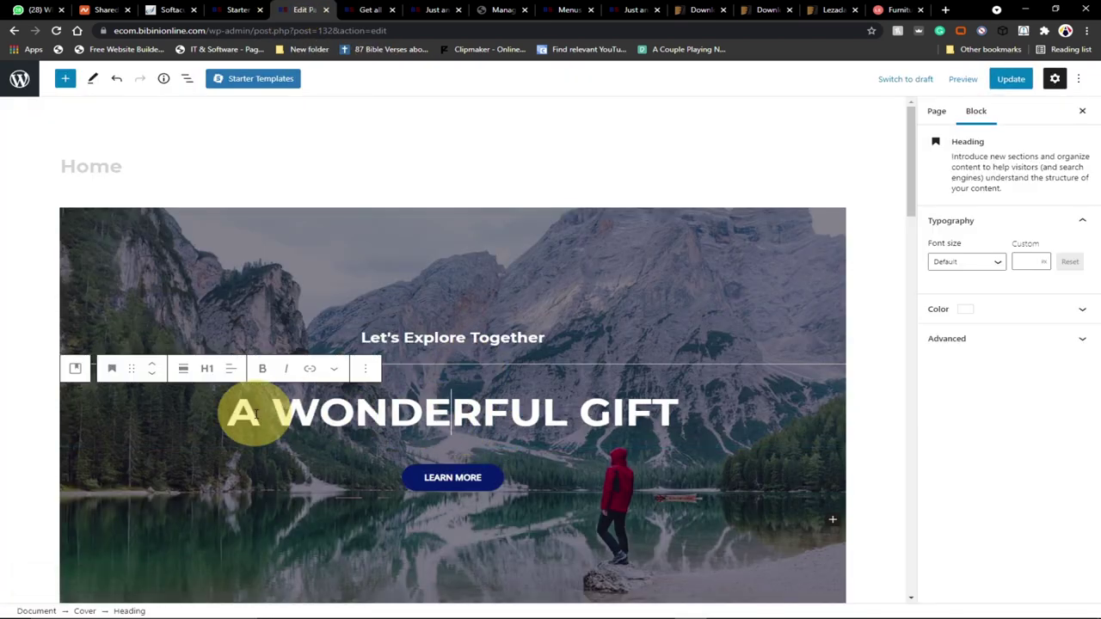
drag(233, 410, 696, 407)
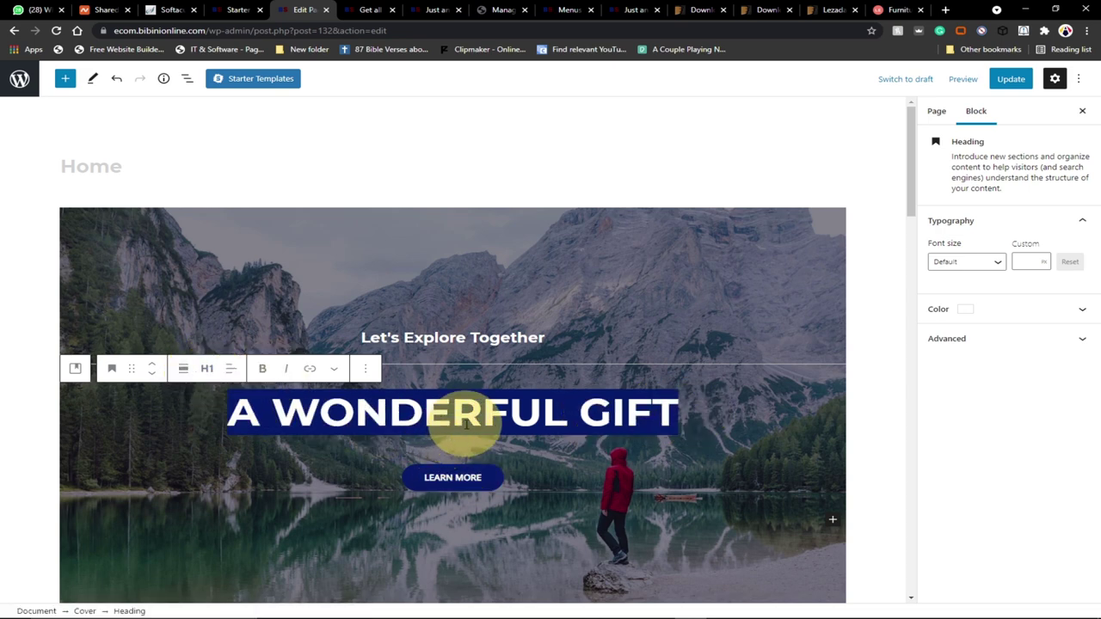
text(WECOEM)
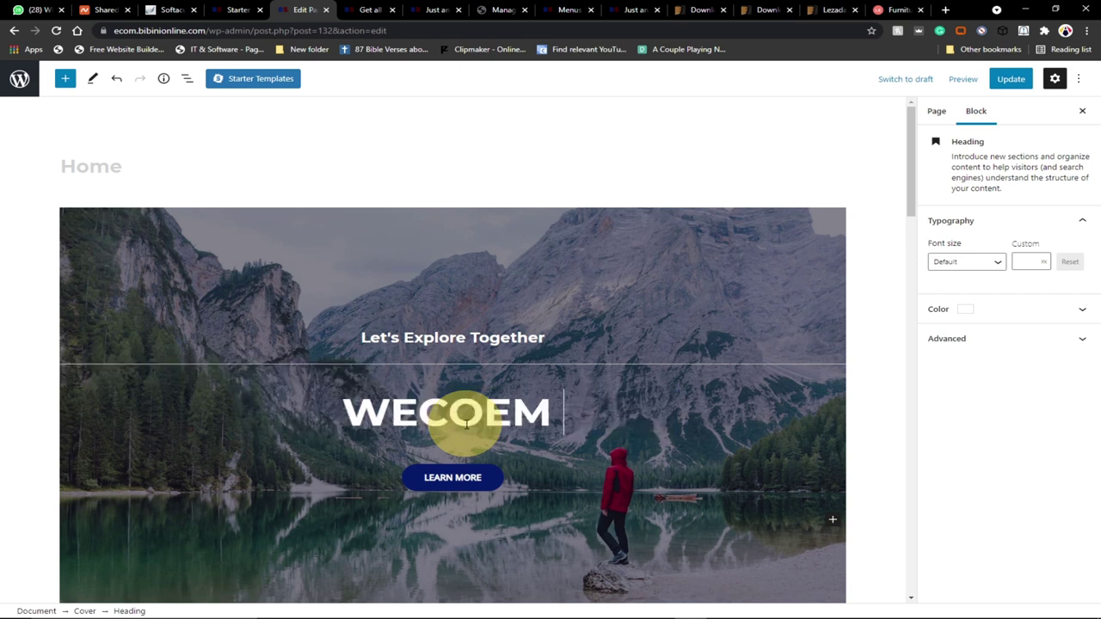
key(BackSpace)
key(BackSpace)
key(BackSpace)
key(BackSpace)
text(LEOME)
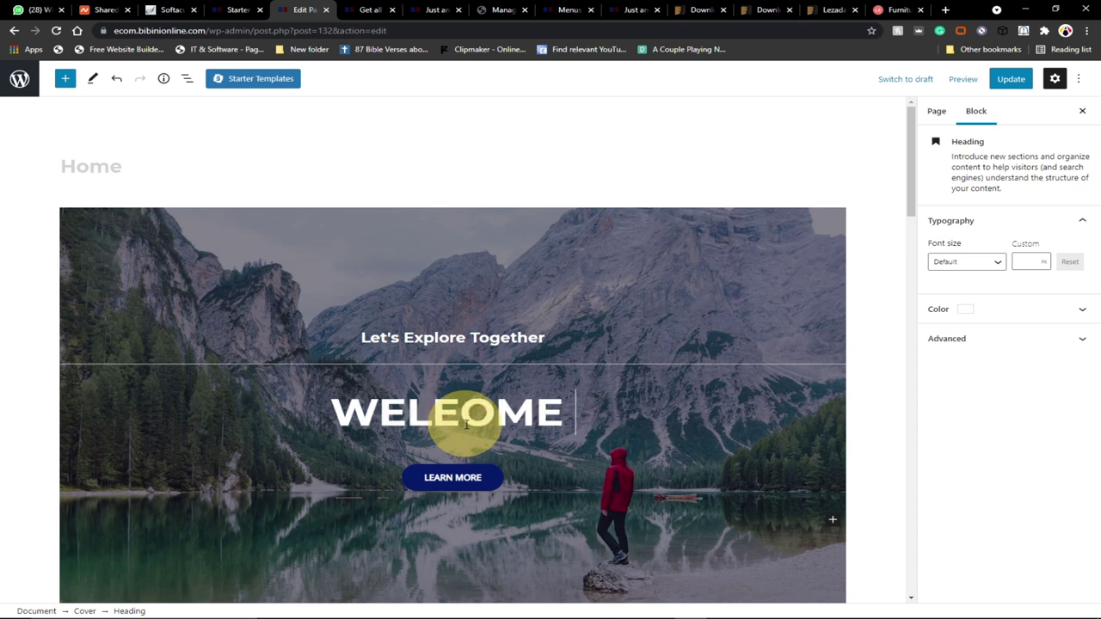
key(BackSpace)
key(BackSpace)
key(BackSpace)
key(BackSpace)
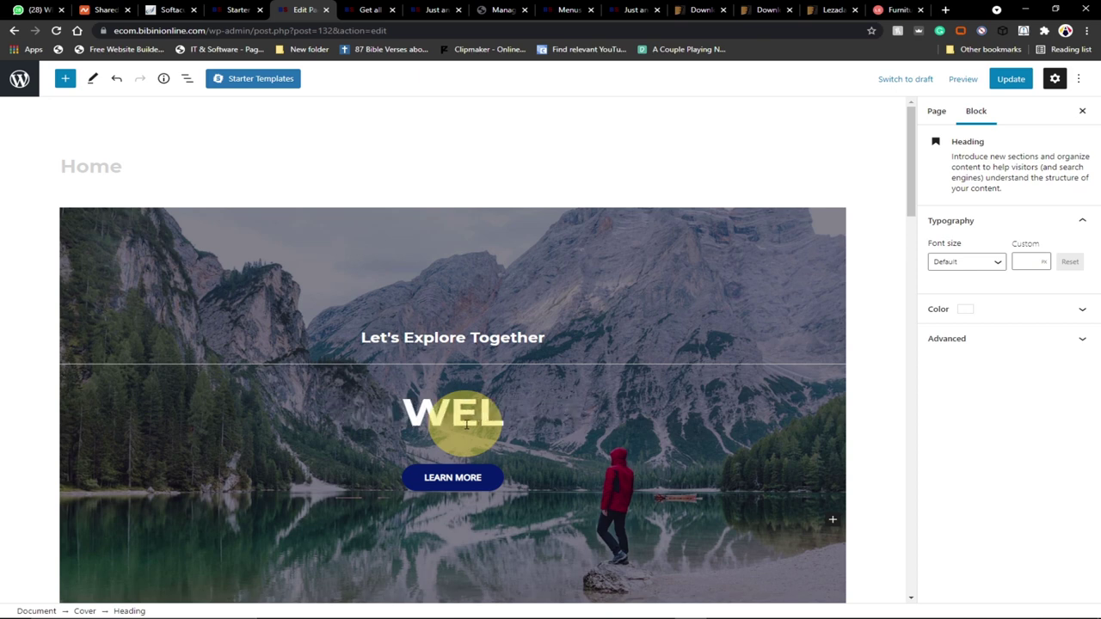
text(COME TO )
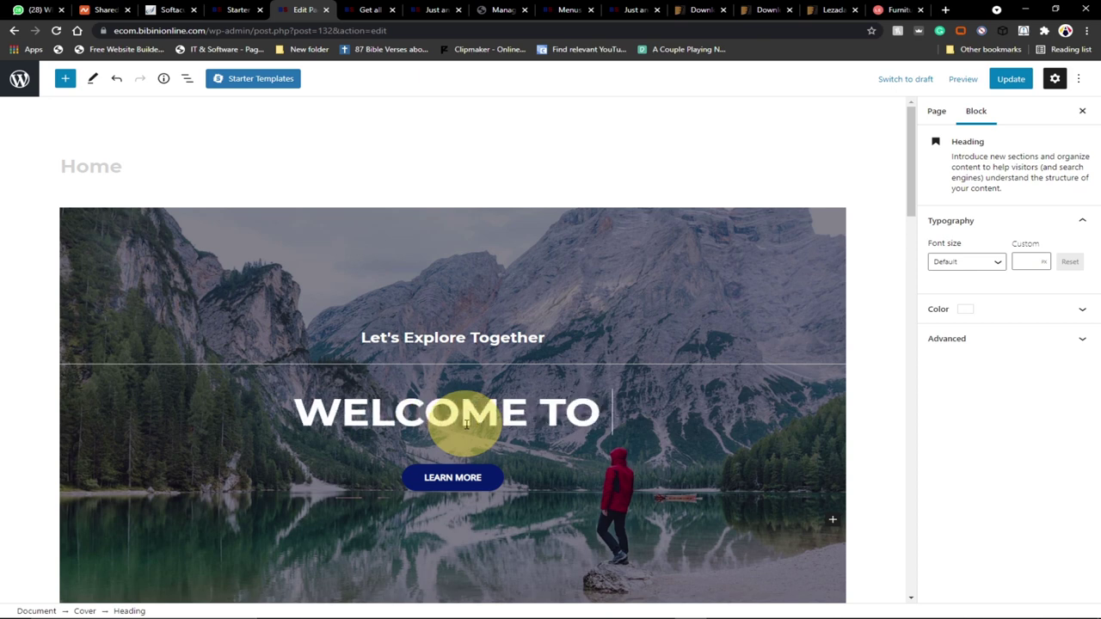
text(BS CONSU)
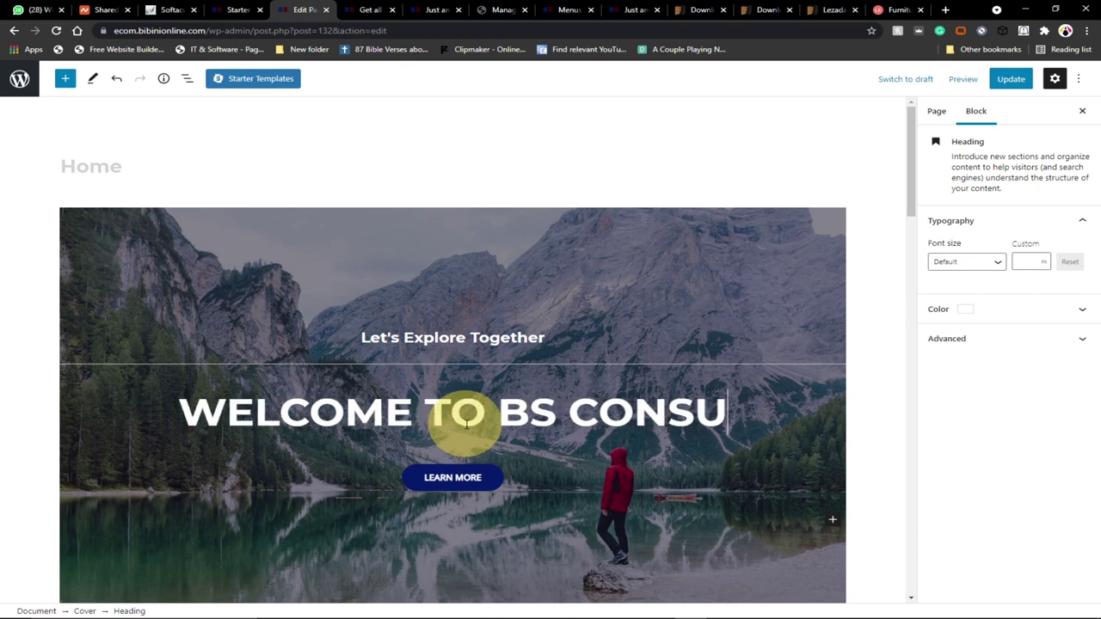
text(LT)
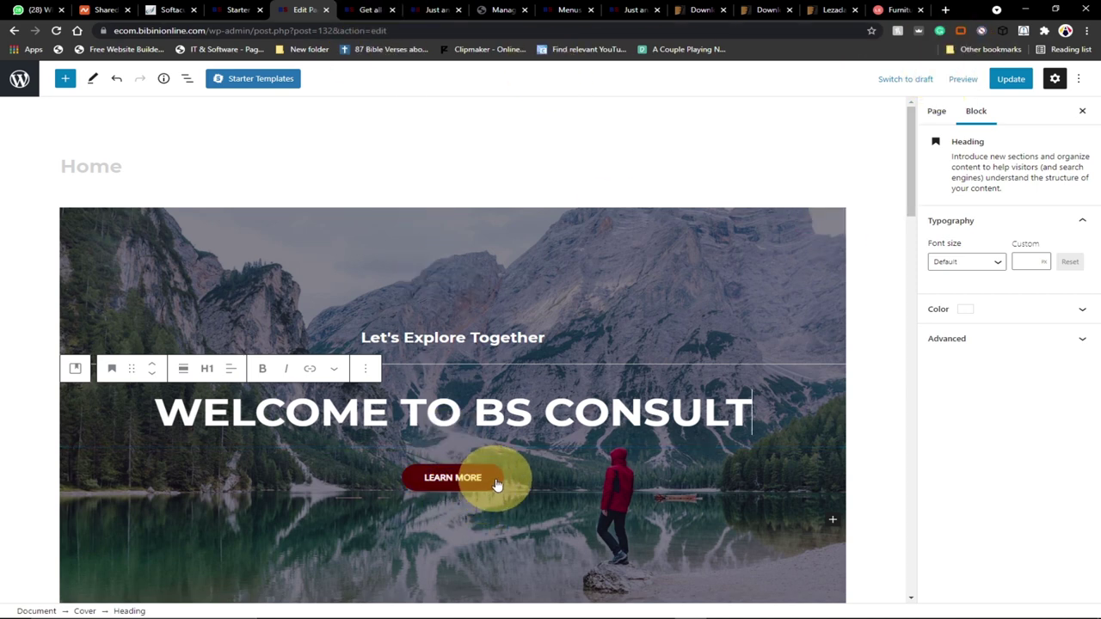
click(496, 480)
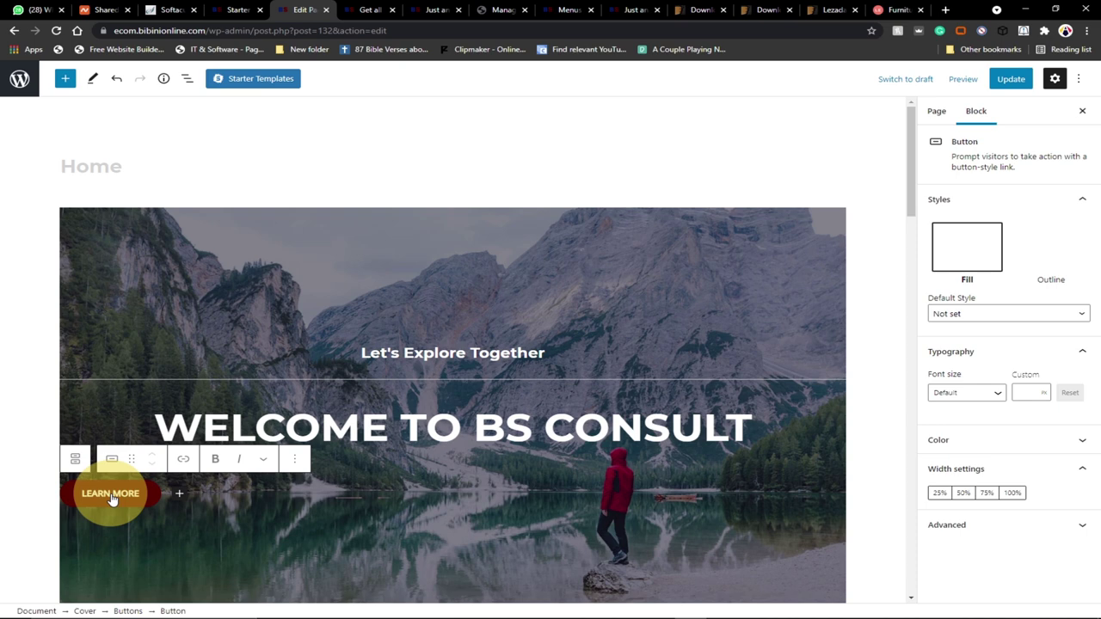
Relabel the hero button from 'LEARN MORE' to 'ABOUT US'.
click(111, 497)
key(BackSpace)
key(BackSpace)
key(BackSpace)
key(BackSpace)
text(READ)
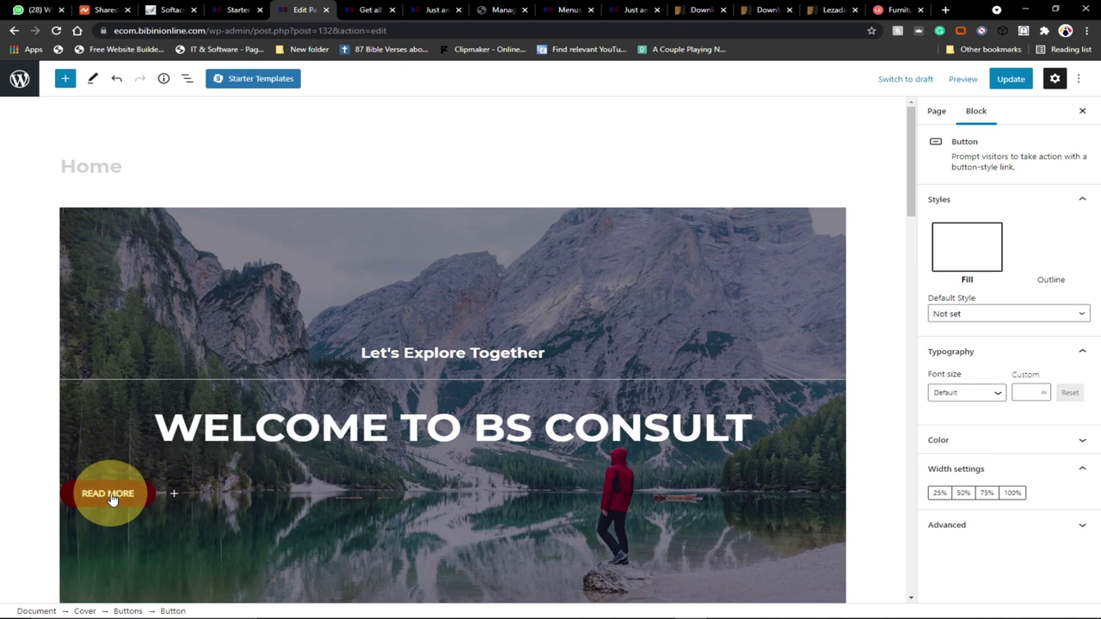
key(BackSpace)
key(BackSpace)
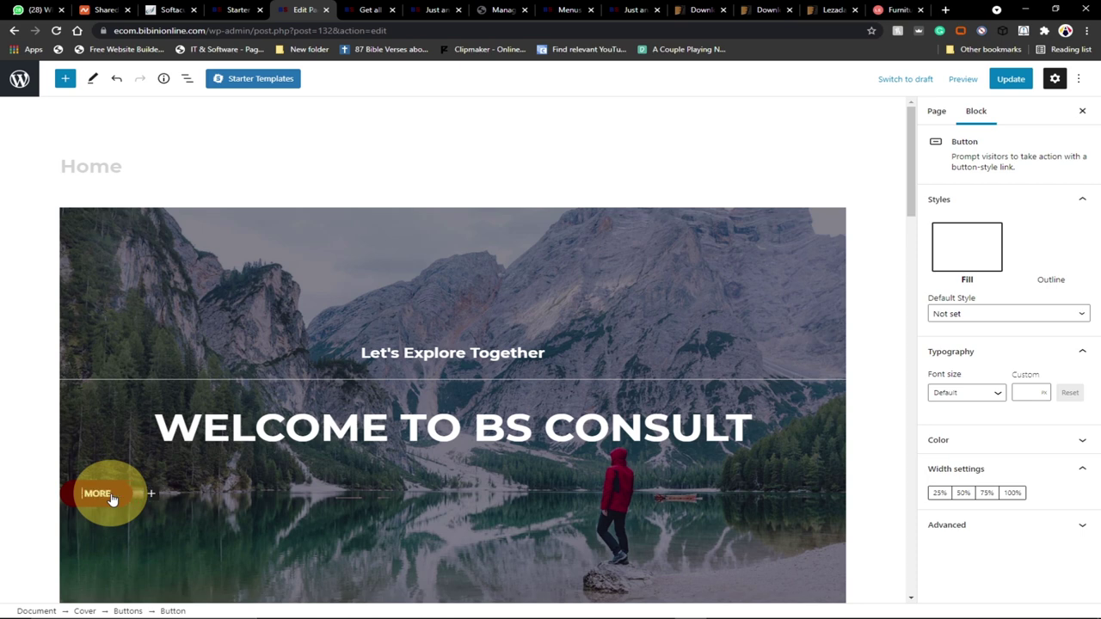
text(ABOUT)
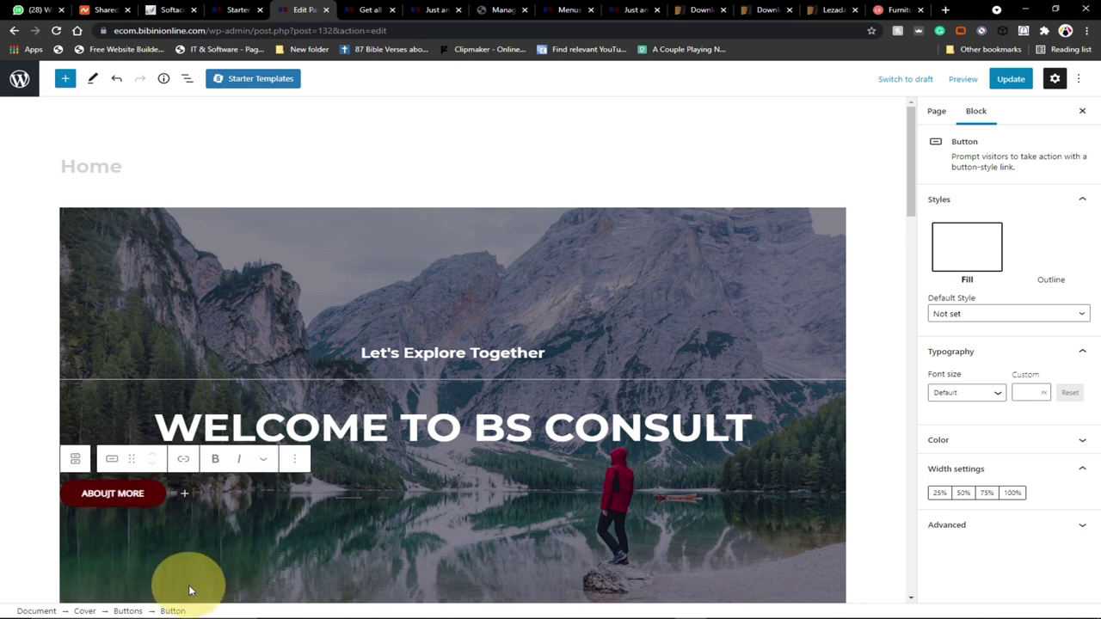
key(BackSpace)
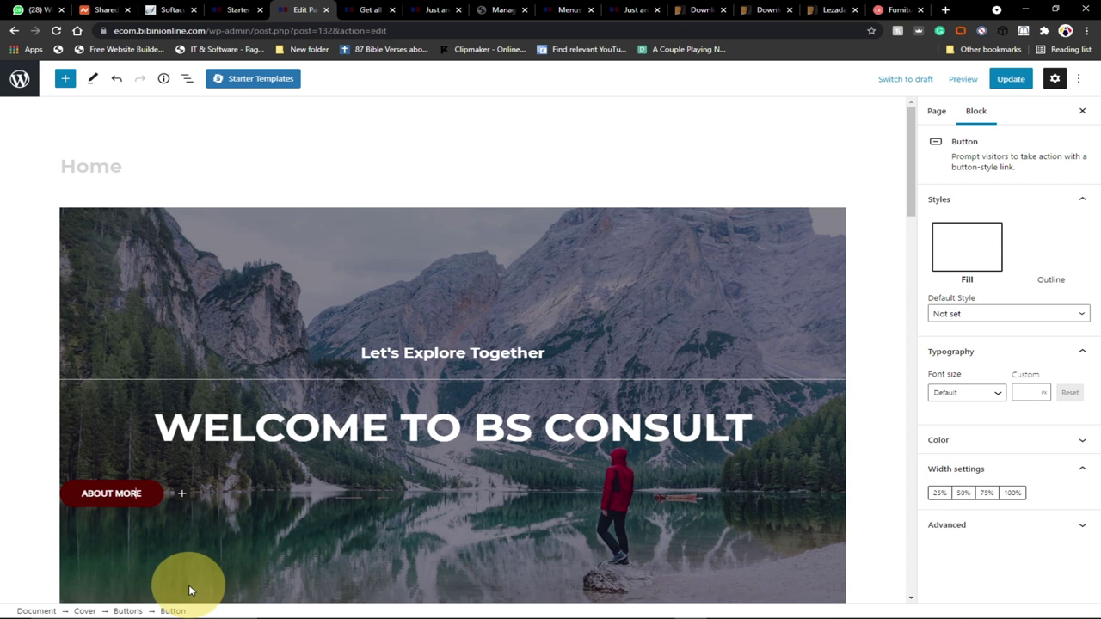
key(BackSpace)
key(BackSpace)
key(BackSpace)
key(BackSpace)
key(BackSpace)
text(US)
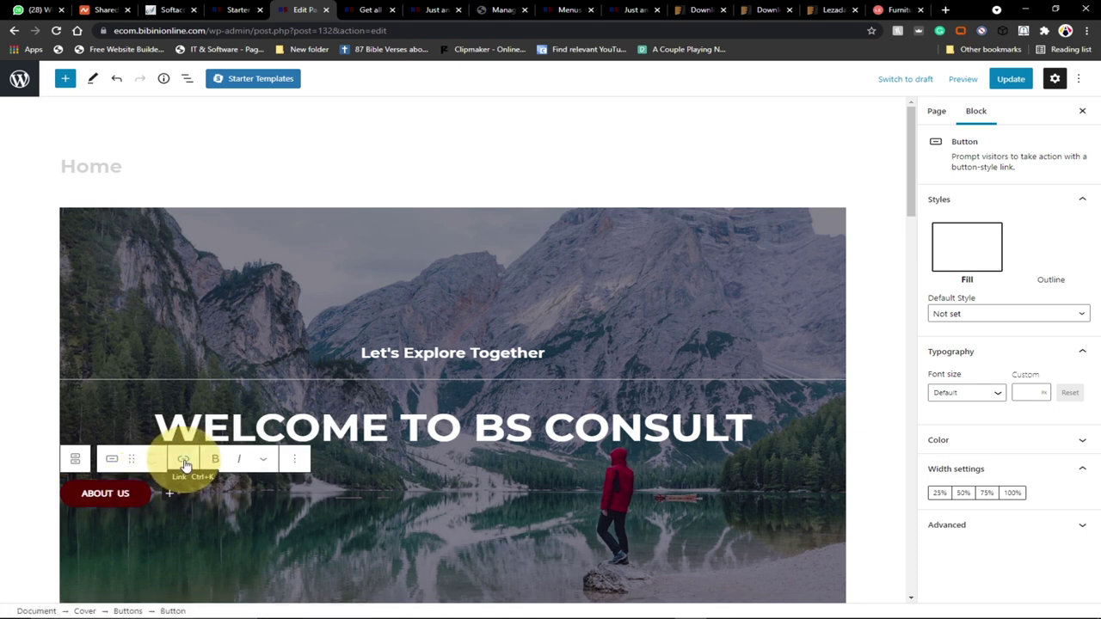
click(184, 462)
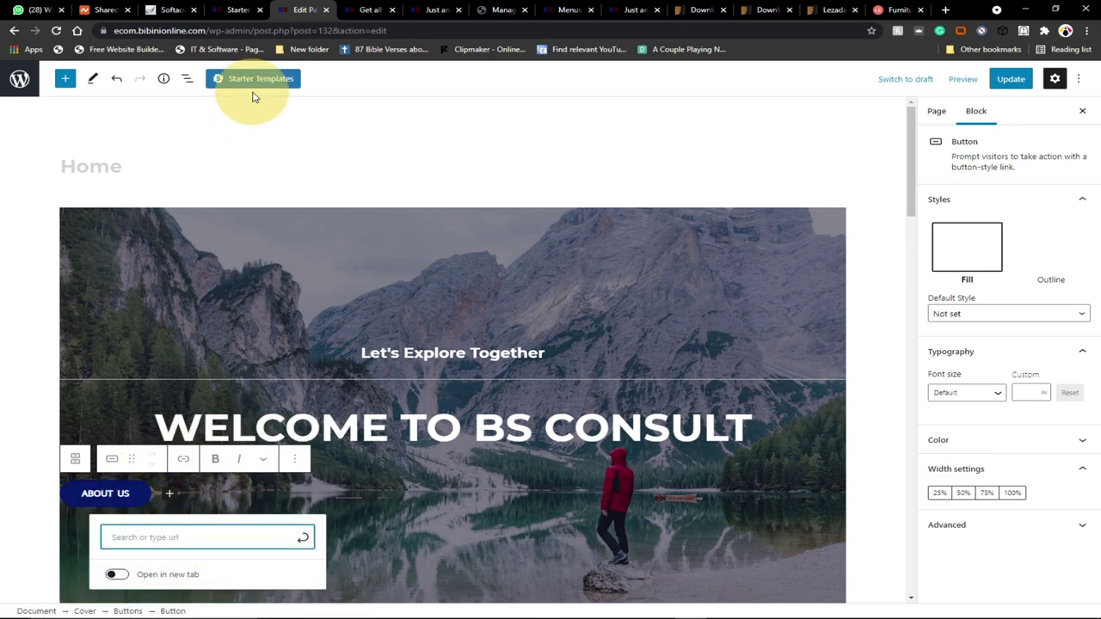
Open the live About page and copy its web address.
click(370, 10)
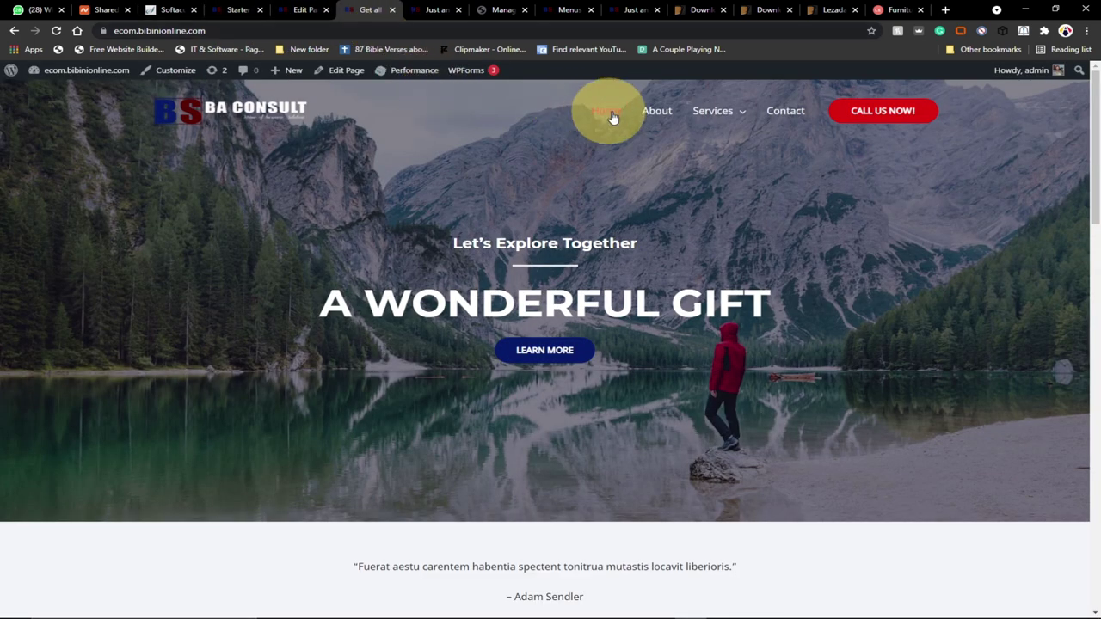
click(661, 117)
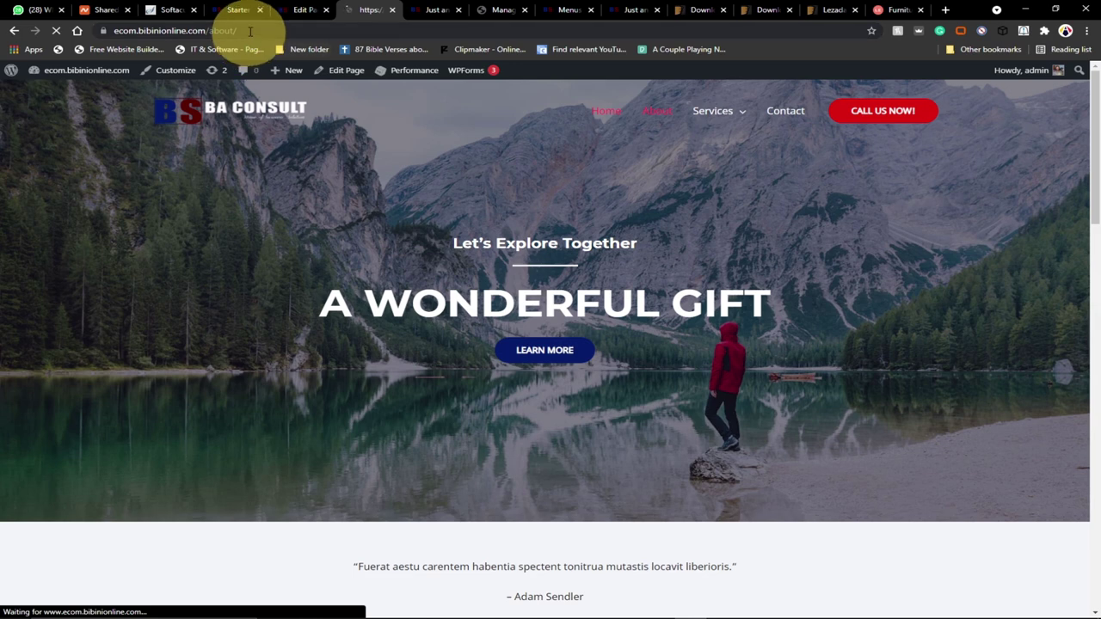
click(102, 31)
right_click(145, 32)
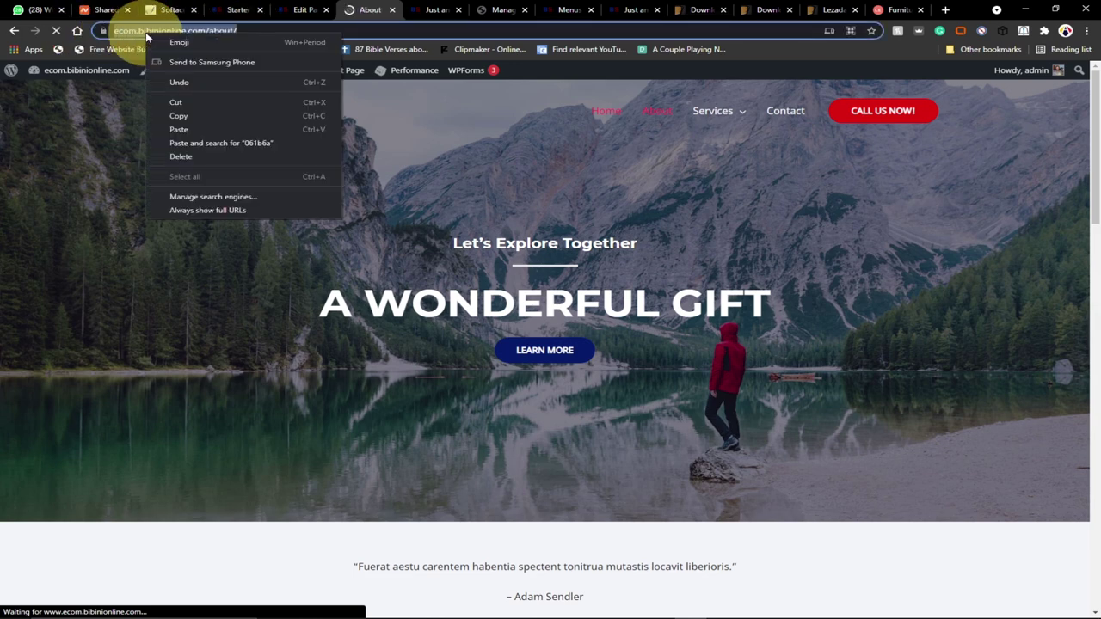
click(189, 118)
Paste the About page address as the ABOUT US button's link and update the Home page.
click(301, 9)
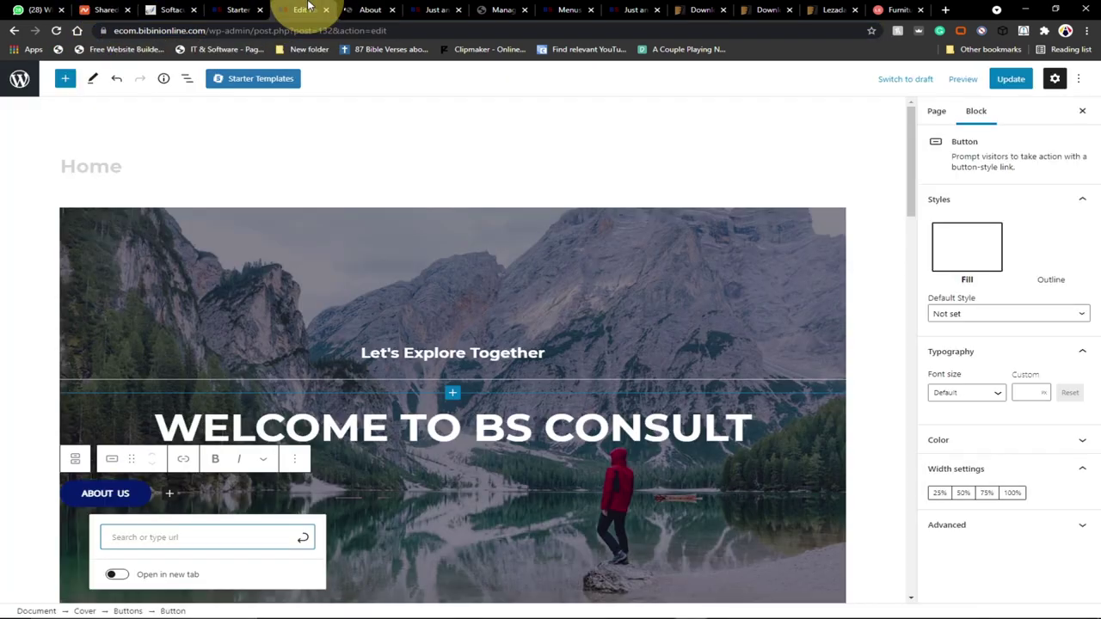
click(129, 537)
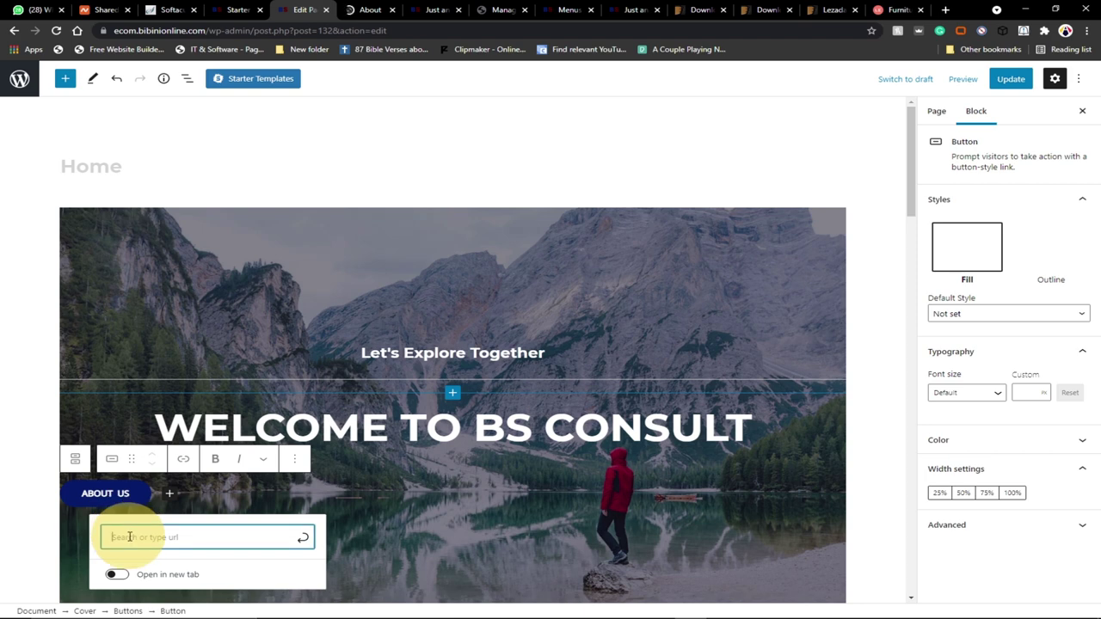
key(ctrl+v)
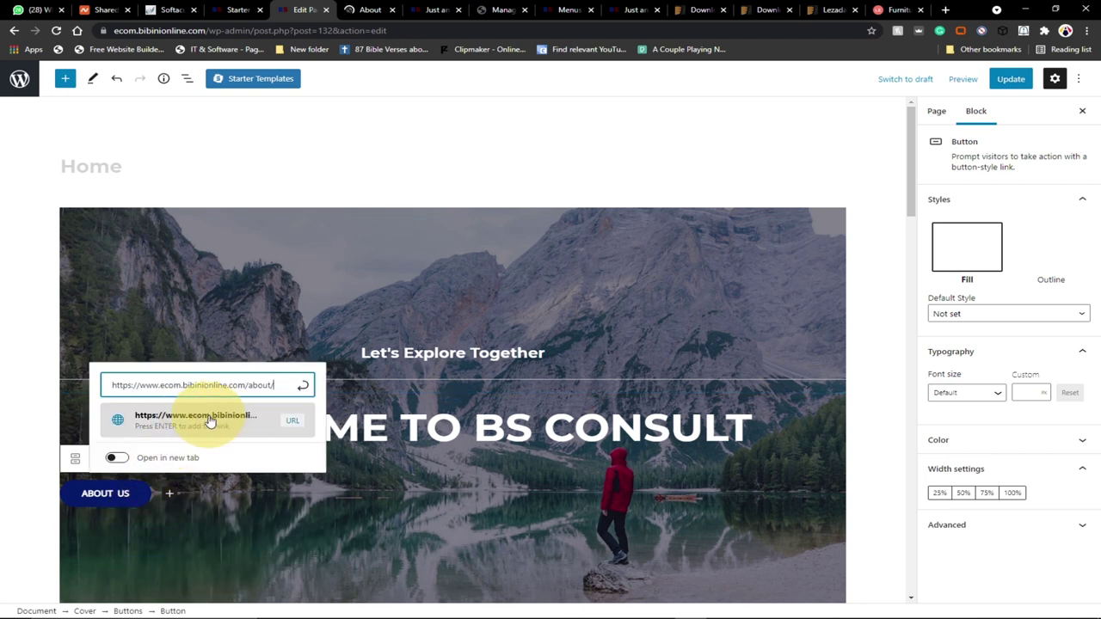
click(209, 421)
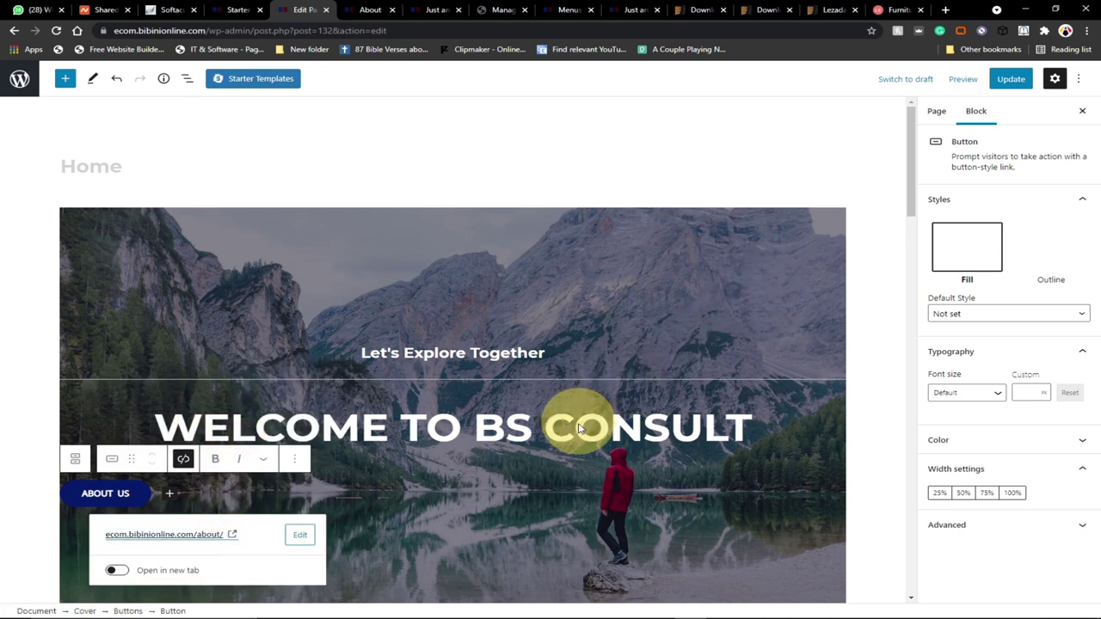
click(1012, 77)
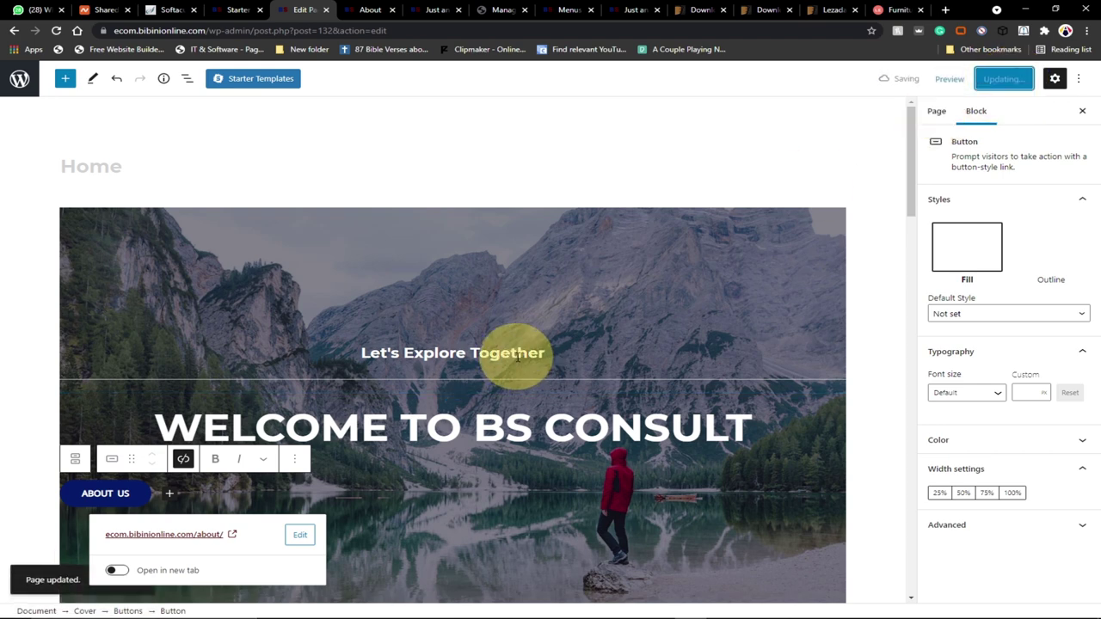
click(370, 11)
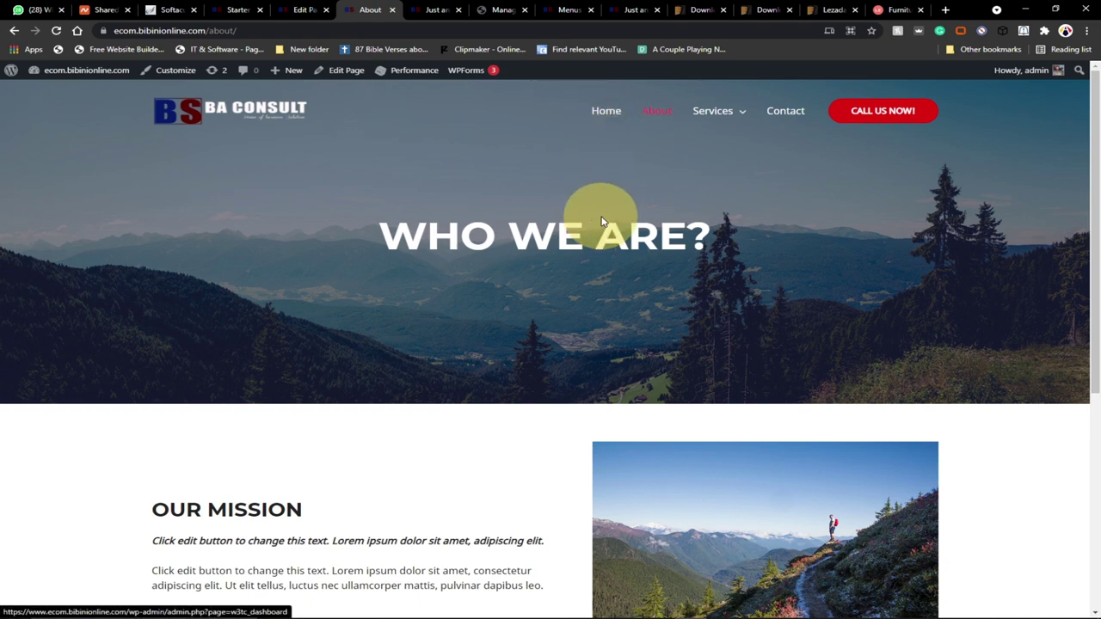
Test that the live ABOUT US button opens the About page, then go back to Home.
scroll(485, 450, down, 4)
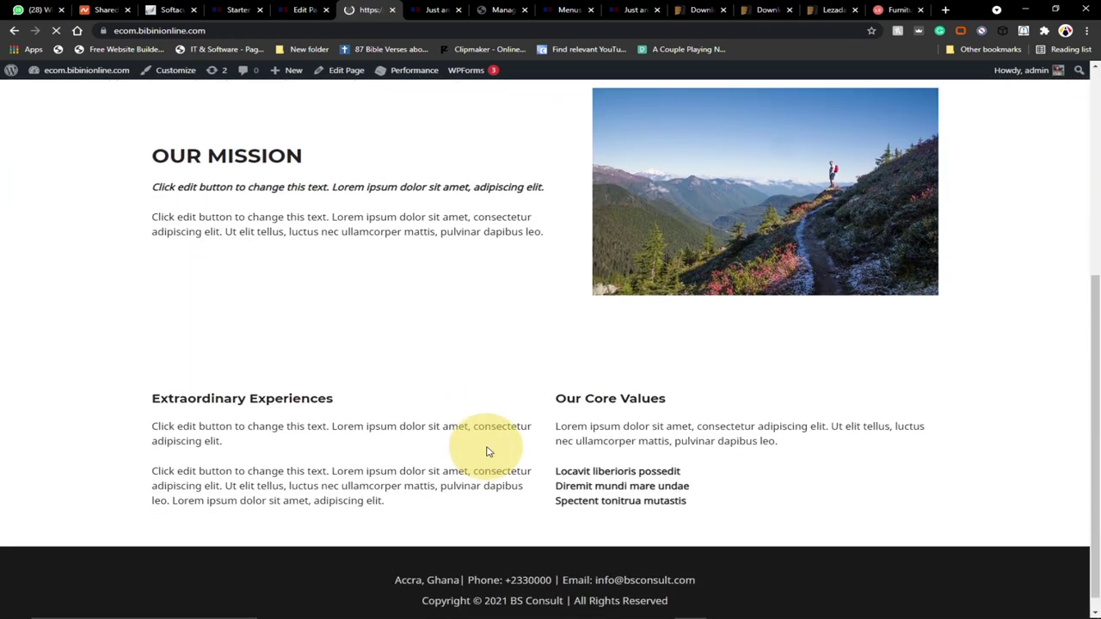
scroll(486, 447, up, 5)
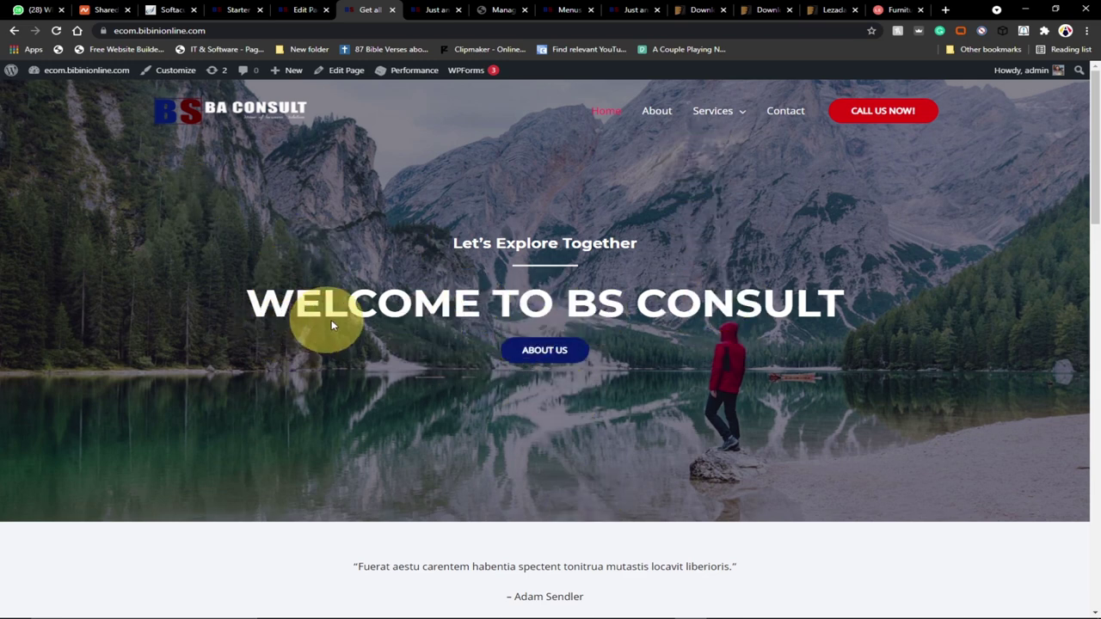
click(548, 360)
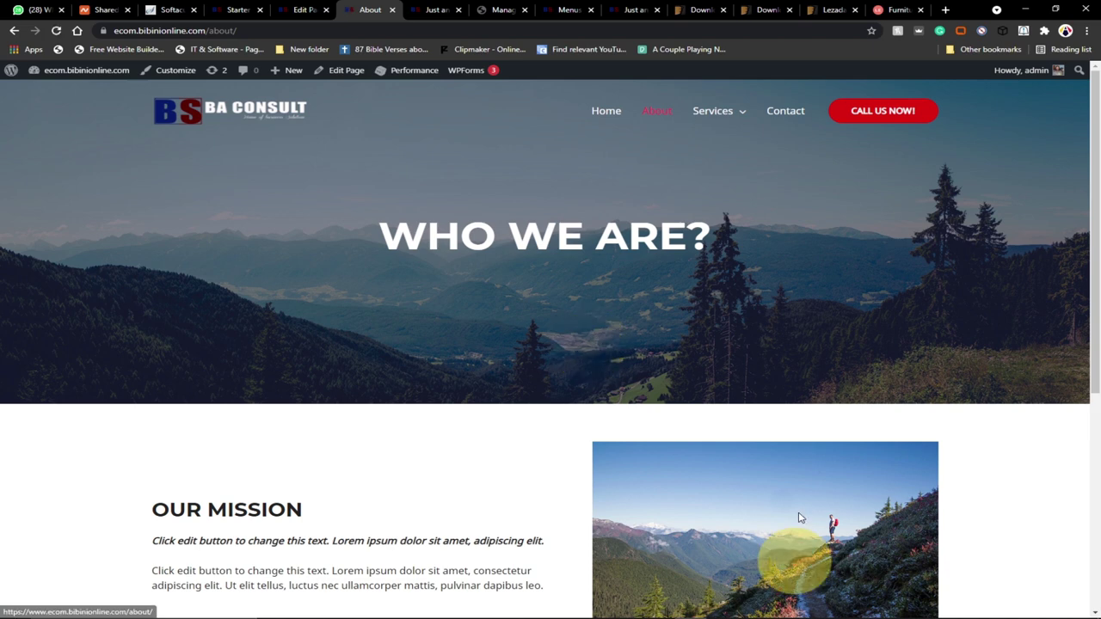
click(612, 114)
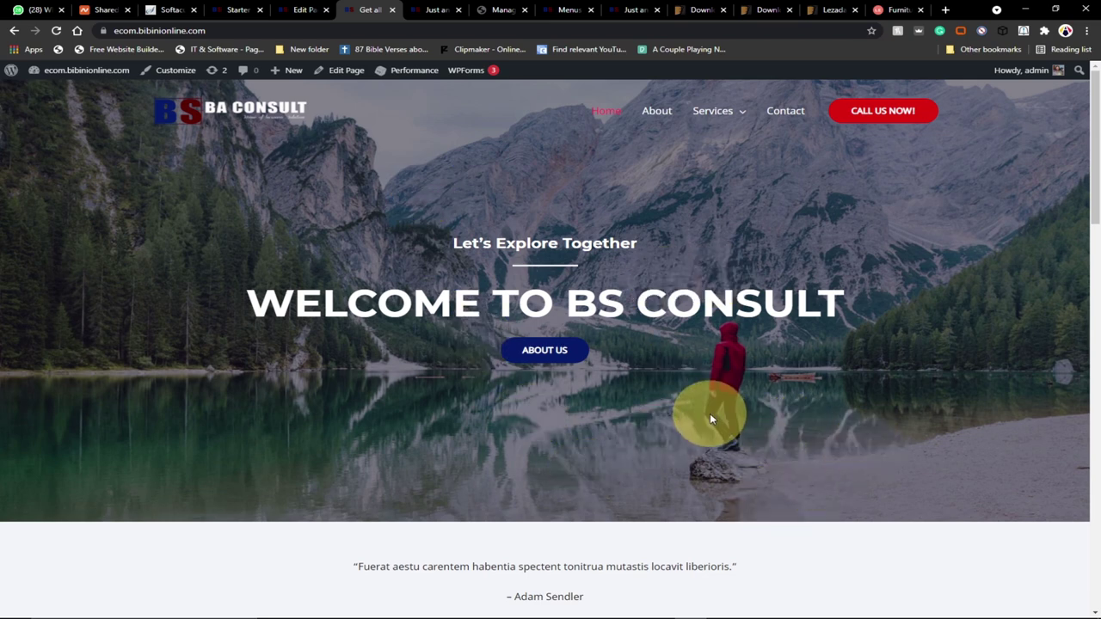
click(299, 10)
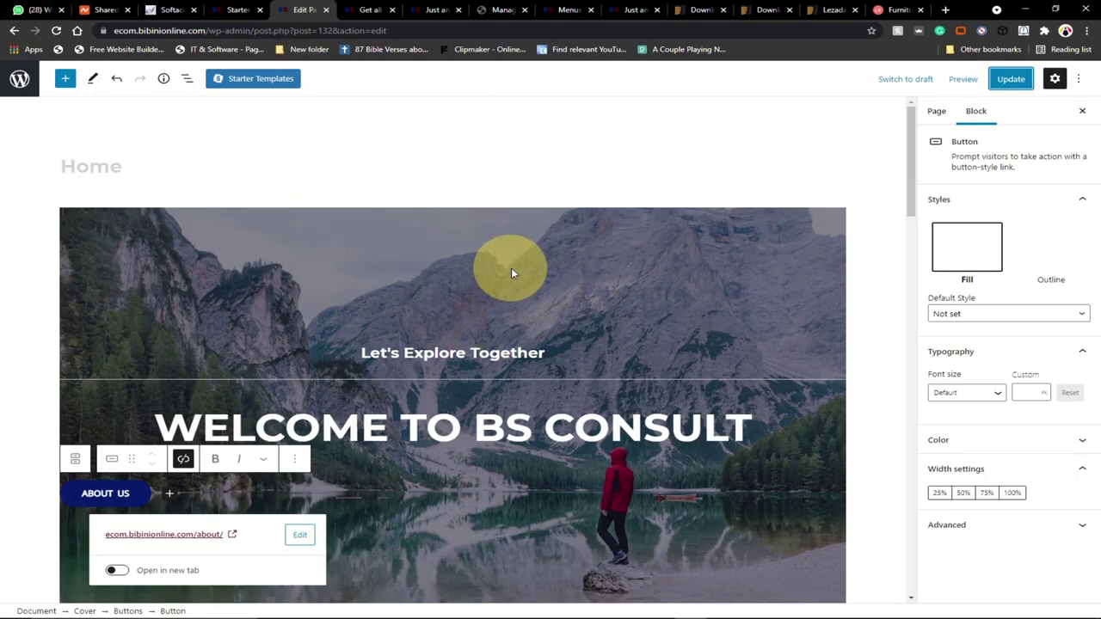
Select the hero Cover block and choose Replace > Open Media Library.
click(628, 256)
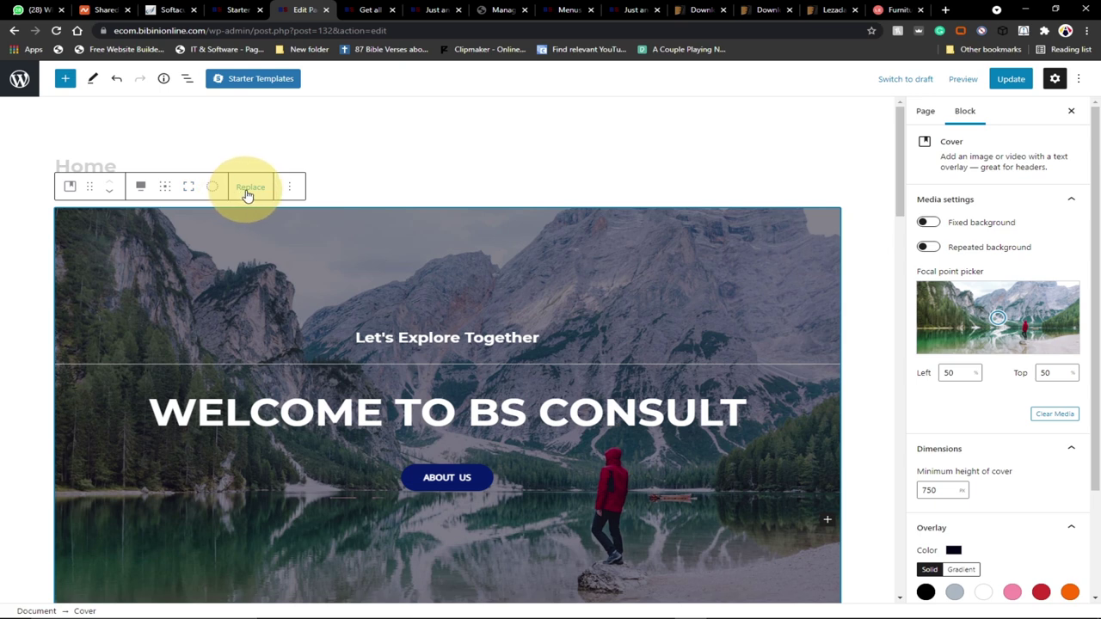
click(248, 191)
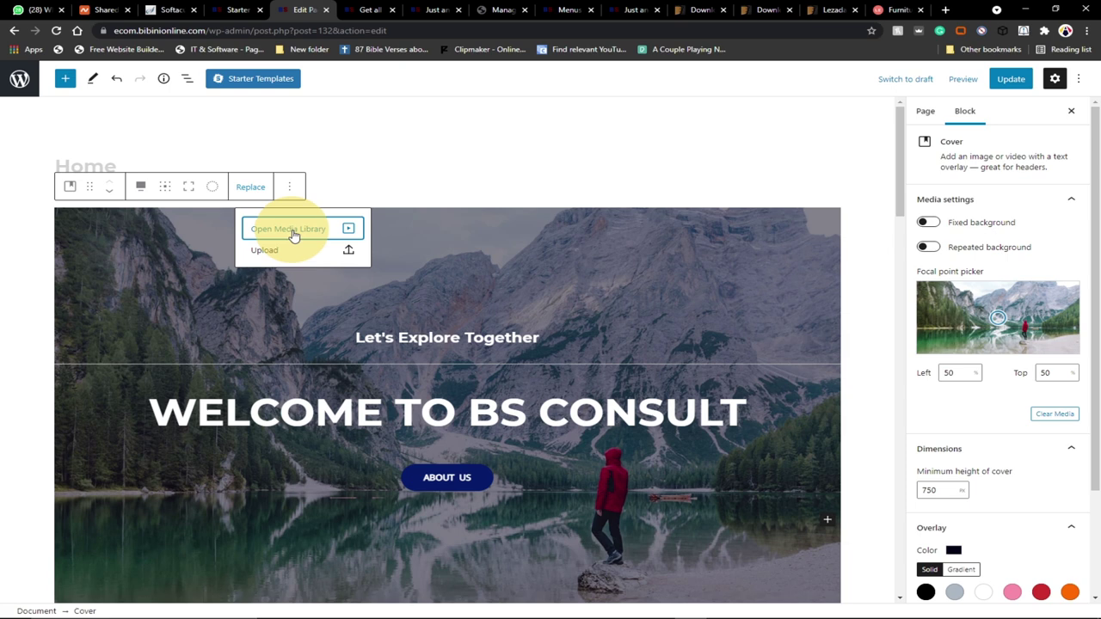
click(295, 234)
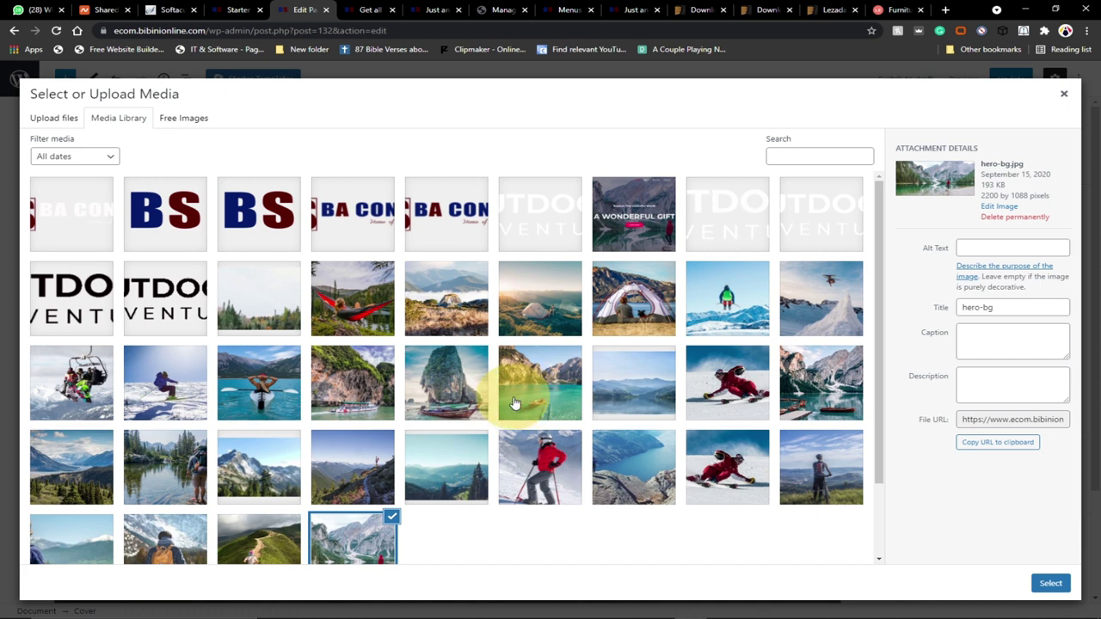
Try candidate backgrounds in the media library: water-sports-03, water-sports-01, walking-v1, camp-4, A Wonderful Gift, camp-1.
click(349, 401)
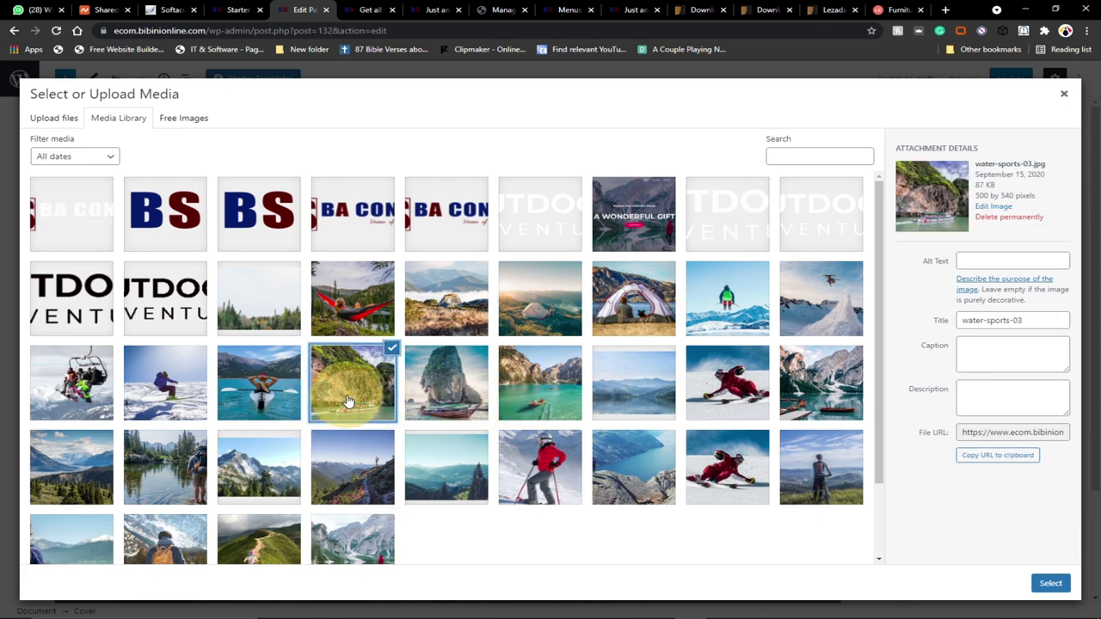
click(527, 391)
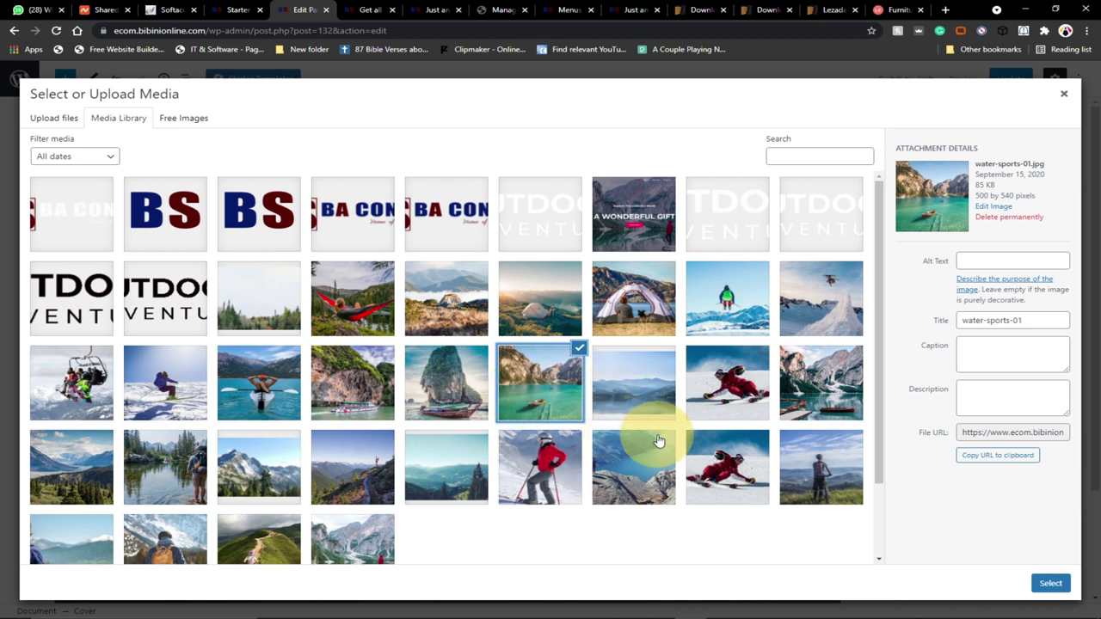
click(251, 543)
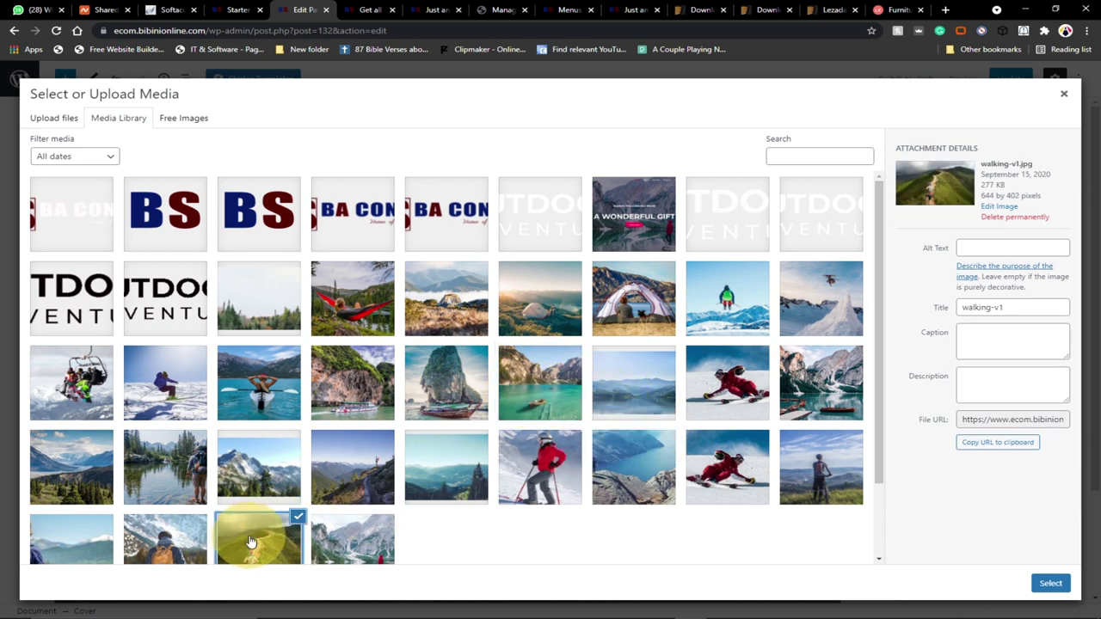
click(322, 308)
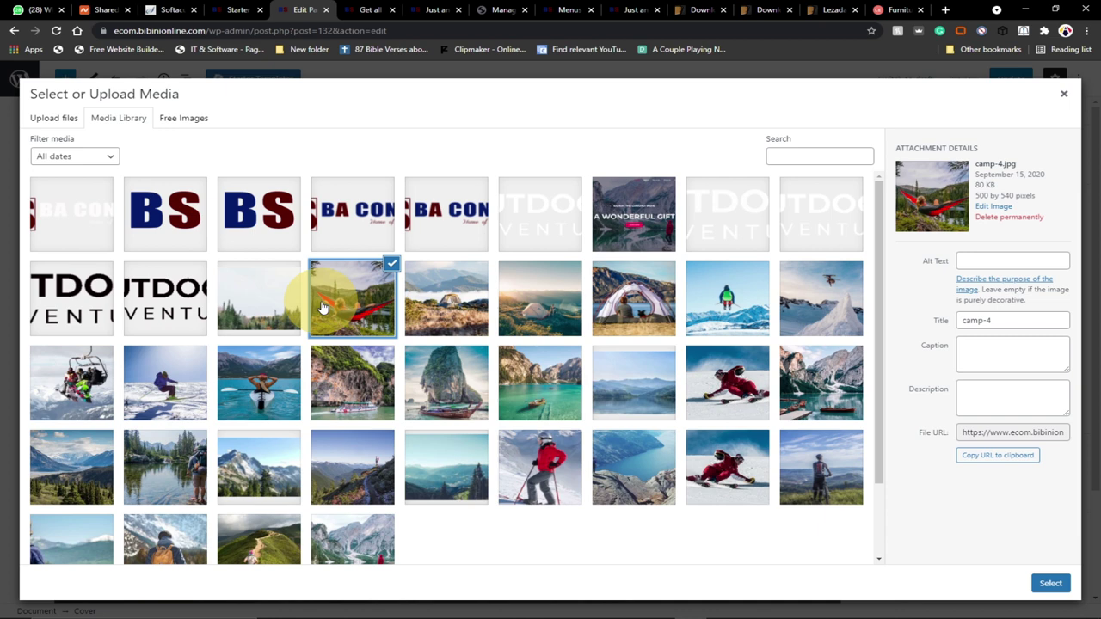
click(616, 241)
click(627, 307)
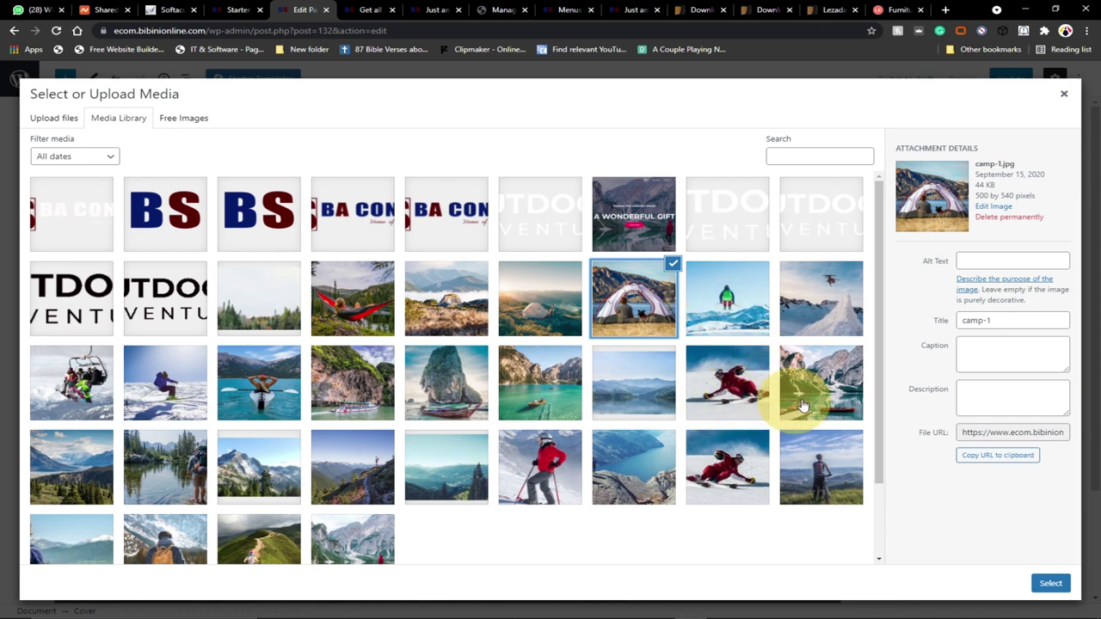
Set the hiker-with-backpack image section-bg-img.jpg as the hero cover background.
scroll(828, 388, down, 2)
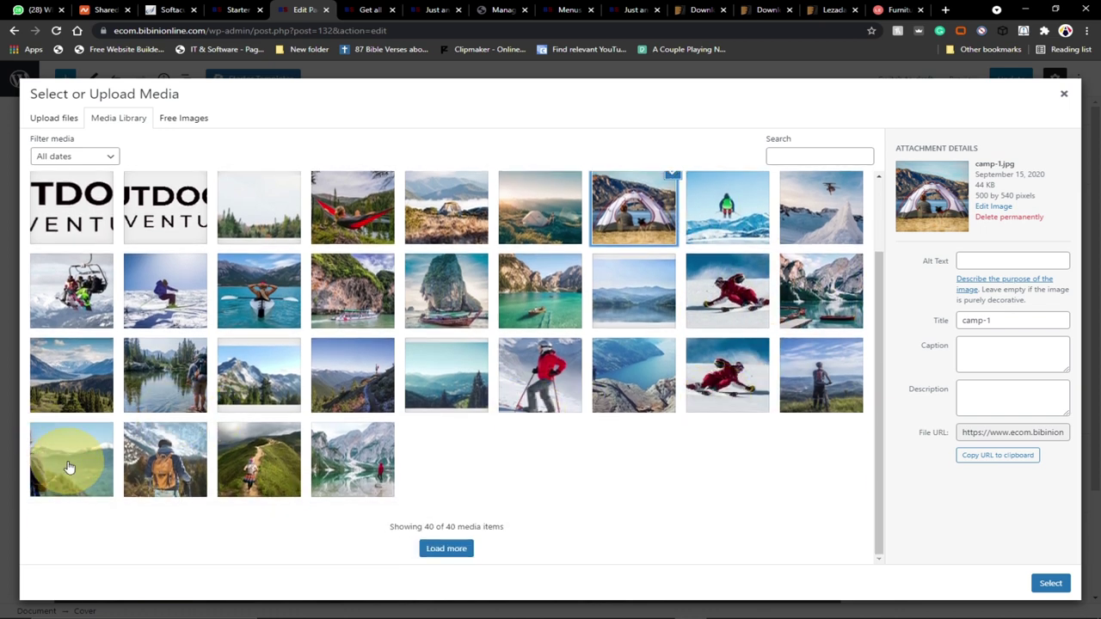
click(69, 467)
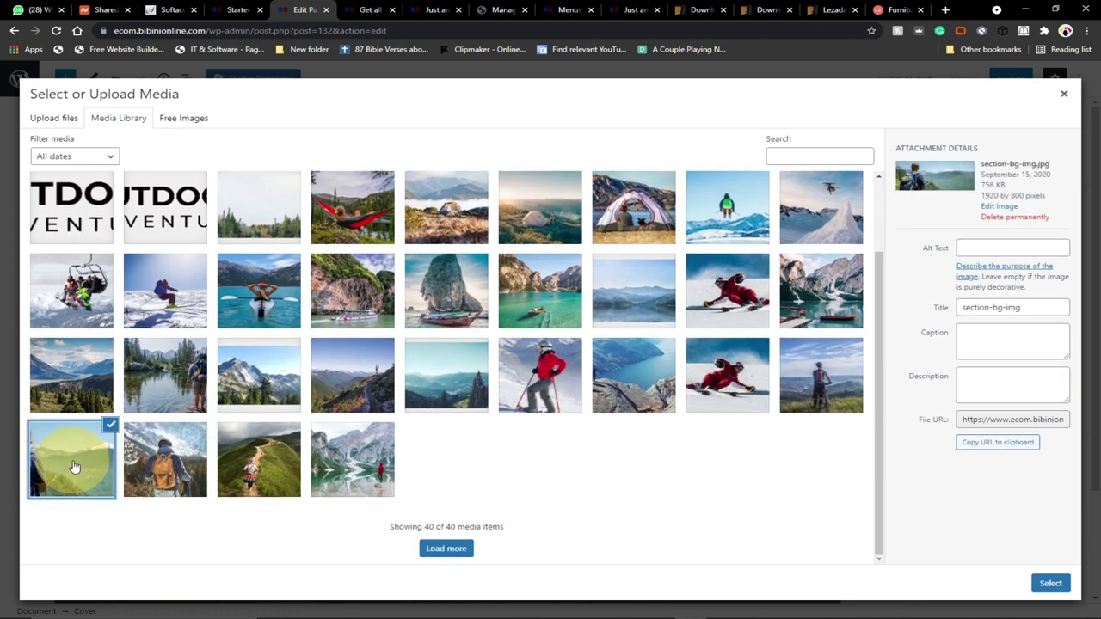
click(1050, 584)
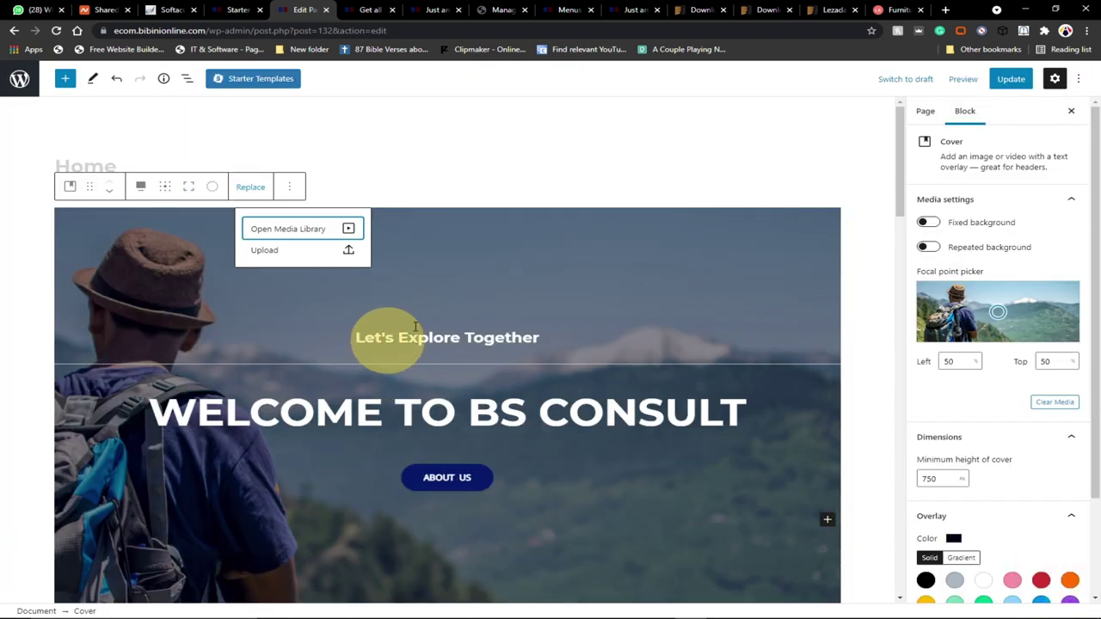
Save the Home page with the hiker background and reload the live homepage to check it.
click(1006, 82)
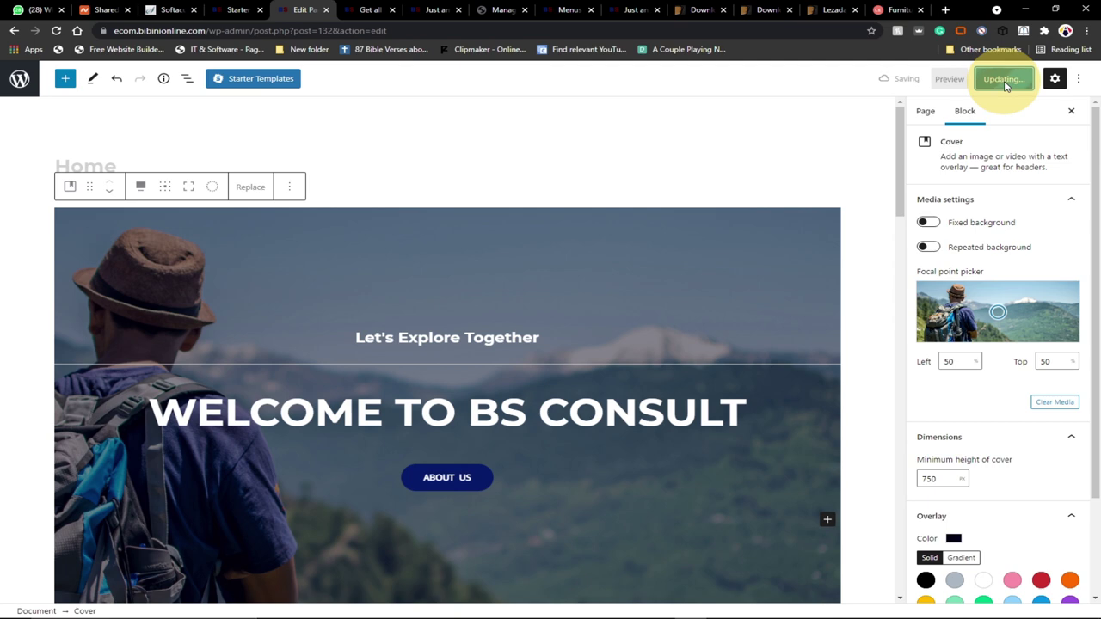
click(366, 10)
click(56, 30)
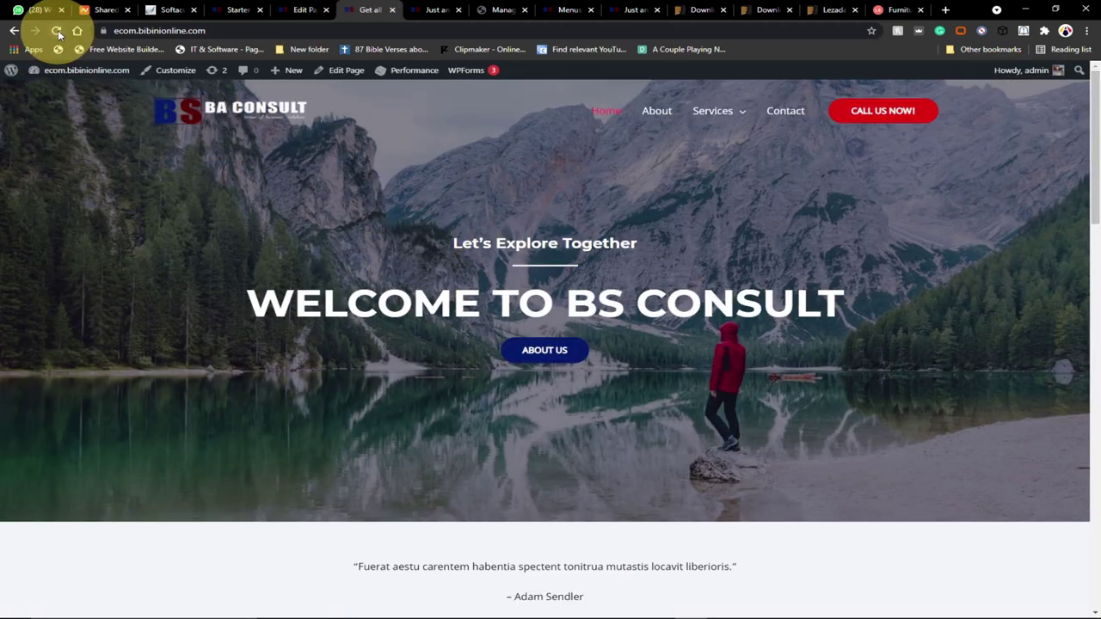
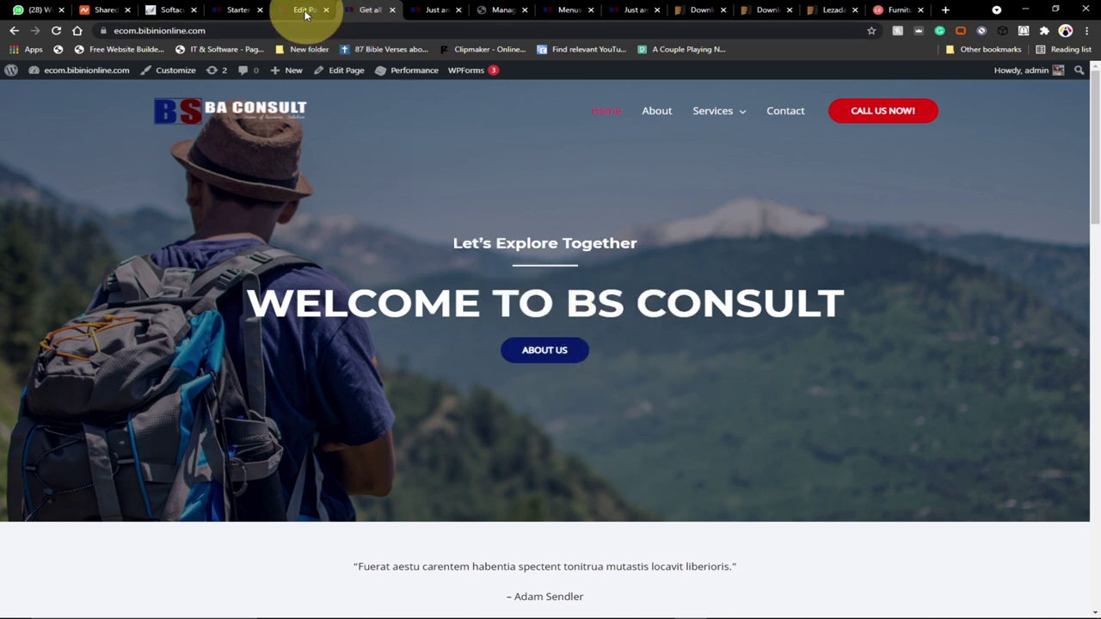
Overwrite the Home page's Latin testimonial quote above '- Adam Sendler' with temporary placeholder text.
scroll(577, 294, down, 3)
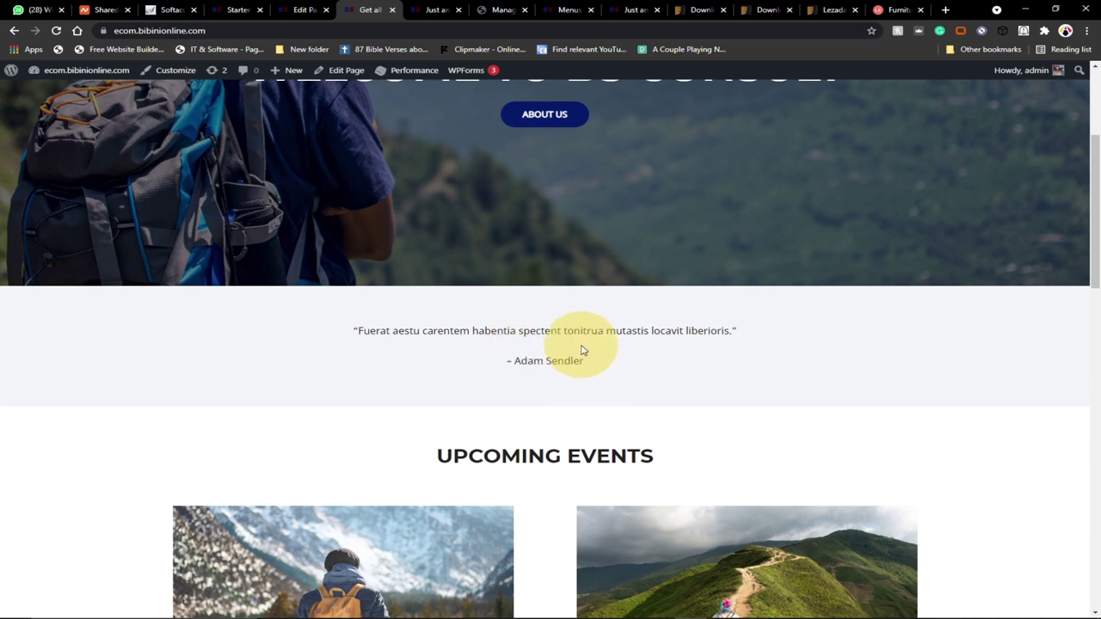
click(301, 10)
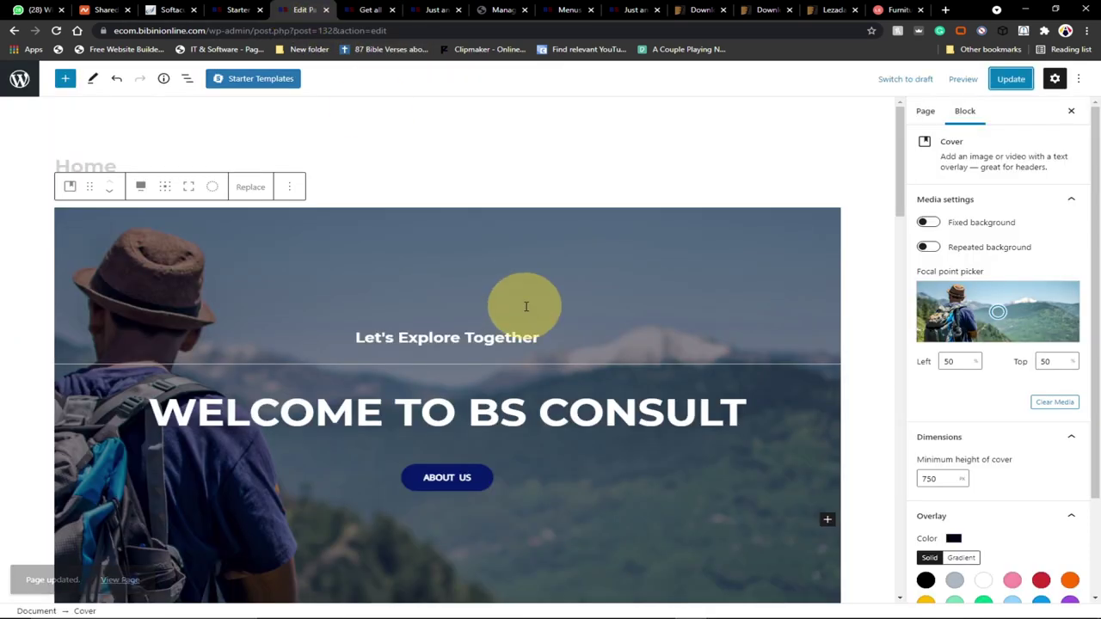
scroll(526, 310, down, 5)
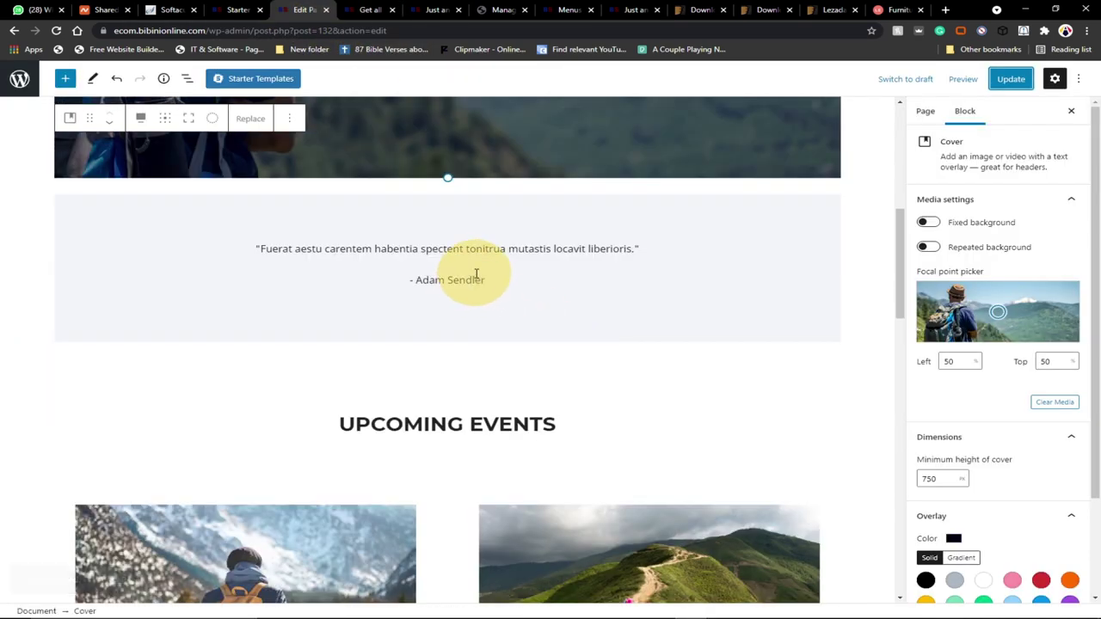
click(476, 273)
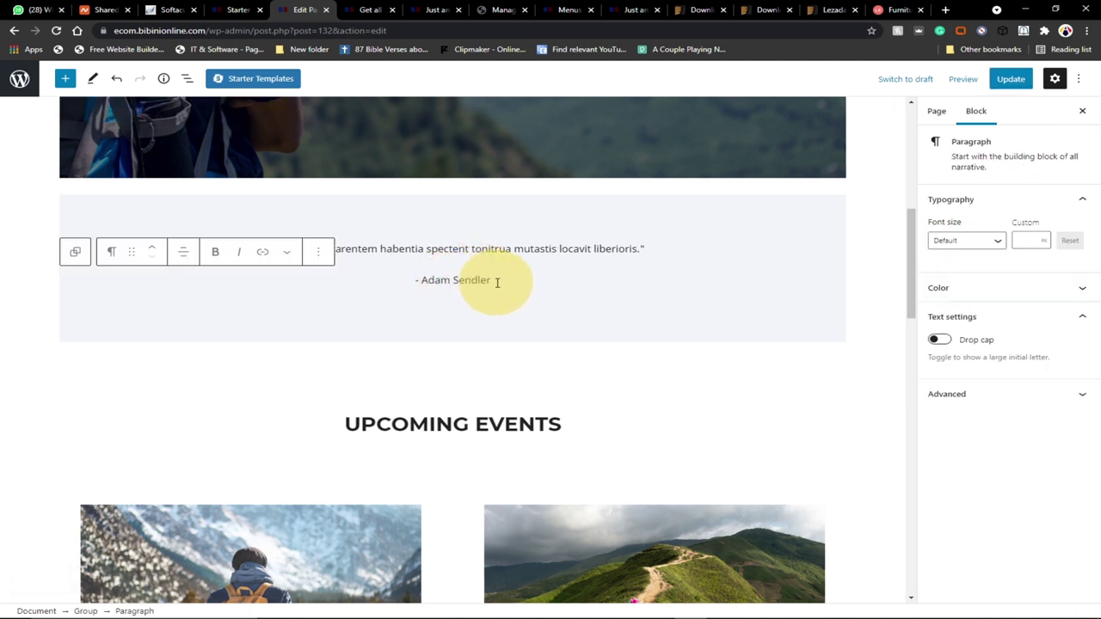
click(647, 248)
drag(603, 247, 258, 250)
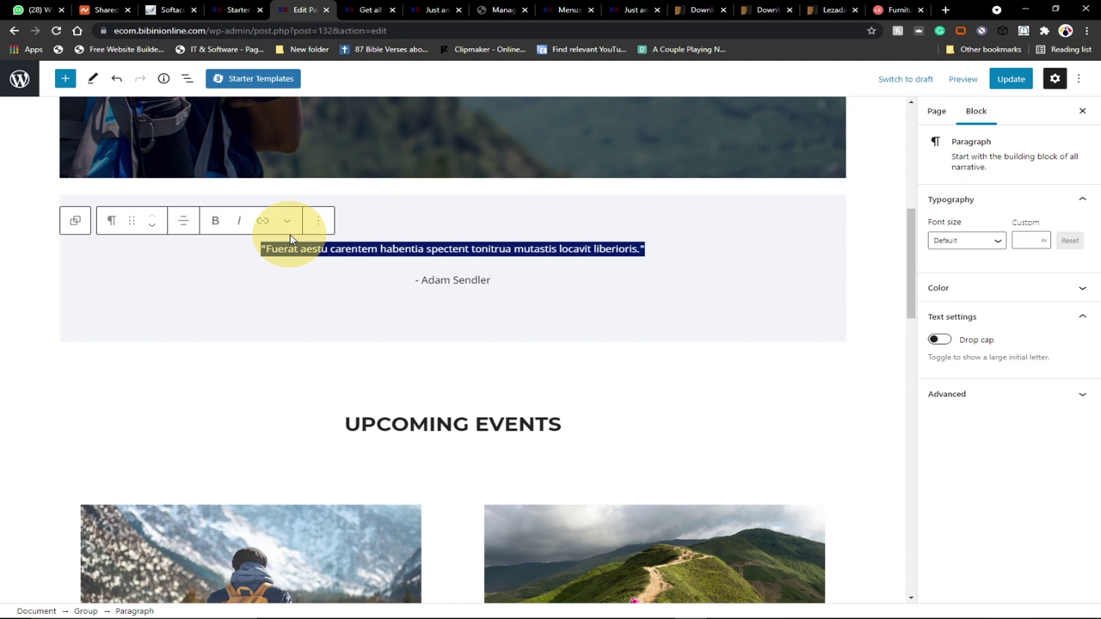
text(eiaoneiel aeae)
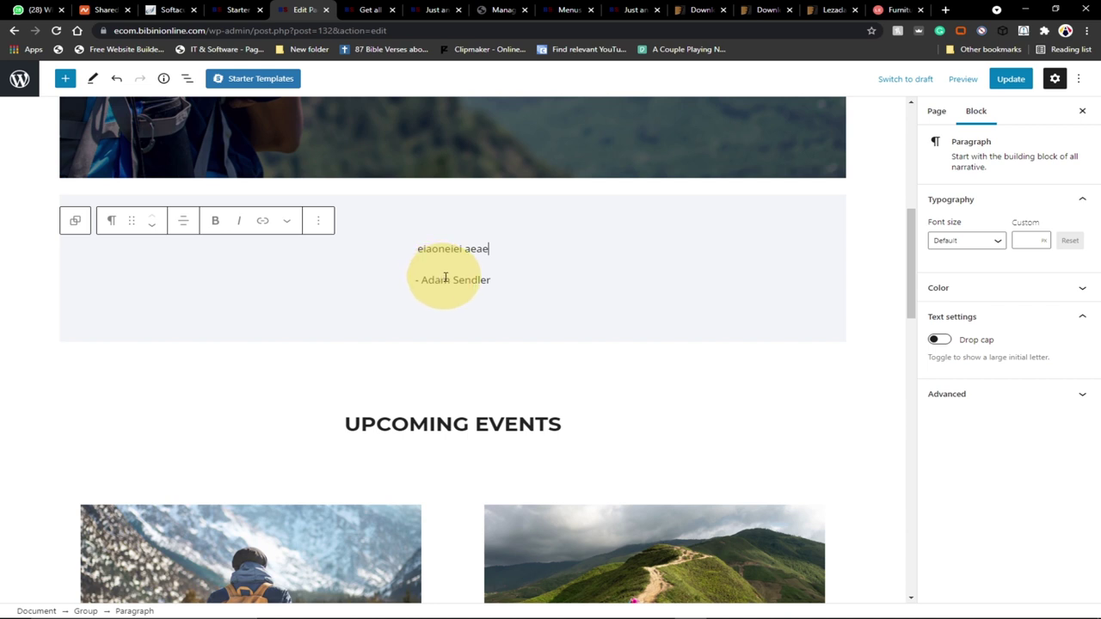
text(eaeabebebenaenepen)
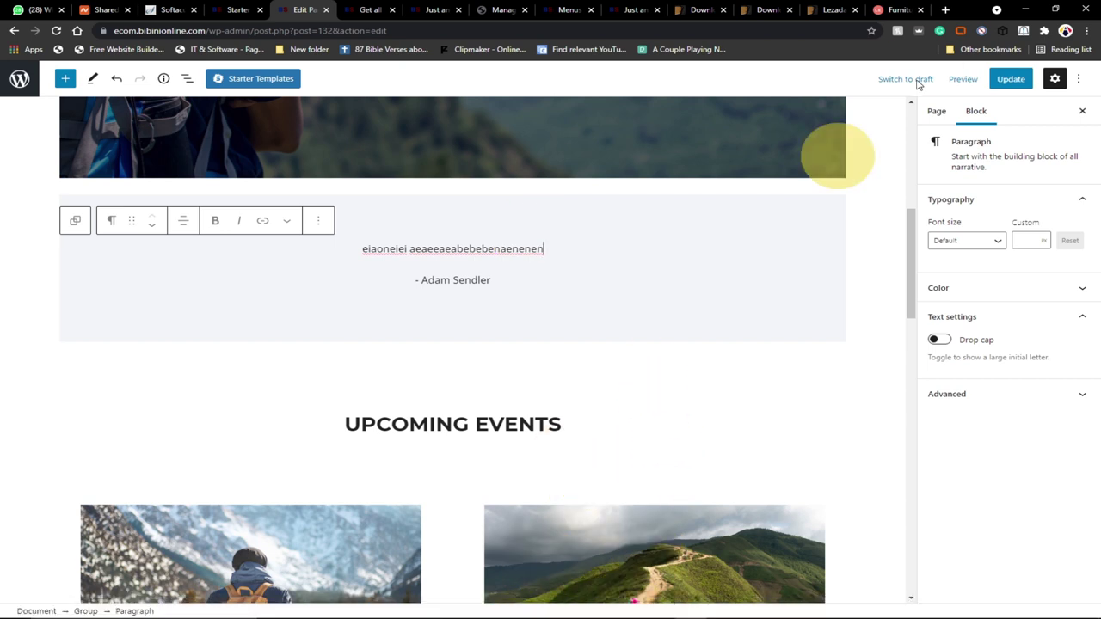
click(947, 11)
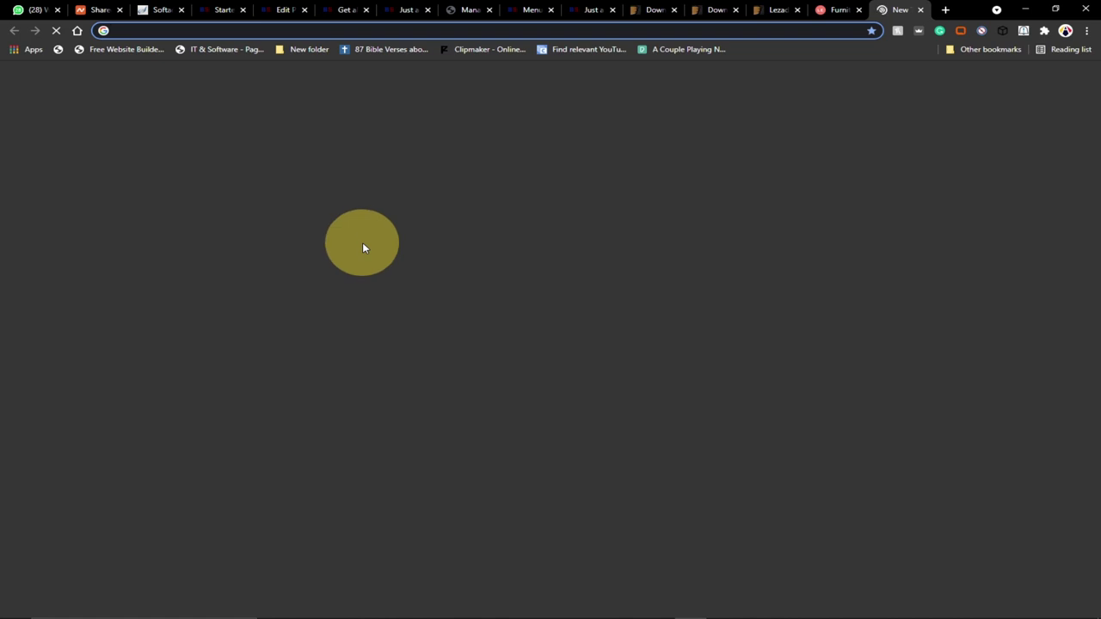
Search for quotes and copy the first quote from the HubSpot famous-quotes article.
text(qoutes)
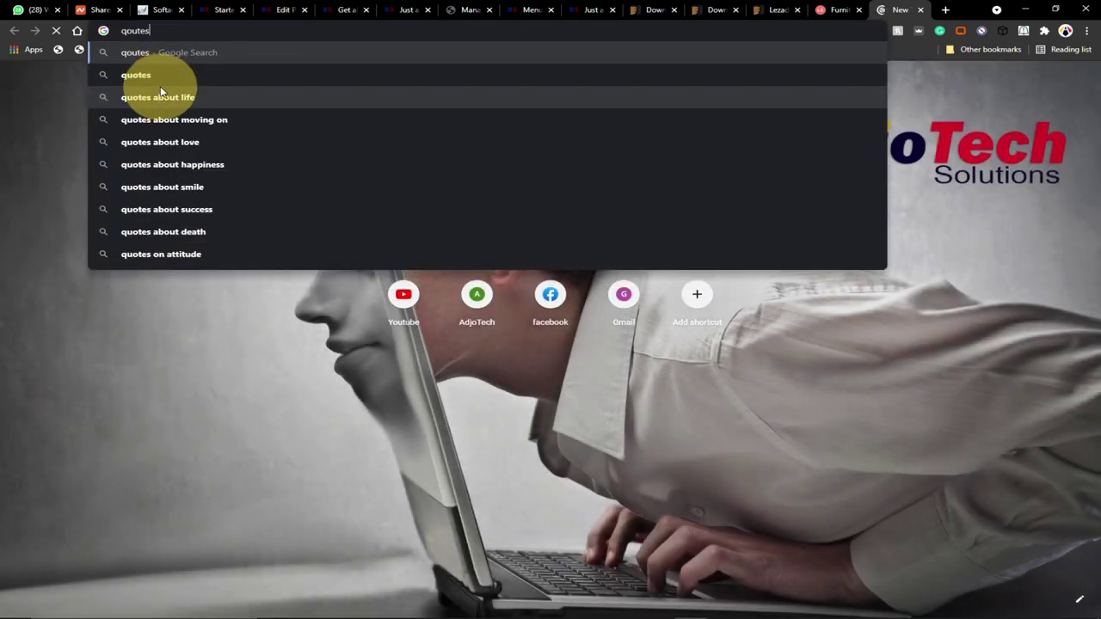
click(174, 98)
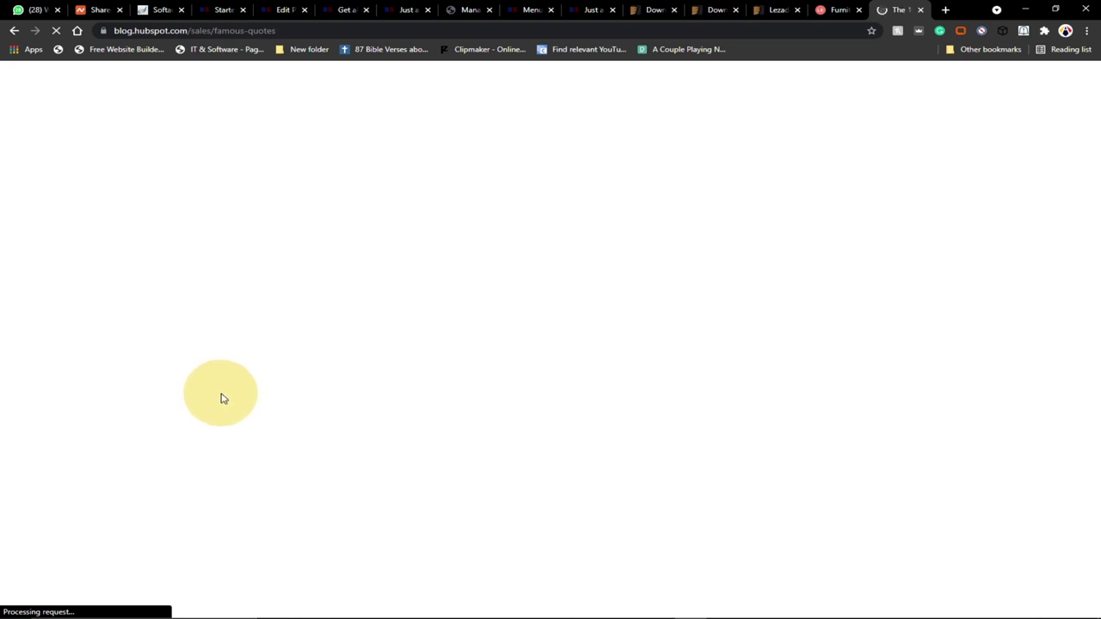
scroll(302, 395, down, 2)
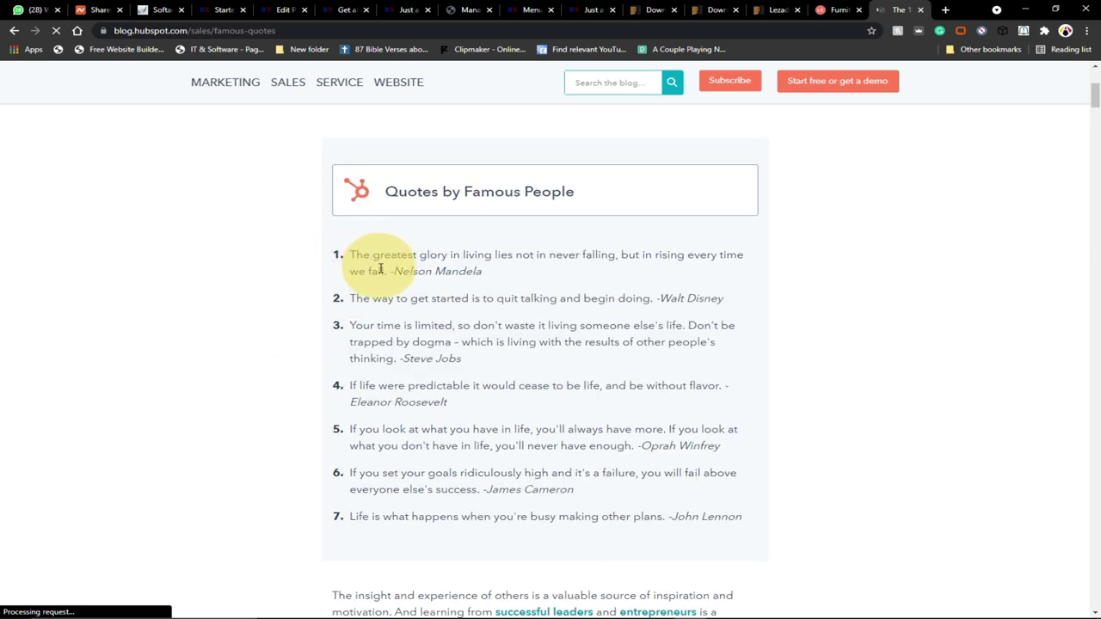
drag(350, 254, 386, 271)
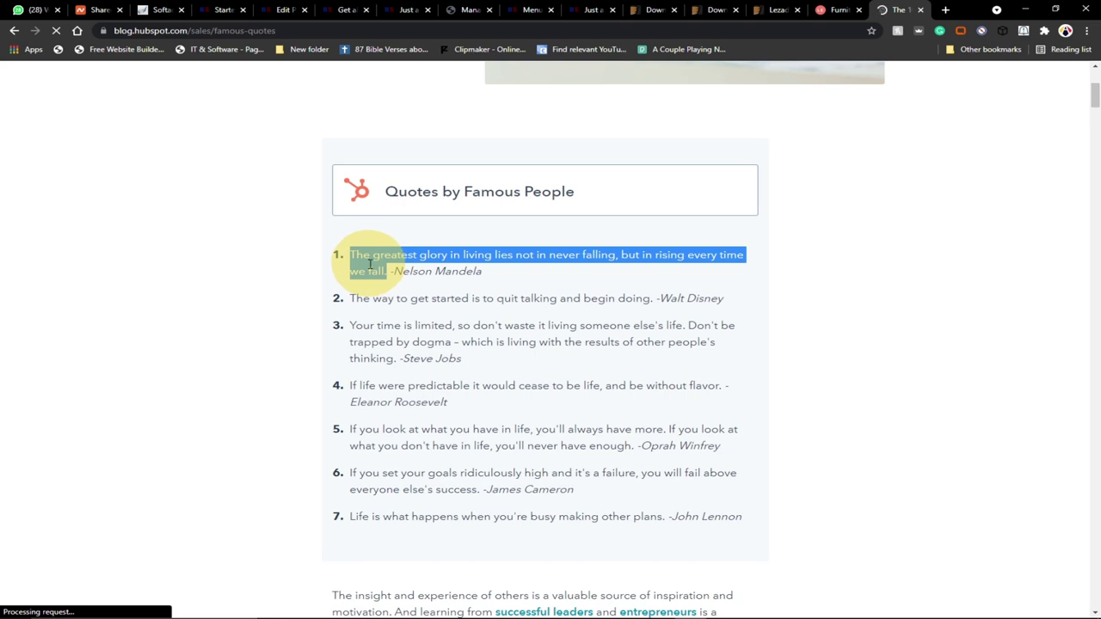
right_click(369, 265)
click(368, 274)
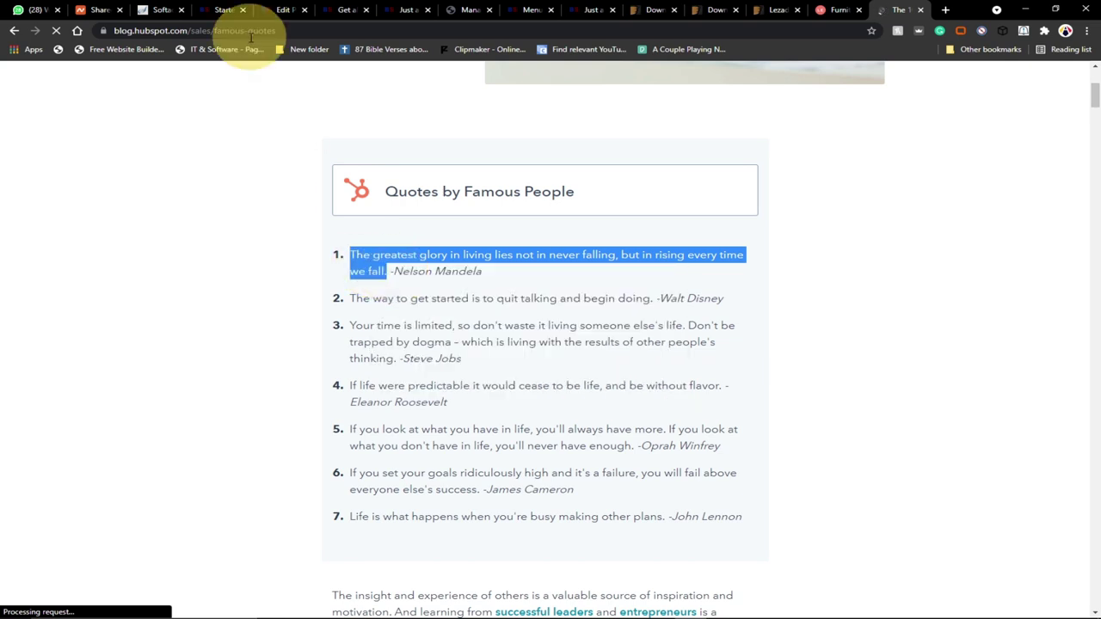
click(282, 9)
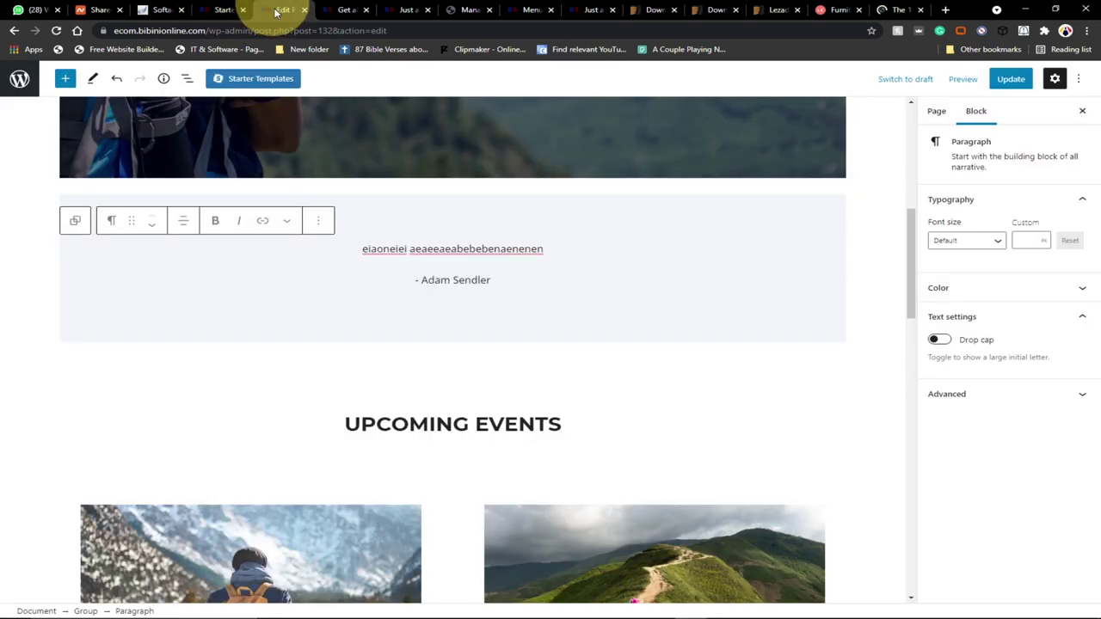
Paste the Nelson Mandela quote and its author attribution over the old quote and attribution.
triple_click(377, 249)
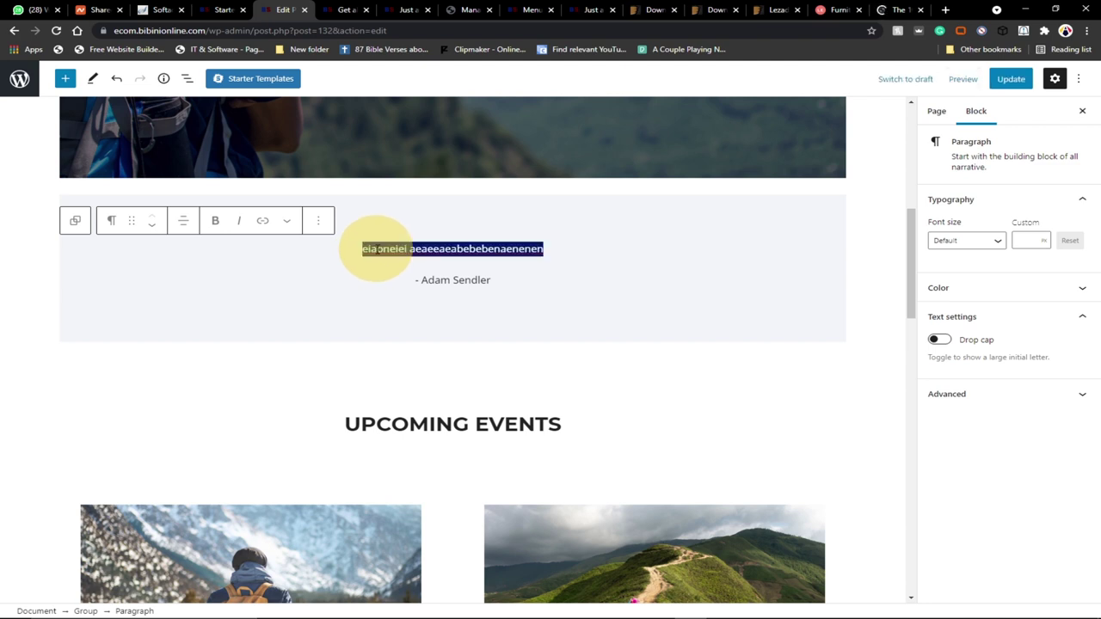
key(ctrl+v)
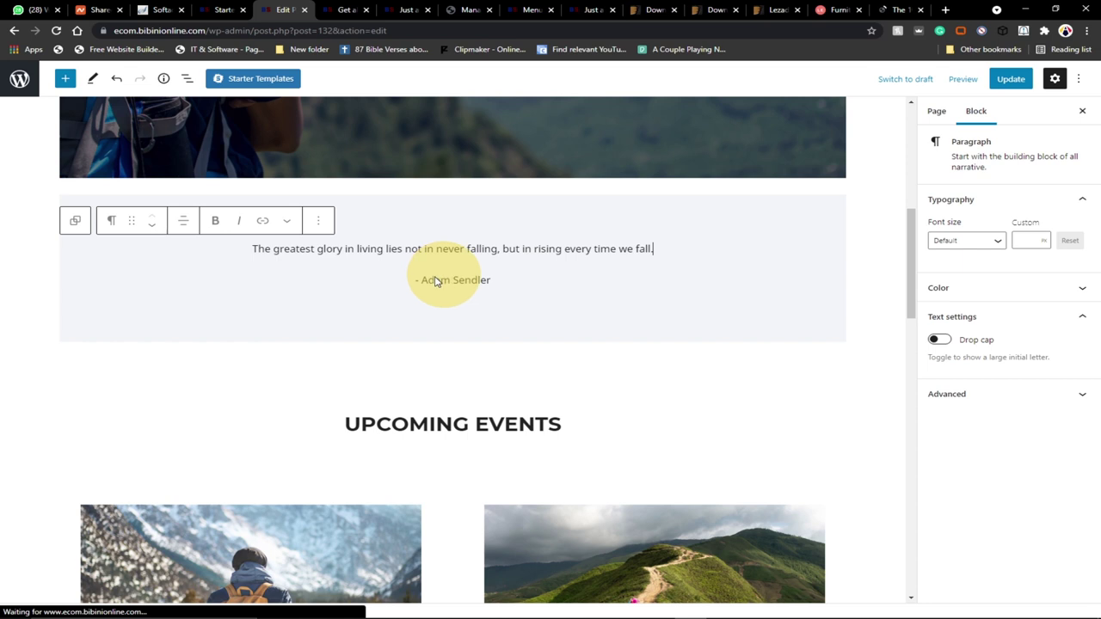
click(886, 8)
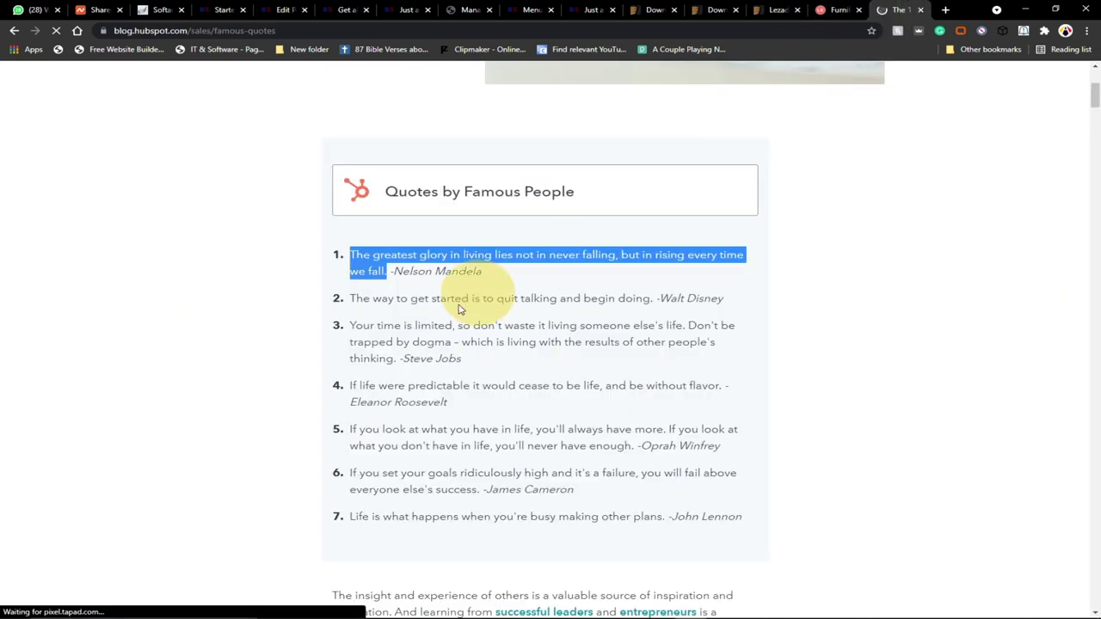
drag(391, 271, 487, 275)
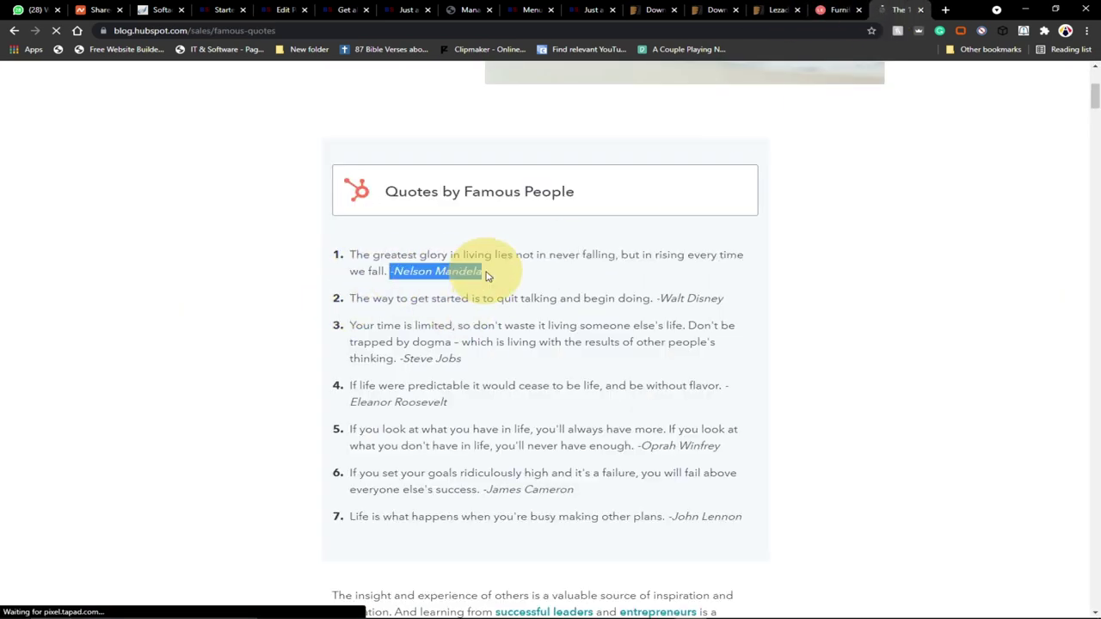
right_click(473, 275)
click(484, 277)
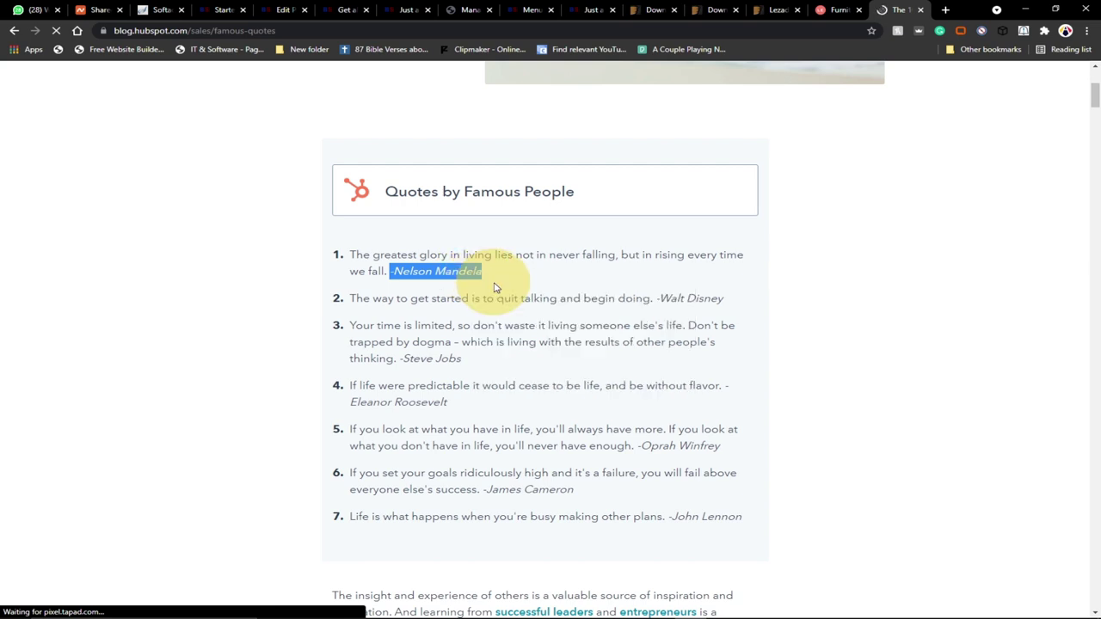
click(277, 10)
click(462, 280)
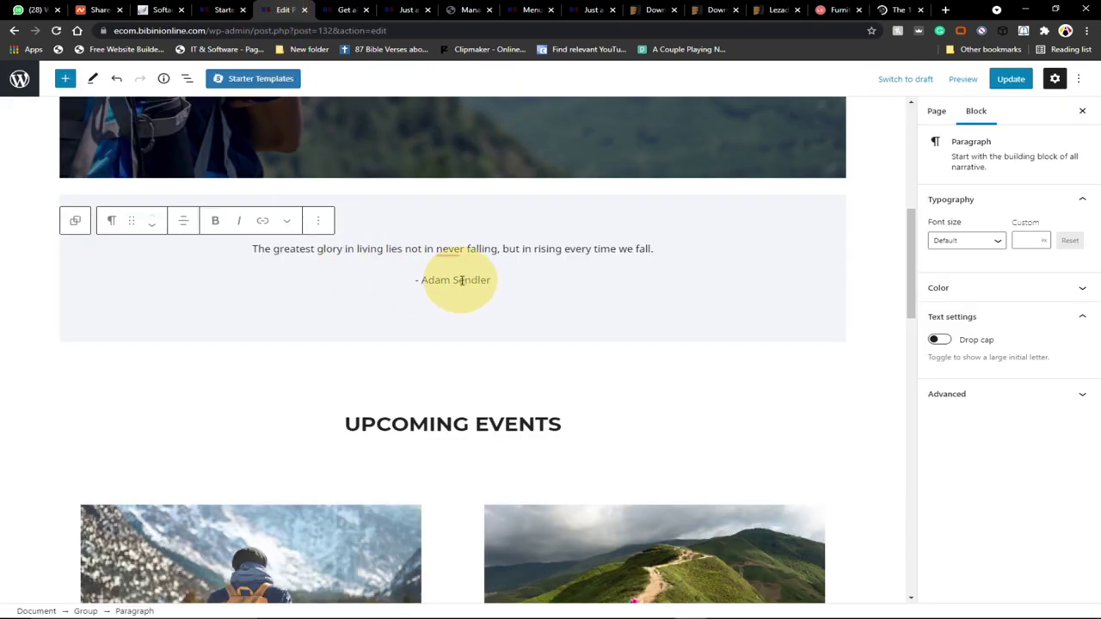
triple_click(473, 282)
key(ctrl+v)
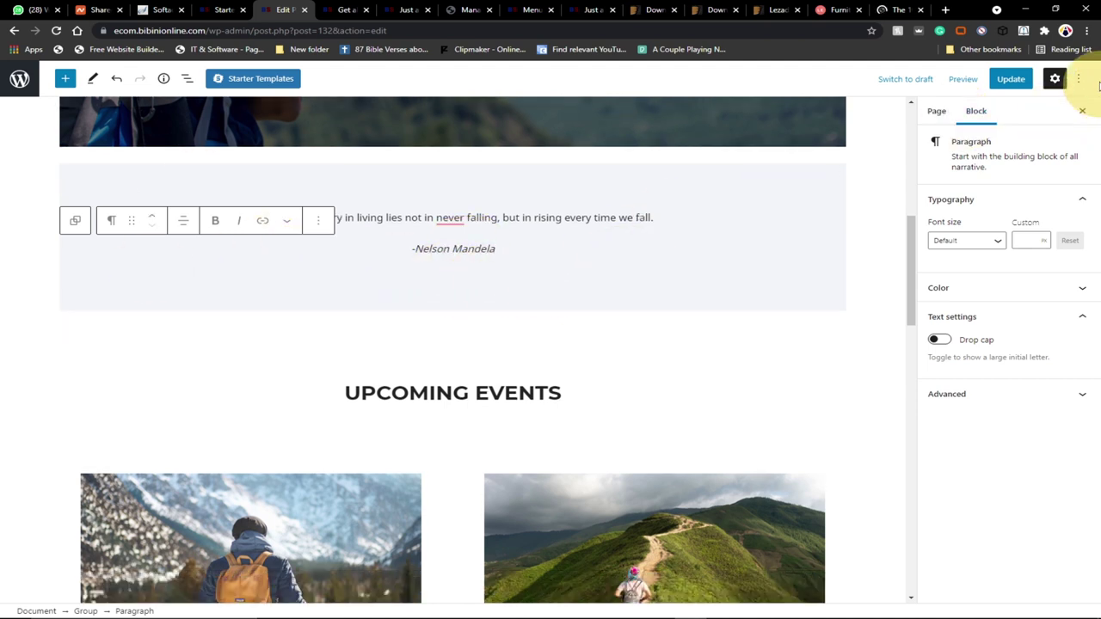
Update the Home page and reload the live site to confirm the new quote.
click(1008, 79)
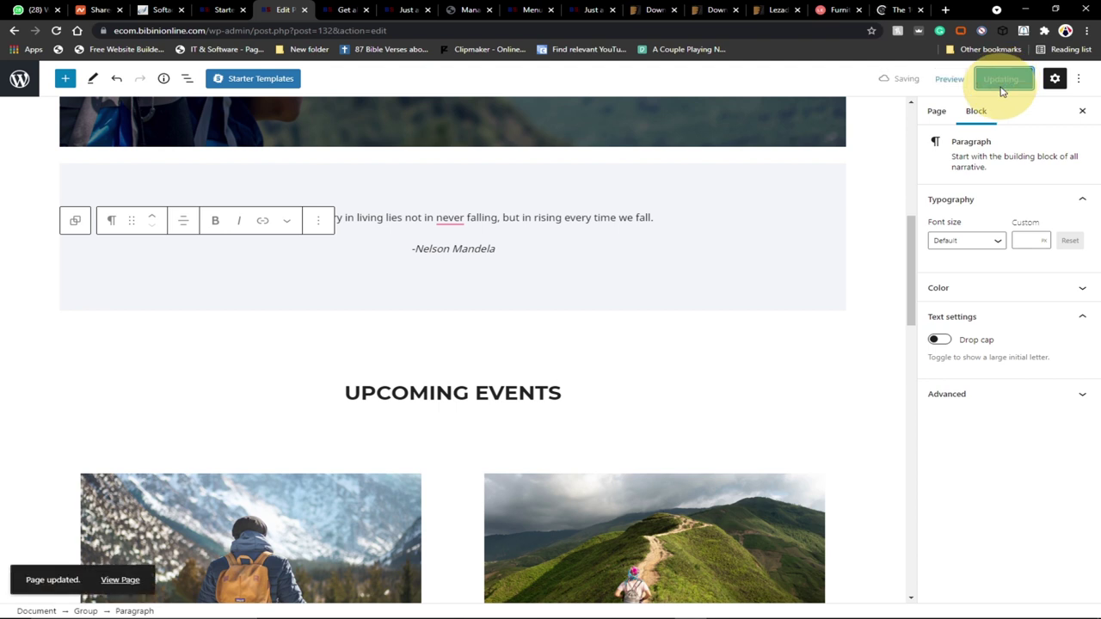
click(344, 10)
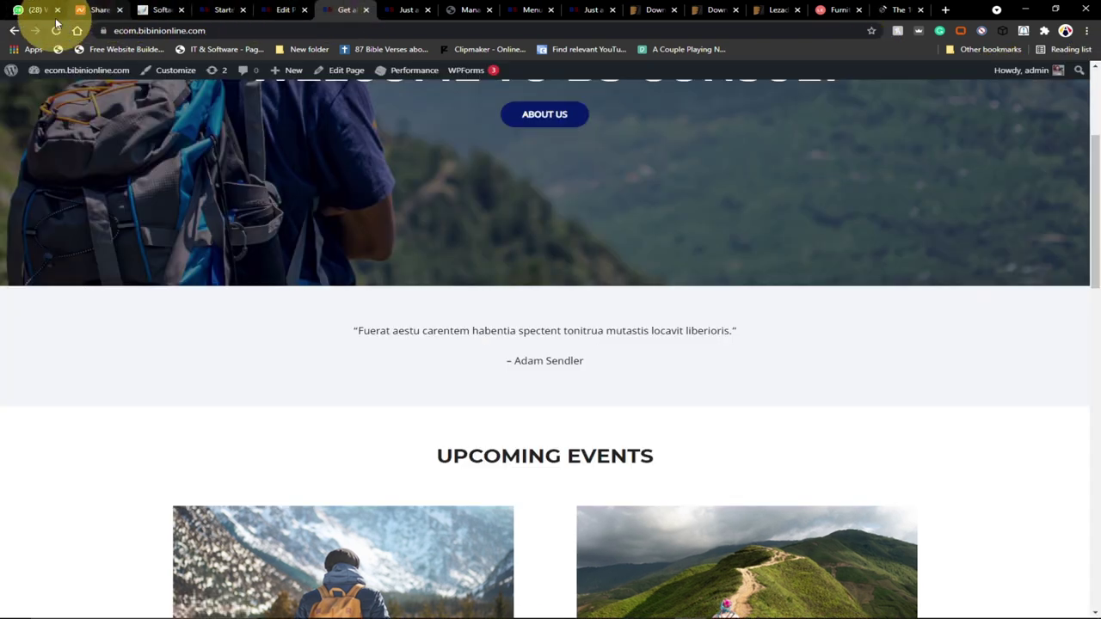
click(56, 30)
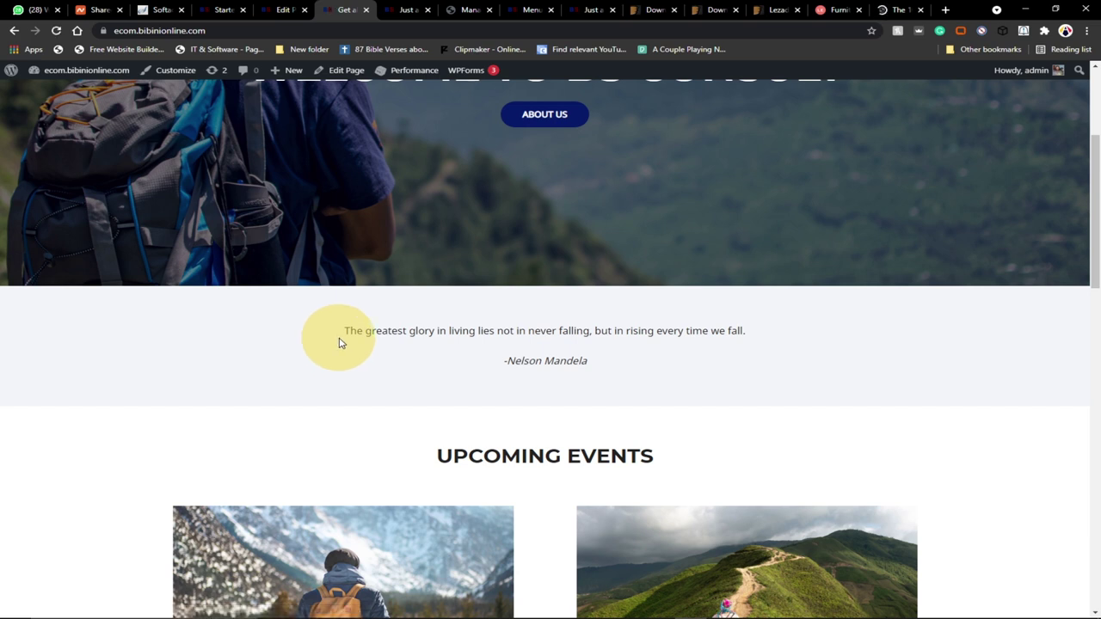
click(281, 10)
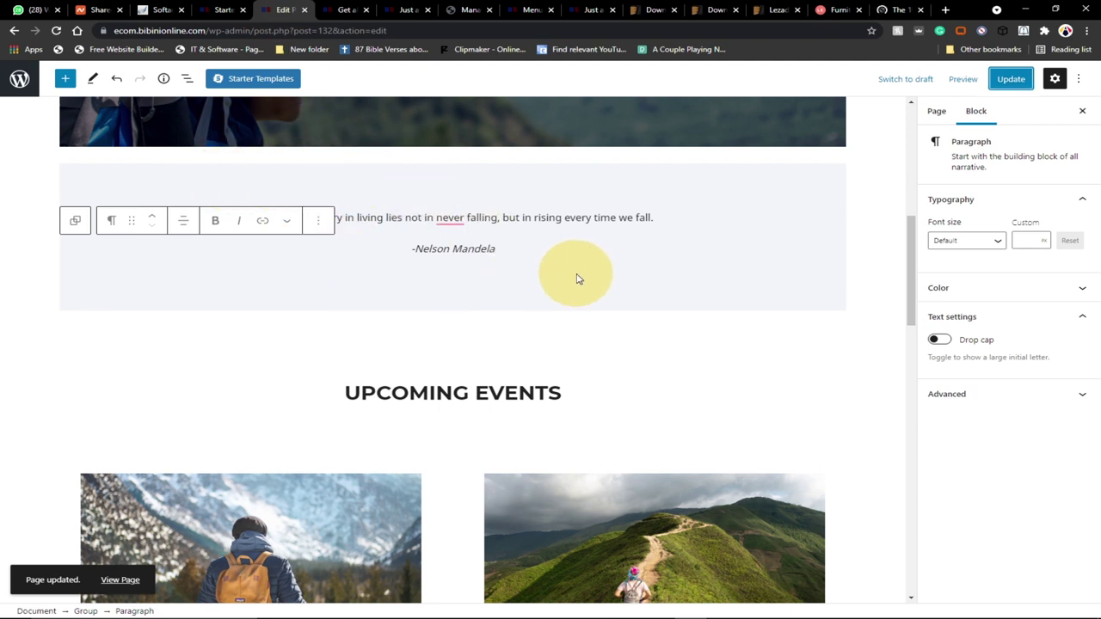
Set the quote Group block's text colour to white and its background to light grey.
click(585, 201)
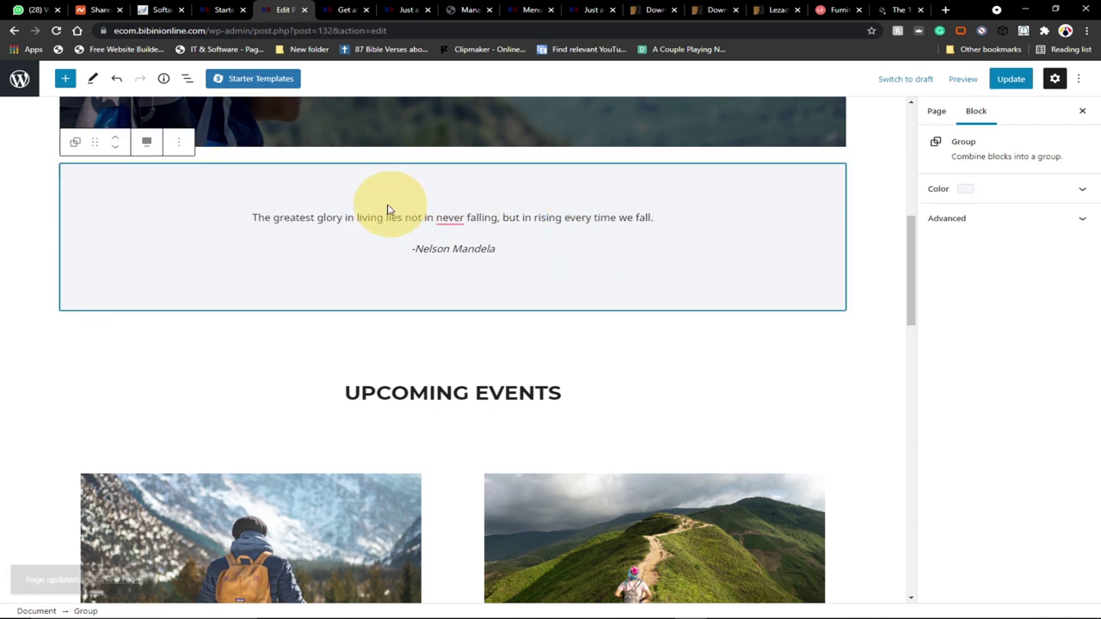
click(179, 144)
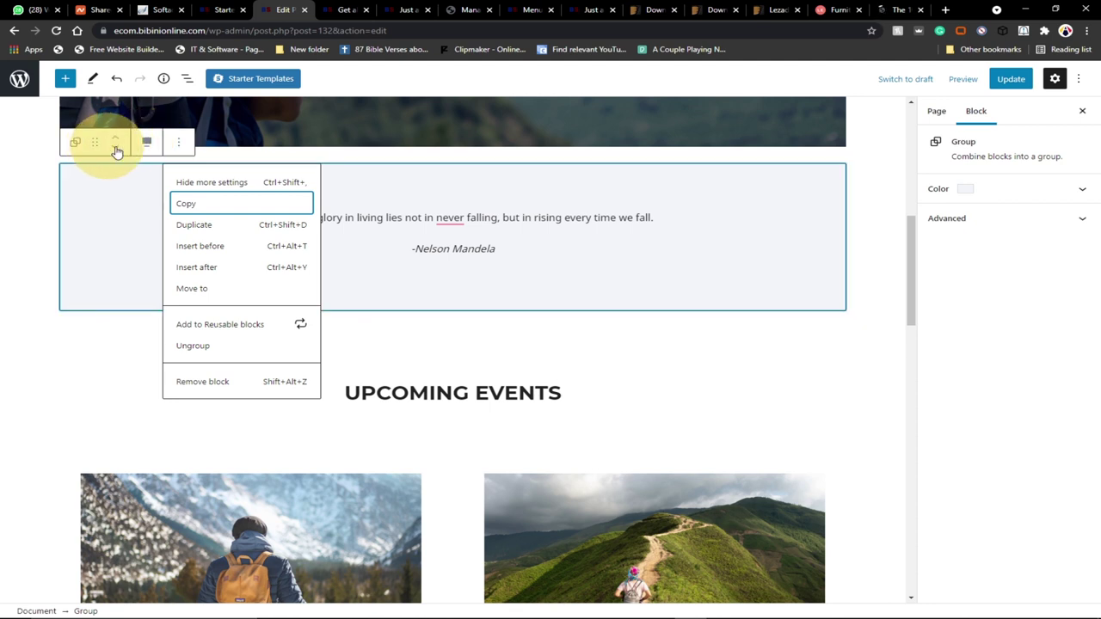
click(970, 193)
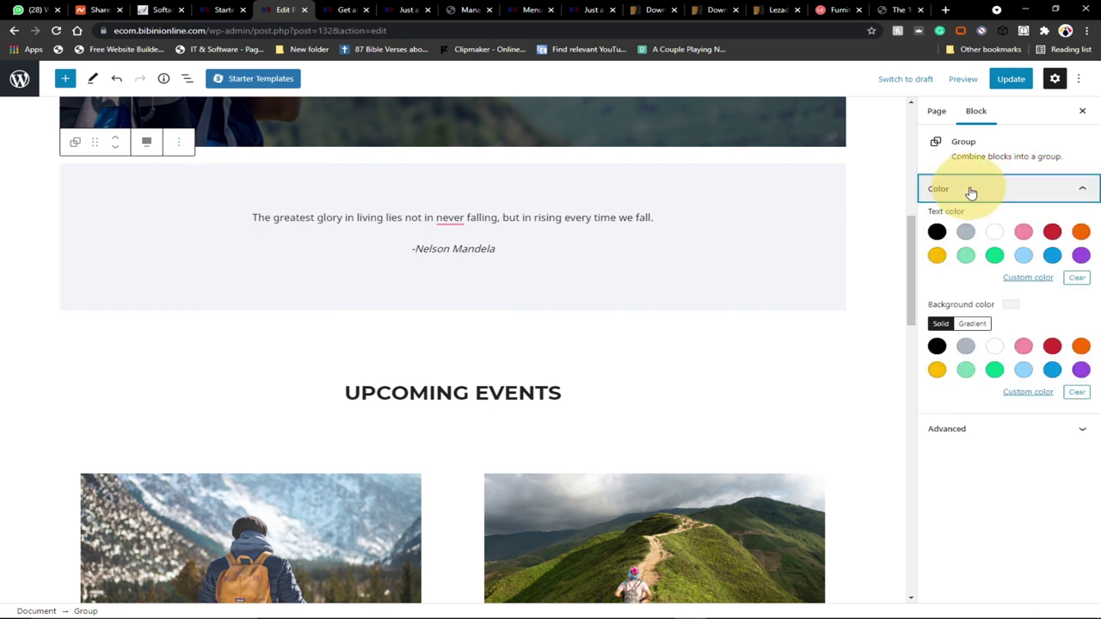
click(1023, 257)
click(1023, 257)
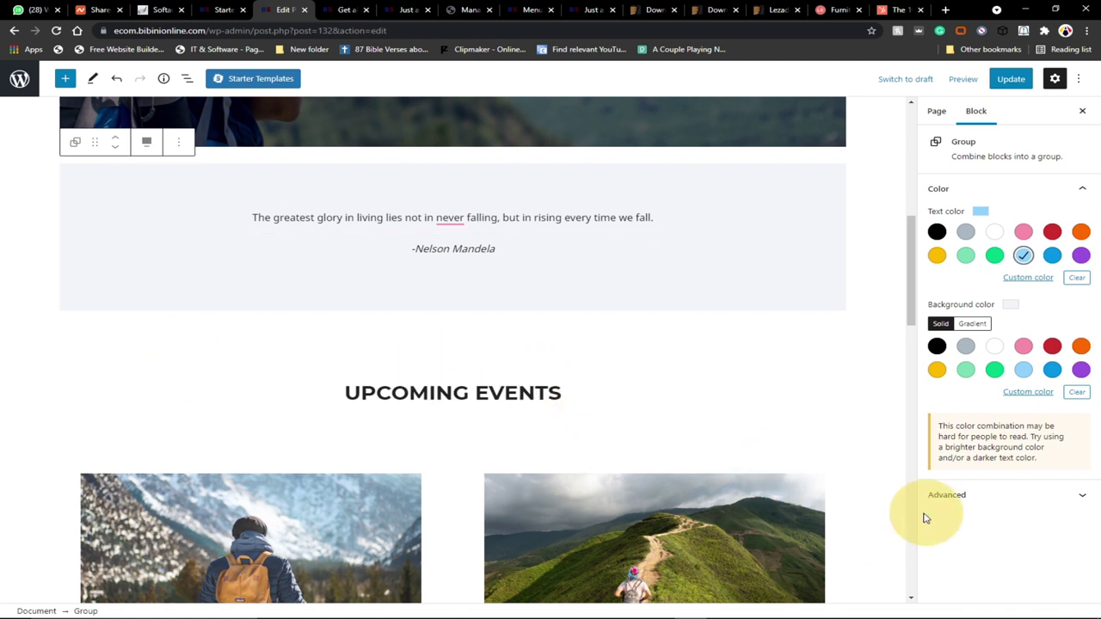
click(1022, 257)
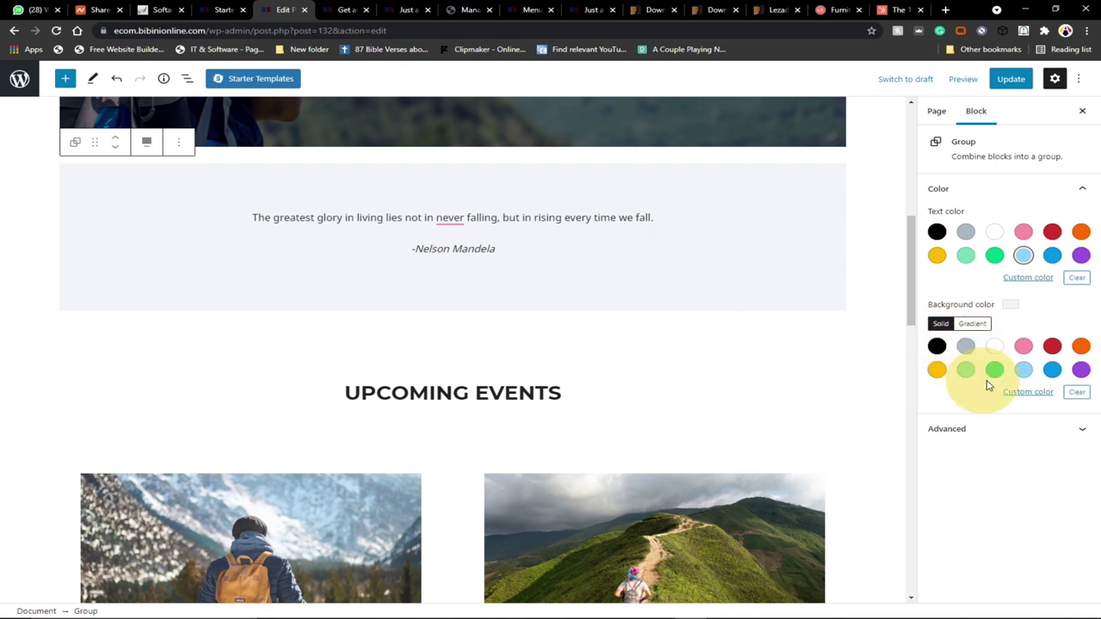
click(1053, 371)
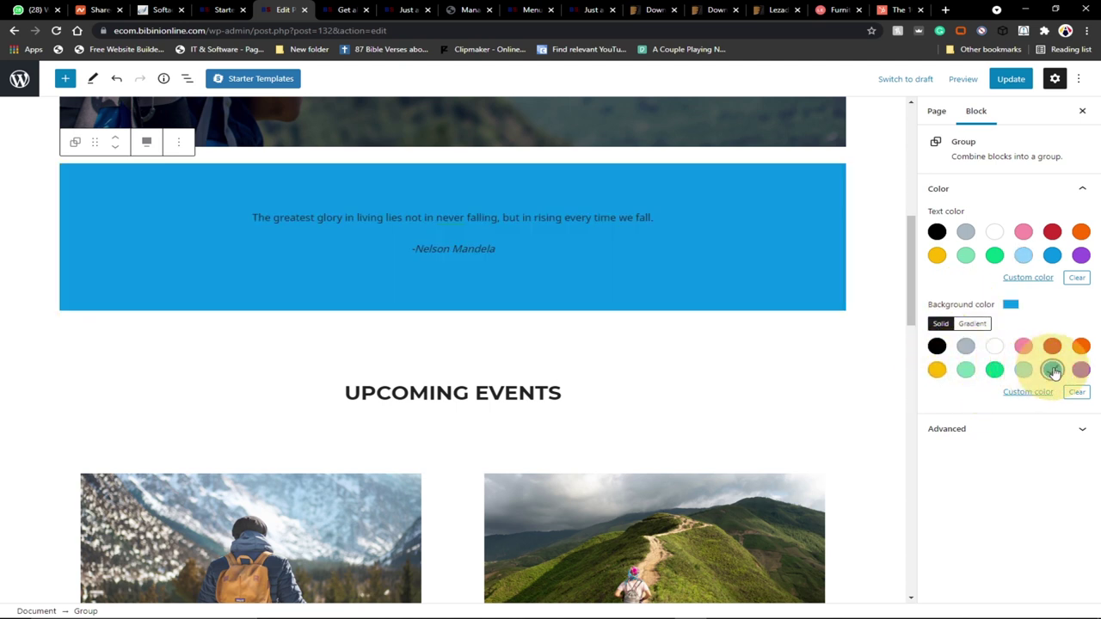
click(995, 233)
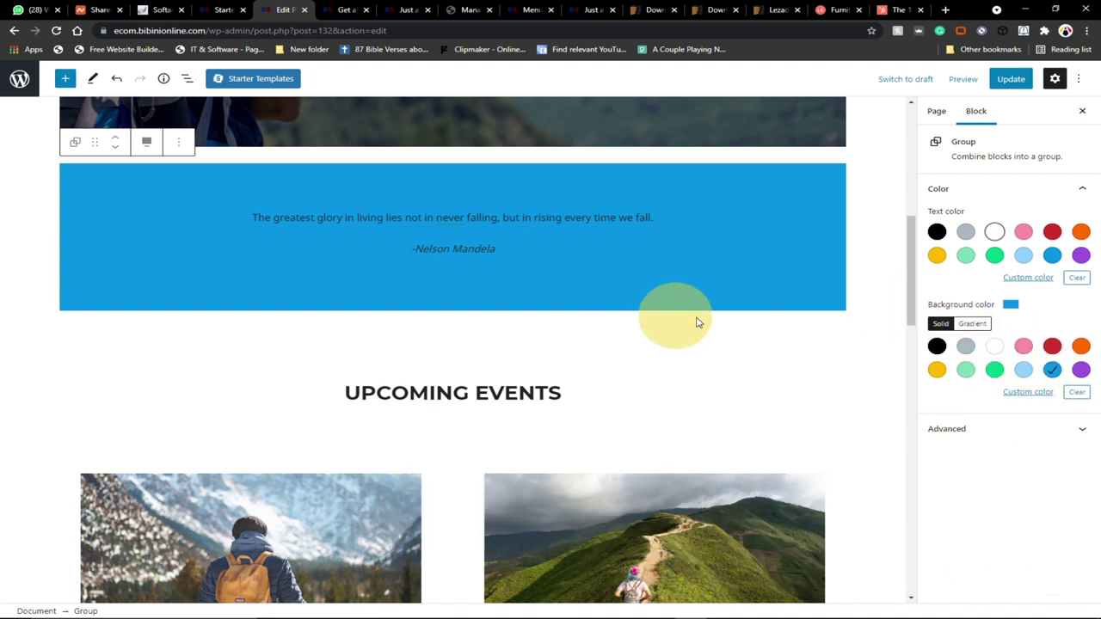
click(966, 348)
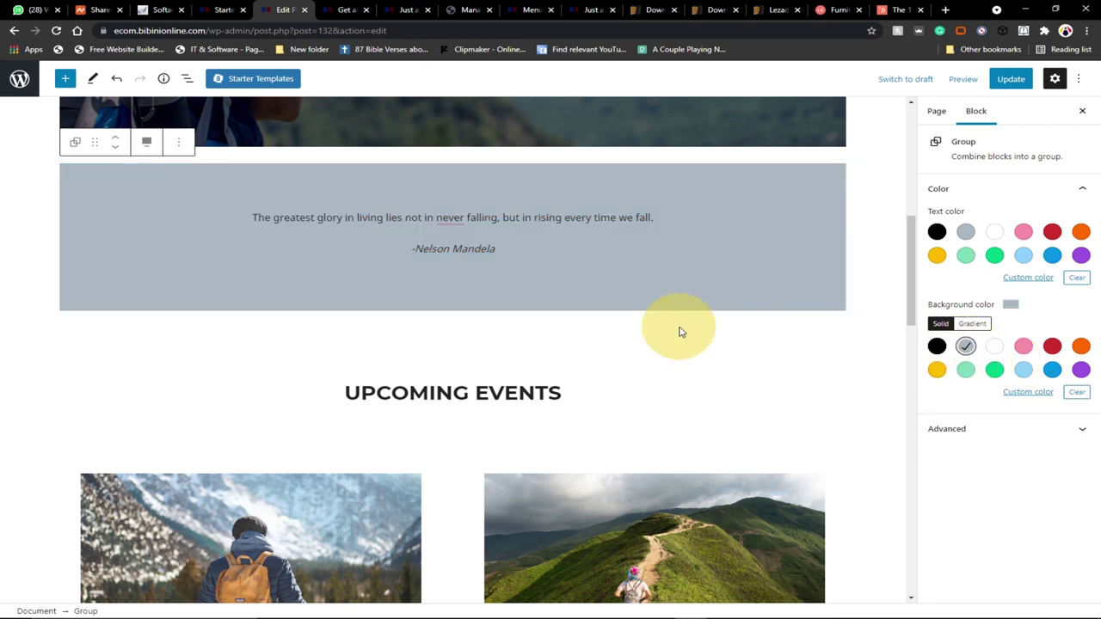
scroll(555, 365, down, 4)
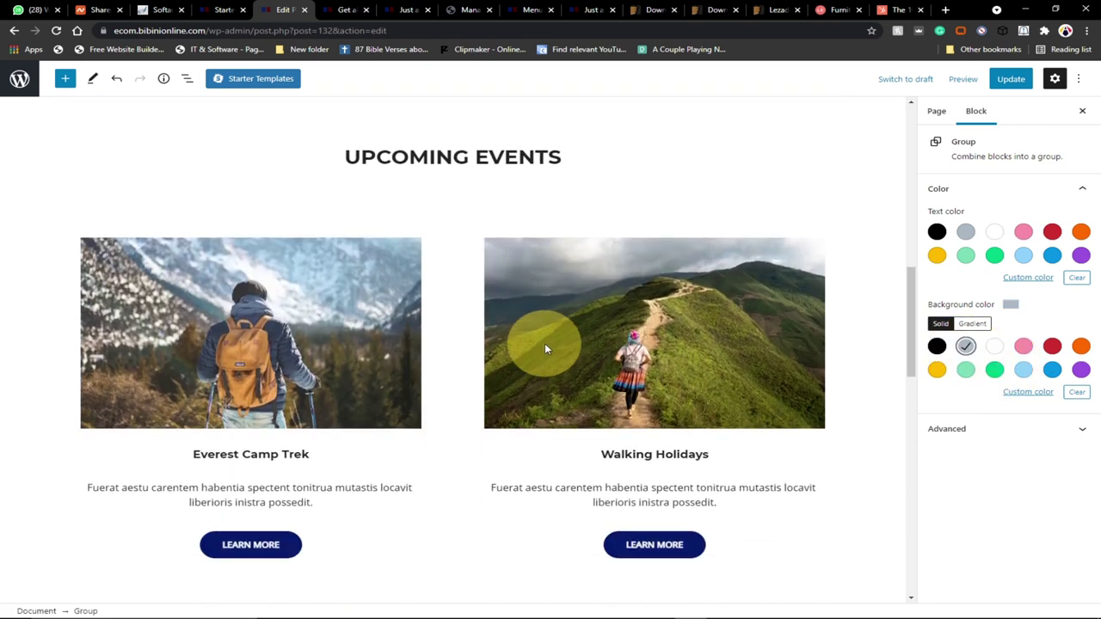
Replace UPCOMING in the events heading with DON'T MISS THESE, correcting the typos.
scroll(535, 337, up, 1)
scroll(535, 342, up, 1)
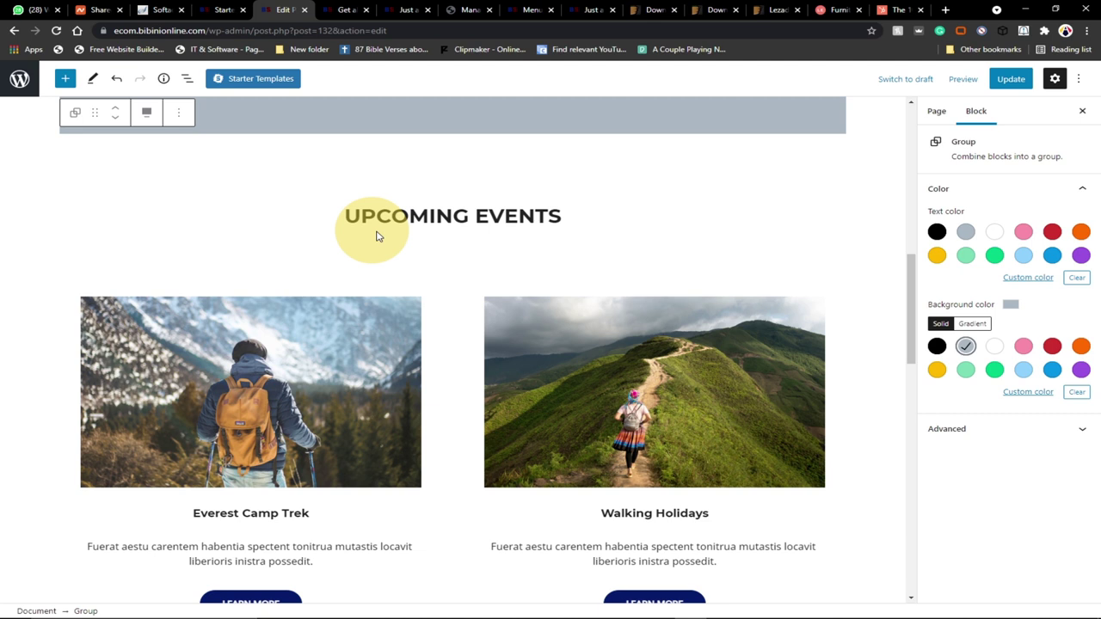
click(409, 216)
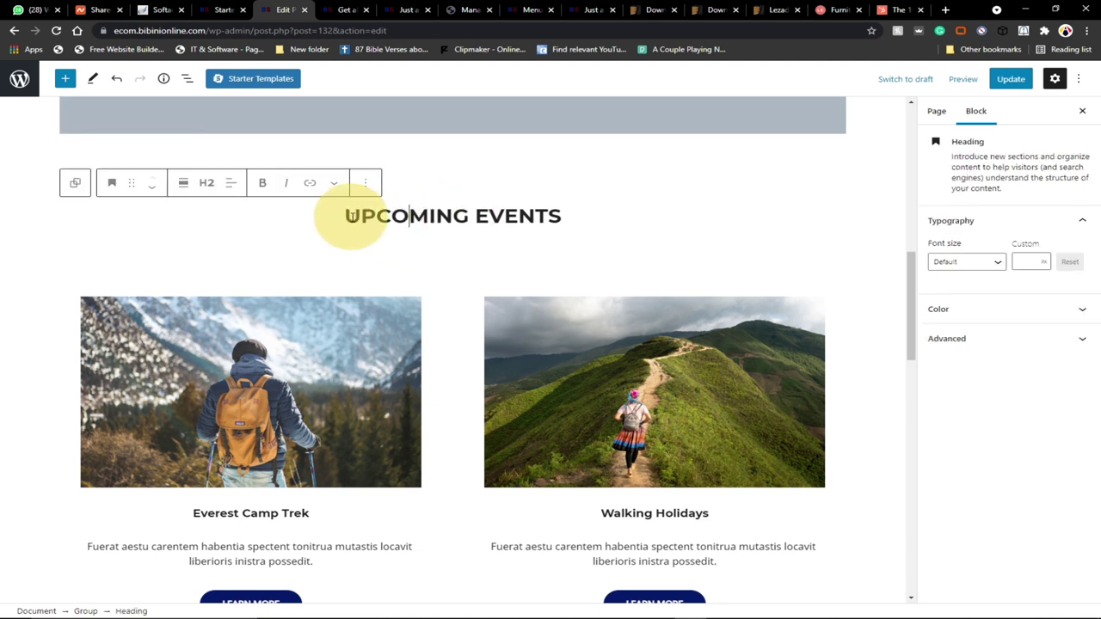
drag(347, 216, 466, 216)
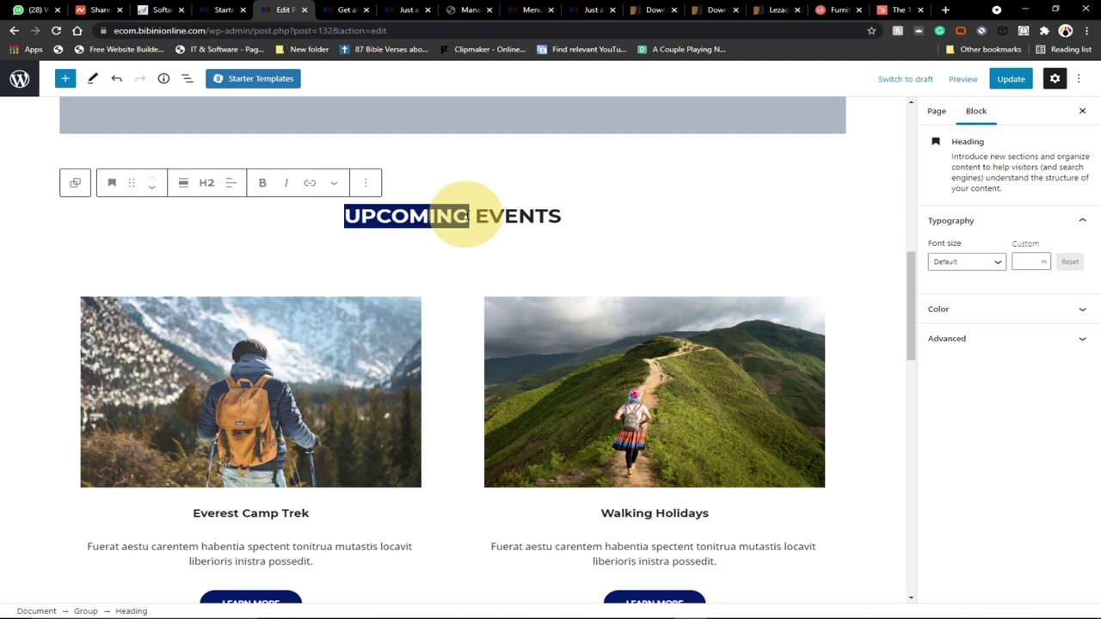
text(DON)
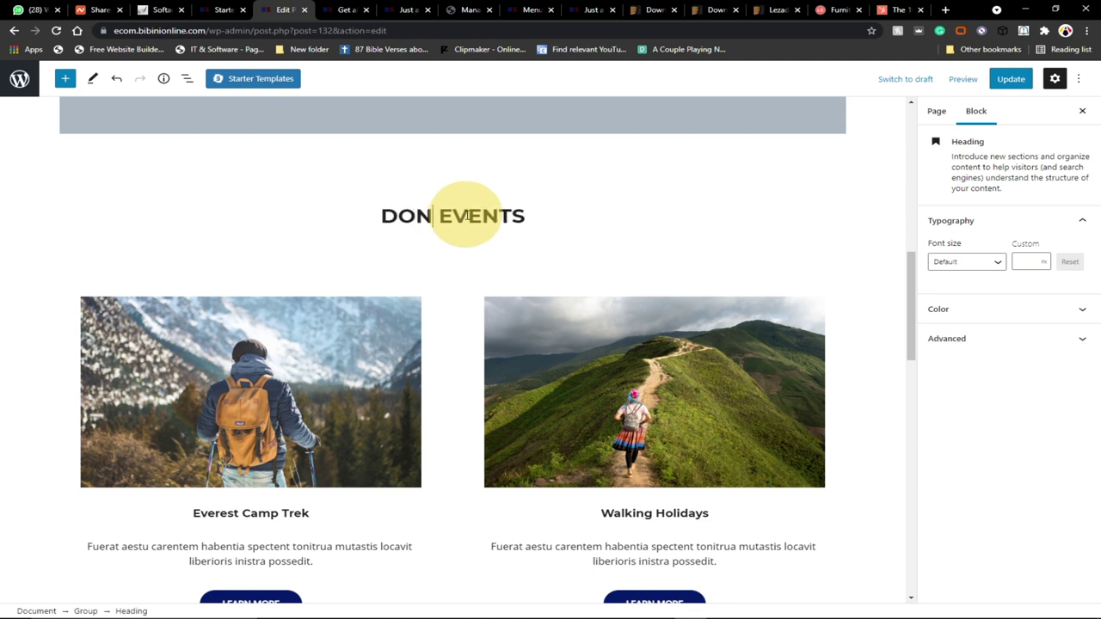
text('T MIS)
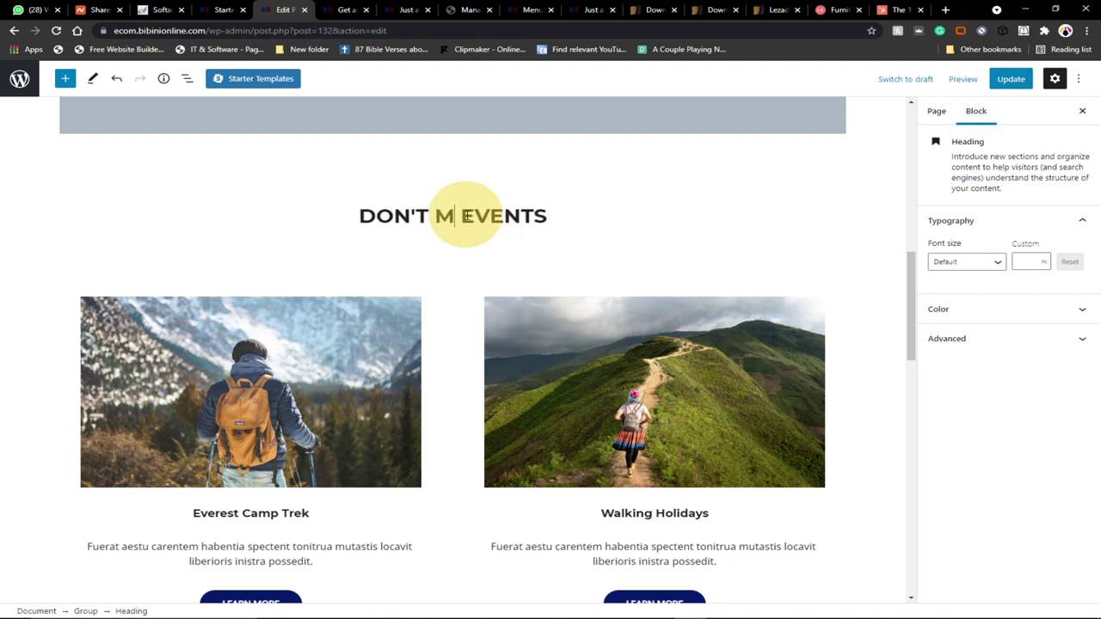
key(BackSpace)
key(BackSpace)
text(SS THI)
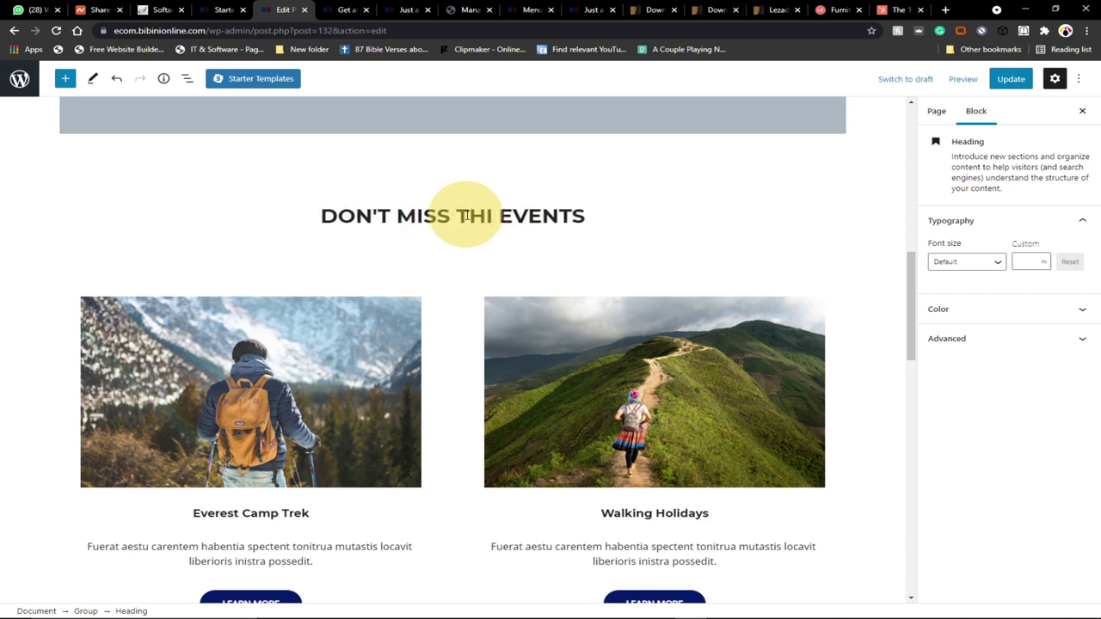
key(BackSpace)
text(SES)
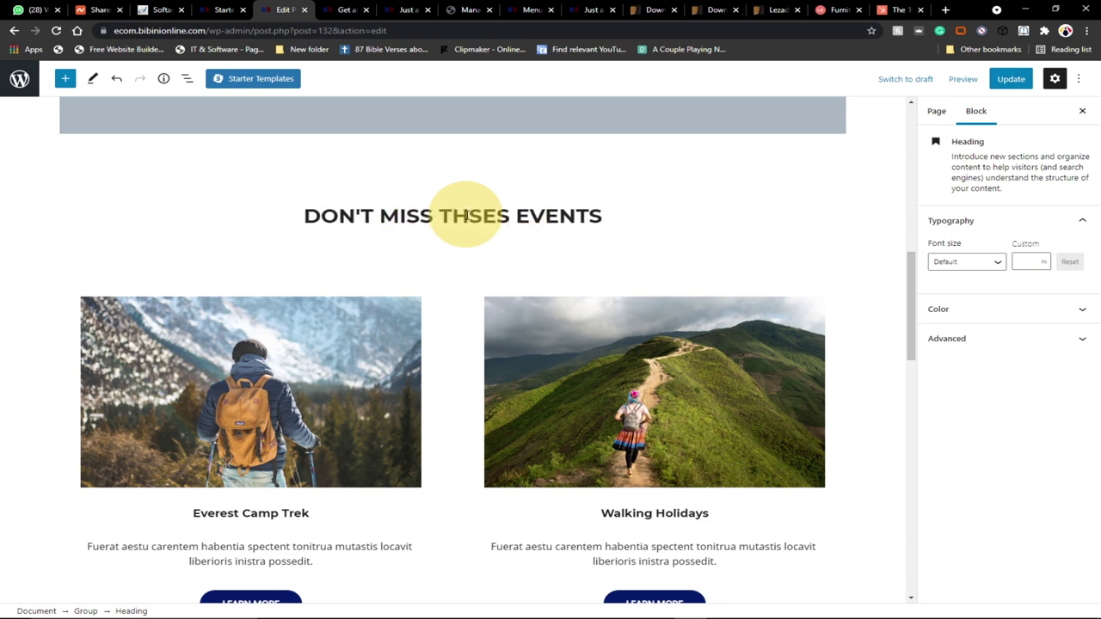
text(E)
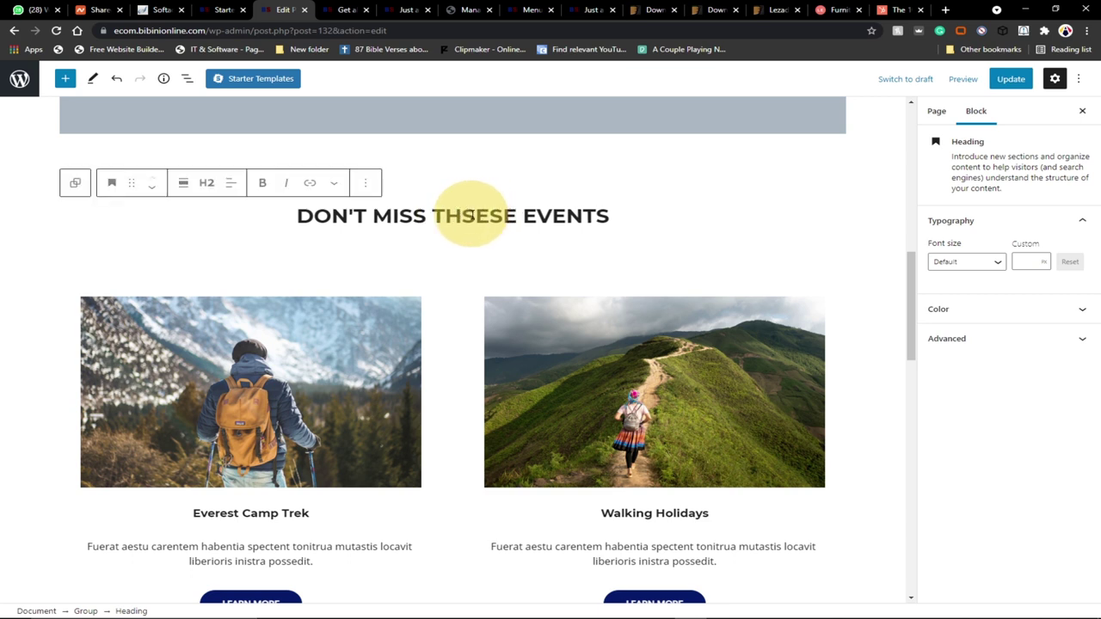
click(471, 215)
key(BackSpace)
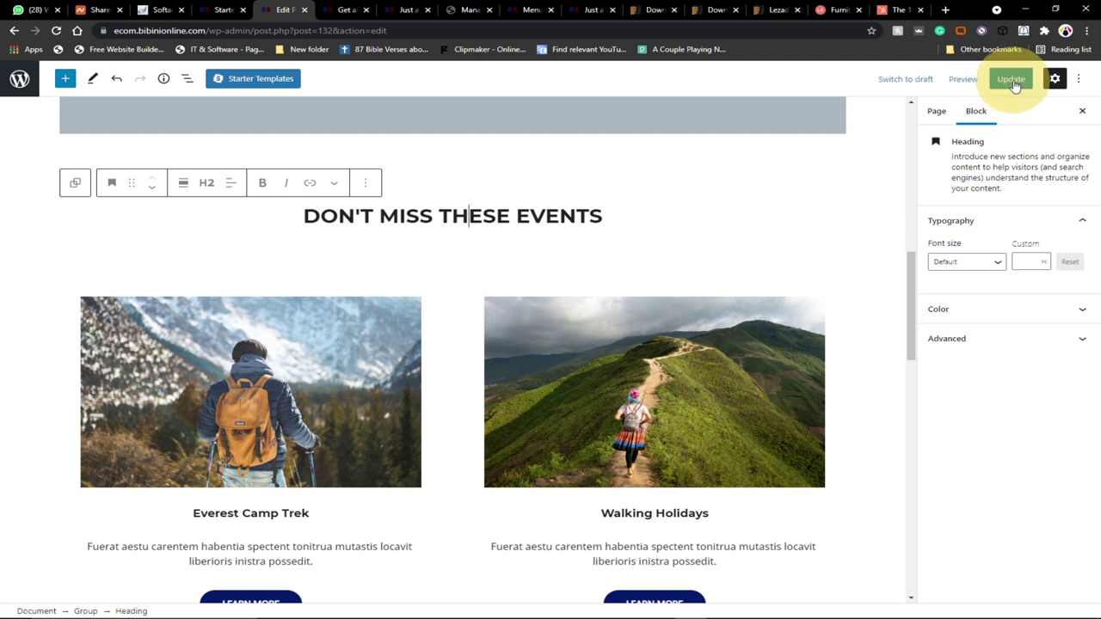
click(257, 404)
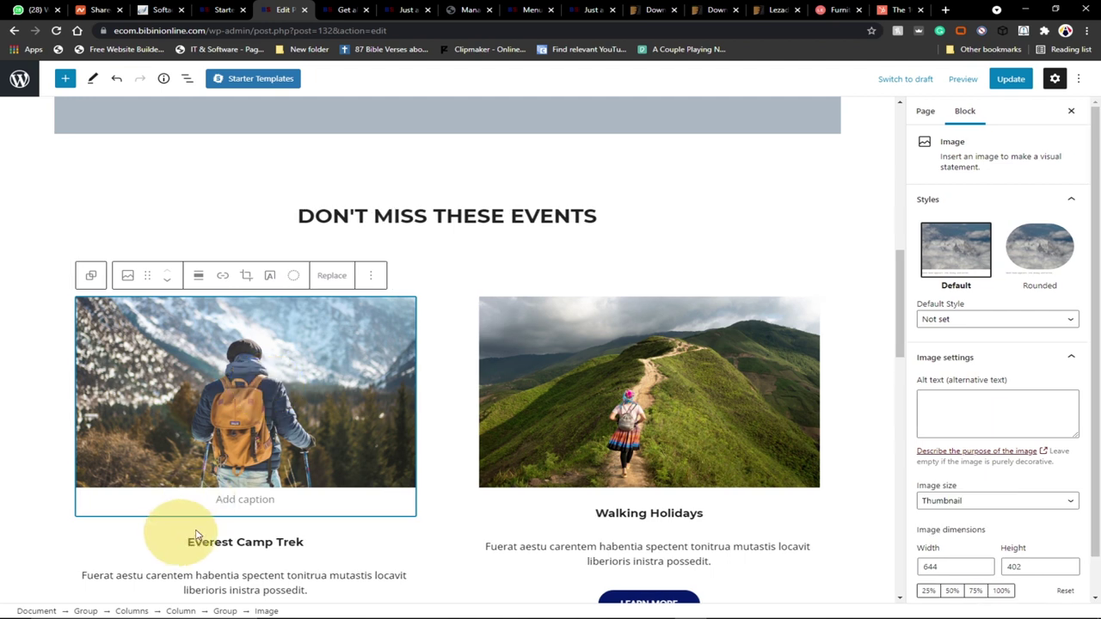
Upload LoveLikeJesus from the Pictures folder as the Everest Camp Trek image replacement.
click(332, 276)
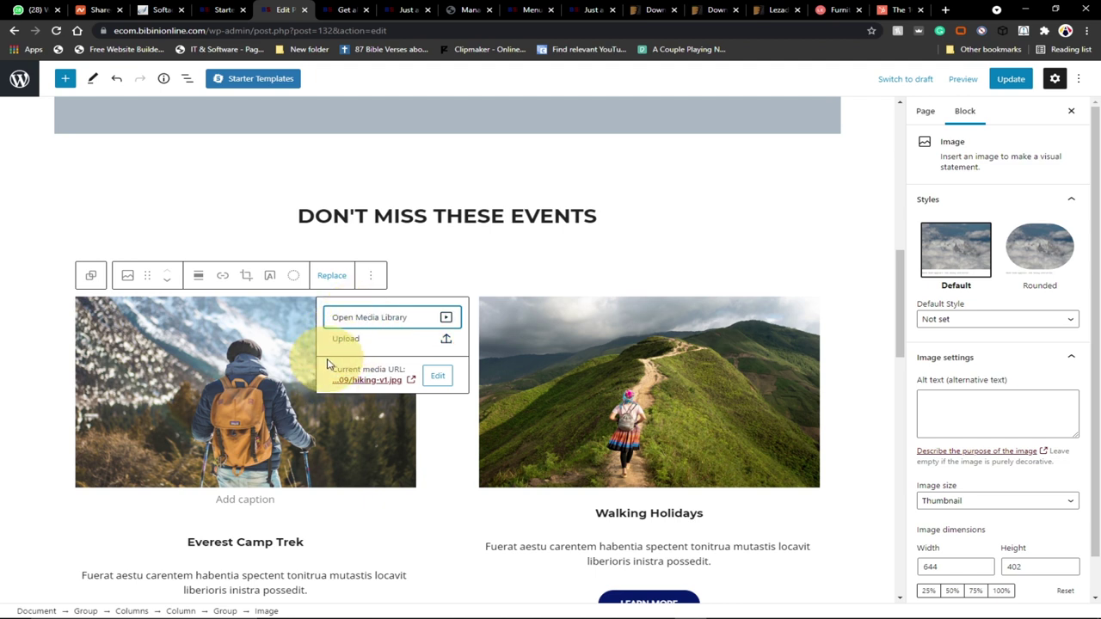
click(348, 343)
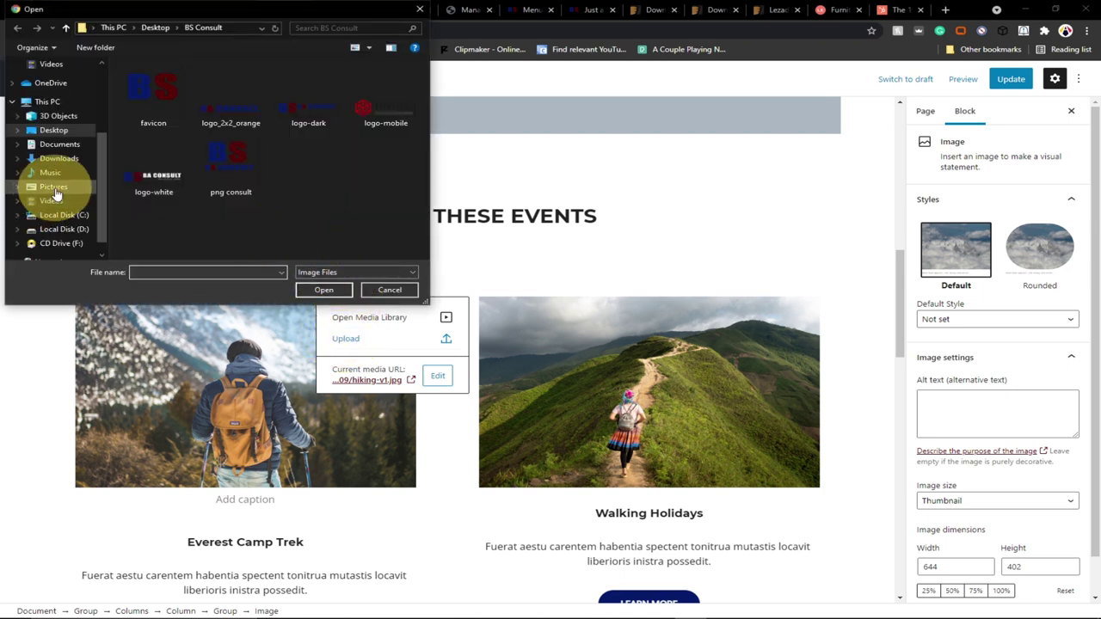
click(52, 186)
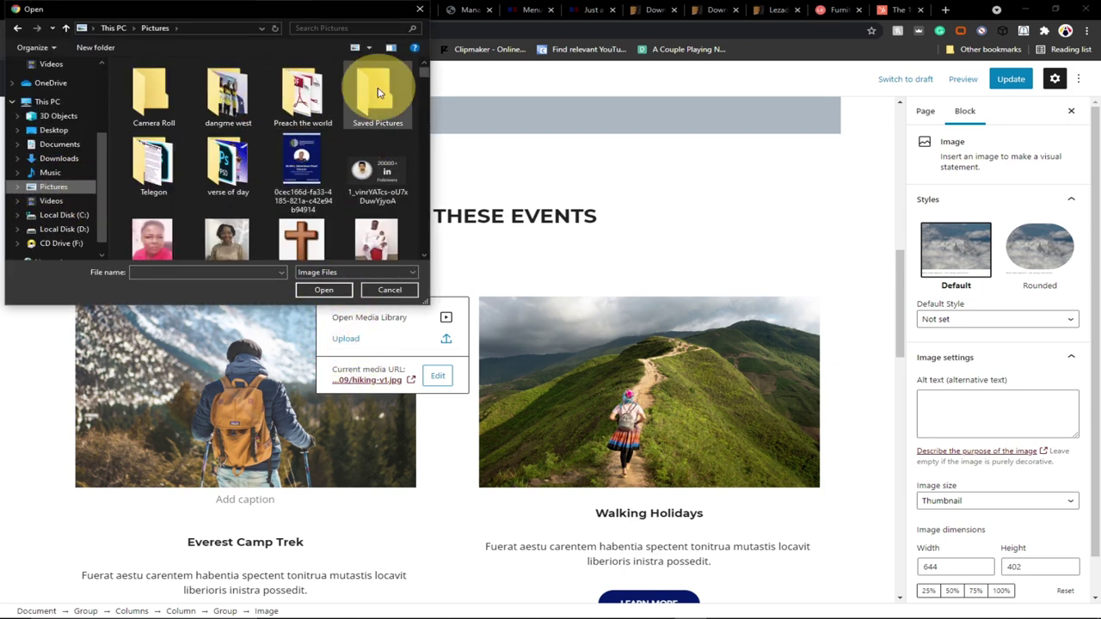
drag(423, 71, 423, 159)
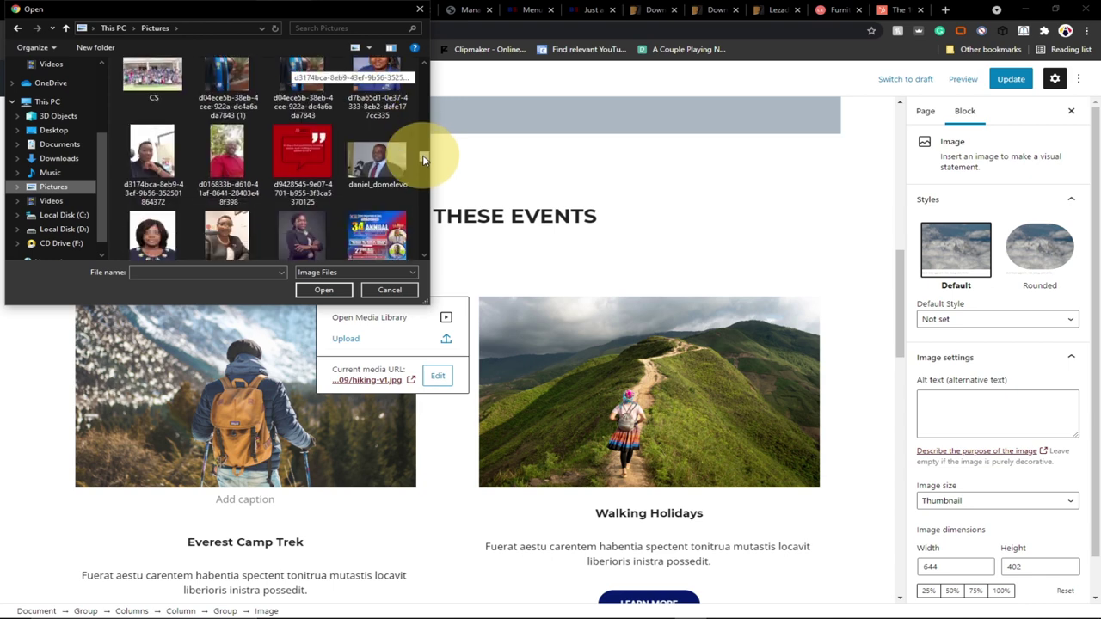
drag(423, 157, 423, 185)
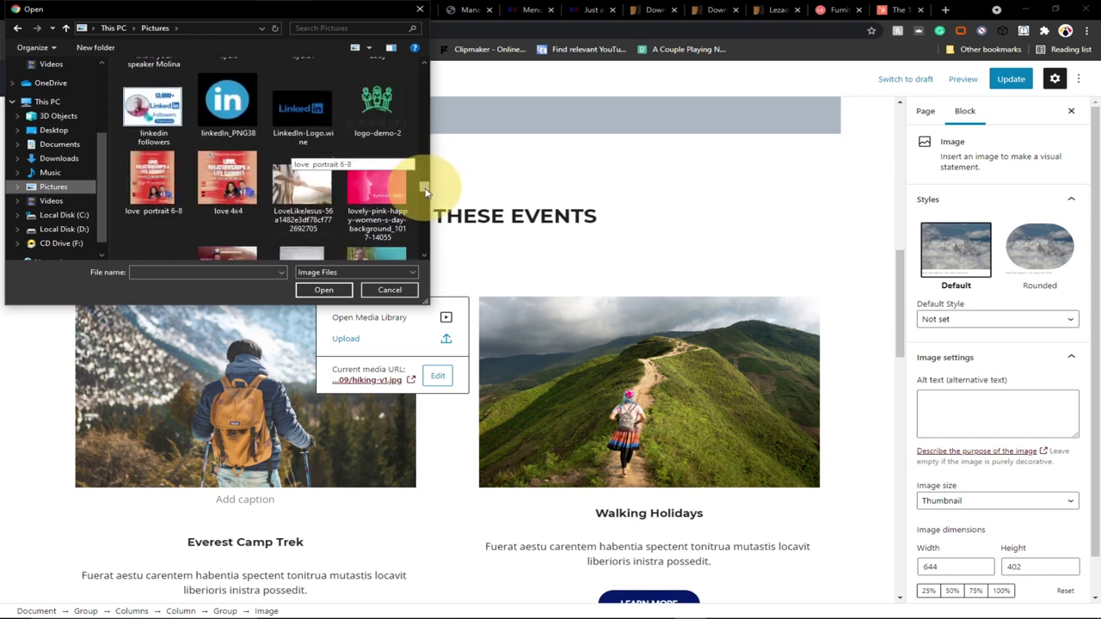
click(291, 202)
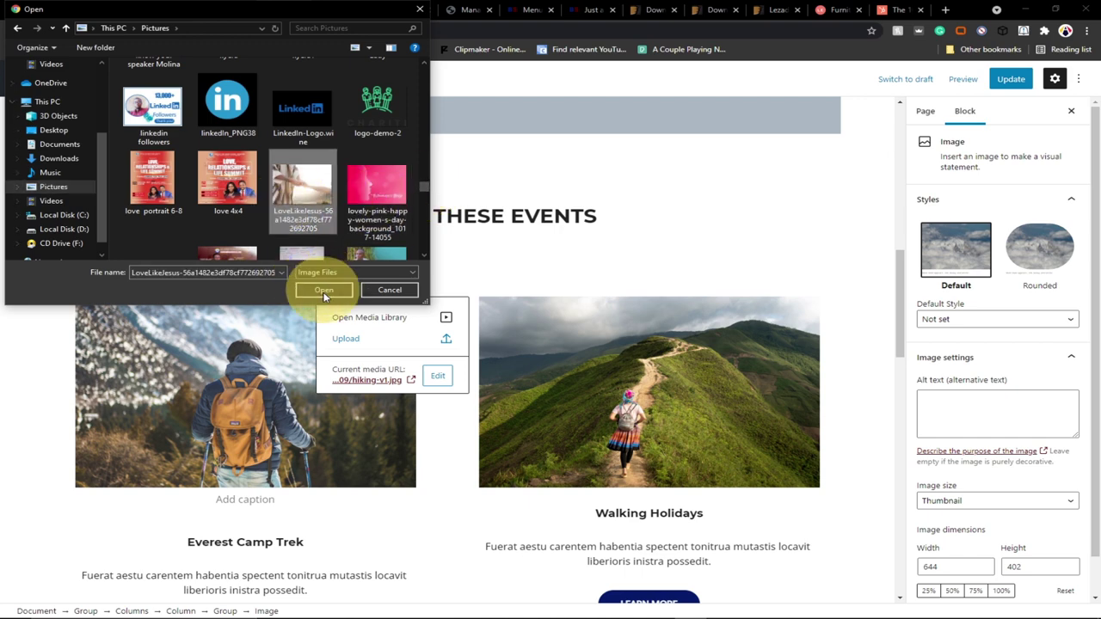
click(323, 291)
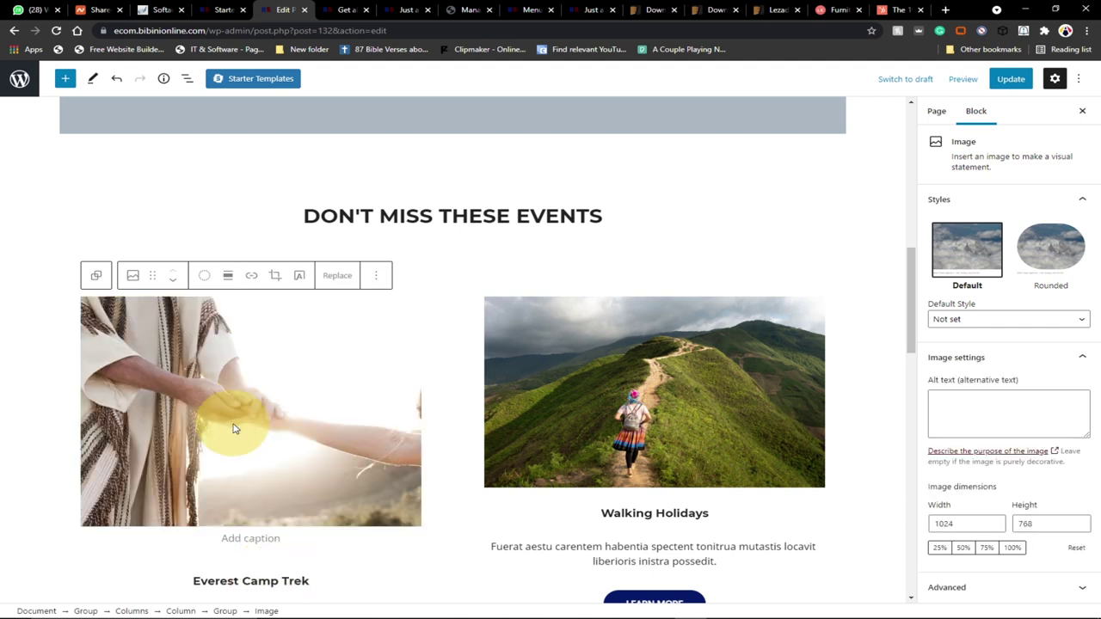
Caption the Everest Camp Trek hands photo 'join us' and apply the Rounded style.
click(246, 542)
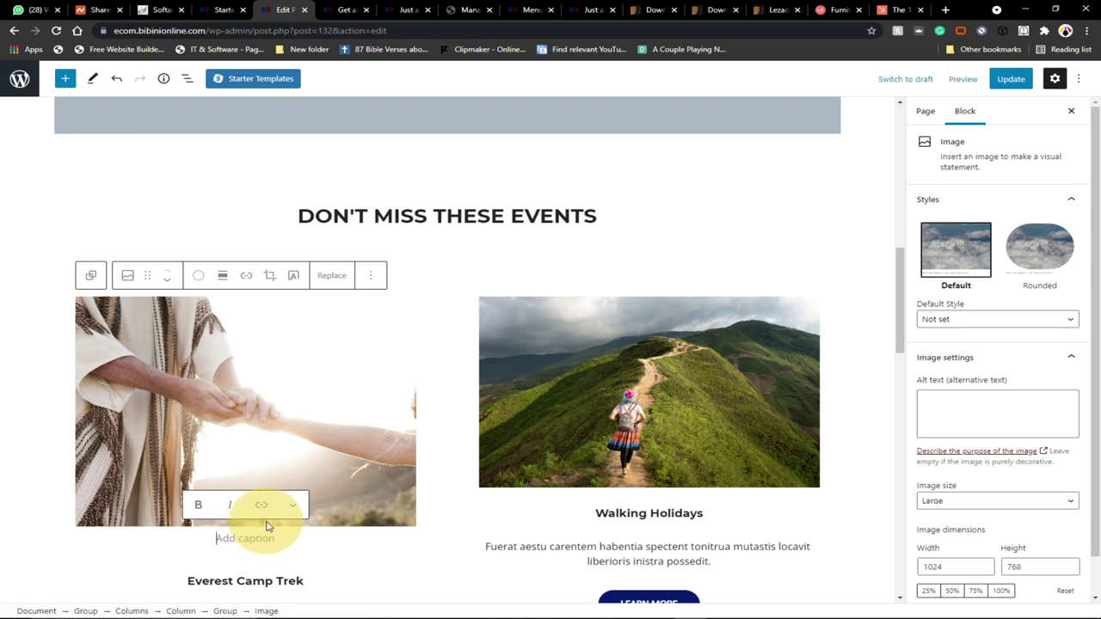
text(join)
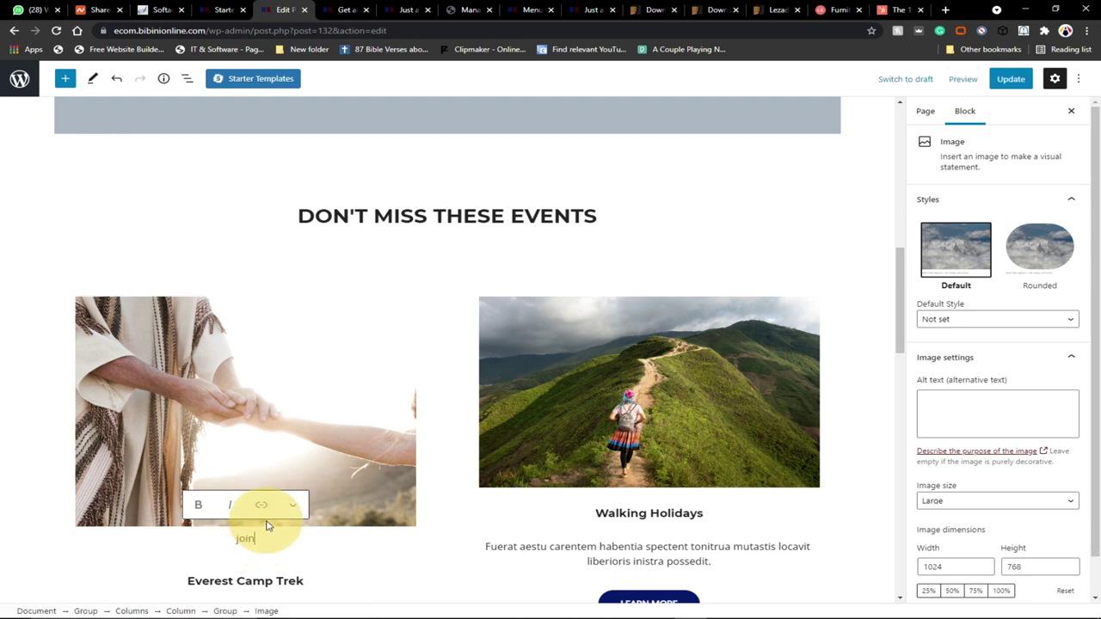
text( us)
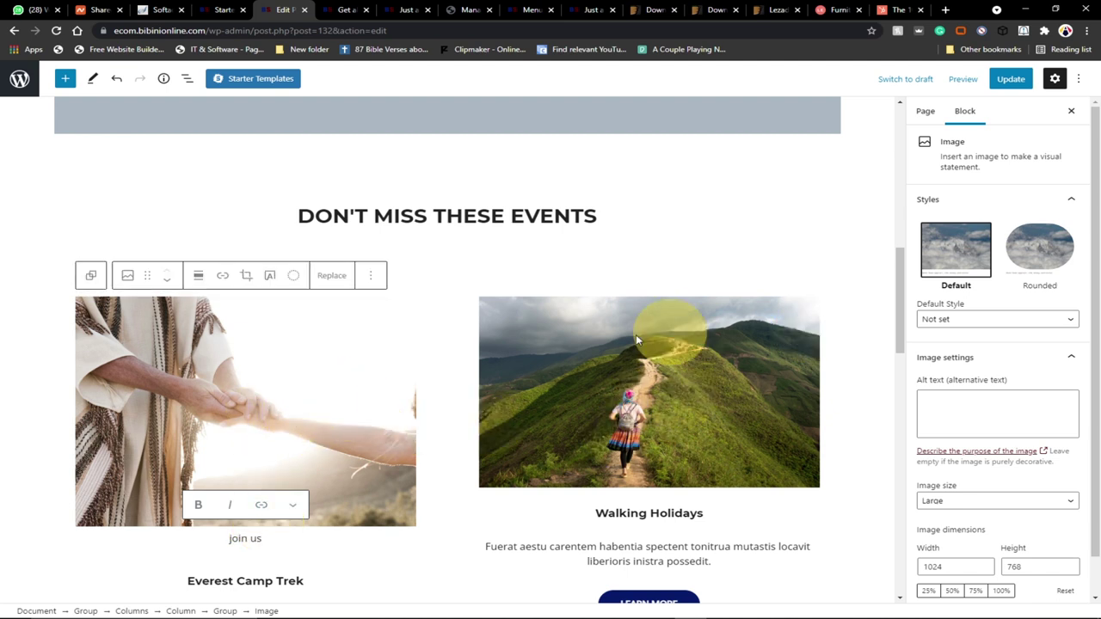
click(226, 392)
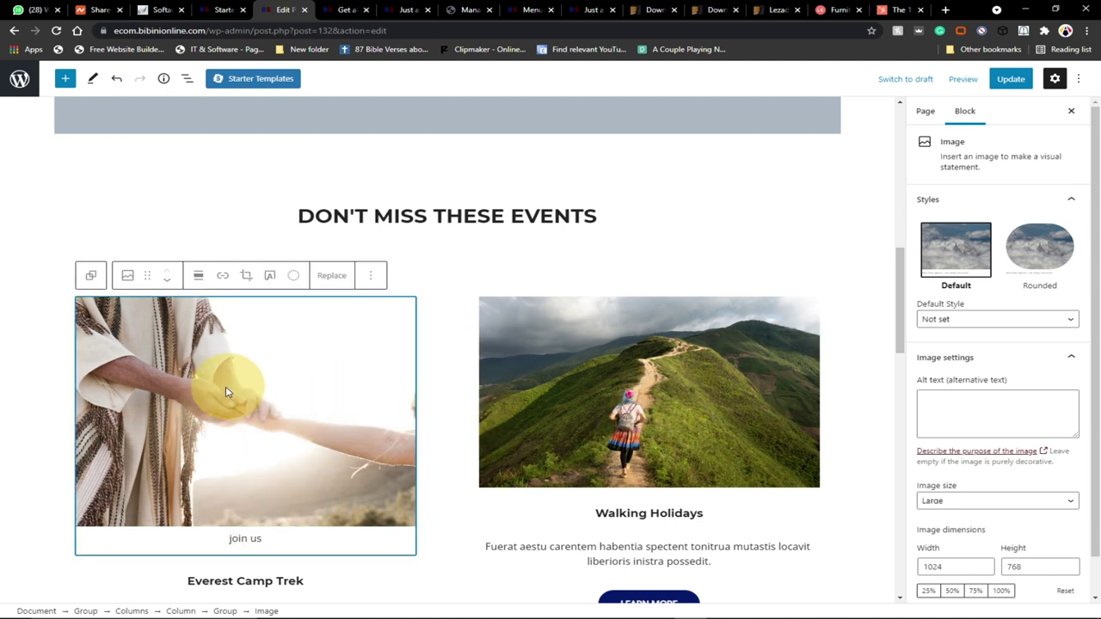
click(1041, 263)
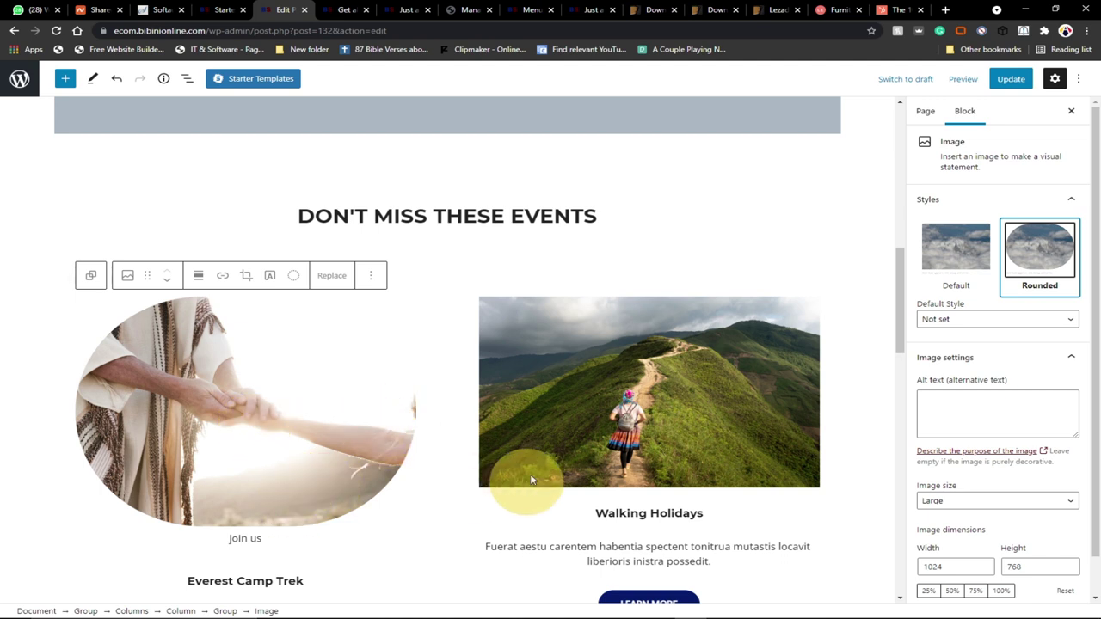
click(602, 408)
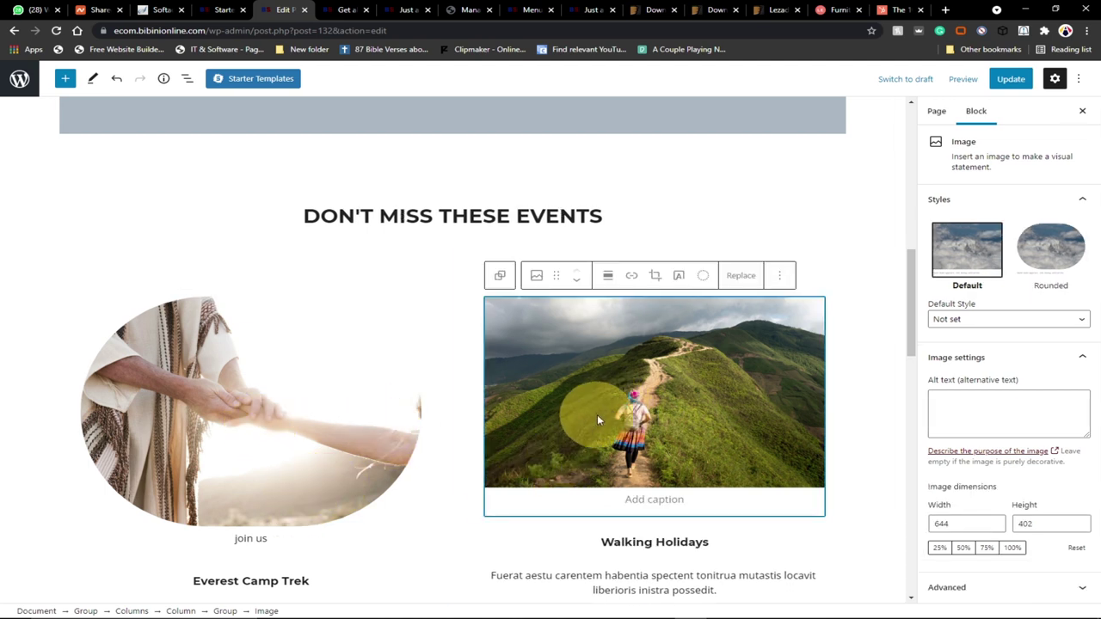
Replace the Walking Holidays image by uploading the 9602-worship-verses sunset picture.
click(745, 276)
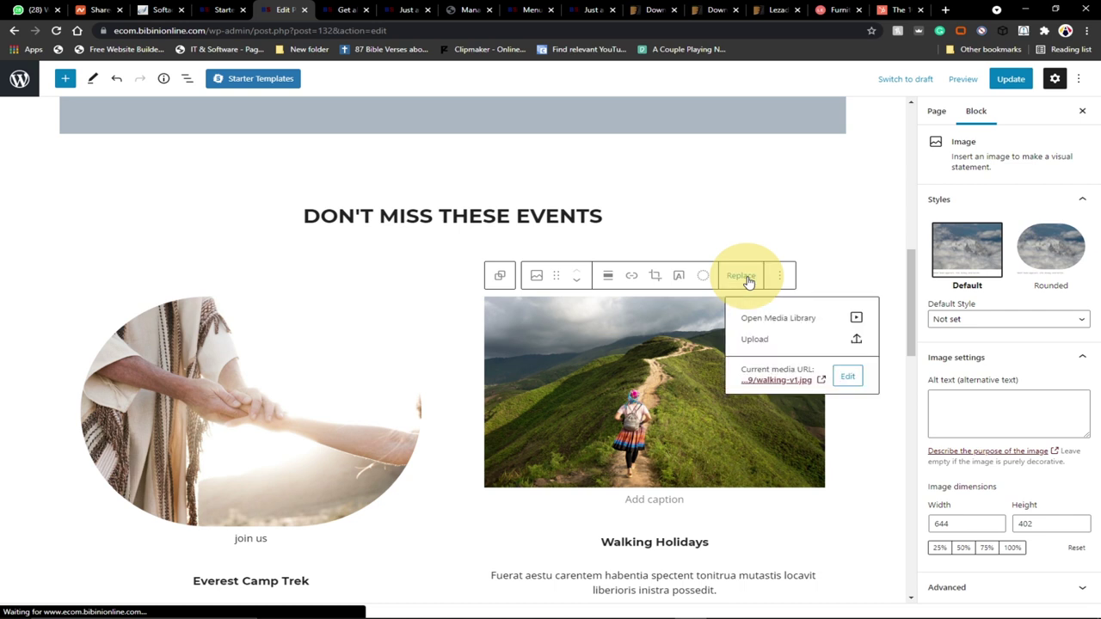
click(783, 337)
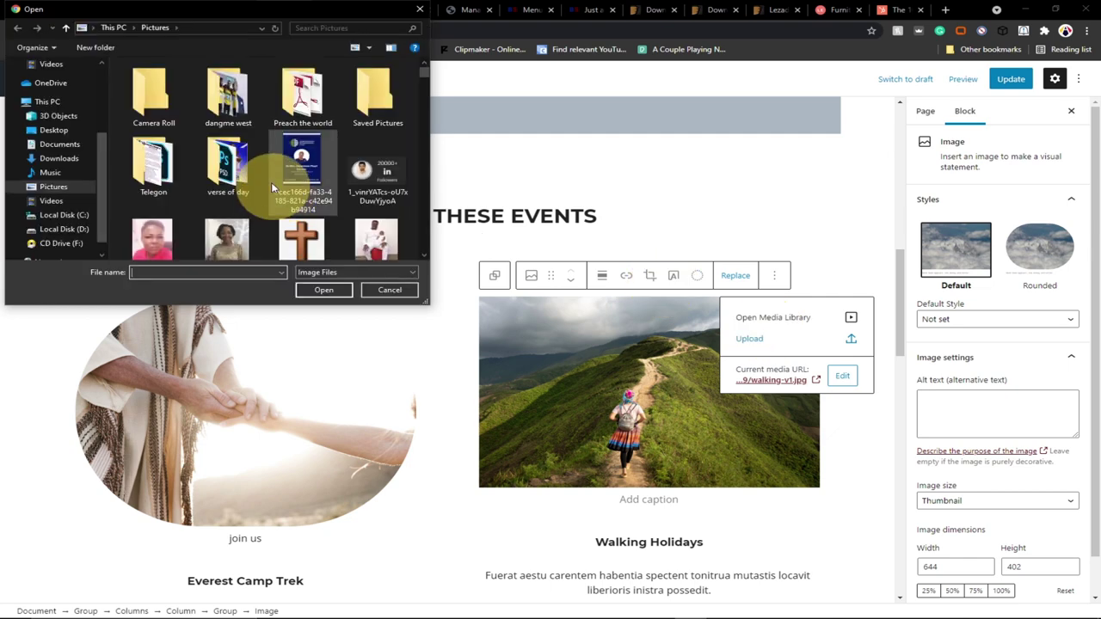
scroll(277, 194, down, 6)
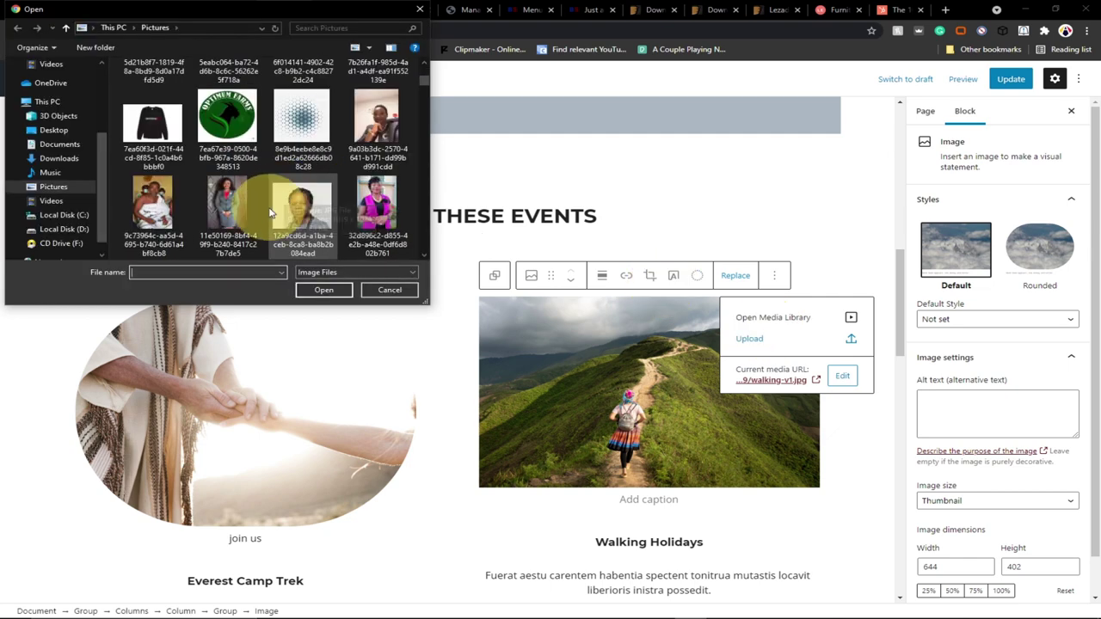
scroll(283, 203, down, 8)
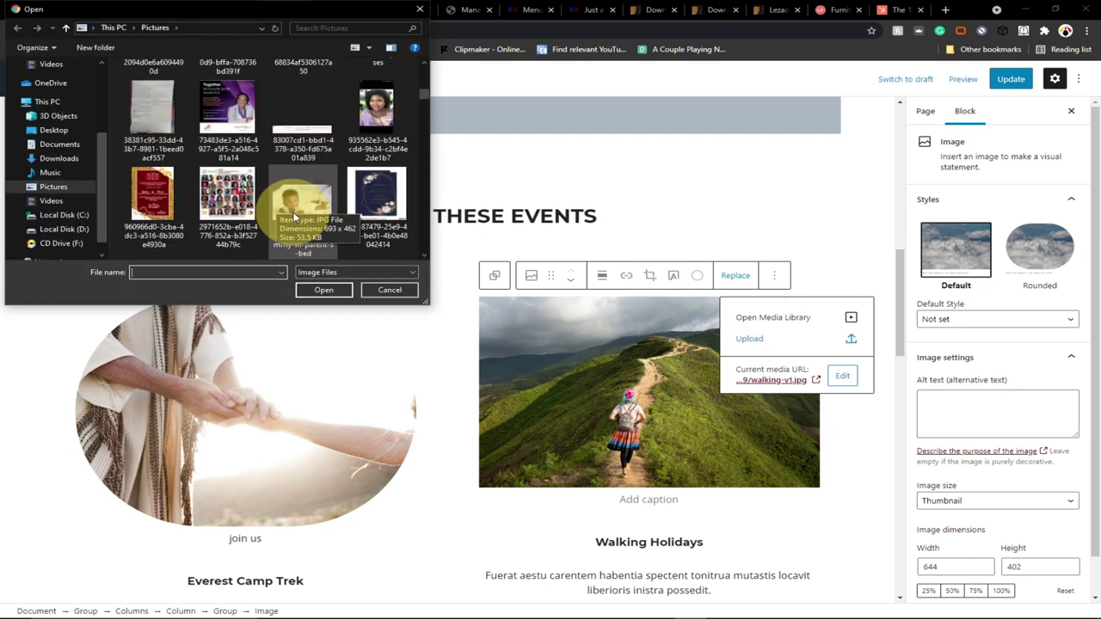
scroll(300, 196, up, 2)
click(378, 98)
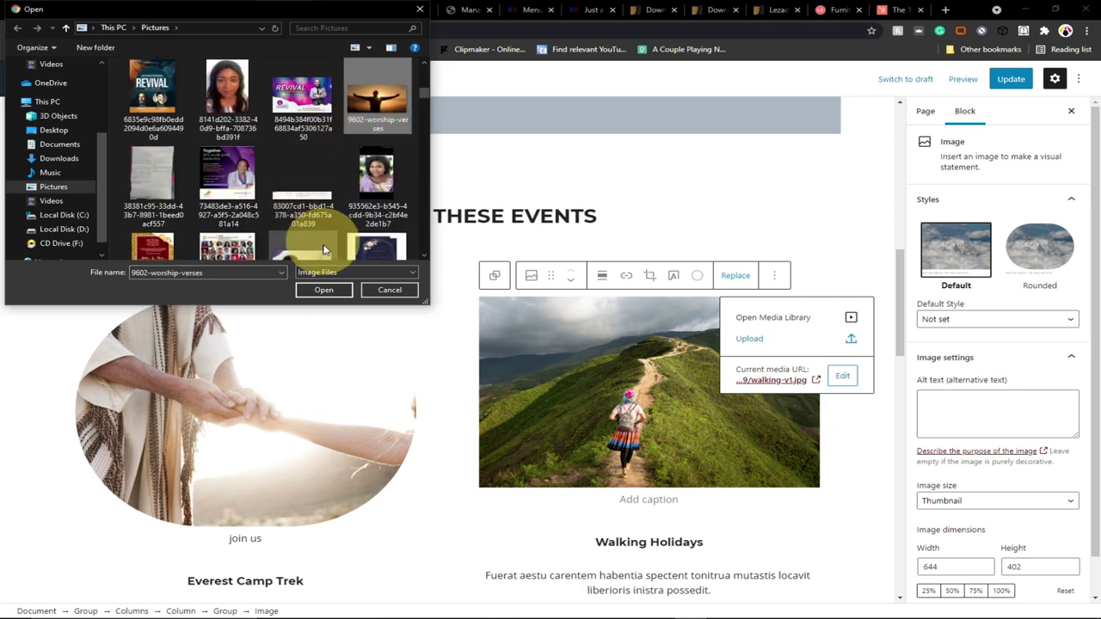
click(325, 291)
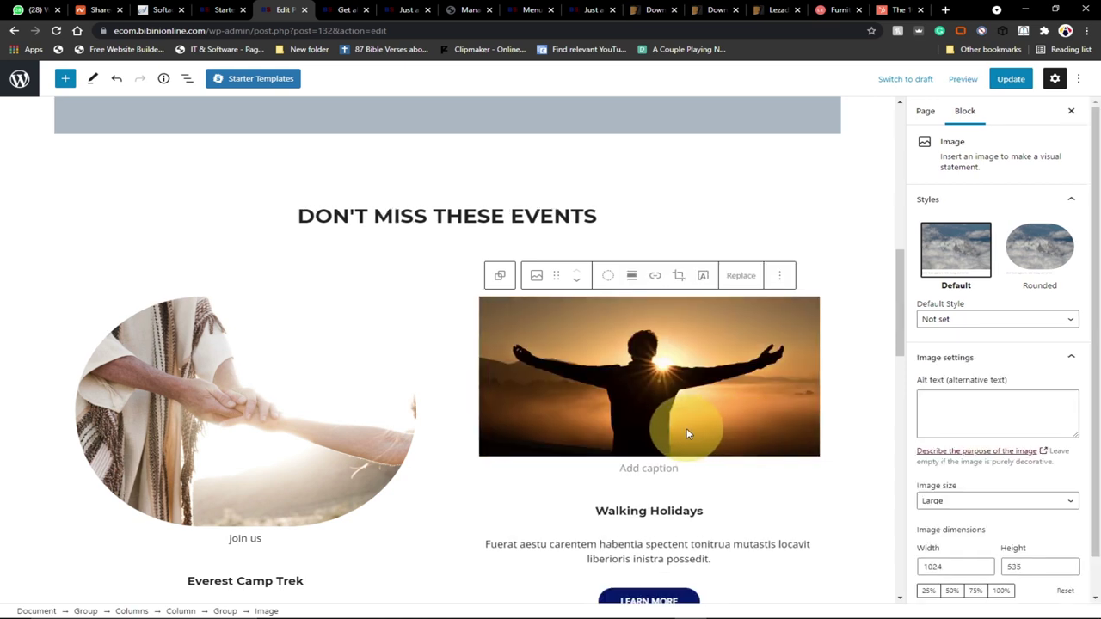
Replace the Walking Holidays image again by uploading the 'unnamed (1)' group photo.
click(654, 469)
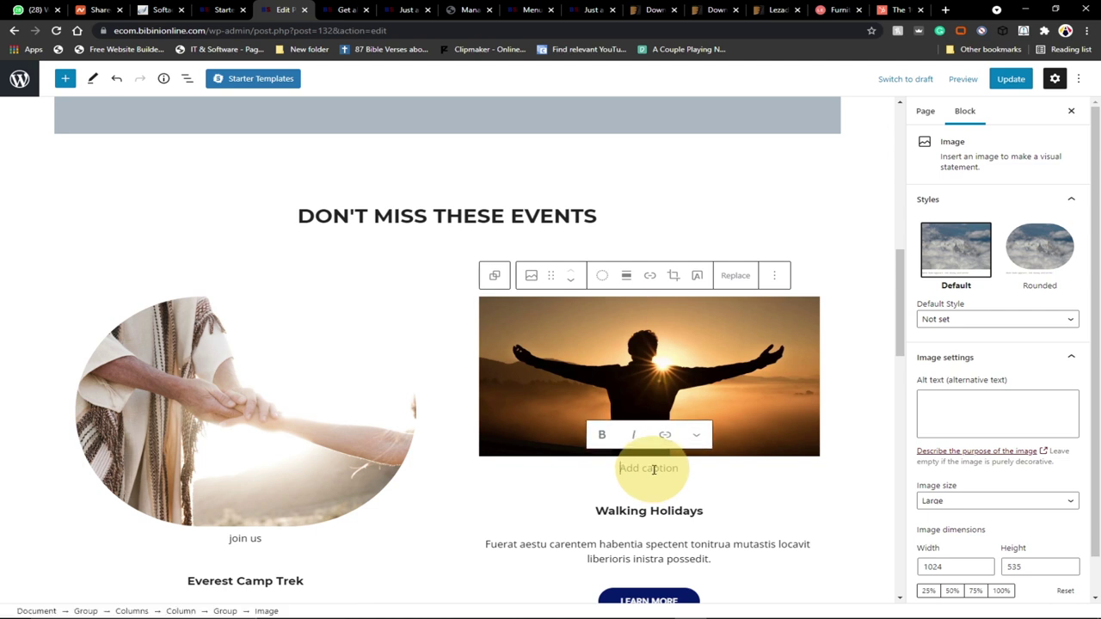
click(652, 378)
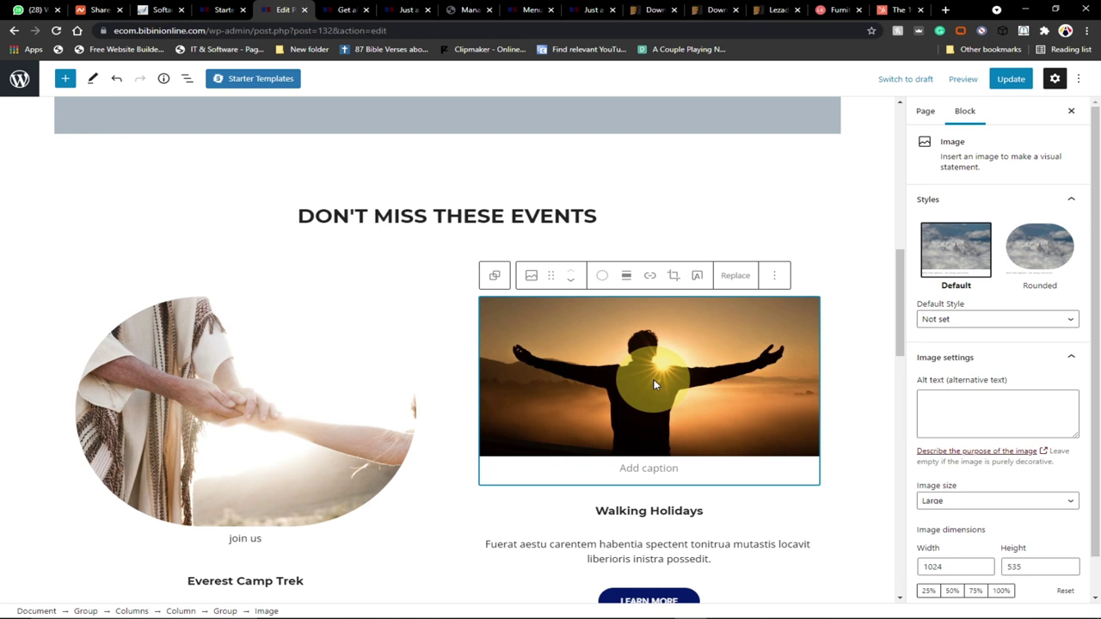
click(737, 279)
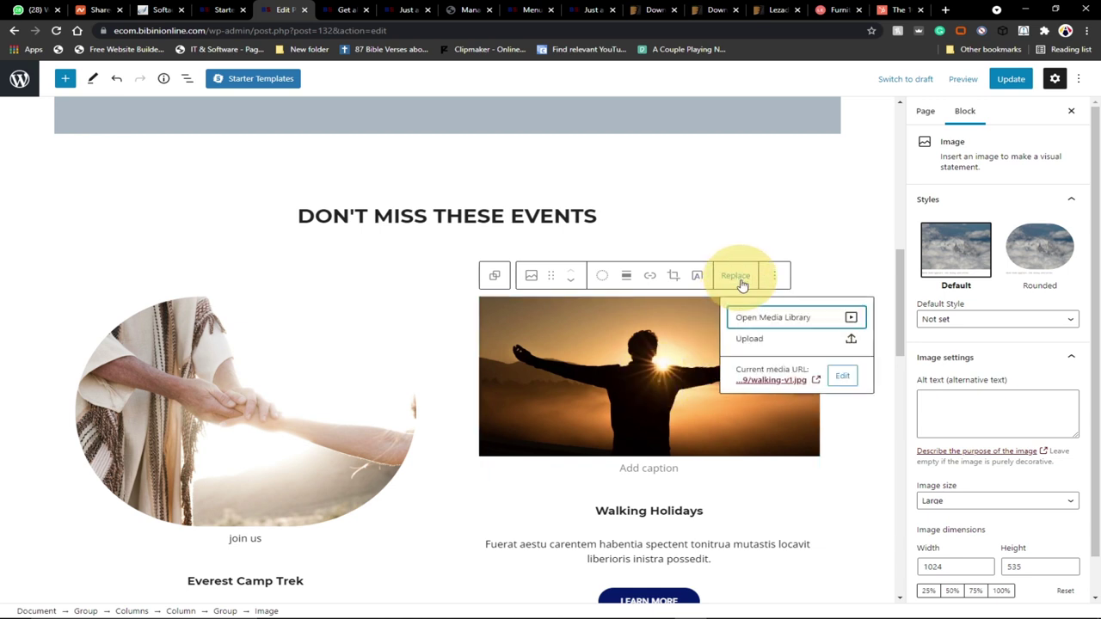
click(761, 342)
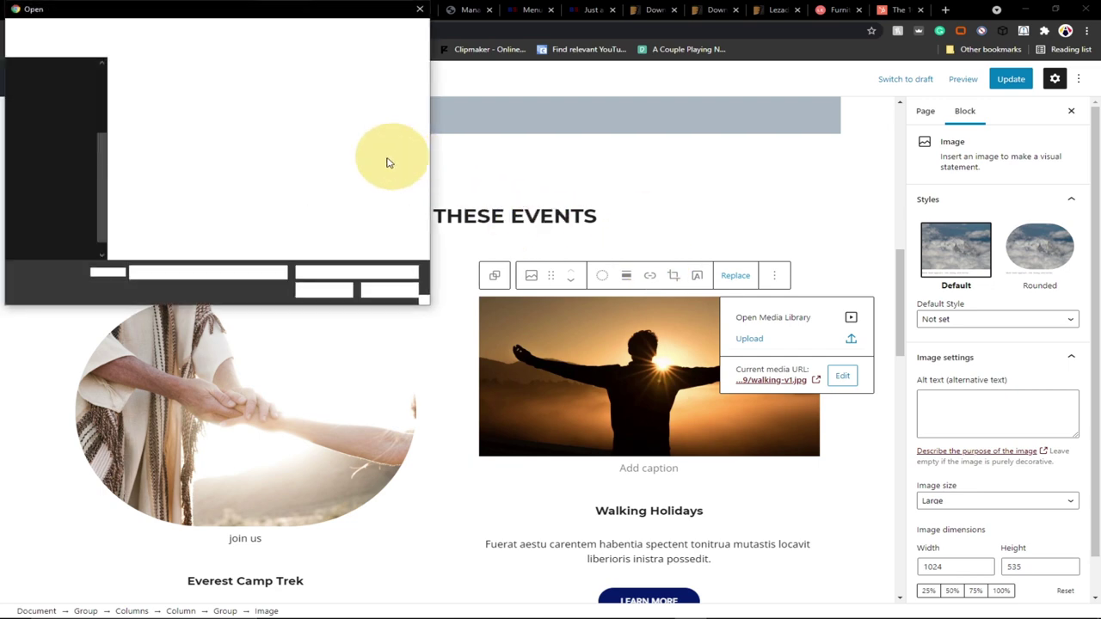
drag(423, 71, 412, 234)
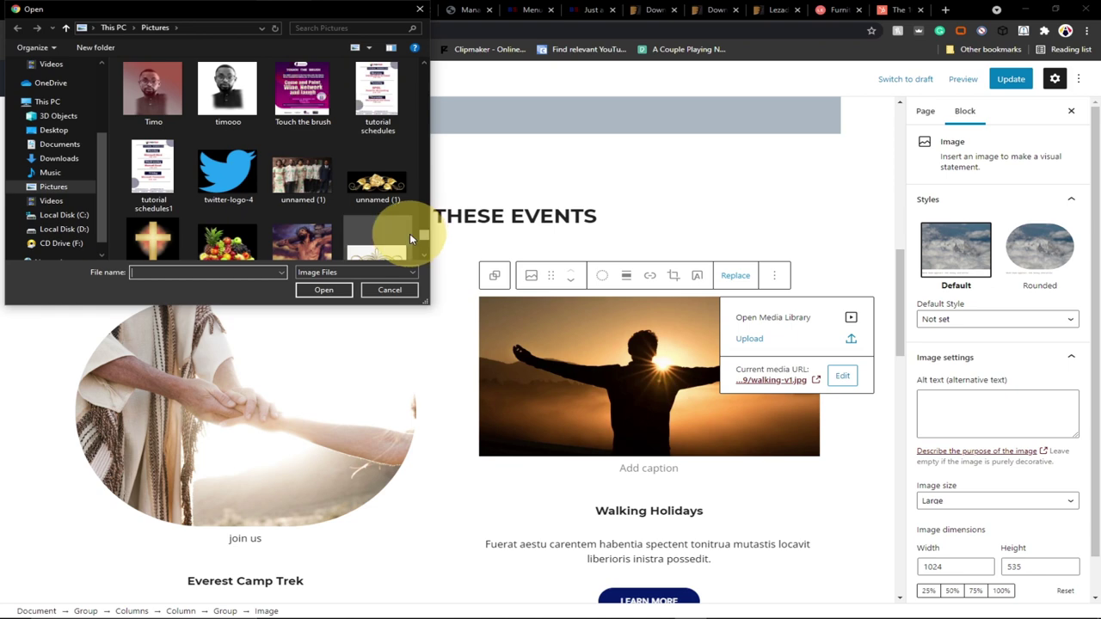
click(296, 182)
double_click(296, 182)
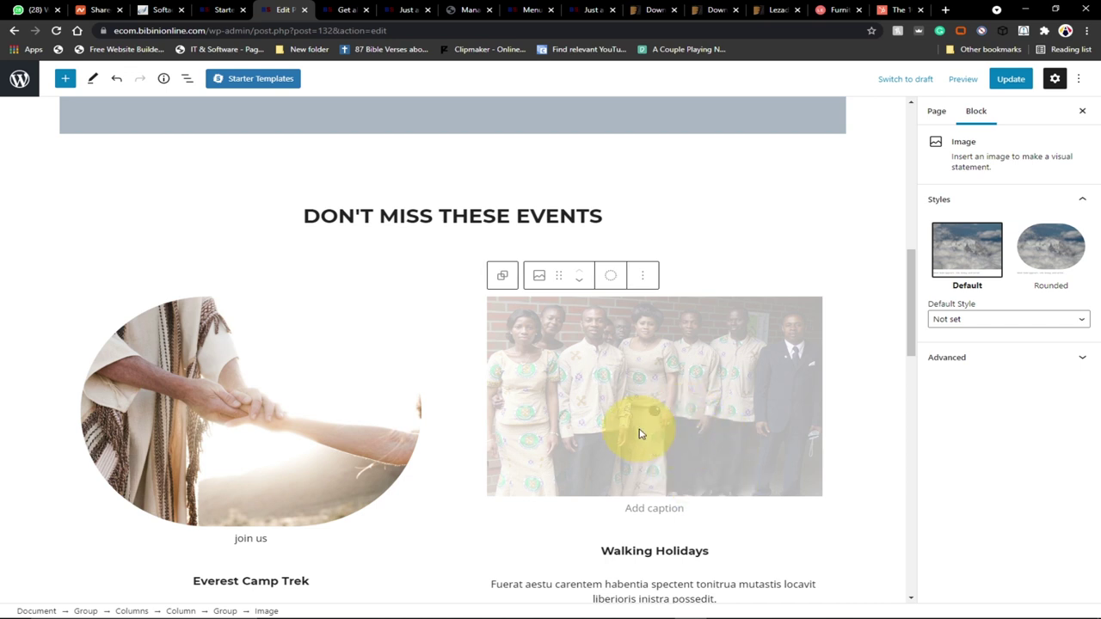
Add the caption 'YAF members' under the Walking Holidays group photo and apply the Rounded style.
click(662, 511)
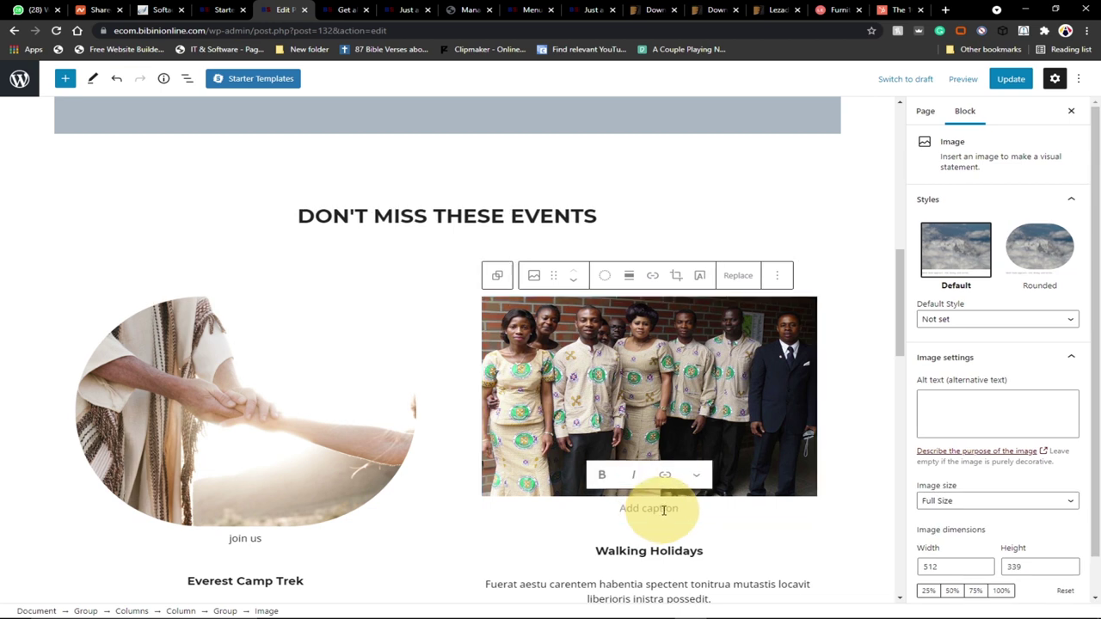
text(ya)
scroll(663, 510, down, 1)
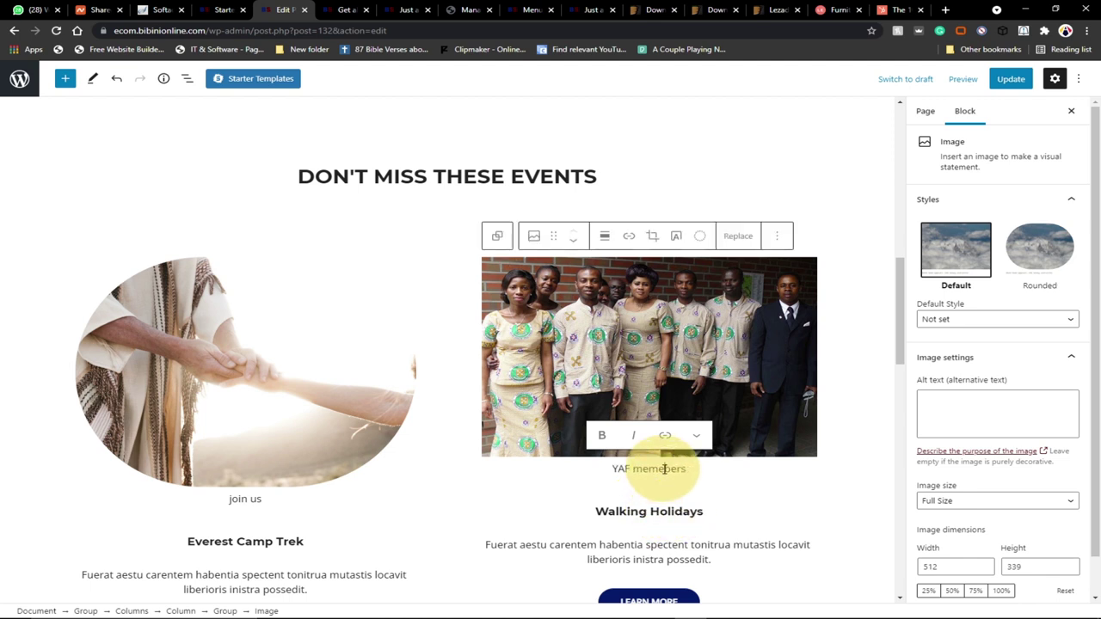
click(1029, 260)
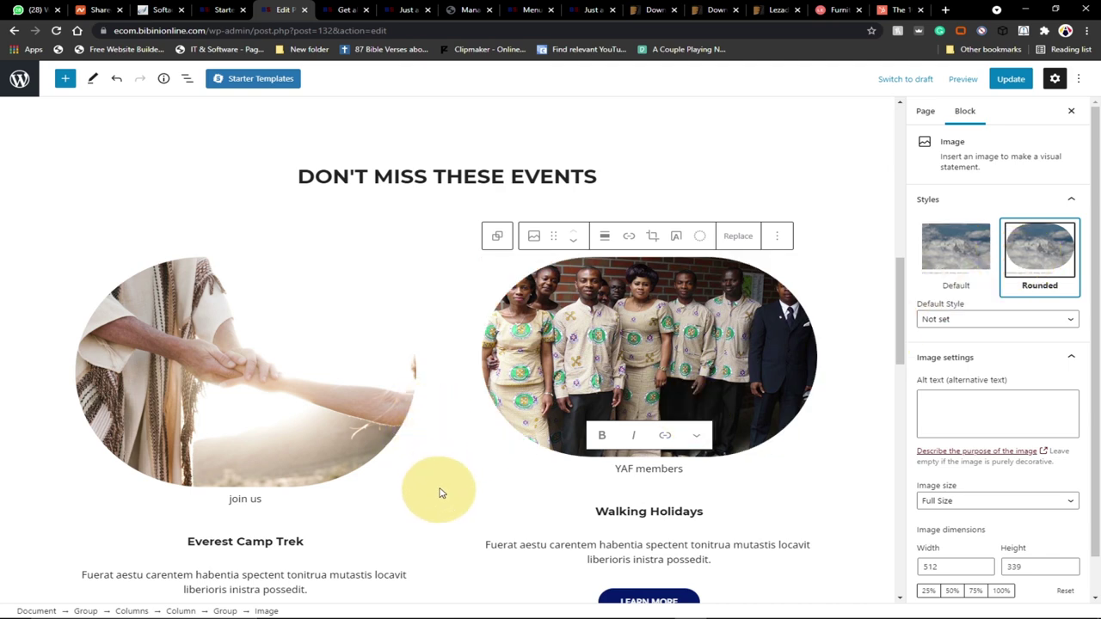
scroll(516, 468, down, 2)
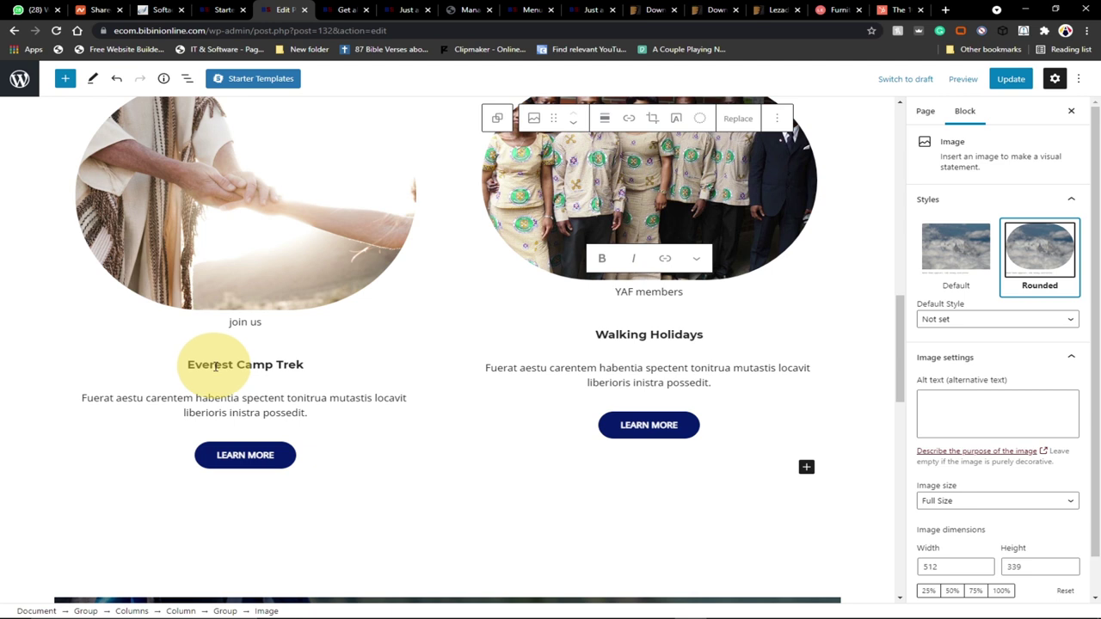
Check the Everest Camp Trek and Walking Holidays event blocks, save the page, and view the live homepage.
click(315, 364)
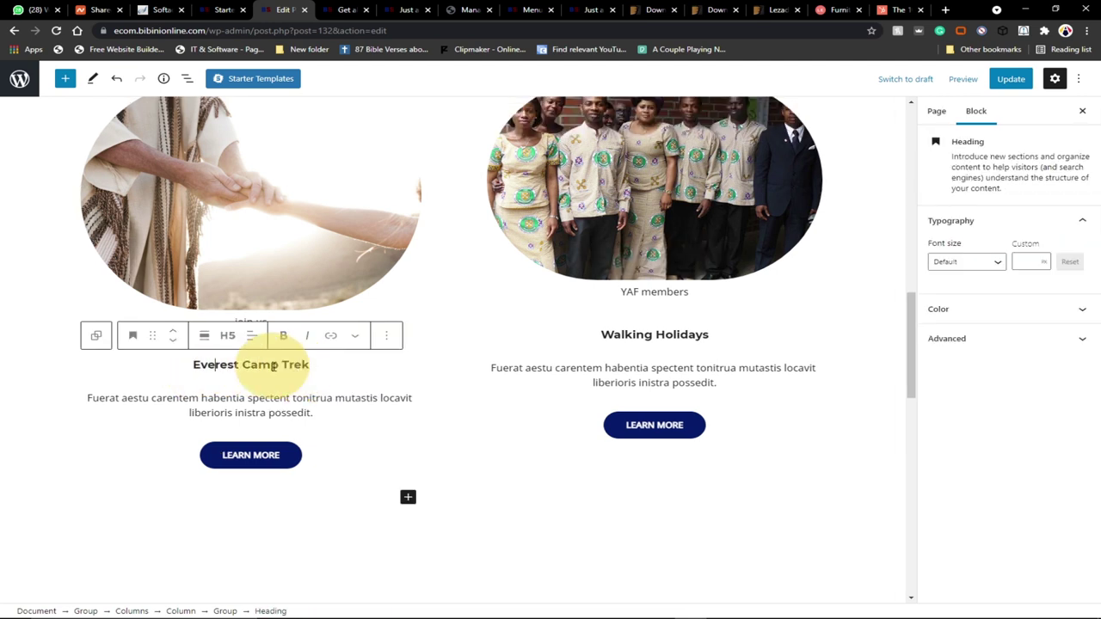
click(204, 399)
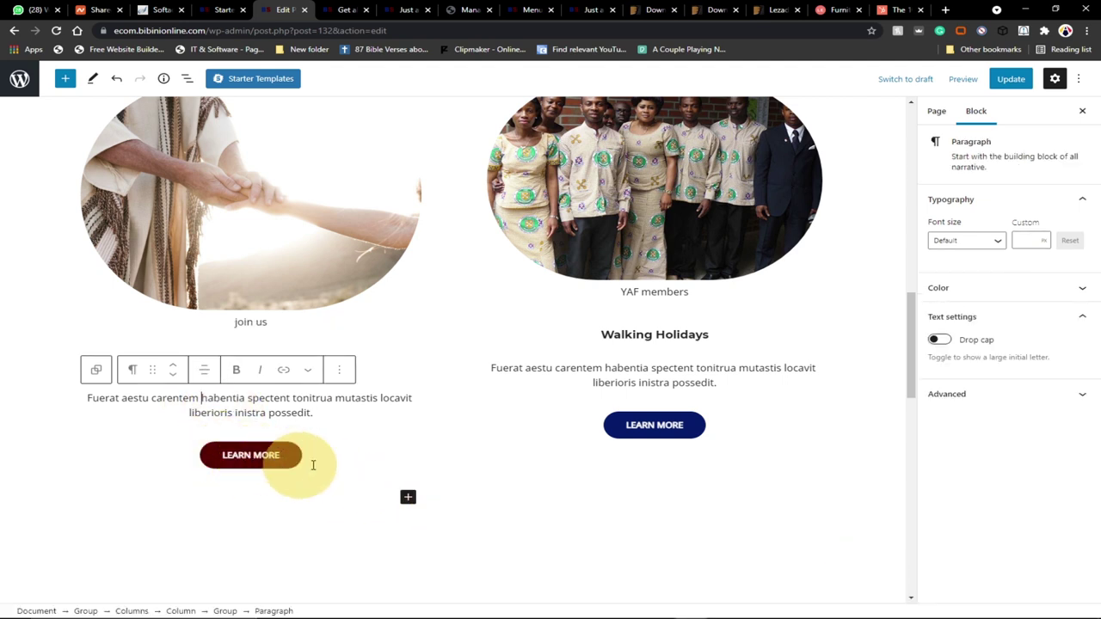
click(299, 413)
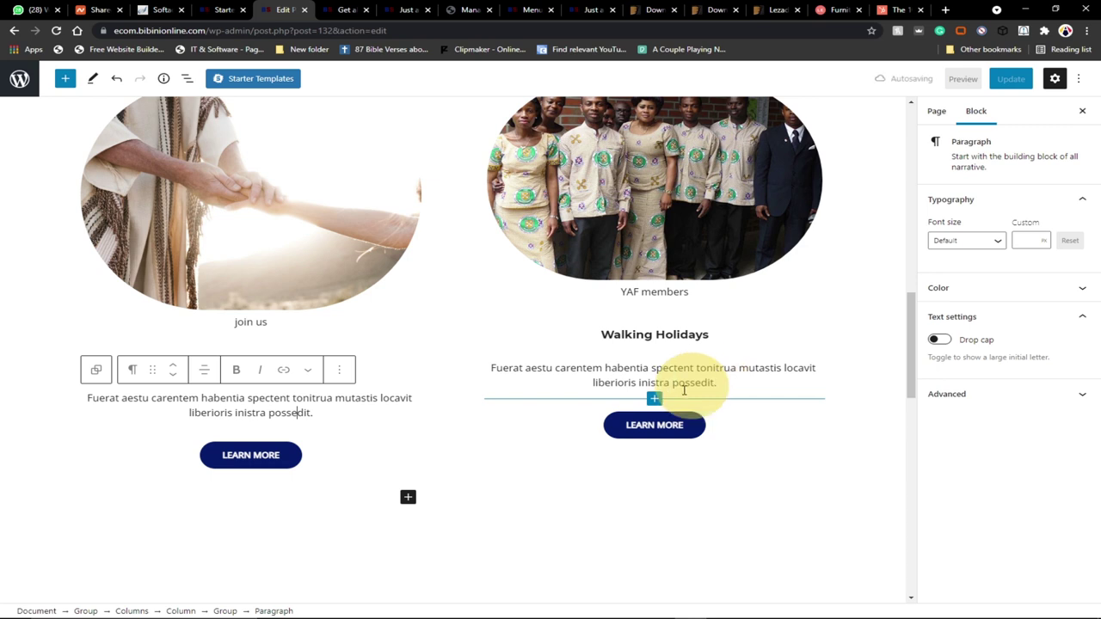
click(629, 382)
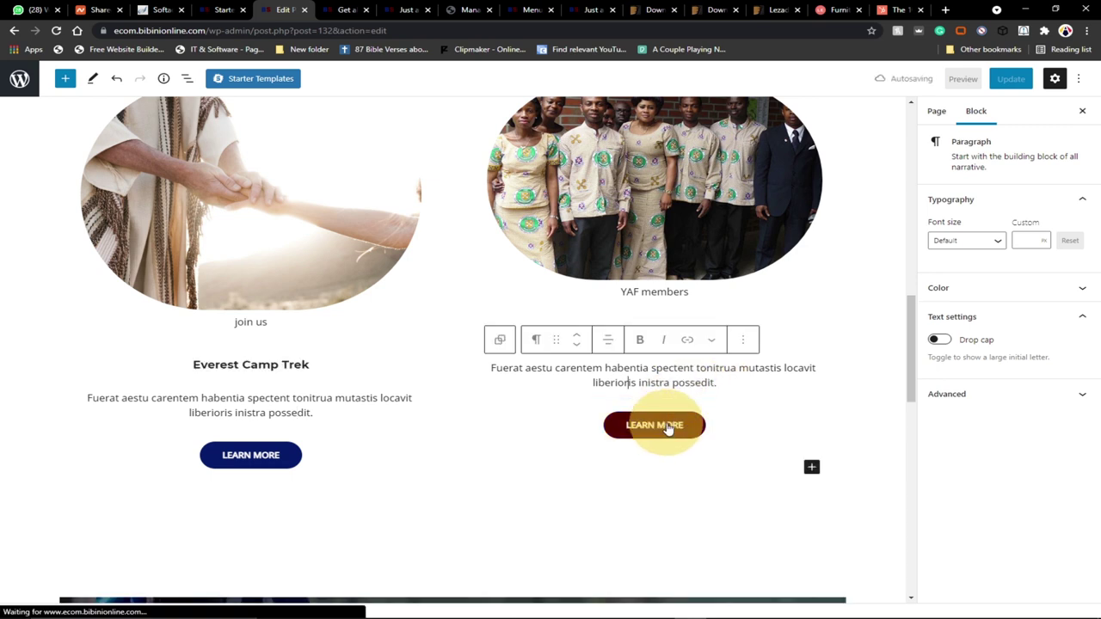
click(668, 428)
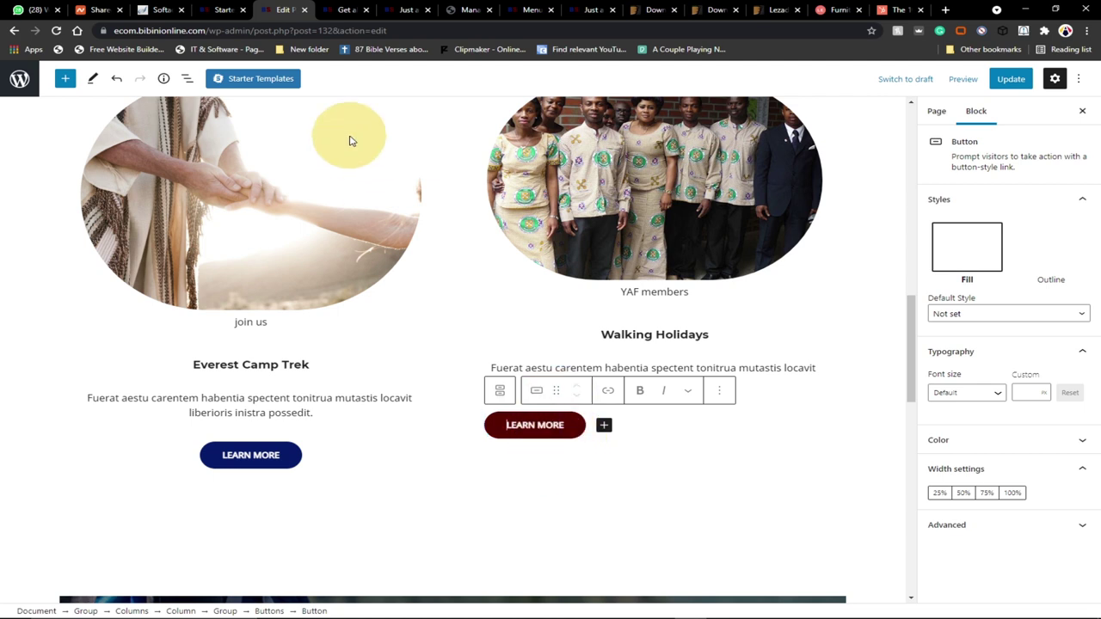
click(1011, 78)
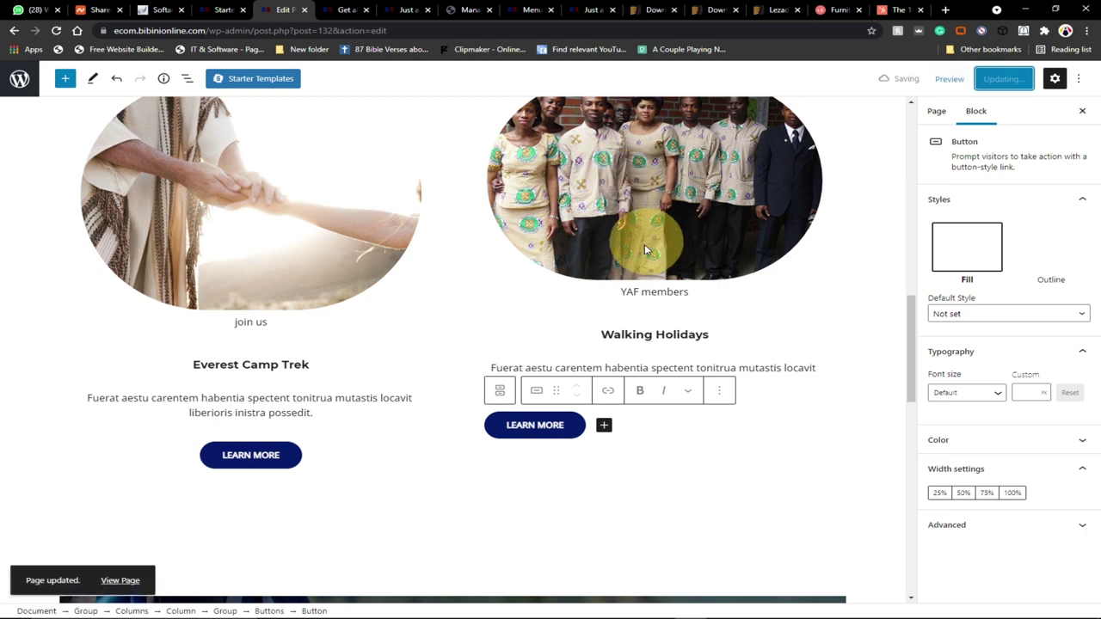
click(343, 9)
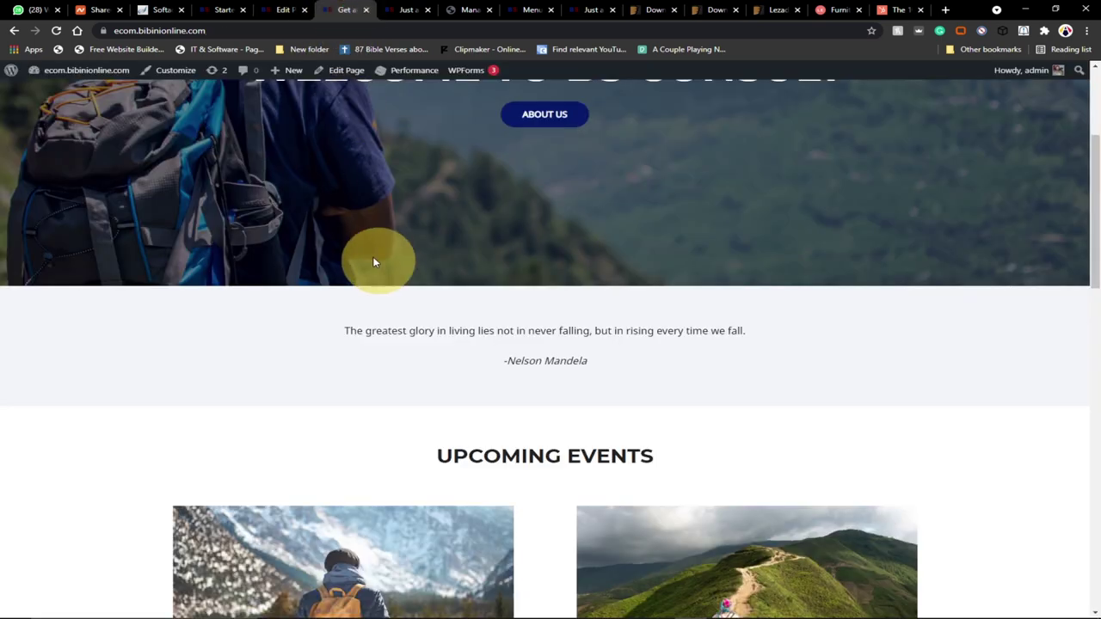
Reload the live homepage and check the oval, captioned event photos under DON'T MISS THESE EVENTS.
click(56, 32)
scroll(379, 424, down, 3)
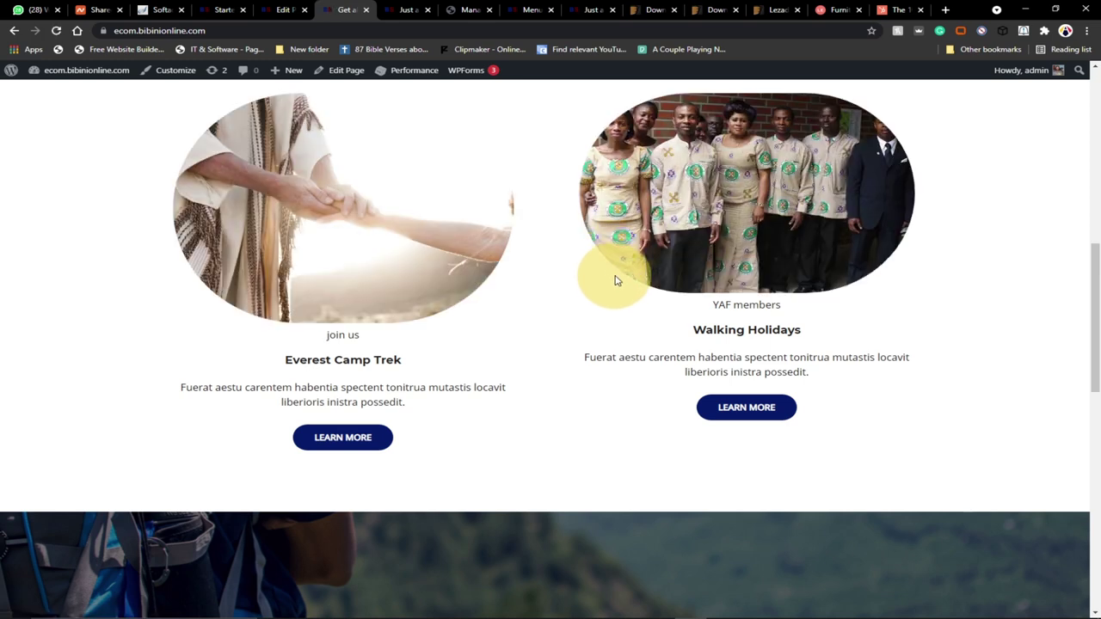
scroll(615, 281, up, 1)
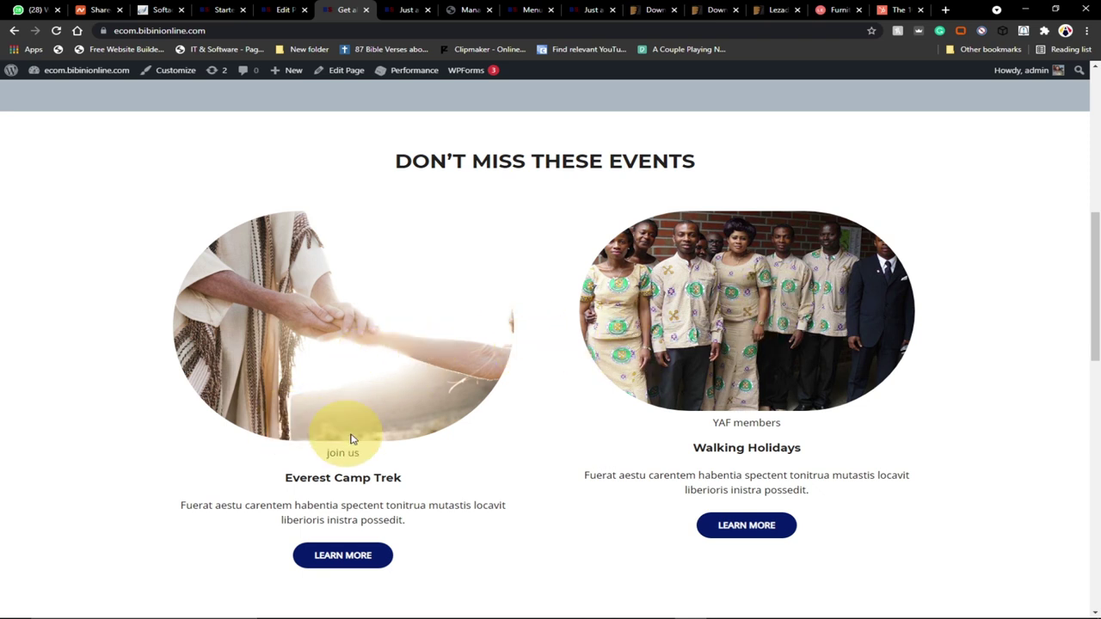
scroll(295, 496, down, 1)
scroll(303, 465, down, 1)
scroll(307, 450, up, 2)
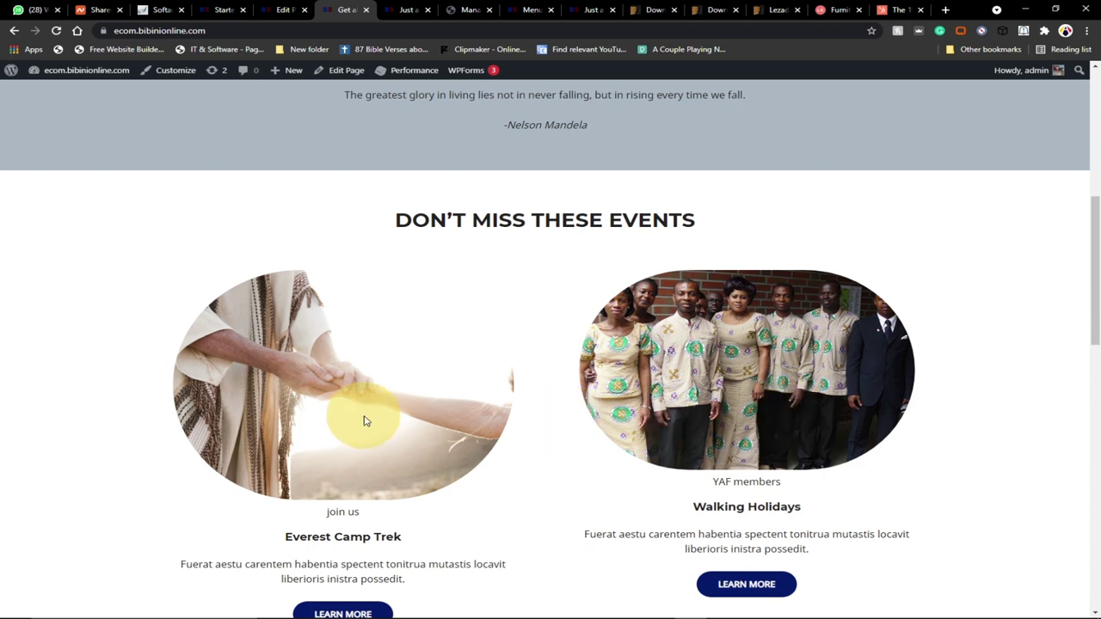
scroll(650, 420, down, 1)
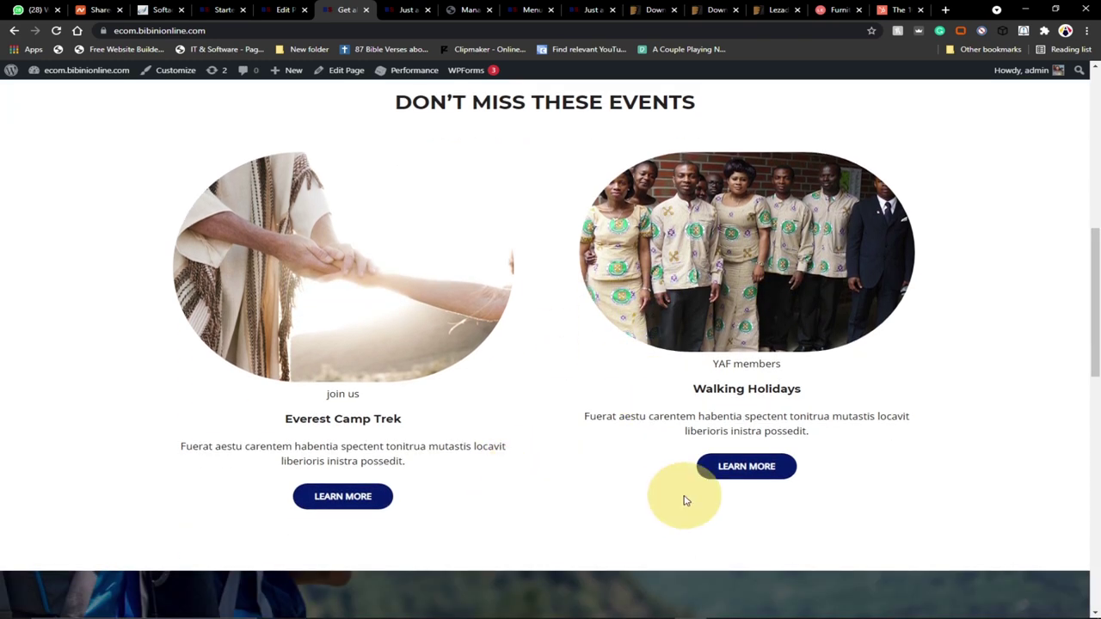
scroll(651, 442, up, 1)
scroll(616, 356, up, 5)
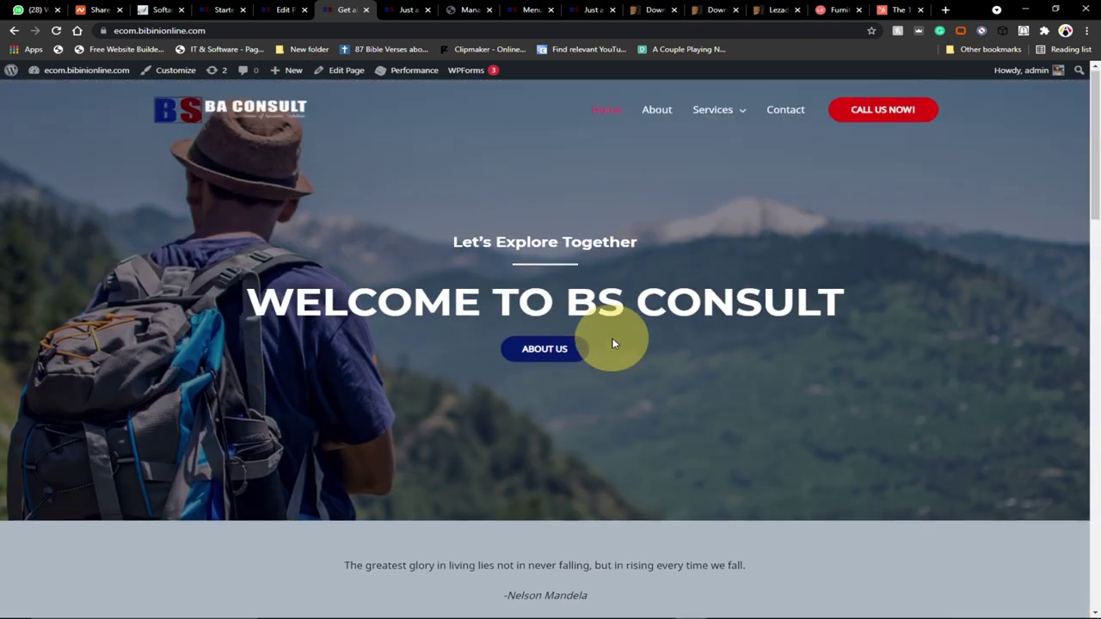
scroll(614, 342, down, 3)
scroll(614, 340, down, 5)
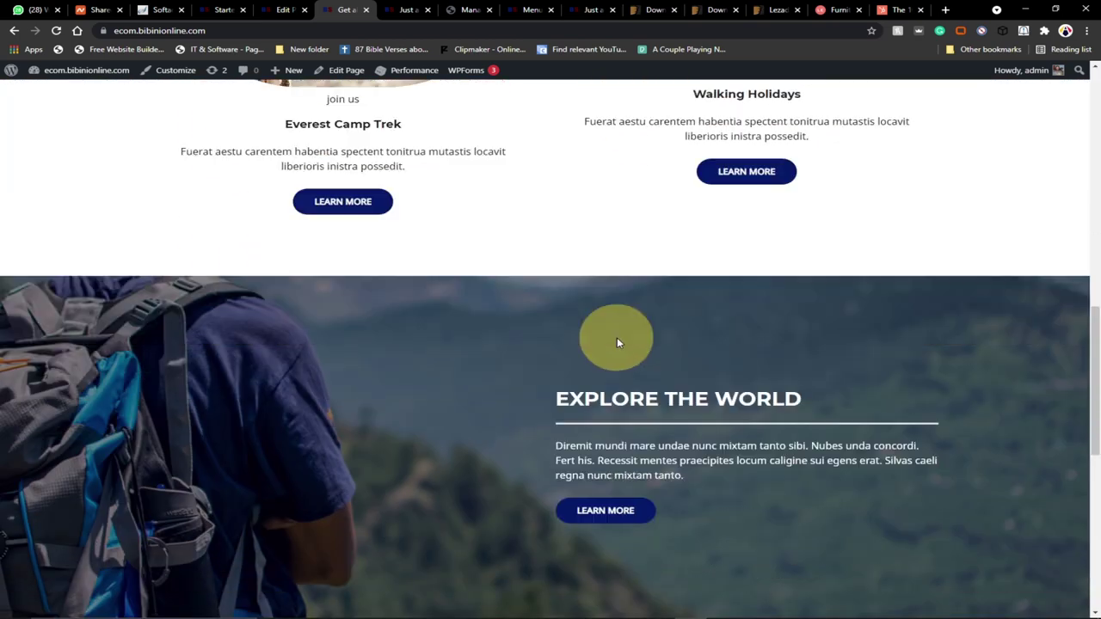
scroll(618, 341, up, 2)
scroll(541, 386, up, 5)
scroll(516, 266, up, 2)
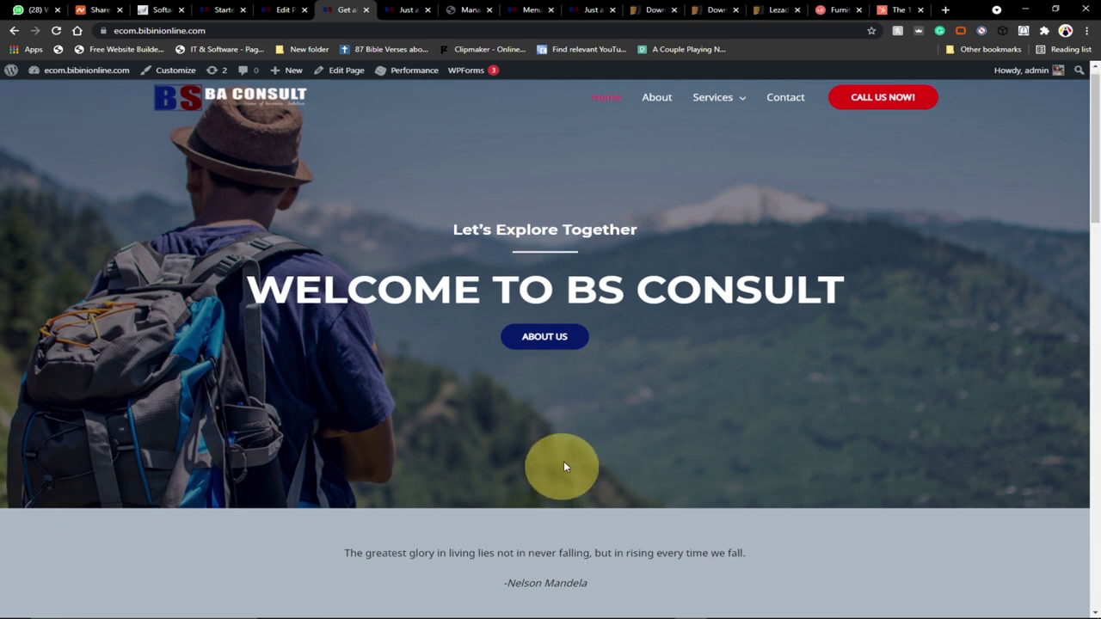
scroll(563, 467, down, 7)
scroll(568, 430, up, 4)
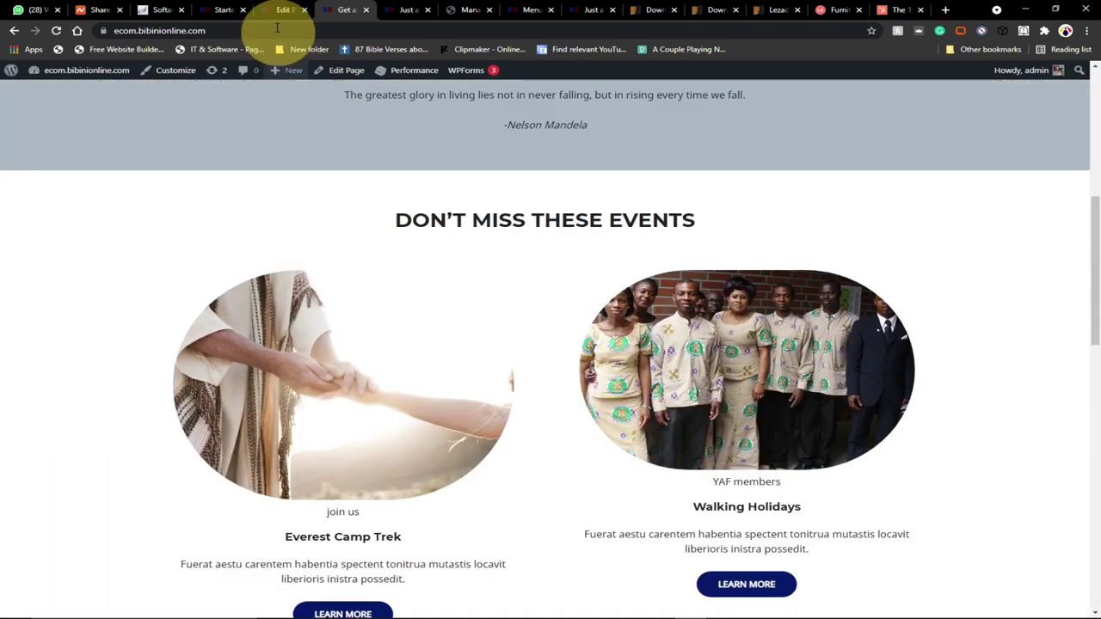
click(273, 10)
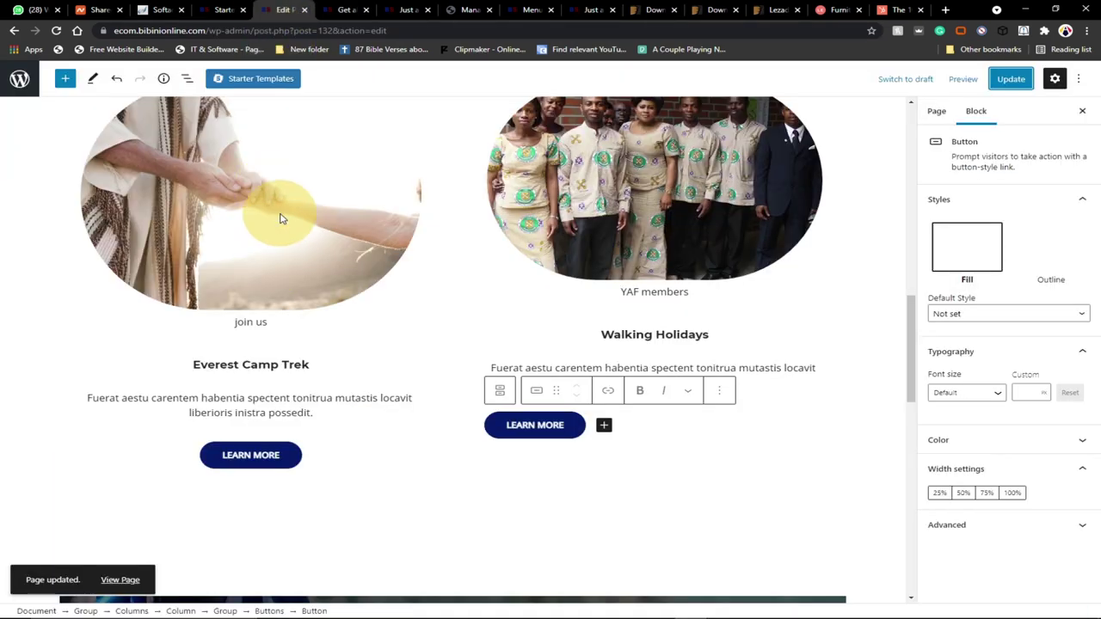
Replace the join us event image with the unnamed-1.jpg group photo from the Media Library.
click(374, 280)
scroll(379, 279, up, 5)
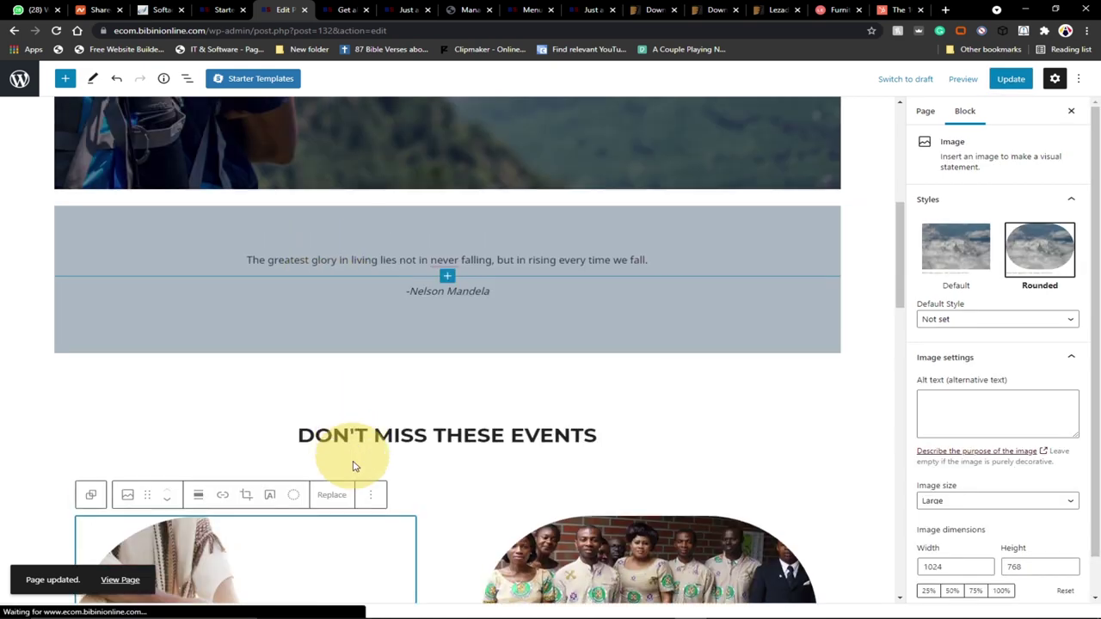
click(329, 531)
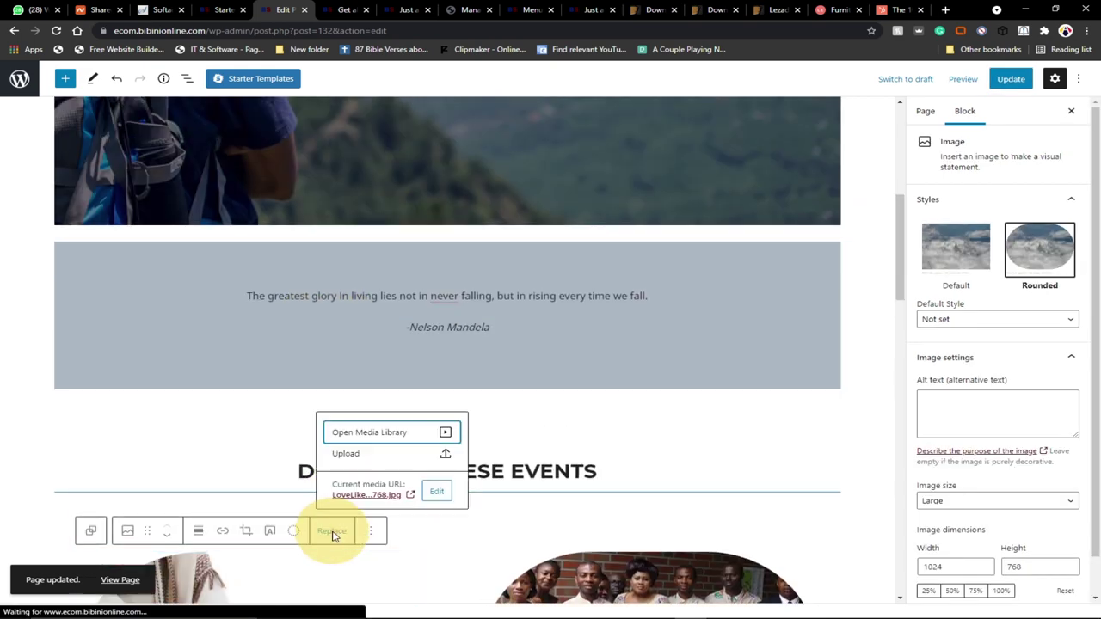
click(373, 439)
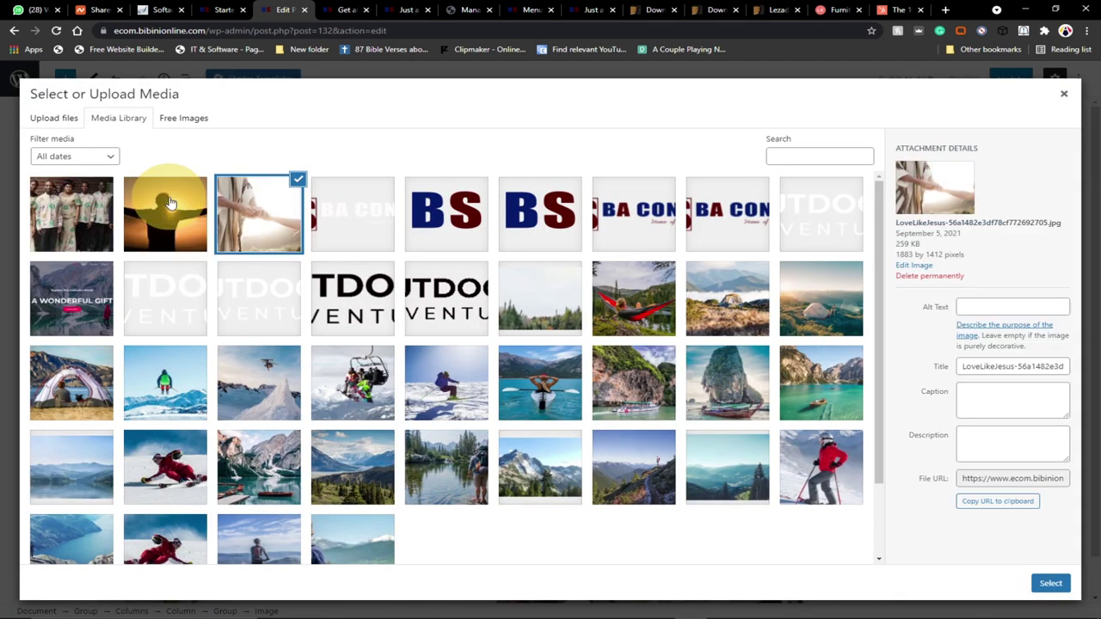
click(71, 214)
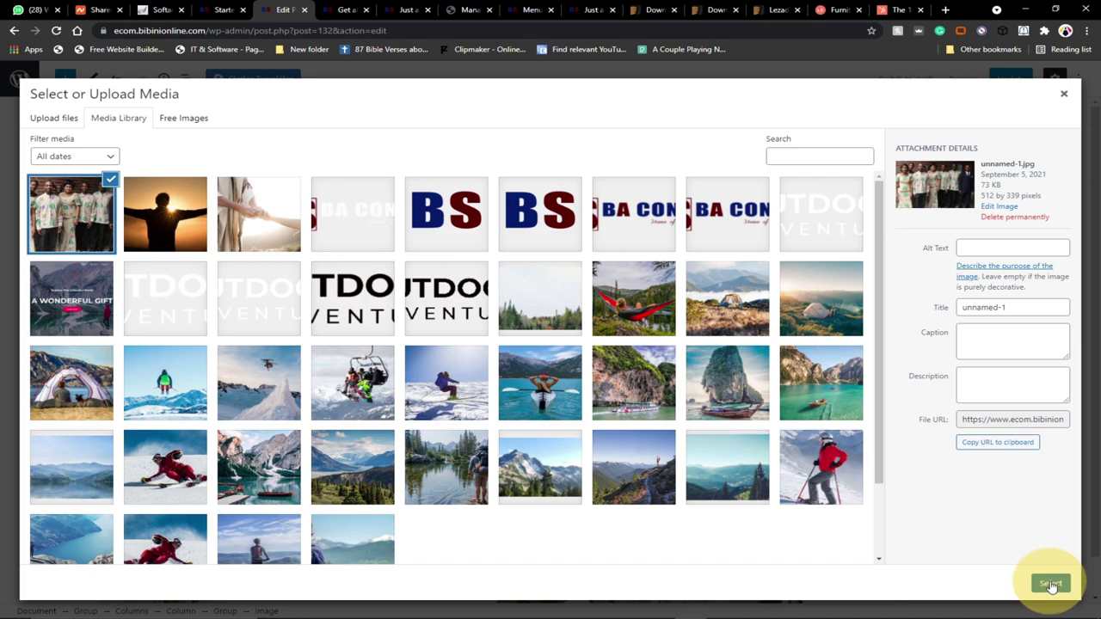
click(1050, 585)
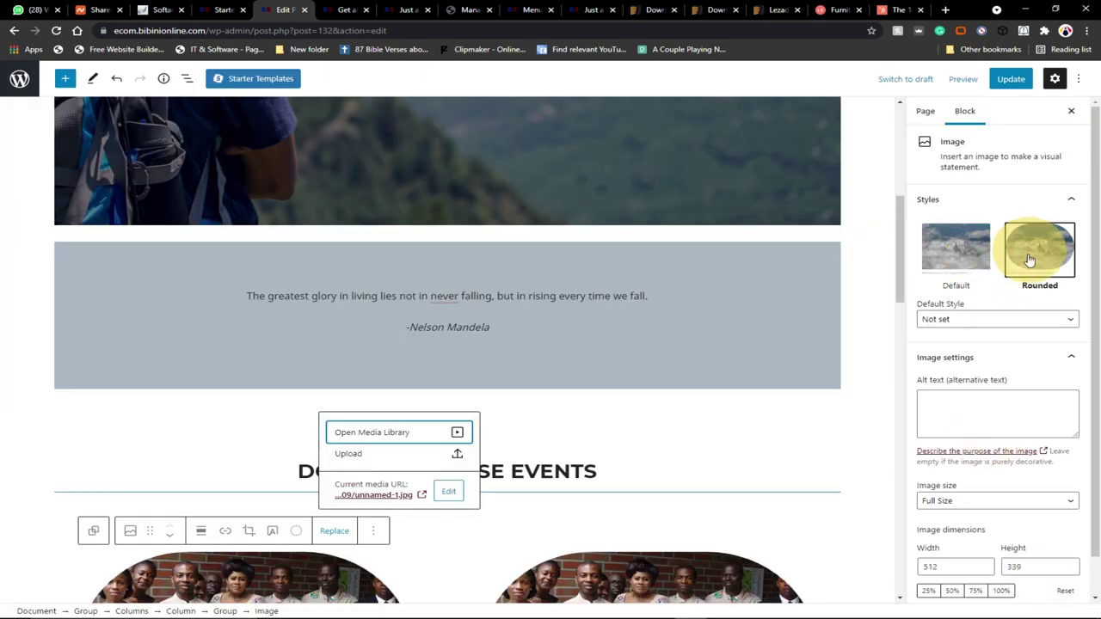
scroll(688, 426, down, 5)
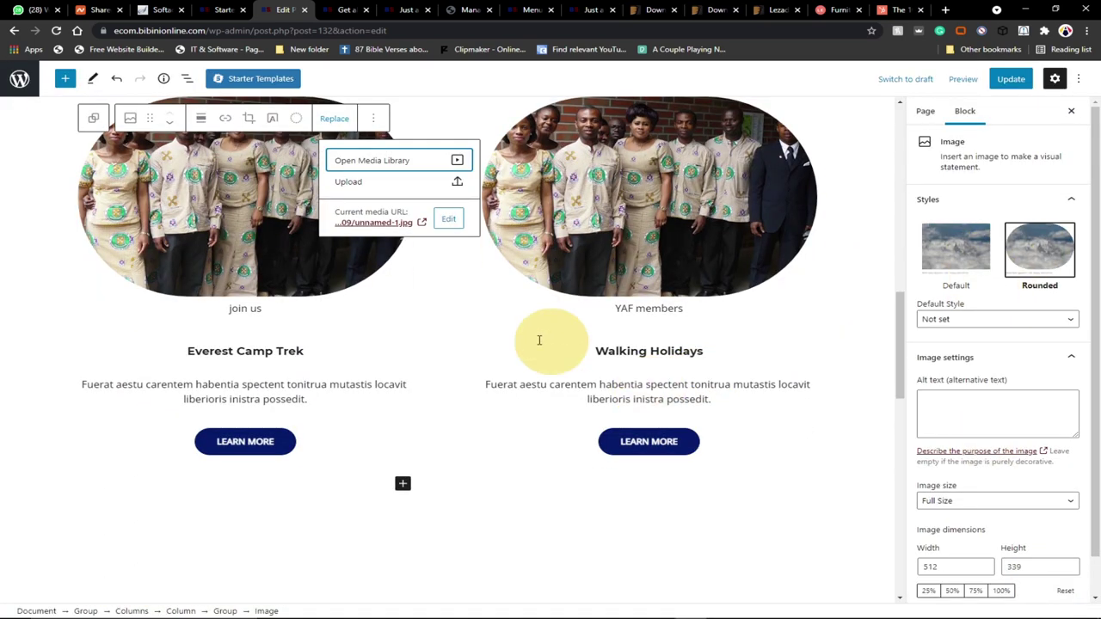
scroll(551, 332, down, 1)
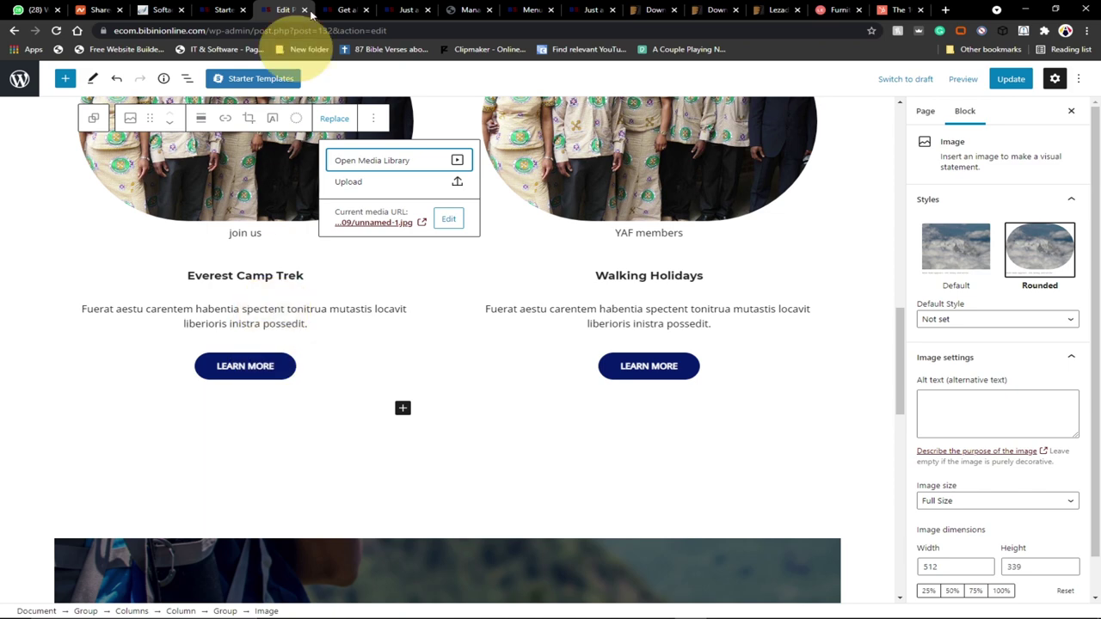
Open the Projects page under Services on the live BS Consult site.
click(335, 11)
scroll(686, 164, up, 5)
scroll(688, 160, up, 2)
mouse_move(715, 111)
click(712, 152)
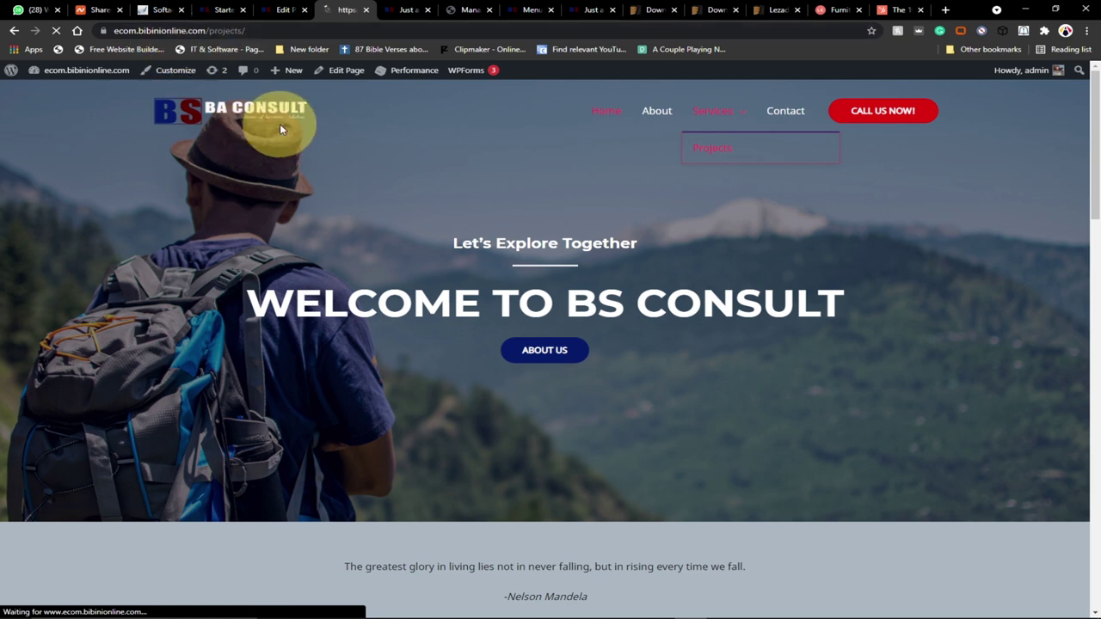
Copy the live Projects page's web address from the address bar.
click(187, 31)
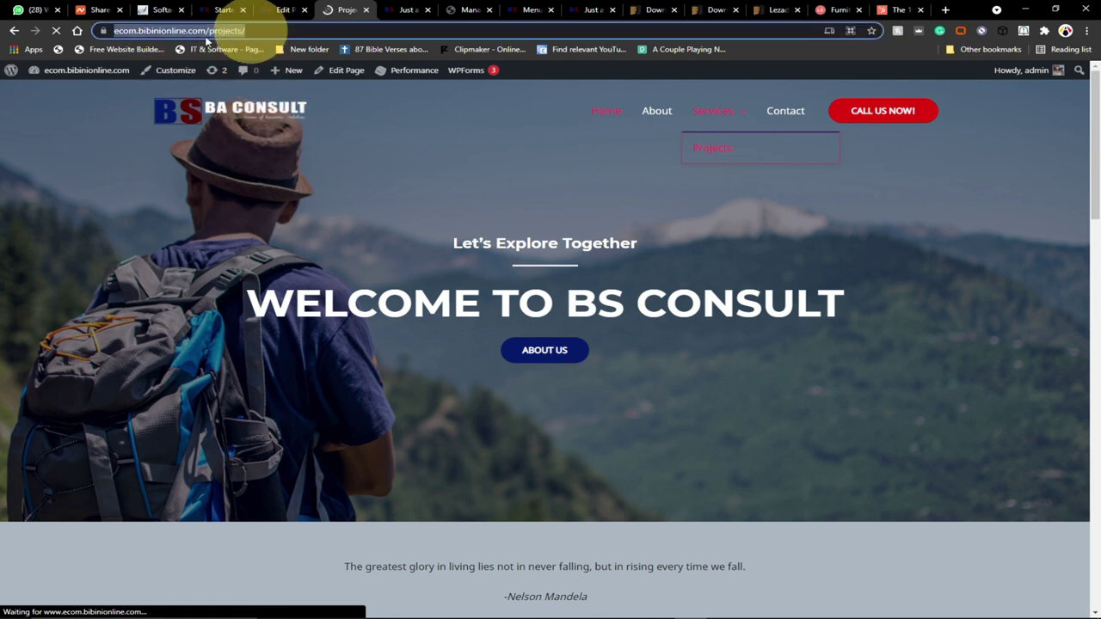
right_click(187, 31)
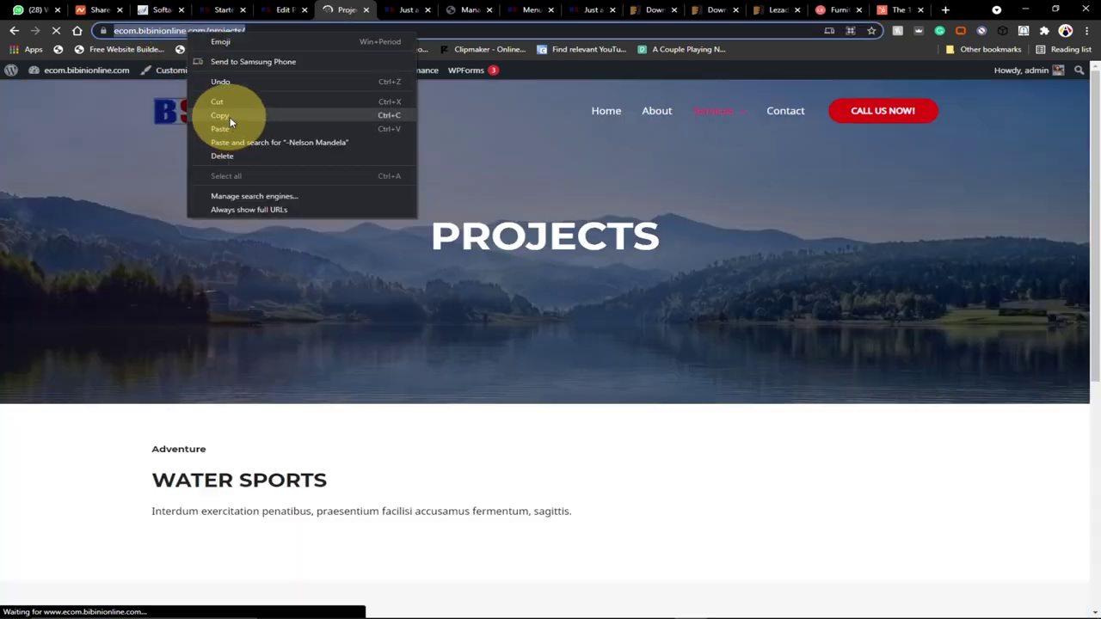
click(220, 115)
scroll(382, 349, down, 5)
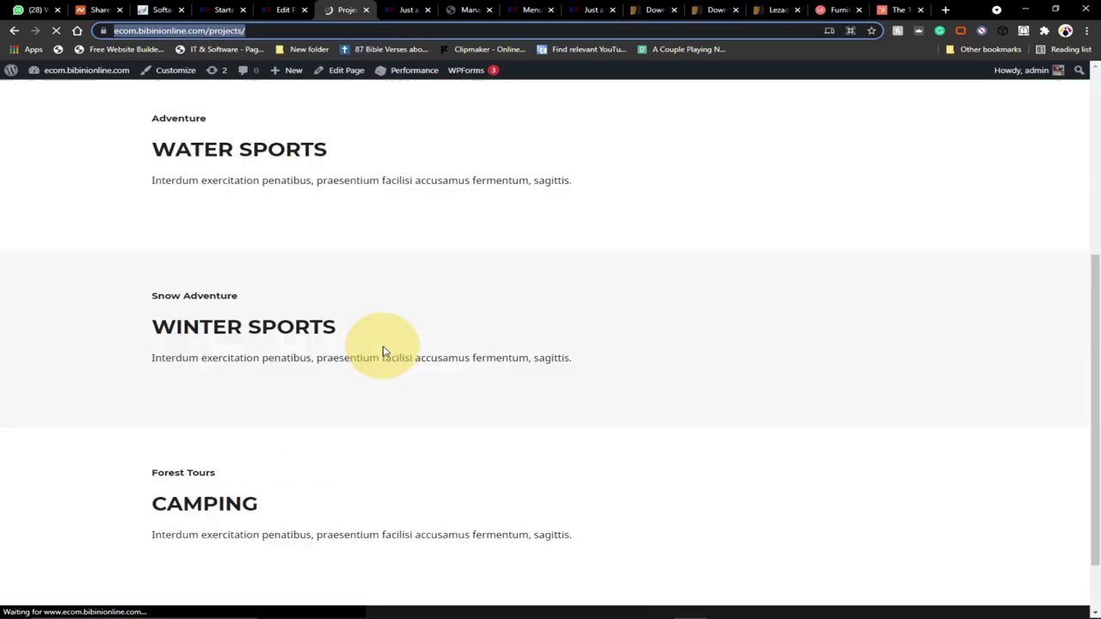
scroll(383, 345, up, 5)
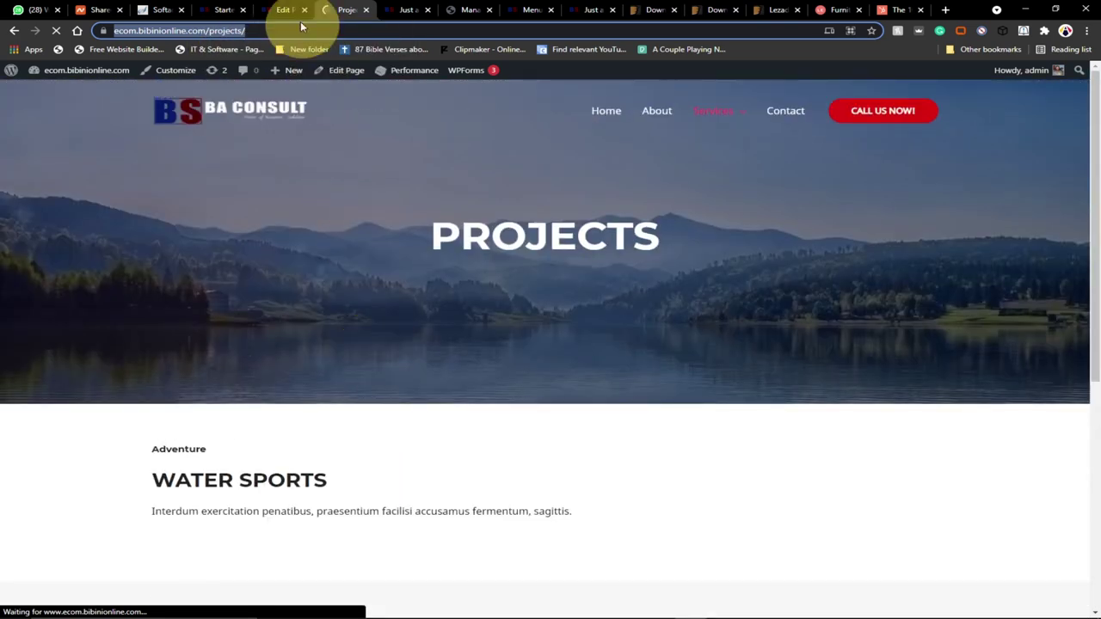
click(278, 11)
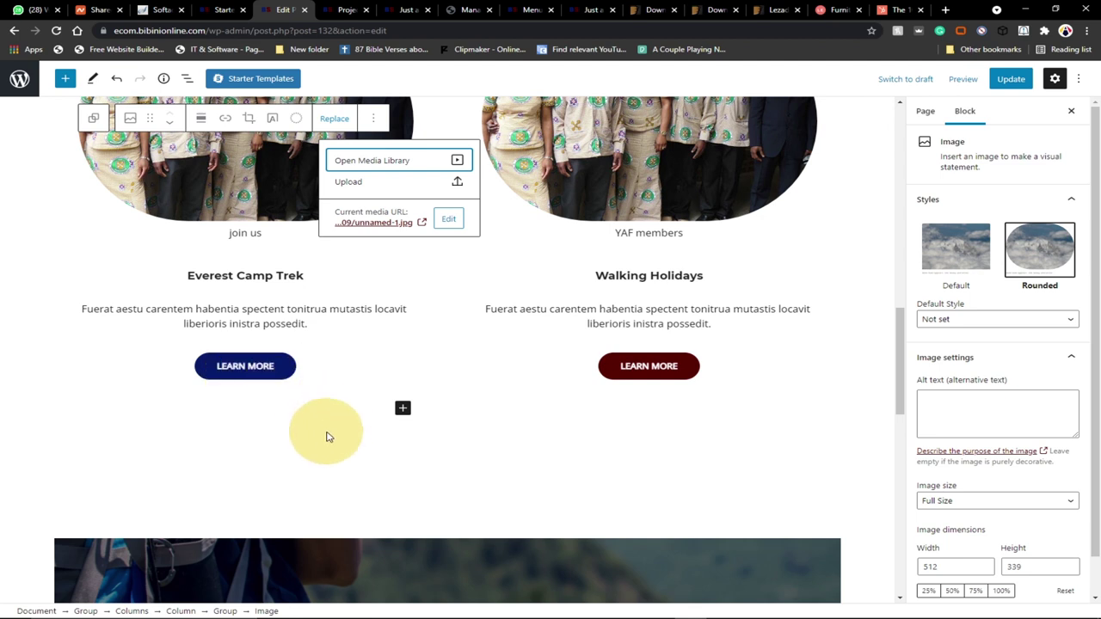
Link the left event card's LEARN MORE button to the Projects page URL.
click(282, 372)
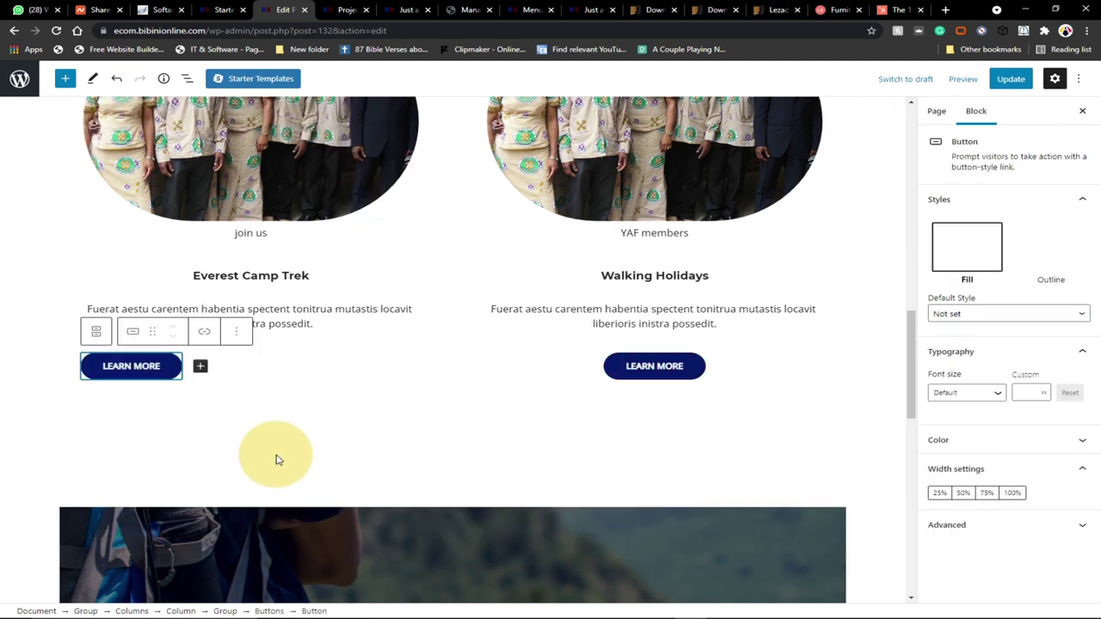
click(157, 363)
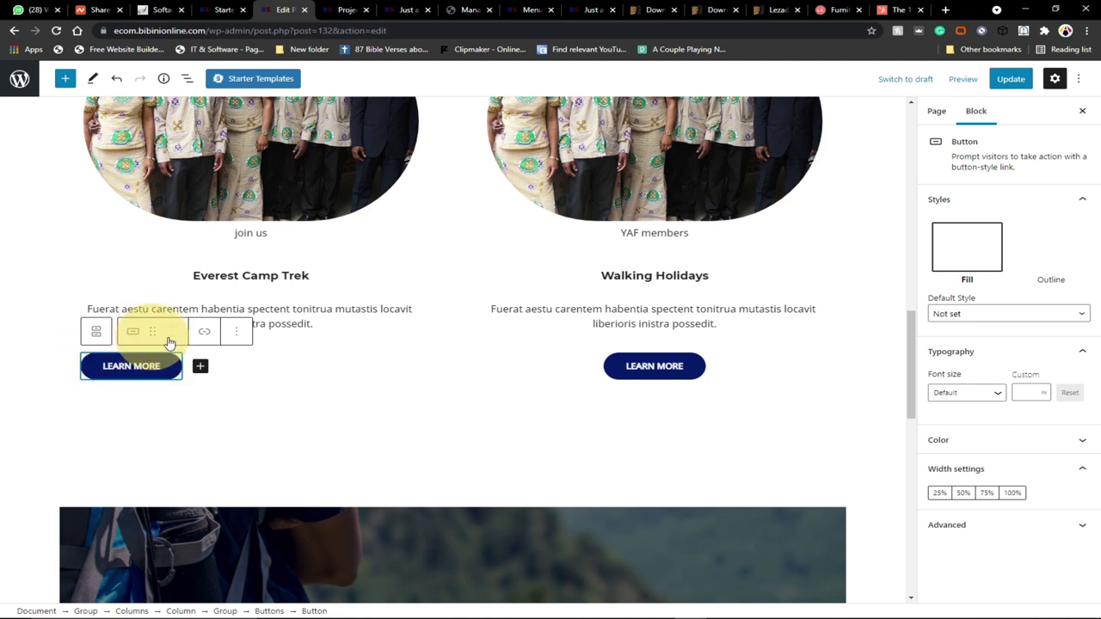
click(204, 332)
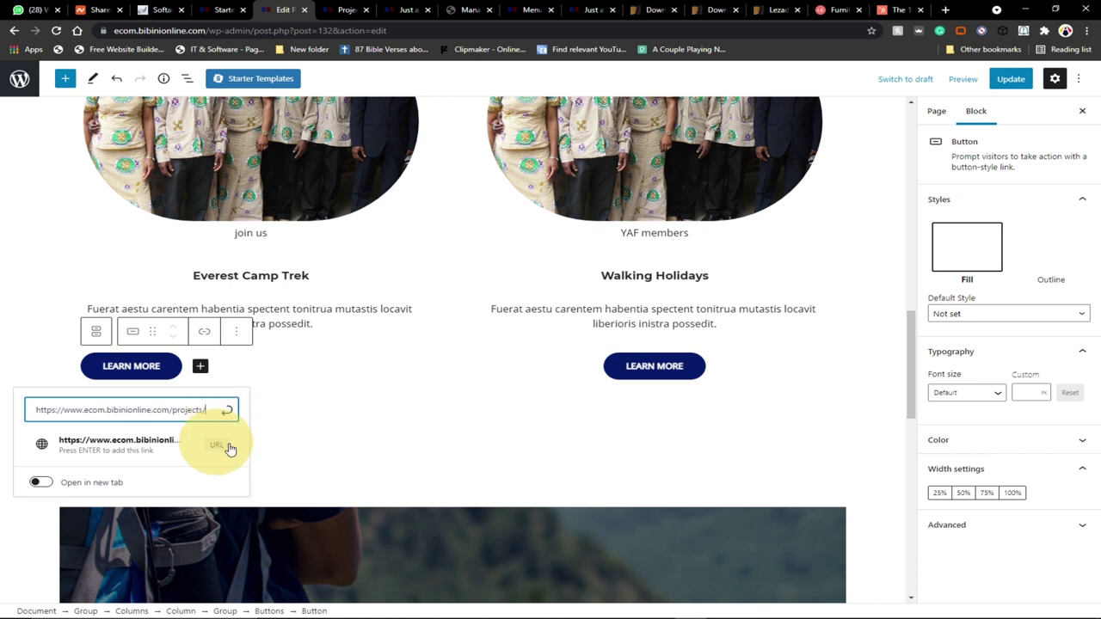
click(145, 445)
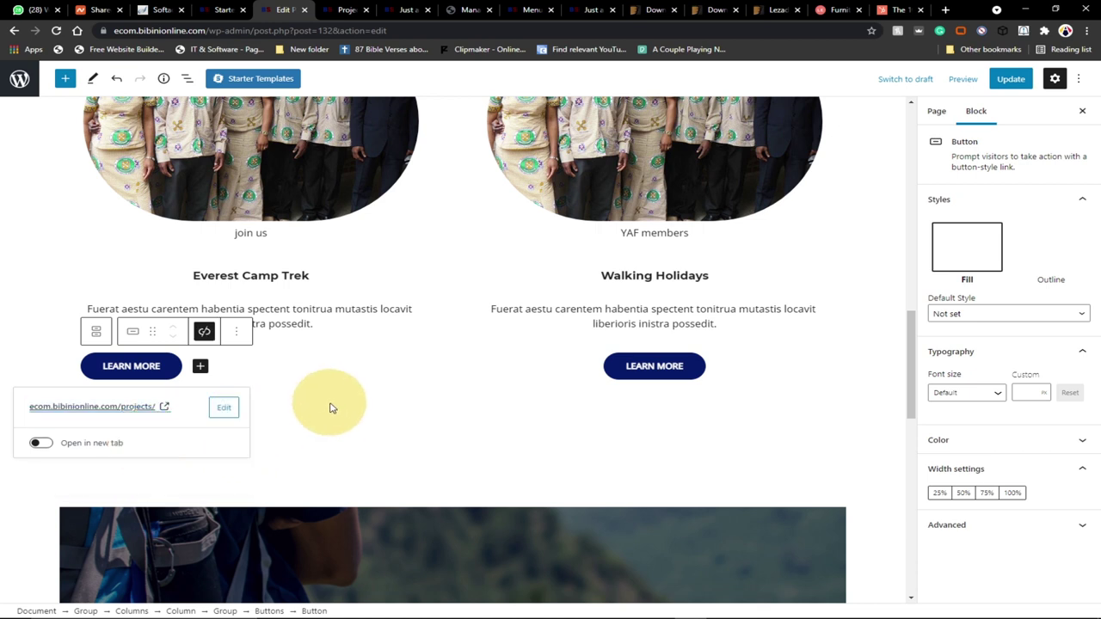
click(639, 373)
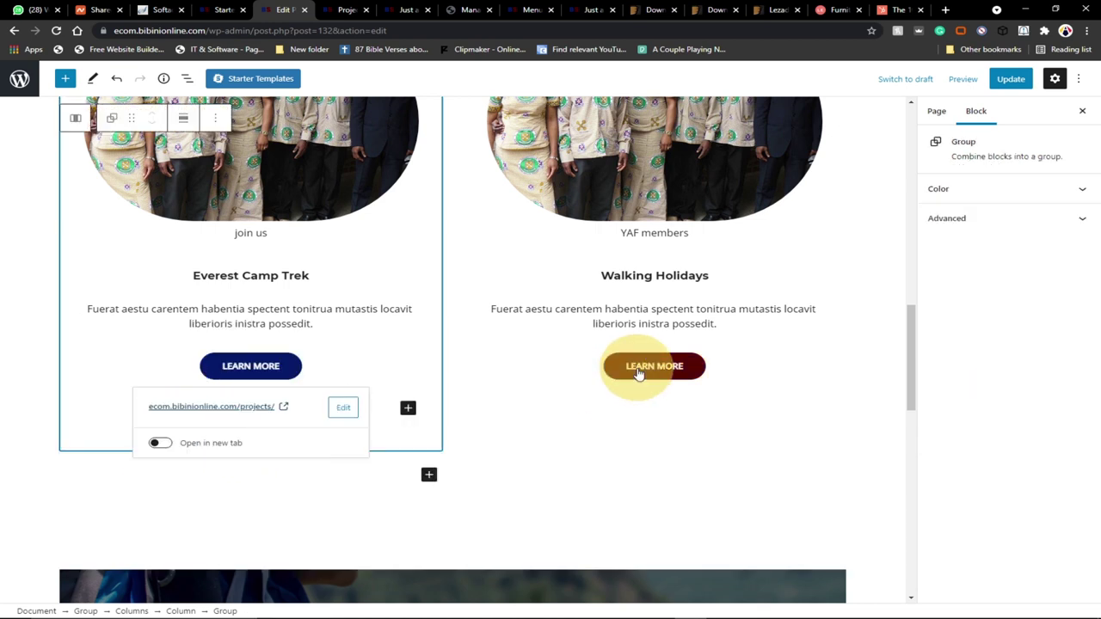
Link the Walking Holidays LEARN MORE button to the Projects page too, then update the page.
click(638, 373)
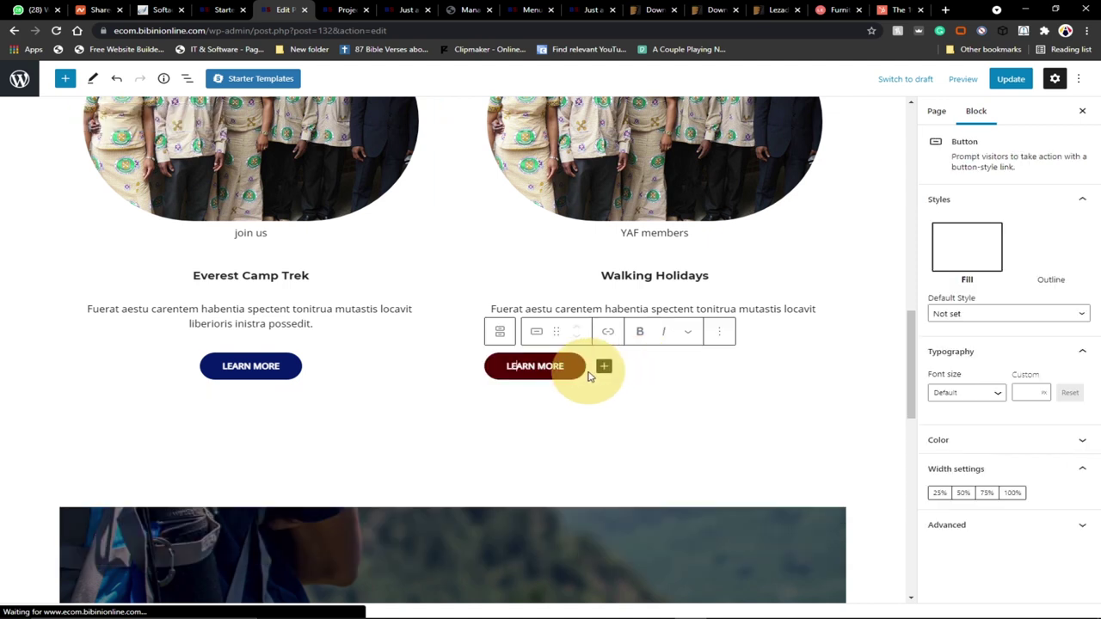
click(608, 332)
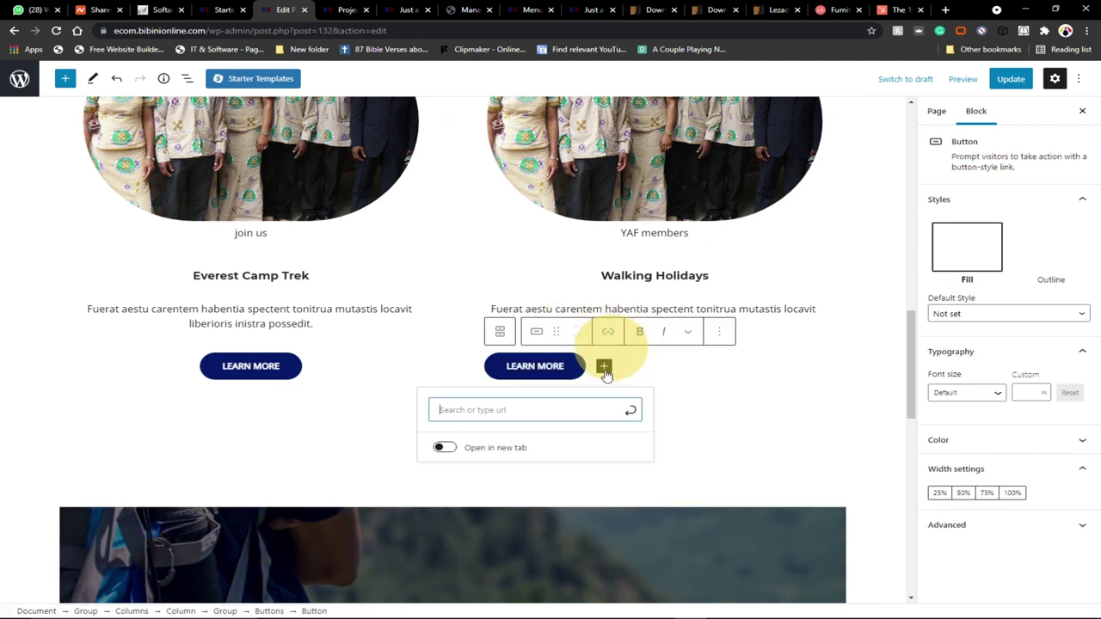
key(ctrl+v)
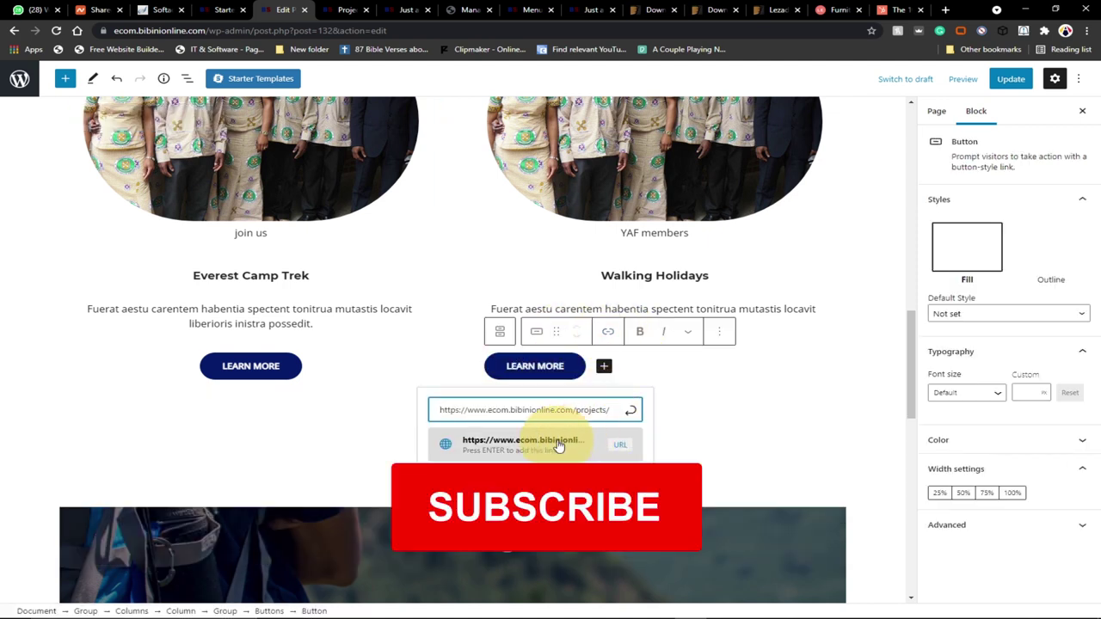
click(563, 442)
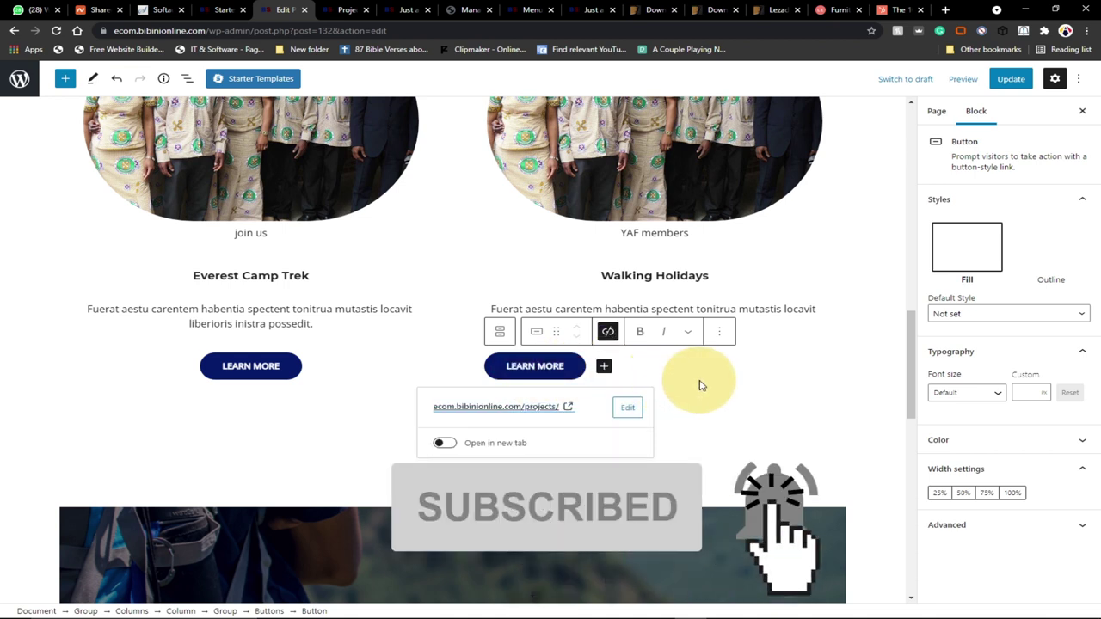
click(521, 382)
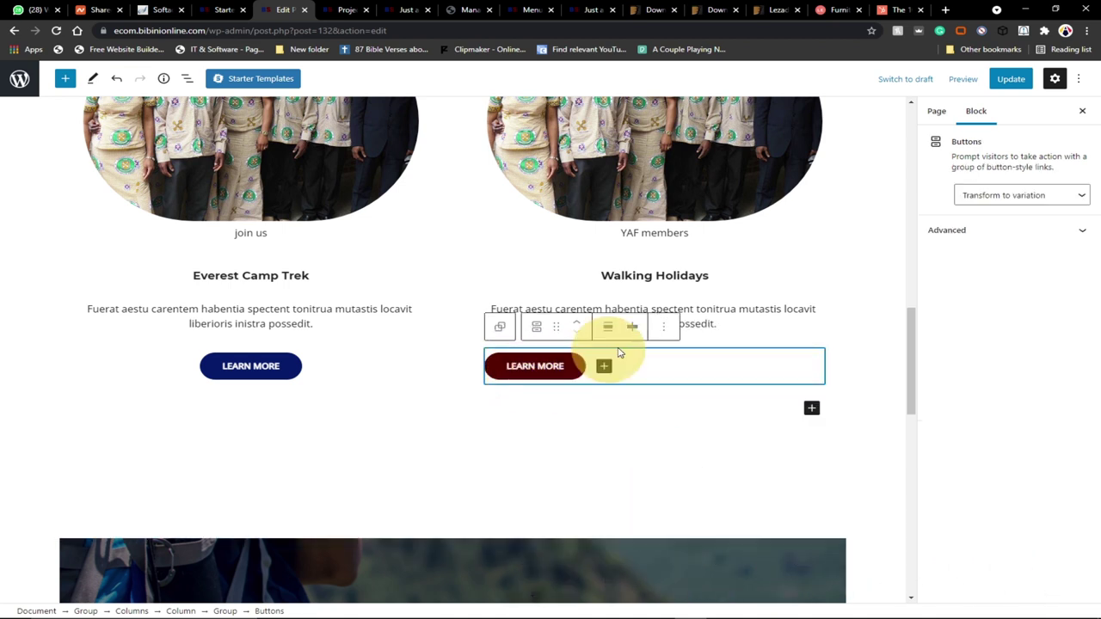
click(516, 423)
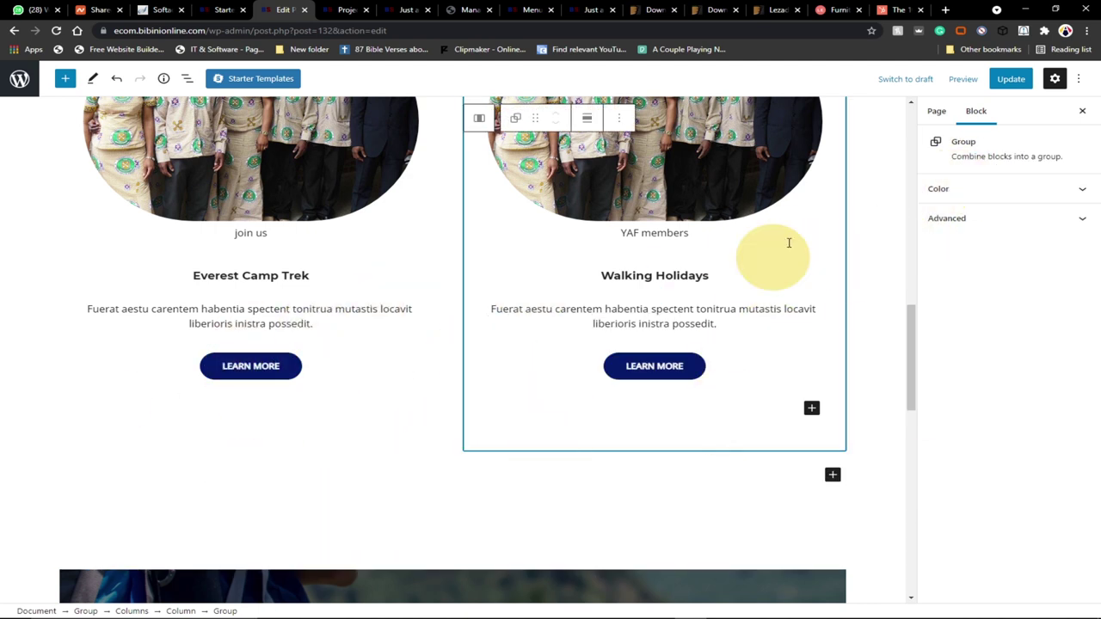
click(1012, 79)
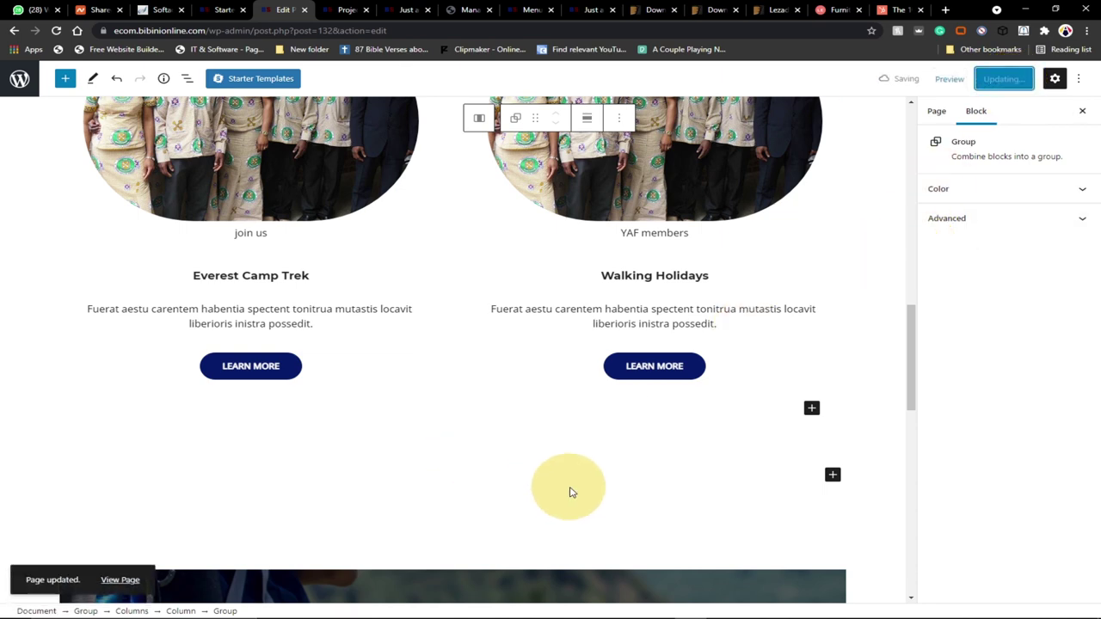
scroll(570, 491, down, 2)
scroll(344, 111, down, 2)
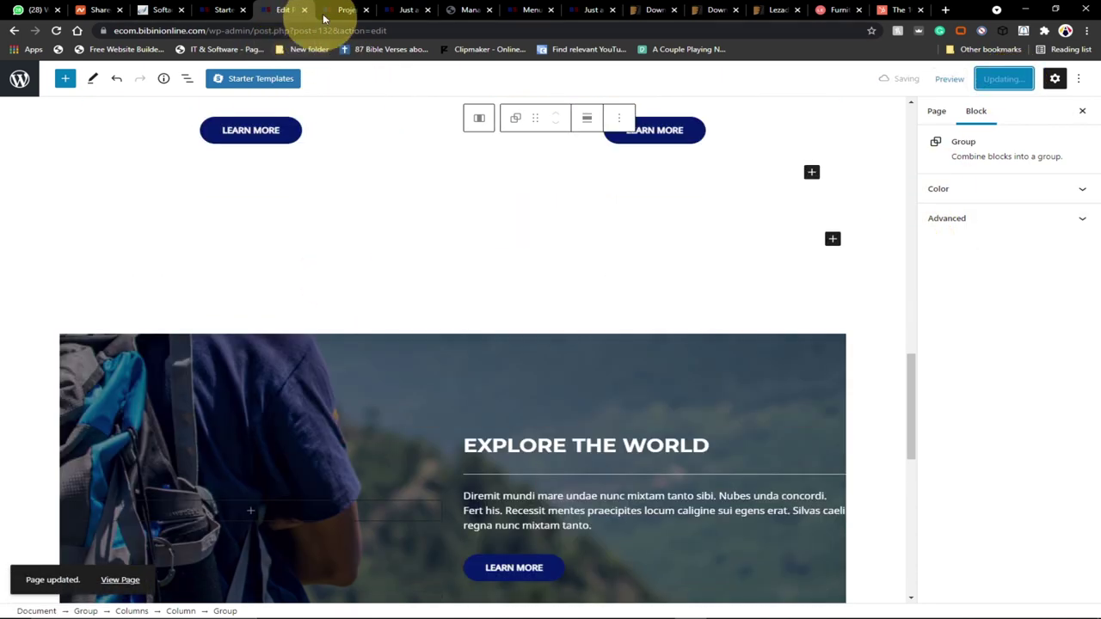
click(343, 9)
scroll(439, 431, down, 3)
scroll(430, 430, up, 3)
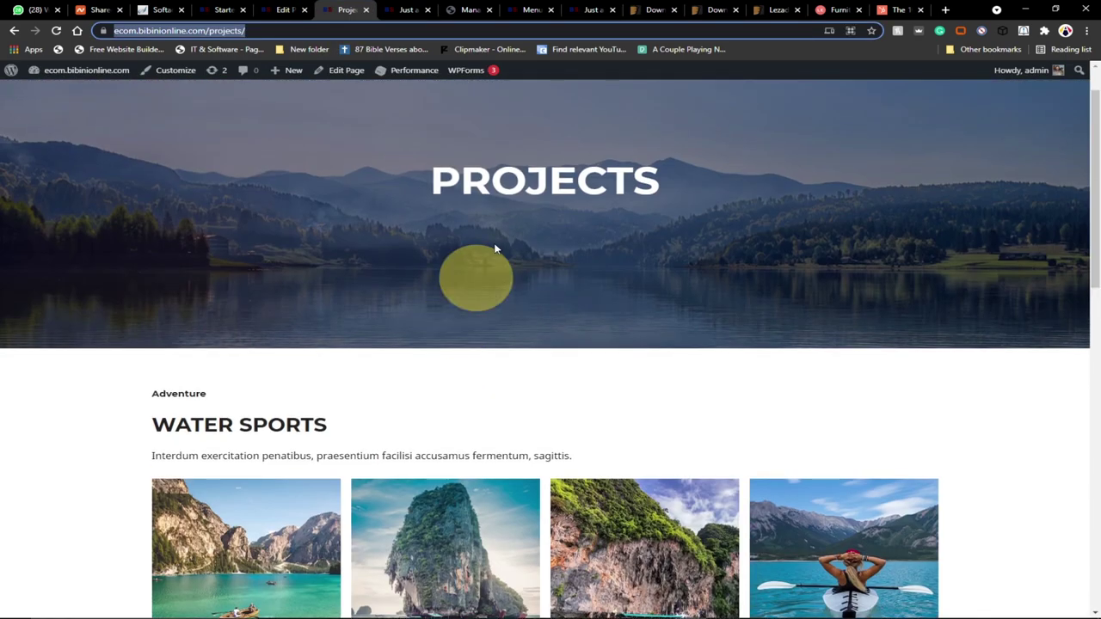
click(605, 112)
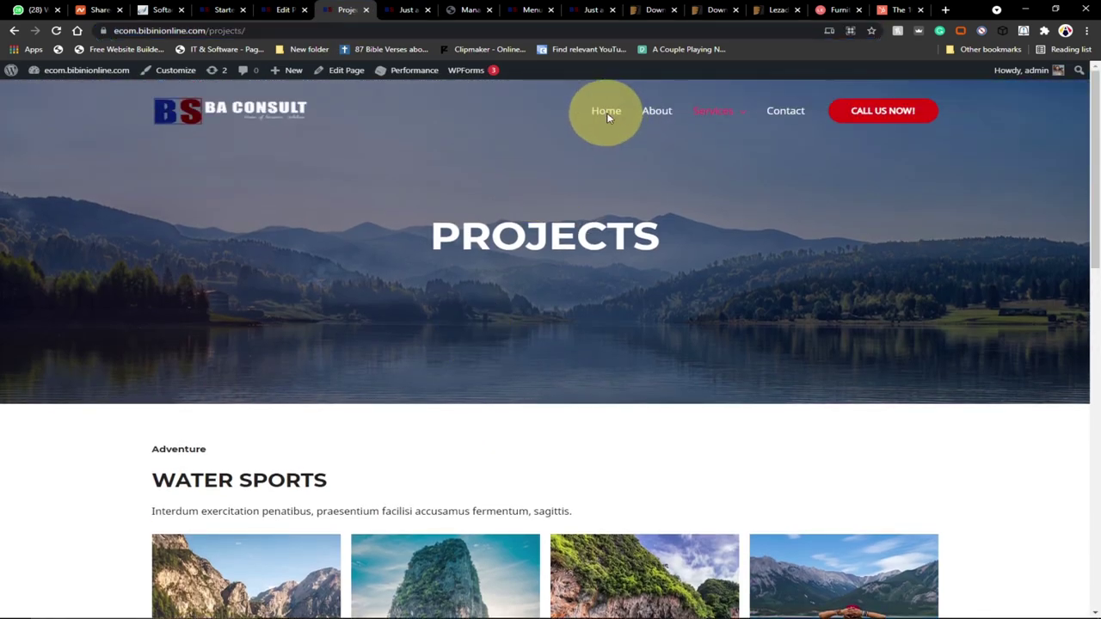
click(605, 110)
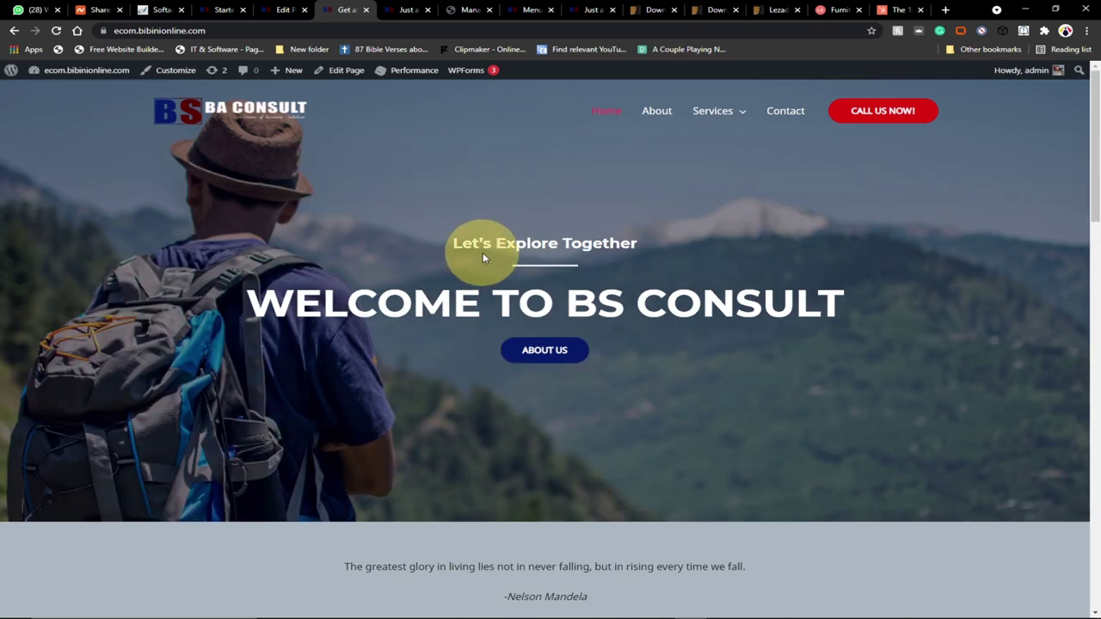
scroll(483, 252, down, 6)
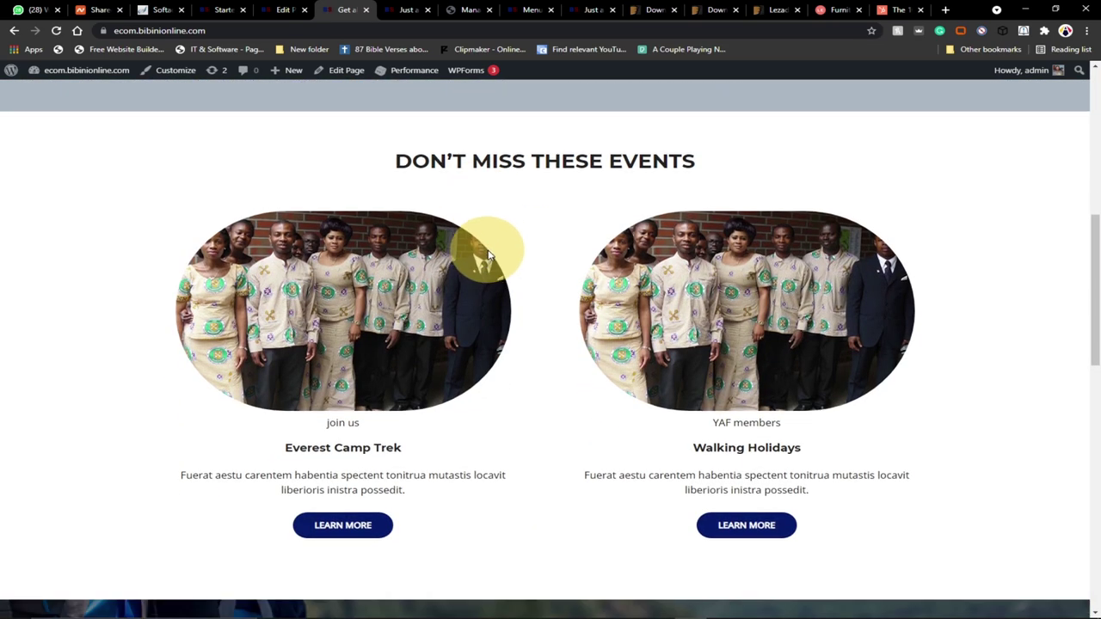
scroll(495, 251, down, 2)
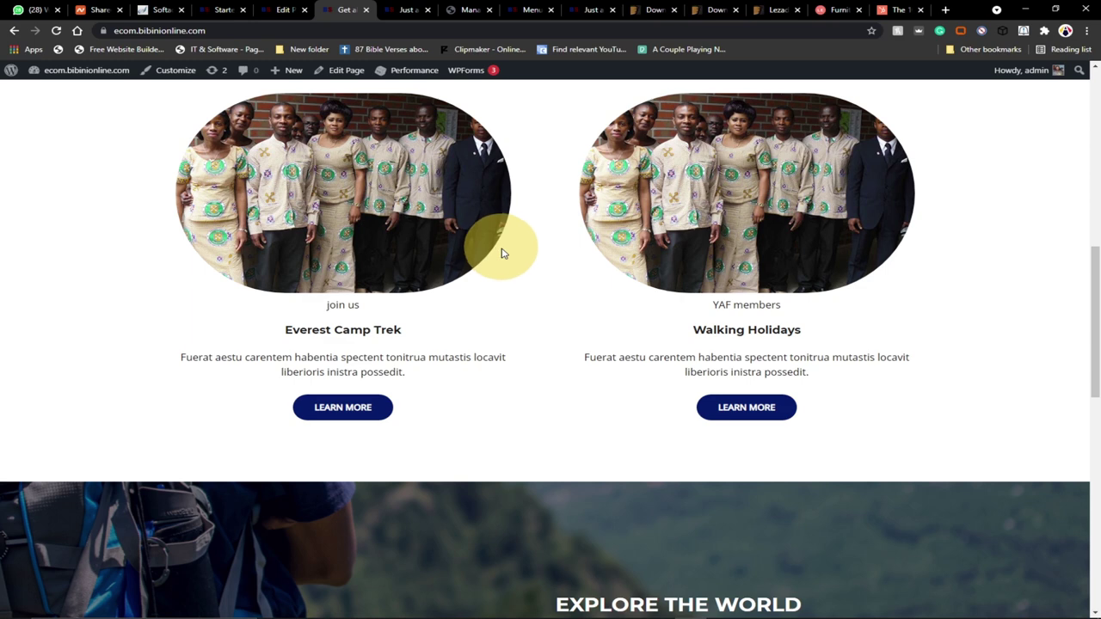
scroll(502, 251, down, 5)
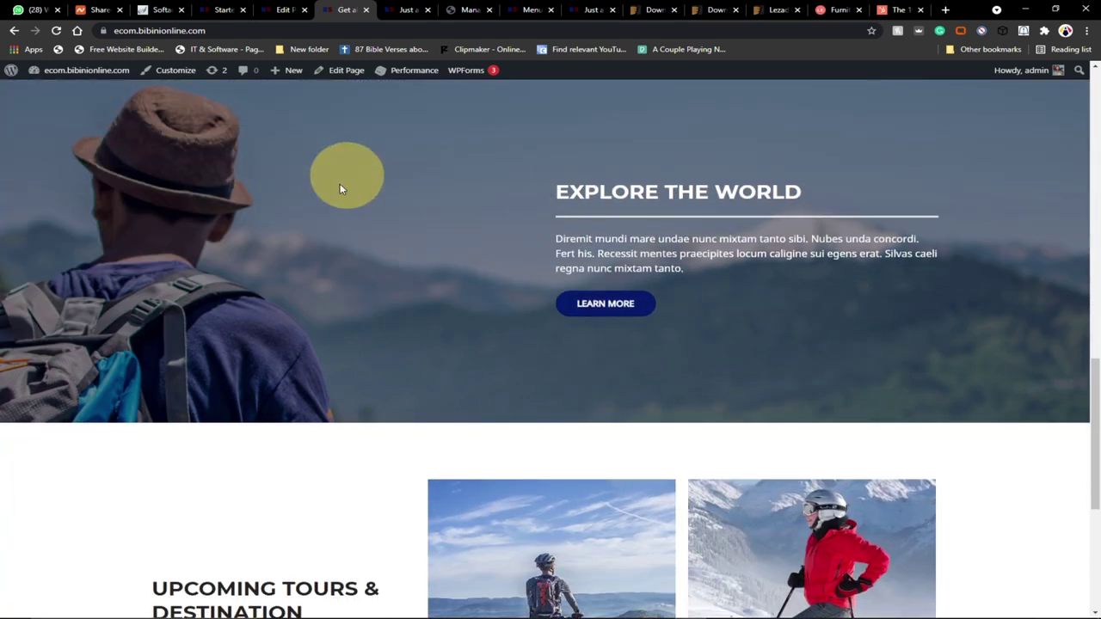
scroll(344, 215, up, 1)
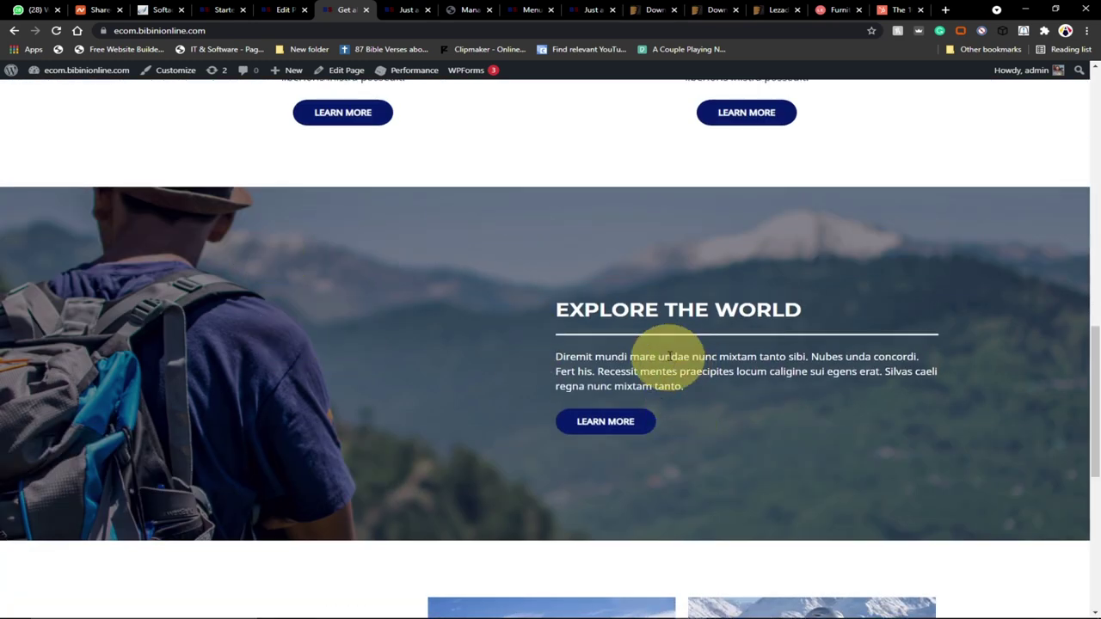
scroll(667, 348, down, 1)
scroll(658, 362, up, 1)
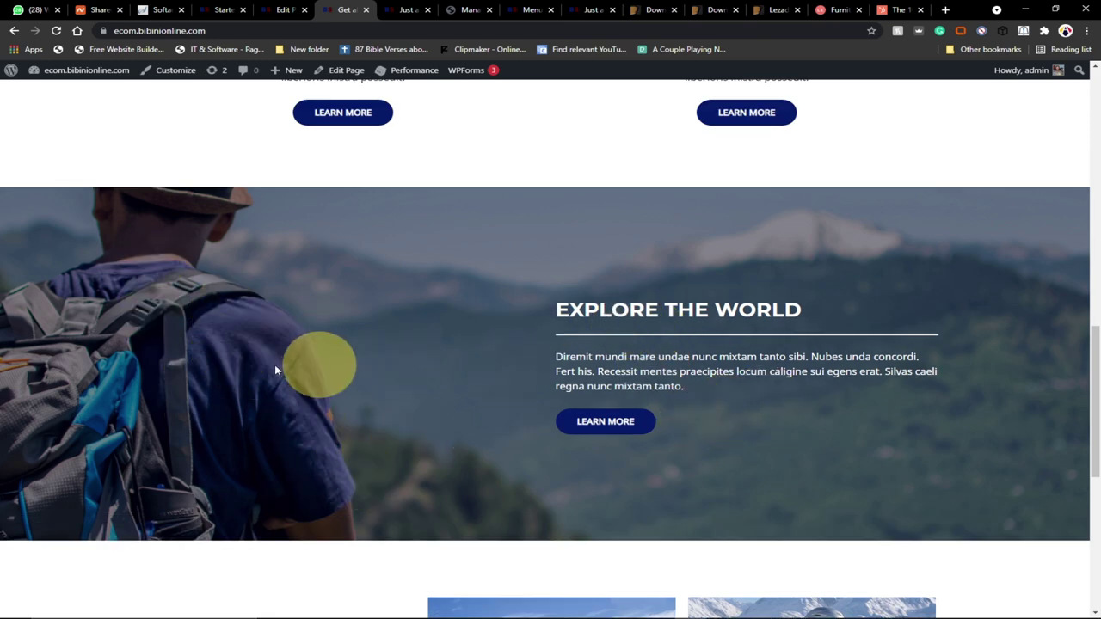
click(290, 10)
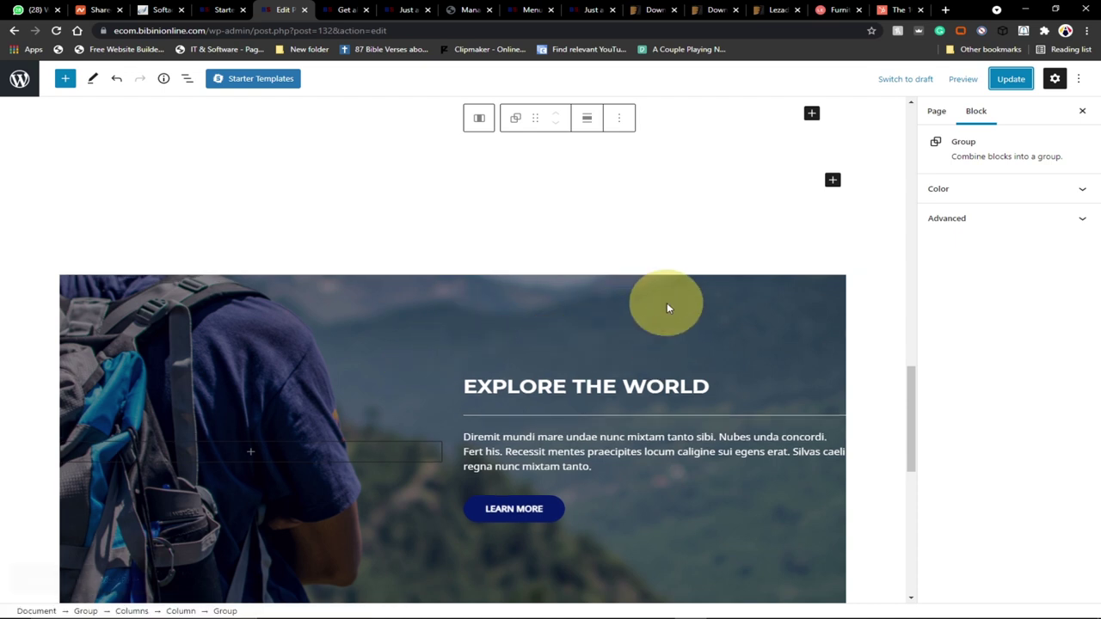
Open the Media Library from the cover block's Replace menu and browse the images.
click(667, 303)
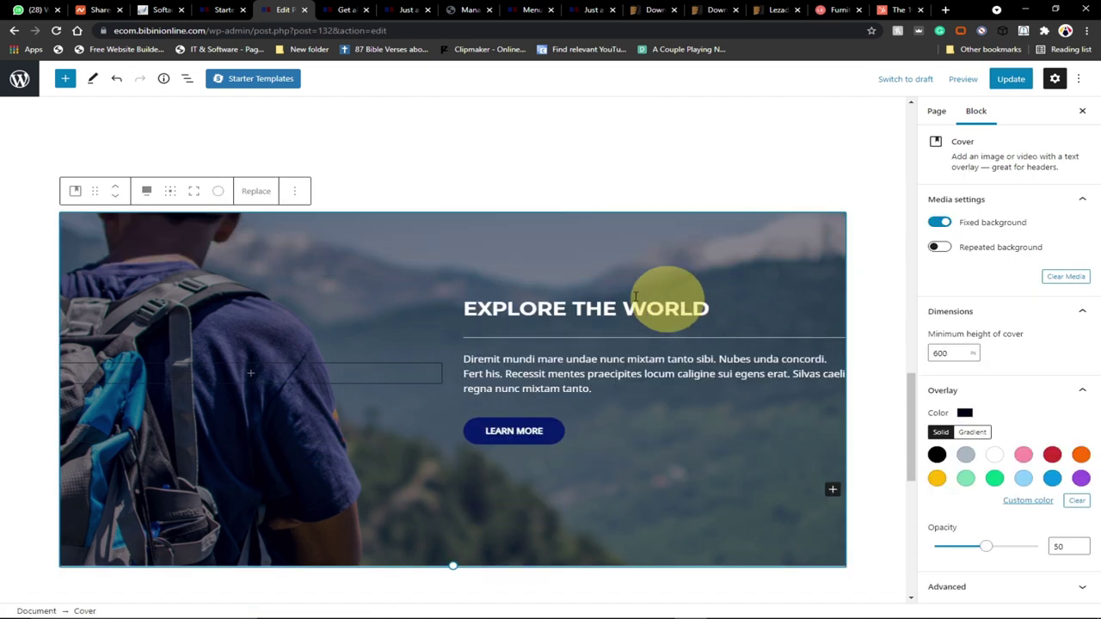
click(258, 191)
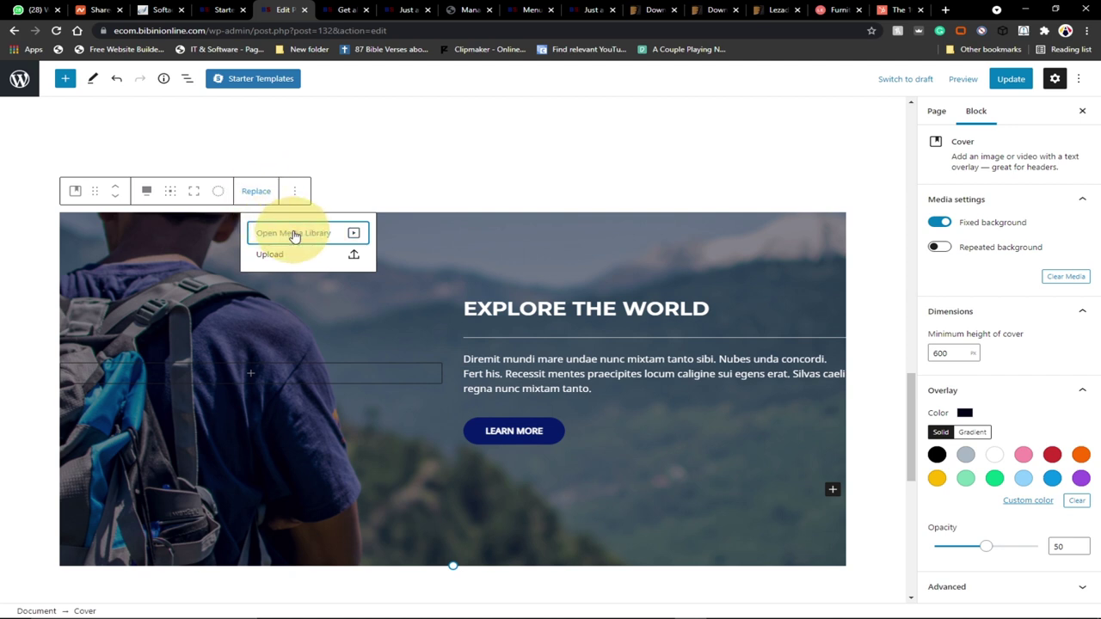
click(294, 234)
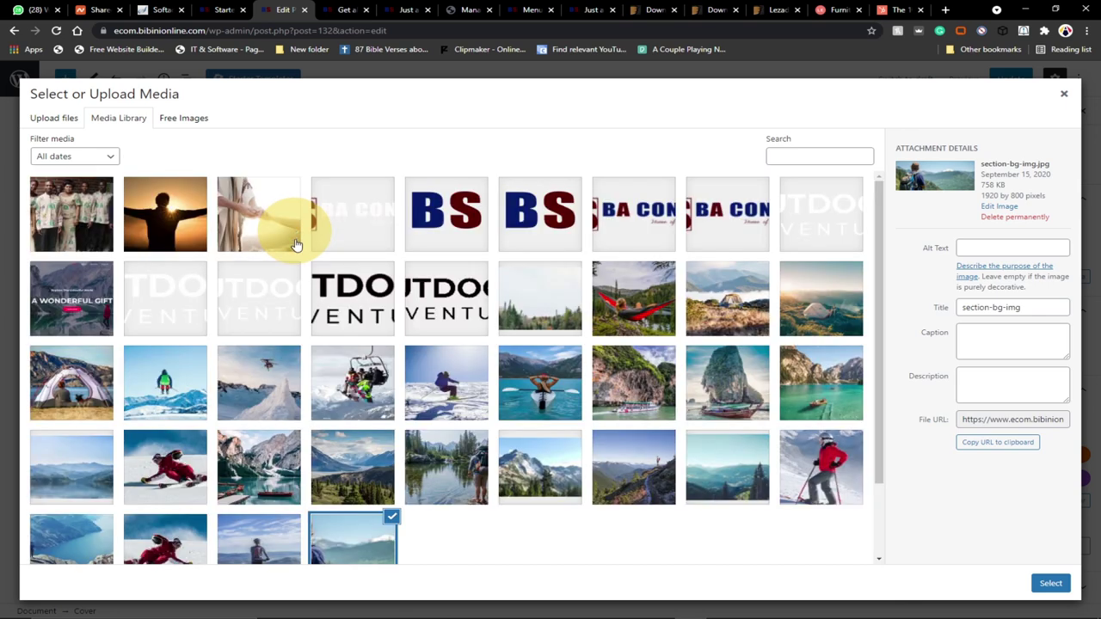
scroll(378, 398, down, 1)
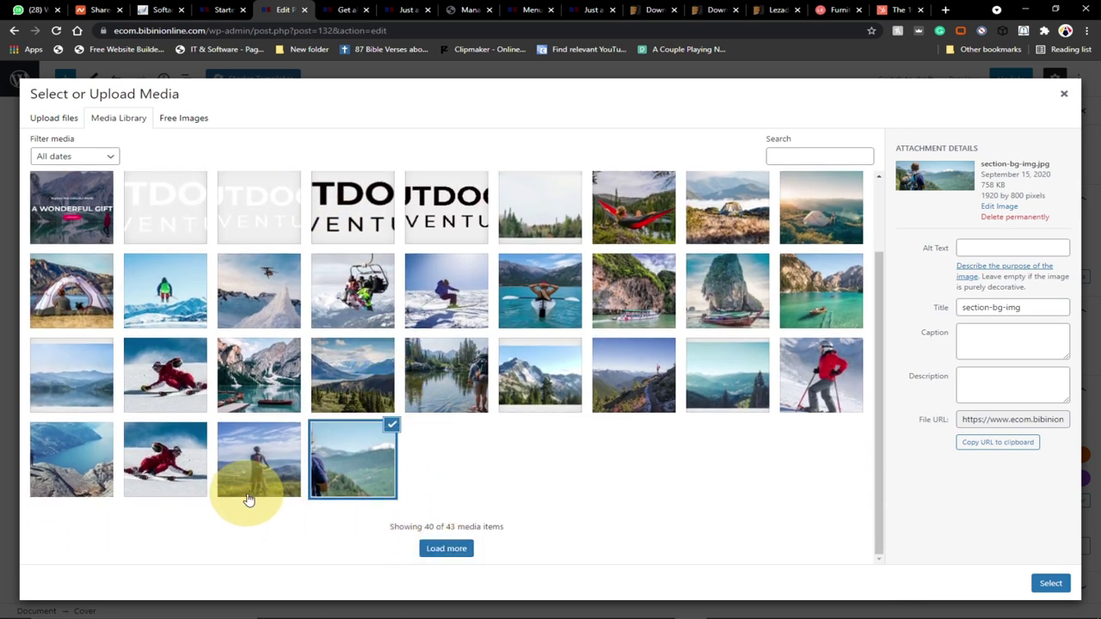
click(80, 379)
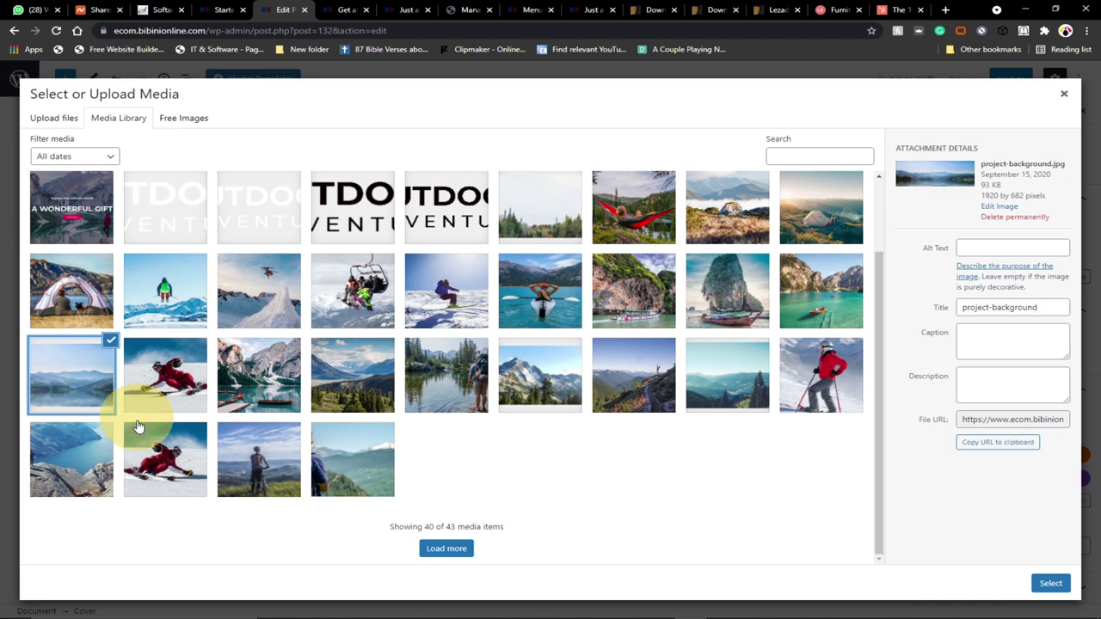
click(143, 371)
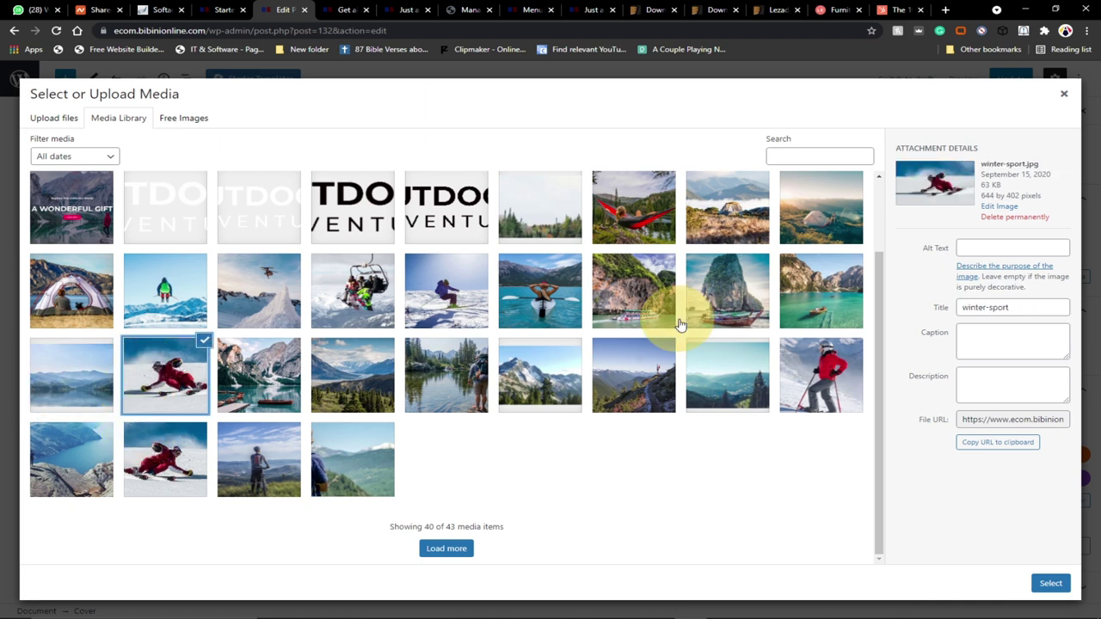
click(809, 378)
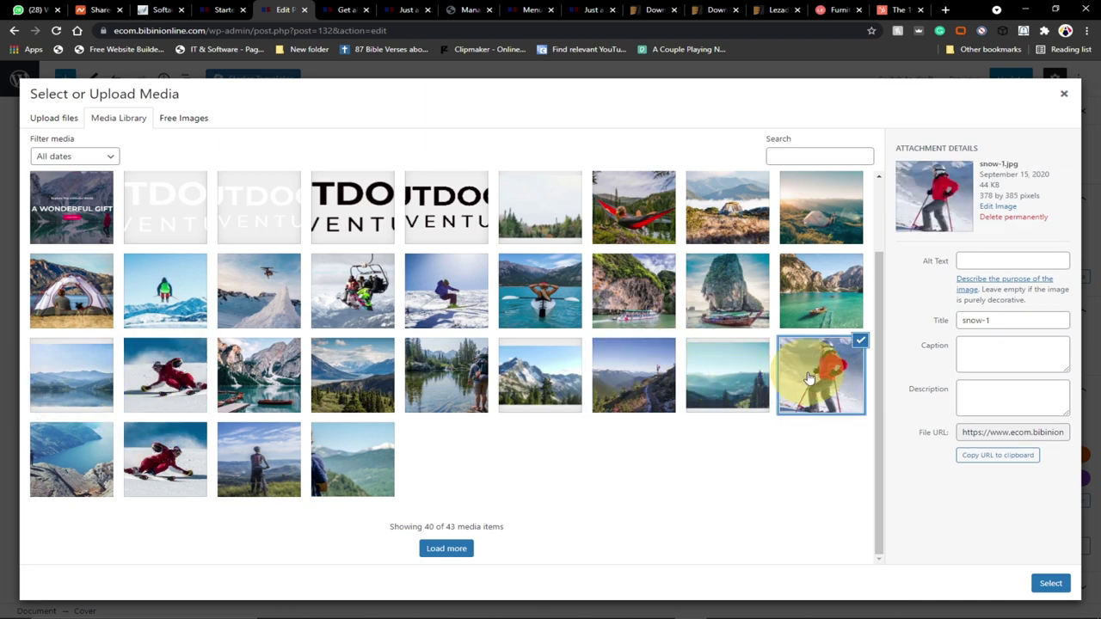
click(801, 297)
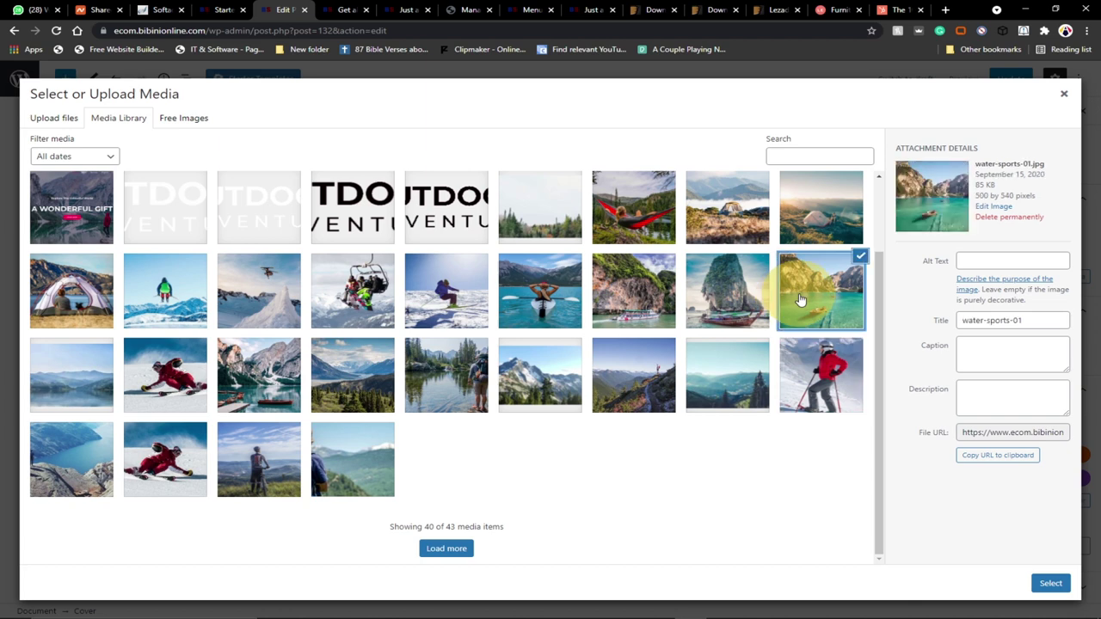
Compare the remaining library photos and set hero-bg.jpg as the cover background.
click(812, 203)
click(634, 232)
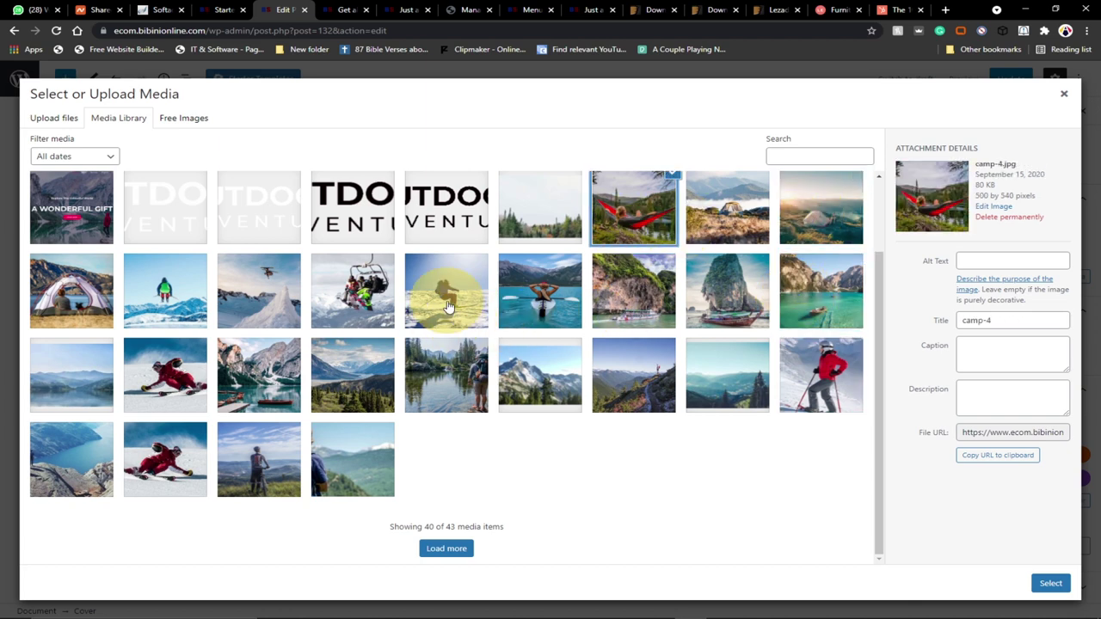
click(446, 308)
click(335, 311)
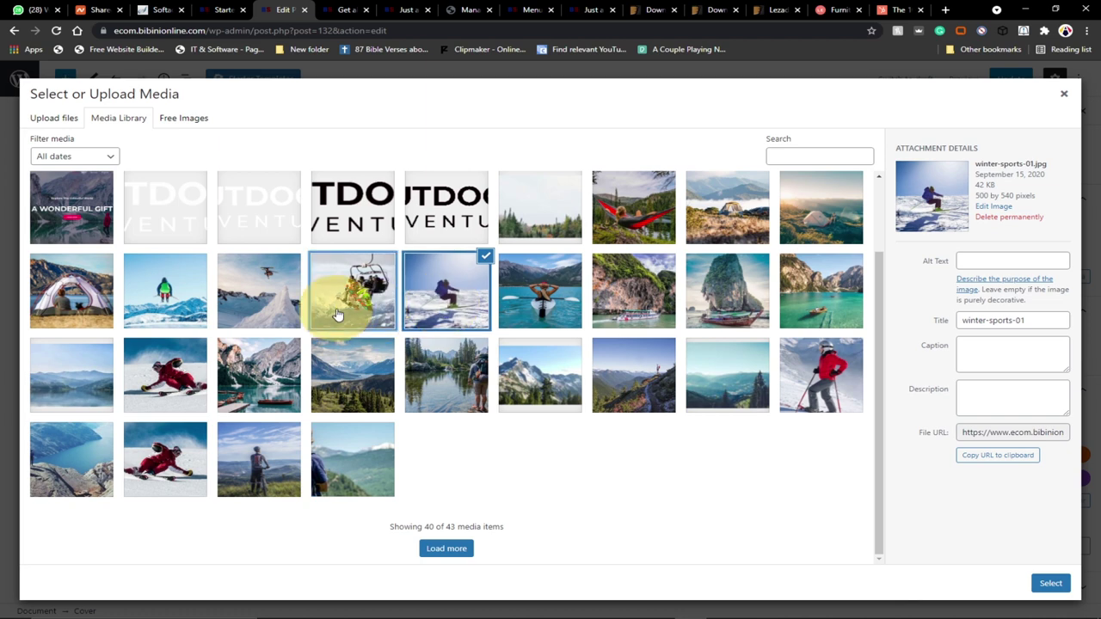
click(444, 370)
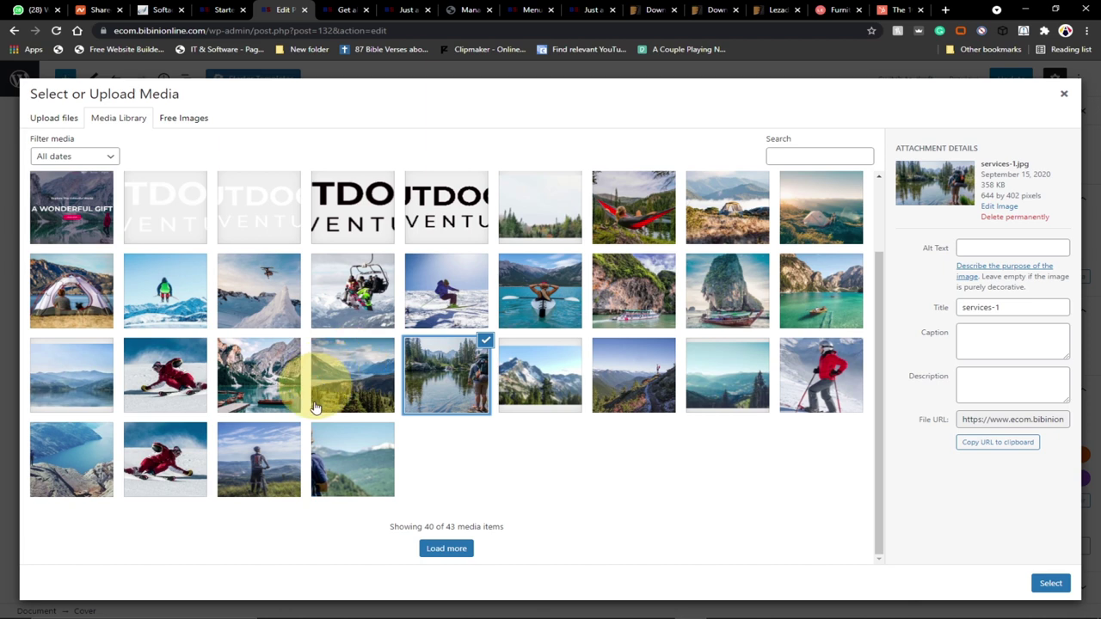
click(356, 480)
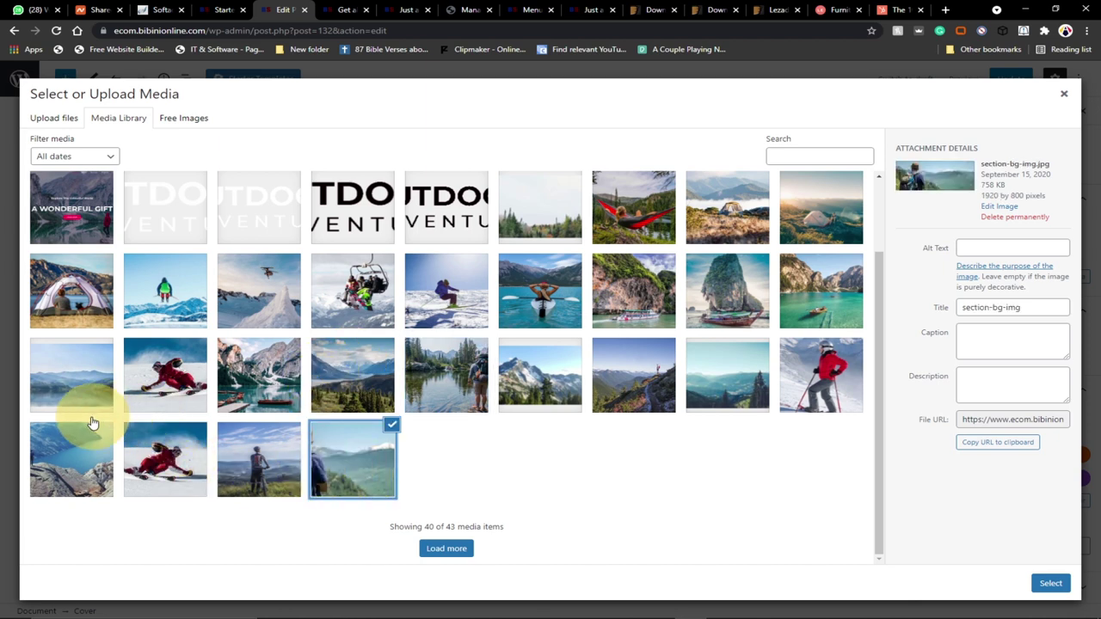
click(246, 470)
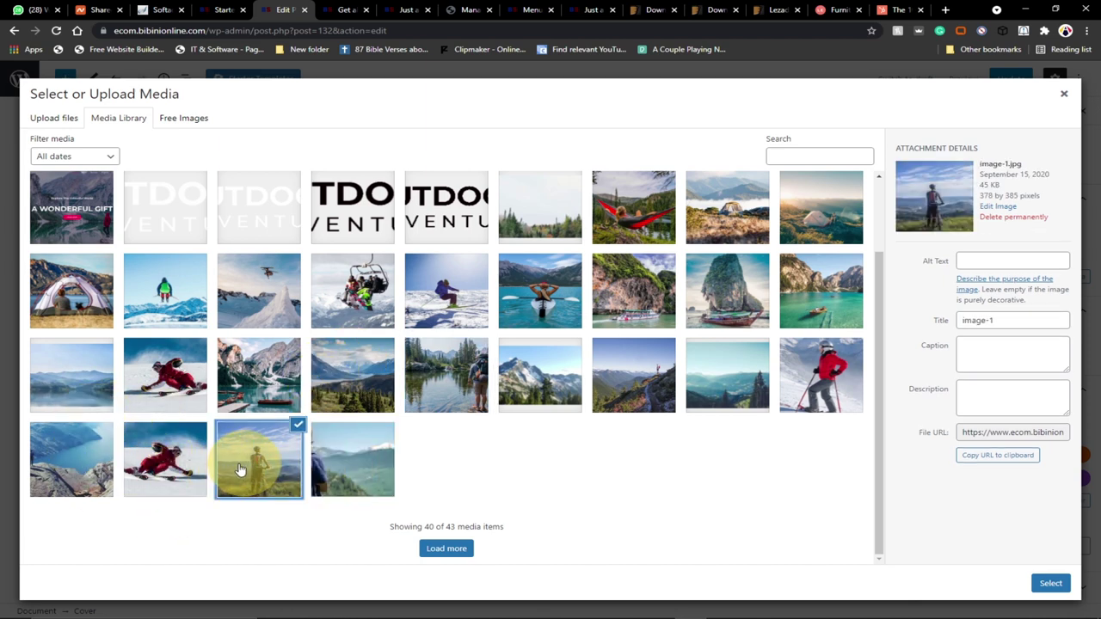
click(91, 477)
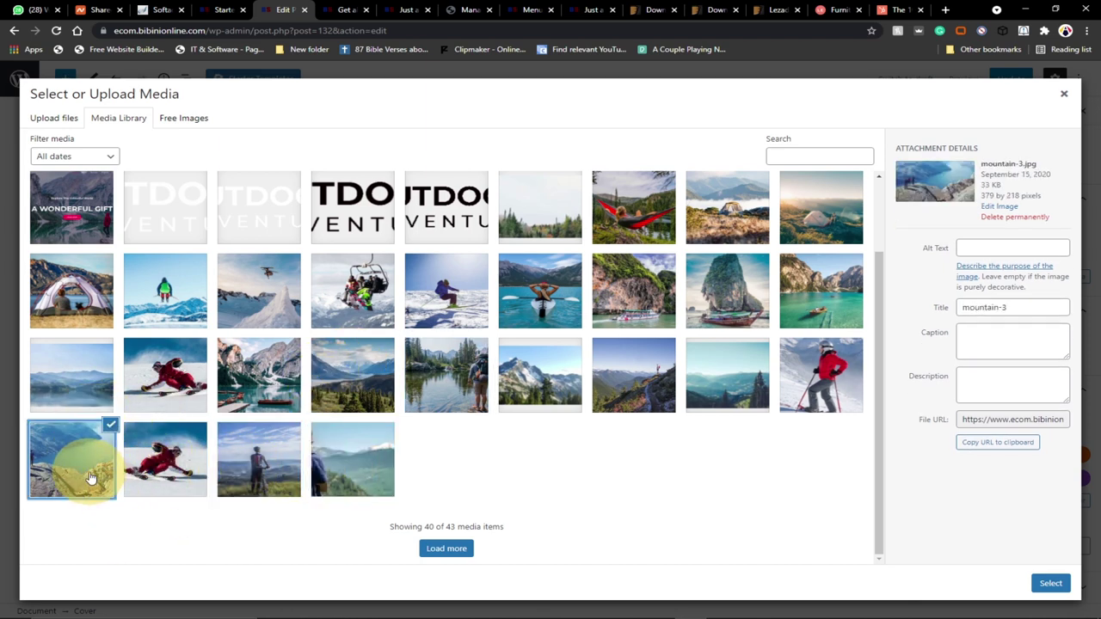
click(73, 392)
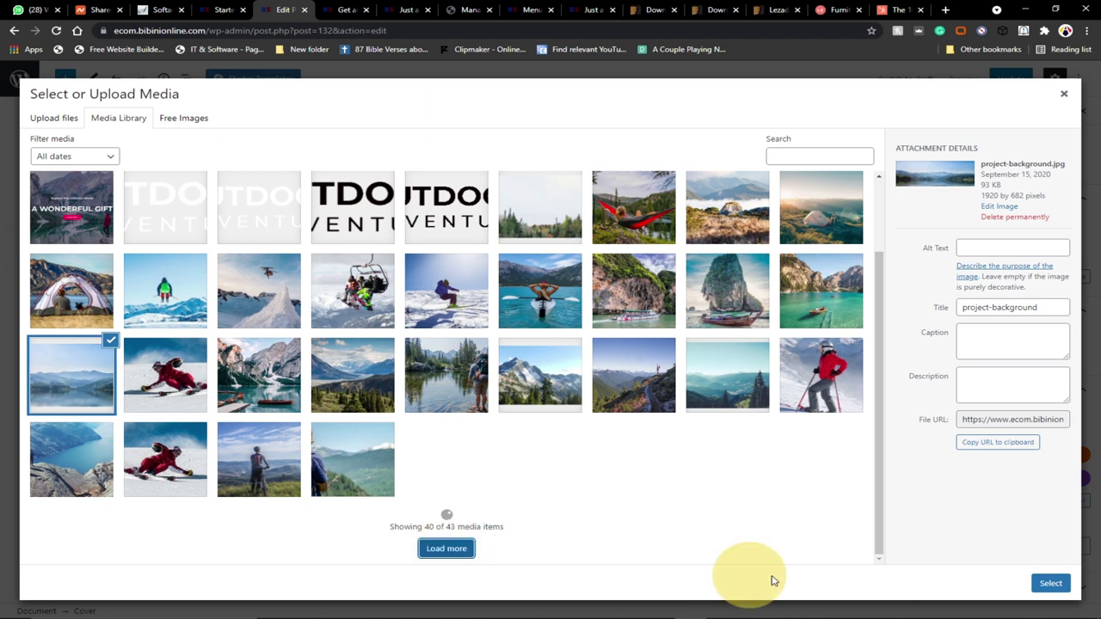
click(472, 477)
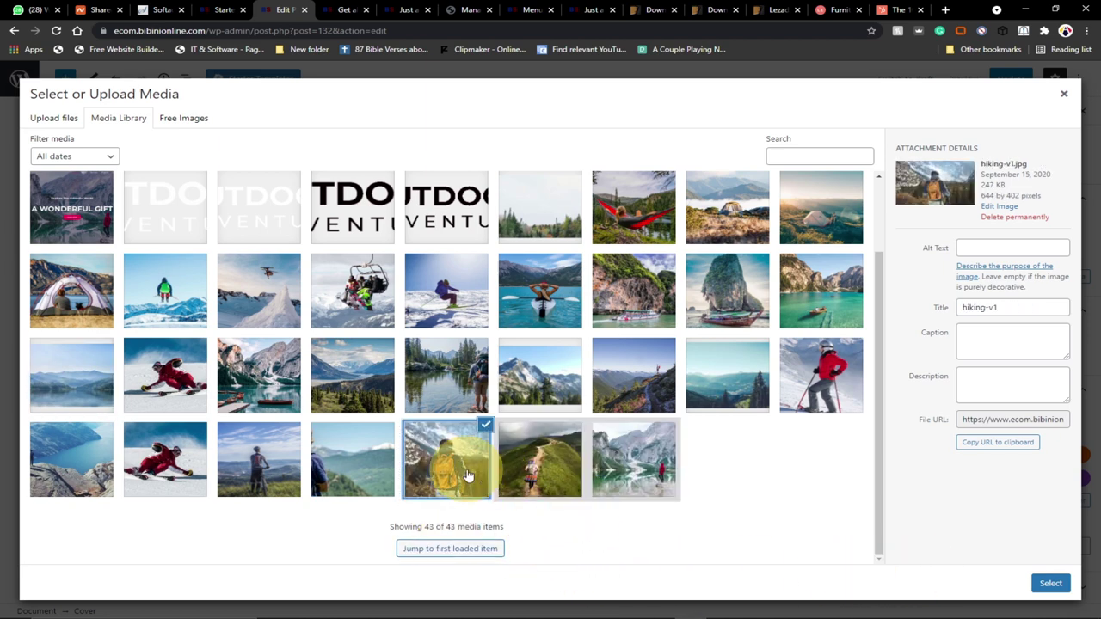
click(535, 479)
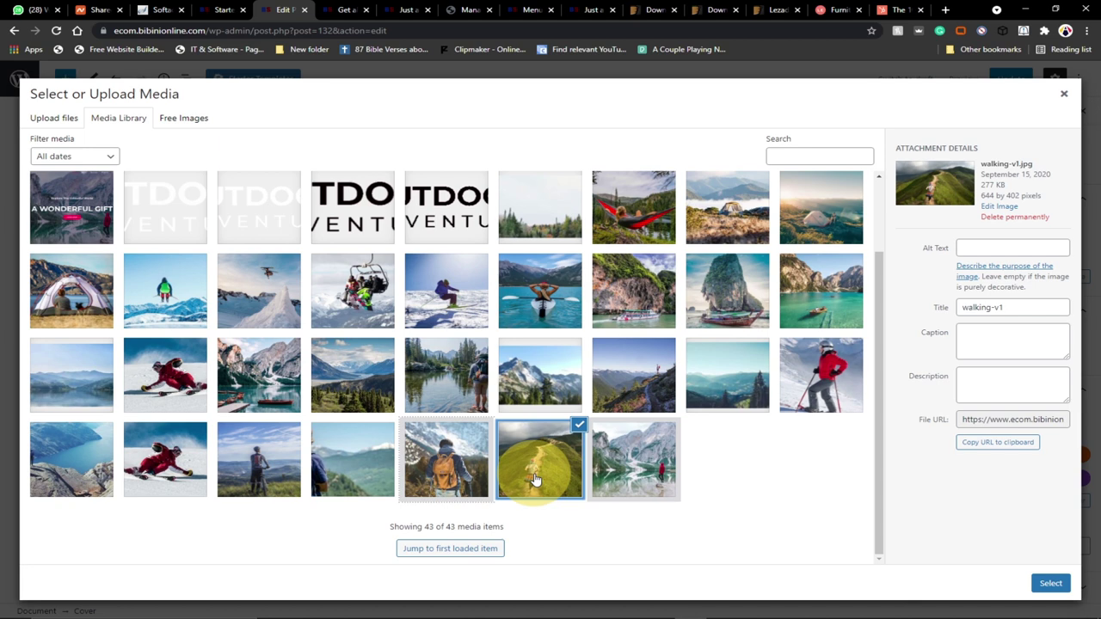
click(665, 476)
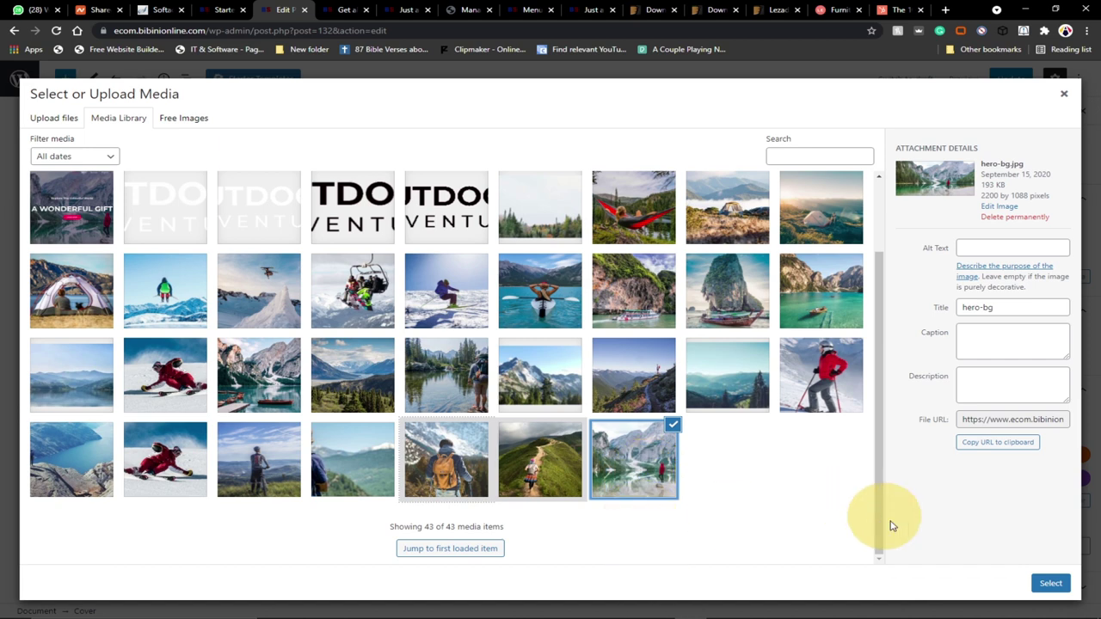
click(1050, 585)
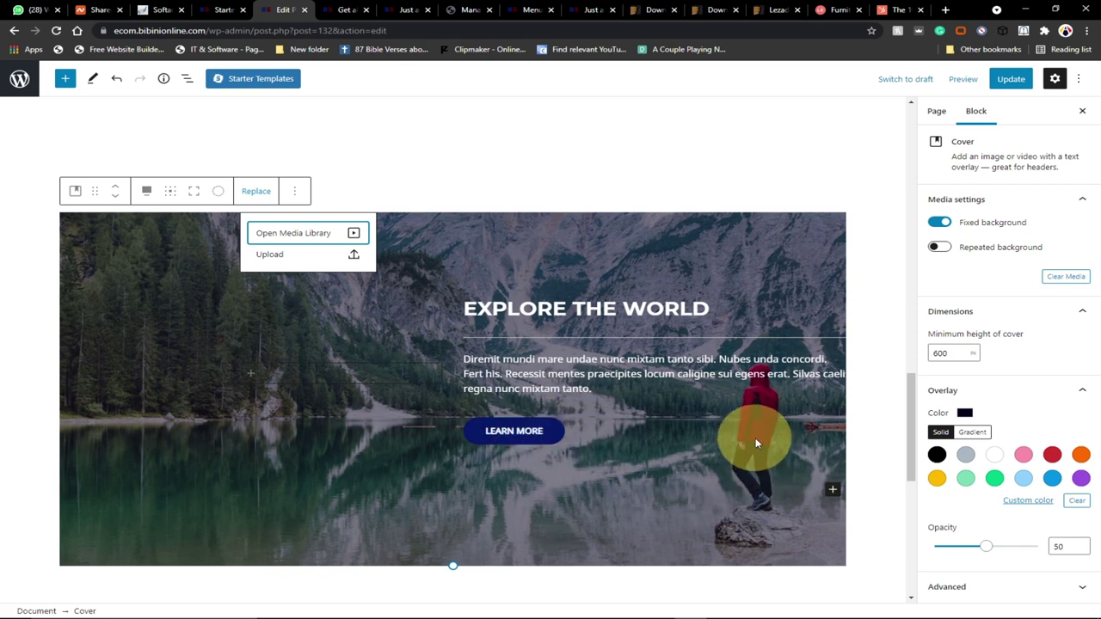
Inspect the EXPLORE THE WORLD banner's empty left column and its vertical alignment choices.
click(486, 349)
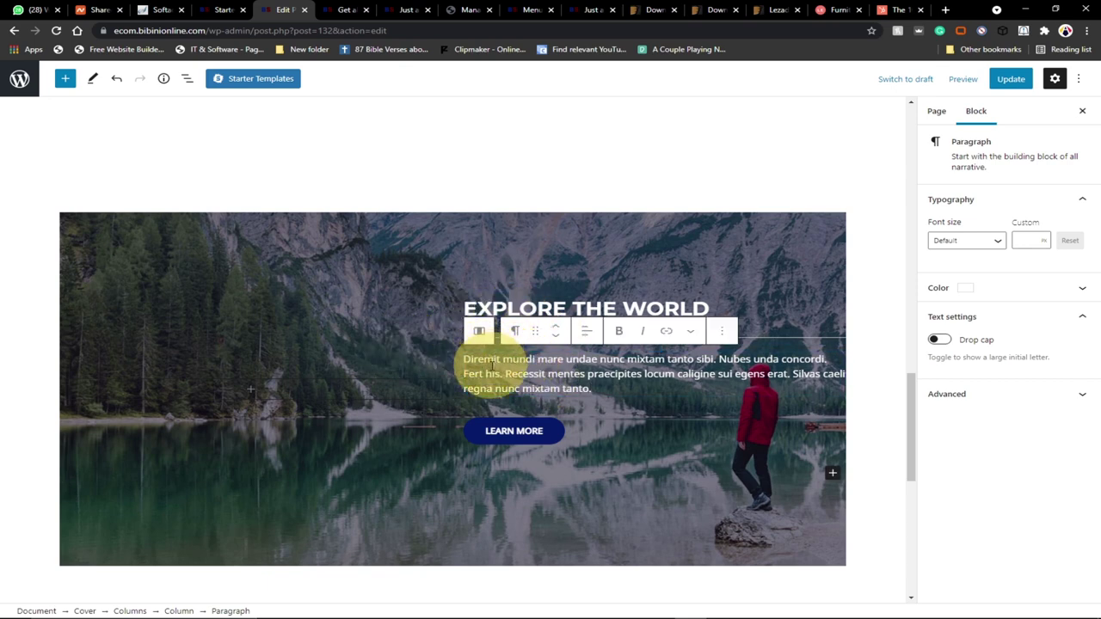
click(512, 306)
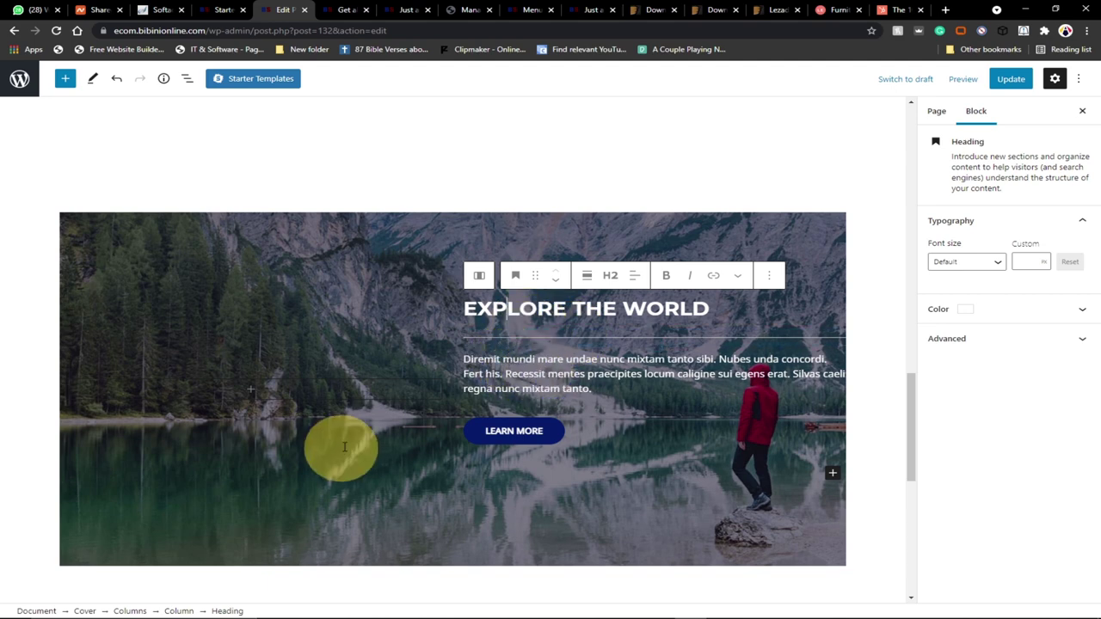
click(256, 396)
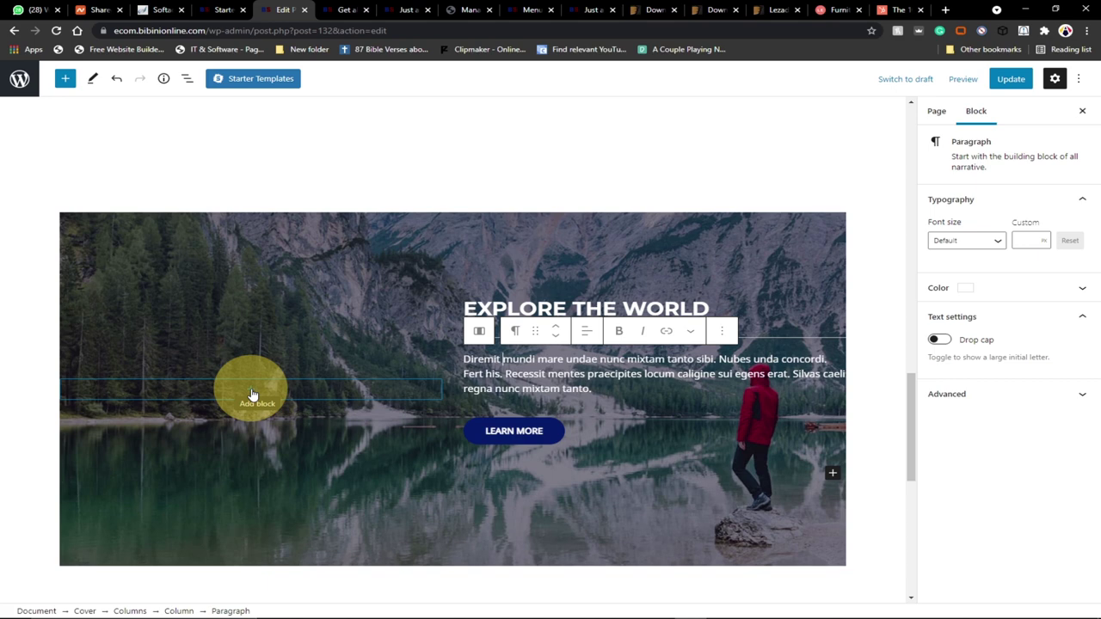
click(251, 388)
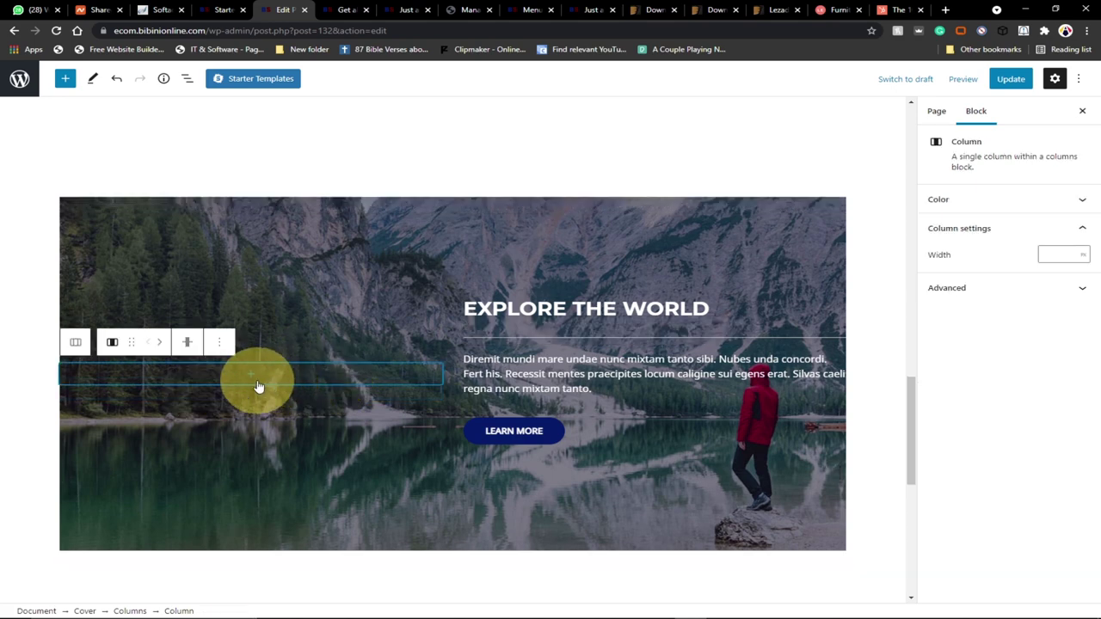
click(186, 344)
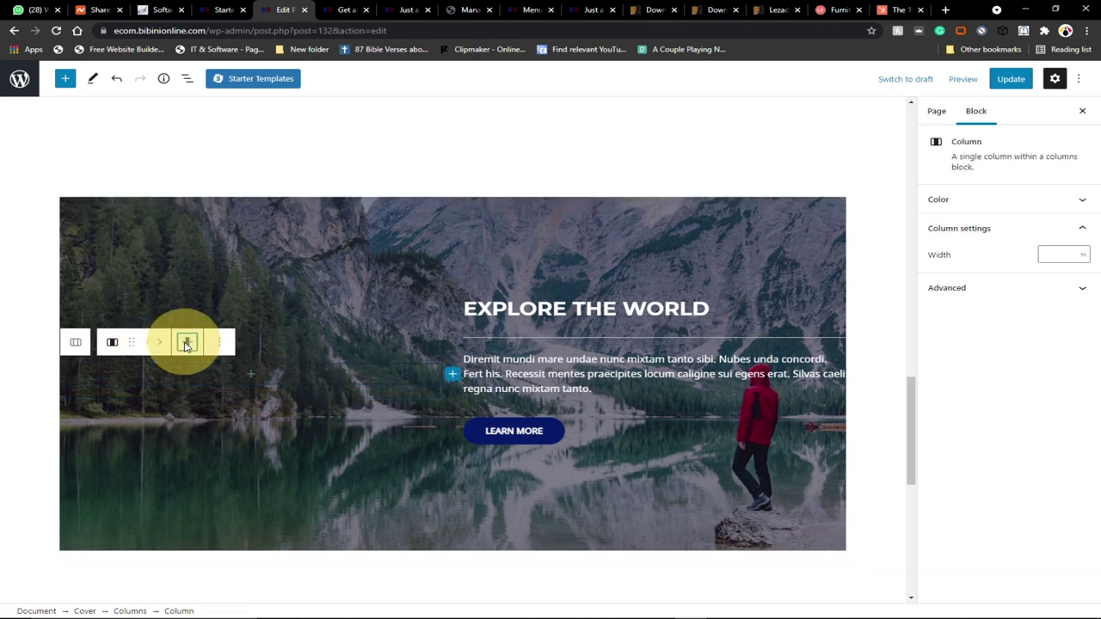
click(134, 344)
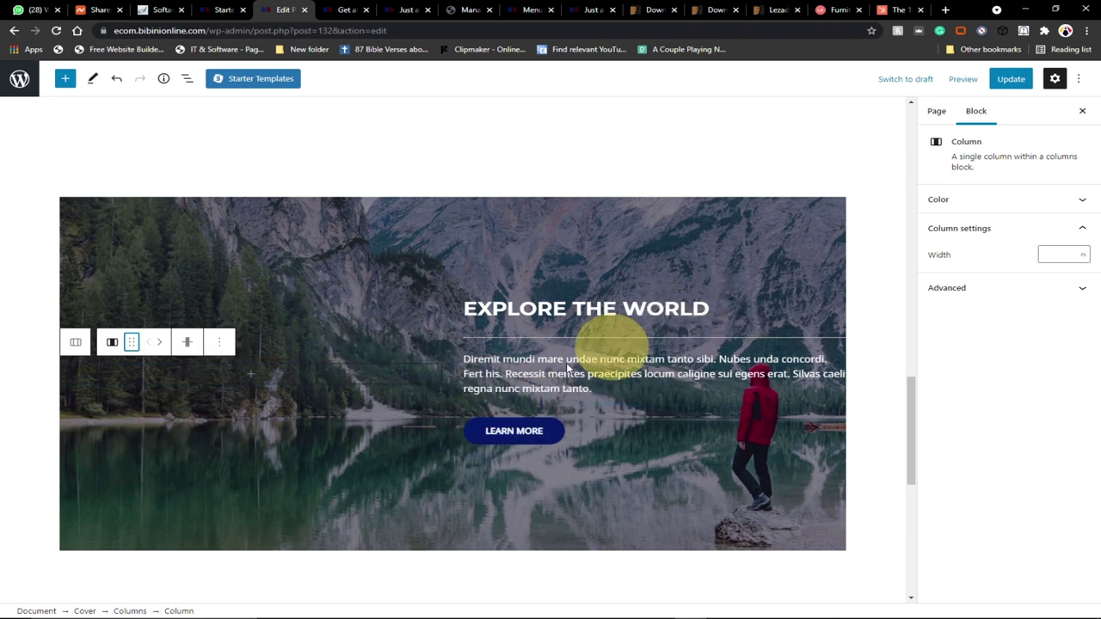
Step through the banner's heading, columns and cover, then resume editing the empty left paragraph.
click(512, 309)
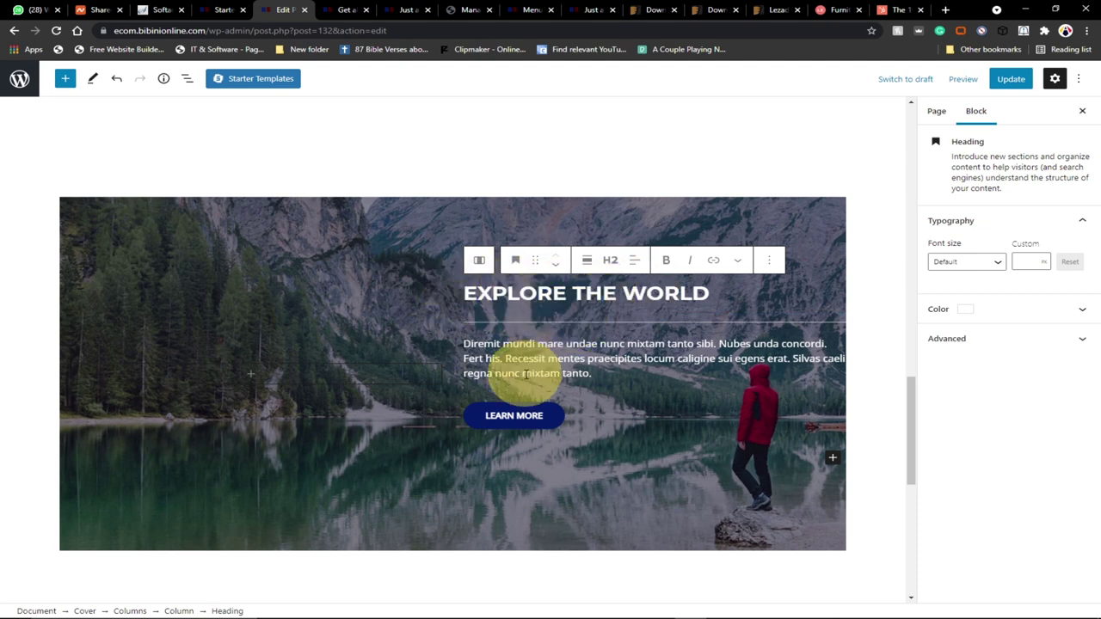
click(479, 263)
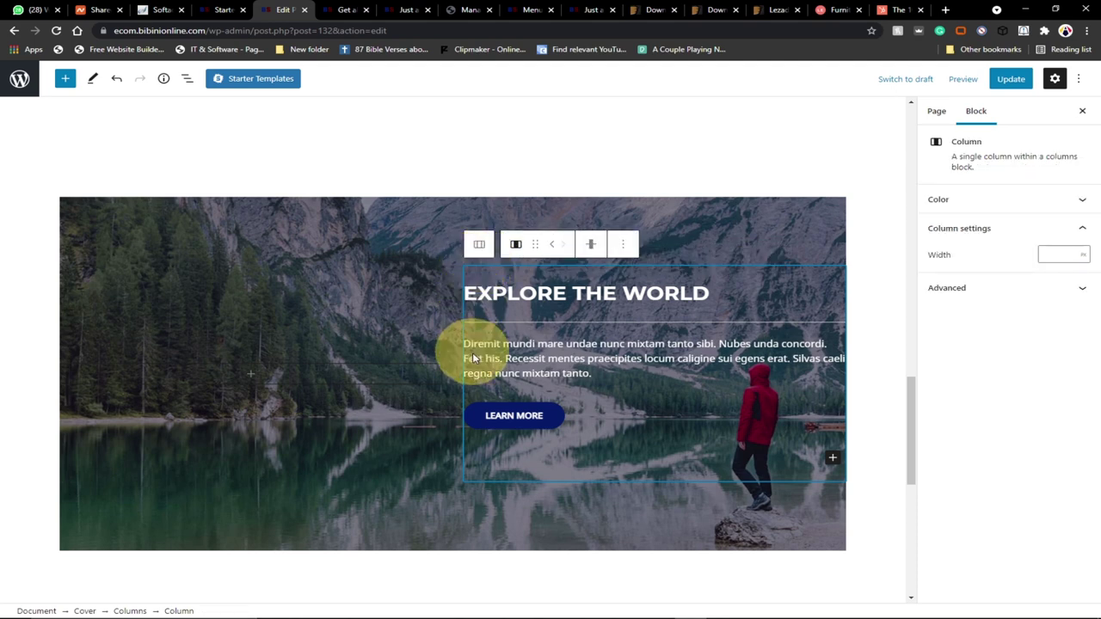
click(634, 437)
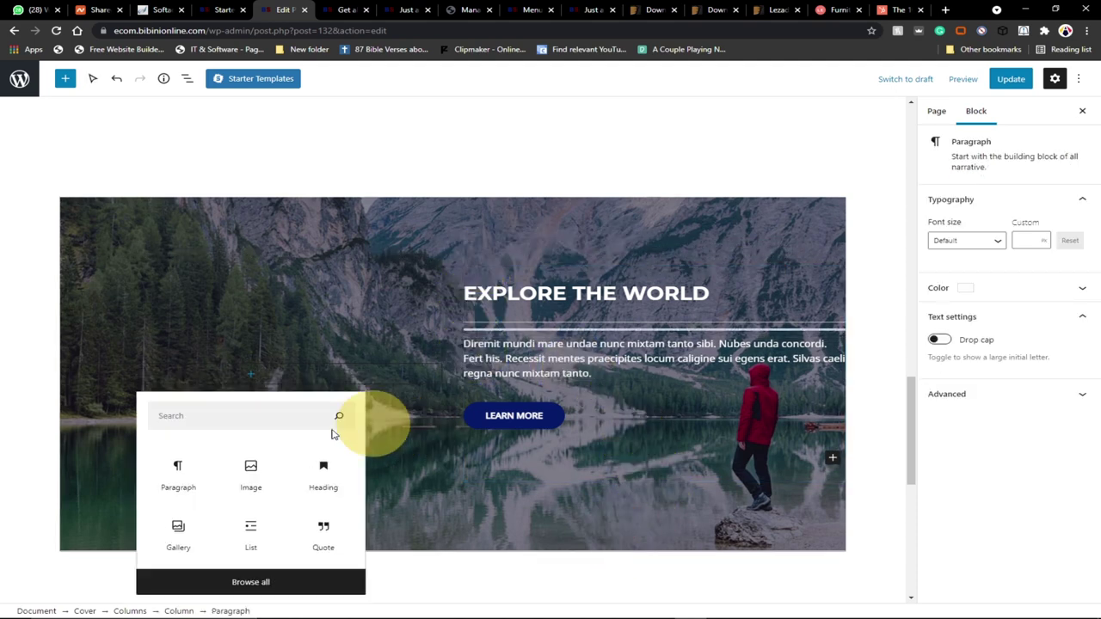
click(360, 378)
click(561, 378)
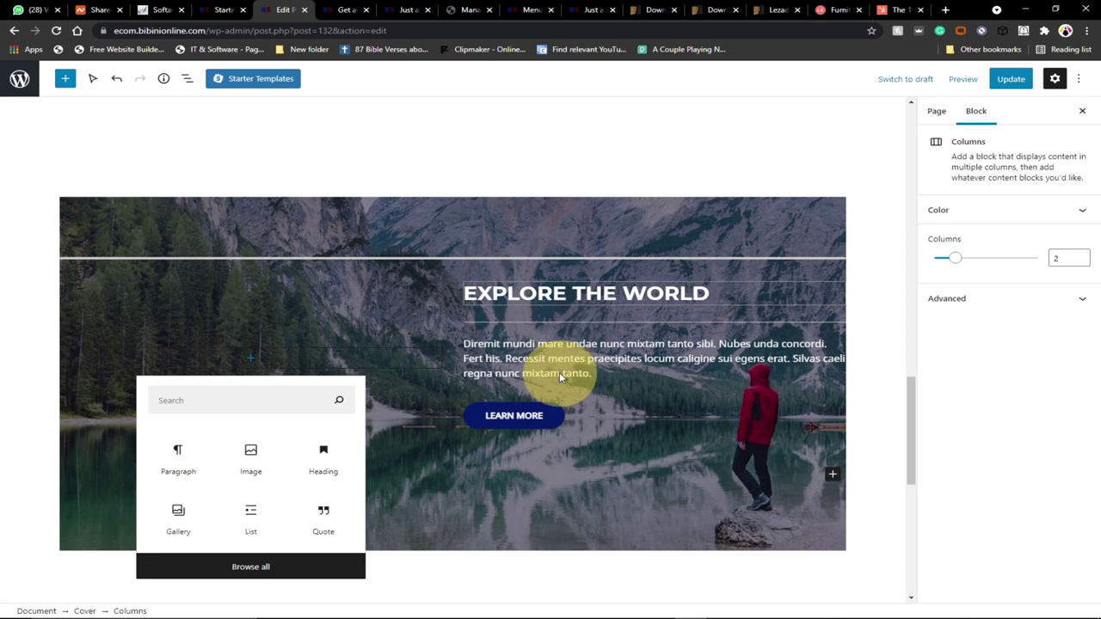
click(556, 366)
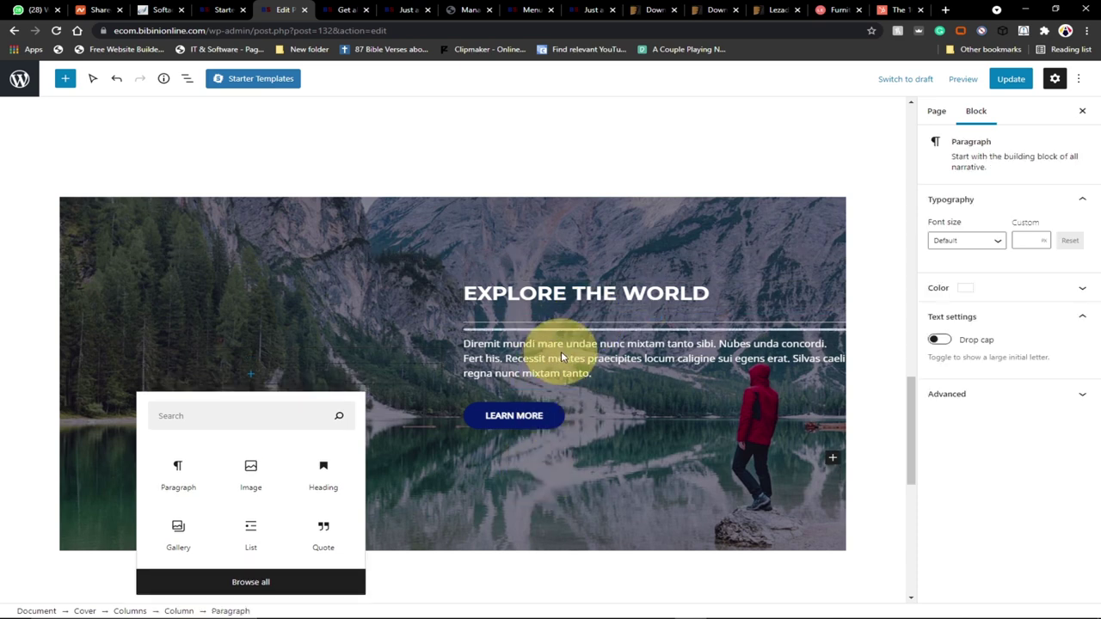
scroll(553, 359, up, 3)
key(Return)
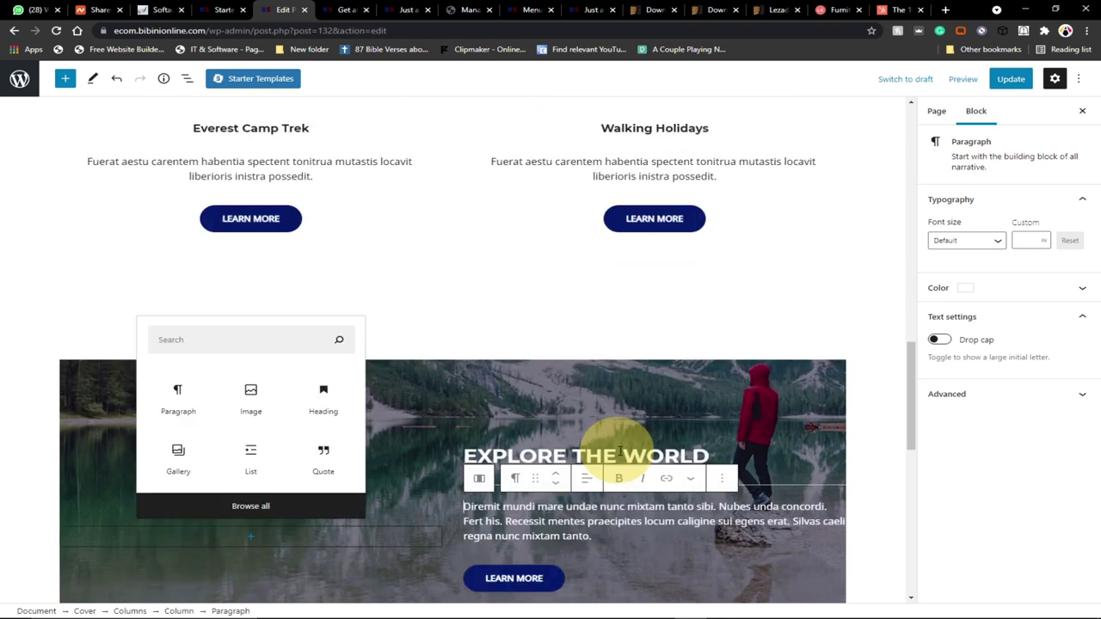
scroll(620, 452, down, 3)
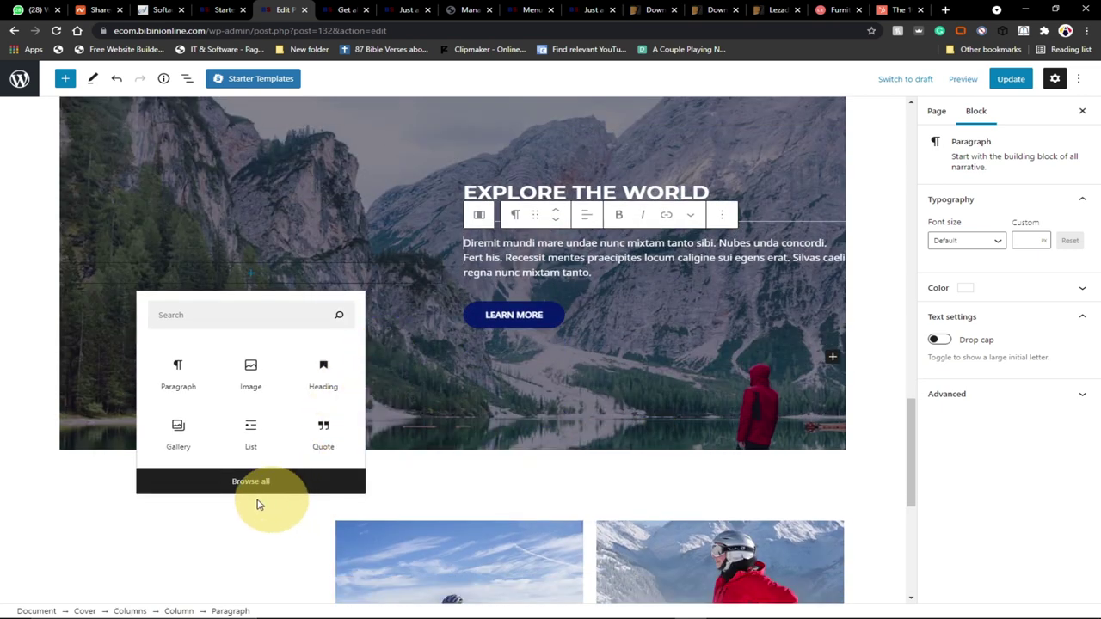
scroll(265, 505, down, 3)
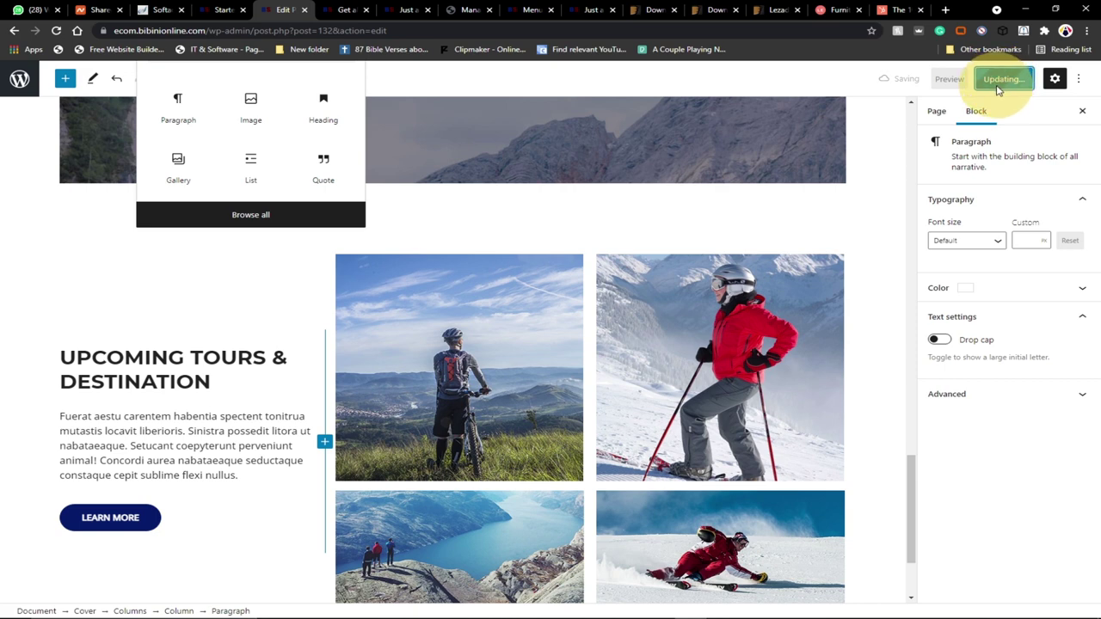
click(342, 10)
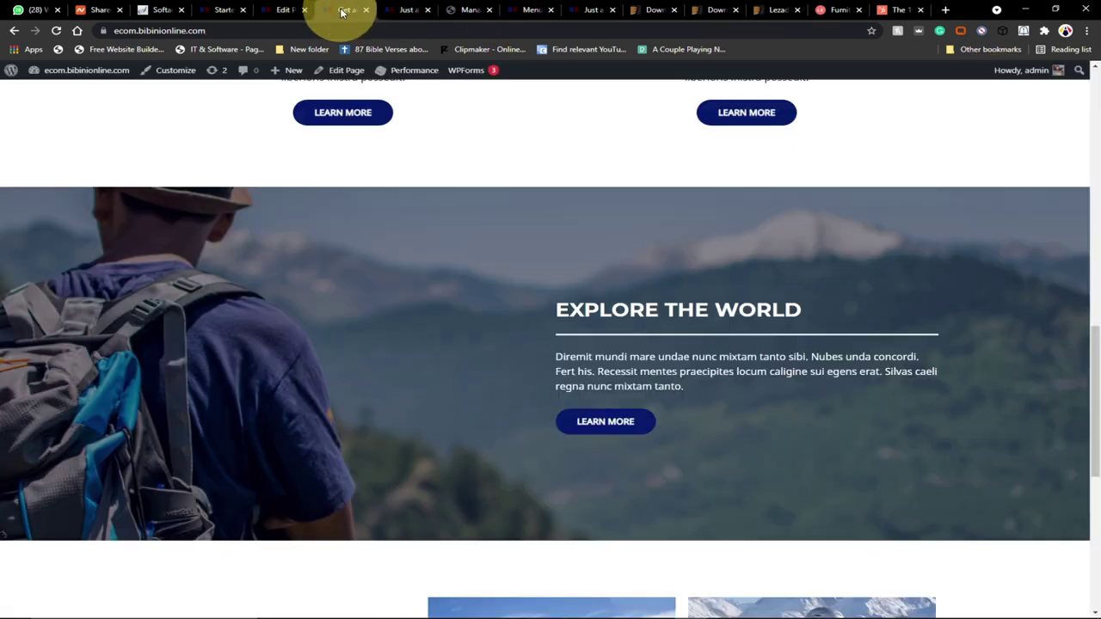
click(56, 30)
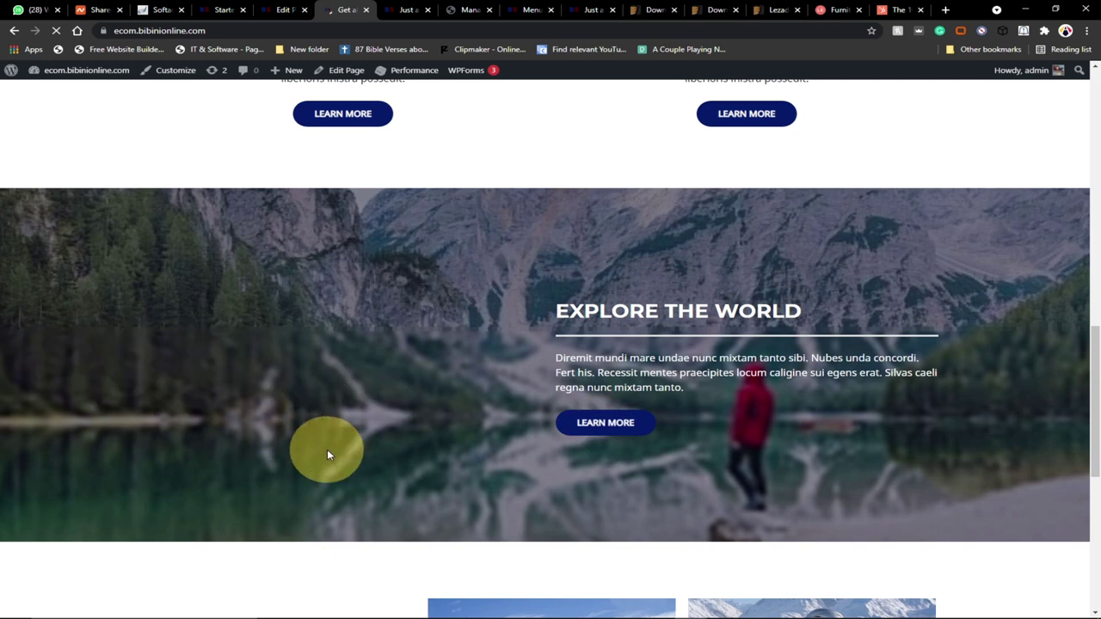
scroll(327, 449, down, 3)
scroll(339, 446, down, 3)
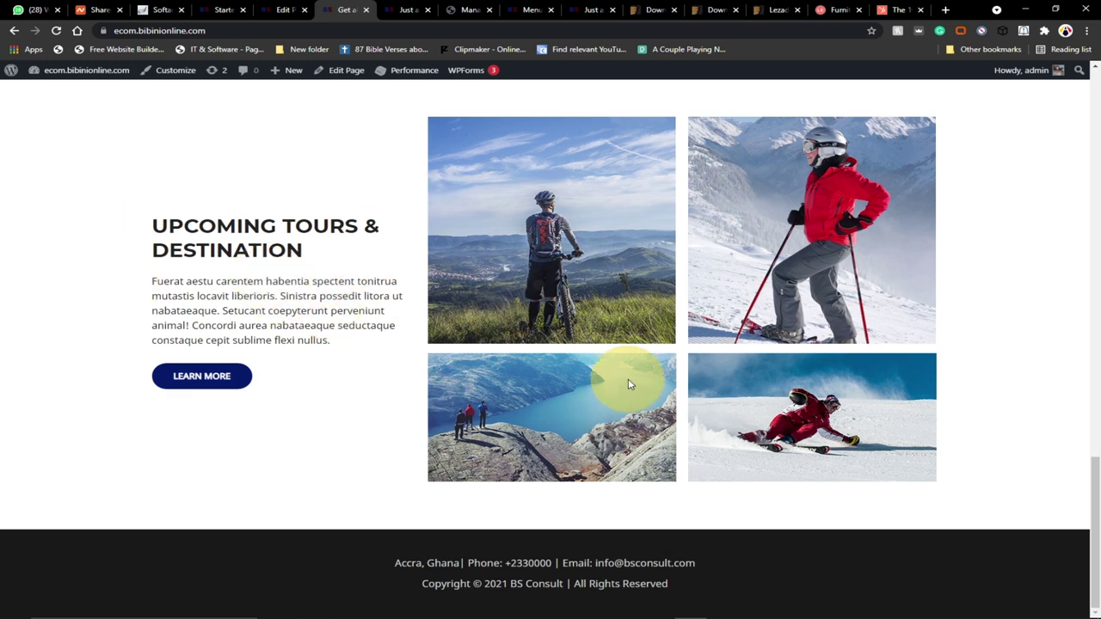
click(282, 9)
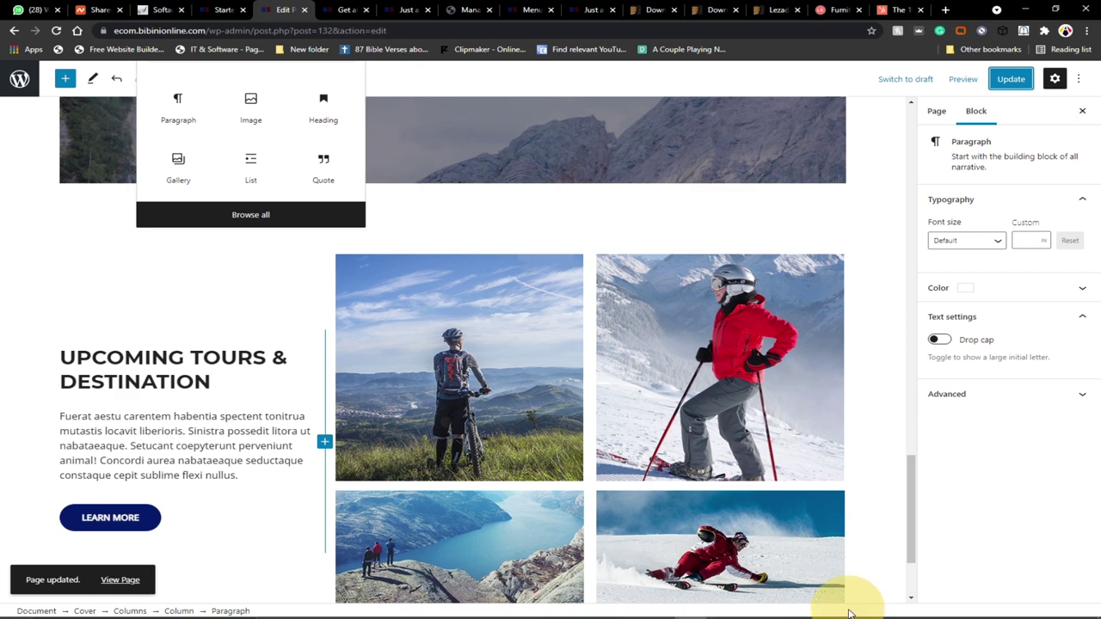
Replace the first gallery image's cyclist photo with the hiker-by-lake photo.
click(465, 397)
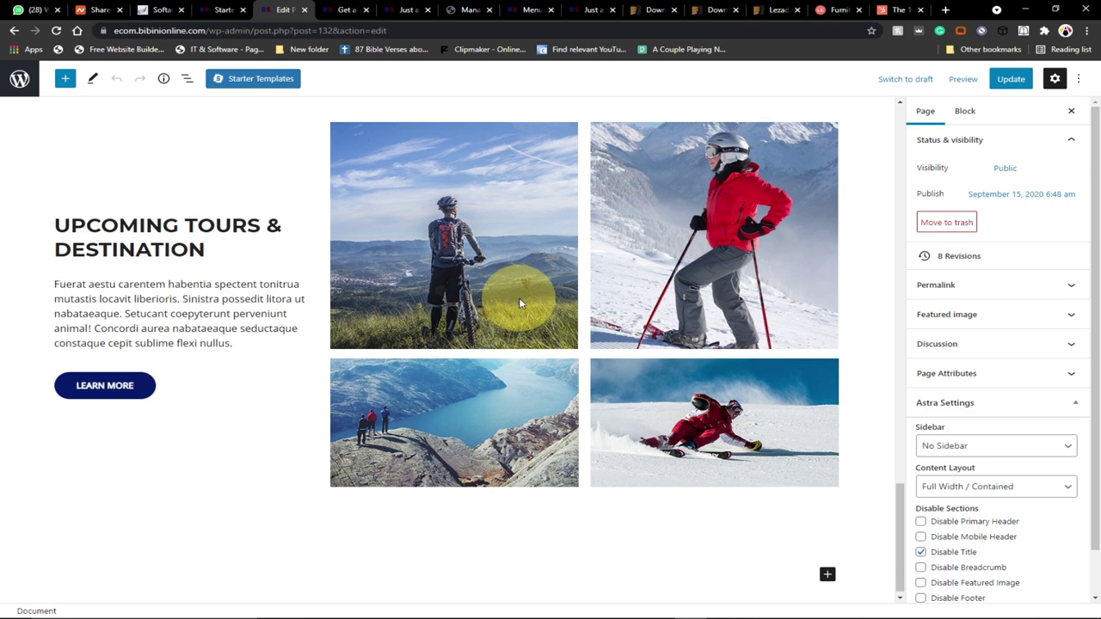
scroll(520, 297, up, 3)
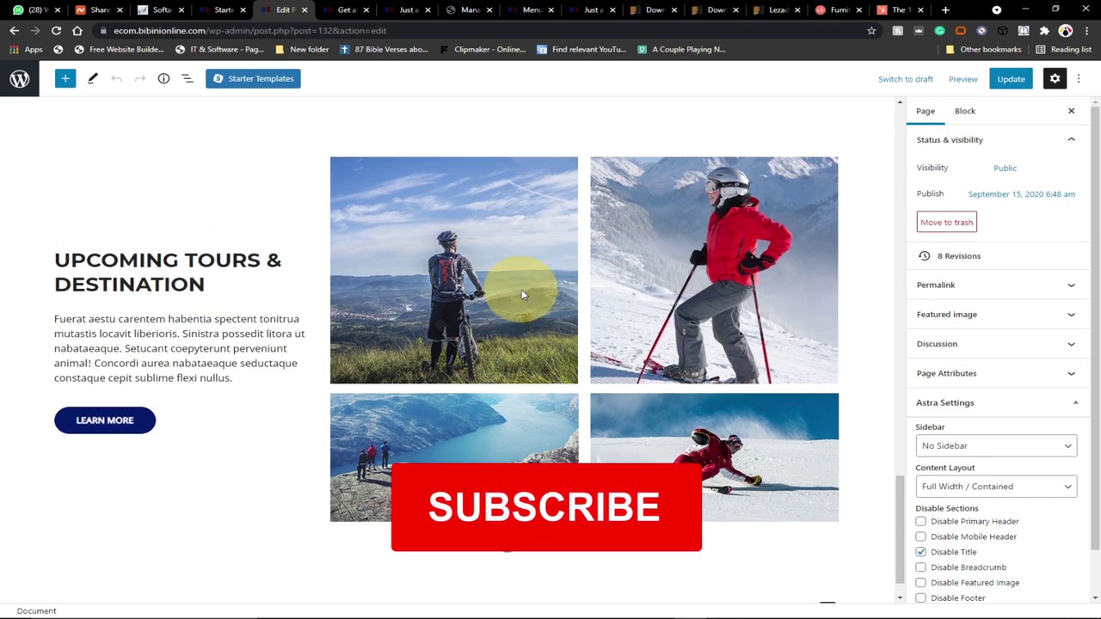
click(506, 359)
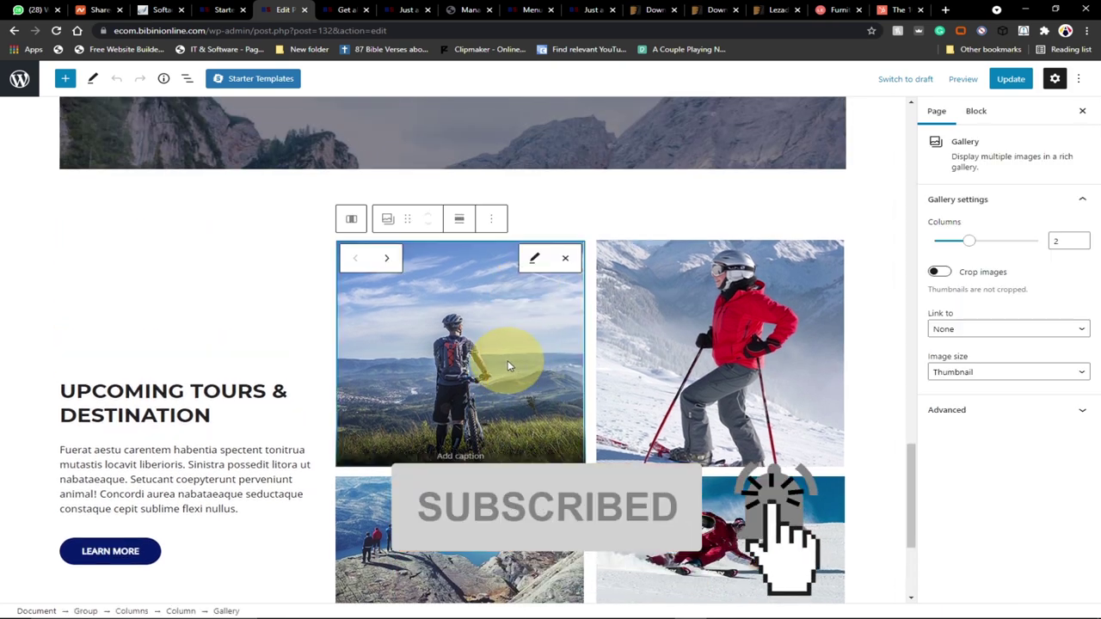
click(533, 262)
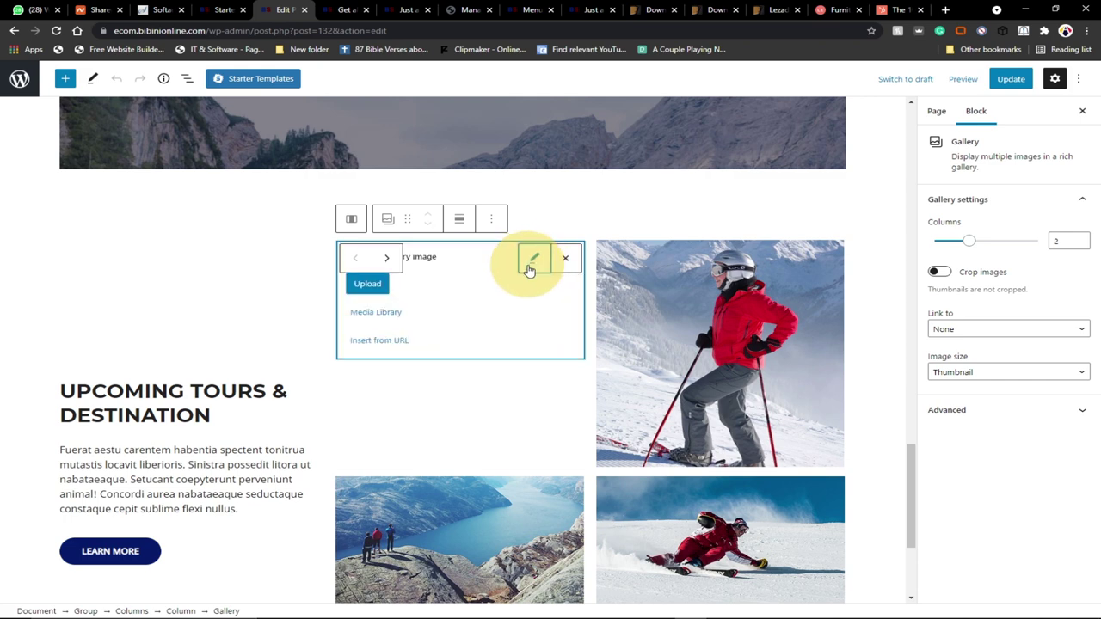
click(391, 315)
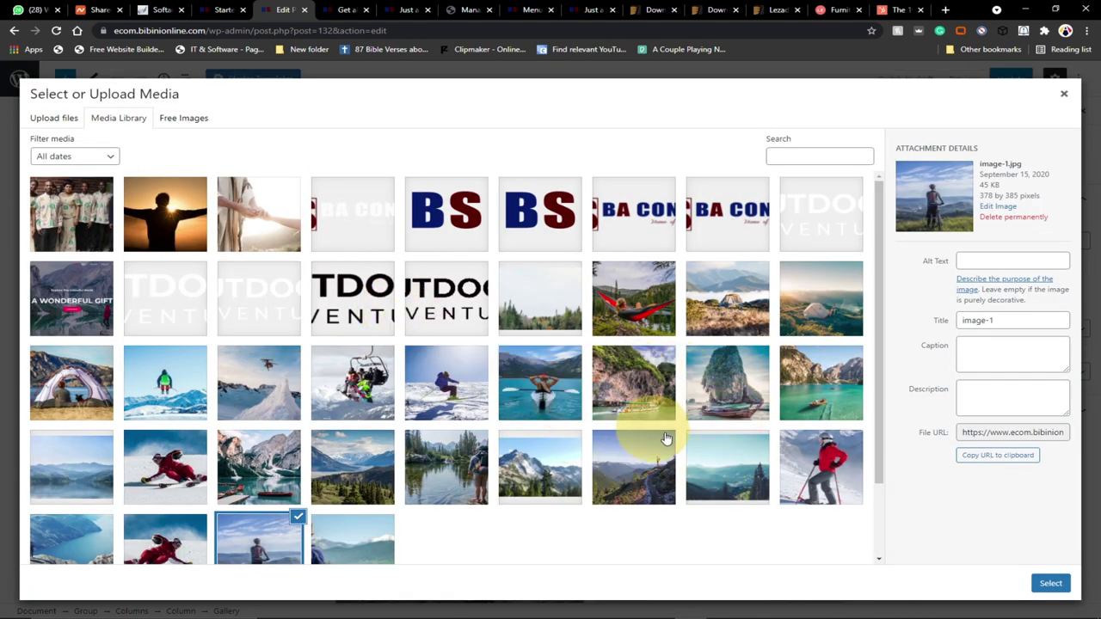
click(460, 476)
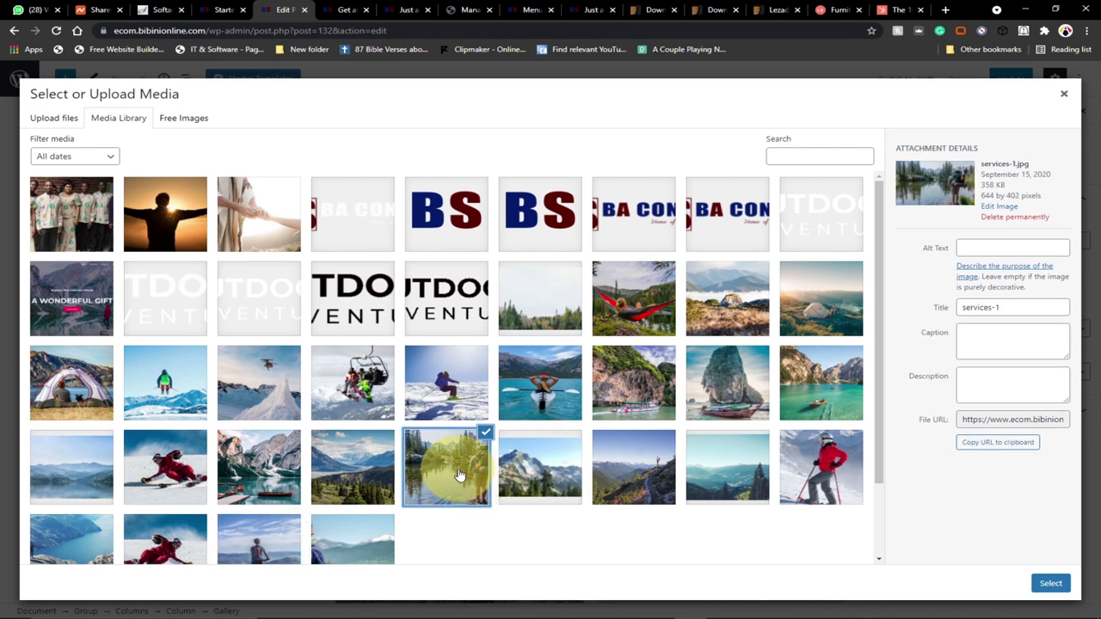
click(1061, 591)
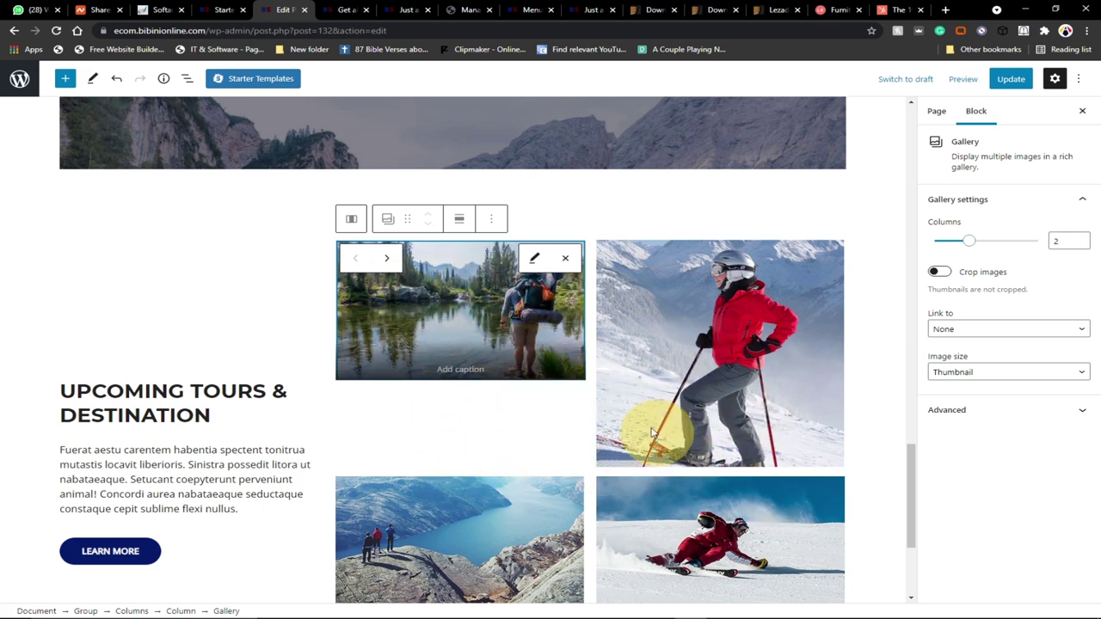
Replace that image again, settling on the red-jacket skier photo snow-1.jpg.
click(536, 261)
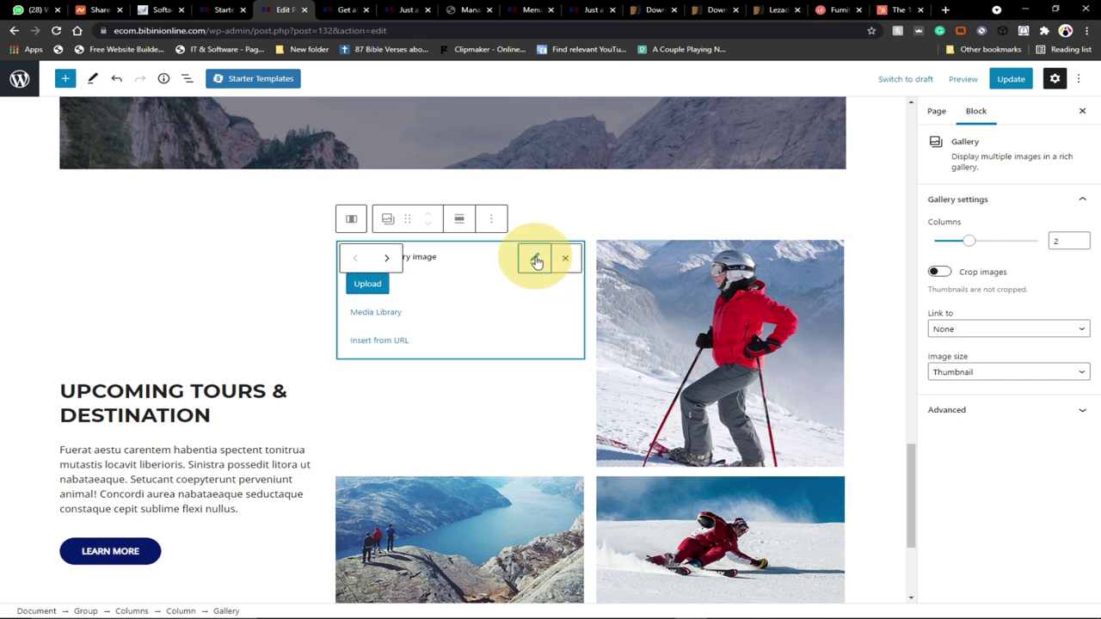
click(382, 319)
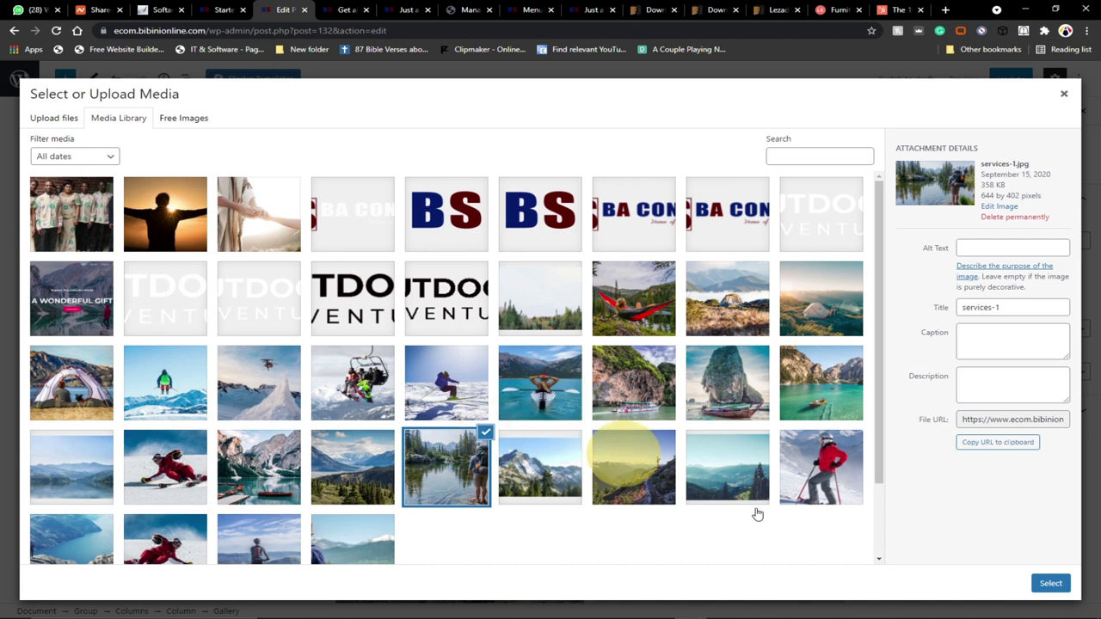
click(734, 482)
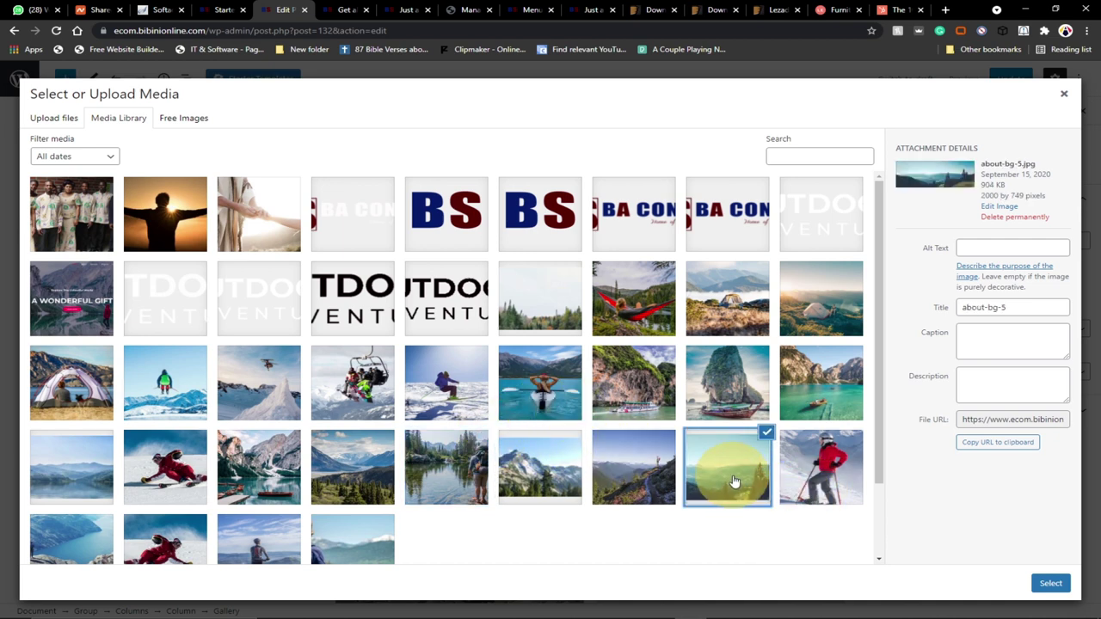
click(648, 476)
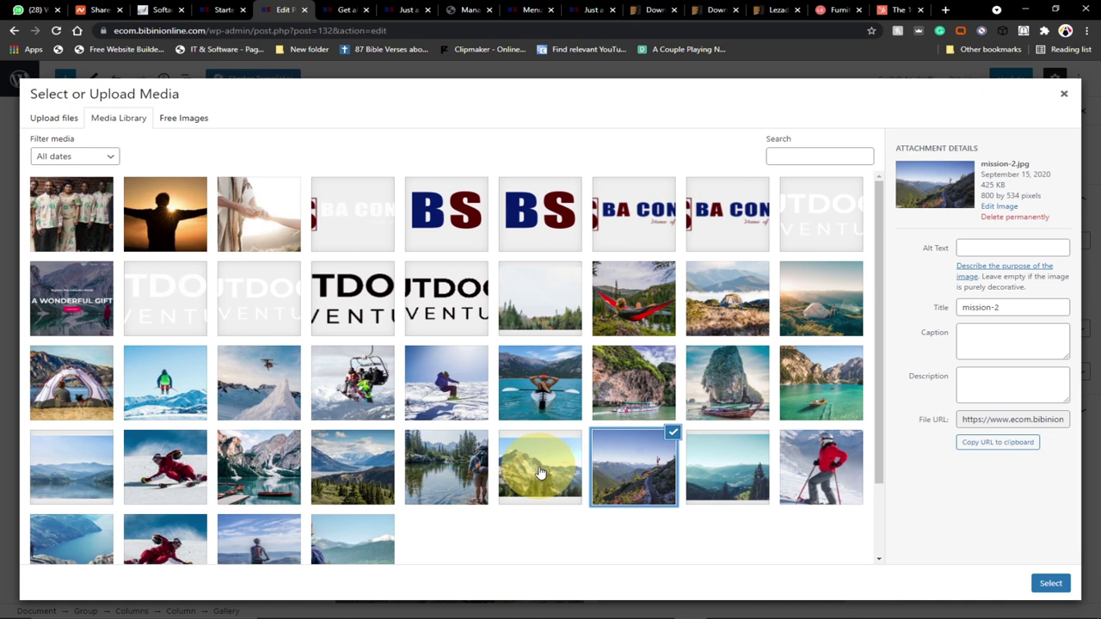
click(537, 467)
scroll(241, 529, down, 1)
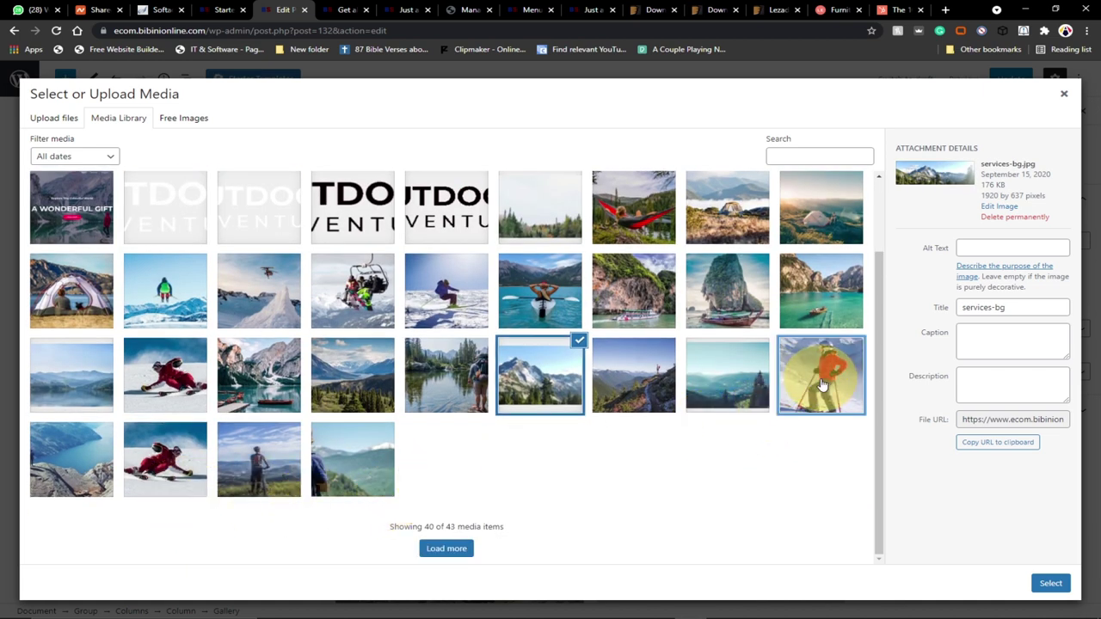
click(821, 384)
click(1047, 585)
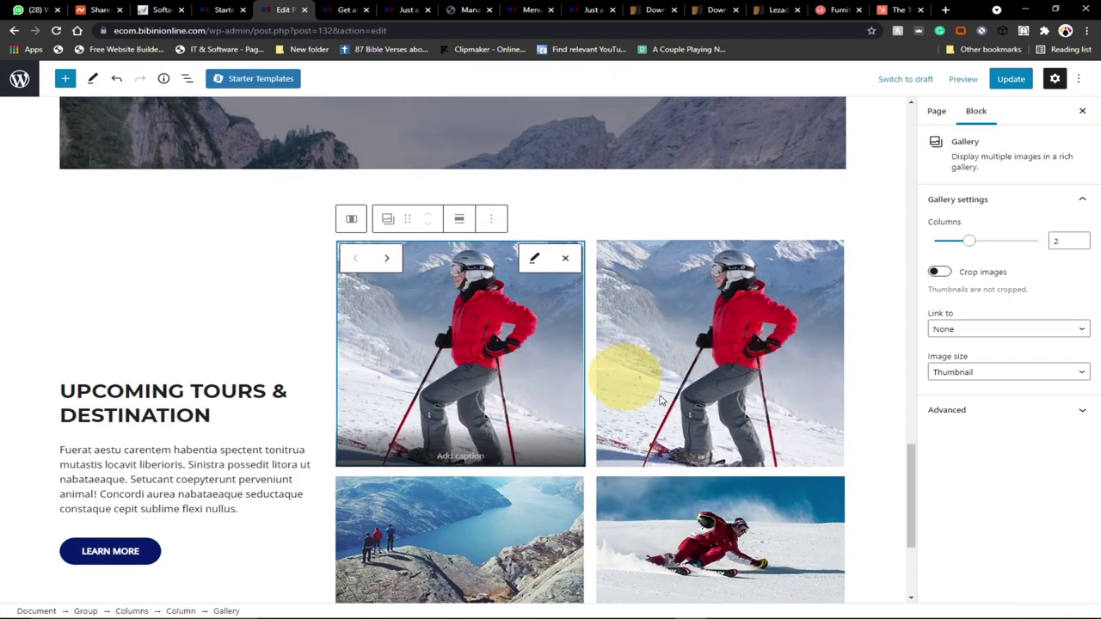
click(747, 366)
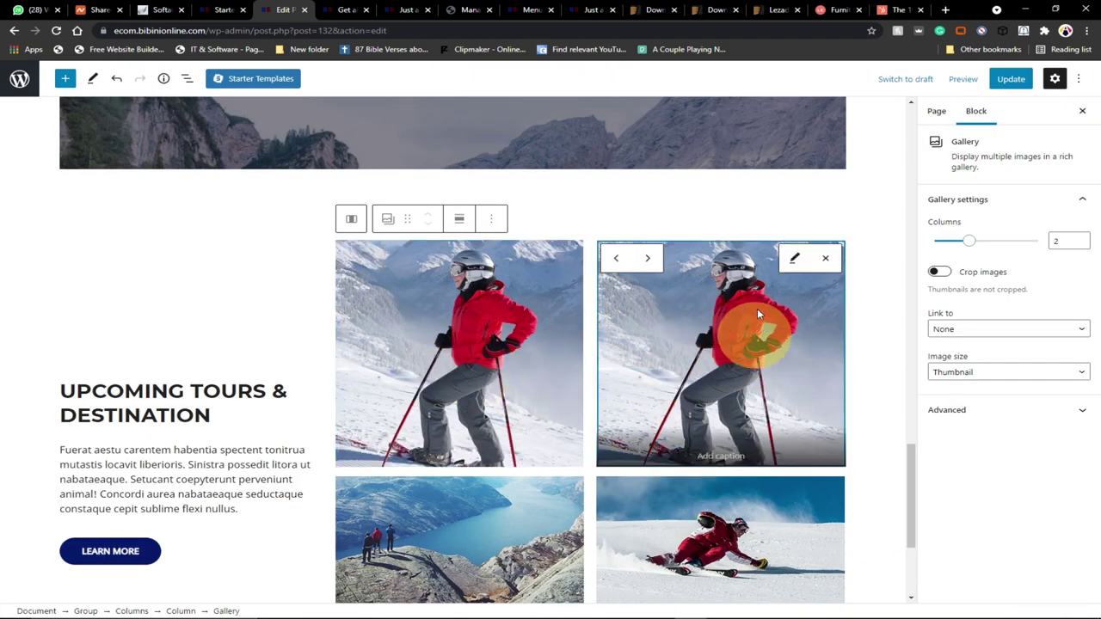
click(796, 260)
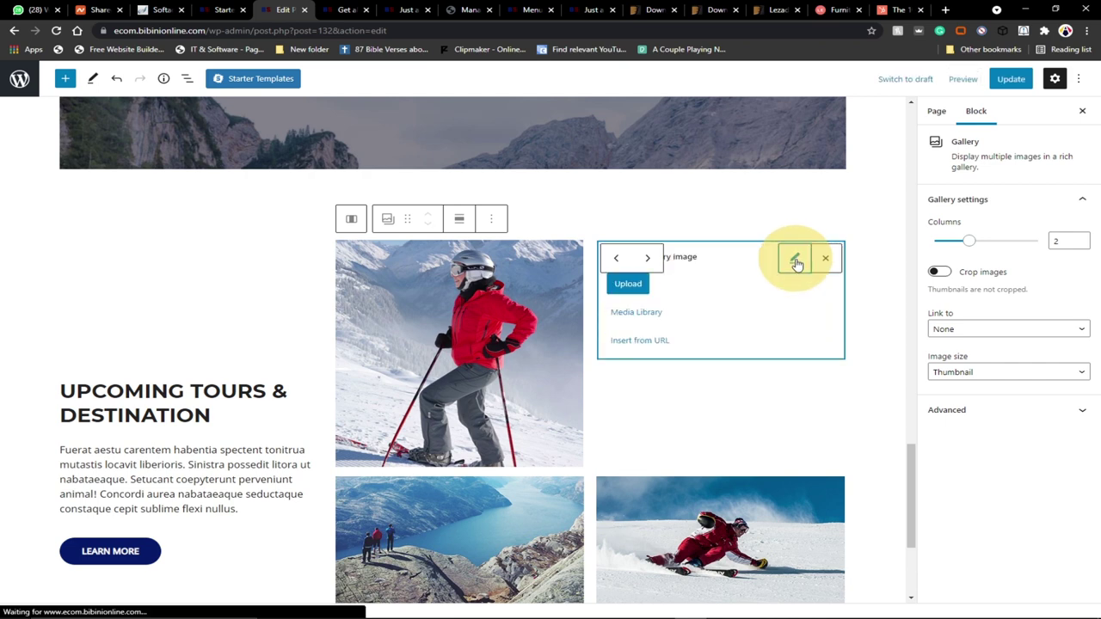
click(656, 314)
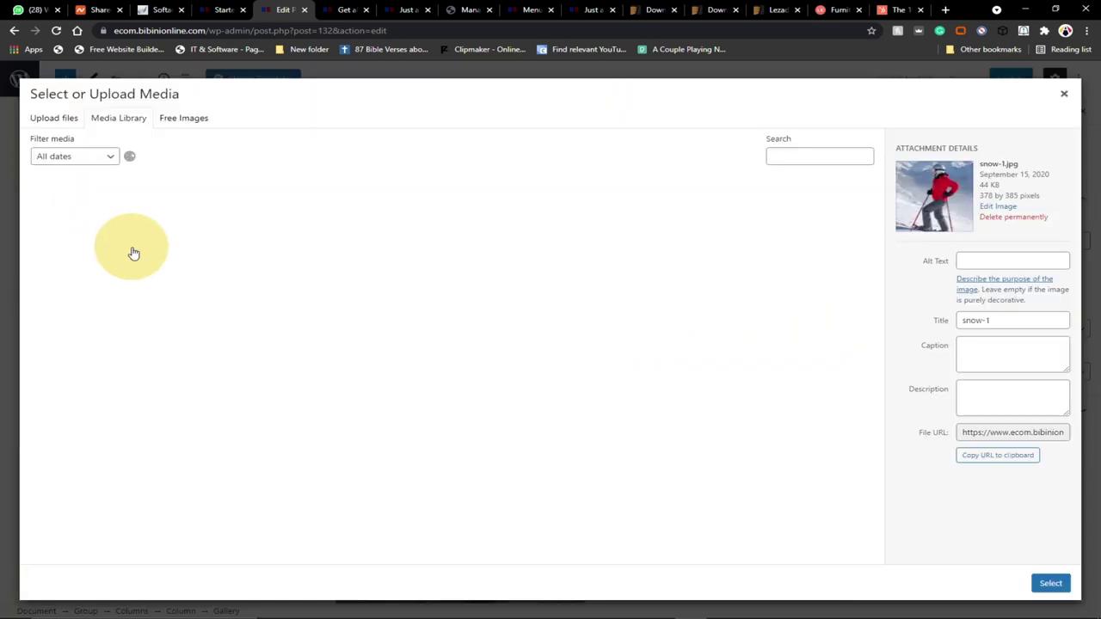
scroll(362, 421, down, 1)
scroll(362, 422, down, 2)
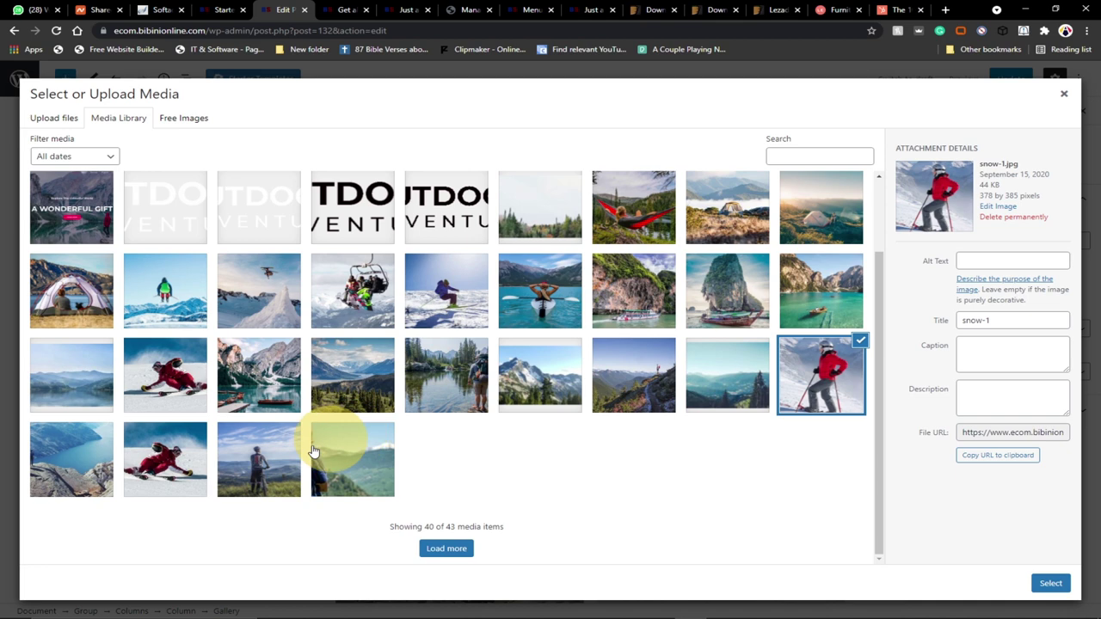
click(257, 459)
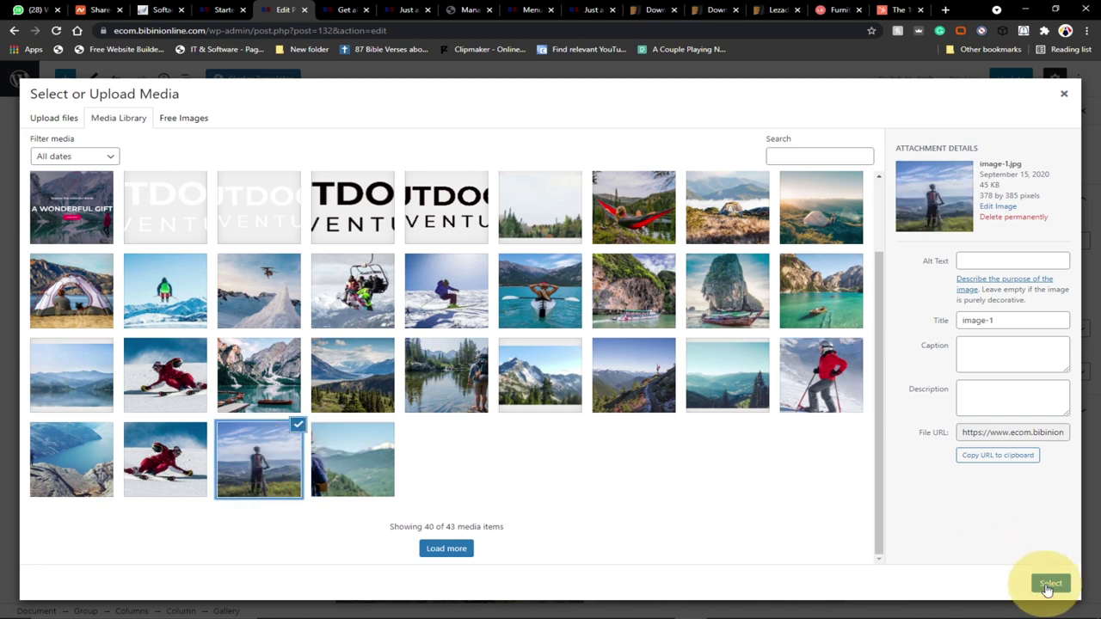
click(1048, 585)
scroll(602, 457, down, 3)
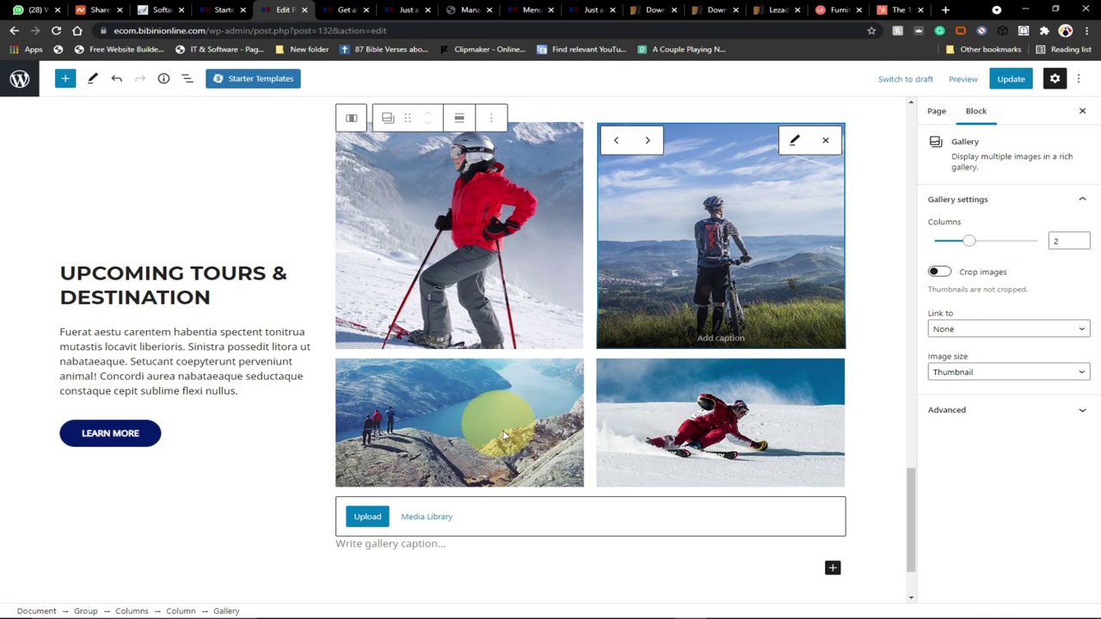
click(658, 426)
click(442, 421)
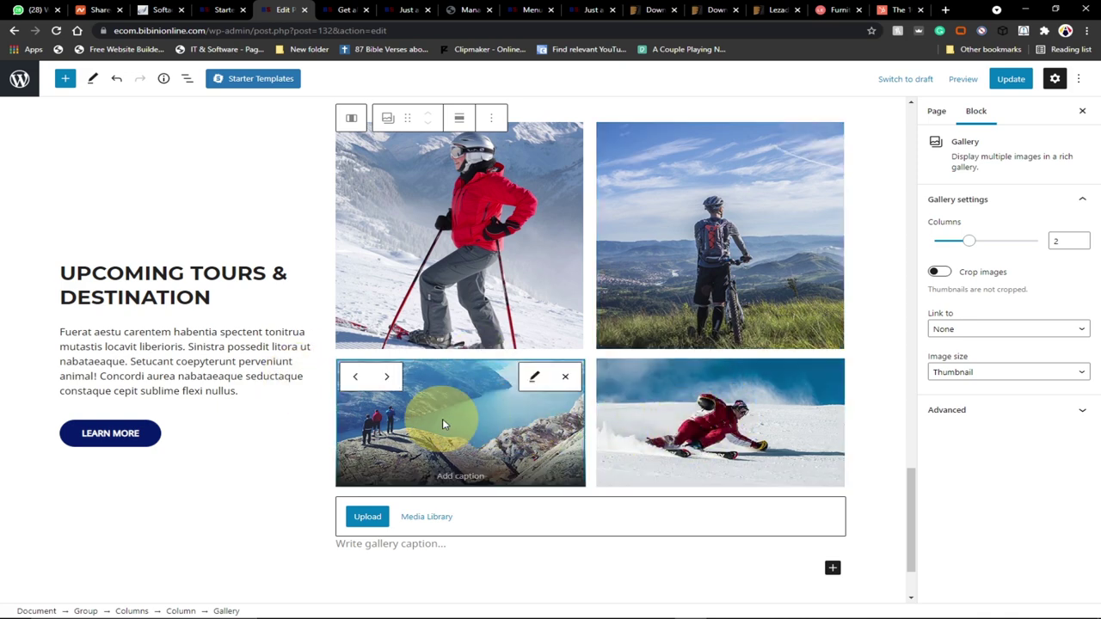
click(534, 382)
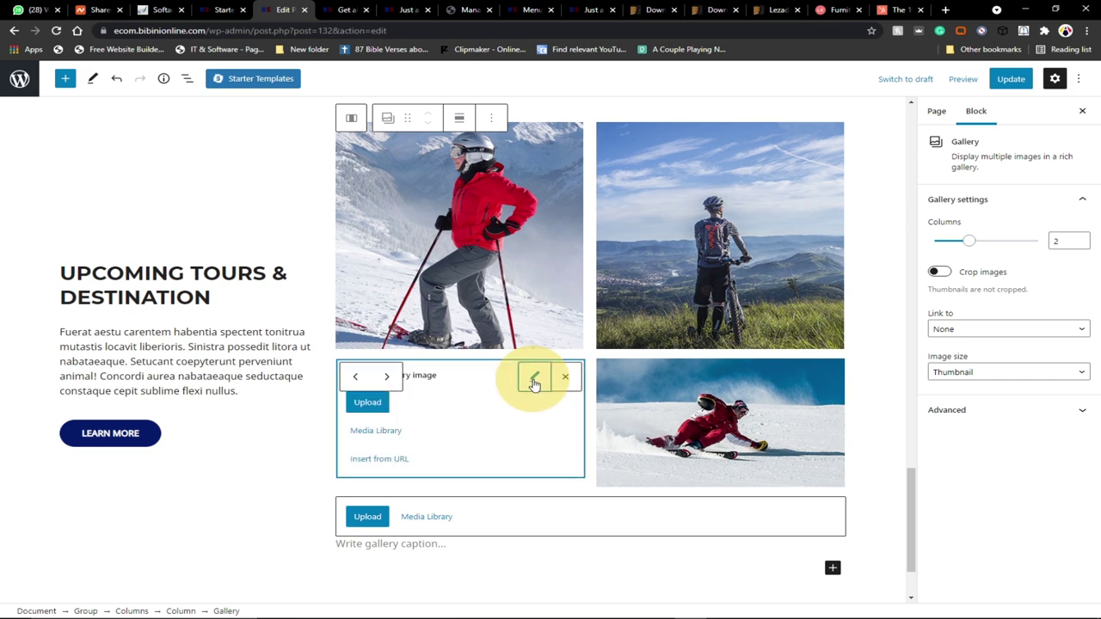
click(377, 432)
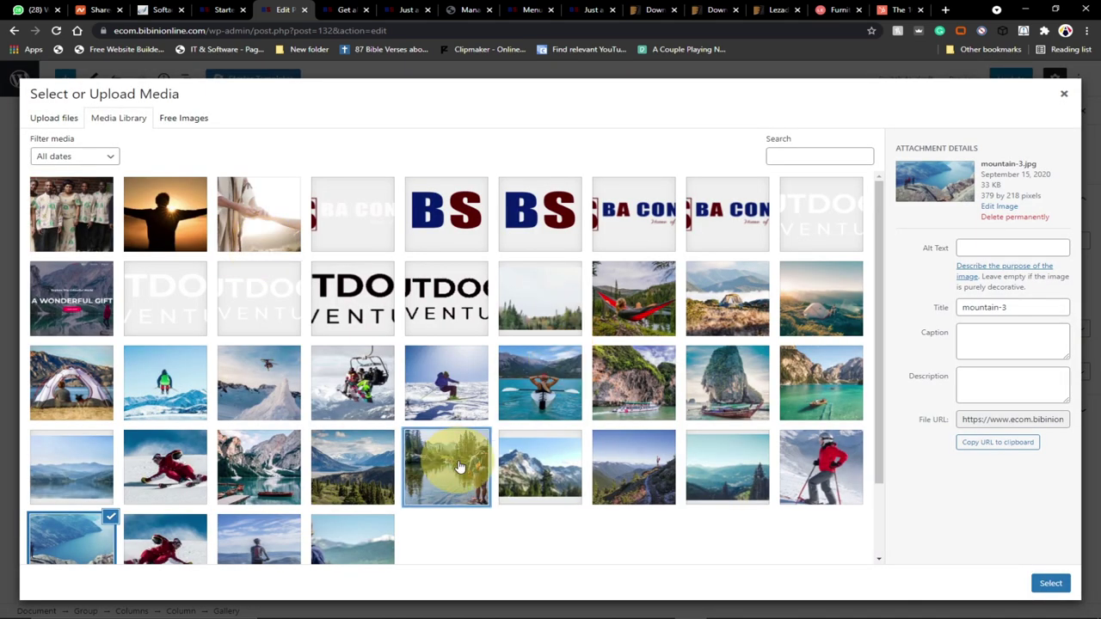
click(459, 466)
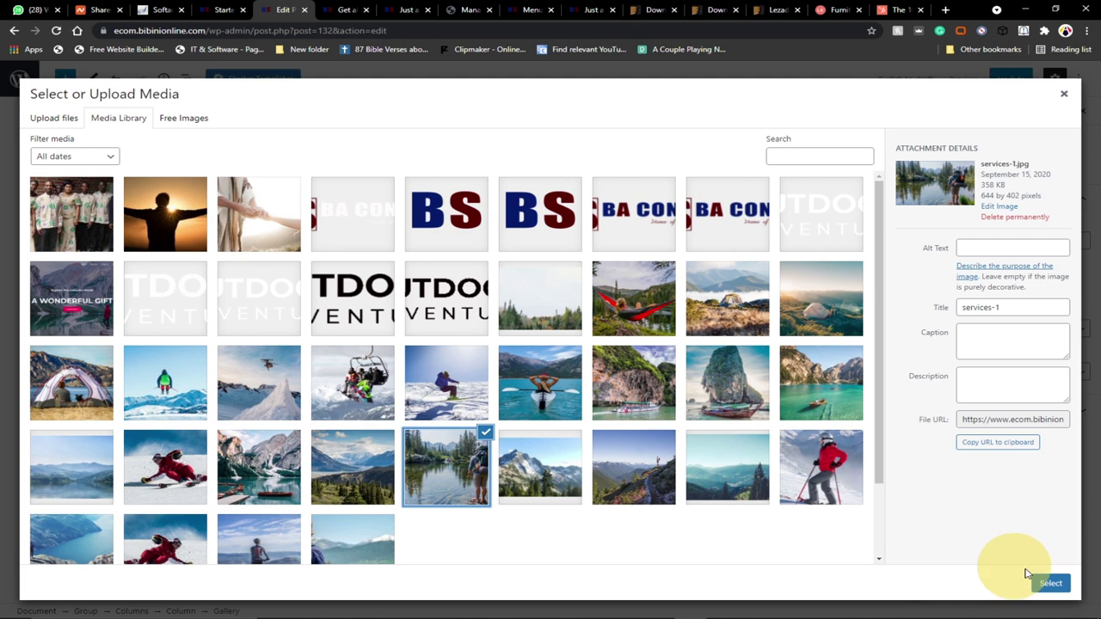
click(1051, 584)
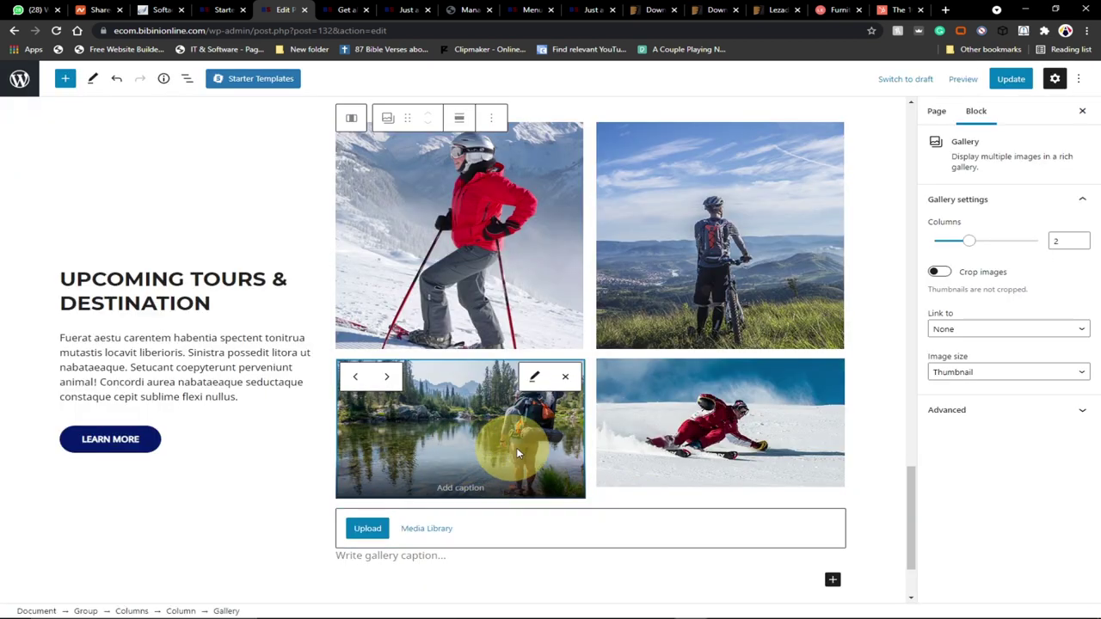
click(120, 294)
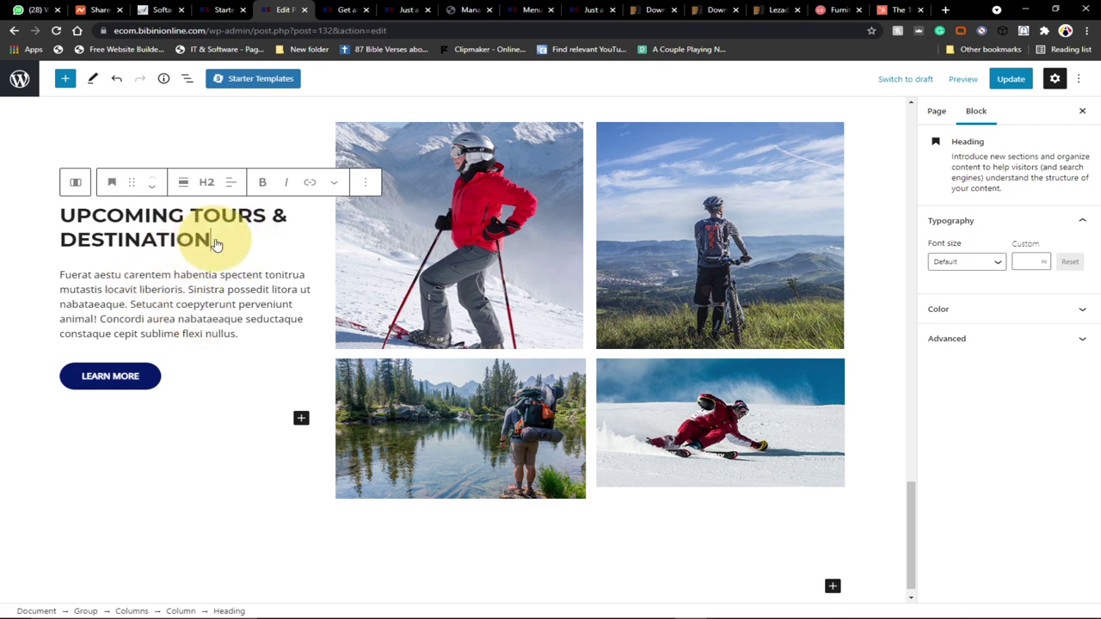
click(191, 304)
click(183, 293)
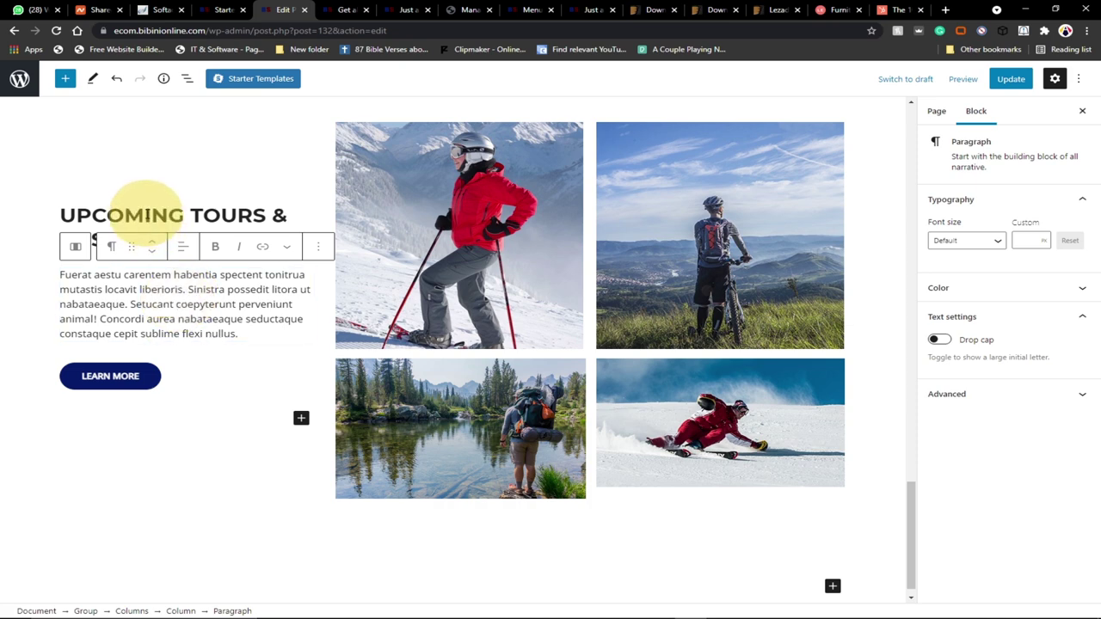
click(146, 215)
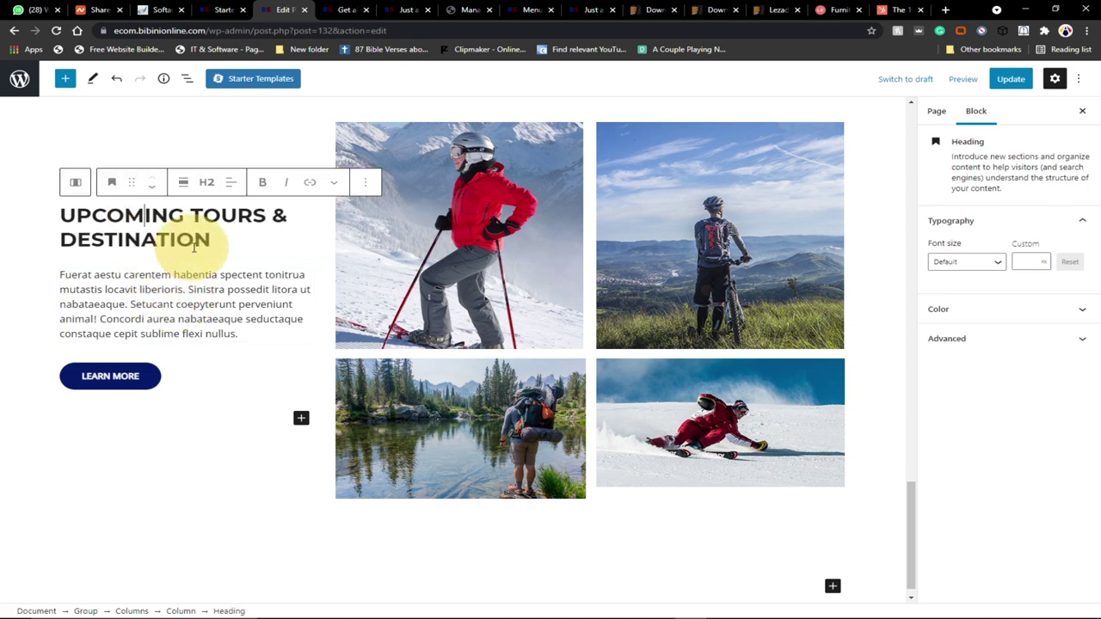
Delete UPCOMING and the leftover space so the heading reads 'TOURS & DESTINATION'.
click(206, 255)
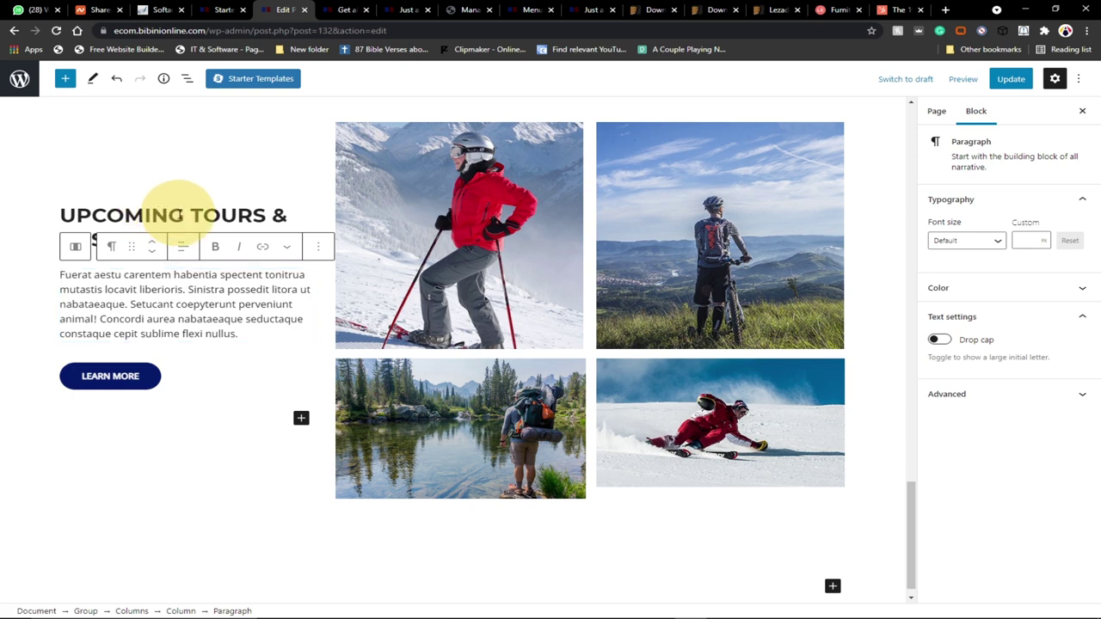
click(178, 215)
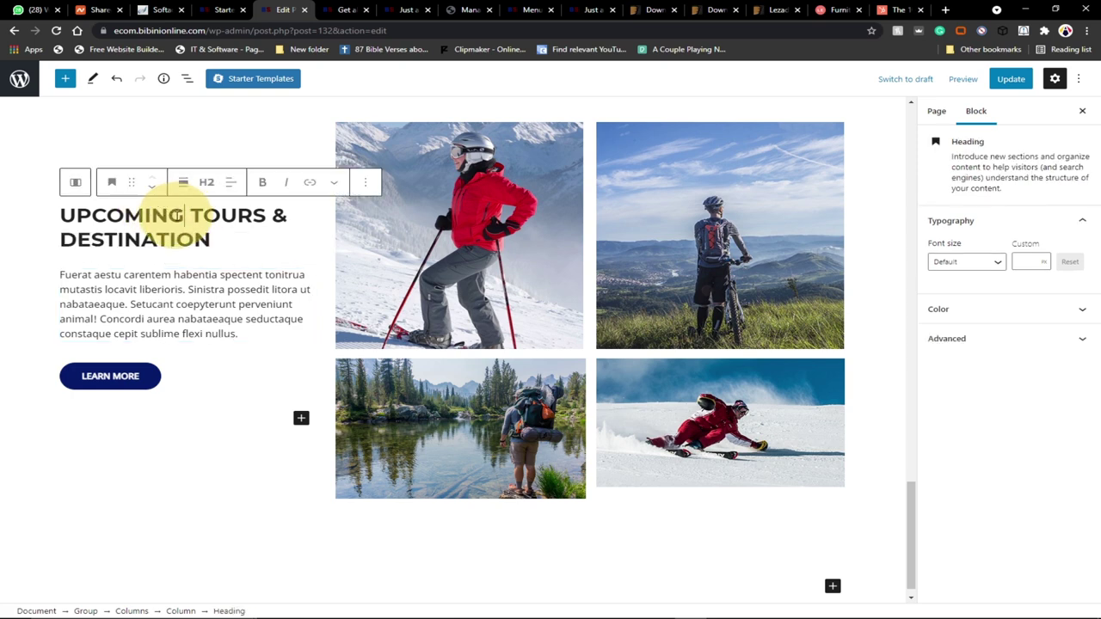
key(BackSpace)
key(BackSpace)
key(BackSpace)
key(BackSpace)
key(BackSpace)
key(BackSpace)
key(BackSpace)
key(BackSpace)
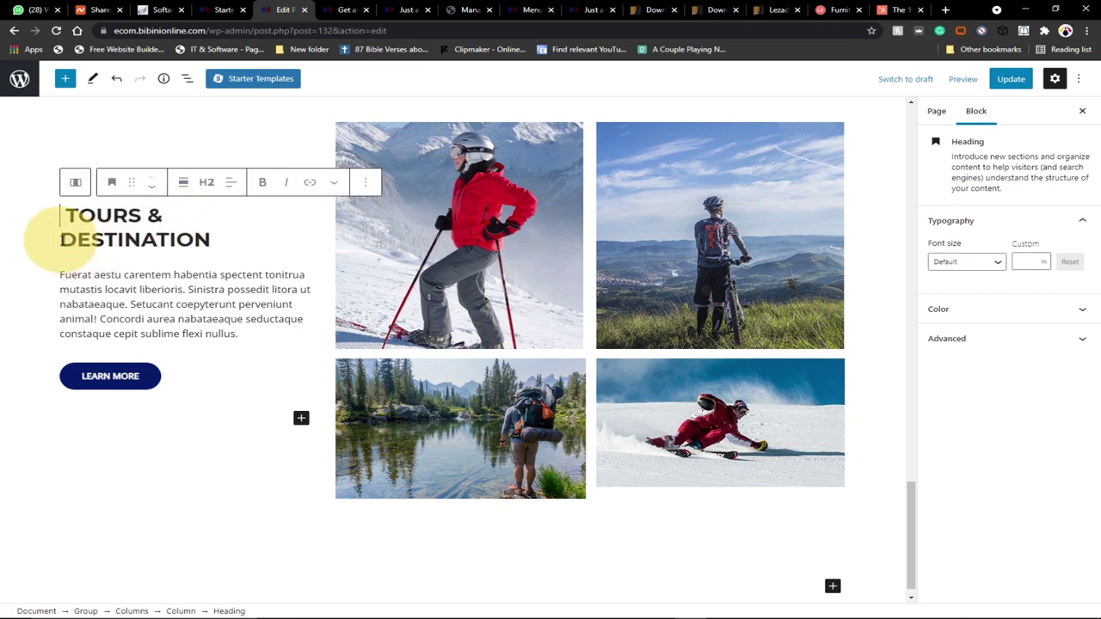
click(62, 246)
key(BackSpace)
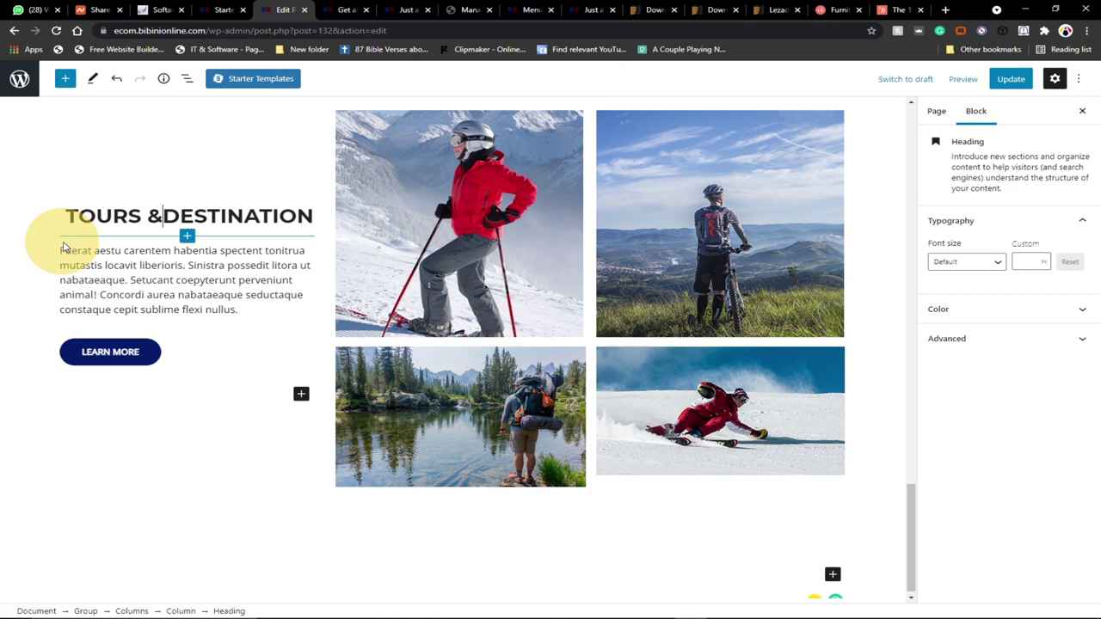
click(179, 284)
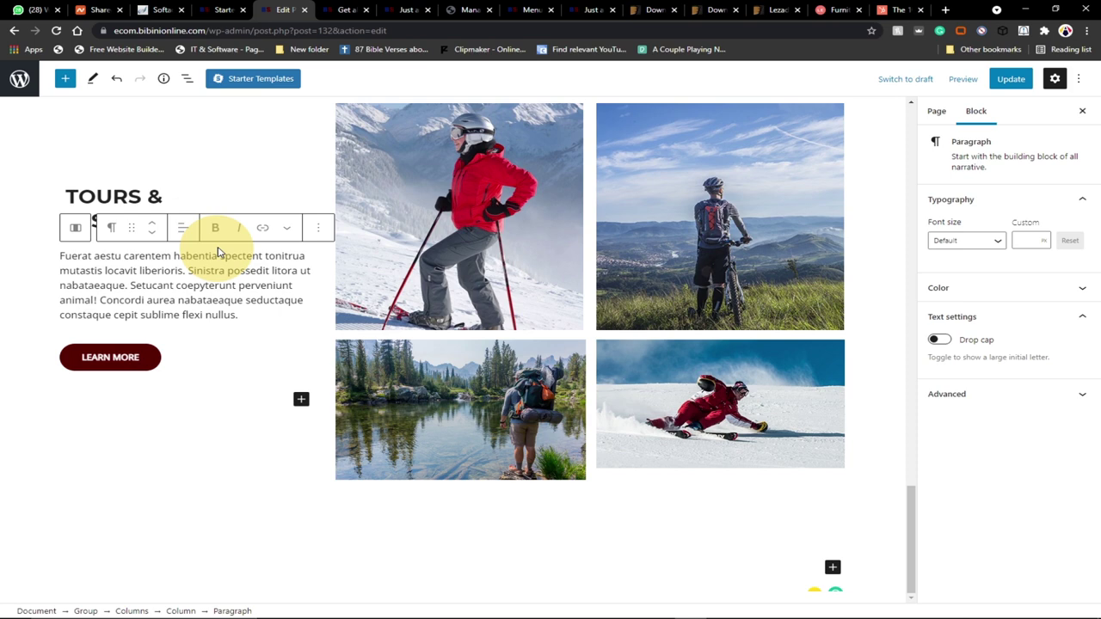
click(151, 358)
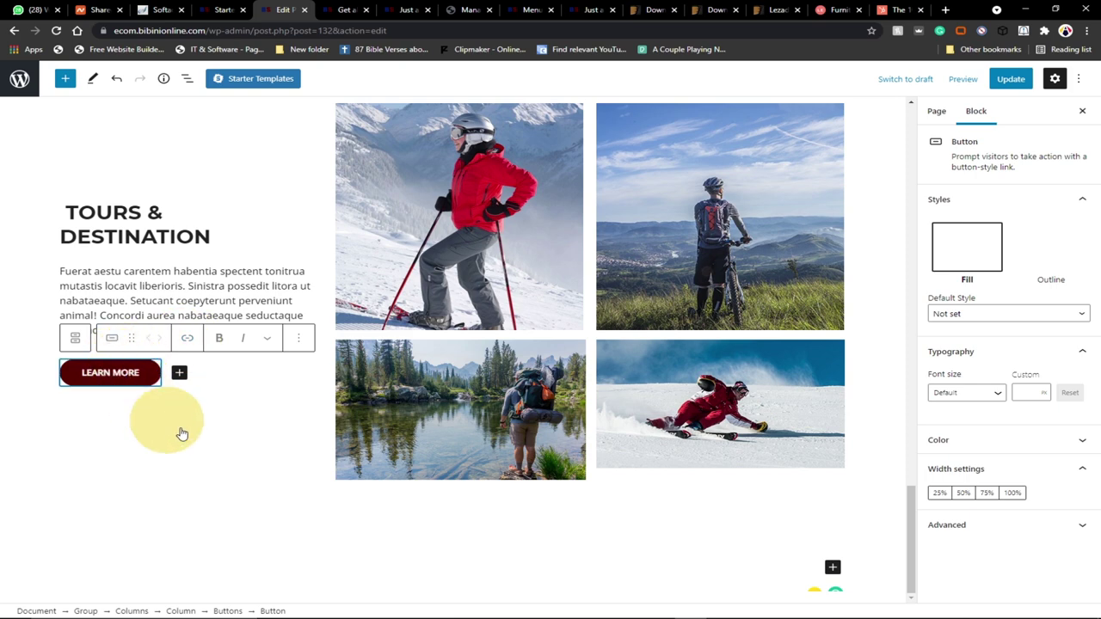
Replace the gallery's skiing photo with the services-1.jpg lake hiker image.
click(677, 422)
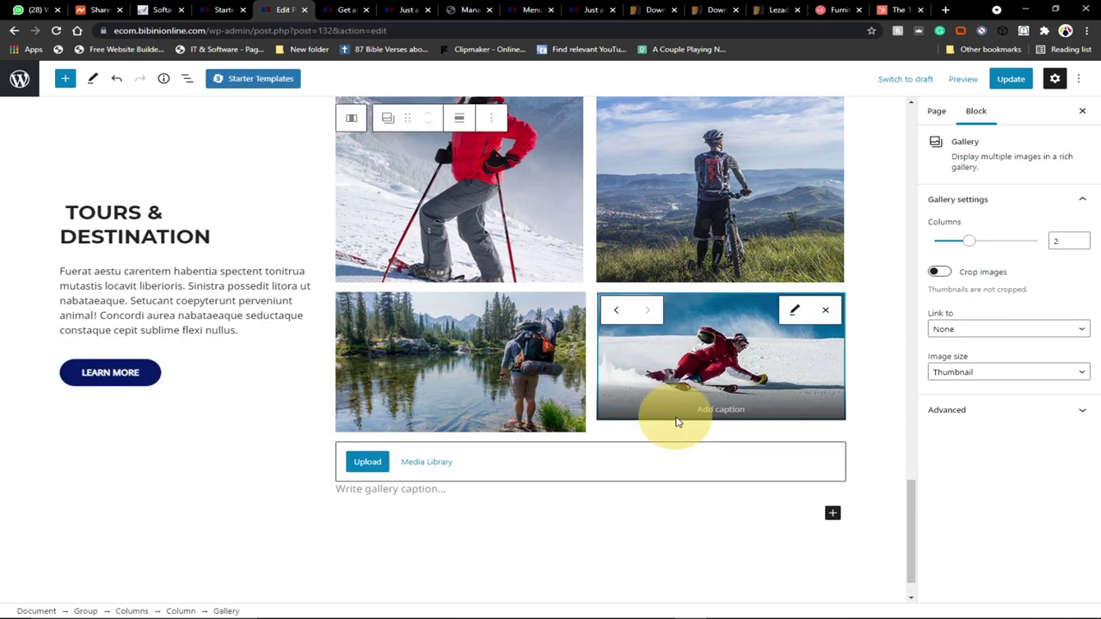
click(795, 315)
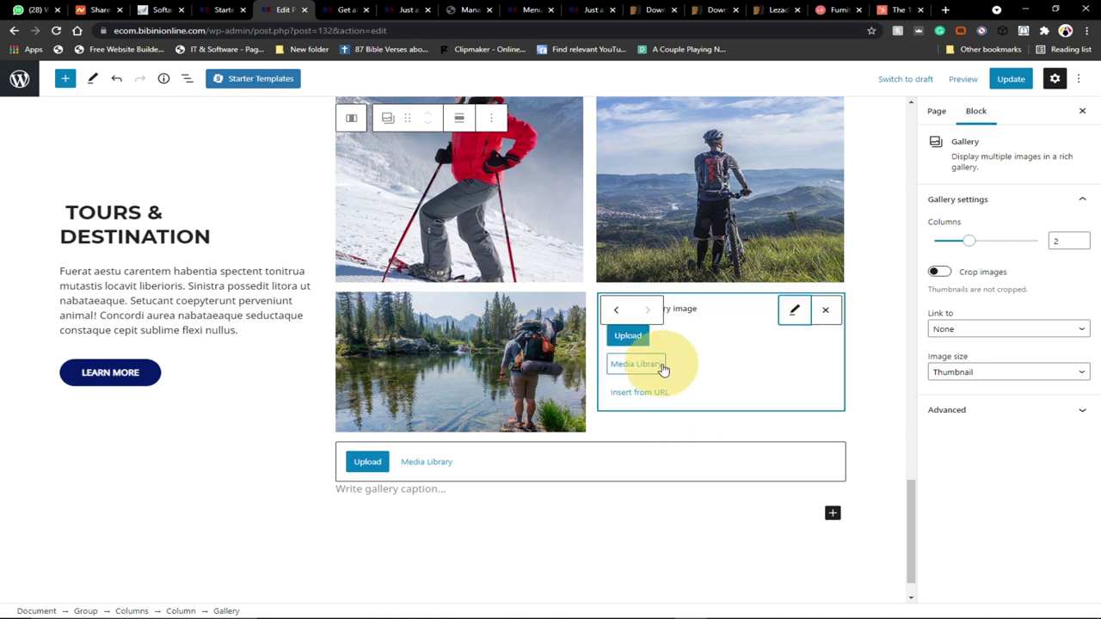
click(663, 367)
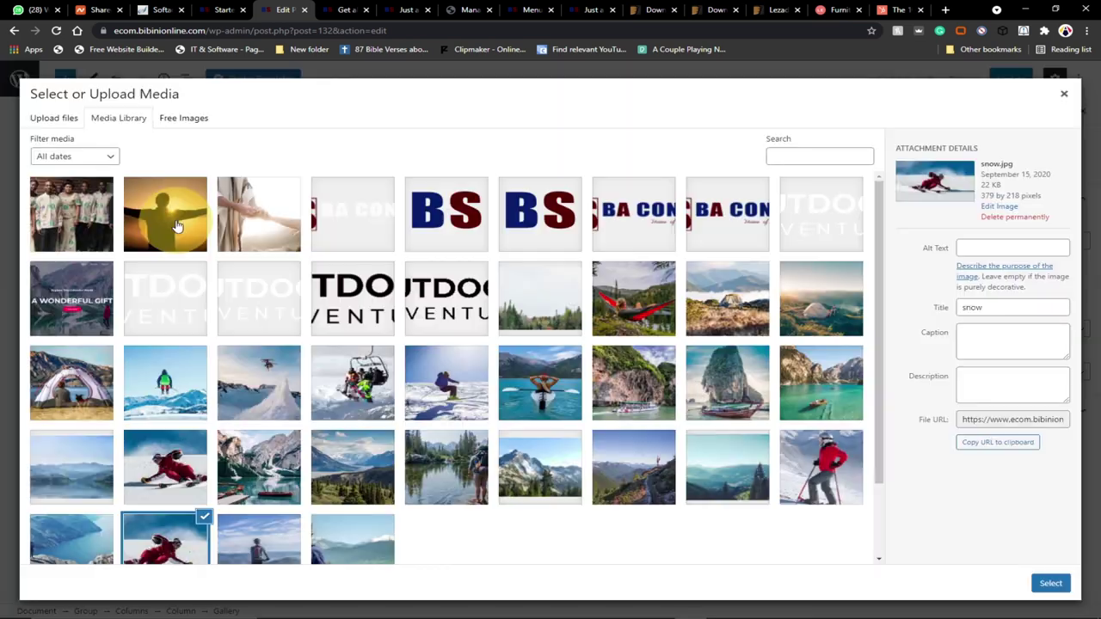
click(437, 480)
click(1051, 585)
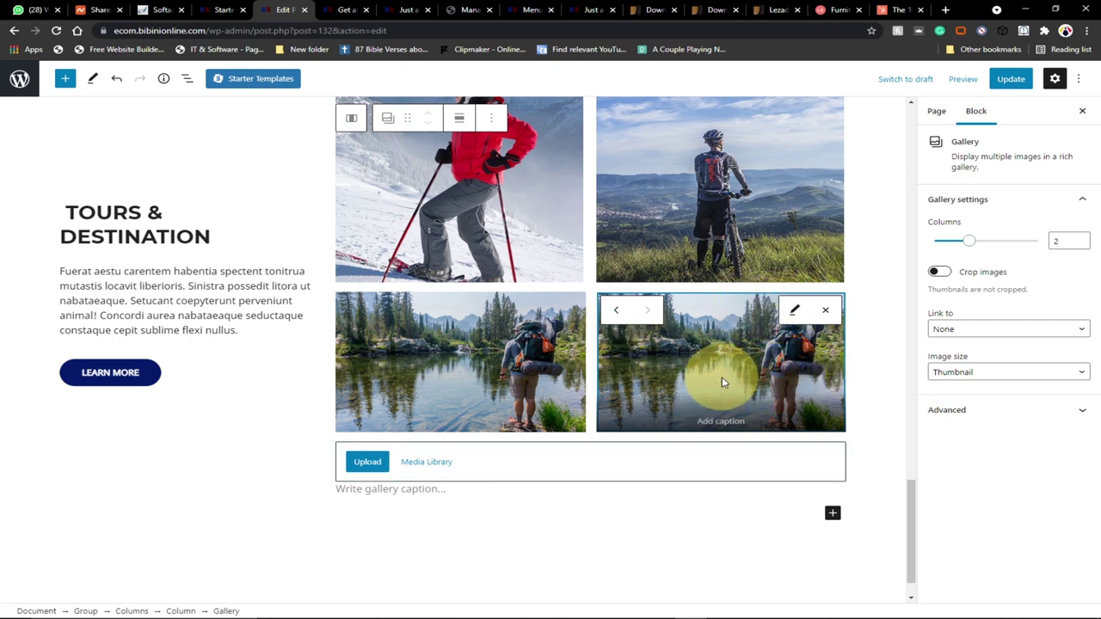
Update the page and reload the live homepage to check the new gallery.
click(1008, 82)
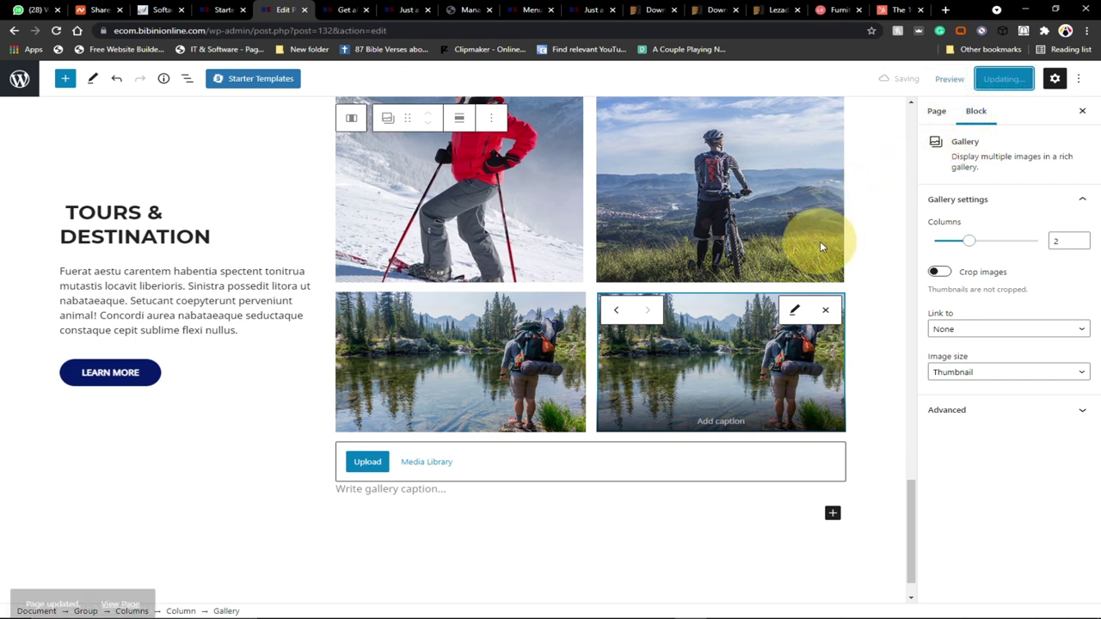
scroll(481, 499, down, 1)
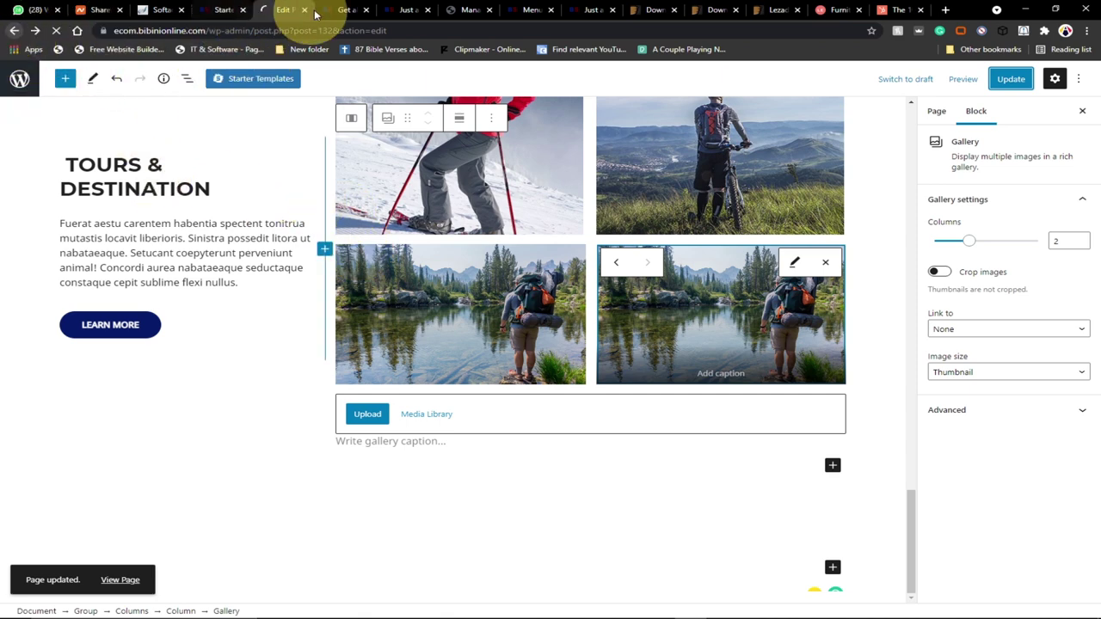
click(344, 10)
click(56, 32)
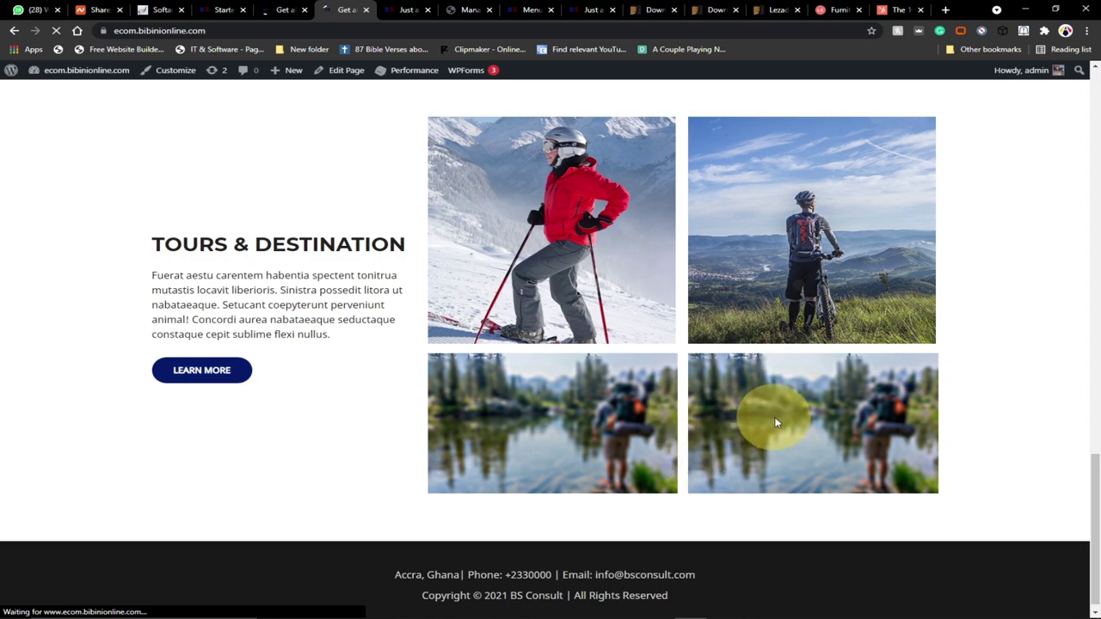
Scroll through the live homepage to check the updated gallery.
scroll(754, 453, up, 5)
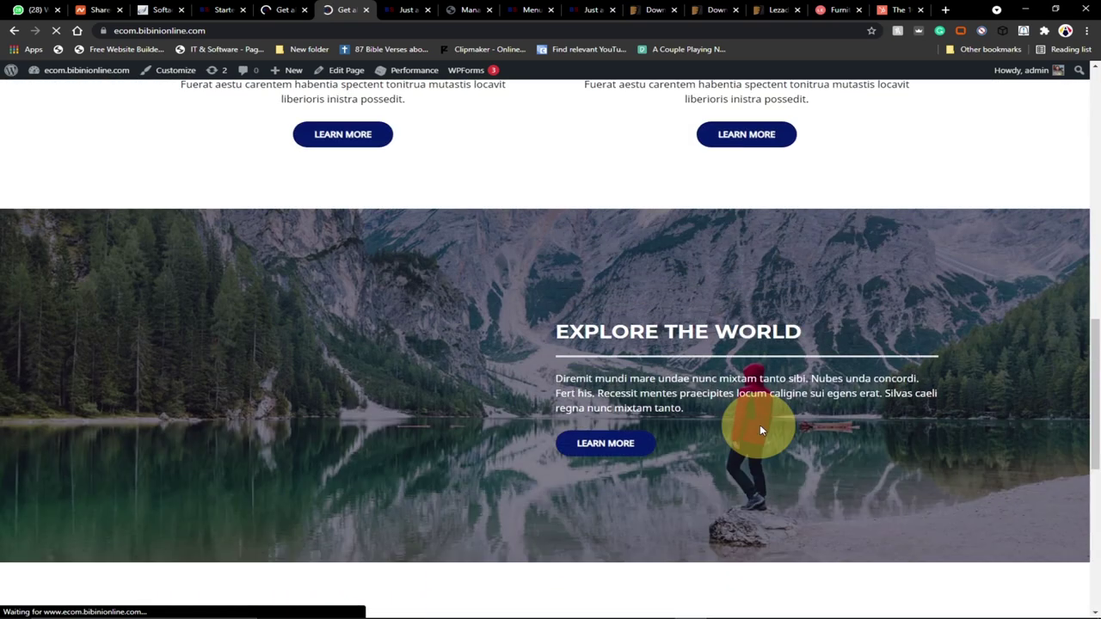
scroll(516, 517, down, 2)
scroll(493, 464, up, 15)
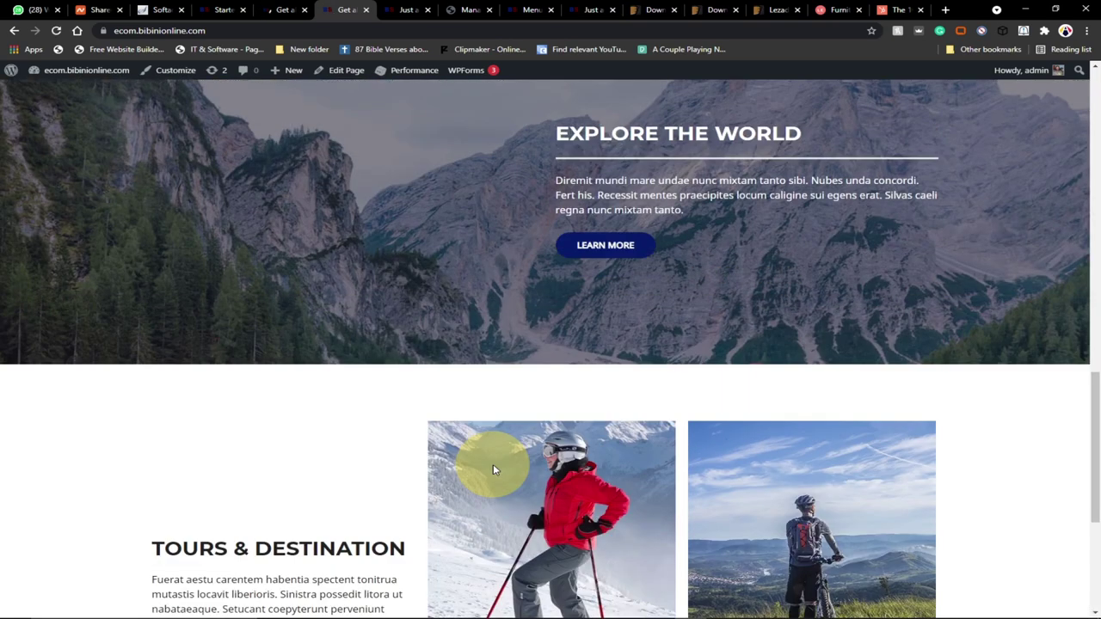
scroll(496, 464, up, 2)
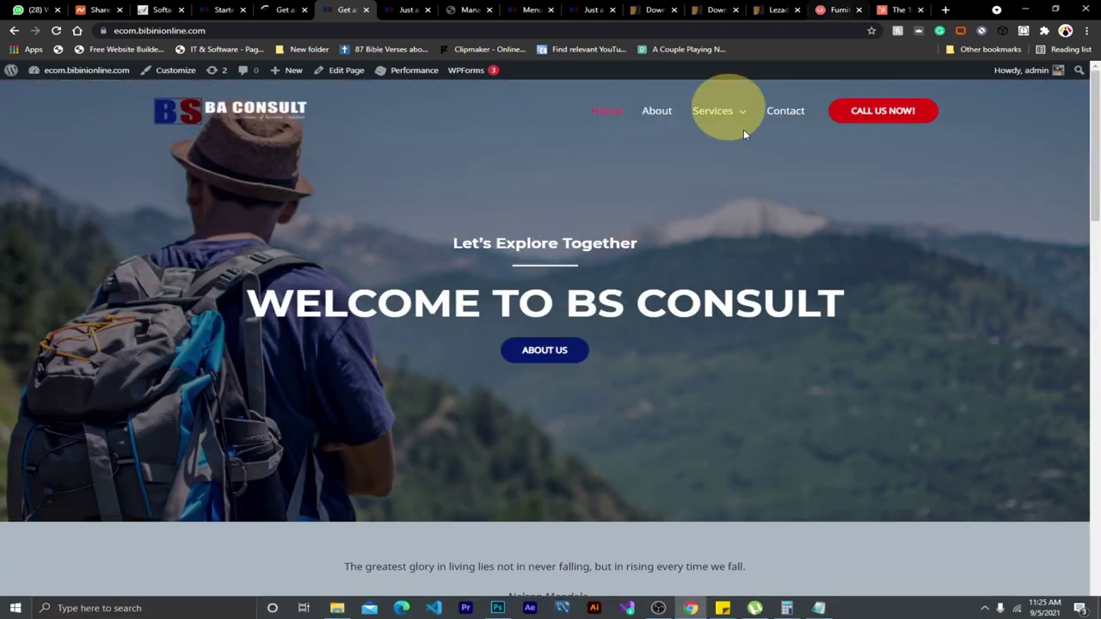
mouse_move(774, 160)
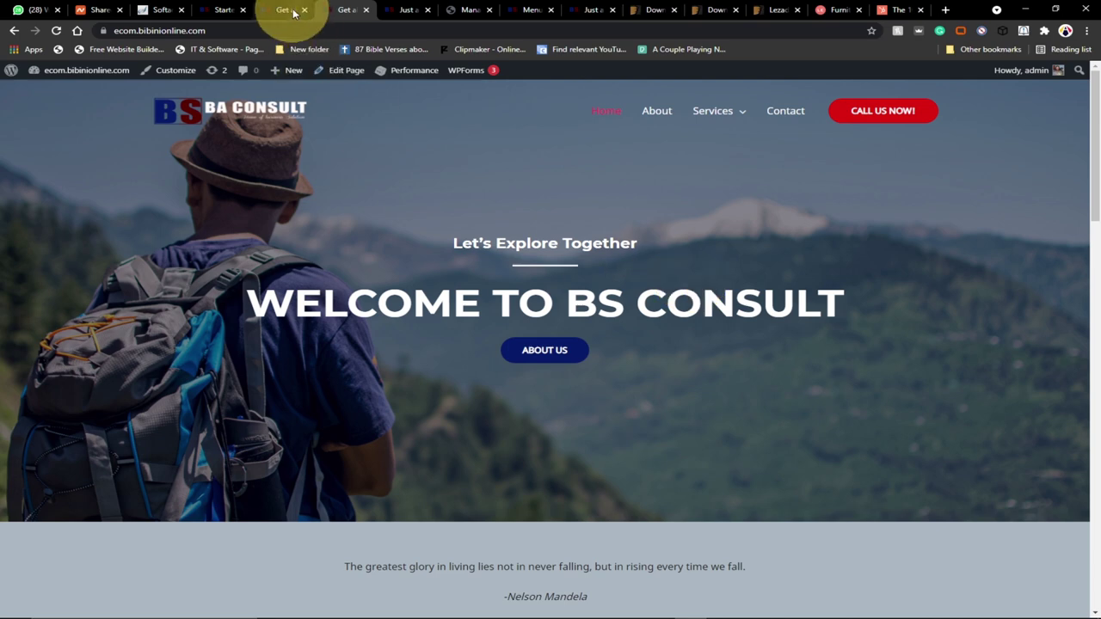
Switch to the other live site tab and go to its Contact page.
click(280, 9)
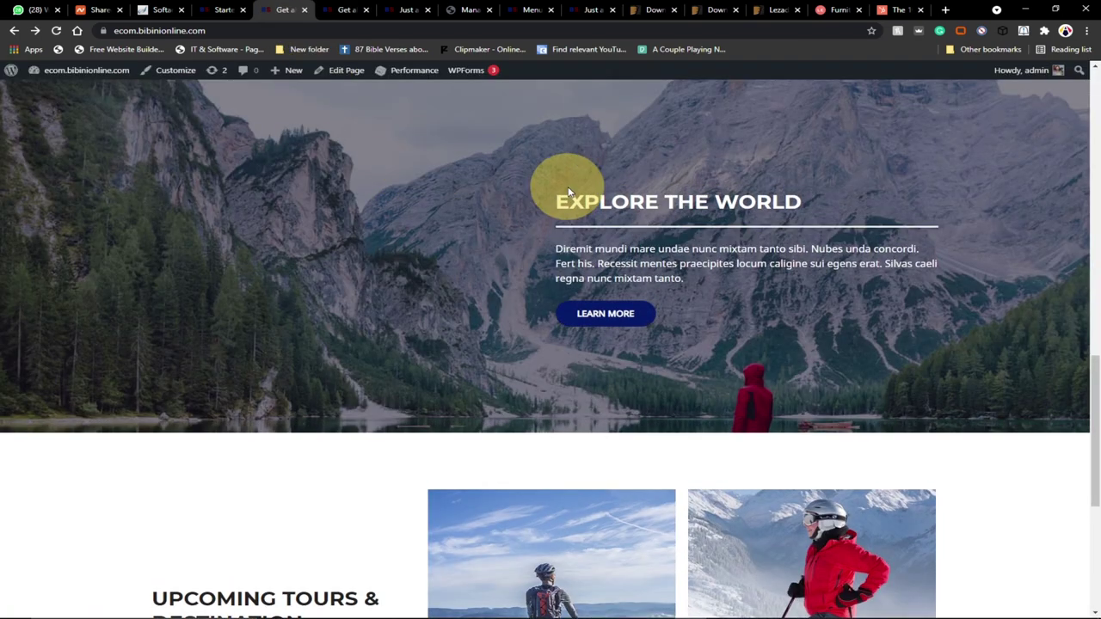
scroll(566, 185, down, 10)
scroll(688, 173, up, 2)
scroll(738, 165, up, 5)
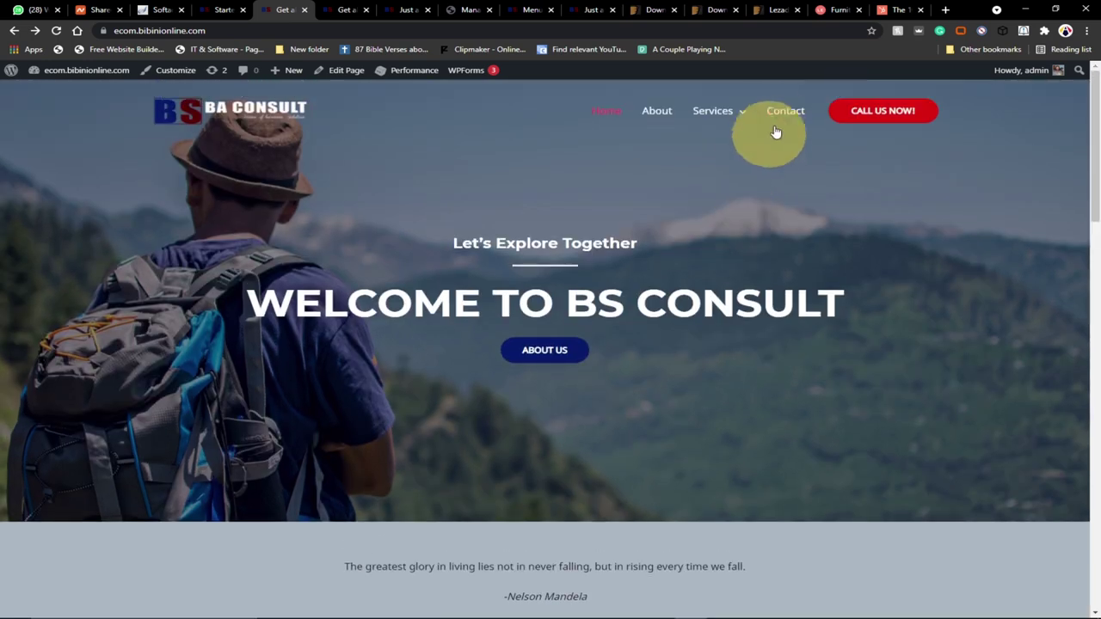
click(780, 111)
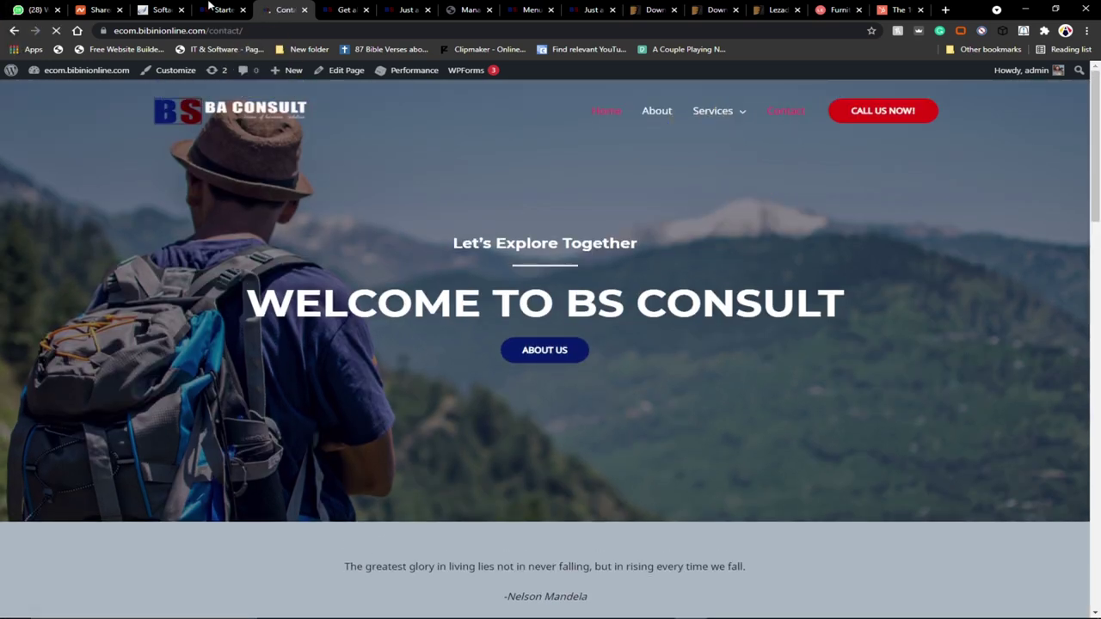
Scroll through the live Contact page, open it in the editor and select the CONTACT US cover block.
scroll(428, 302, down, 3)
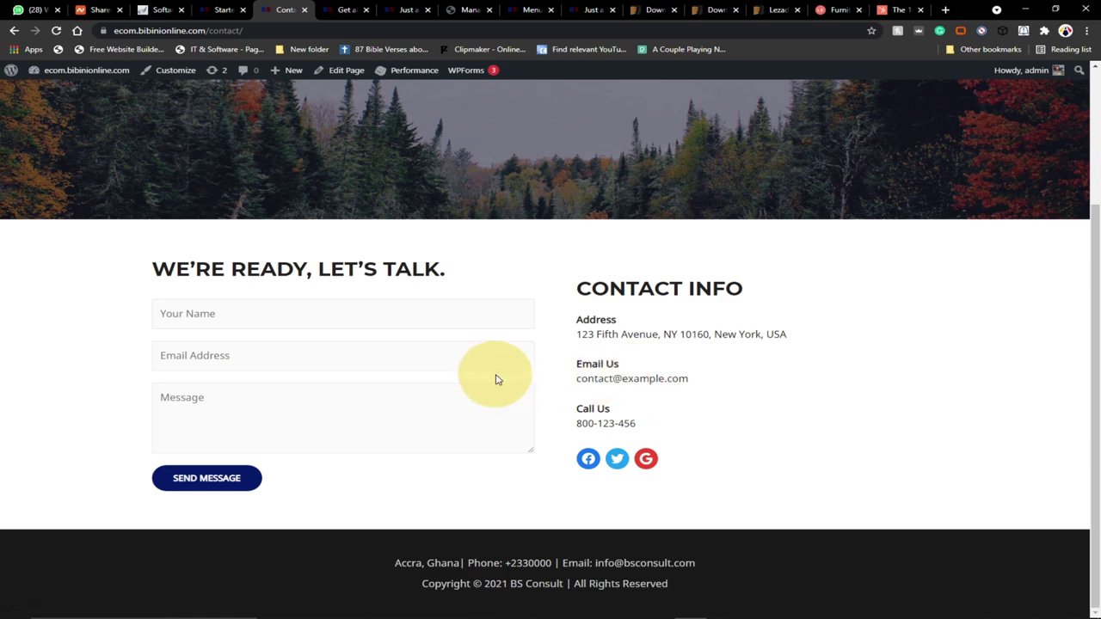
scroll(490, 347, up, 3)
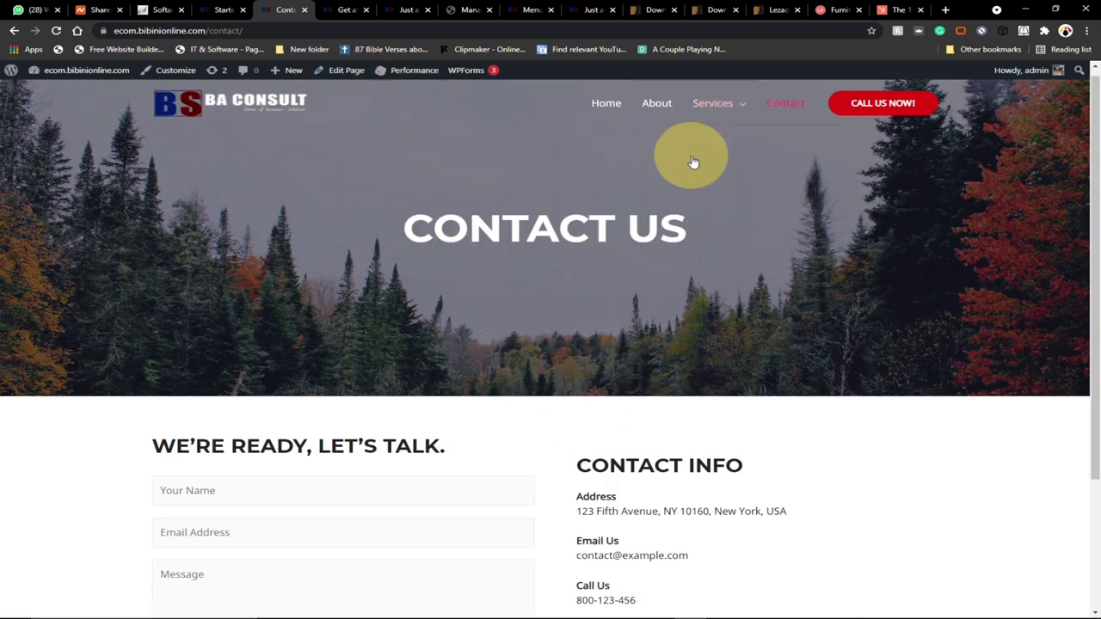
click(342, 72)
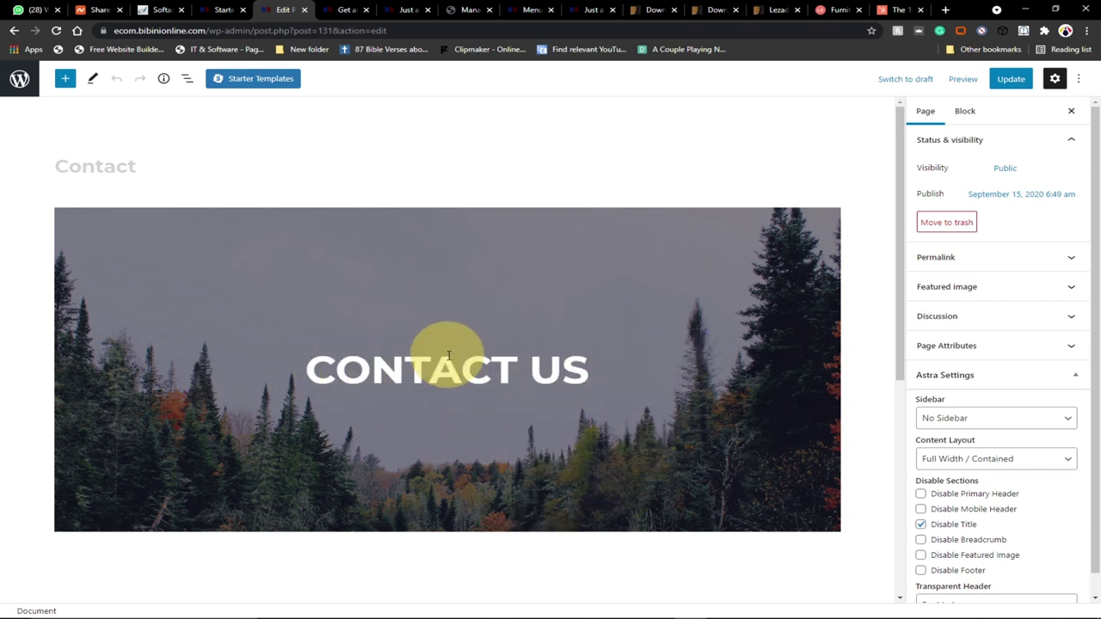
click(469, 289)
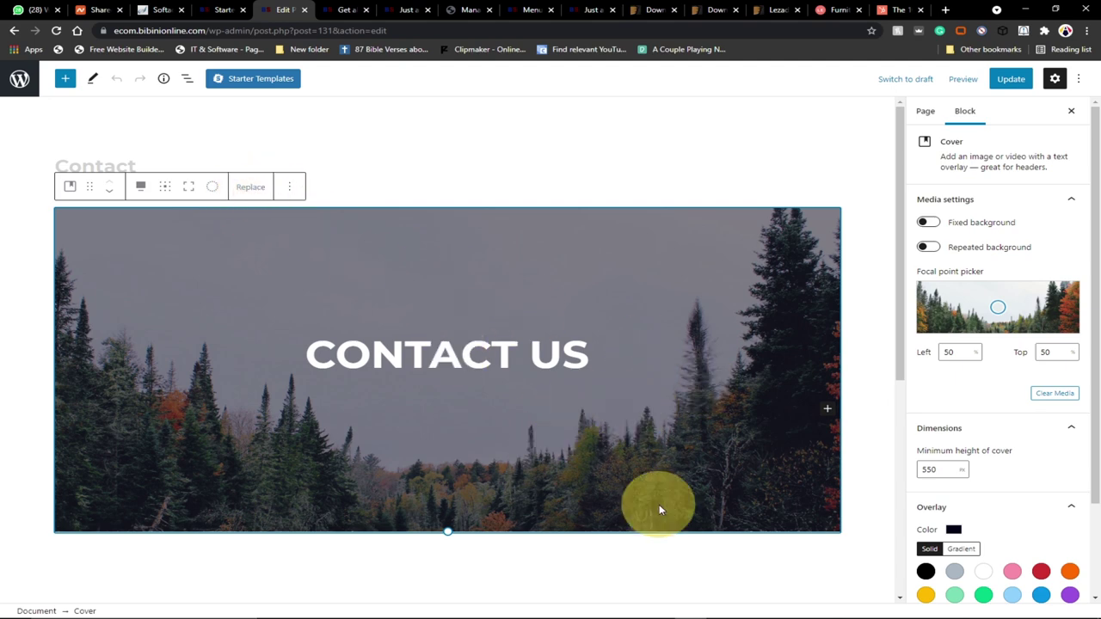
Delete "WE'RE READY," and the leading space so the form heading reads "LET'S TALK.".
scroll(659, 507, down, 5)
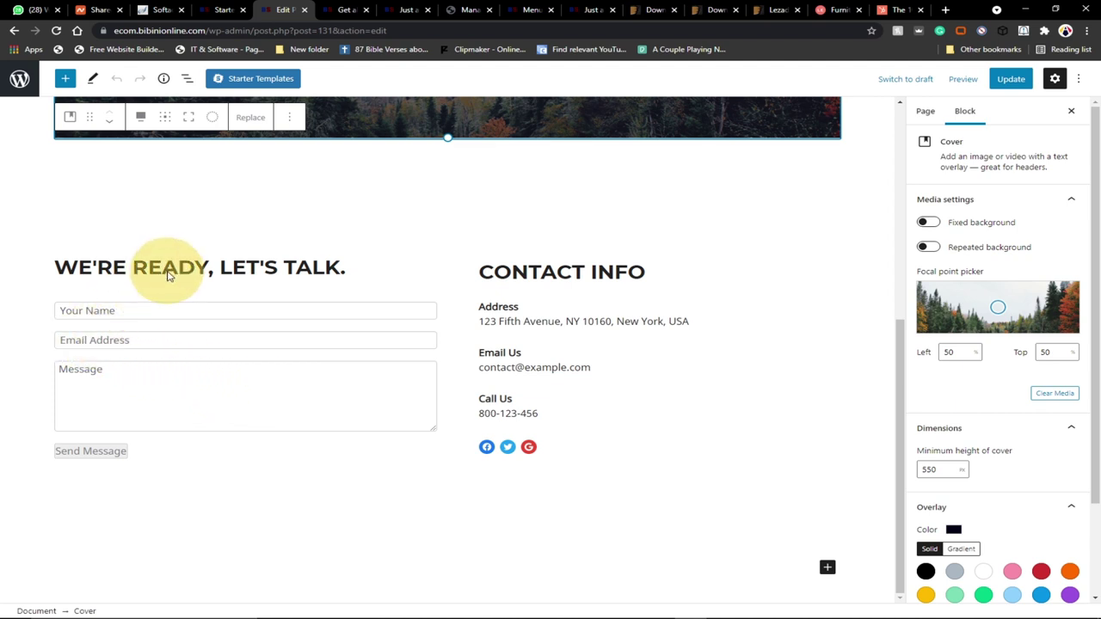
click(169, 275)
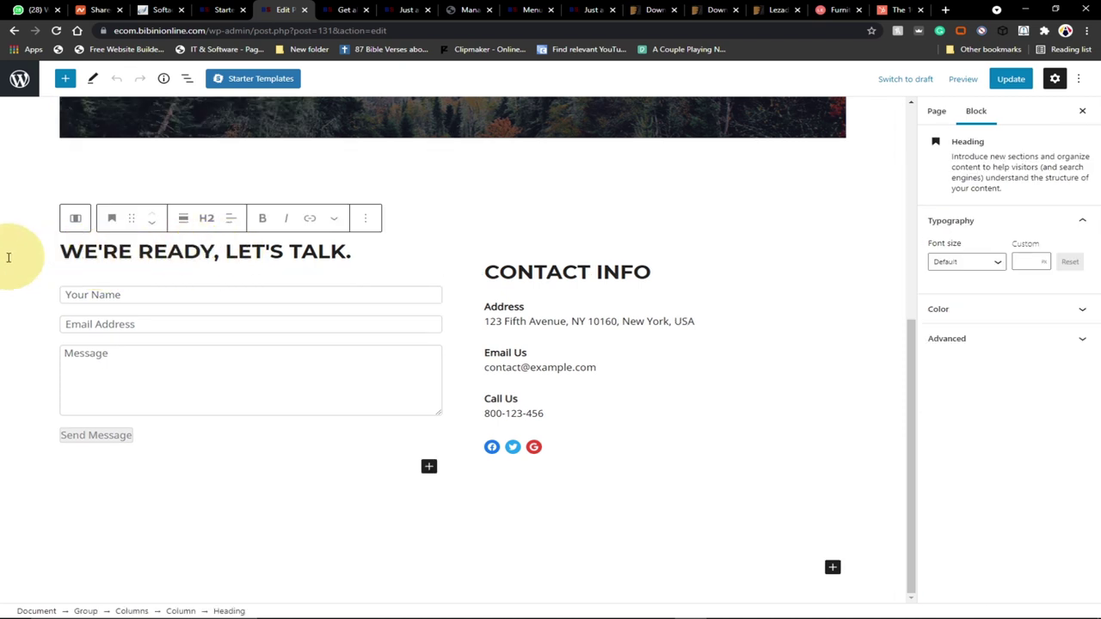
drag(13, 258, 170, 249)
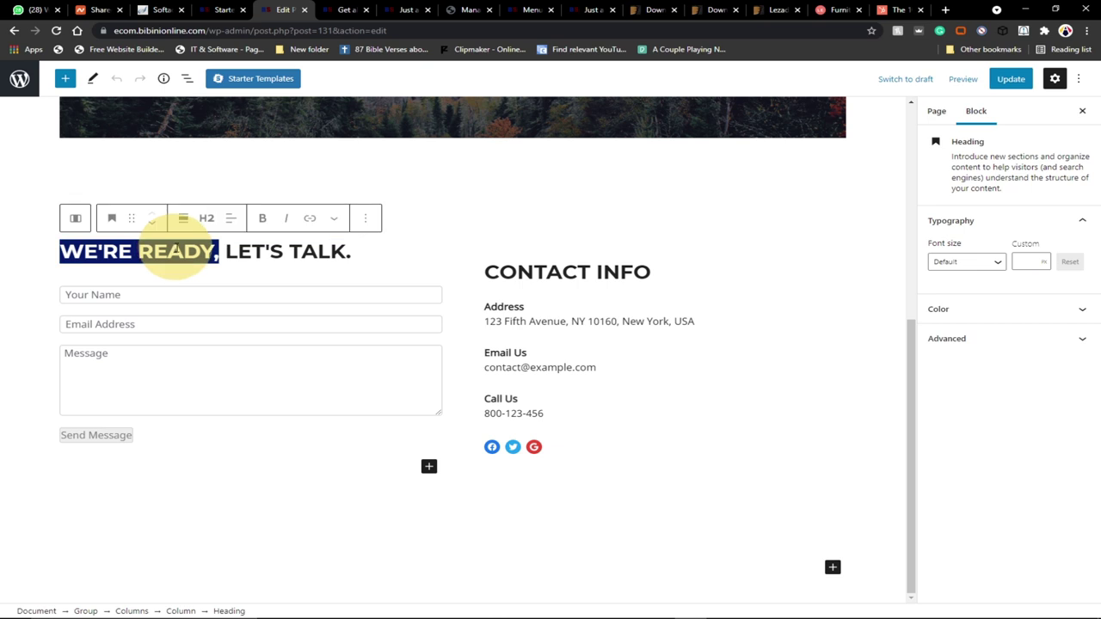
key(BackSpace)
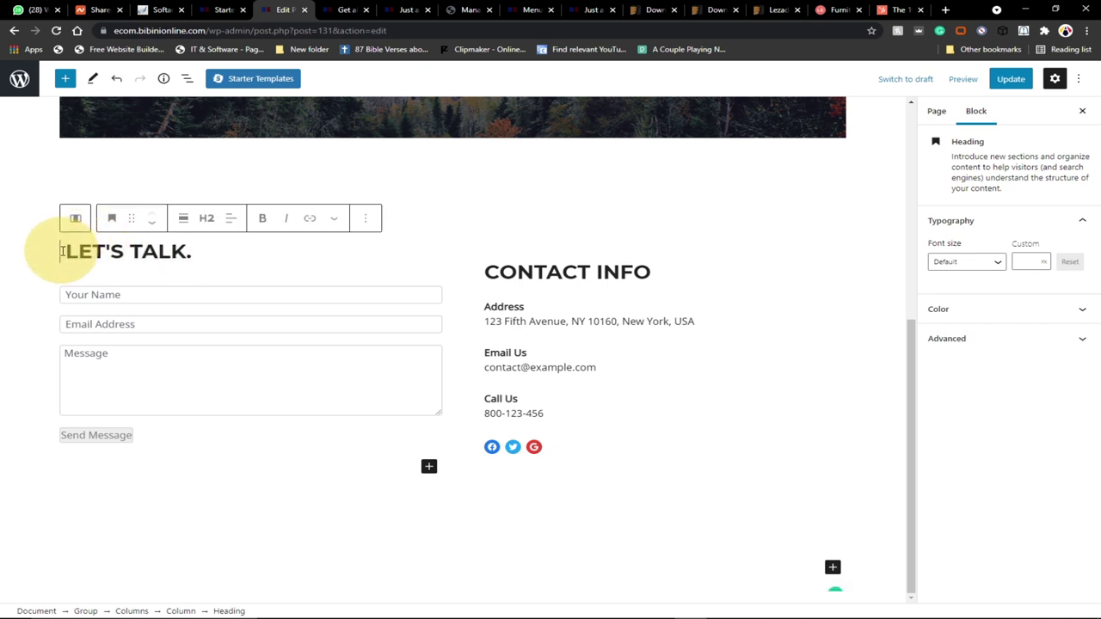
click(68, 251)
key(BackSpace)
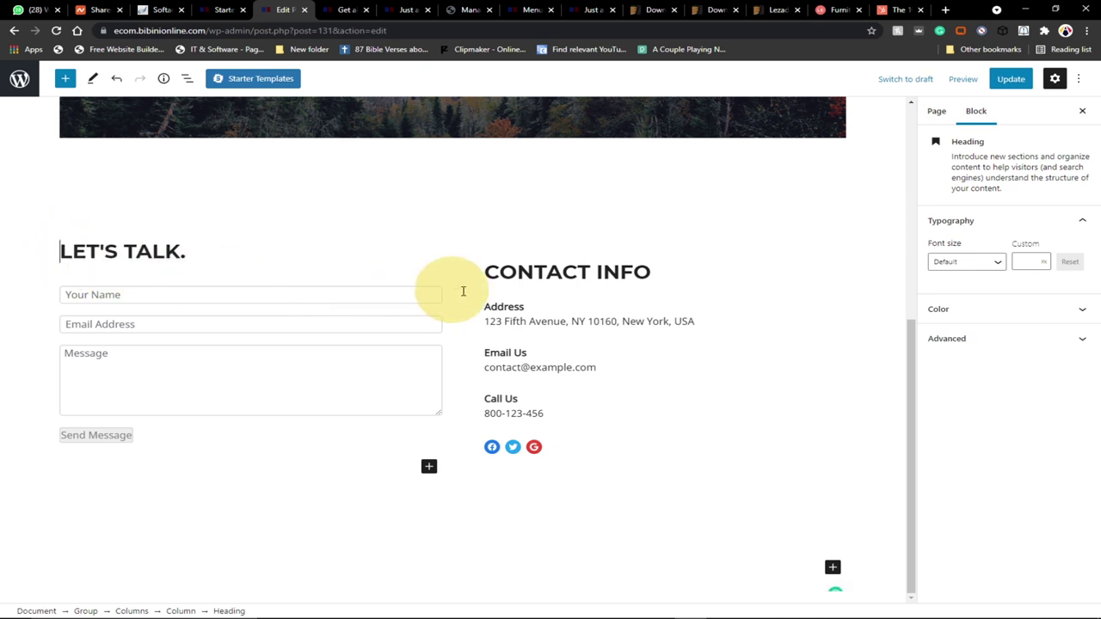
Replace the address with Accra and the e-mail with the company's info address.
click(543, 321)
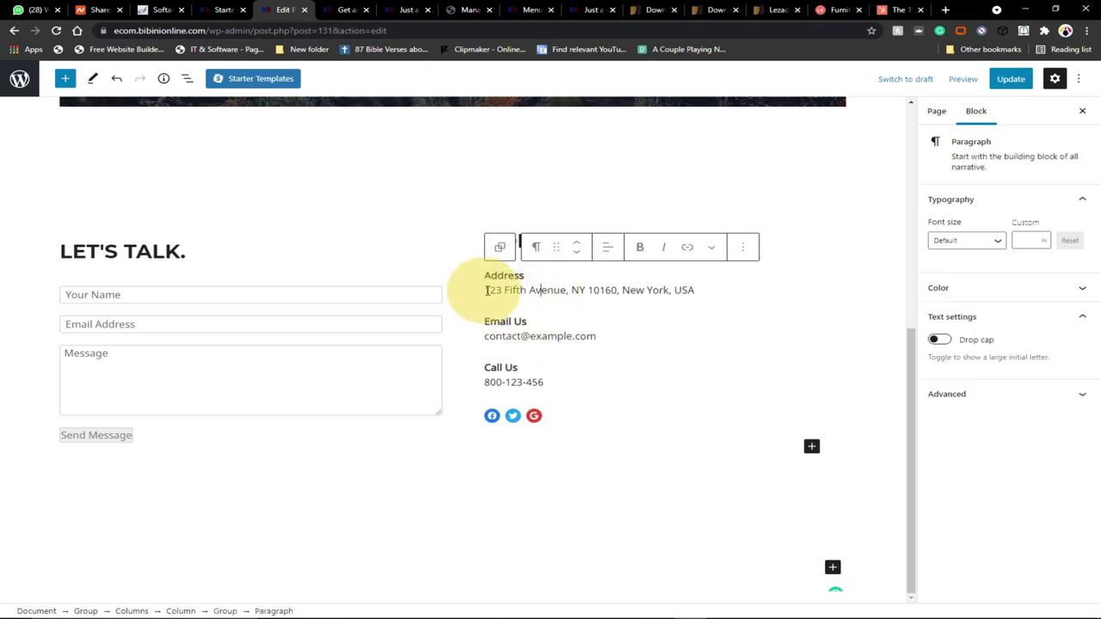
drag(488, 291, 722, 295)
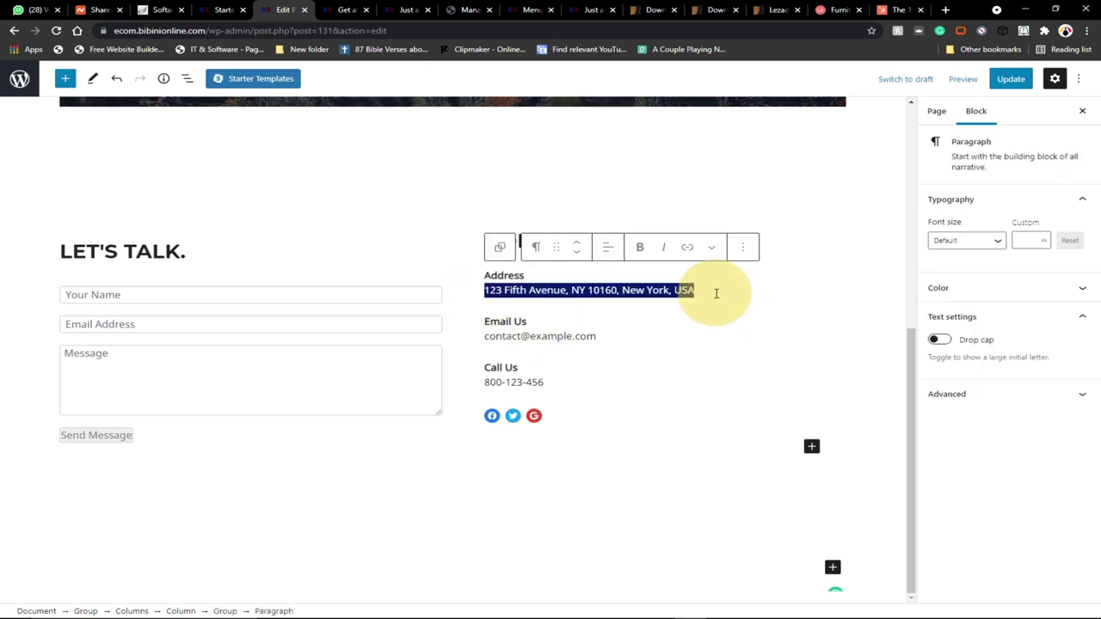
text(Acca)
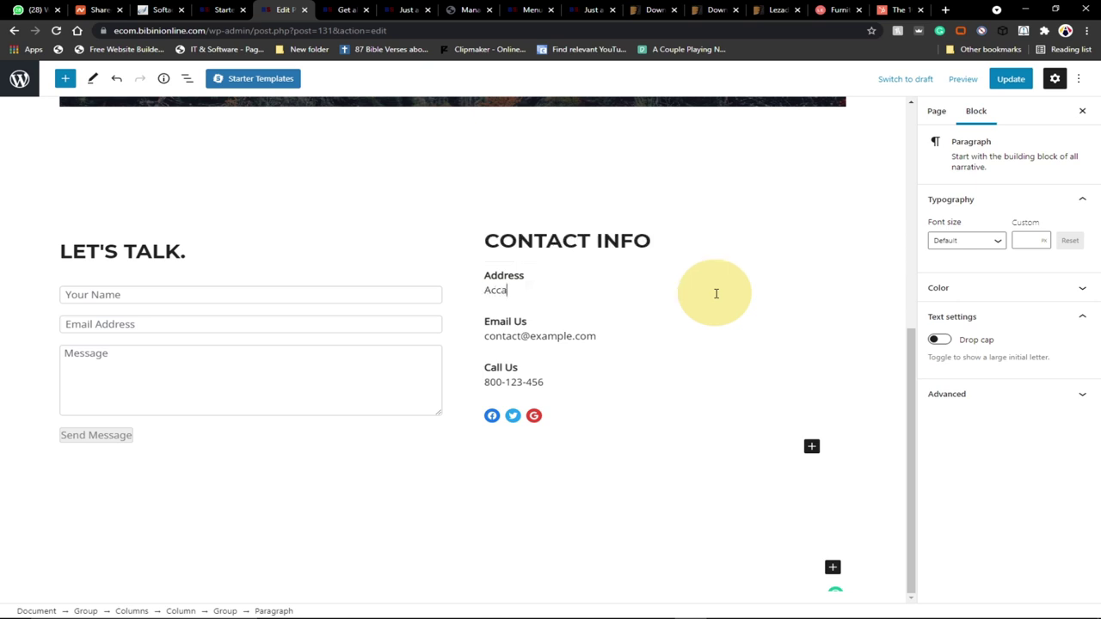
key(BackSpace)
text(ra, Ghana)
click(525, 336)
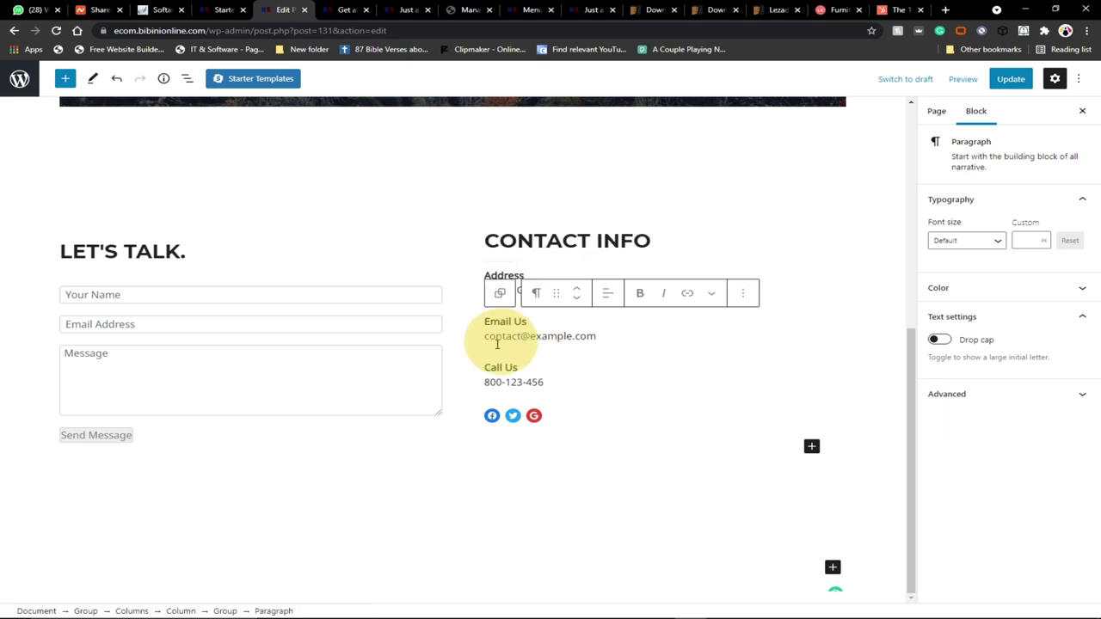
drag(487, 337, 571, 338)
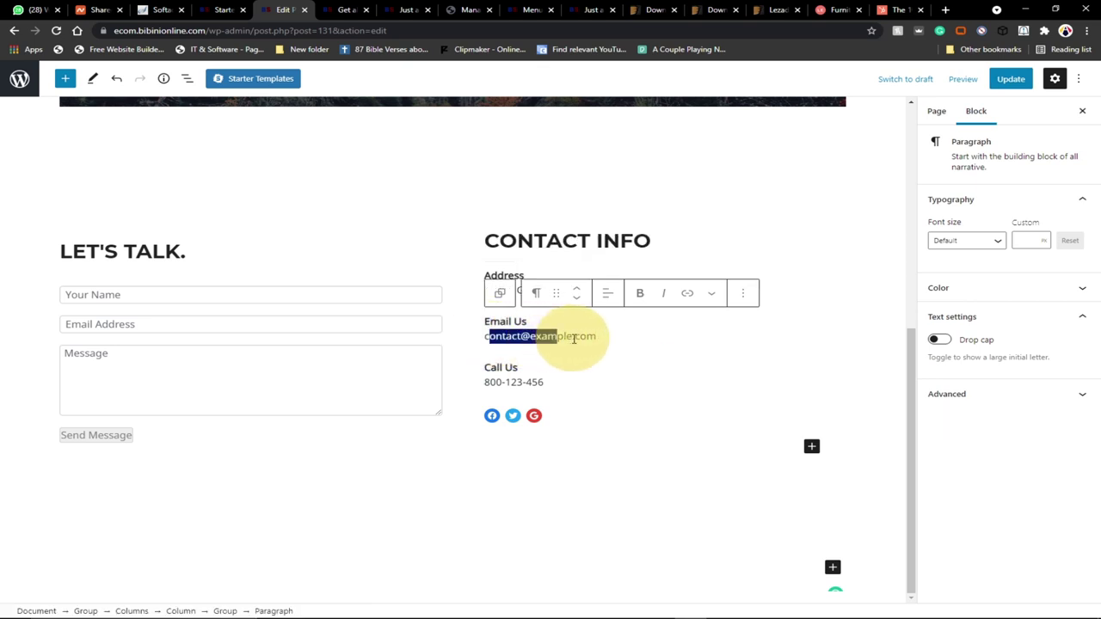
key(BackSpace)
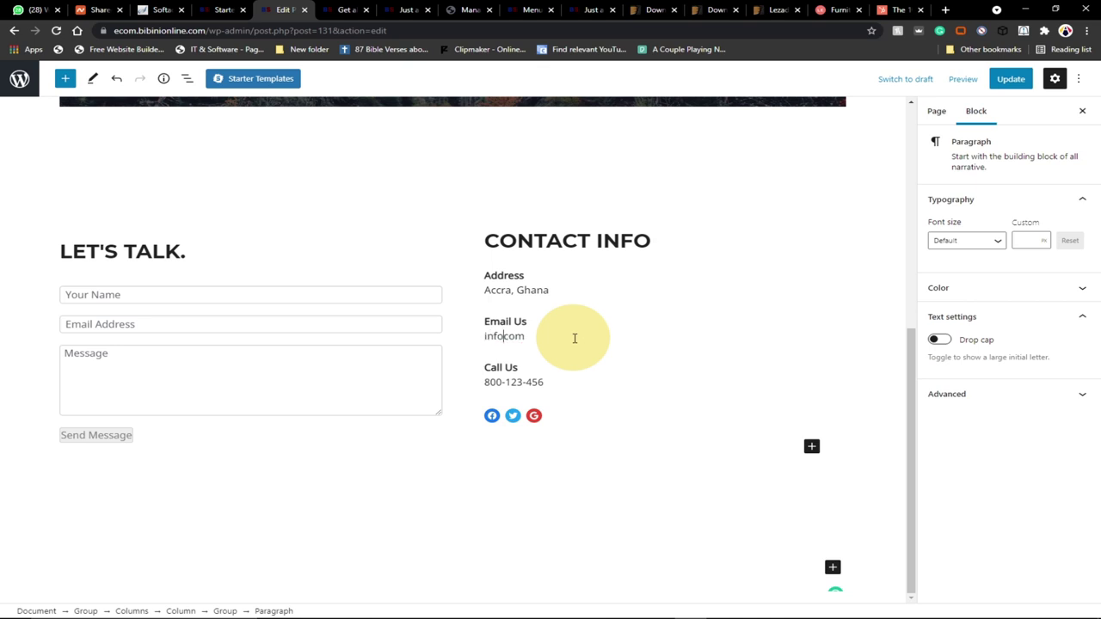
text(bs)
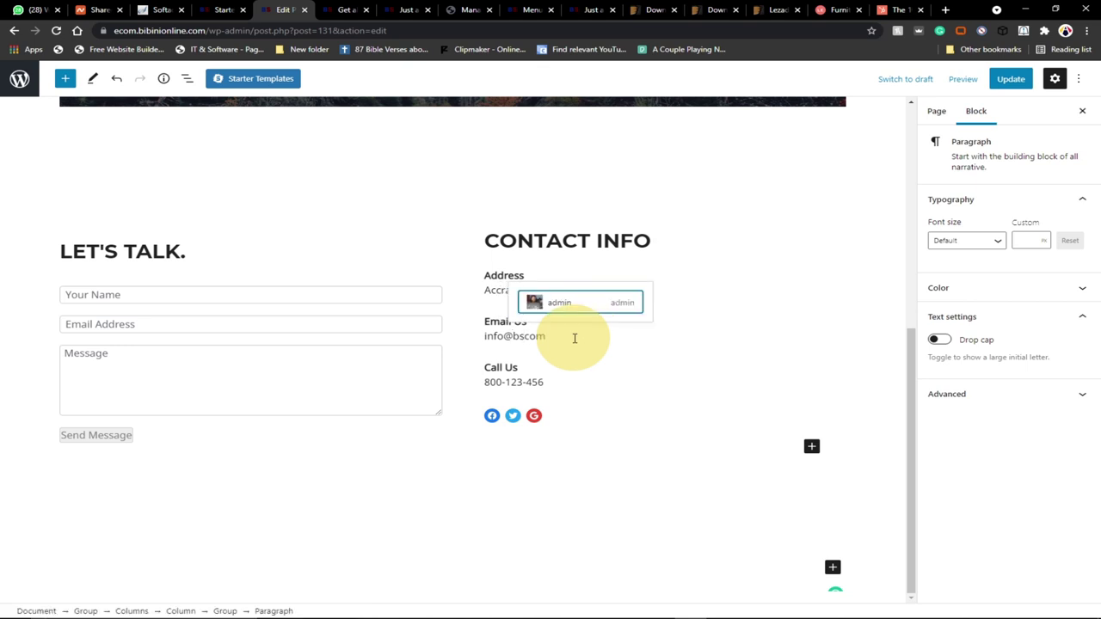
text(consult.co)
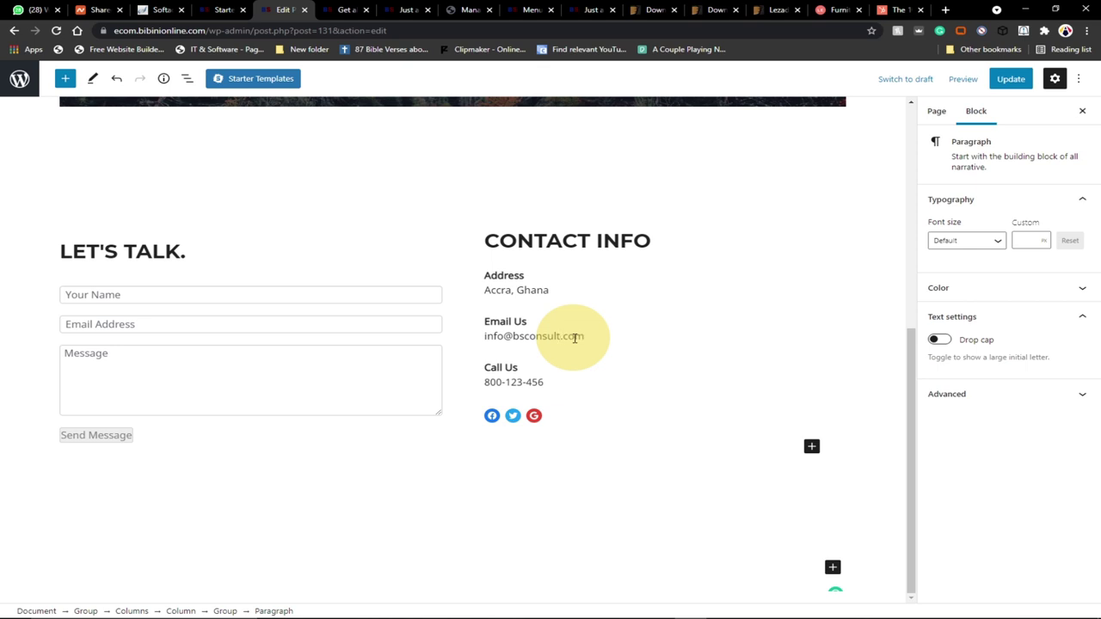
Replace the old 800-123-456 phone number with a Ghana +233 number.
click(528, 383)
drag(541, 382, 478, 382)
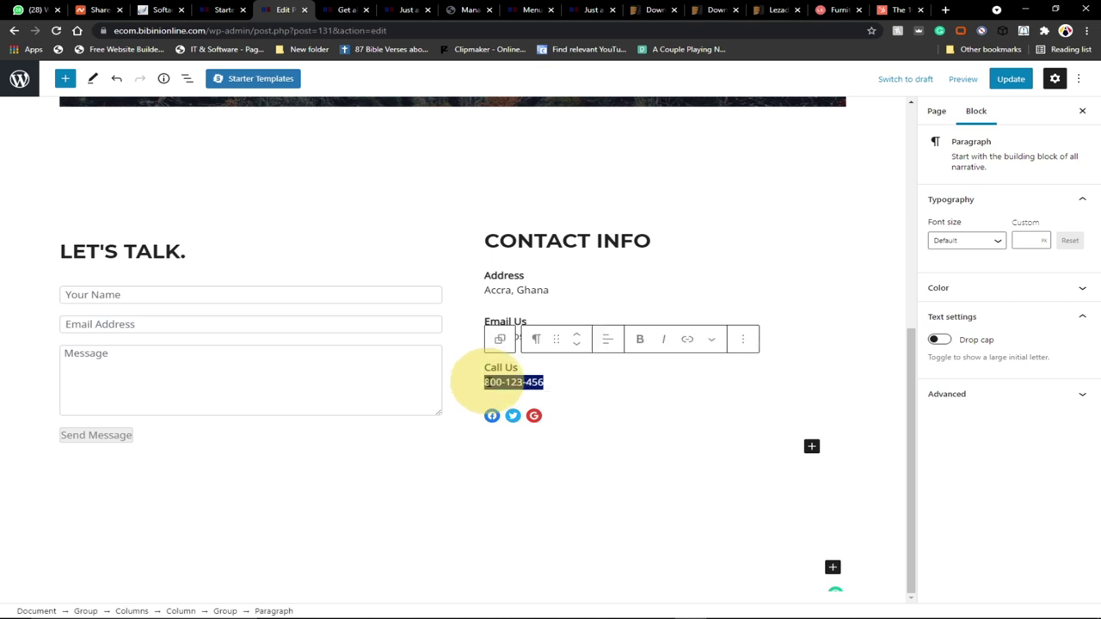
key(BackSpace)
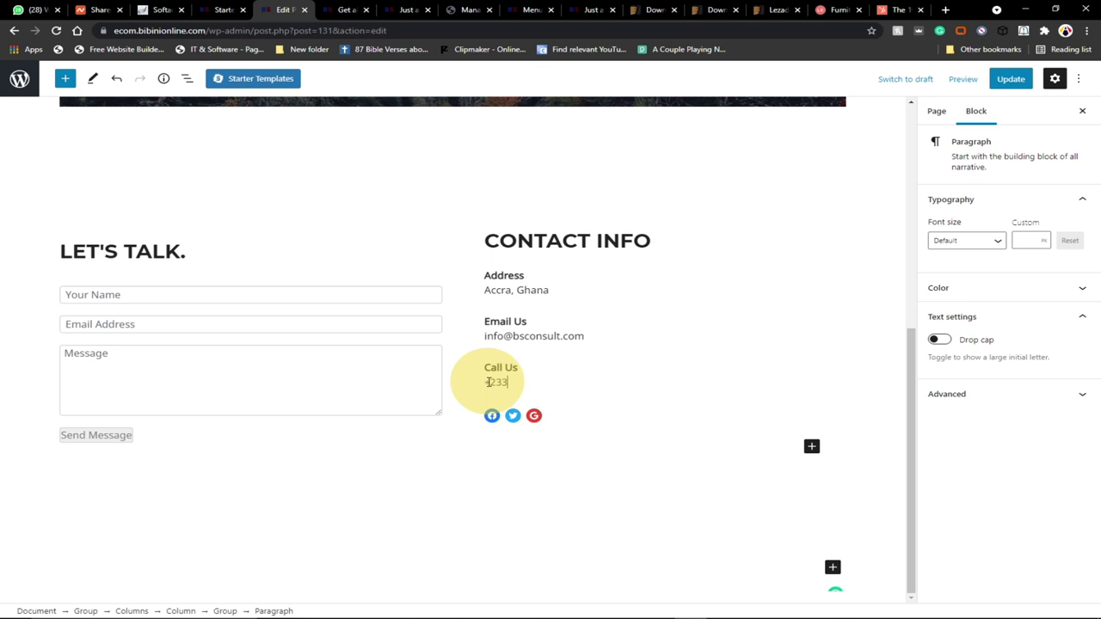
text(+2330000)
Check the Facebook, Twitter and Google social icons, then update the Contact page.
click(526, 417)
click(523, 416)
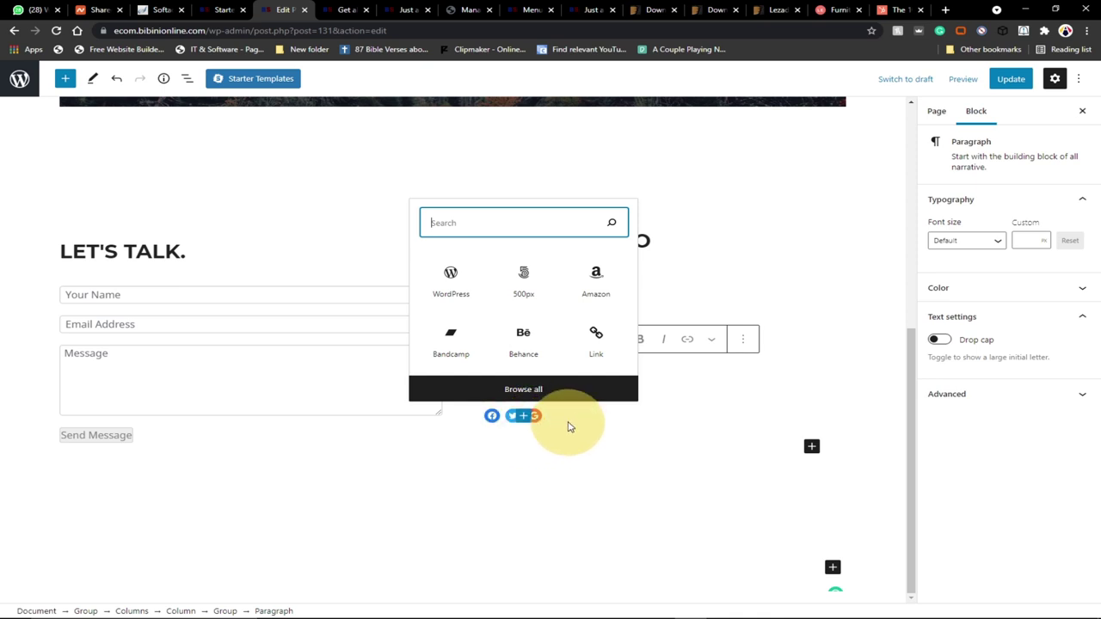
click(566, 422)
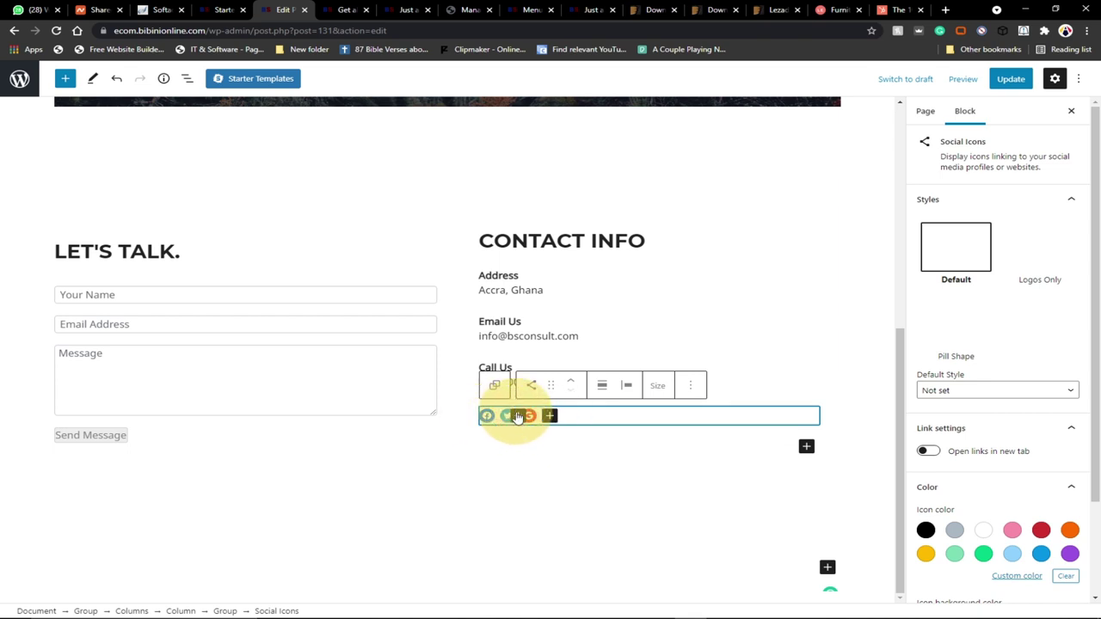
click(529, 417)
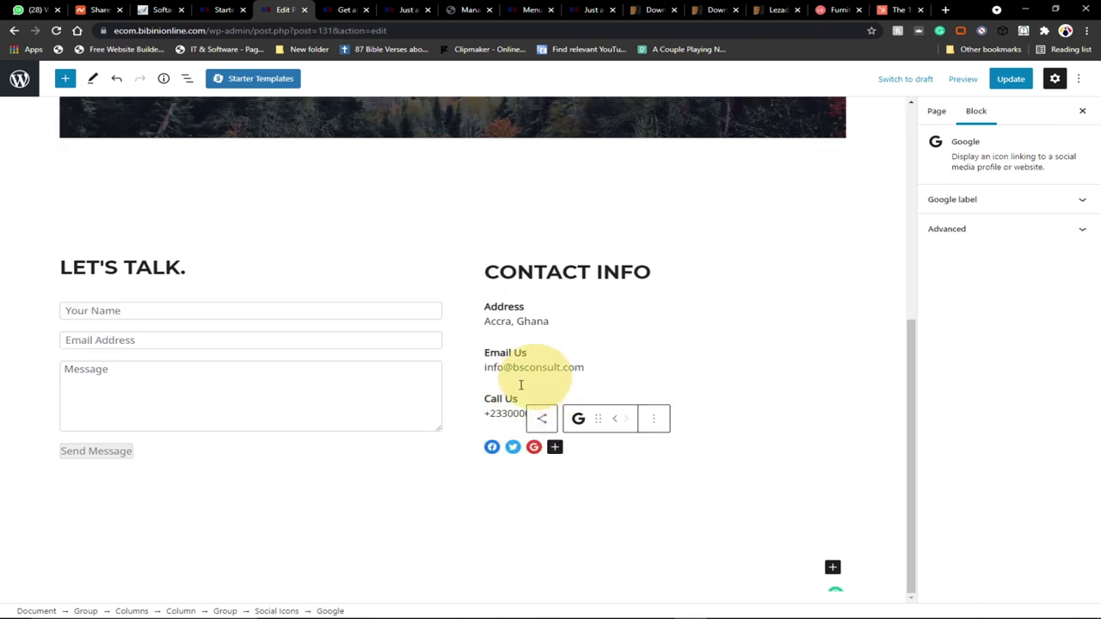
click(1012, 80)
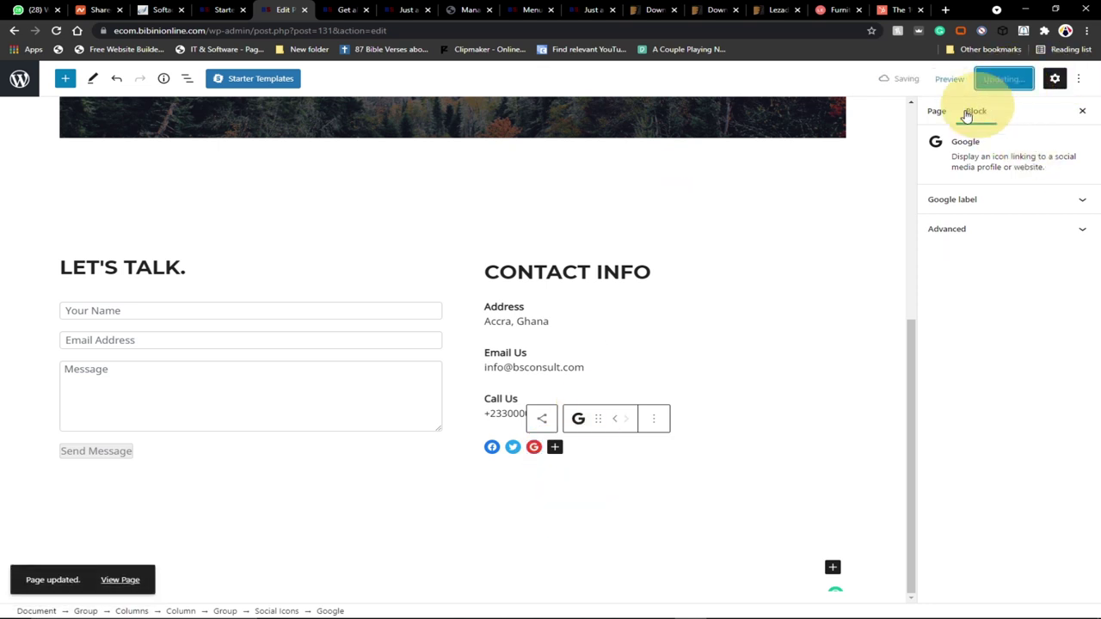
Open the live Contact page and verify the new Accra details and contact form.
click(345, 9)
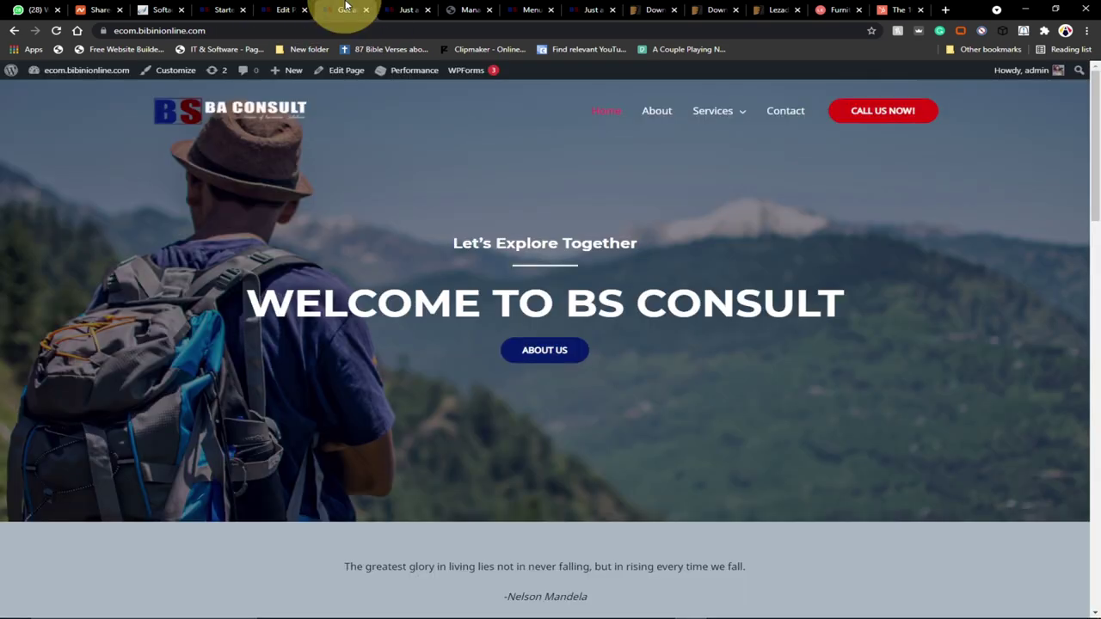
click(788, 112)
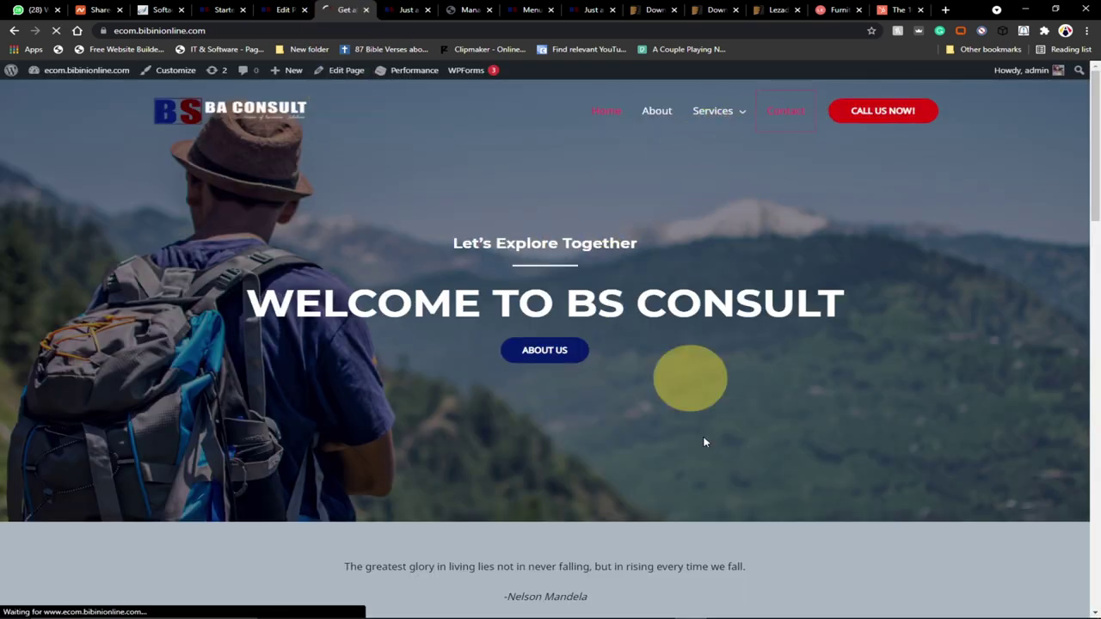
scroll(705, 433, down, 3)
scroll(710, 429, down, 1)
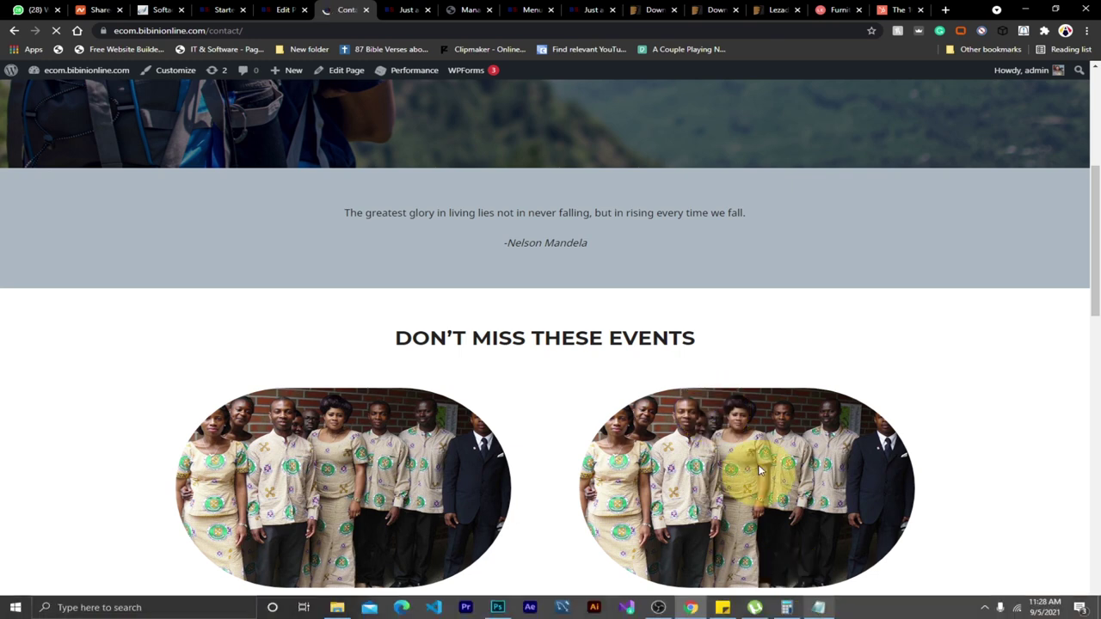
scroll(744, 411, down, 1)
scroll(746, 412, down, 1)
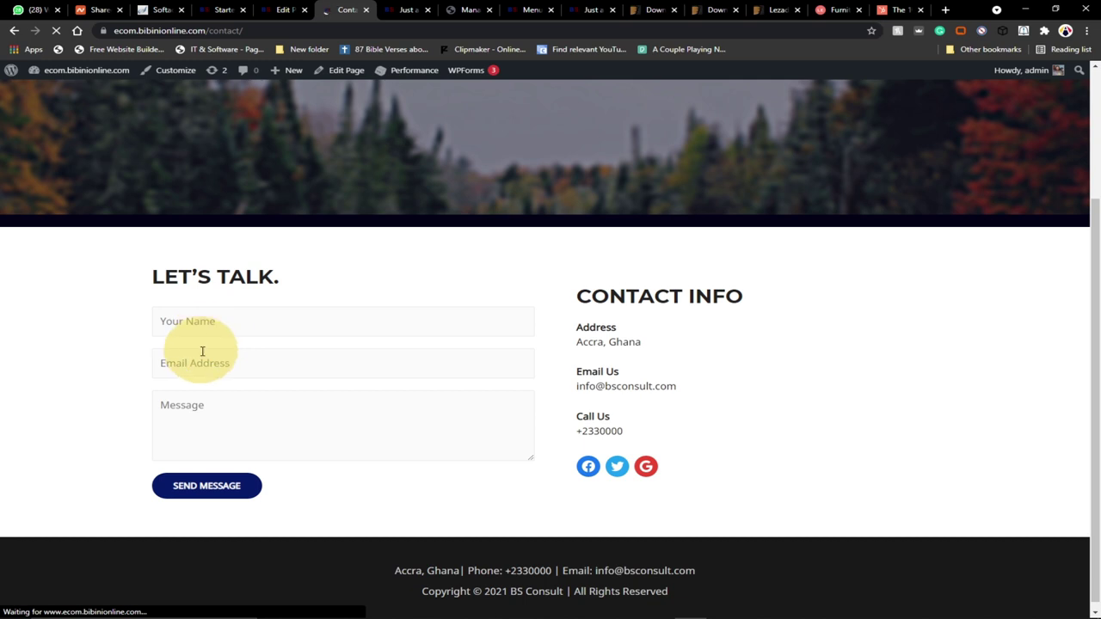
click(196, 365)
click(250, 394)
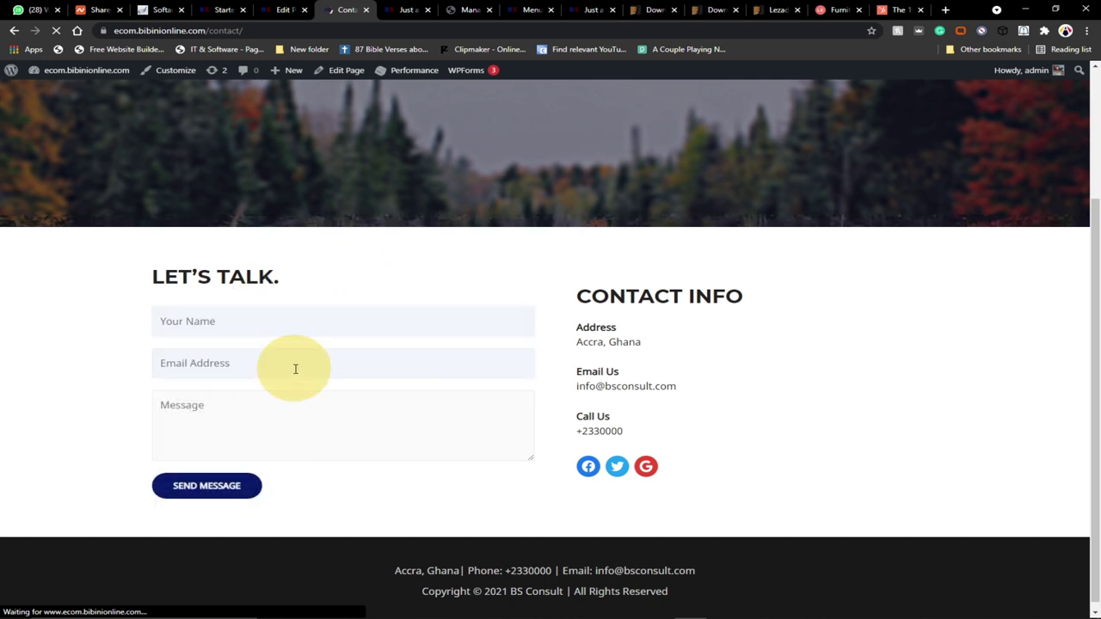
scroll(811, 490, up, 2)
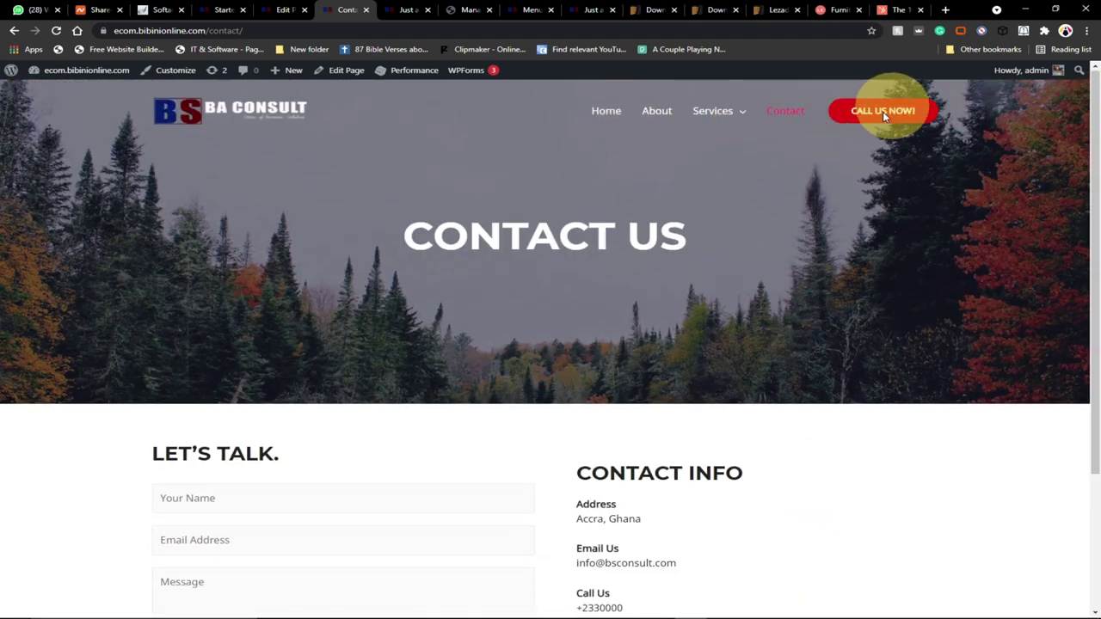
Browse the homepage, revisit Contact via Call Us Now, then navigate to the About page.
click(604, 110)
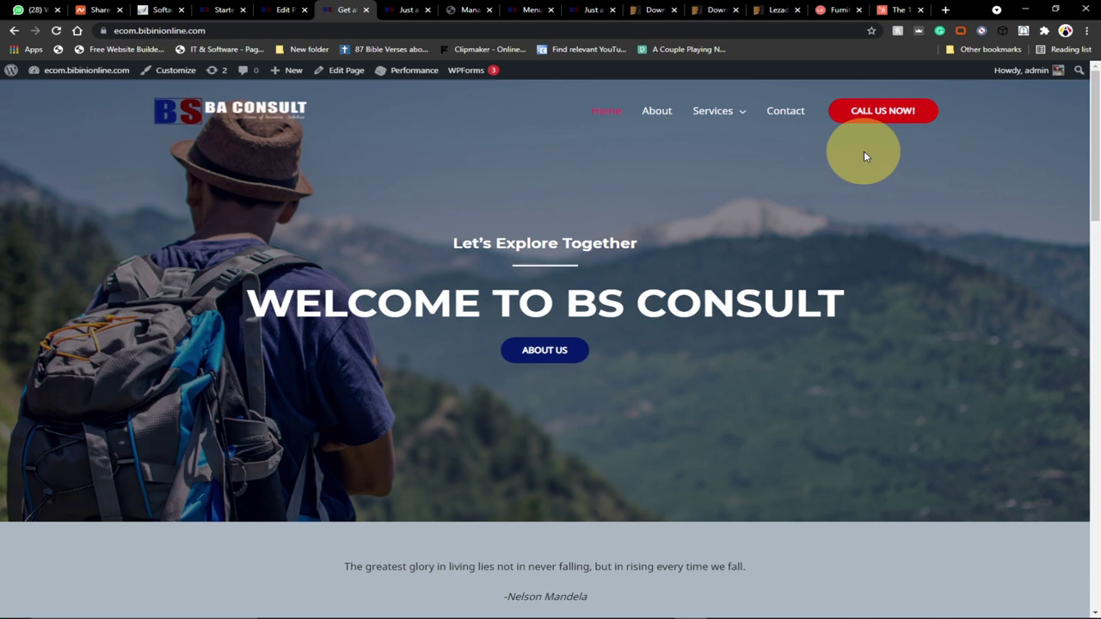
scroll(852, 248, down, 5)
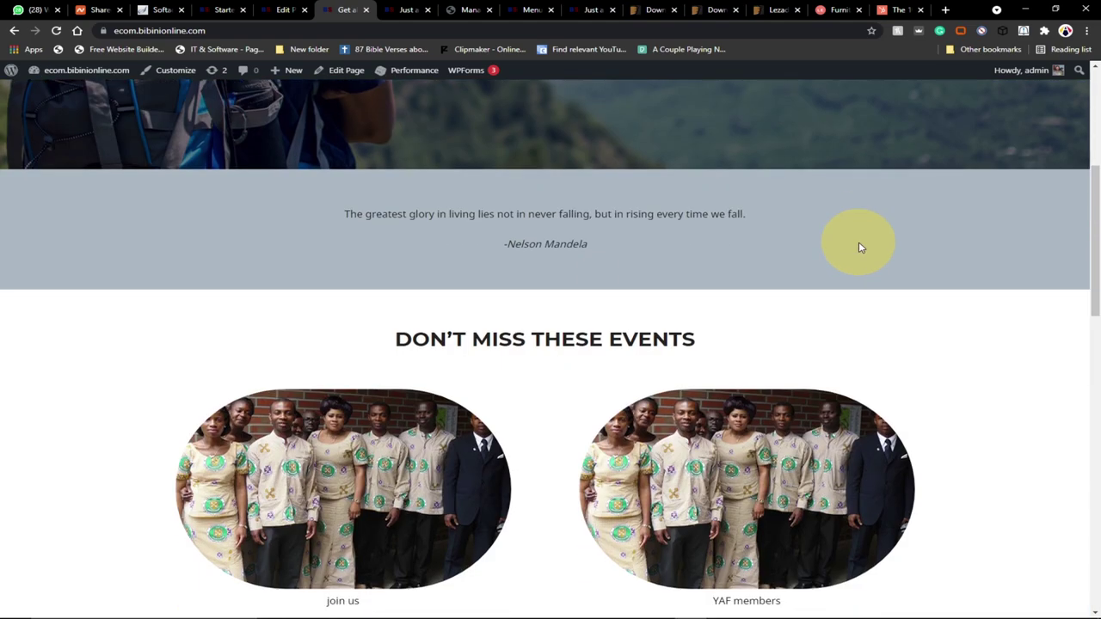
scroll(860, 246, down, 10)
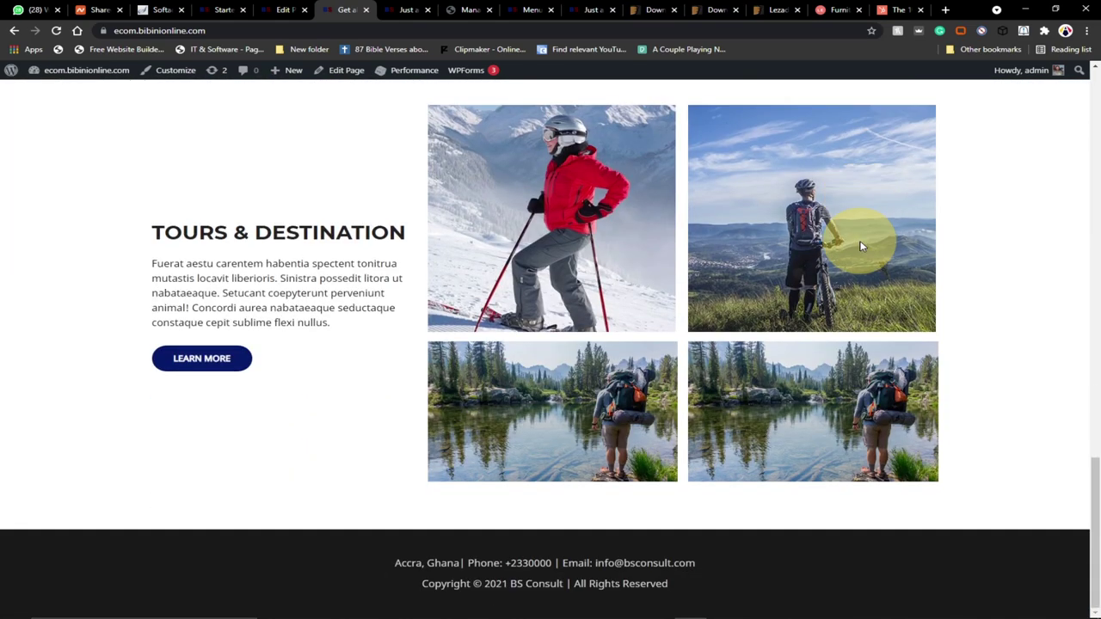
scroll(863, 247, up, 15)
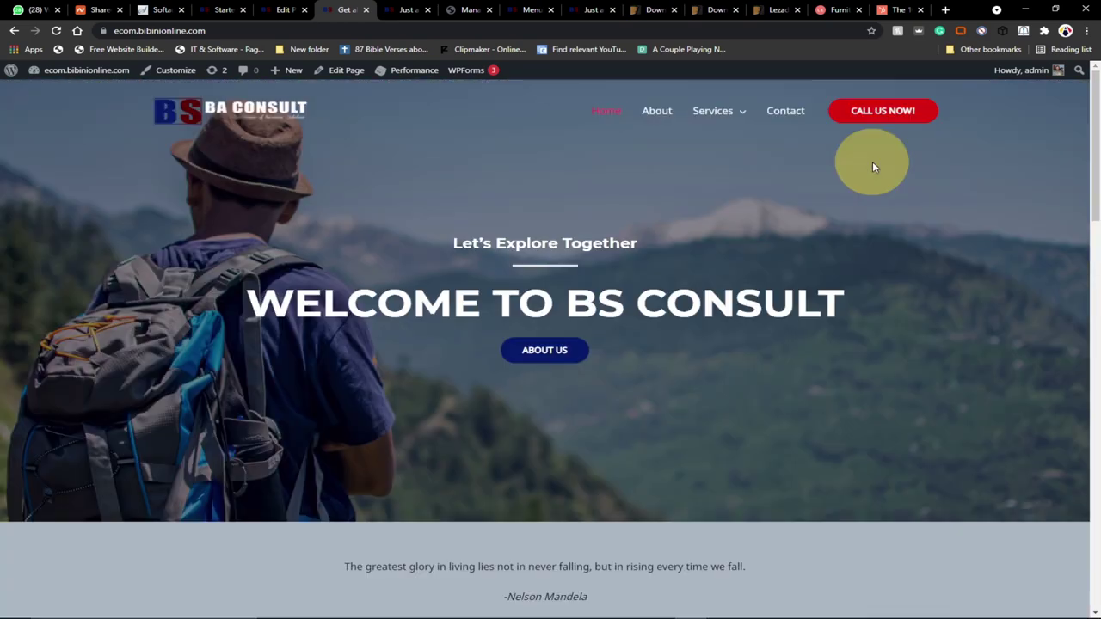
click(881, 112)
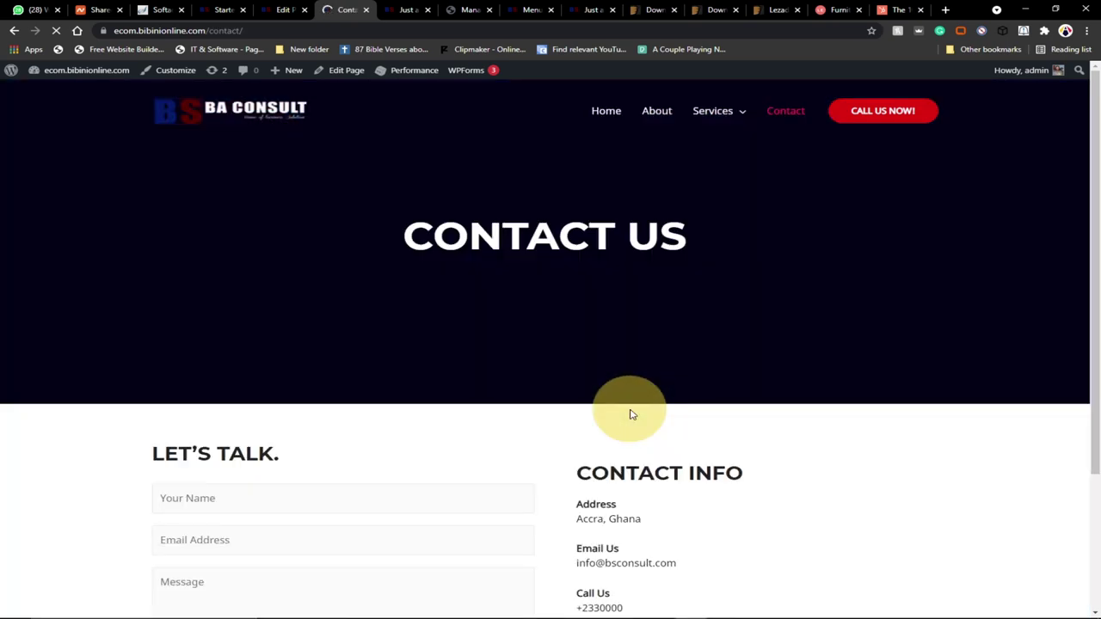
scroll(629, 410, down, 2)
scroll(629, 410, up, 2)
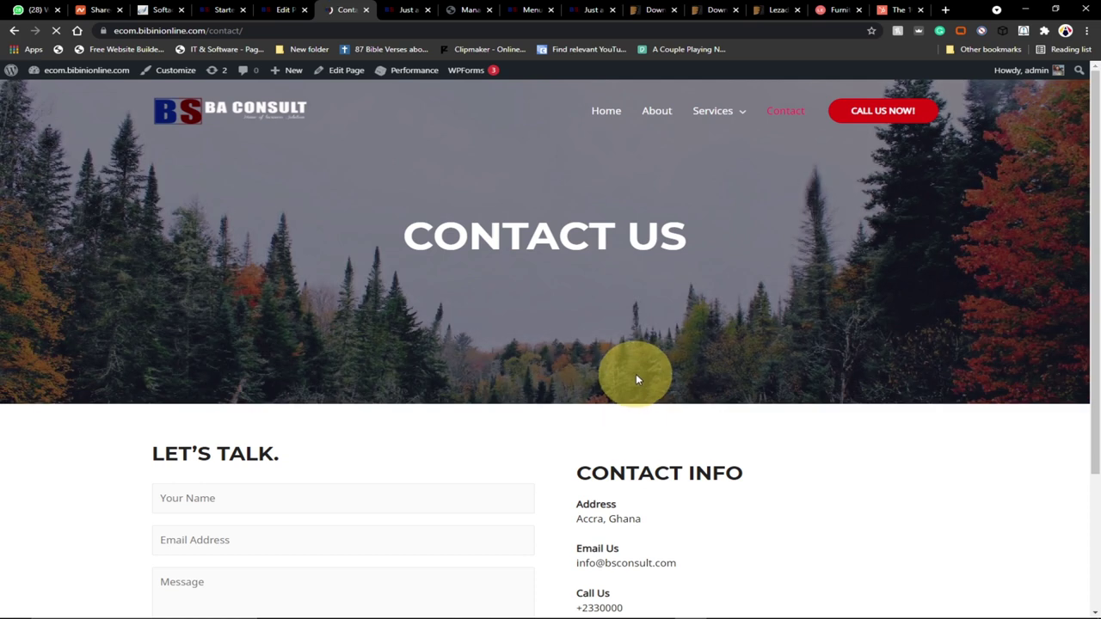
click(585, 121)
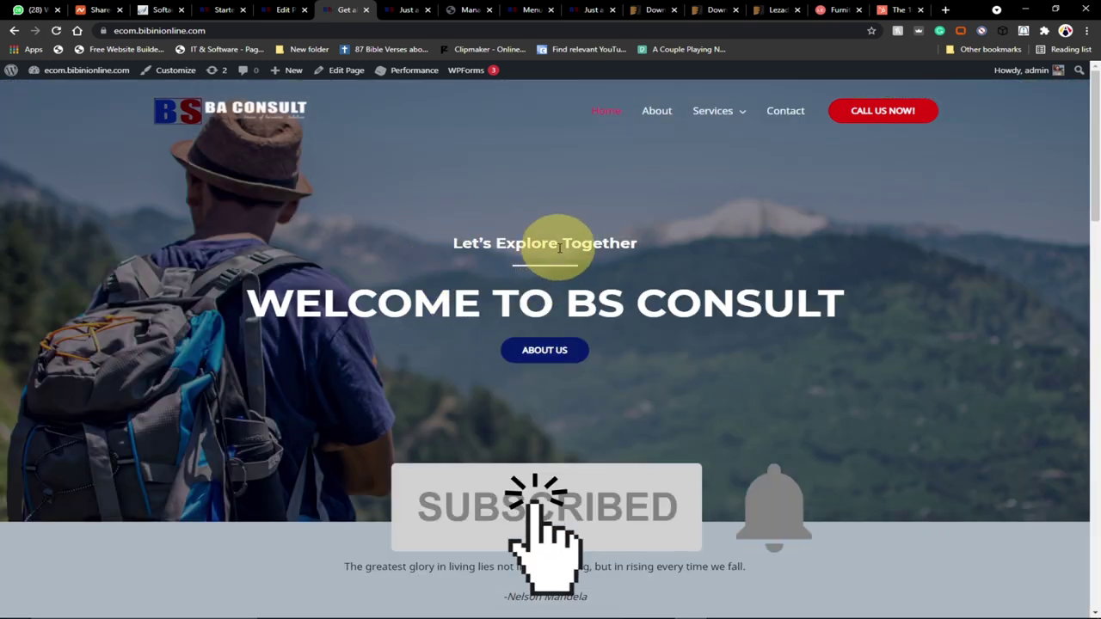
scroll(593, 258, down, 5)
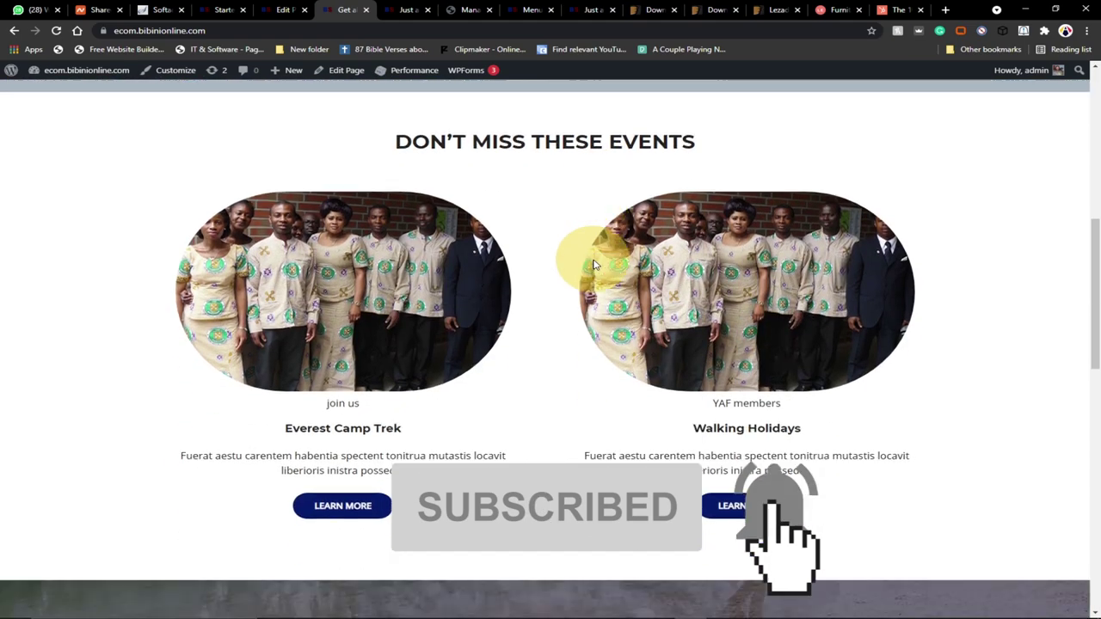
scroll(592, 262, up, 4)
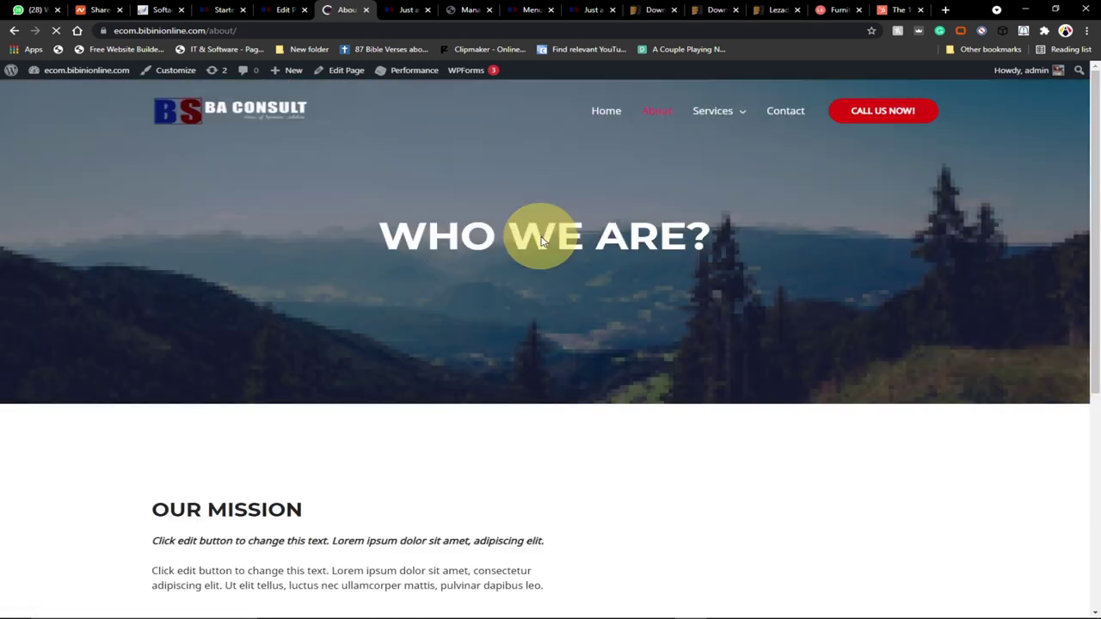
Scroll the live About page, then launch its block editor with Edit Page.
scroll(602, 333, down, 4)
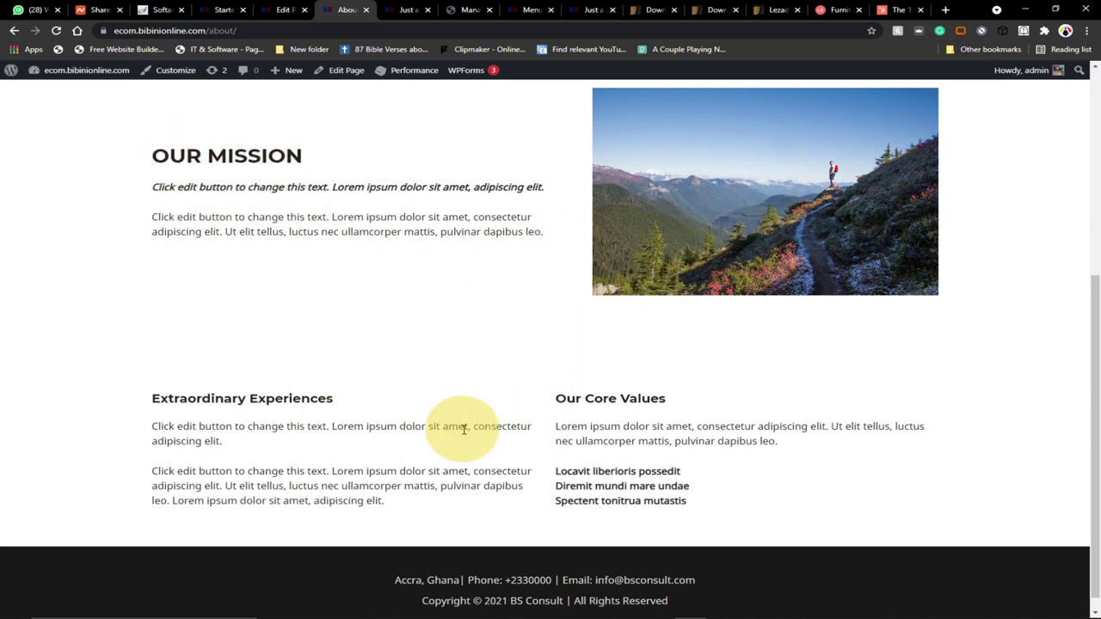
scroll(462, 427, up, 4)
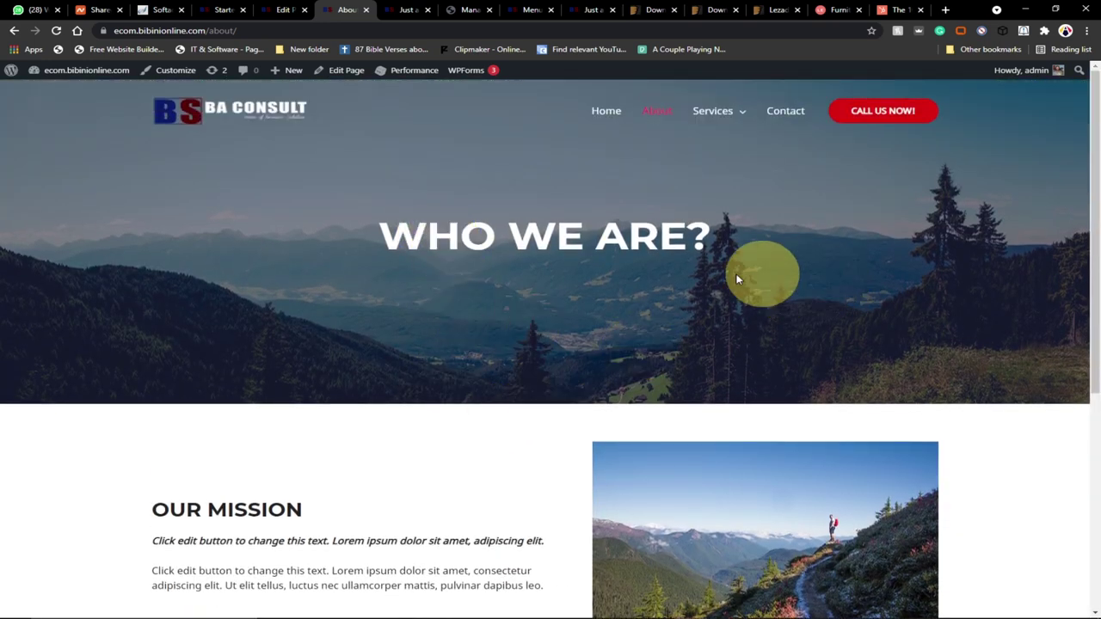
click(342, 72)
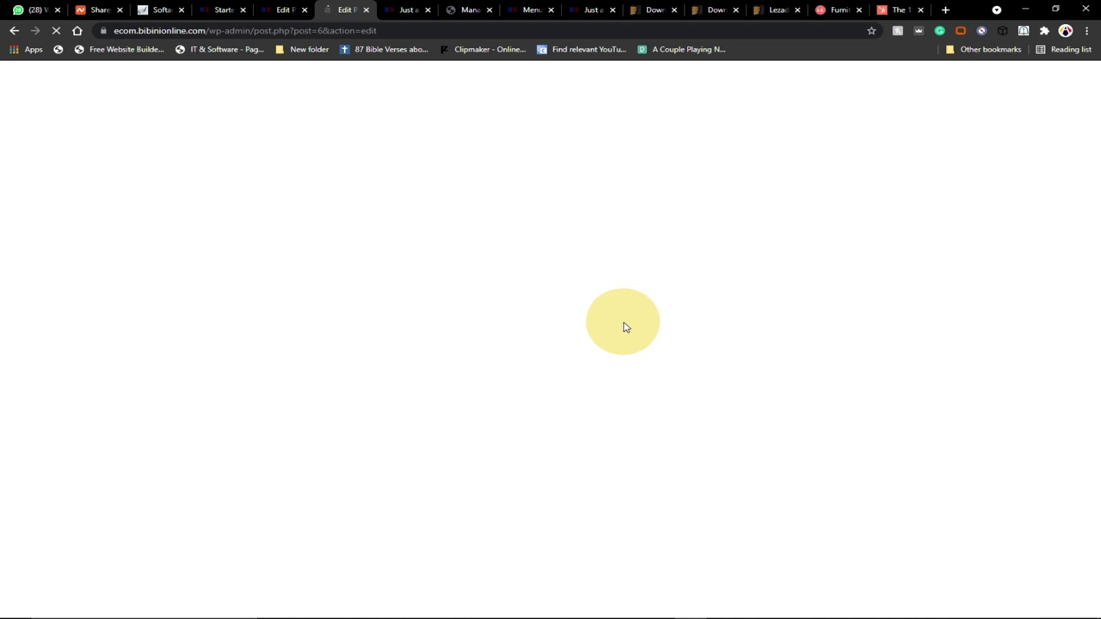
Bring up OBS Studio to check the recording, then minimize it again.
mouse_move(787, 607)
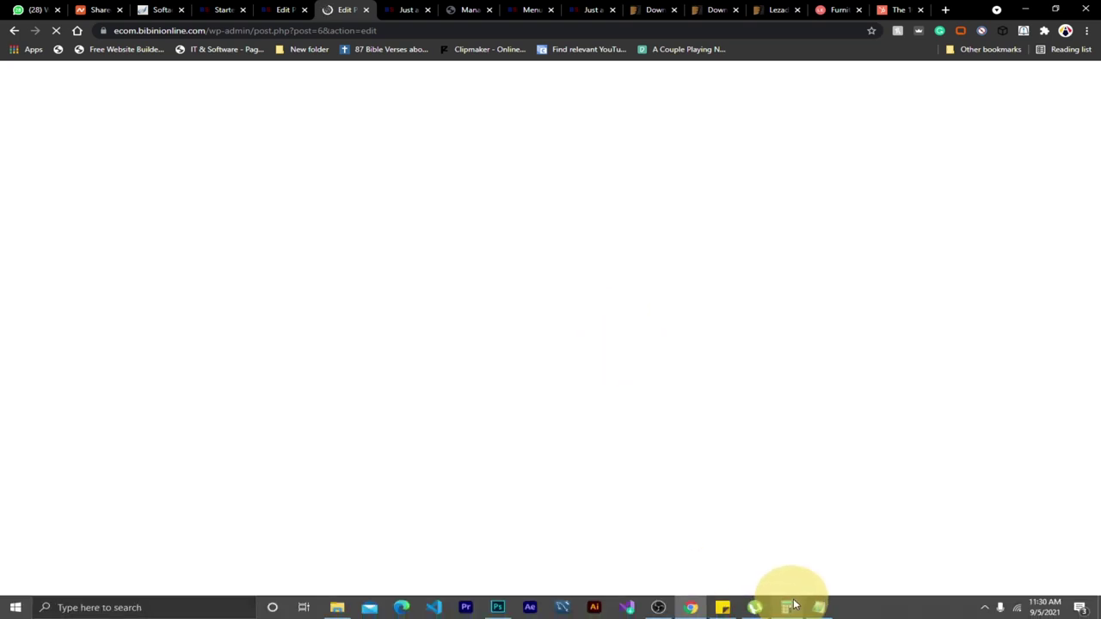
click(659, 608)
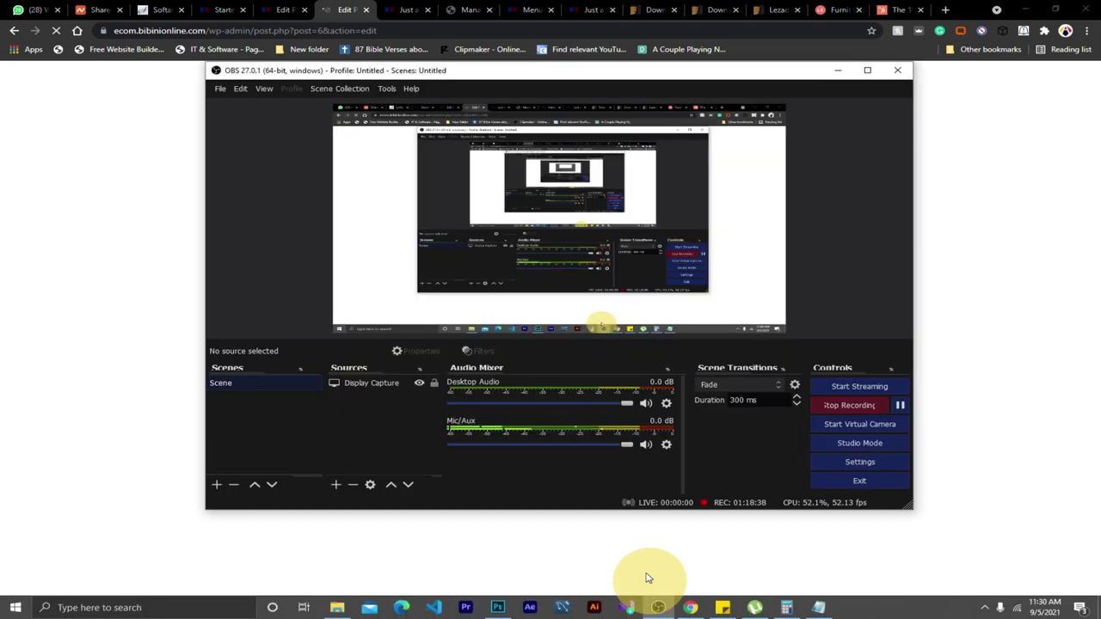
click(839, 73)
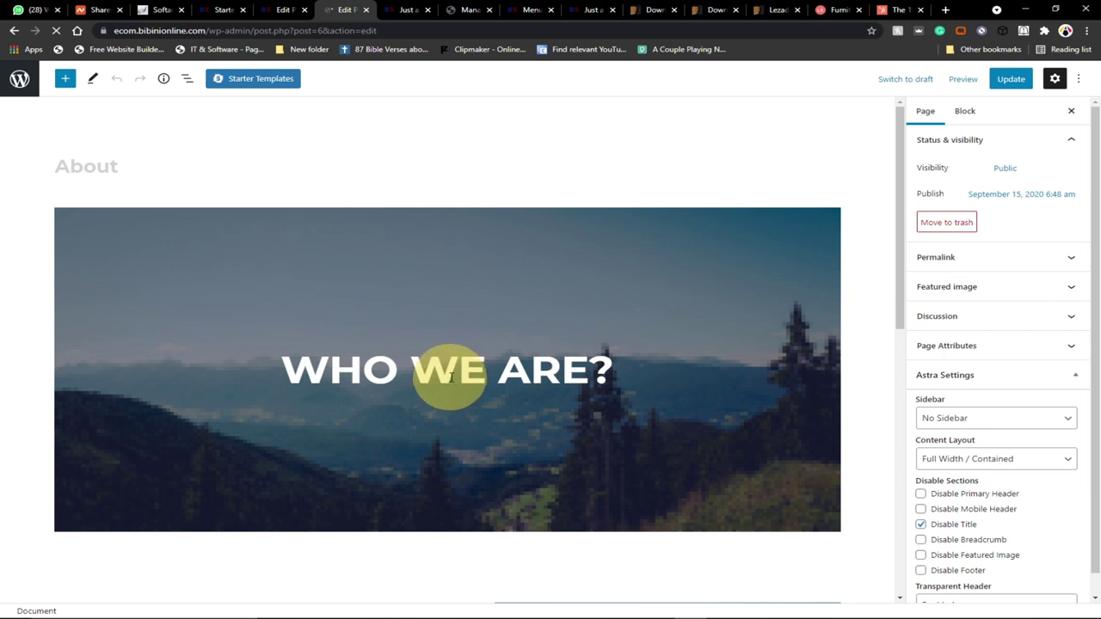
Select the WHO WE ARE? heading, Our Mission section, then the Extraordinary Experiences group.
click(401, 376)
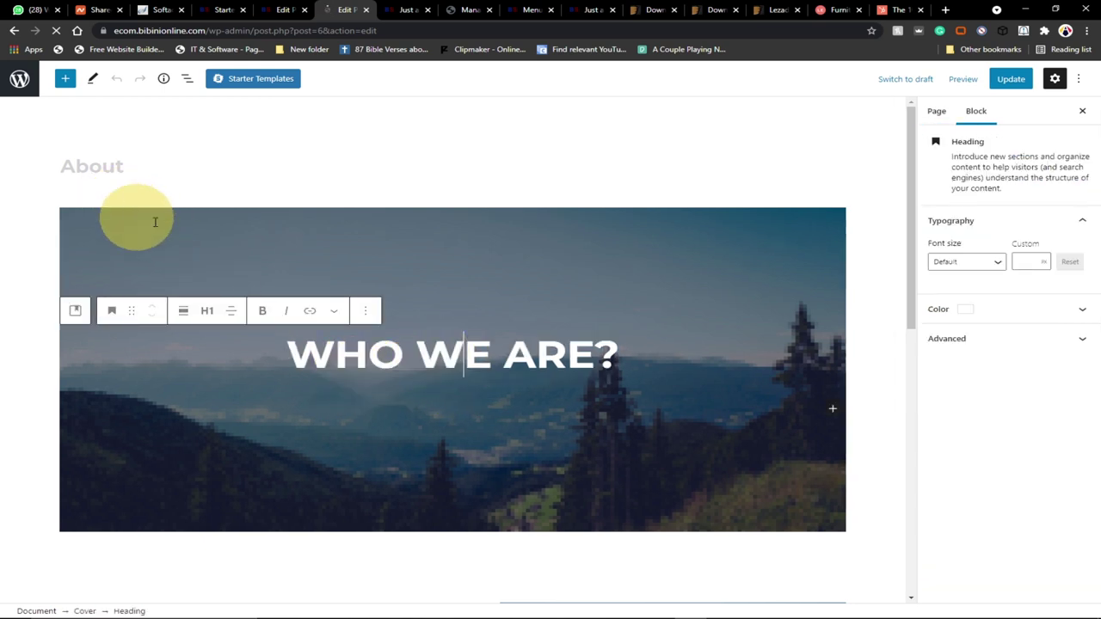
scroll(701, 430, down, 5)
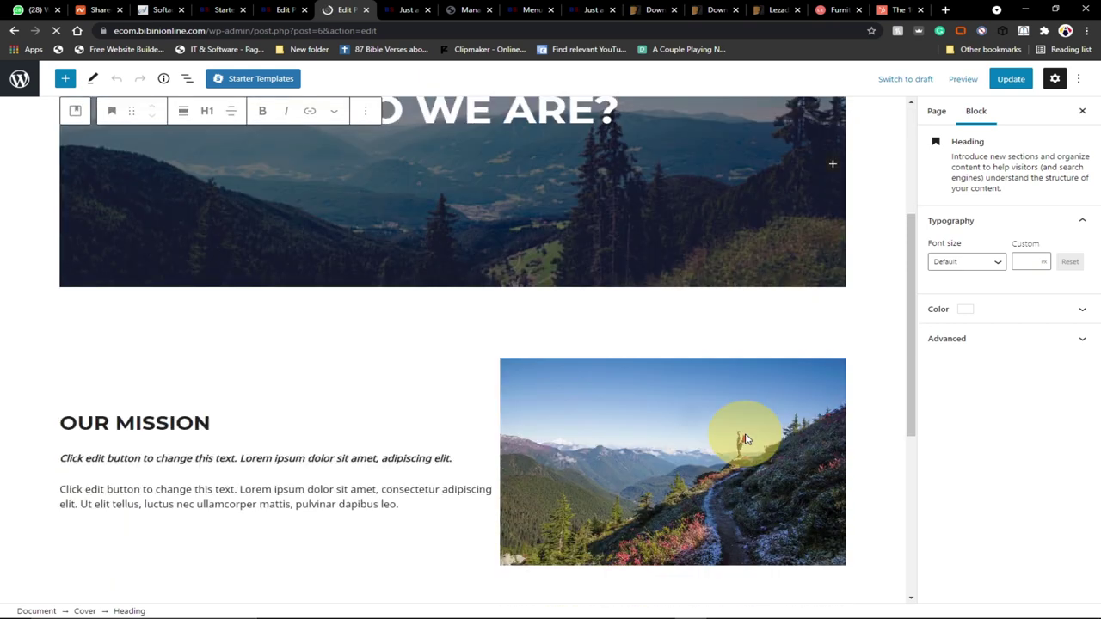
scroll(344, 318, down, 1)
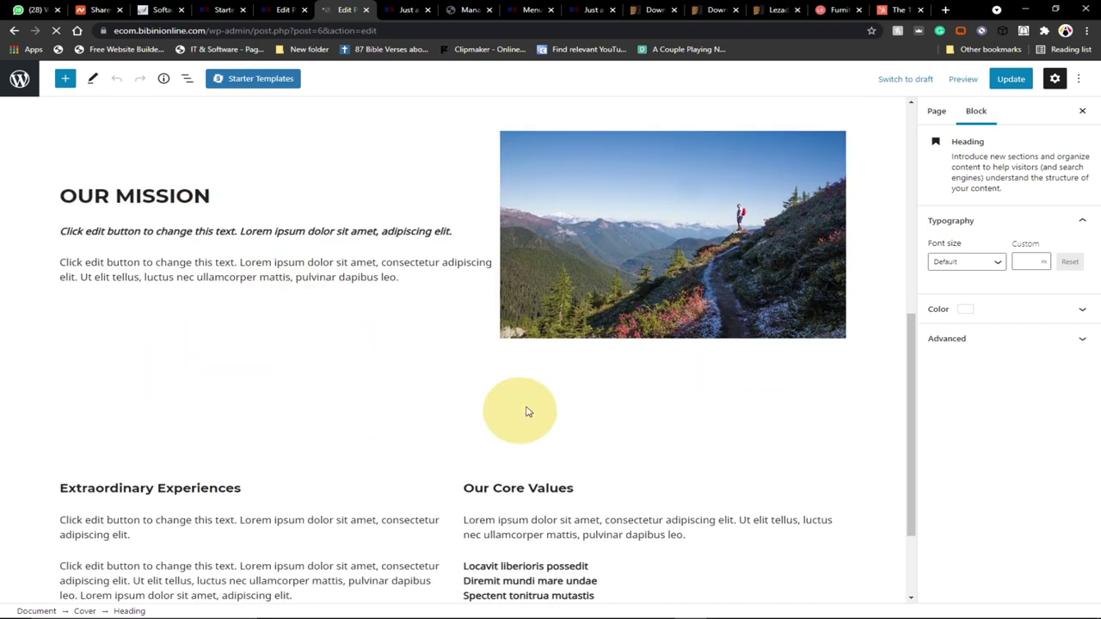
click(678, 228)
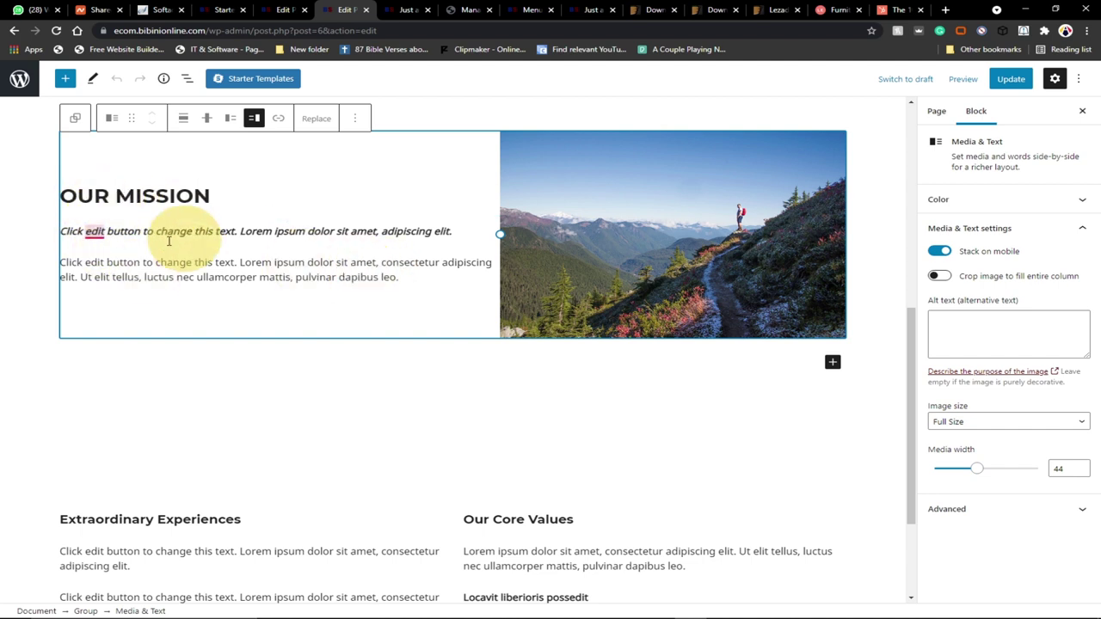
click(361, 398)
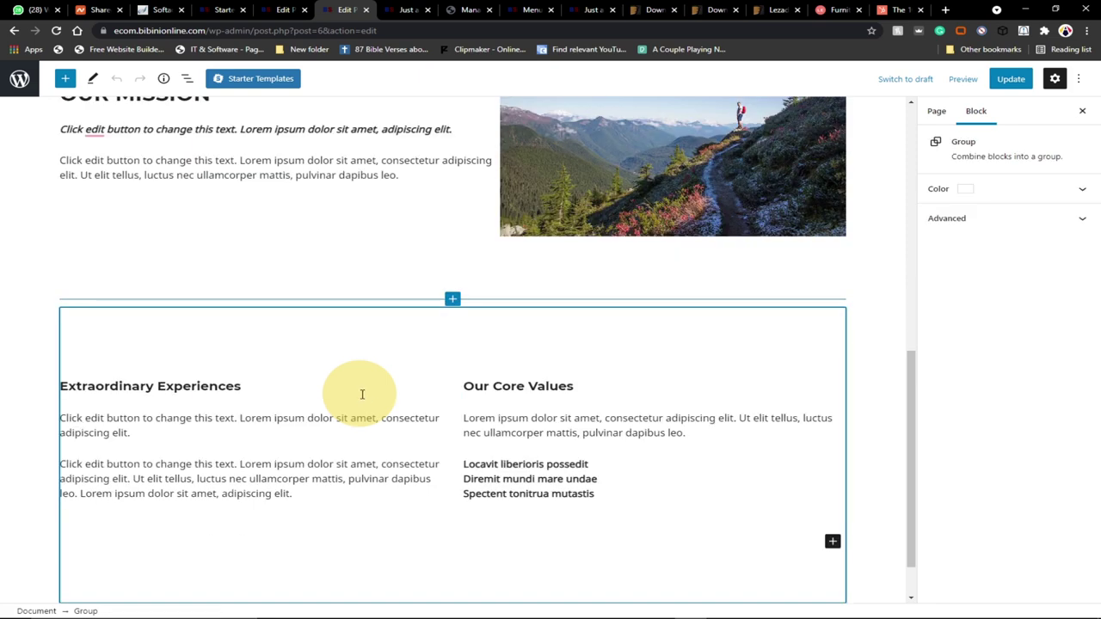
Remove the Extraordinary Experiences and Our Core Values group via its options menu.
scroll(418, 392, up, 7)
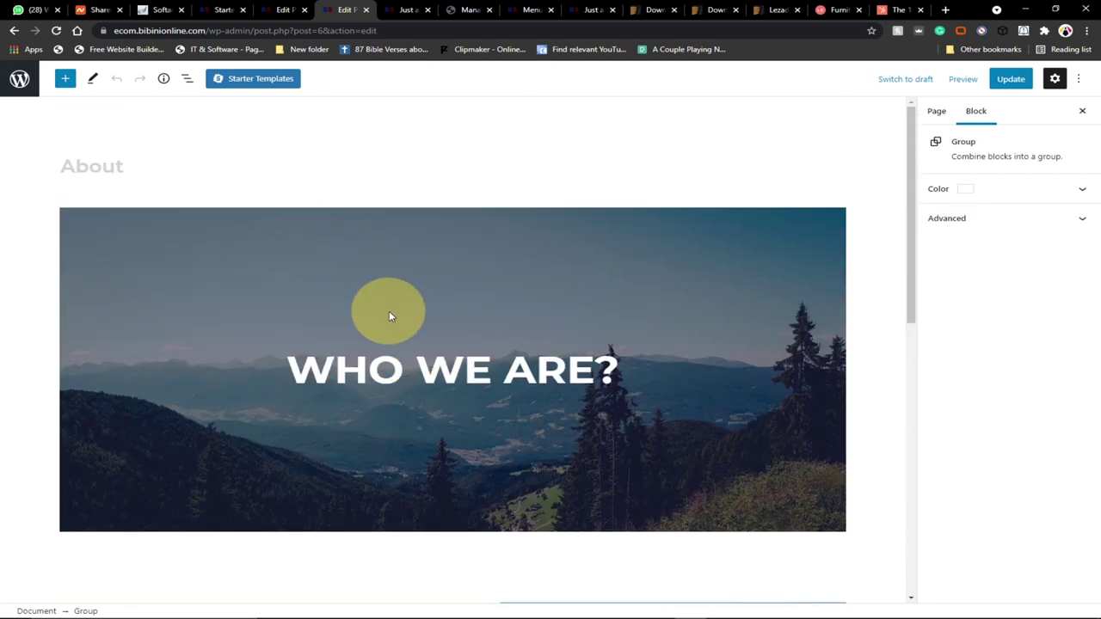
scroll(389, 311, down, 5)
scroll(389, 312, down, 3)
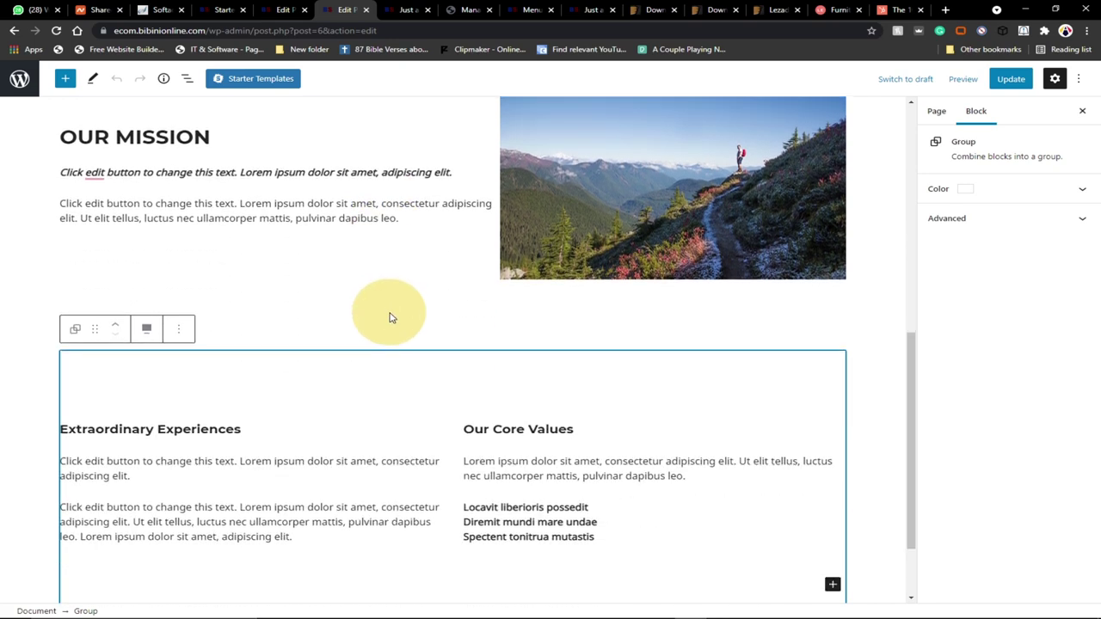
scroll(312, 214, up, 2)
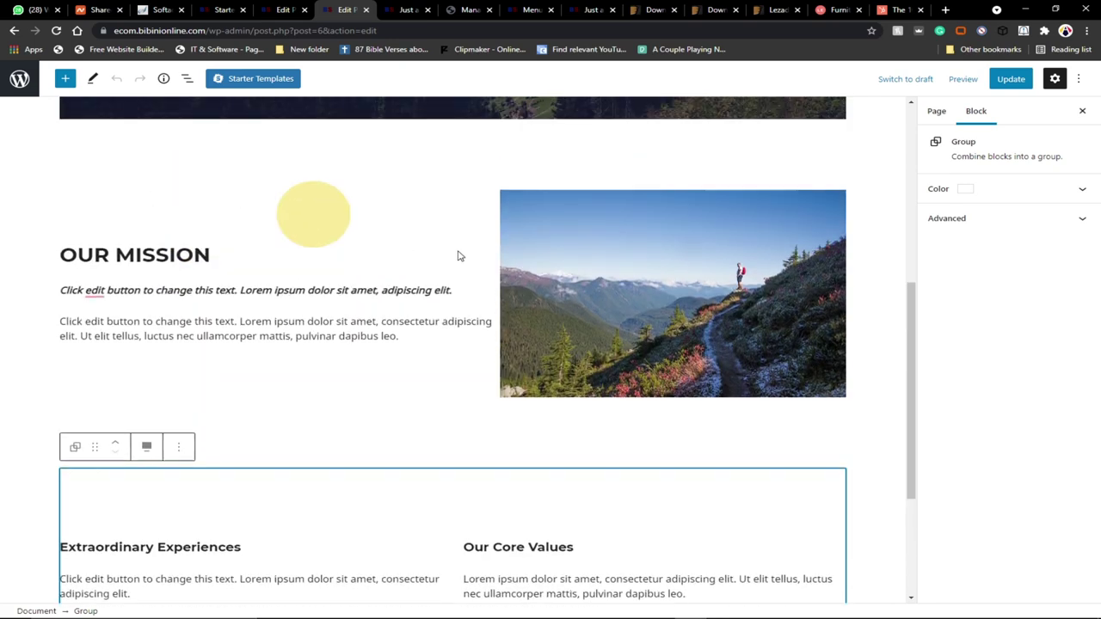
scroll(541, 327, down, 2)
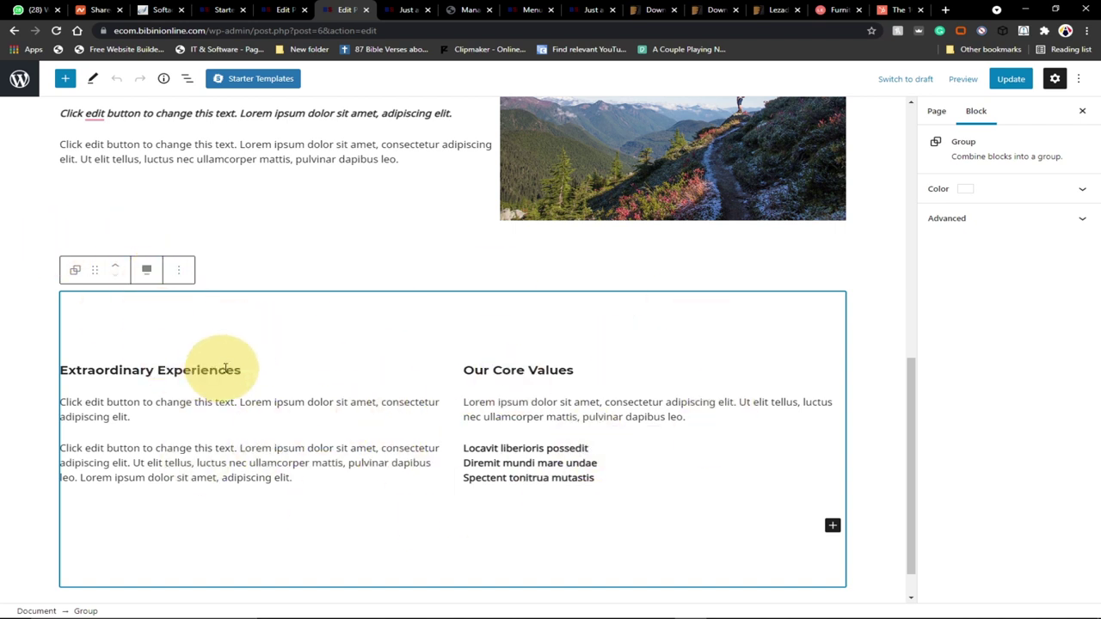
click(179, 272)
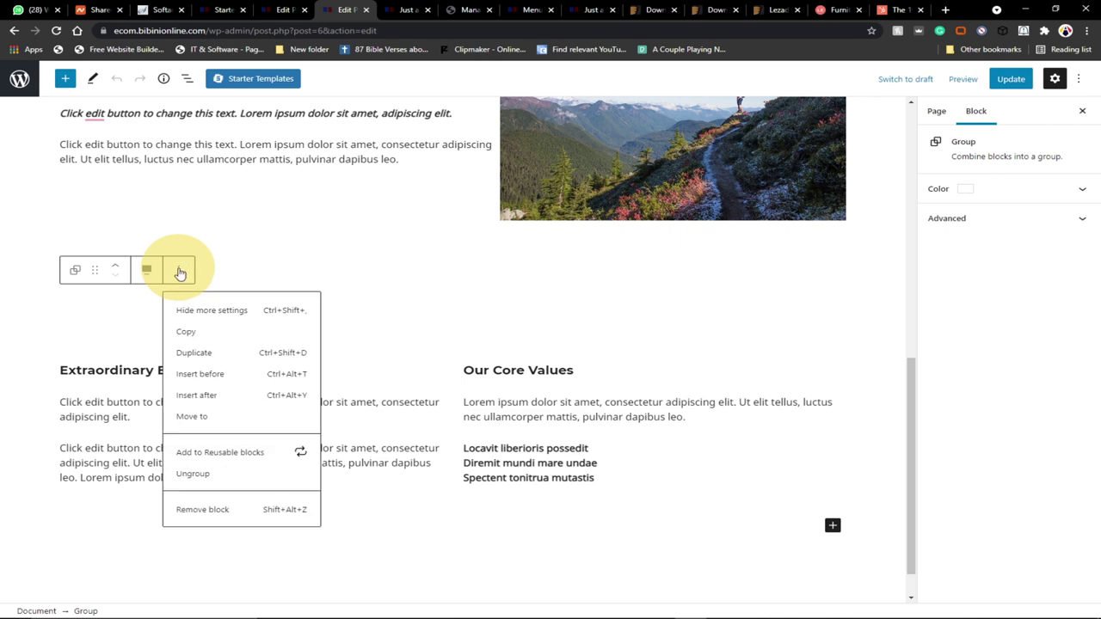
click(221, 511)
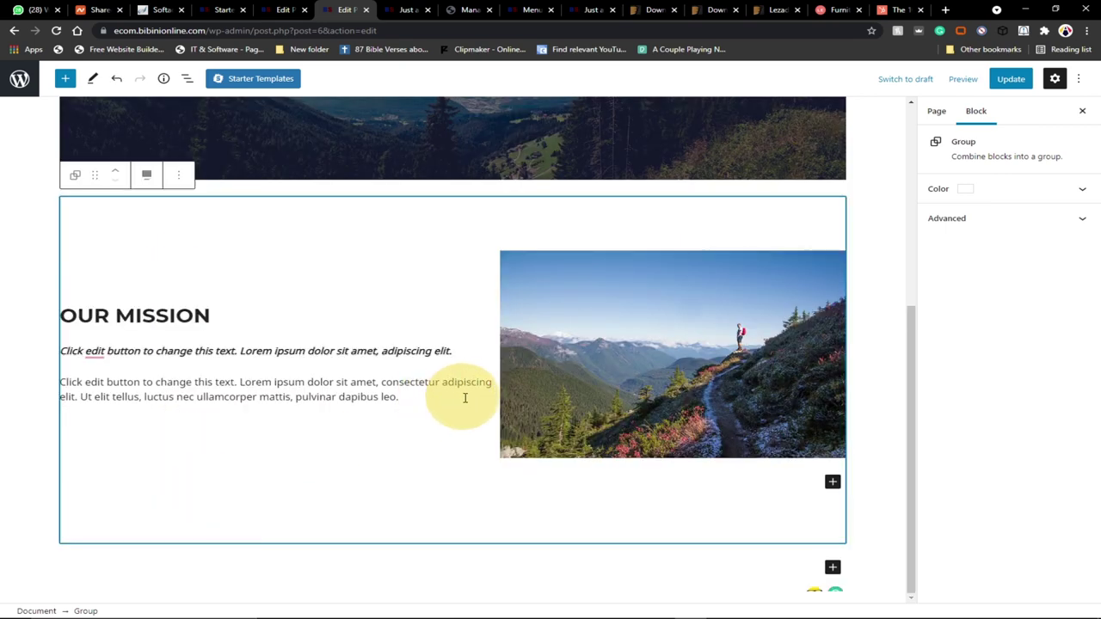
Scroll back to the top and update the About page.
scroll(504, 404, up, 1)
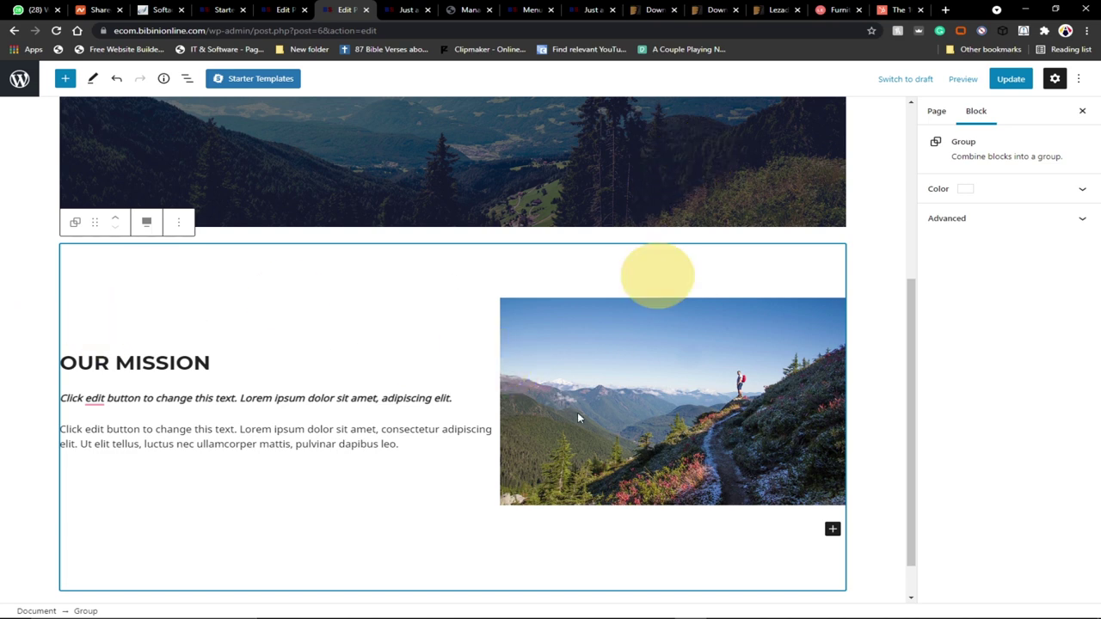
scroll(659, 277, up, 4)
click(1012, 79)
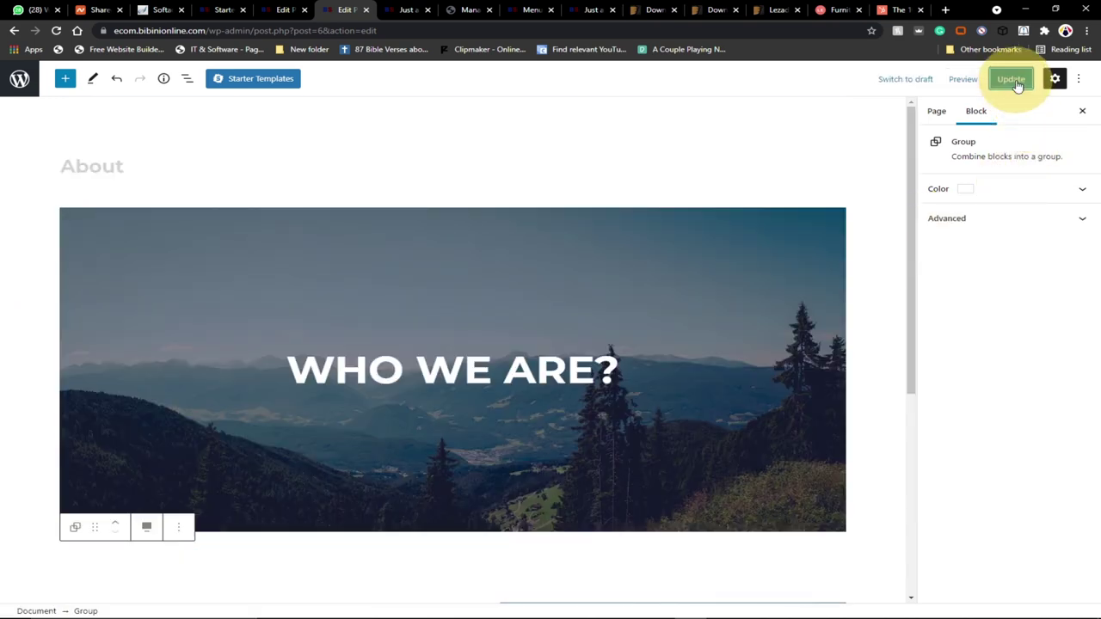
Update the About page, then cycle through the open tabs to Starter Templates.
click(1017, 83)
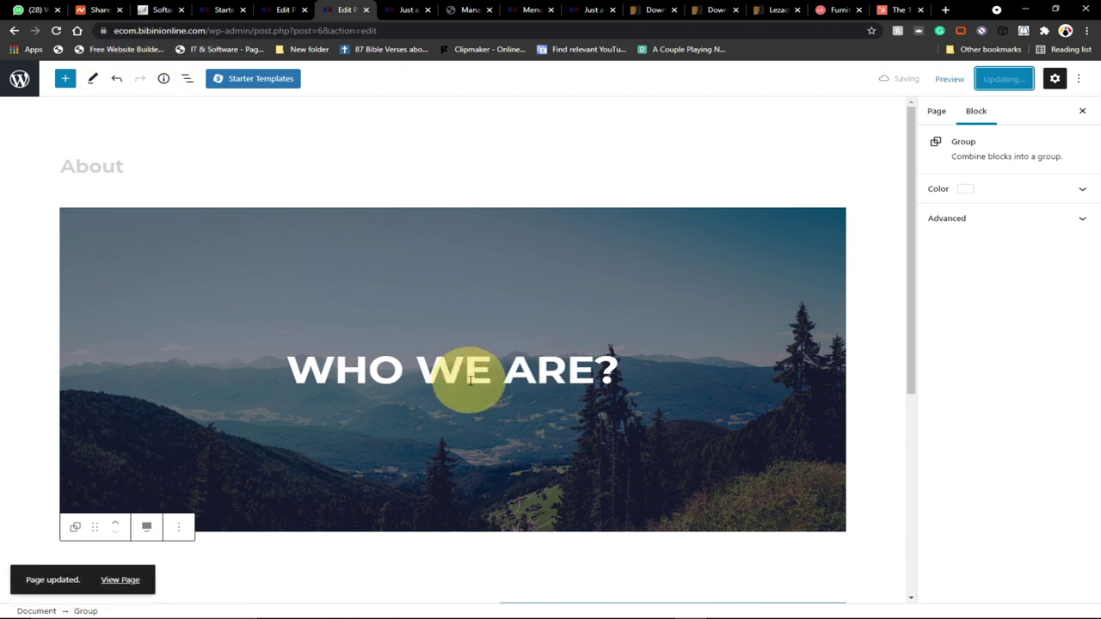
scroll(469, 384, down, 5)
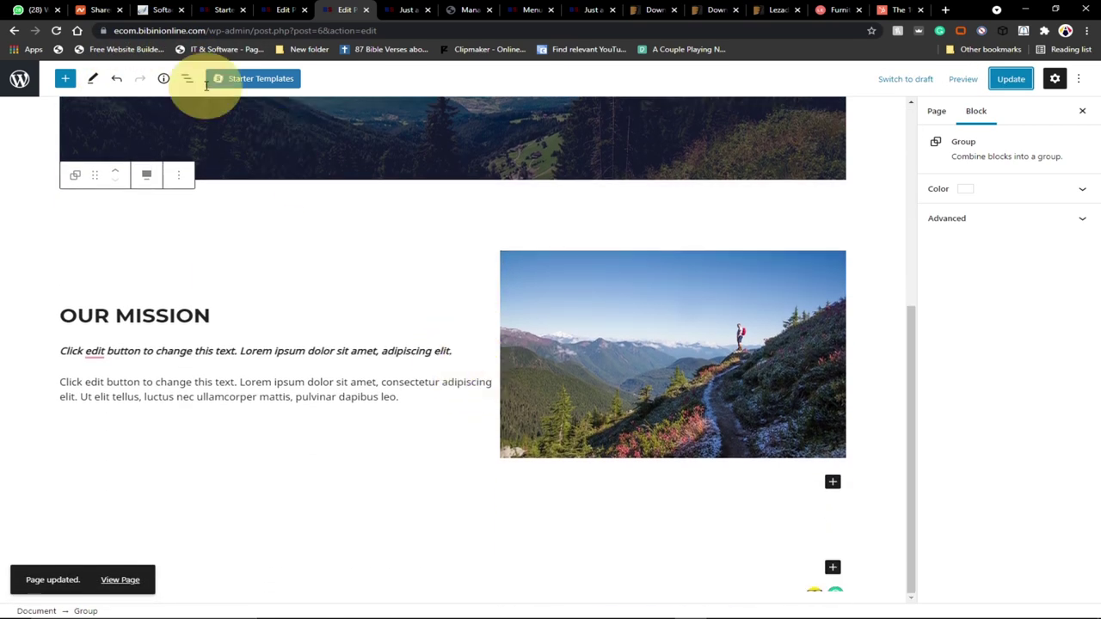
click(408, 10)
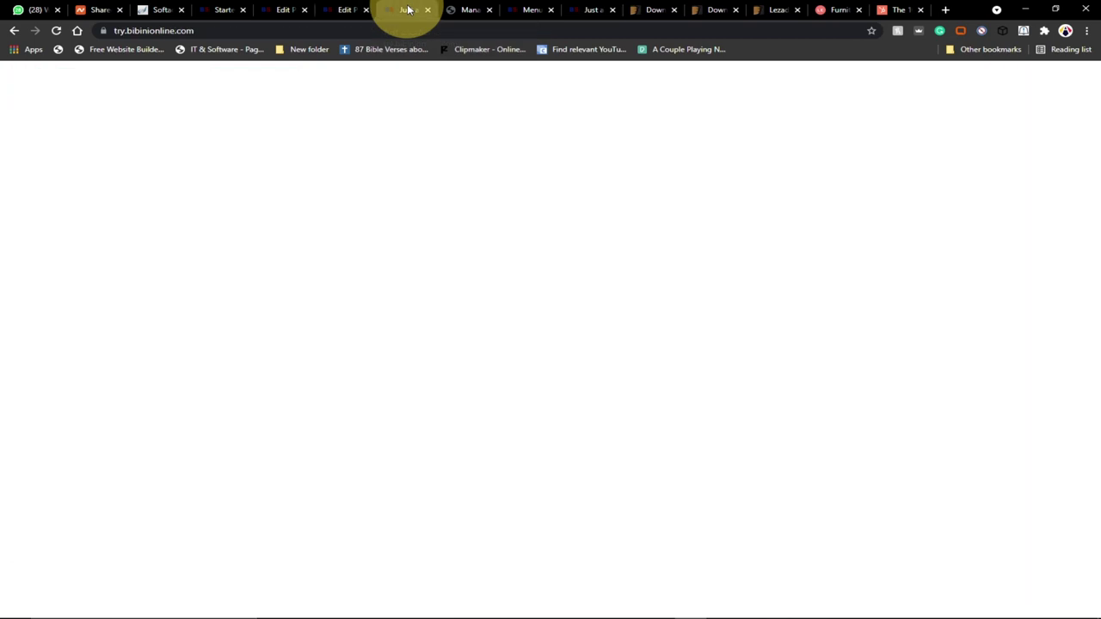
click(273, 10)
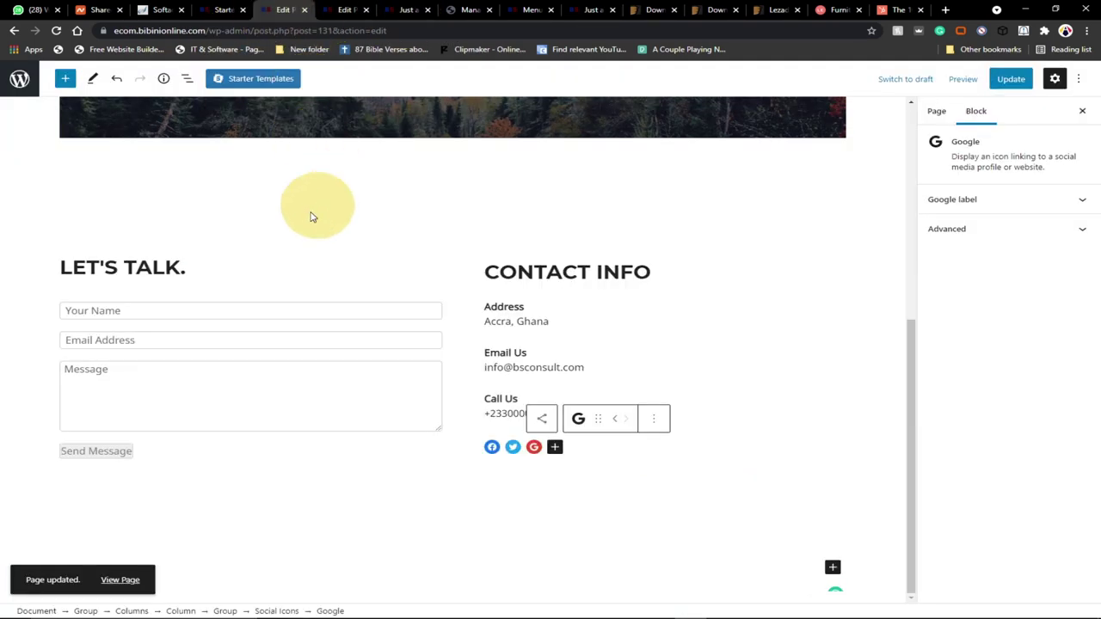
scroll(319, 179, up, 3)
click(362, 10)
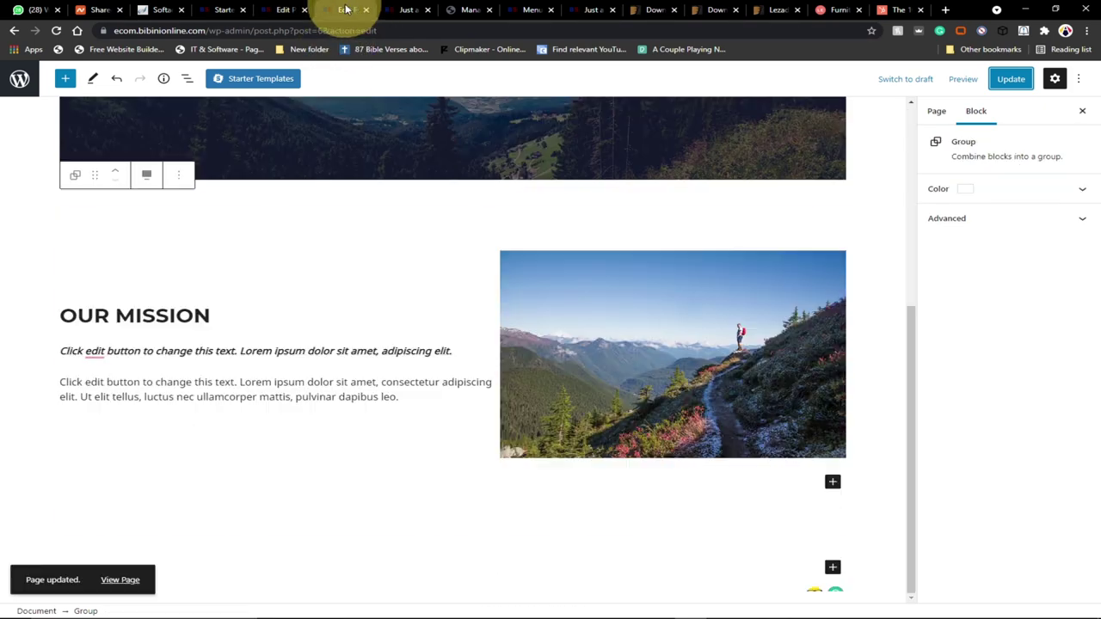
scroll(332, 179, up, 3)
scroll(813, 100, up, 1)
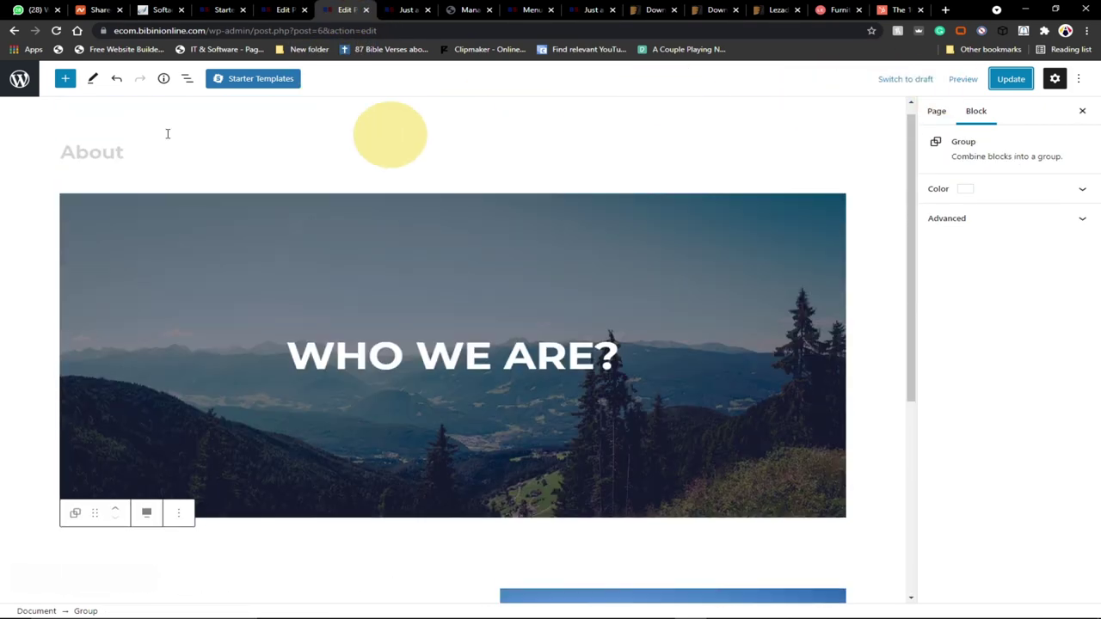
click(225, 10)
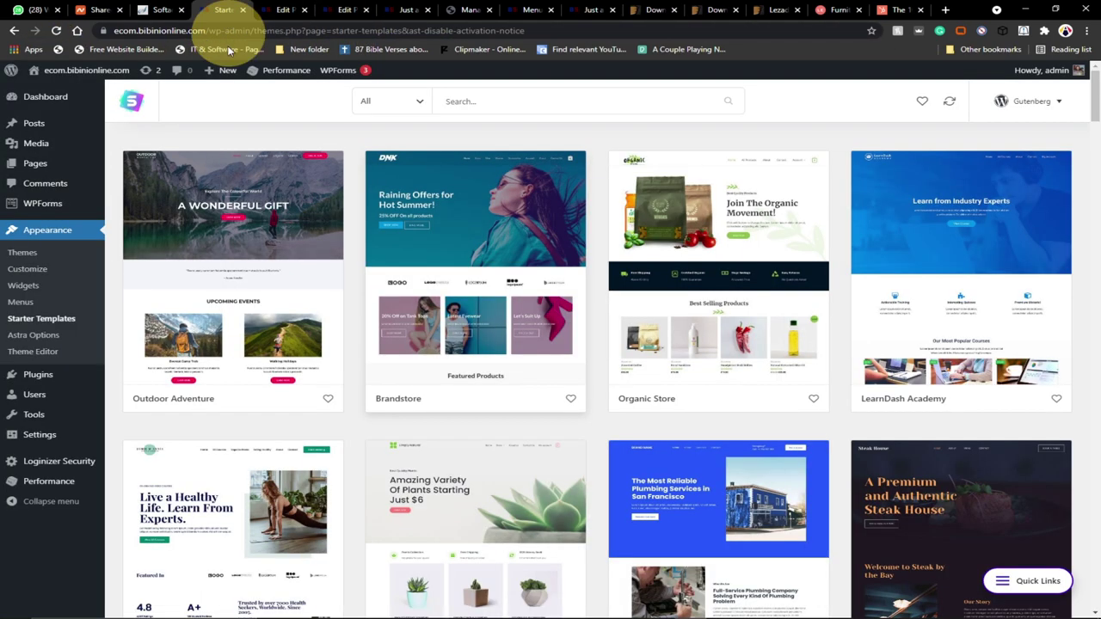
Visit the live site from the admin bar and scroll through its About page.
mouse_move(37, 69)
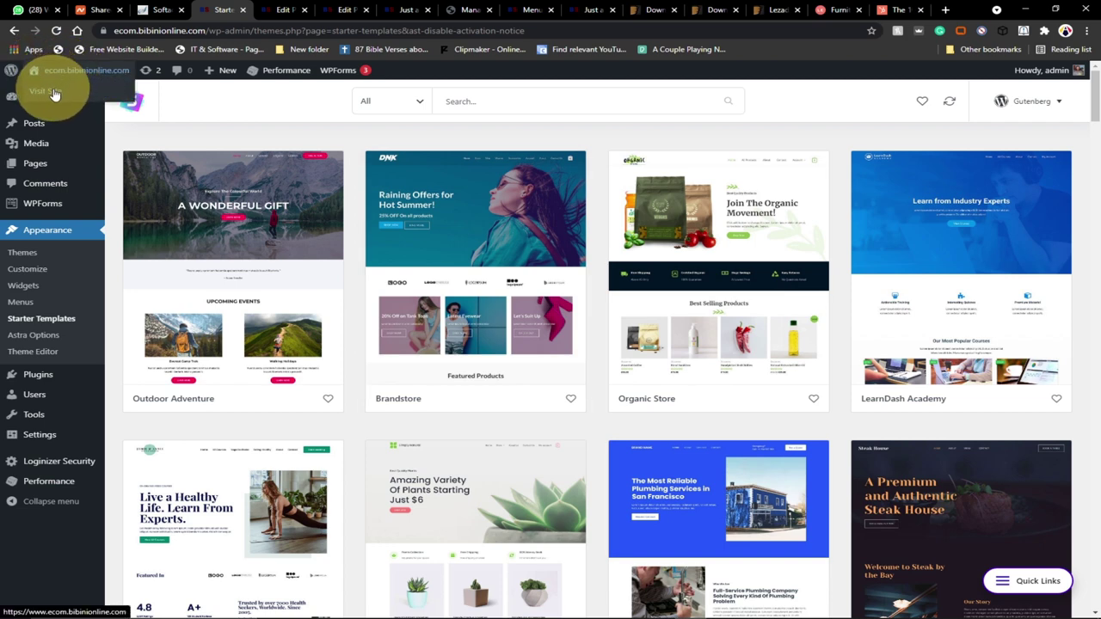
click(51, 91)
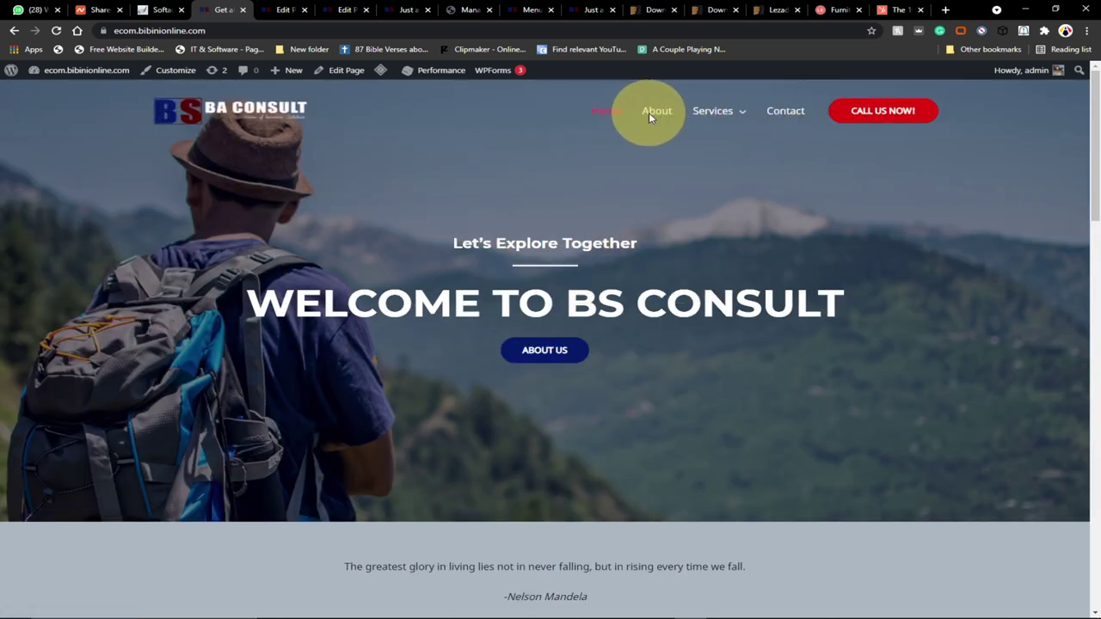
click(658, 116)
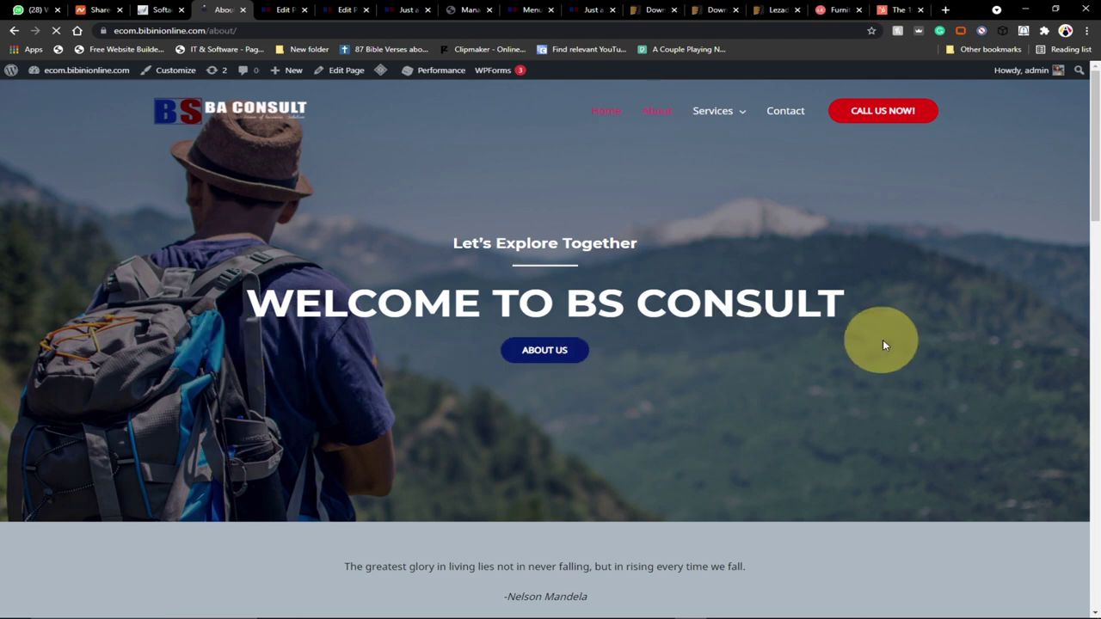
scroll(740, 383, down, 2)
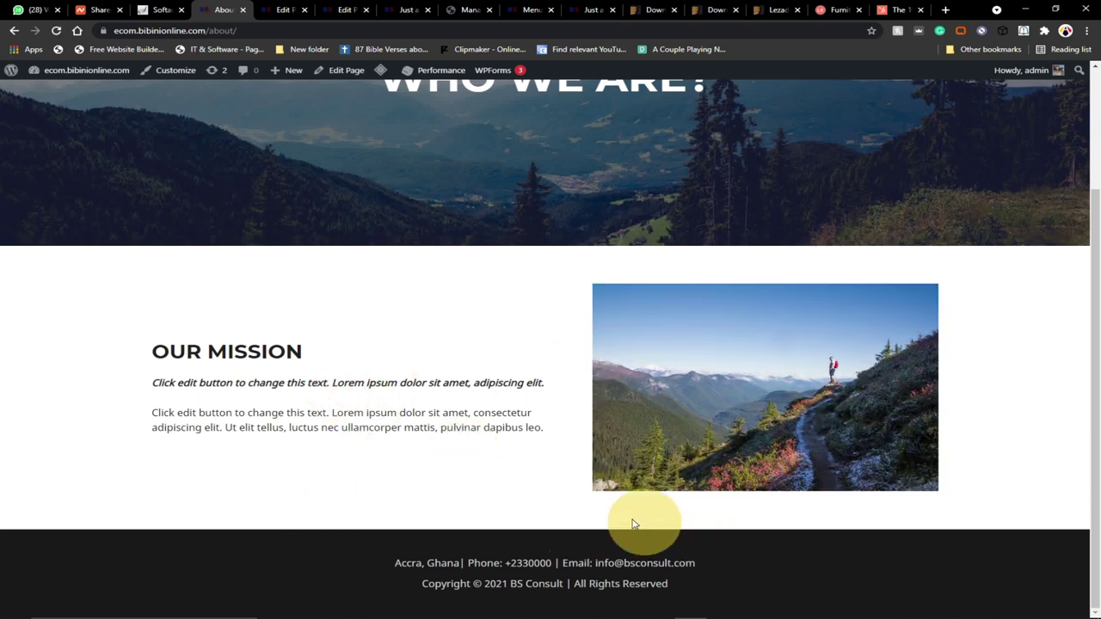
scroll(560, 401, up, 2)
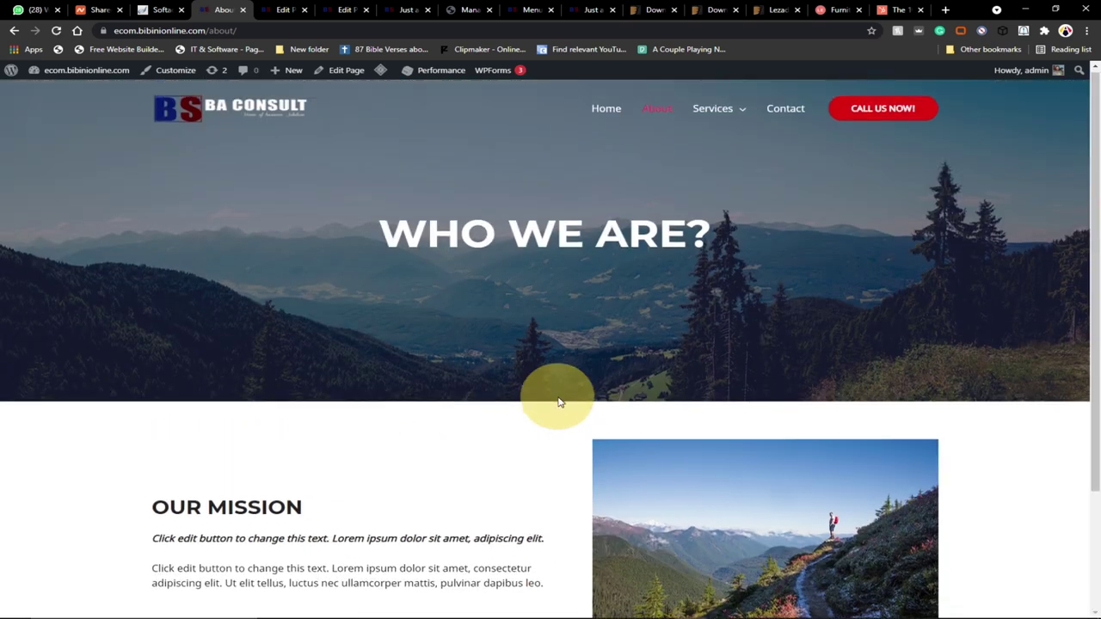